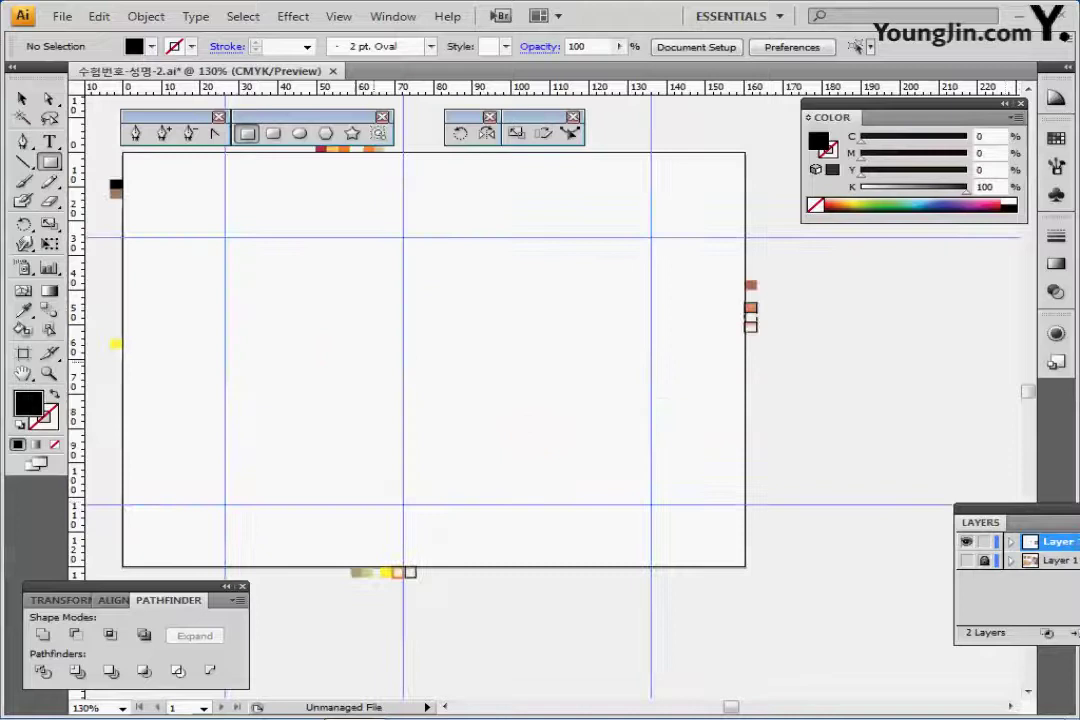
# - Create a black 17 mm by 14 mm rectangle near the crossing of the upper horizontal and left vertical guides
pyautogui.hotkey('ctrl', '+')
pyautogui.hotkey('ctrl', '+')
pyautogui.keyDown('ctrl'); pyautogui.click(456, 377); pyautogui.keyUp('ctrl')
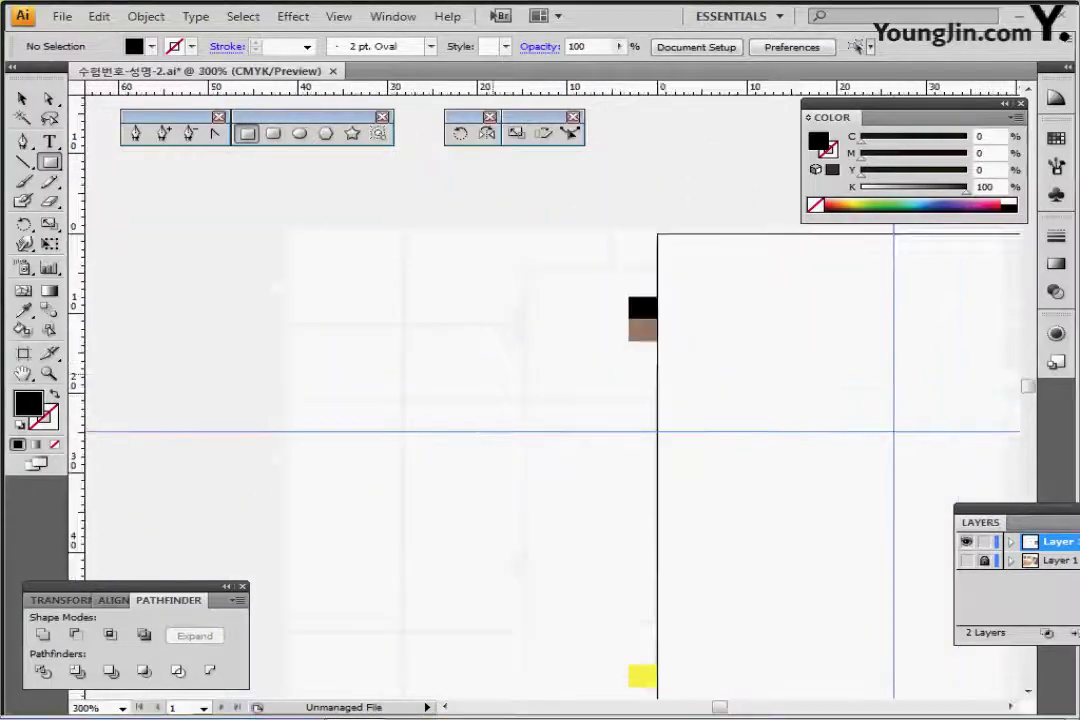
pyautogui.moveTo(724, 449); pyautogui.dragTo(219, 322)
pyautogui.moveTo(304, 314); pyautogui.dragTo(245, 307)
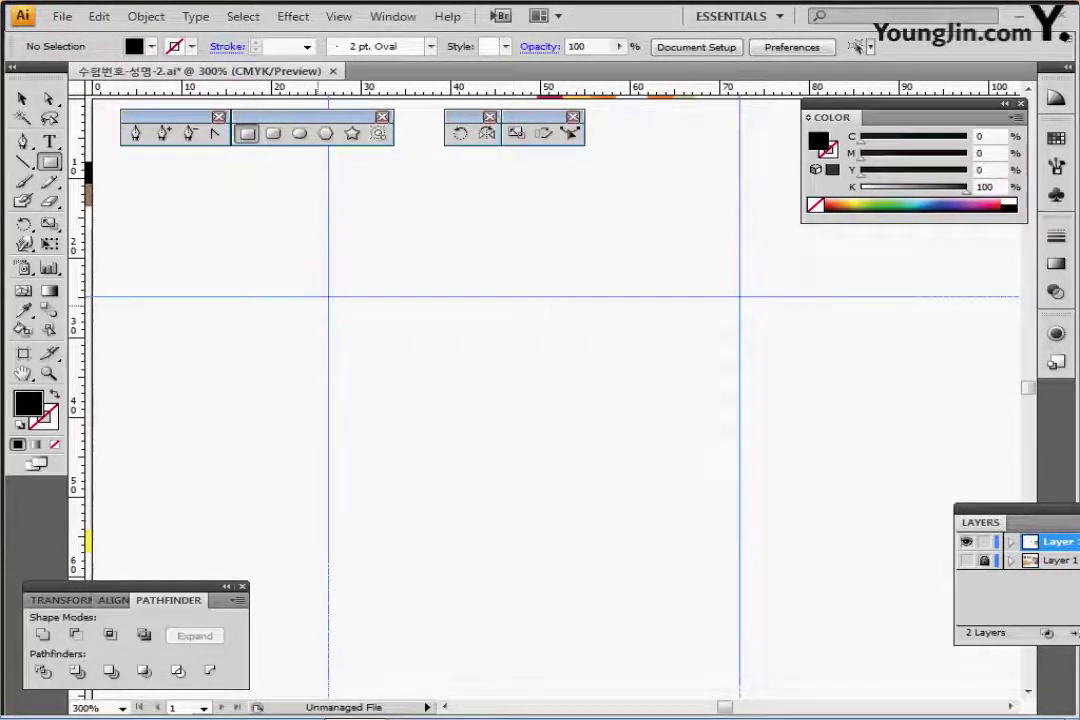
pyautogui.click(208, 265)
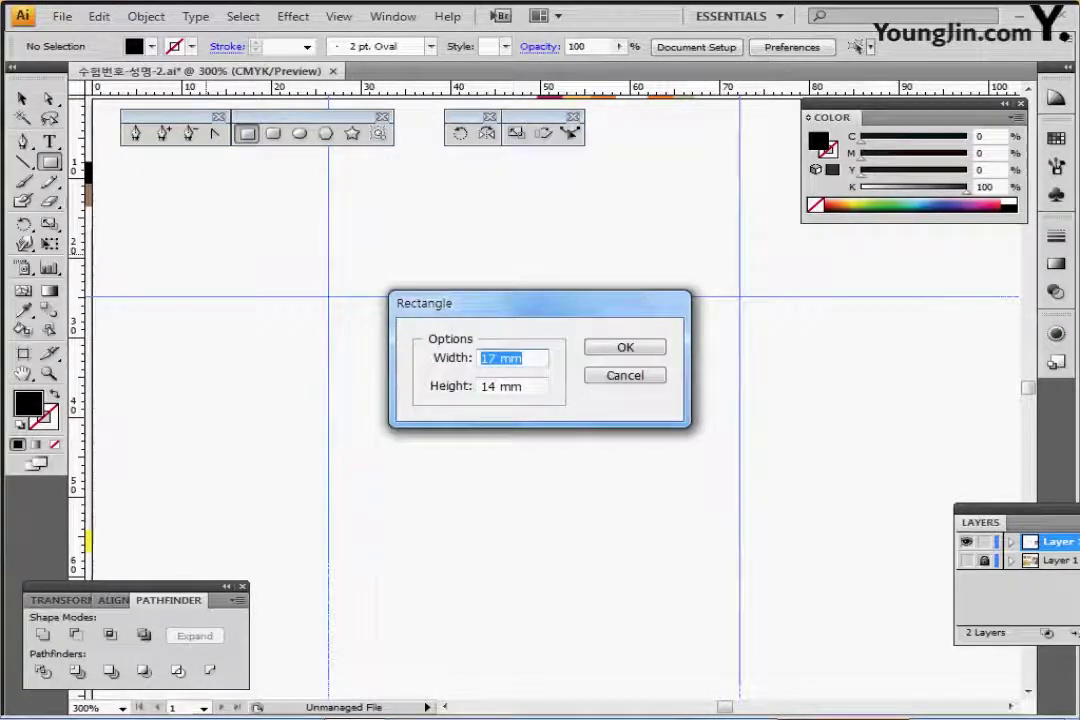
pyautogui.press('Tab')
pyautogui.press('Tab')
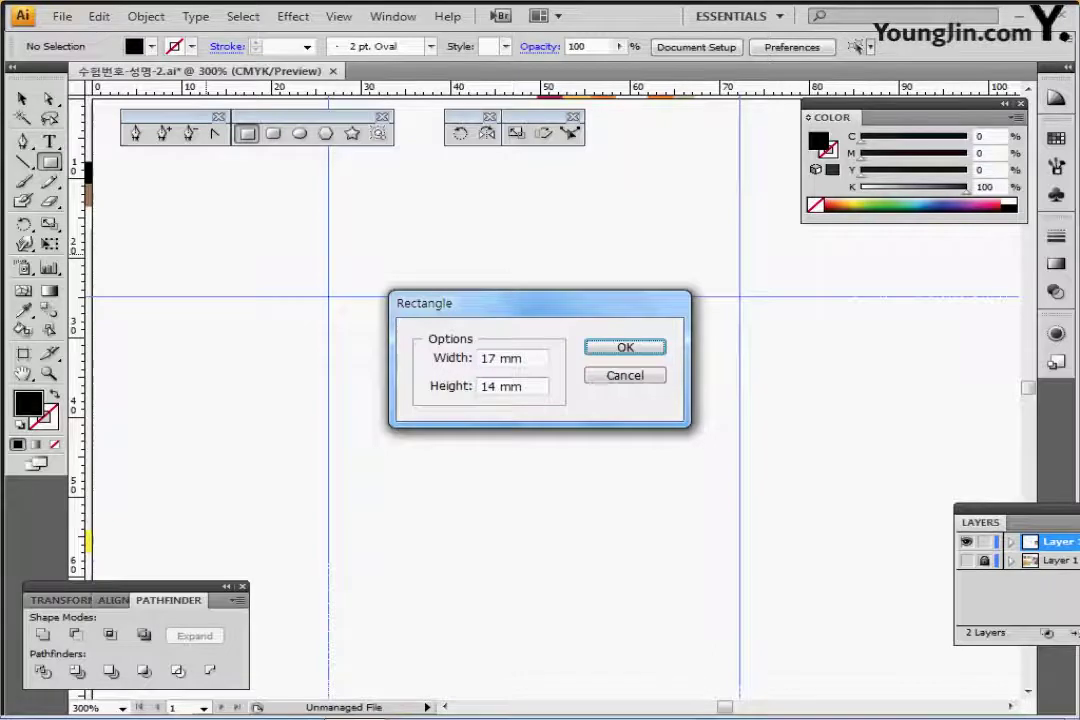
pyautogui.press('Return')
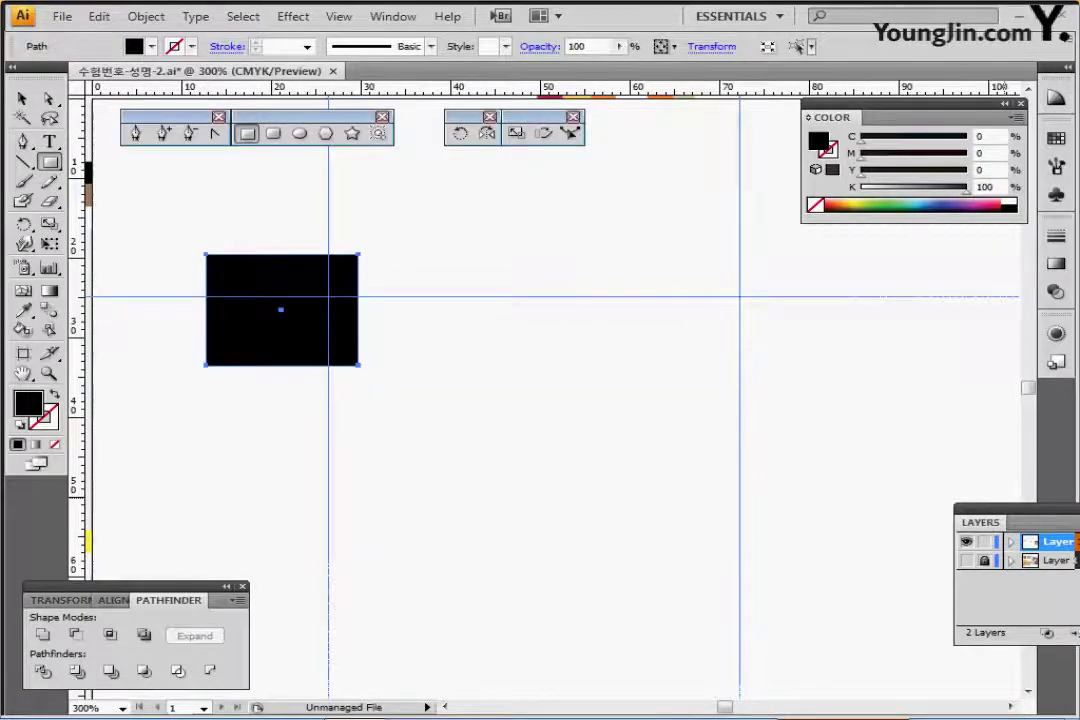
# - Show the reference layer, move the black rectangle onto the dog's head centred on the vertical guide, and hide the layer again
pyautogui.click(966, 560)
pyautogui.moveTo(281, 310); pyautogui.dragTo(330, 306)
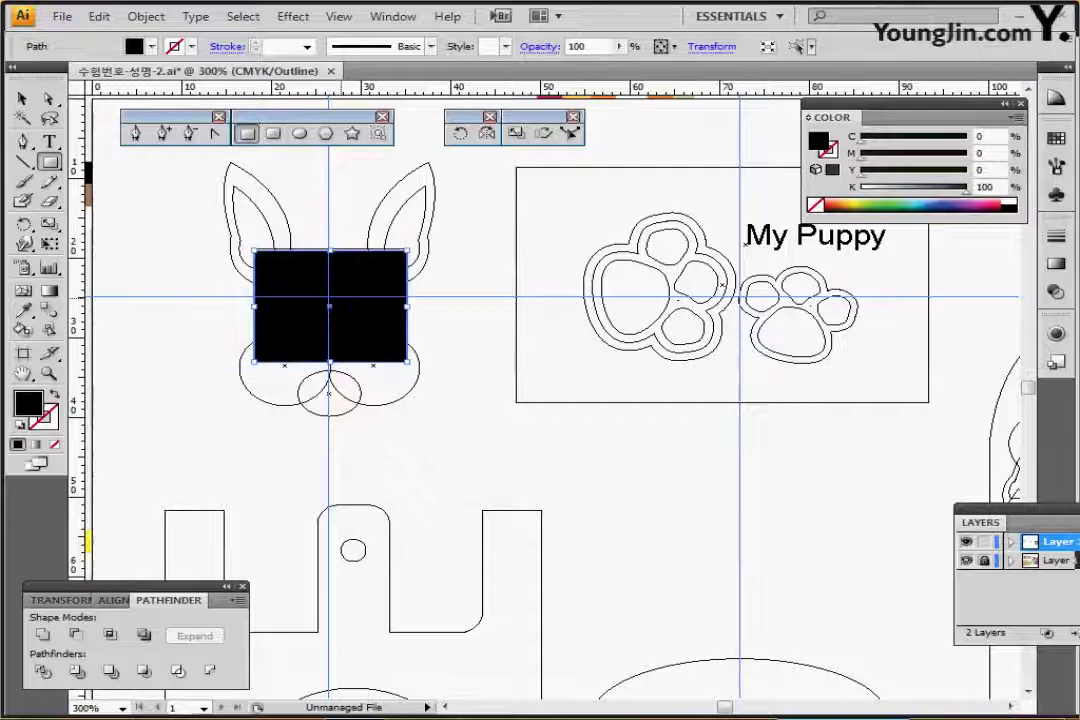
pyautogui.click(966, 560)
# - With the reference artwork shown in outline, draw an ellipse about 7 mm by 5 mm over the dog's chin
pyautogui.keyDown('ctrl'); pyautogui.click(416, 327); pyautogui.keyUp('ctrl')
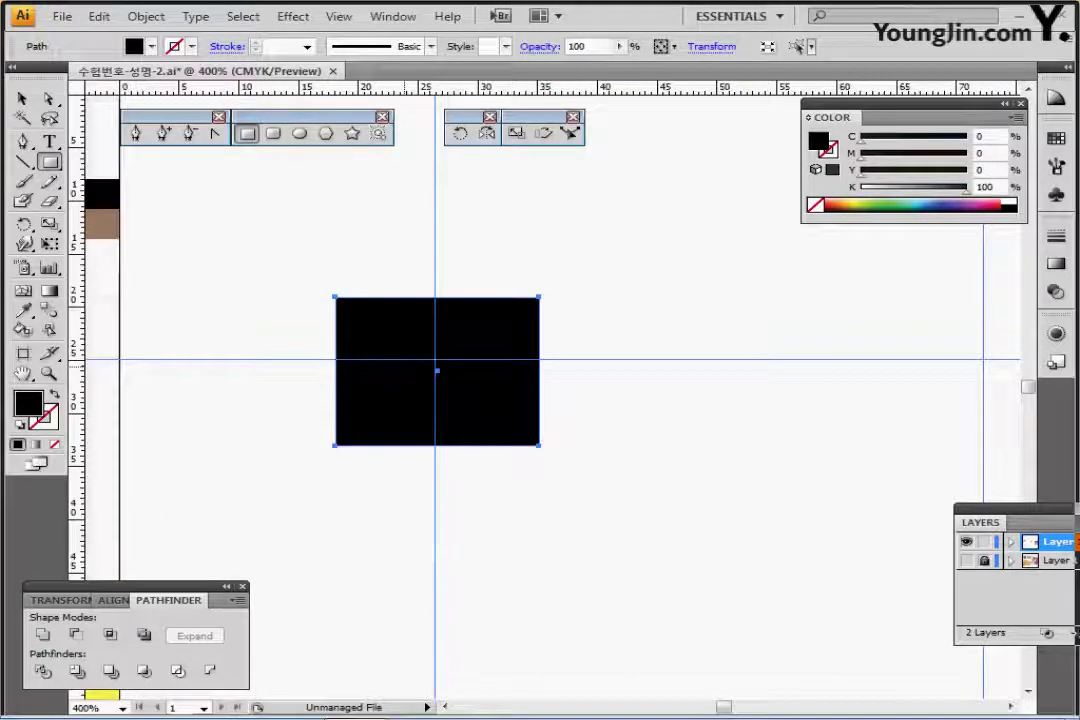
pyautogui.hotkey('ctrl', '+')
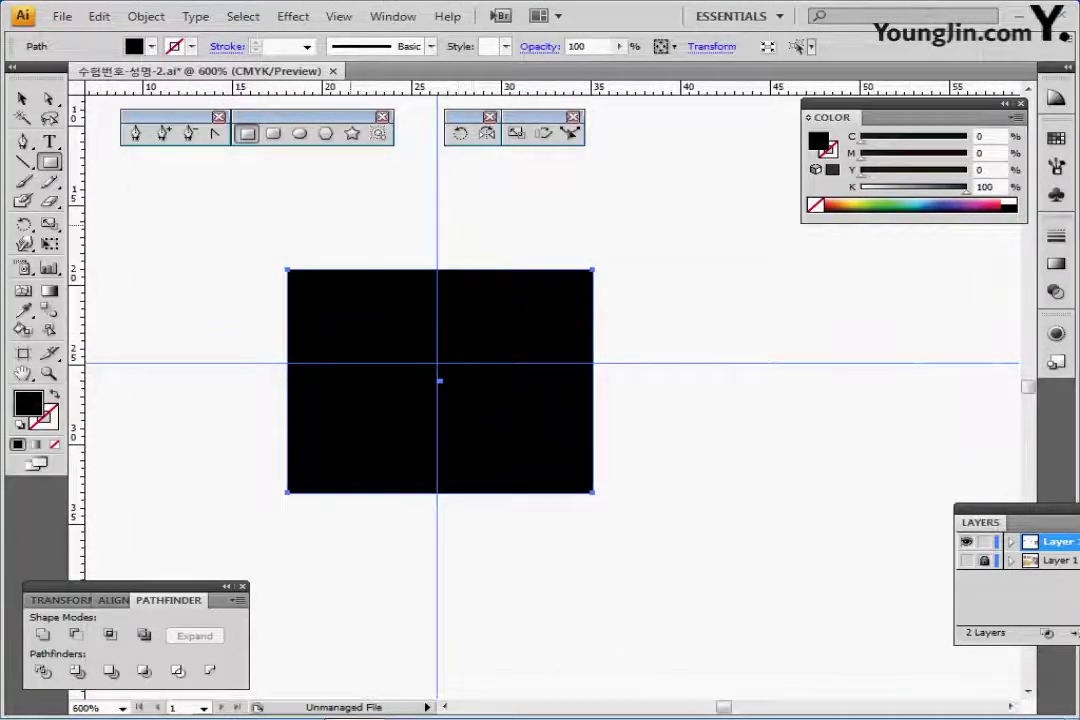
pyautogui.click(300, 133)
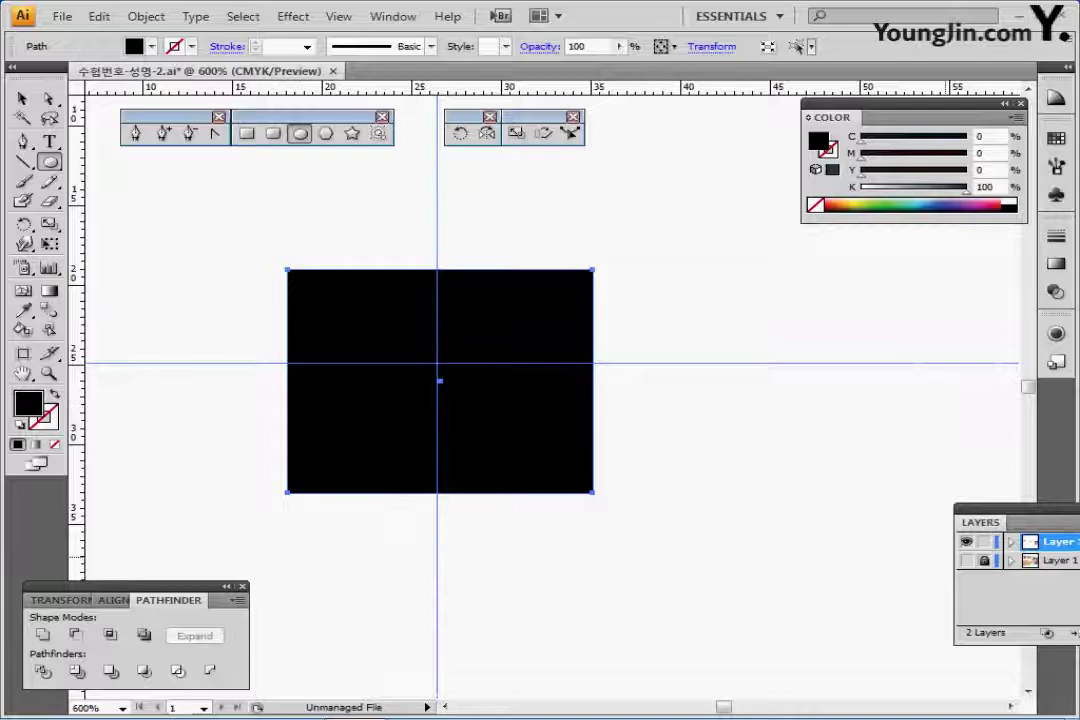
pyautogui.click(966, 560)
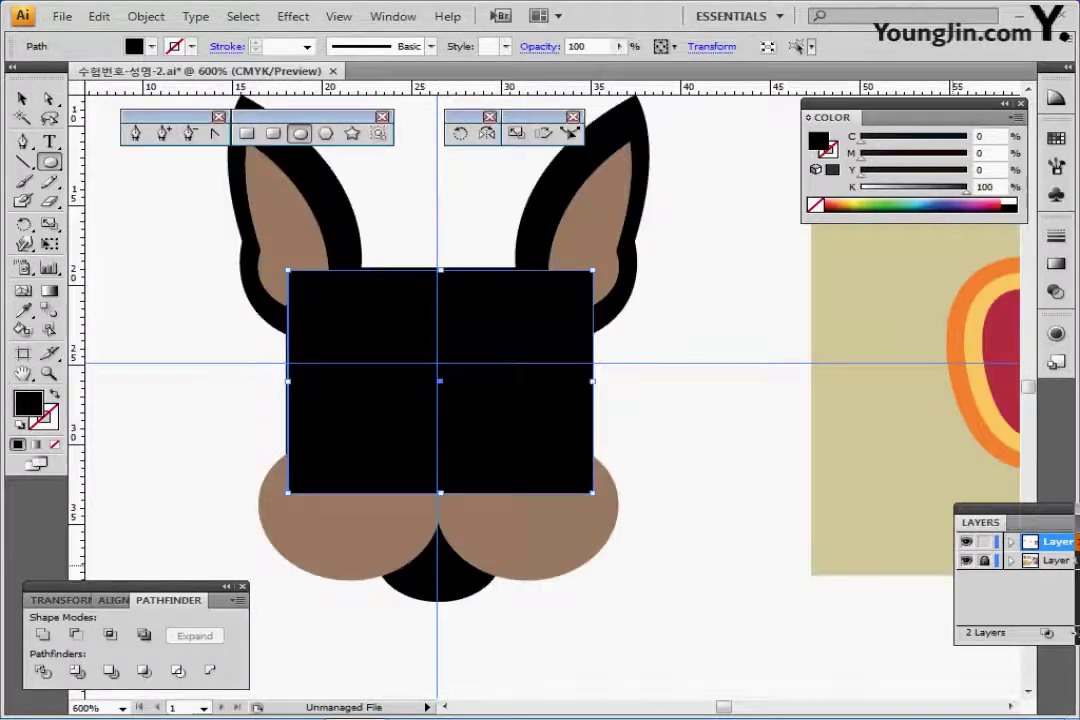
pyautogui.hotkey('ctrl', 'y')
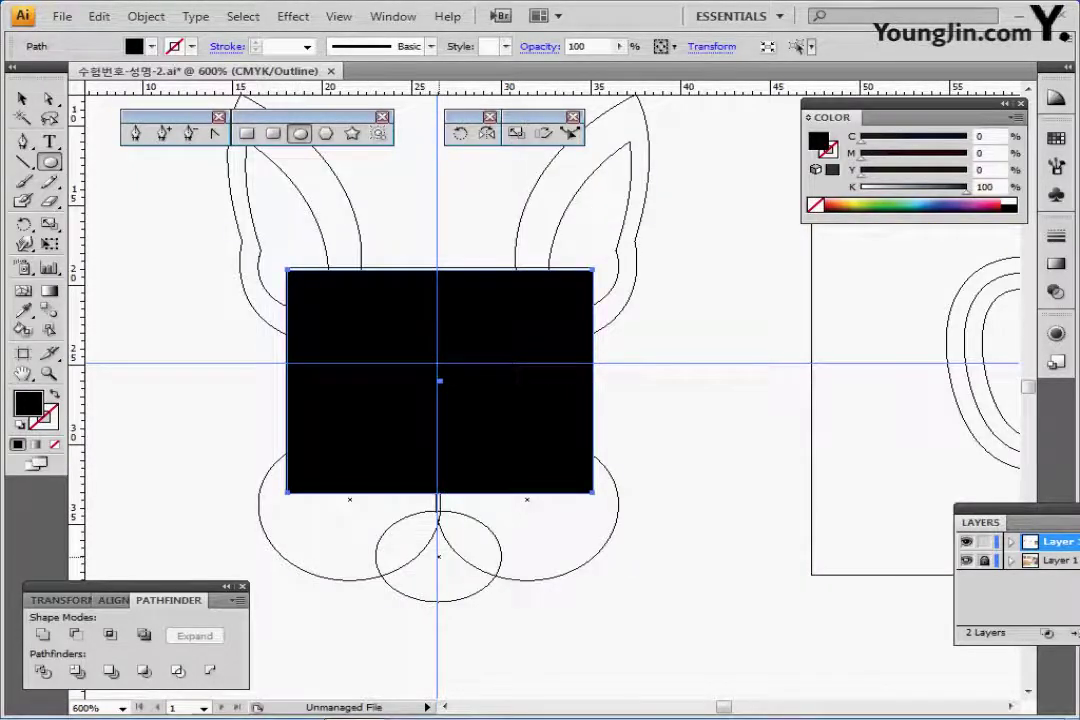
pyautogui.moveTo(438, 556); pyautogui.dragTo(502, 602)
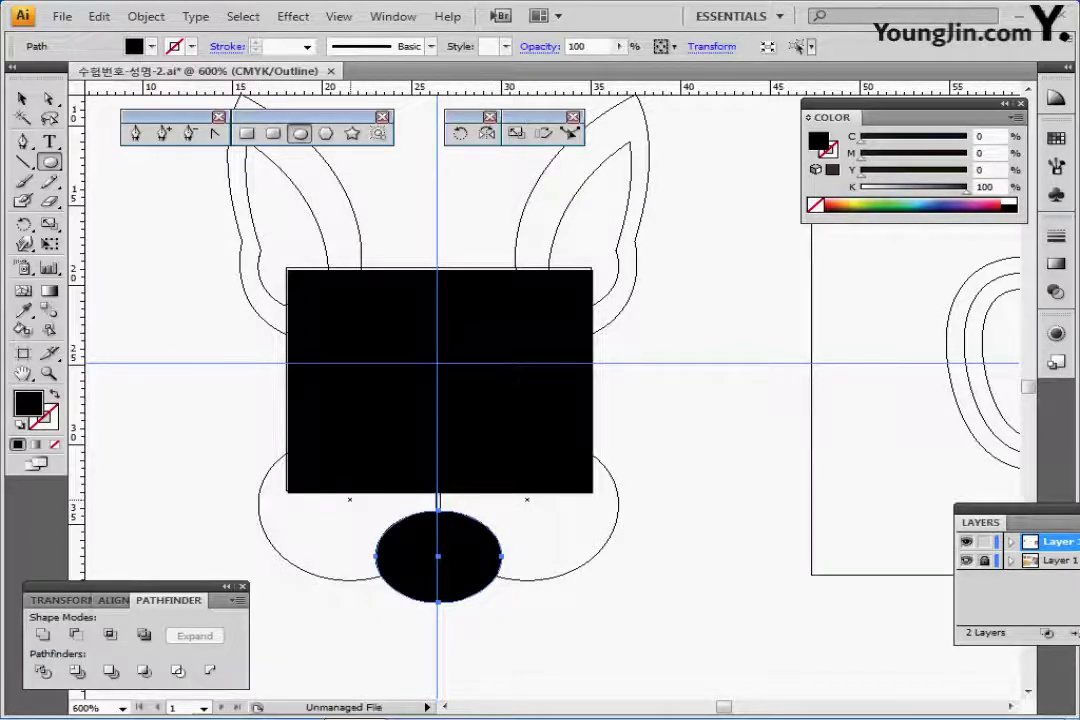
# - Draw an ellipse about 10 mm by 9 mm over the dog's left cheek and fill it with the sampled brown swatch
pyautogui.moveTo(347, 497)
pyautogui.mouseDown()
pyautogui.moveTo(260, 434)
pyautogui.moveTo(256, 415)
pyautogui.moveTo(346, 500)
pyautogui.mouseUp()
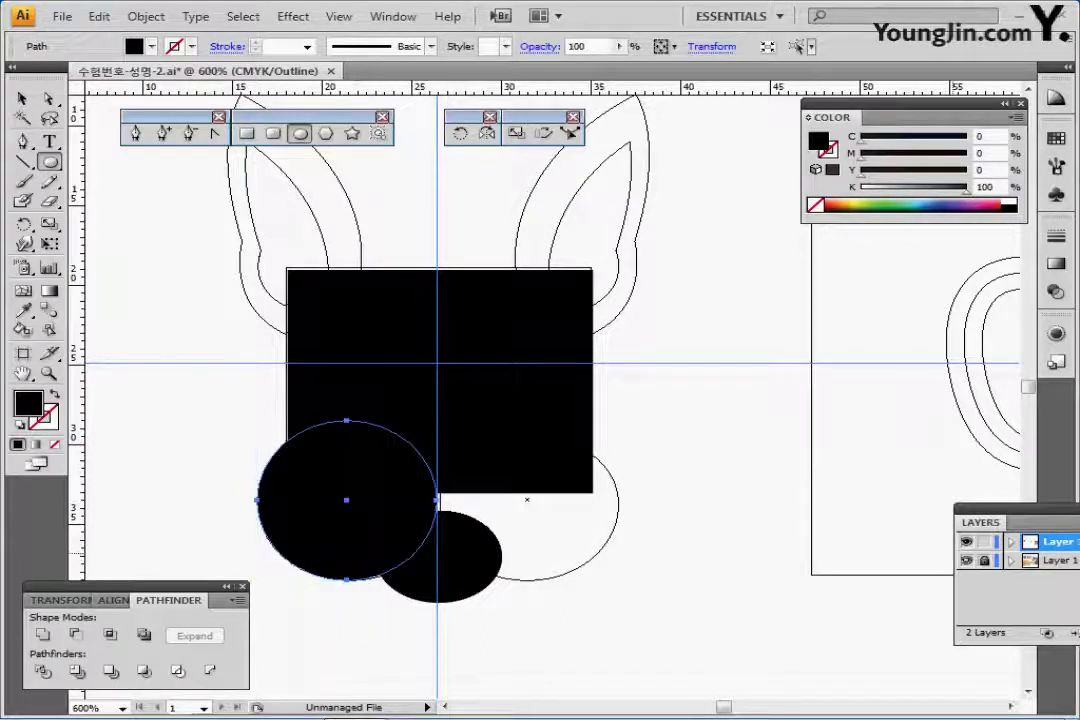
pyautogui.hotkey('ctrl', 'y')
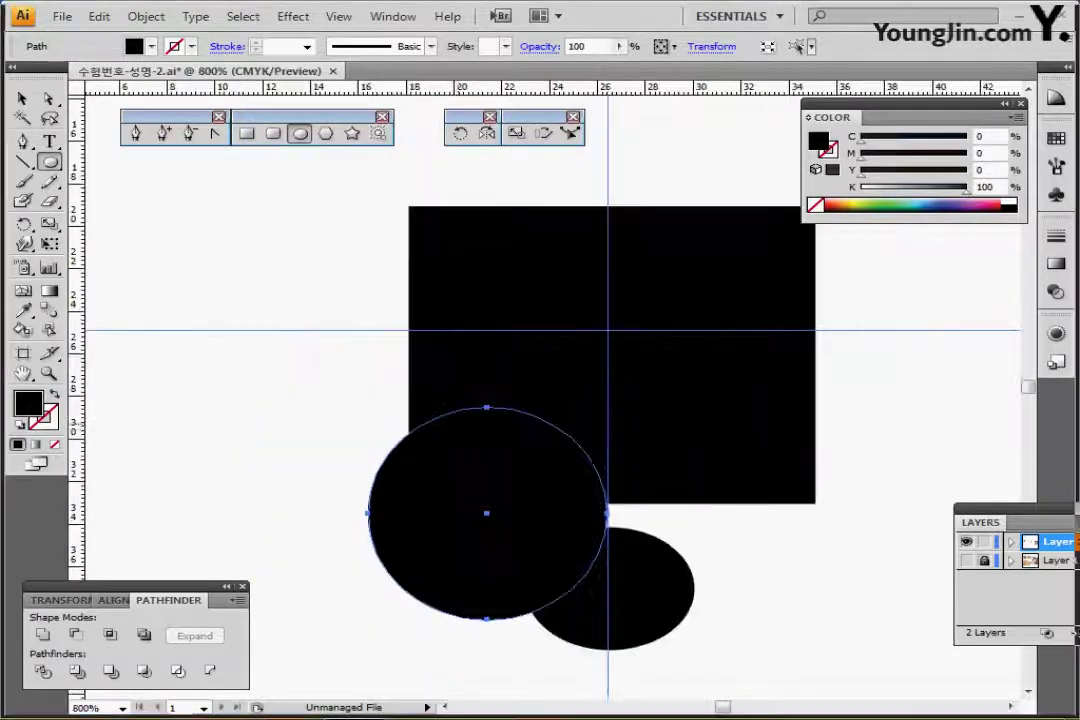
pyautogui.hotkey('ctrl', '+')
pyautogui.hotkey('ctrl', '-')
pyautogui.hotkey('ctrl', '-')
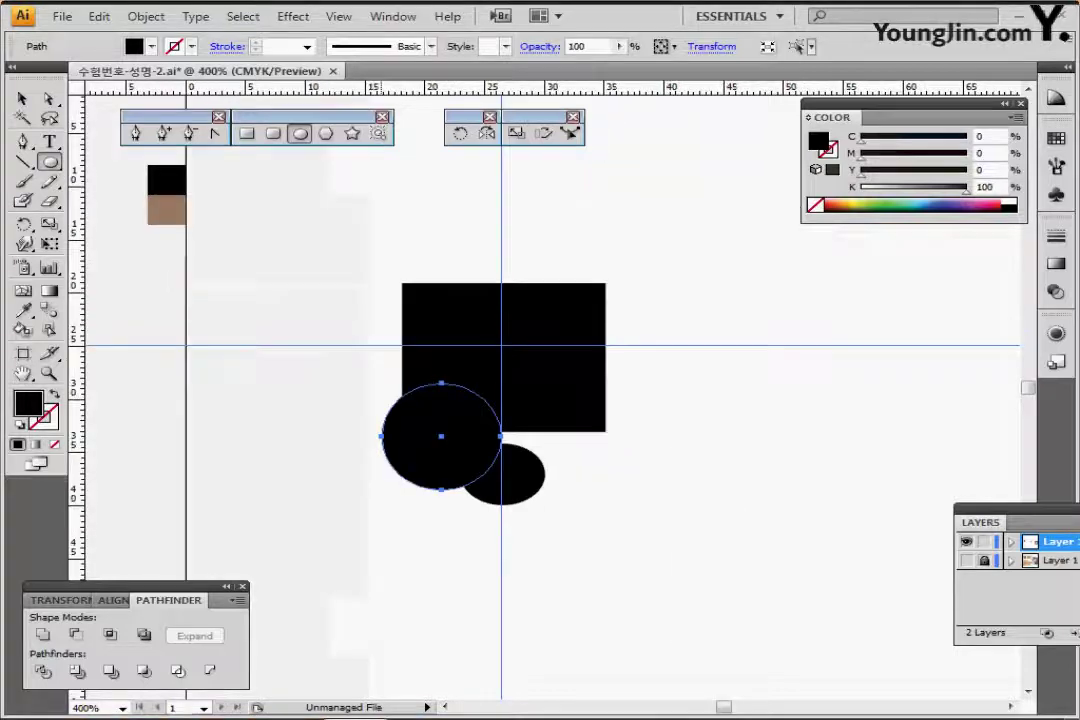
pyautogui.press('i')
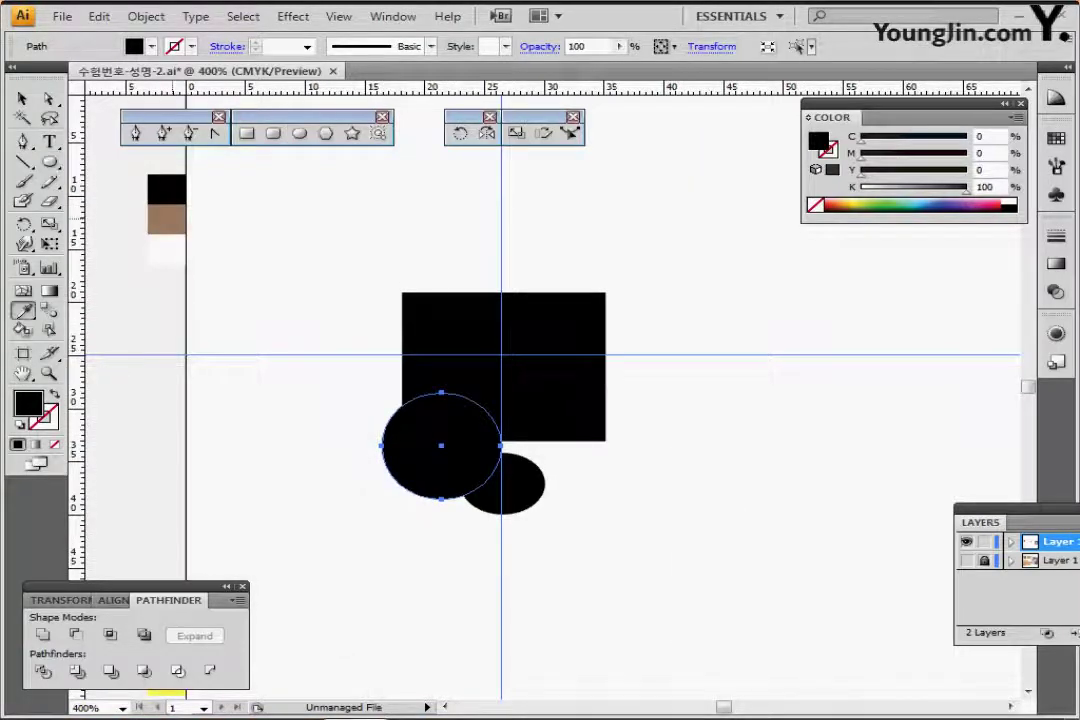
pyautogui.click(167, 220)
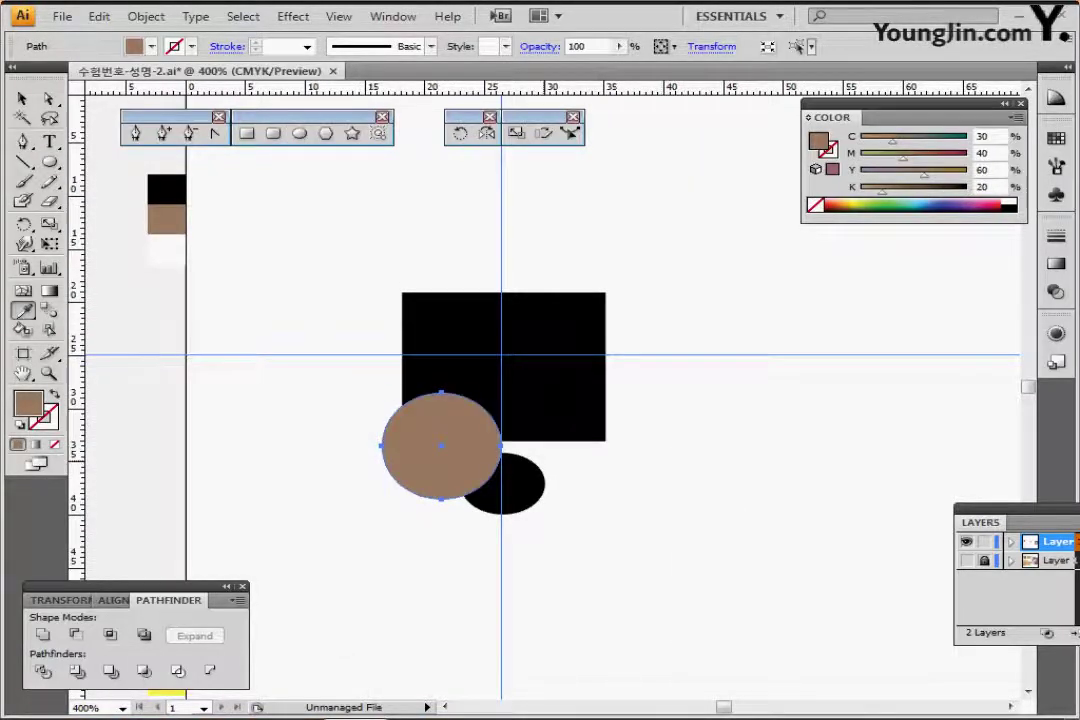
# - Tilt the direction handles of the left cheek ellipse's top anchor so the upper curve slopes along the reference cheek
pyautogui.moveTo(560, 400); pyautogui.dragTo(446, 391)
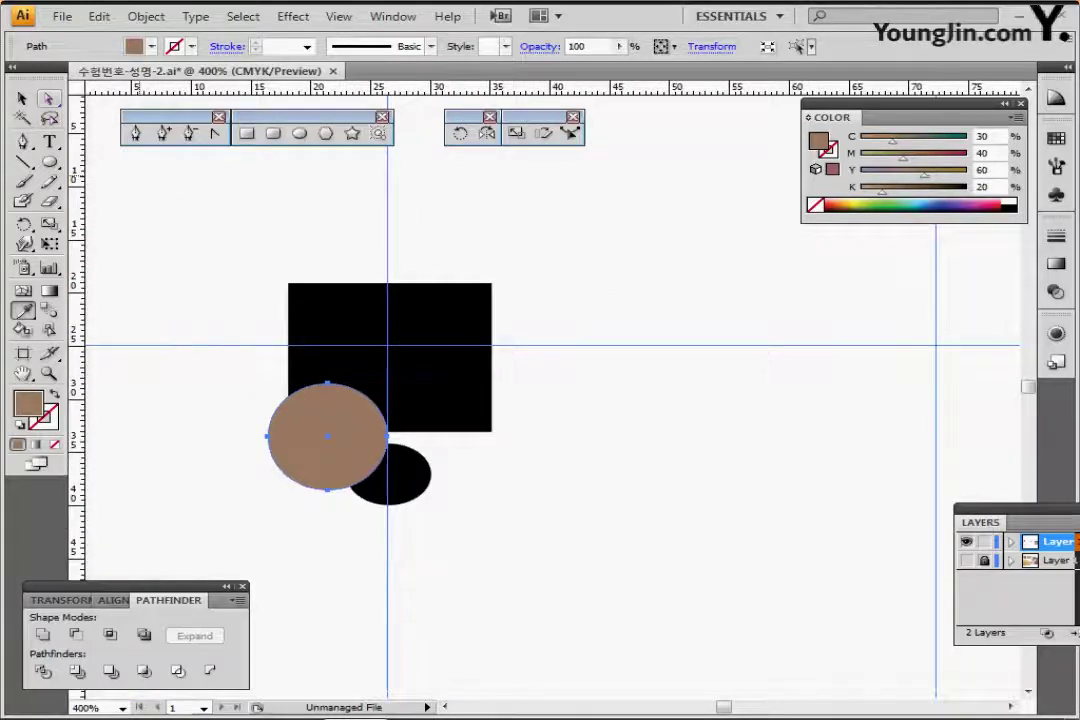
pyautogui.click(47, 99)
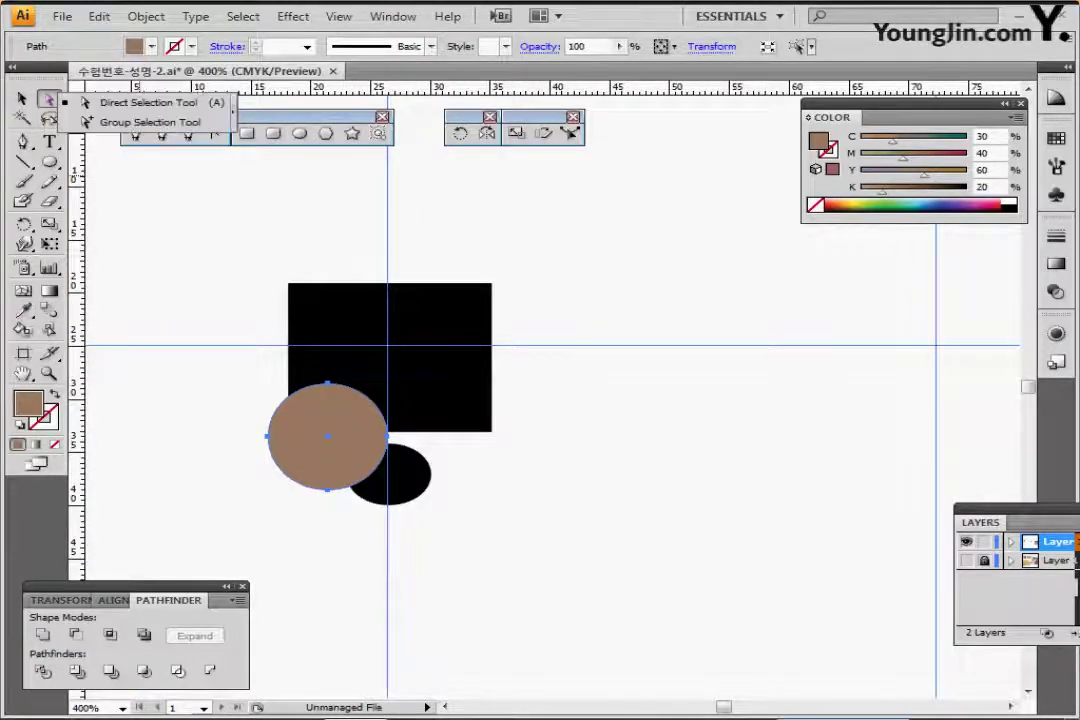
pyautogui.click(140, 102)
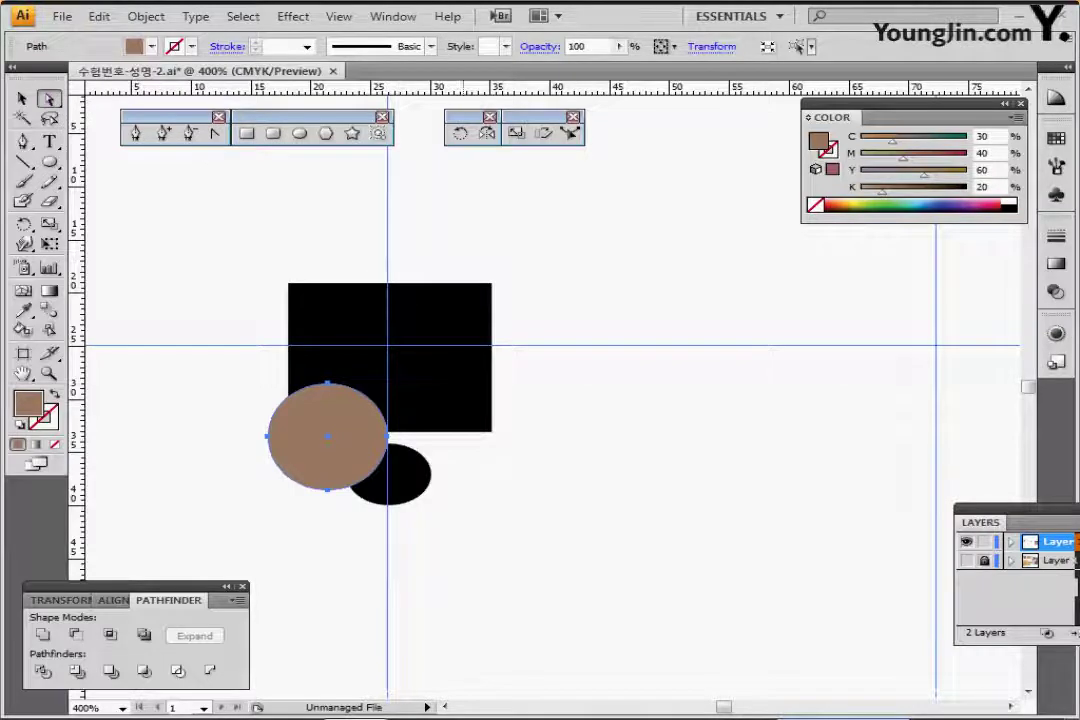
pyautogui.hotkey('ctrl', 'y')
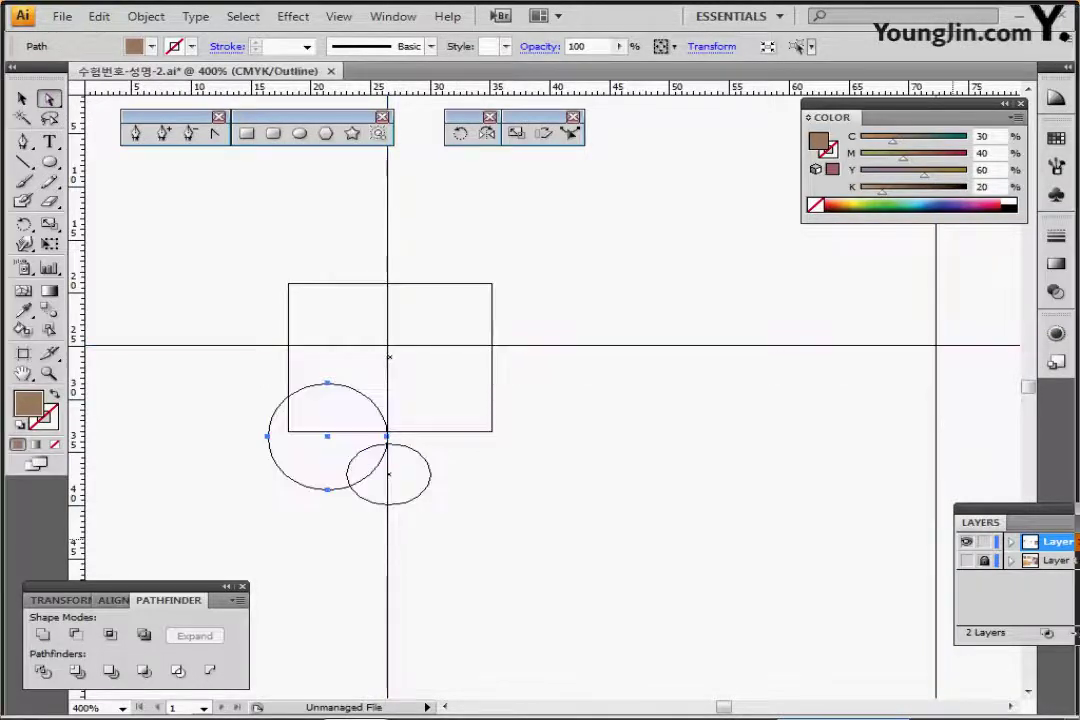
pyautogui.click(966, 561)
pyautogui.hotkey('ctrl', 'shift', 'a')
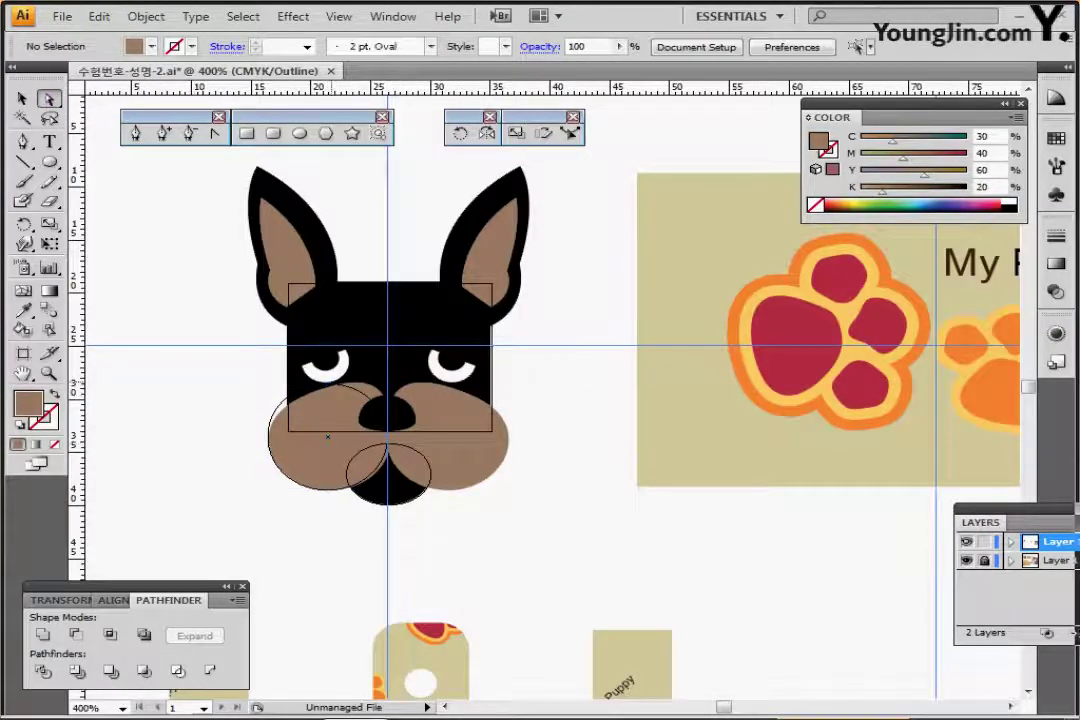
pyautogui.click(270, 410)
pyautogui.moveTo(328, 384); pyautogui.dragTo(379, 376)
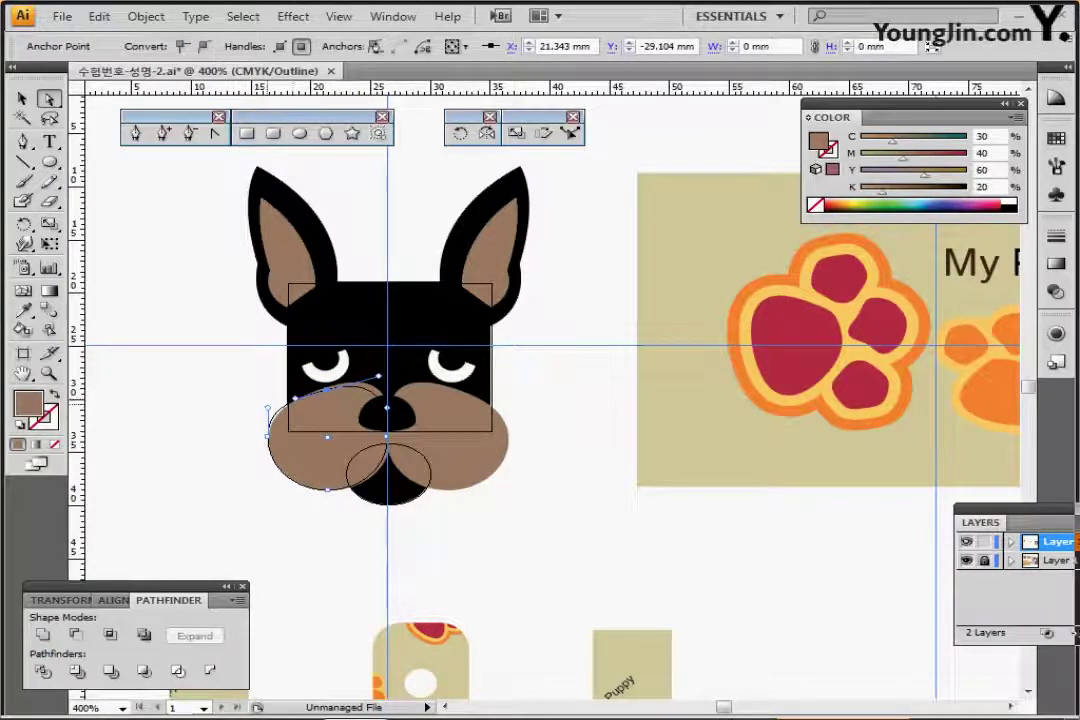
# - Adjust the left cheek's outer side handle and lengthen the top anchor's inner handle to match the reference curve
pyautogui.click(276, 414)
pyautogui.click(264, 404)
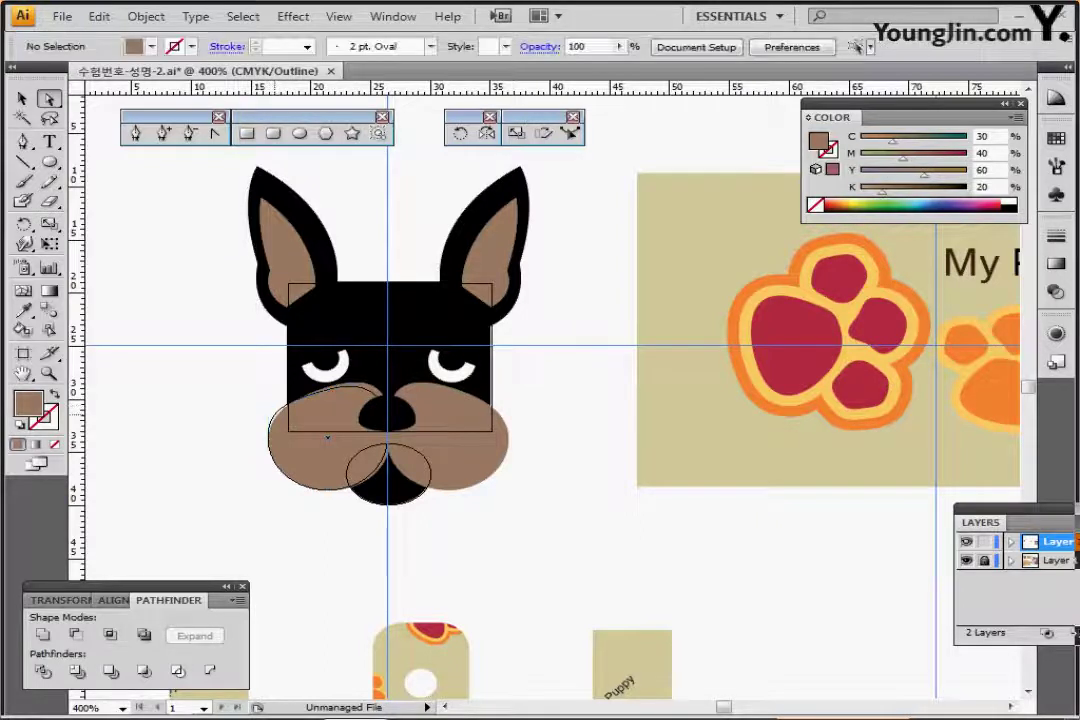
pyautogui.click(275, 413)
pyautogui.click(268, 410)
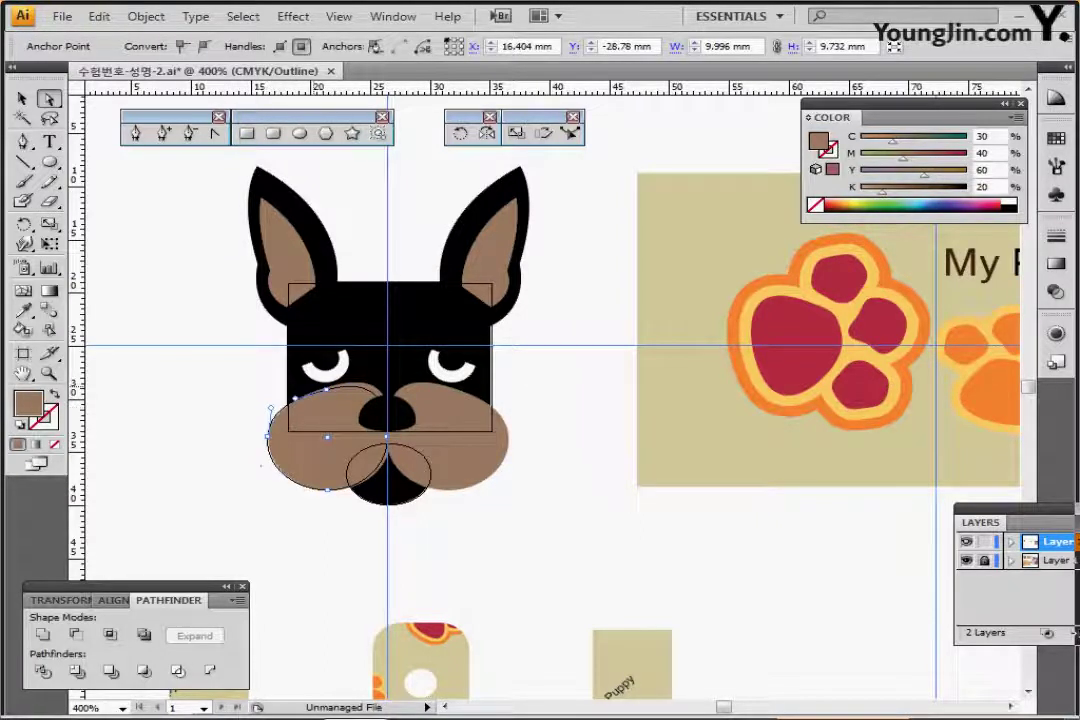
pyautogui.click(327, 390)
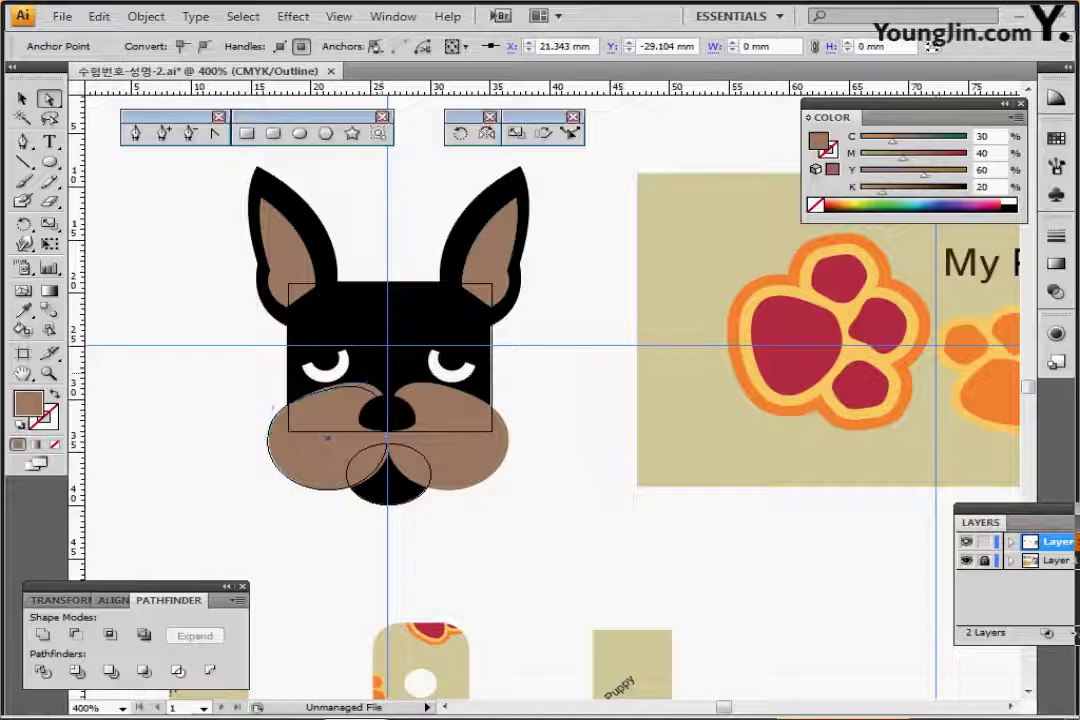
pyautogui.moveTo(384, 374); pyautogui.dragTo(390, 367)
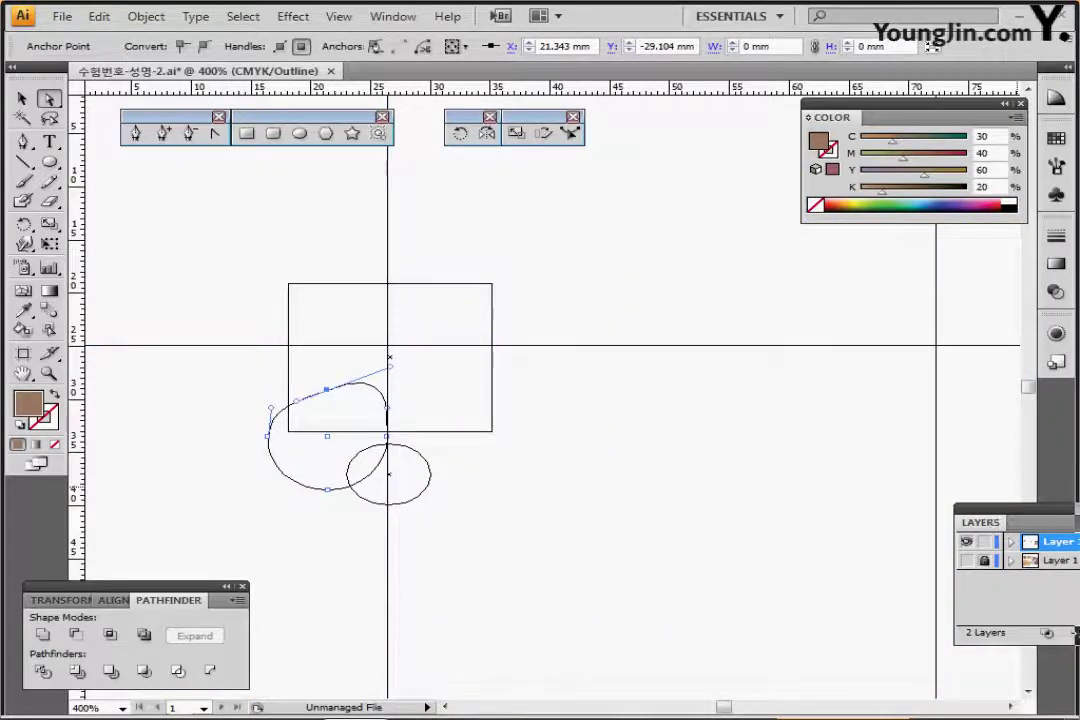
# - Inspect in preview, with the reference hidden, how the reshaped left cheek meets the vertical centre guide
pyautogui.hotkey('ctrl', 'y')
pyautogui.moveTo(400, 389); pyautogui.dragTo(482, 445)
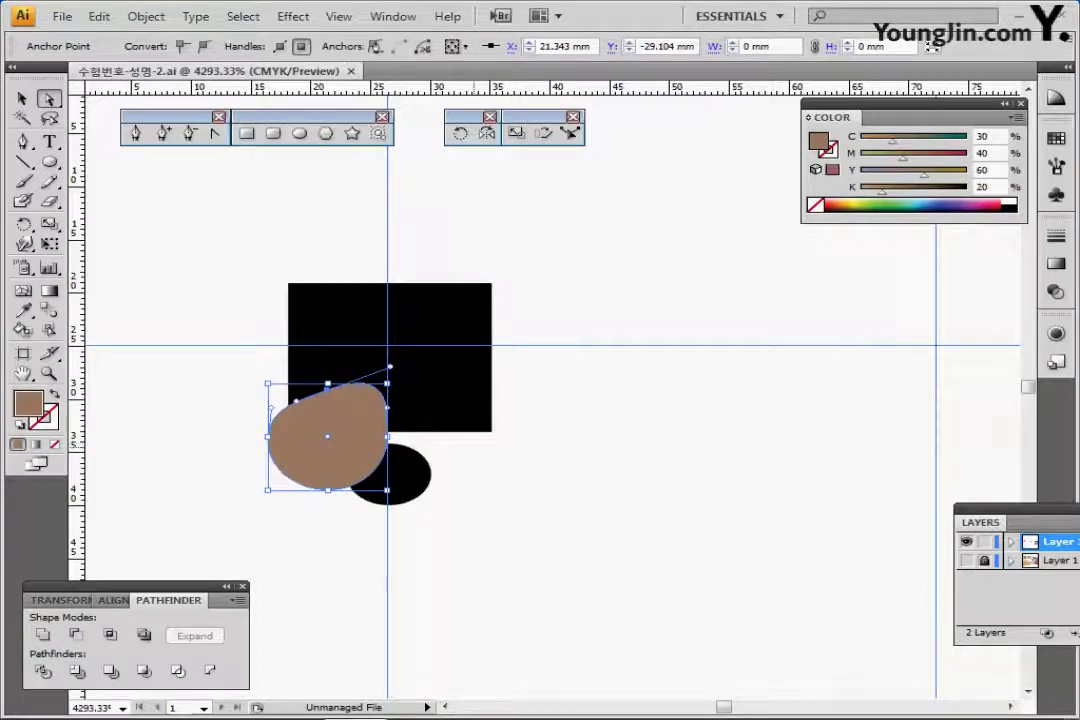
pyautogui.hotkey('ctrl', '-')
pyautogui.hotkey('ctrl', '-')
pyautogui.hotkey('ctrl', '-')
pyautogui.hotkey('ctrl', '-')
pyautogui.hotkey('ctrl', '-')
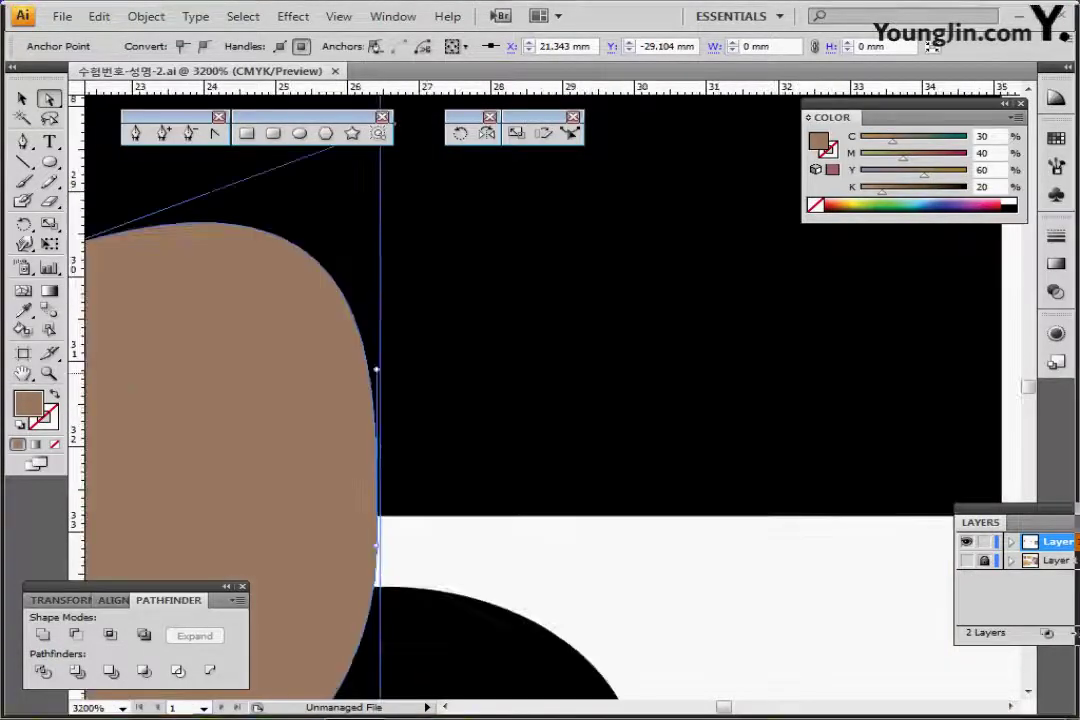
pyautogui.hscroll(4, 521, 375)
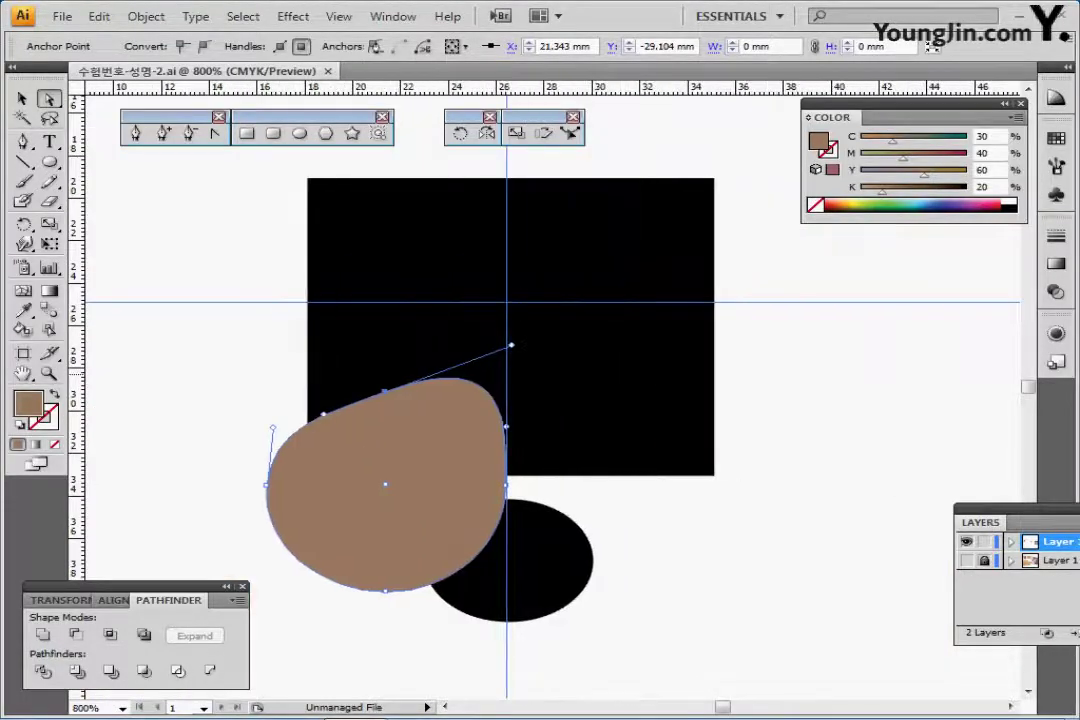
pyautogui.hscroll(1, 540, 400)
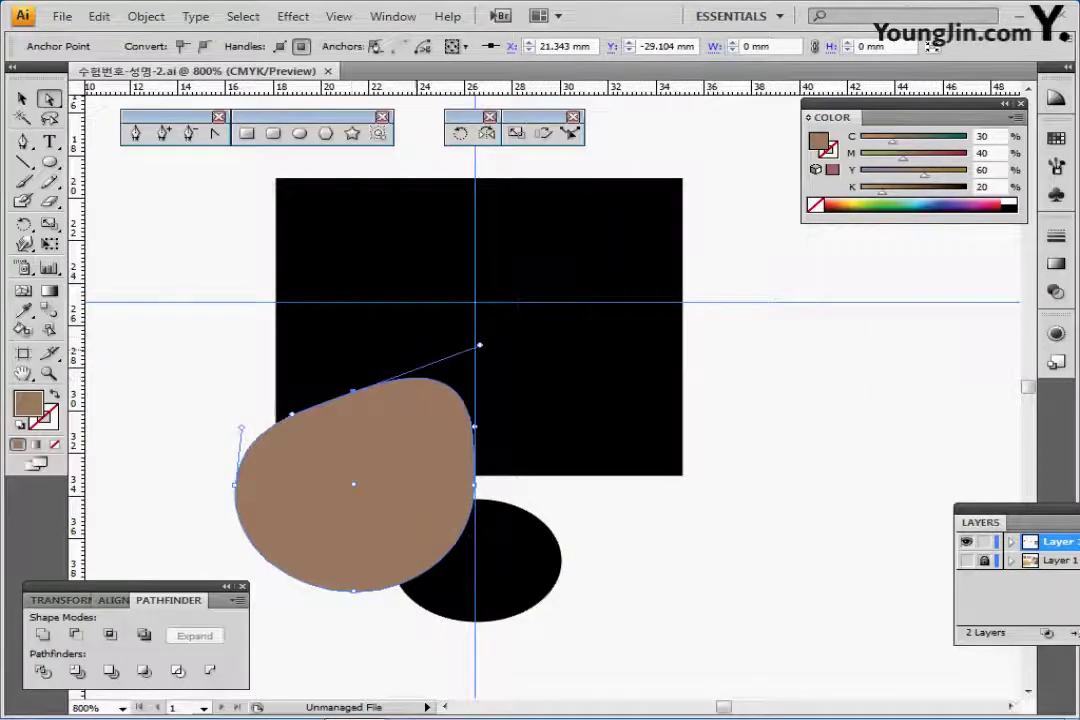
pyautogui.moveTo(520, 380); pyautogui.dragTo(476, 397)
# - With the reference shown in outline, draw an ellipse about 4 mm wide beside the dog's left eye
pyautogui.hotkey('ctrl', 'shift', 'a')
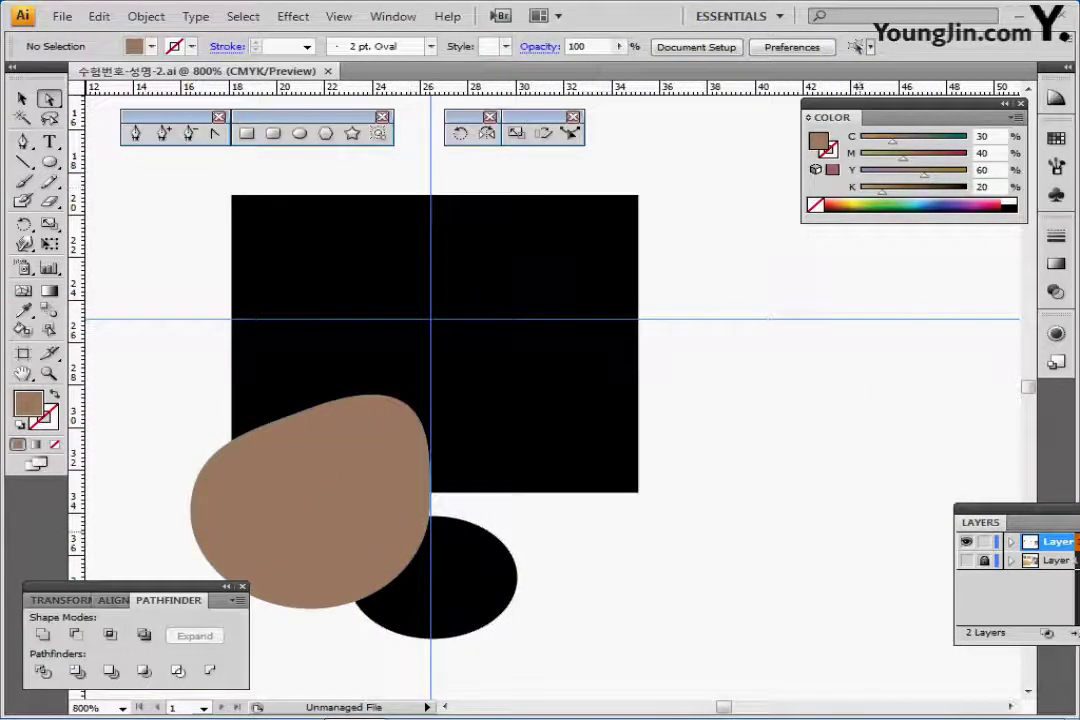
pyautogui.hotkey('ctrl', 'y')
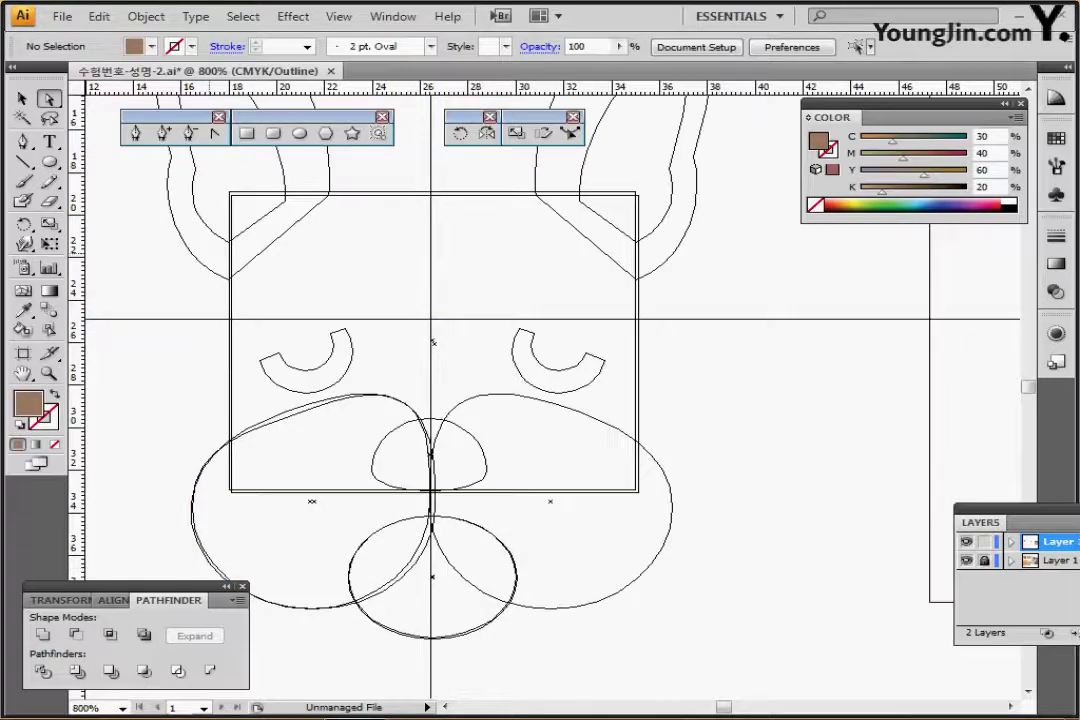
pyautogui.click(300, 133)
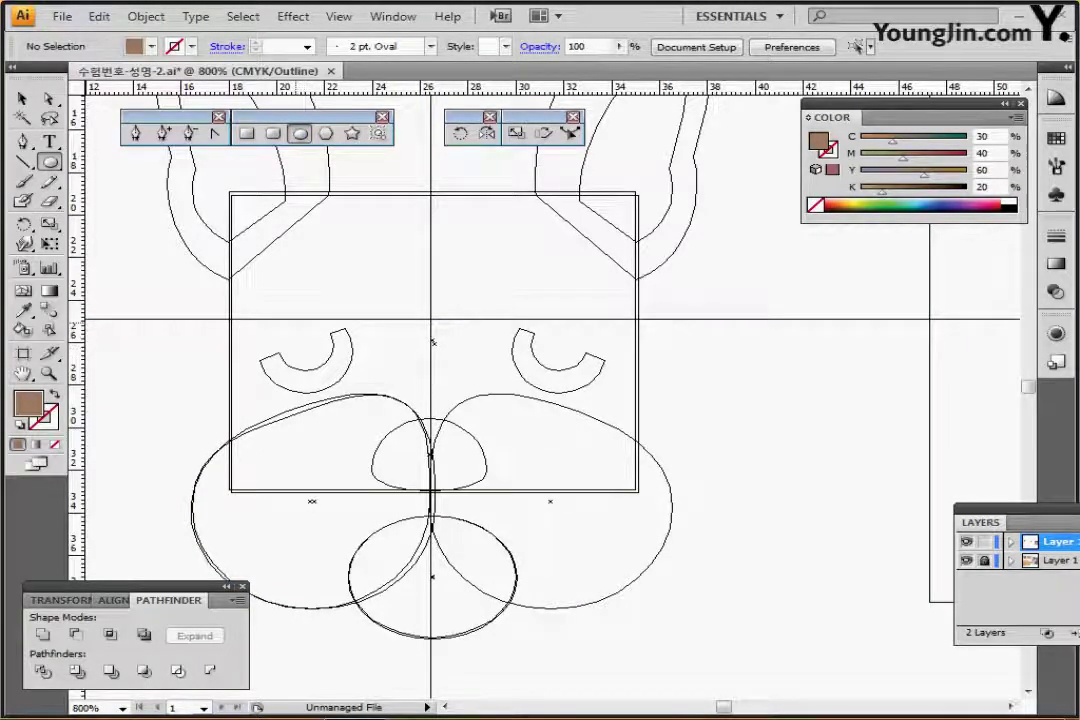
pyautogui.moveTo(294, 321); pyautogui.dragTo(344, 366)
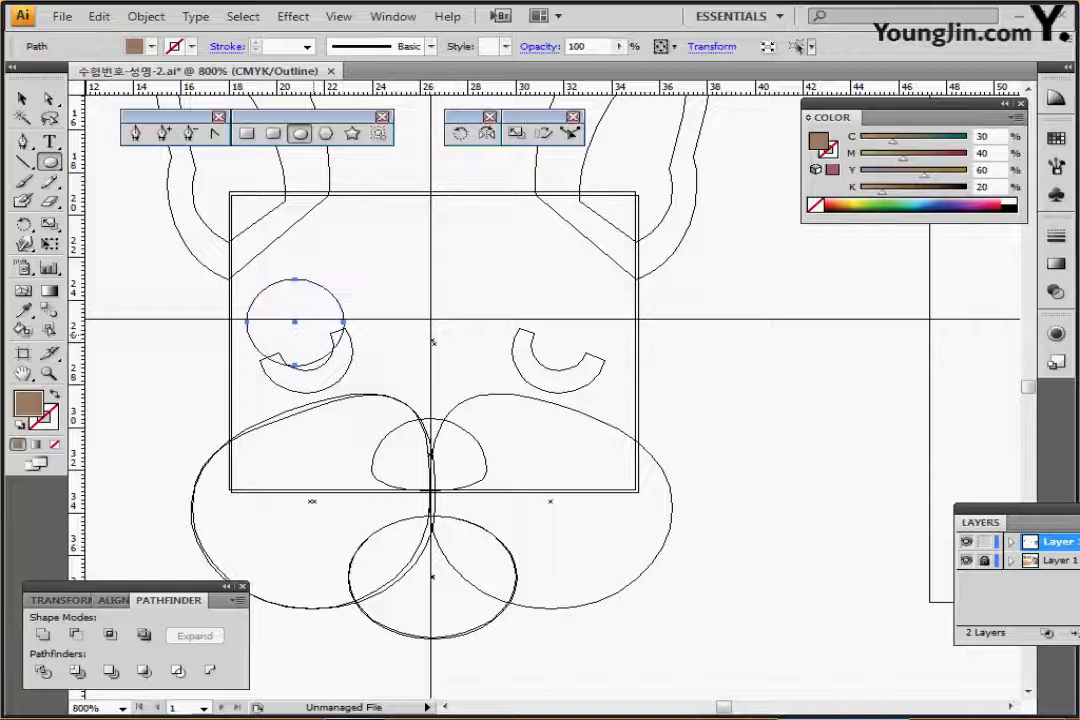
# - Move the new ellipse so its lower edge follows the outer curve of the left eye reference
pyautogui.moveTo(295, 322); pyautogui.dragTo(304, 347)
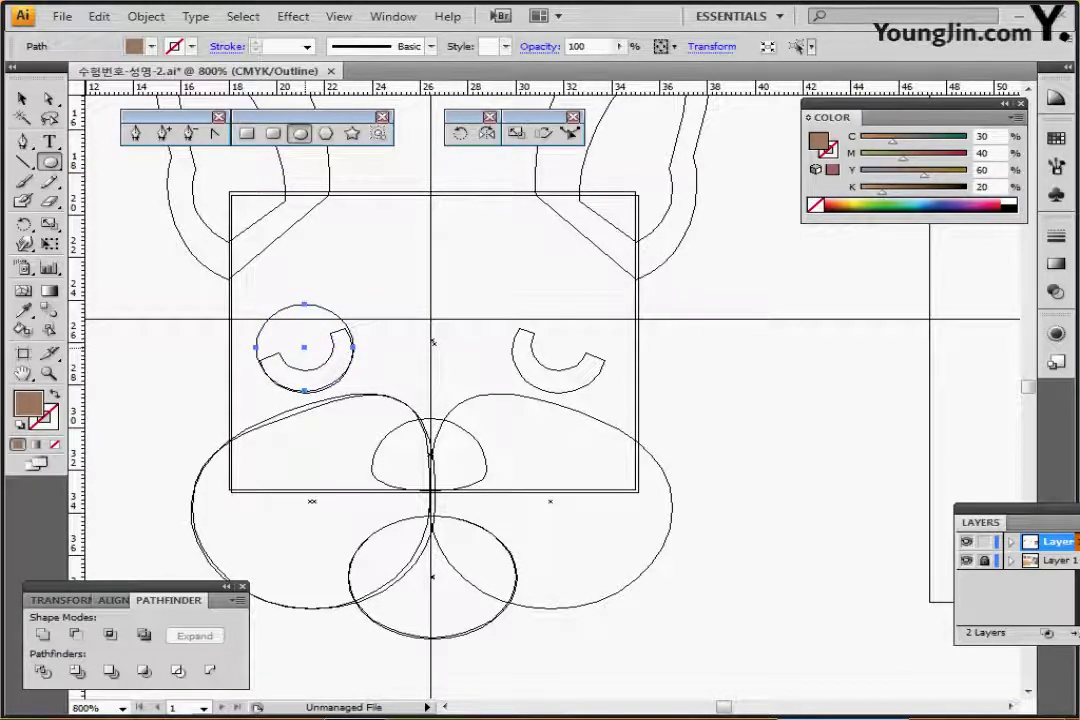
pyautogui.moveTo(237, 268); pyautogui.dragTo(322, 345)
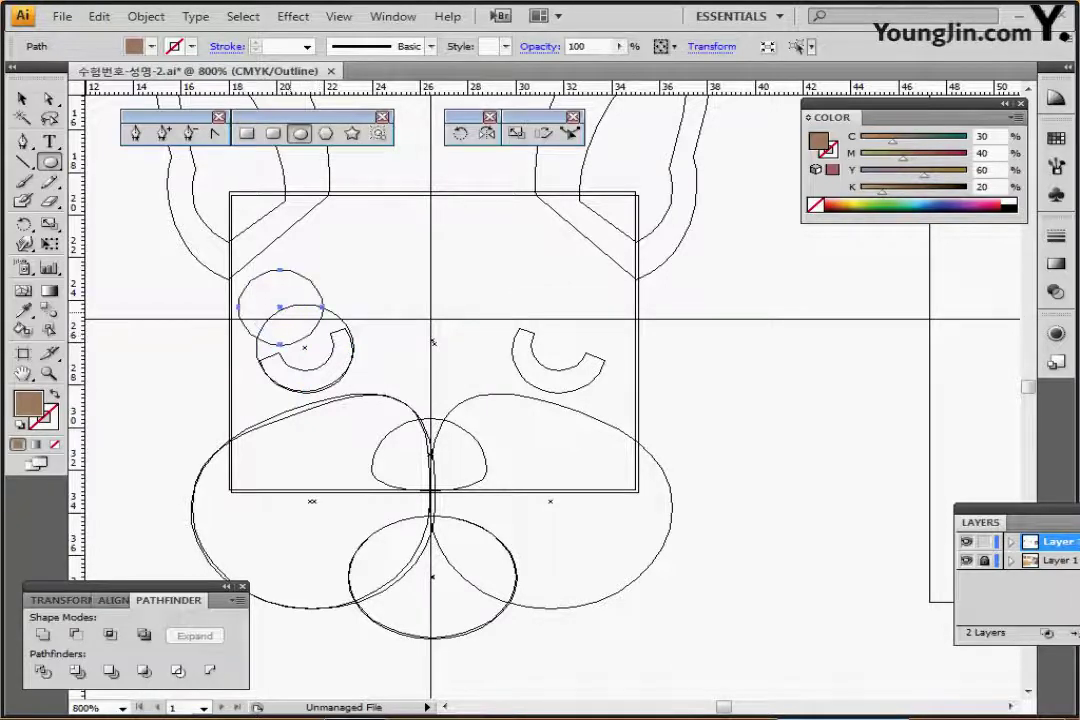
pyautogui.moveTo(280, 307); pyautogui.dragTo(300, 329)
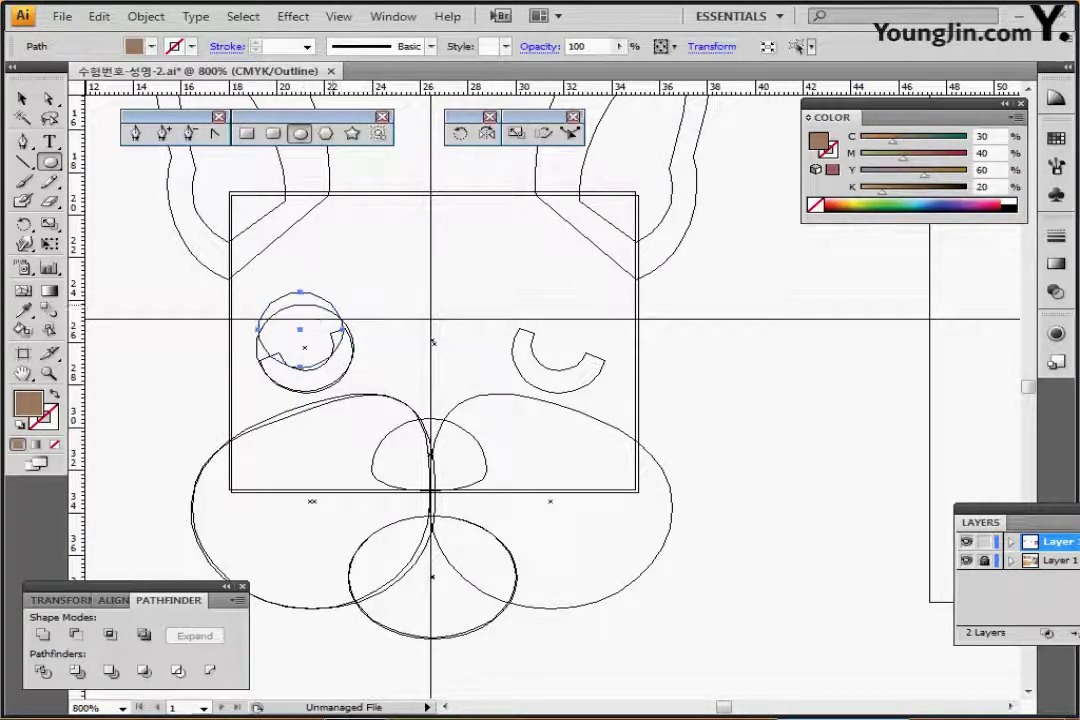
pyautogui.press('Delete')
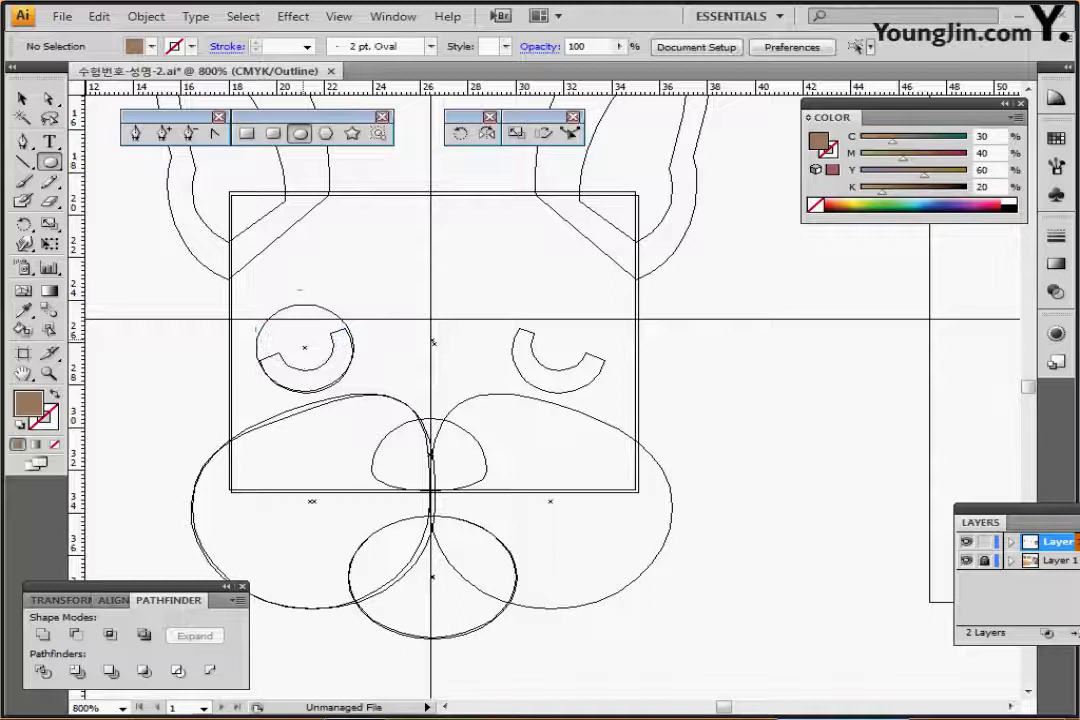
# - Draw a smaller ellipse about 2.6 mm wide inside the left eye ellipse and fit it to the crescent's inner curve
pyautogui.moveTo(299, 338); pyautogui.dragTo(331, 366)
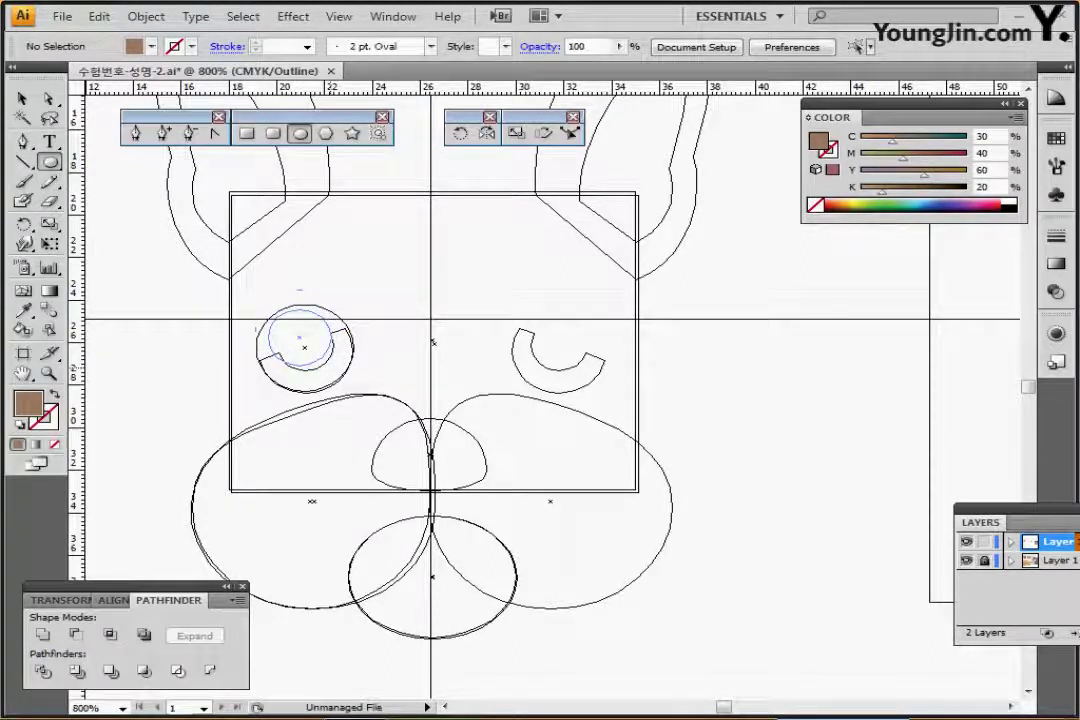
pyautogui.moveTo(331, 366); pyautogui.dragTo(303, 341)
pyautogui.keyDown('ctrl'); pyautogui.click(433, 342); pyautogui.keyUp('ctrl')
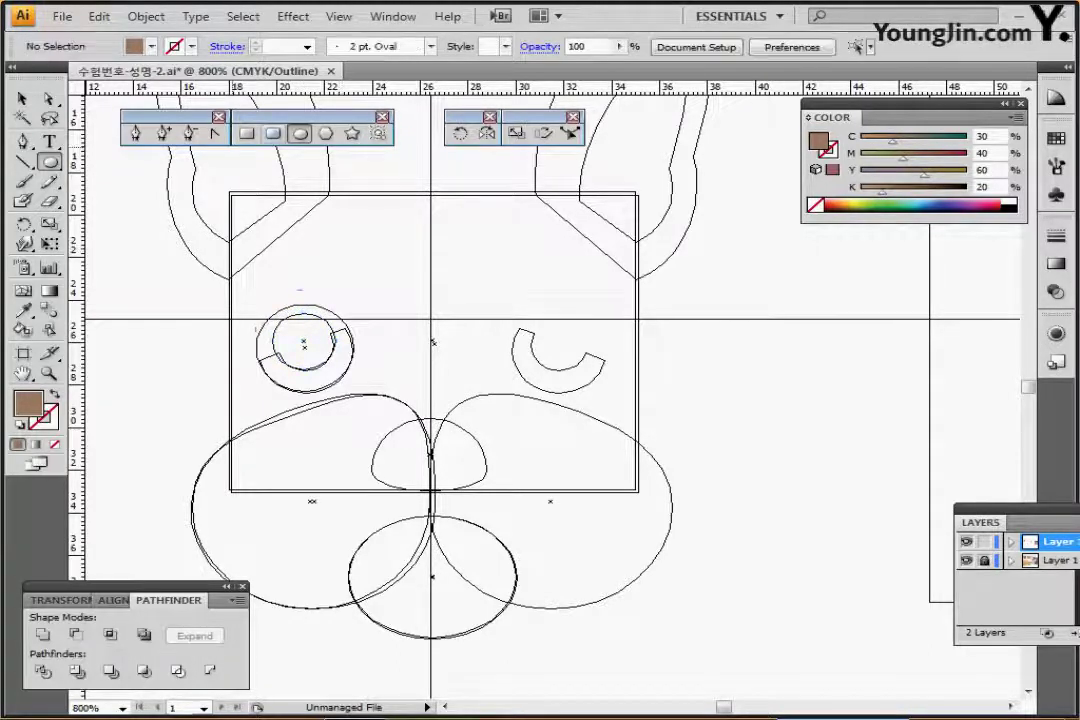
# - Draw a rectangle about 9 by 2 mm over the left eye and tilt it so its lower edge meets the reference crescent's ends
pyautogui.press('m')
pyautogui.moveTo(211, 277); pyautogui.dragTo(423, 328)
pyautogui.press('v')
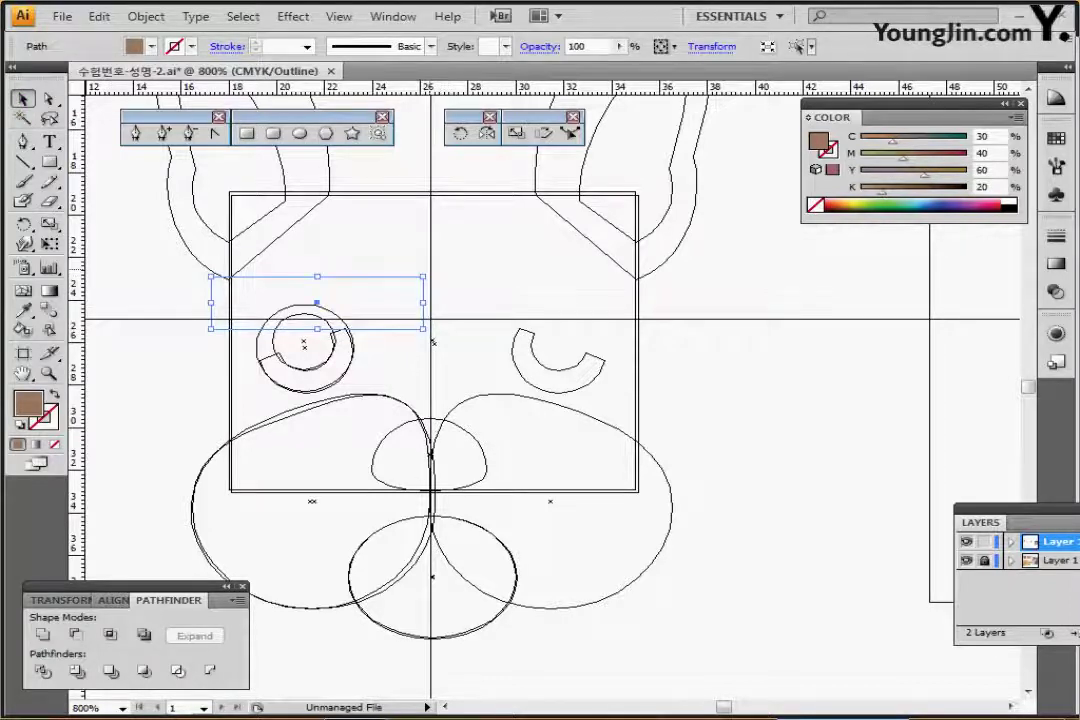
pyautogui.moveTo(205, 270); pyautogui.dragTo(199, 301)
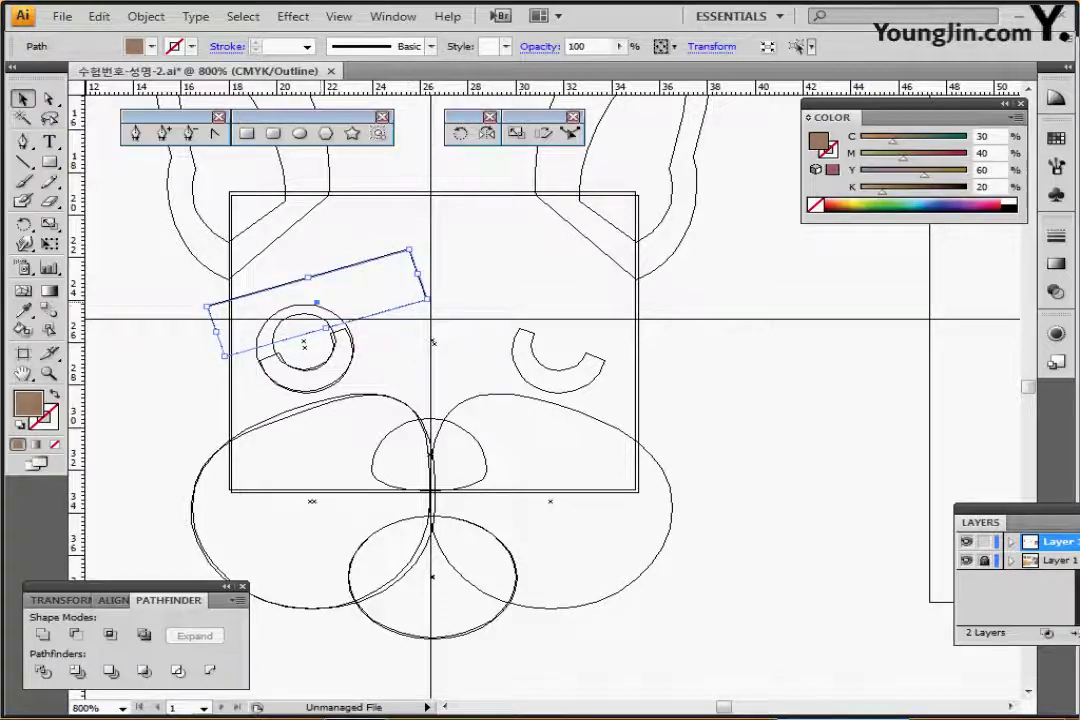
pyautogui.moveTo(317, 302); pyautogui.dragTo(310, 312)
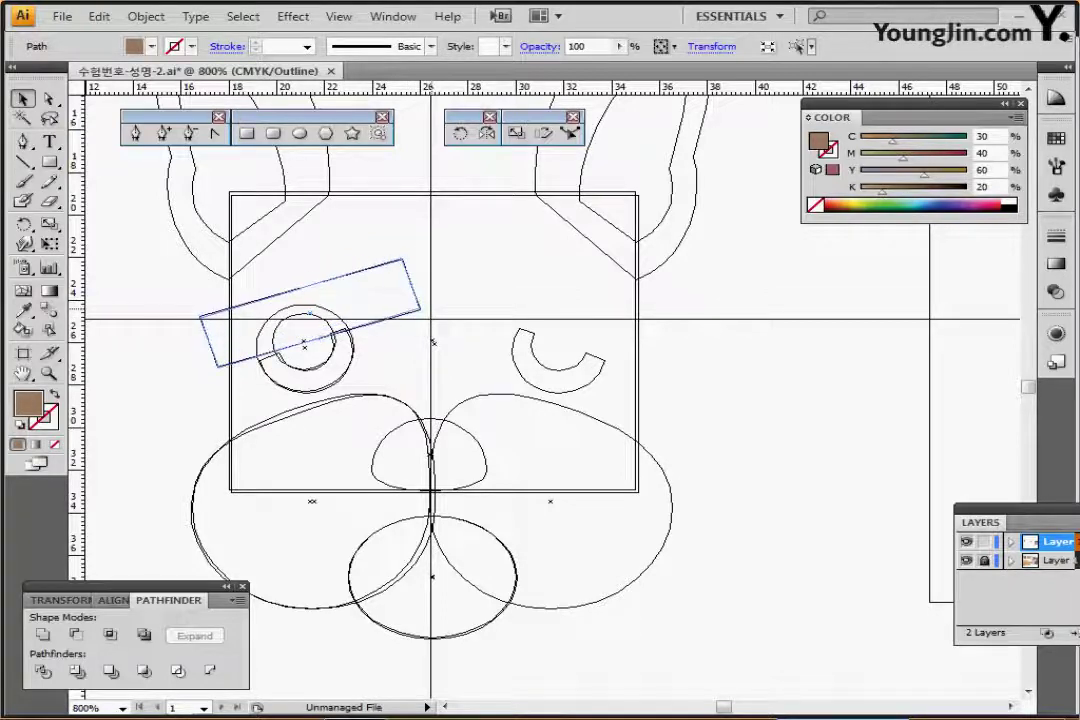
pyautogui.moveTo(196, 309); pyautogui.dragTo(198, 316)
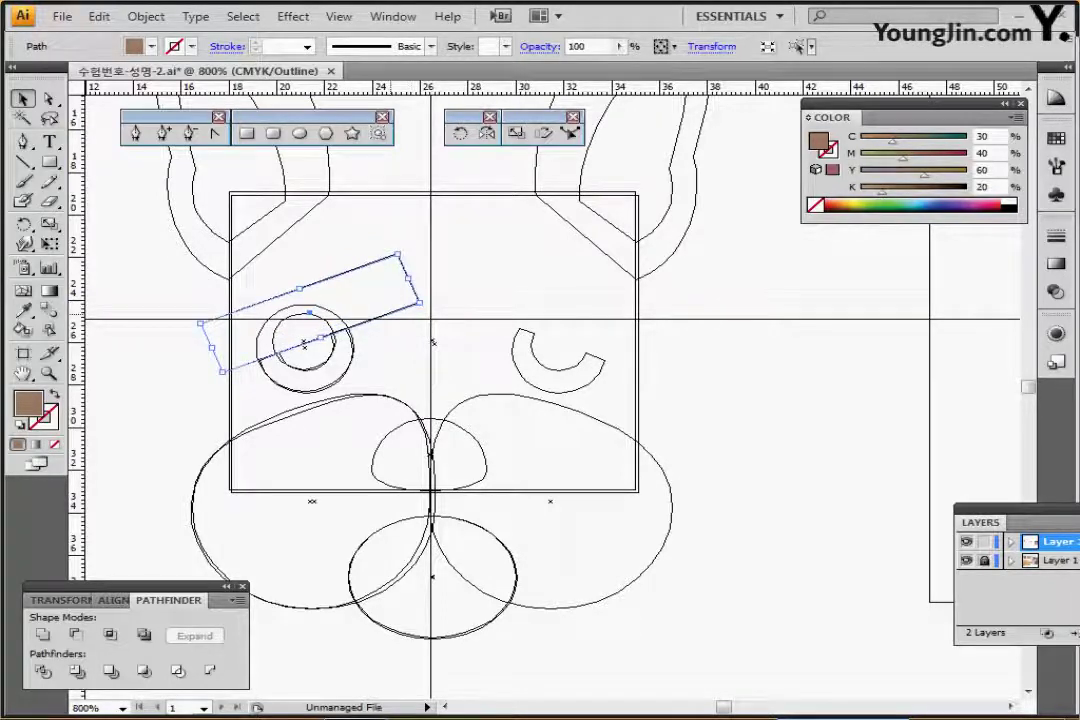
pyautogui.moveTo(310, 312); pyautogui.dragTo(309, 315)
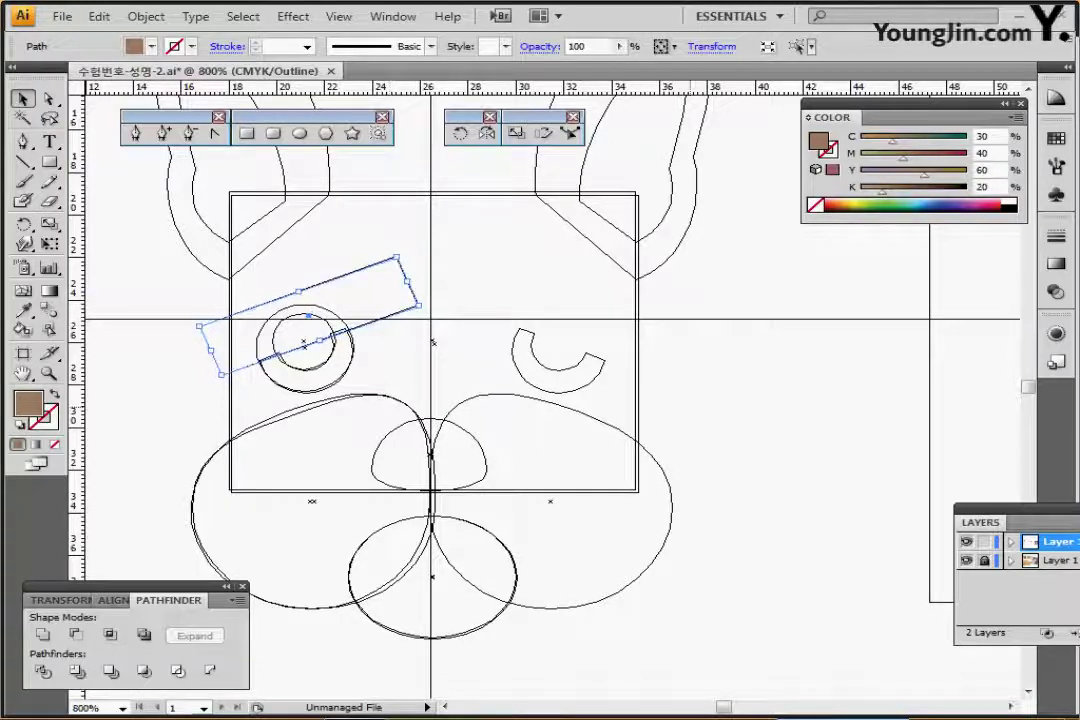
# - In preview with the reference hidden, give the larger eye ellipse a white fill and no stroke
pyautogui.hotkey('ctrl', 'y')
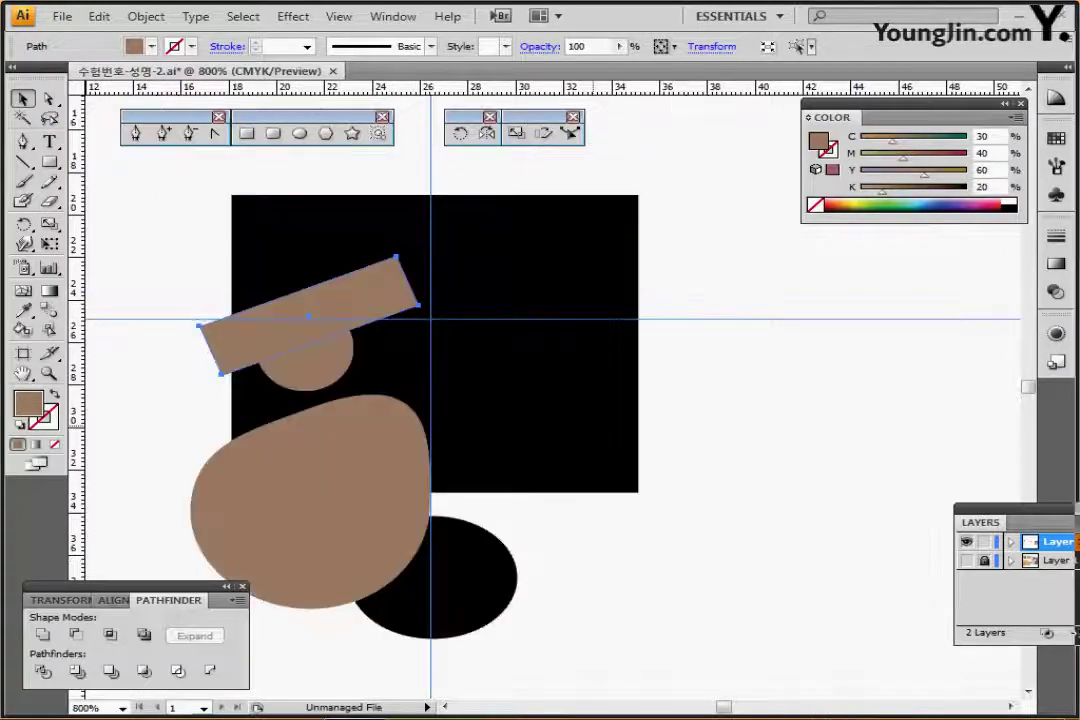
pyautogui.click(305, 371)
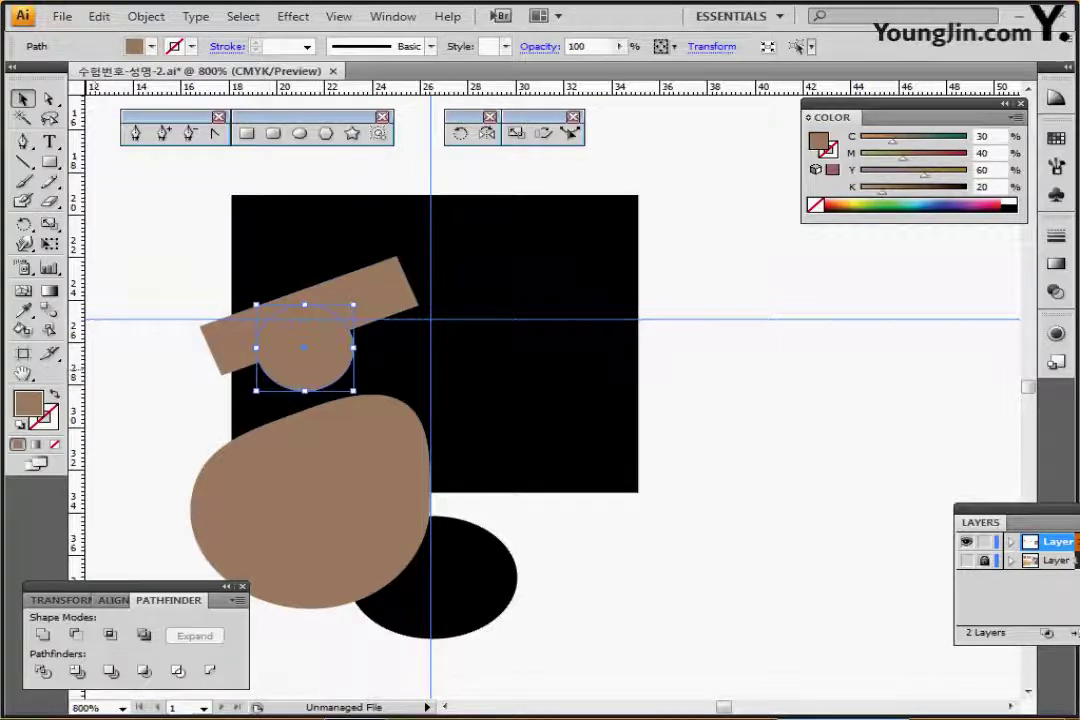
pyautogui.press('d')
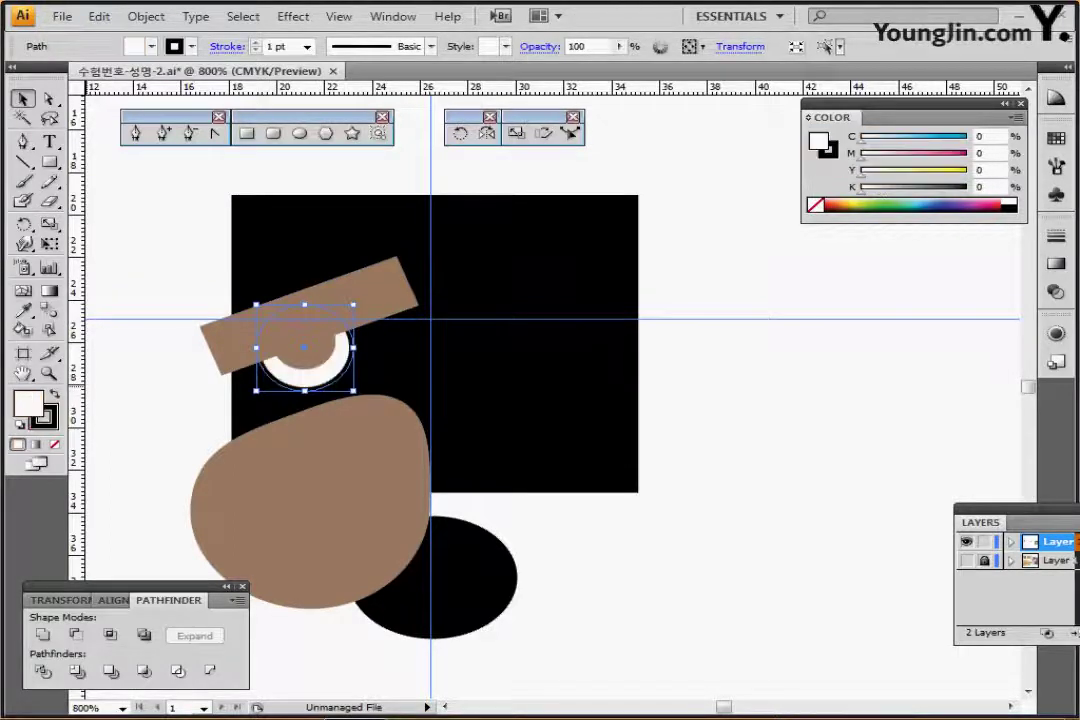
pyautogui.press('x')
pyautogui.press('/')
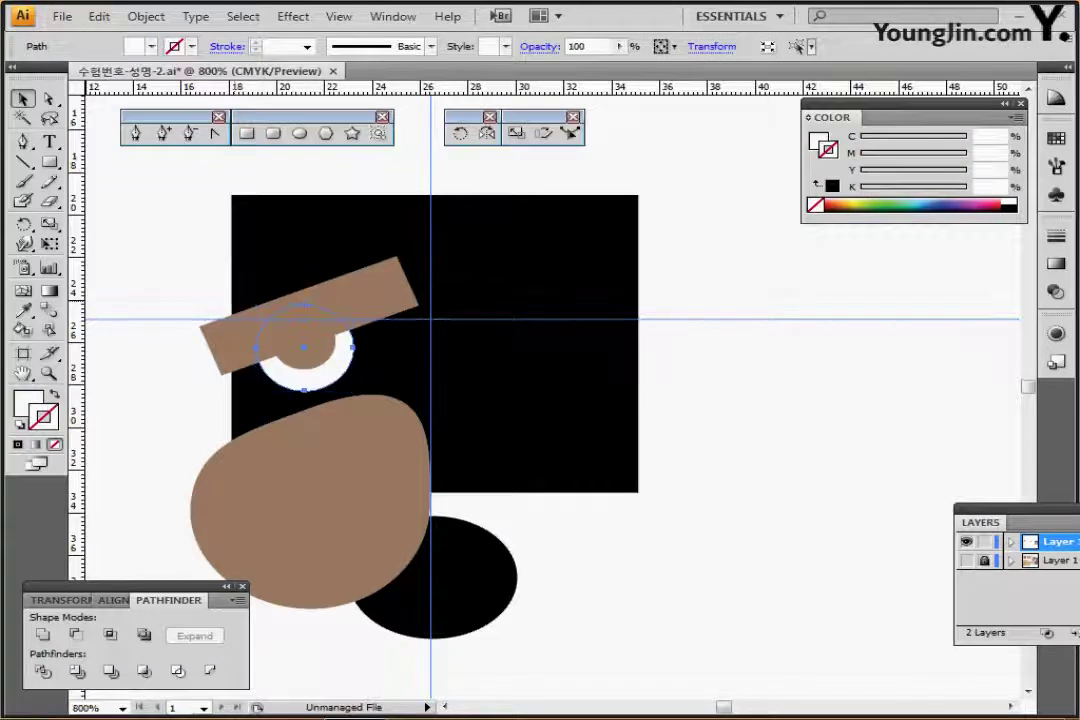
# - Subtract the tilted rectangle and small ellipse from the white ellipse to form the left eye crescent, and hide the bounding box
pyautogui.hotkey('ctrl', 'shift', 'a')
pyautogui.hotkey('ctrl', 'a')
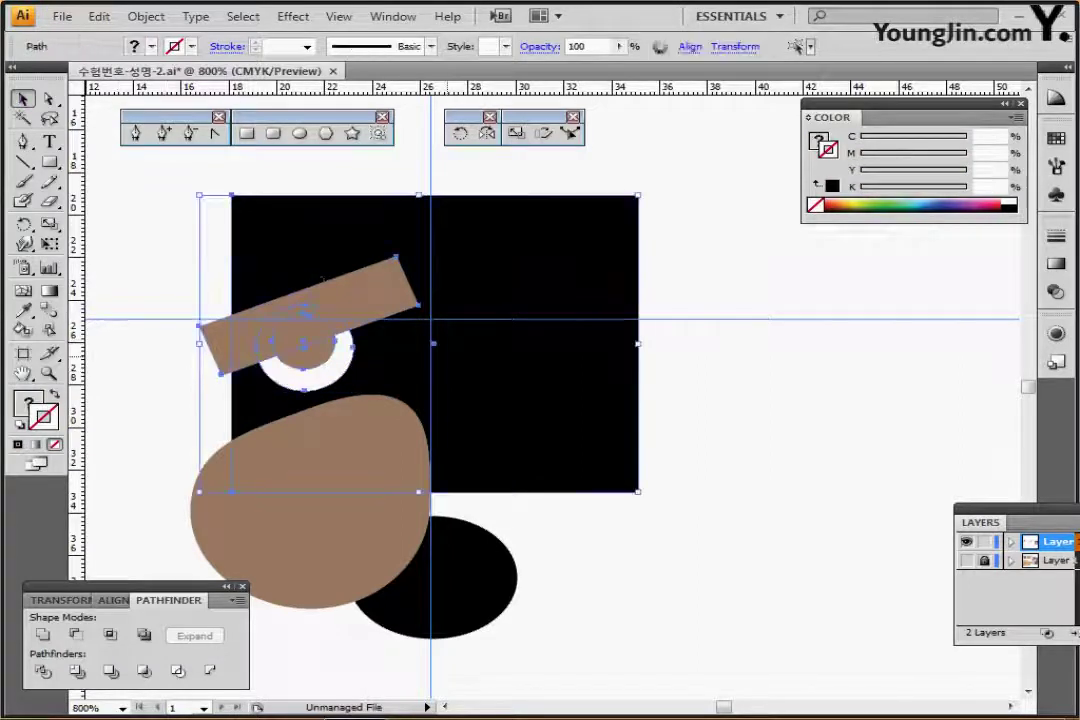
pyautogui.keyDown('shift'); pyautogui.click(447, 356); pyautogui.keyUp('shift')
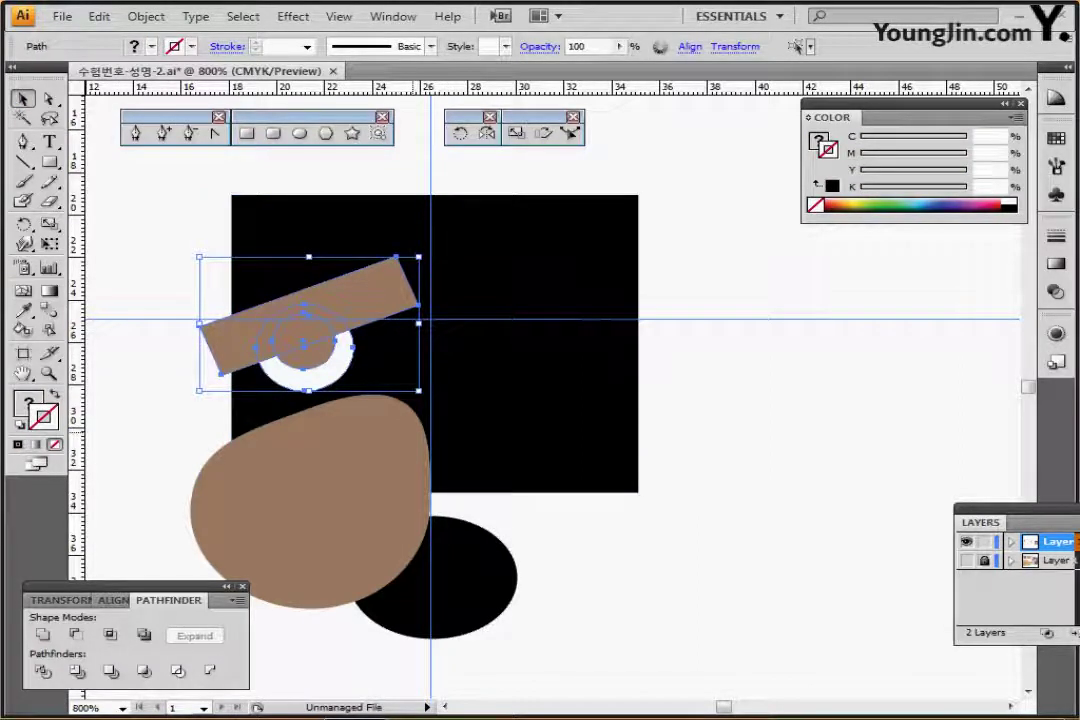
pyautogui.moveTo(215, 600); pyautogui.dragTo(211, 549)
pyautogui.click(72, 584)
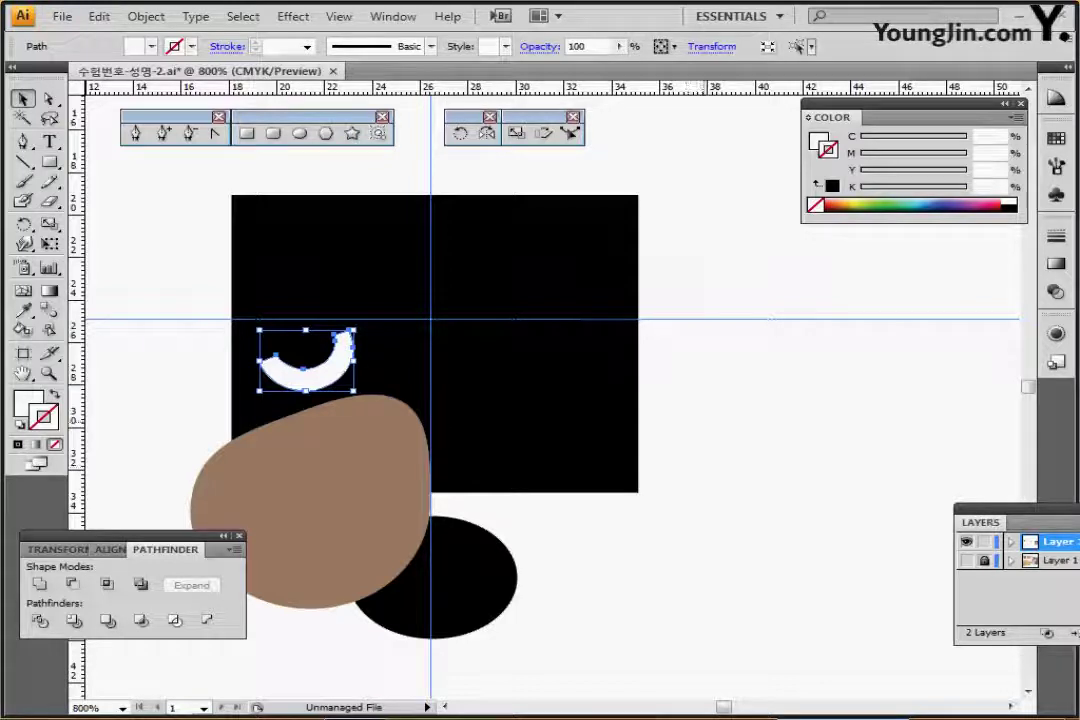
pyautogui.hotkey('ctrl', 'c')
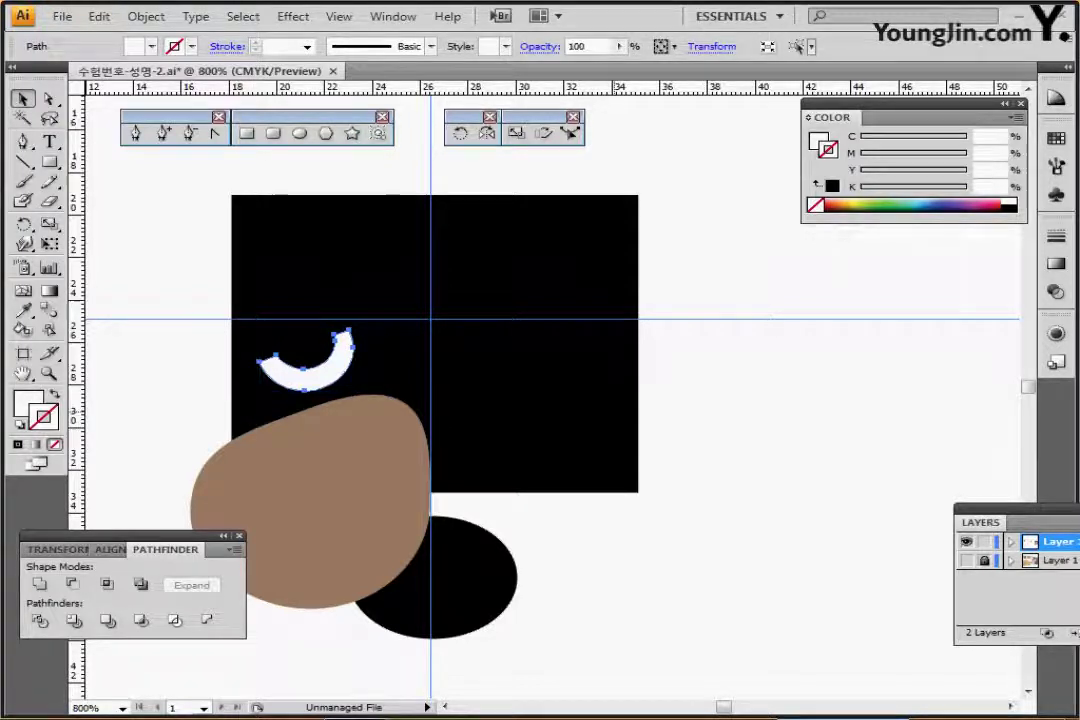
pyautogui.moveTo(661, 452); pyautogui.dragTo(667, 407)
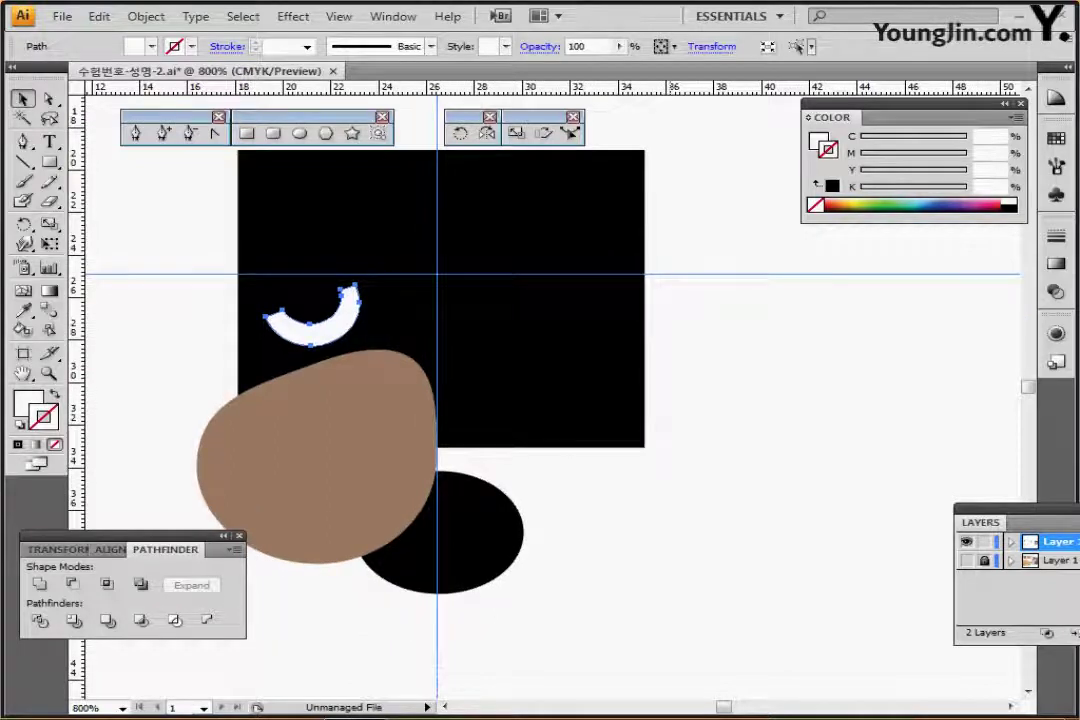
pyautogui.hotkey('ctrl', 'shift', 'b')
pyautogui.hotkey('ctrl', 'shift', 'a')
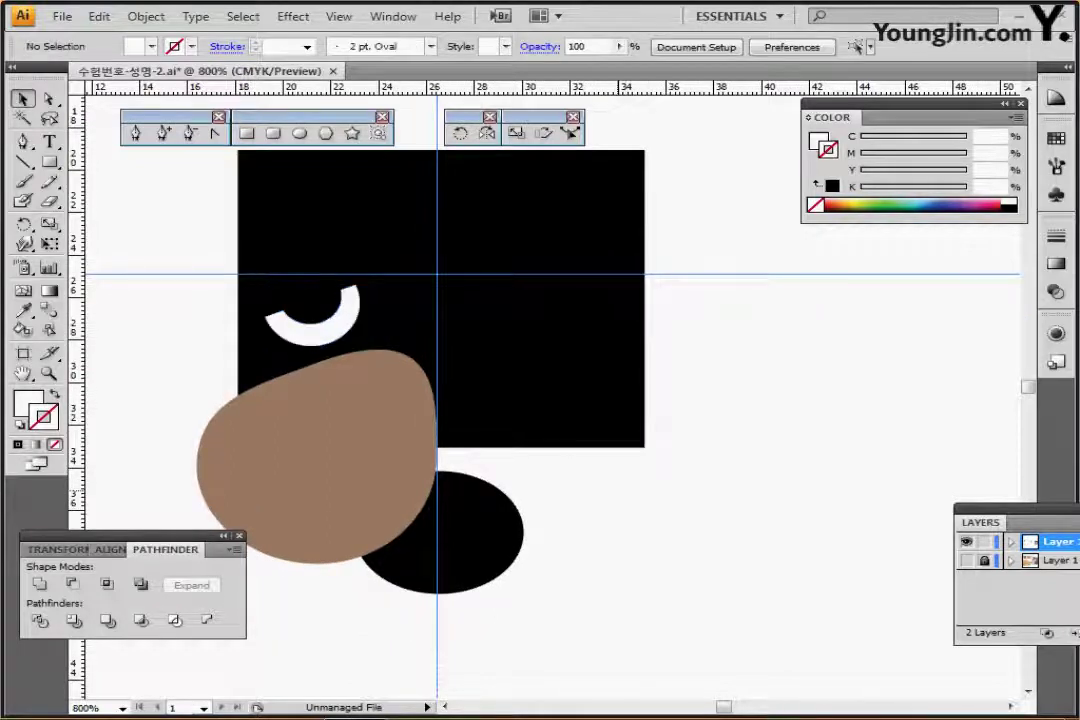
# - Show the reference layer and set up the Pen tool with a black 1 pt stroke and no fill
pyautogui.press('p')
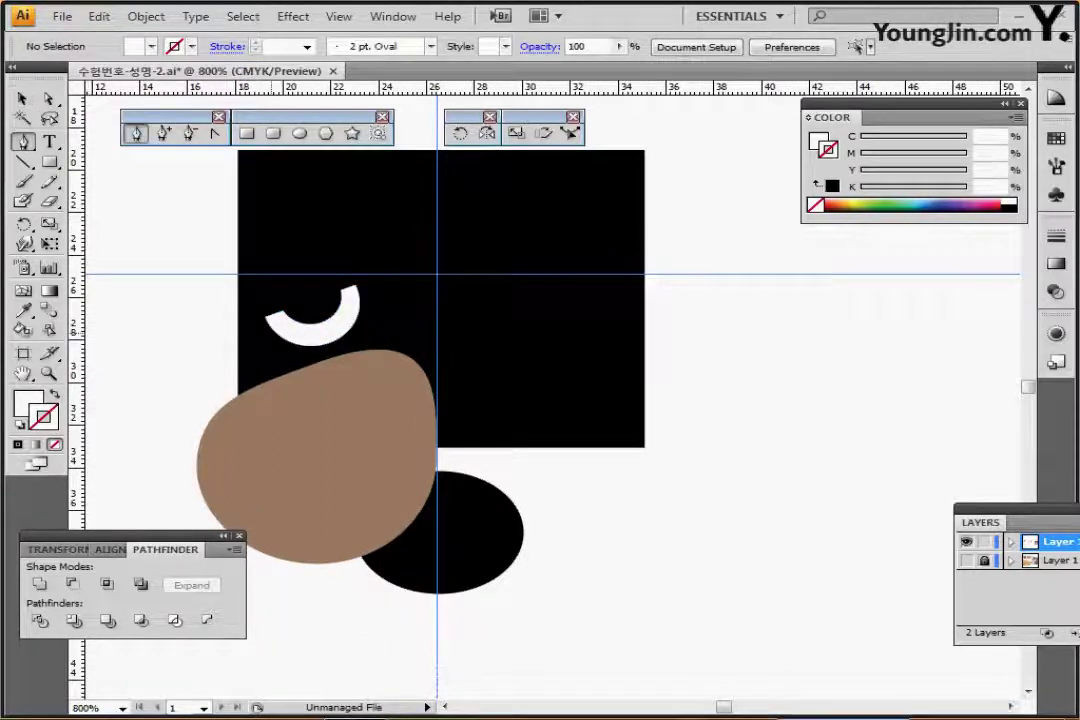
pyautogui.moveTo(400, 260); pyautogui.dragTo(387, 418)
pyautogui.click(966, 560)
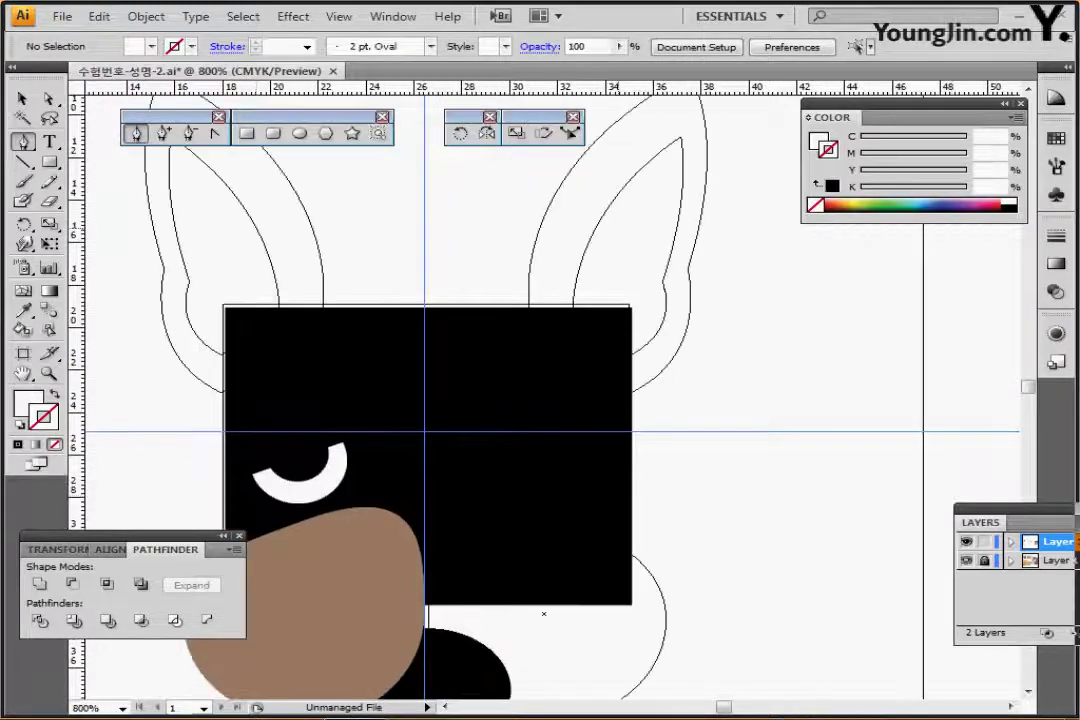
pyautogui.moveTo(560, 400); pyautogui.dragTo(611, 434)
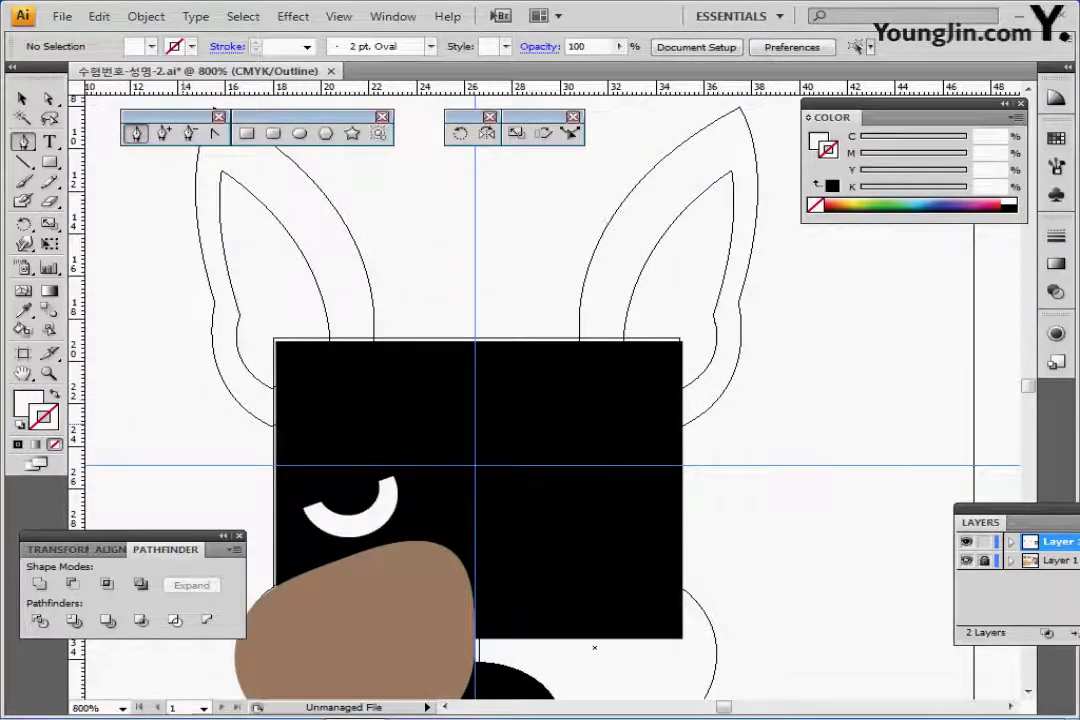
pyautogui.keyDown('ctrl'); pyautogui.click(570, 500); pyautogui.keyUp('ctrl')
pyautogui.keyDown('ctrl'); pyautogui.click(820, 382); pyautogui.keyUp('ctrl')
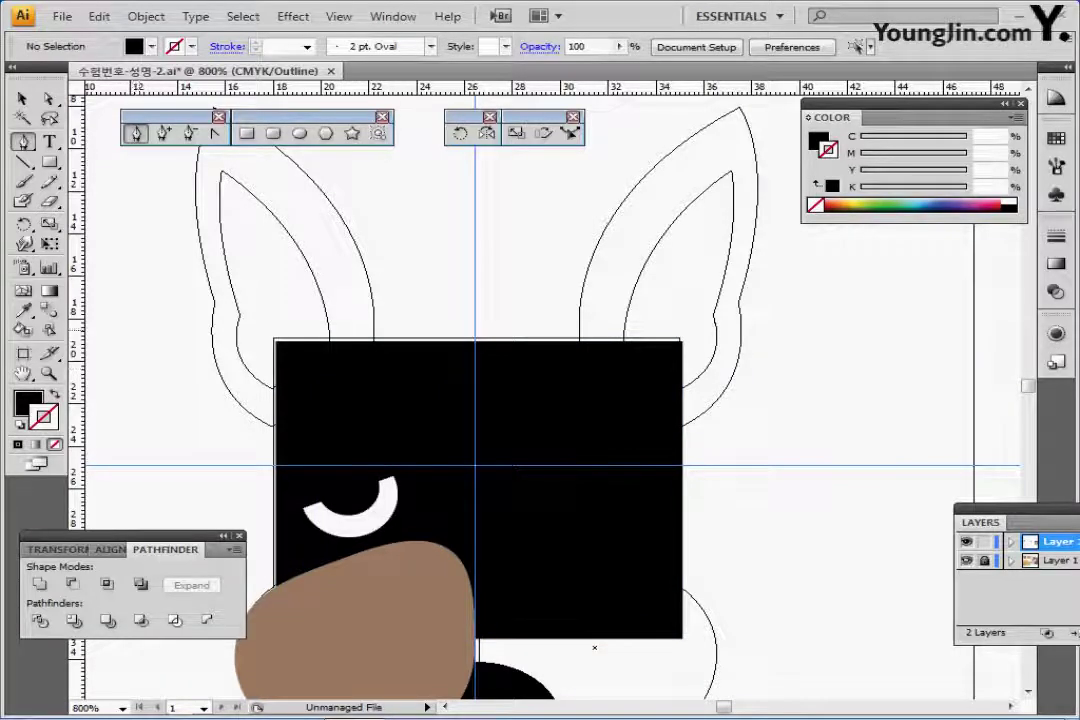
pyautogui.scroll(2, 530, 380)
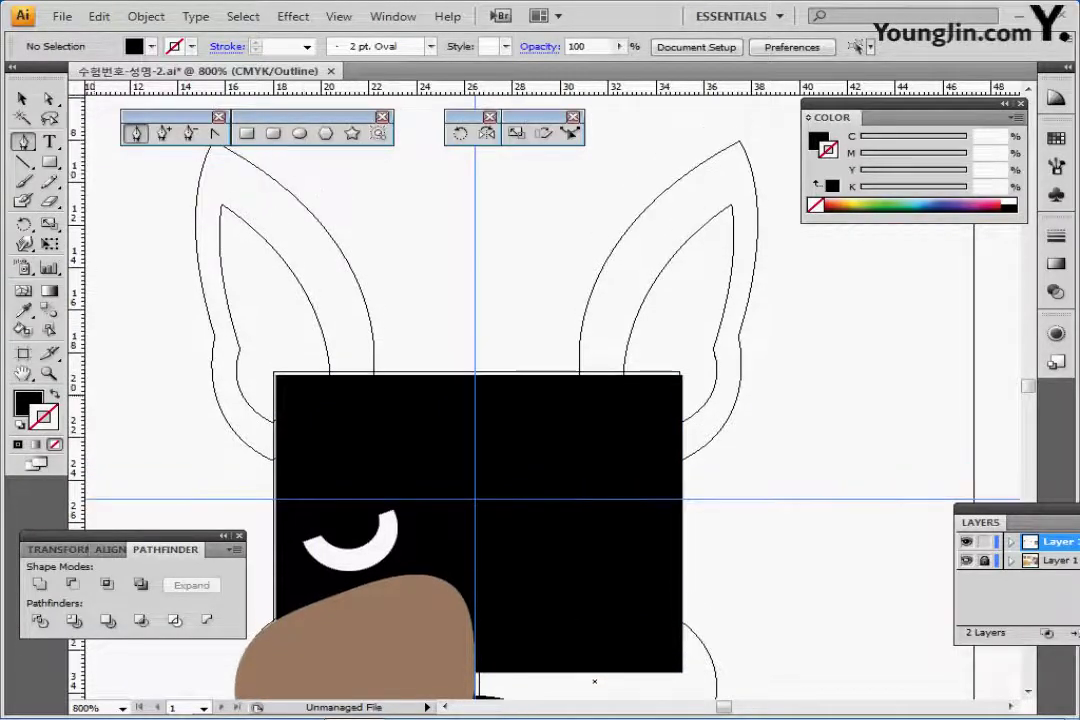
pyautogui.hotkey('shift', 'x')
pyautogui.hotkey('ctrl', '-')
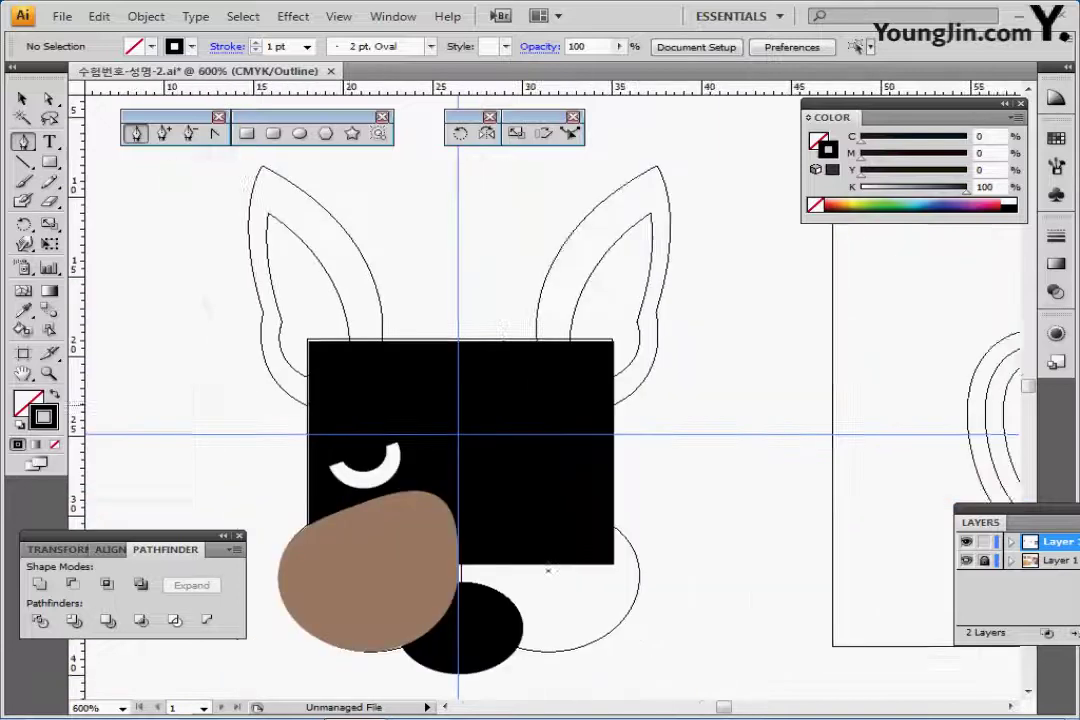
# - Start the left ear outline inside the head and curve it up to the outer notch, making that anchor a corner
pyautogui.moveTo(323, 408); pyautogui.dragTo(340, 419)
pyautogui.click(340, 424)
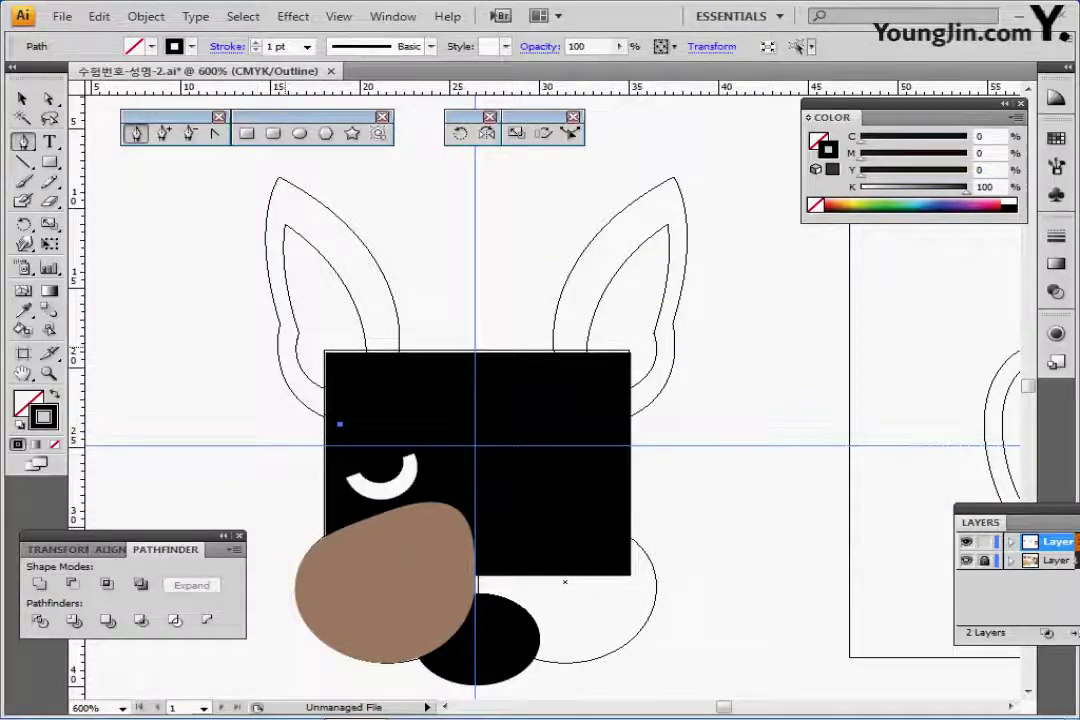
pyautogui.moveTo(280, 321); pyautogui.dragTo(294, 244)
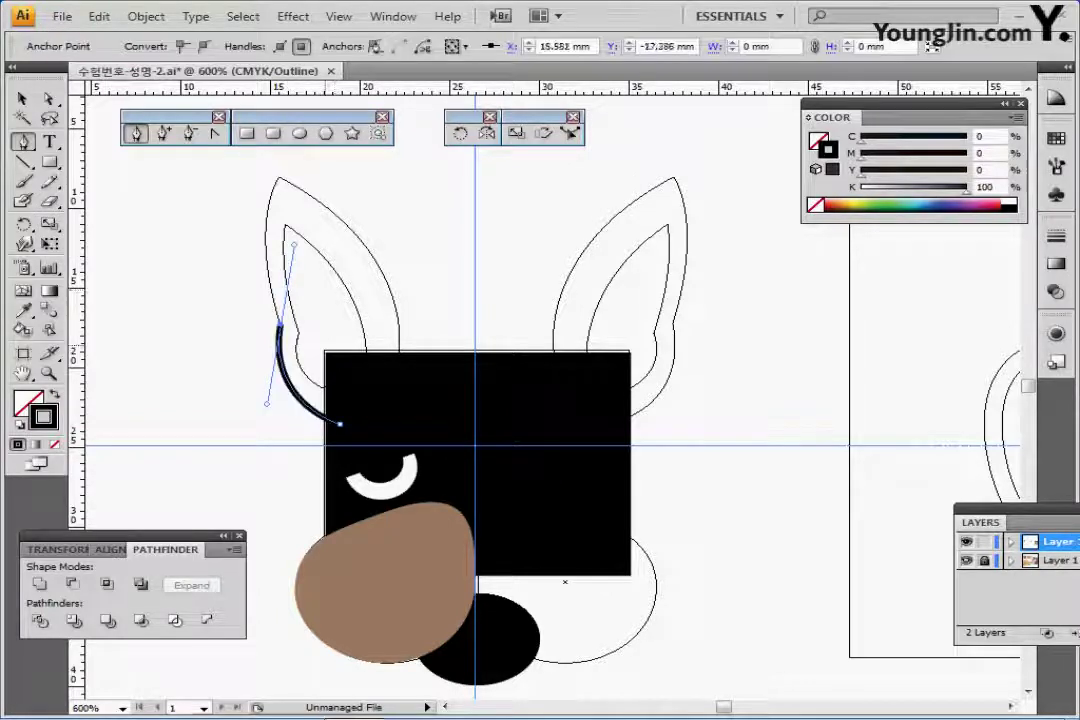
pyautogui.scroll(1, 280, 323)
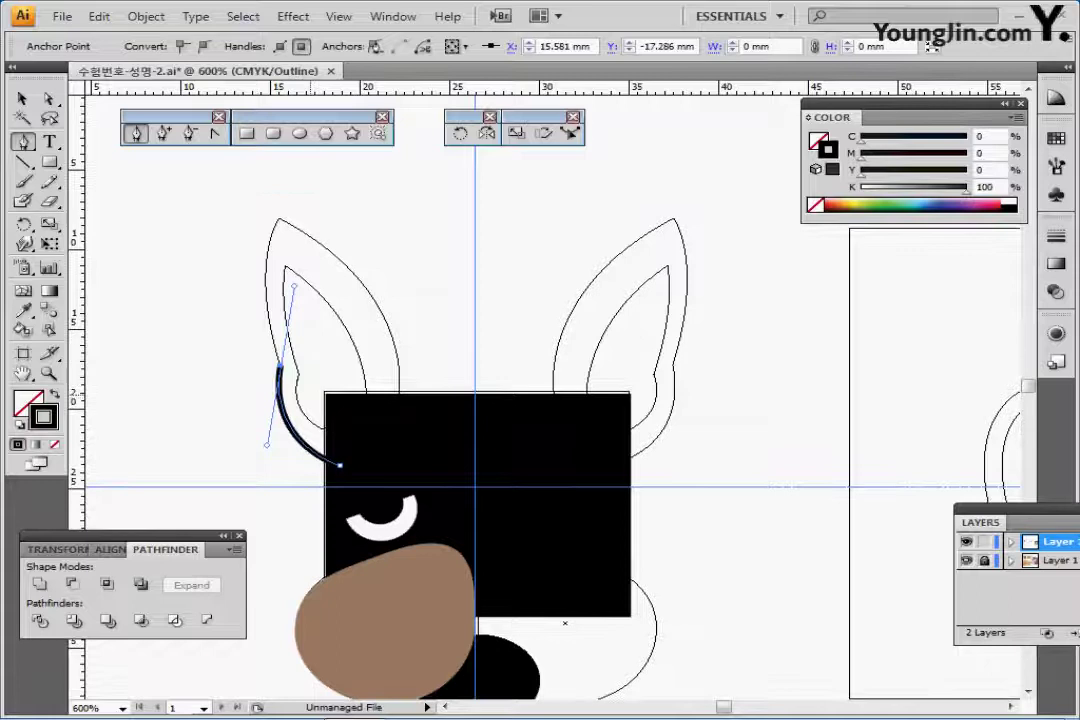
pyautogui.click(280, 366)
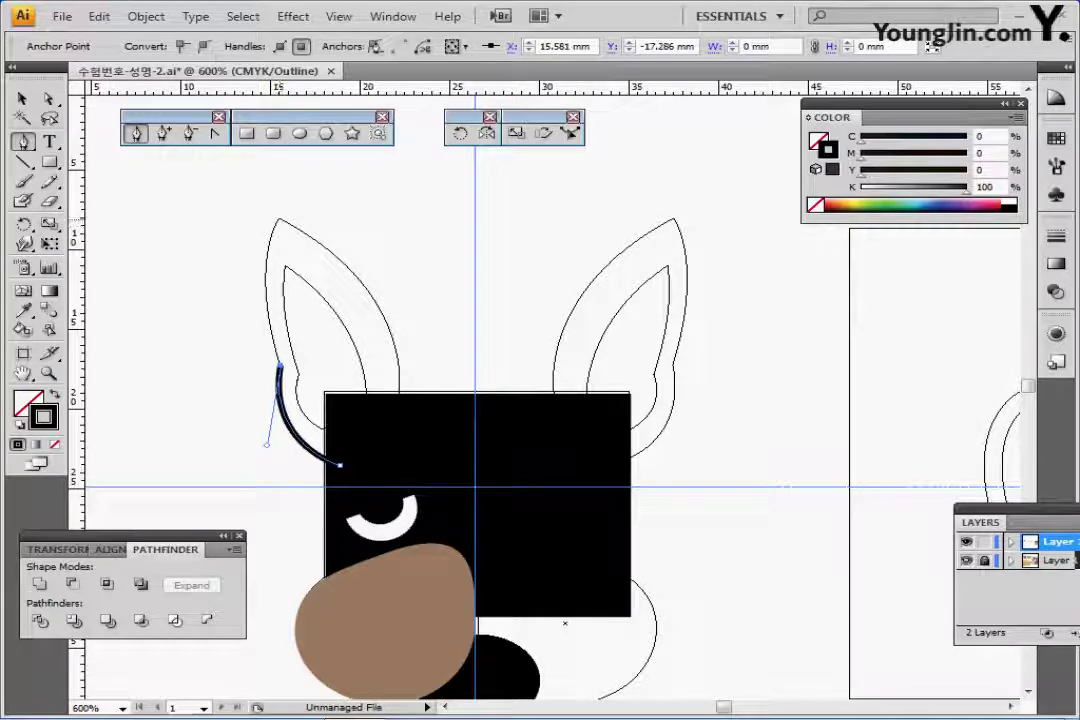
# - Trace the left ear's outer edge to a corner at the tip, curve down its inner edge into the head, and close the path
pyautogui.moveTo(278, 220); pyautogui.dragTo(302, 160)
pyautogui.moveTo(253, 280); pyautogui.dragTo(243, 281)
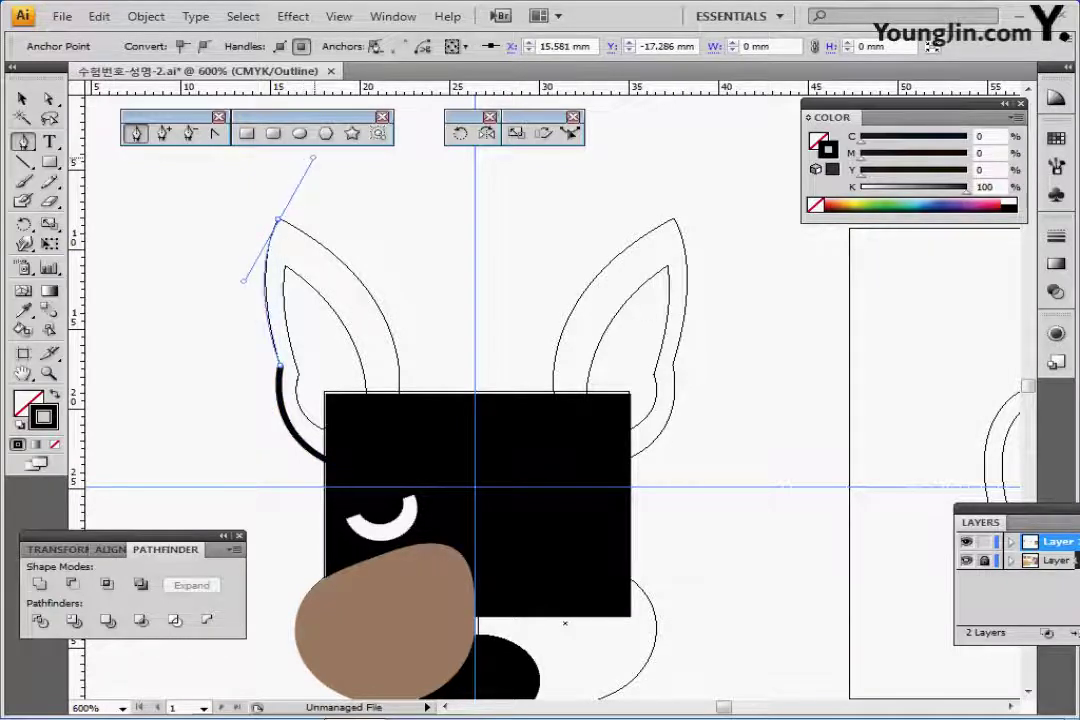
pyautogui.moveTo(313, 157); pyautogui.dragTo(313, 157)
pyautogui.click(278, 219)
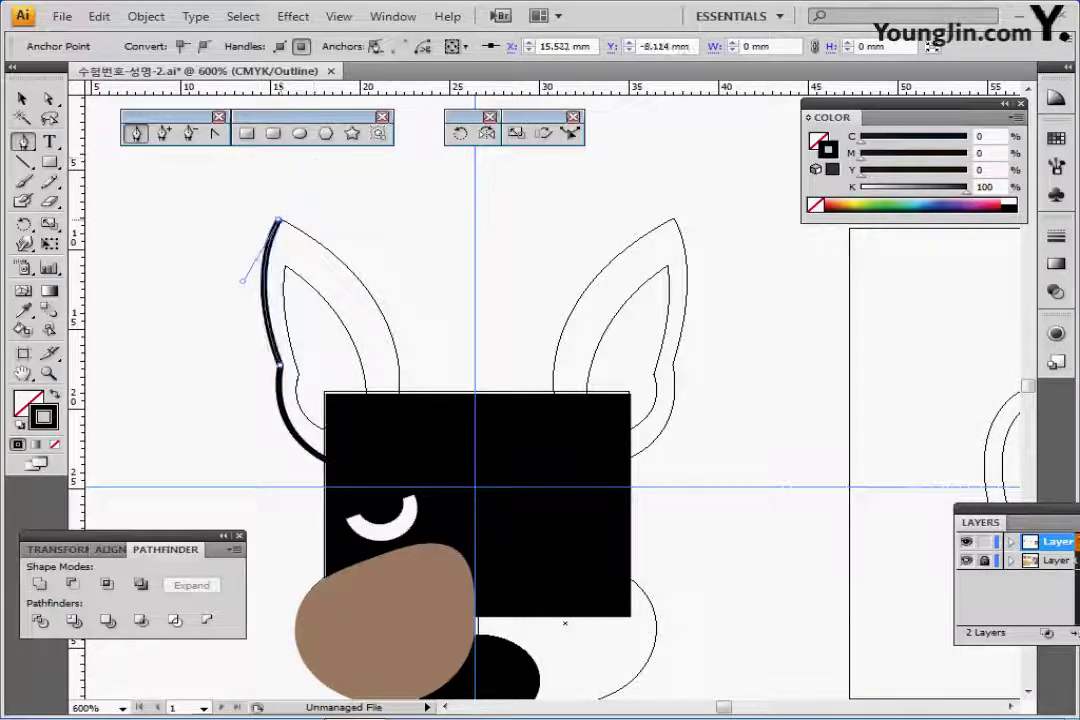
pyautogui.moveTo(394, 435); pyautogui.dragTo(365, 593)
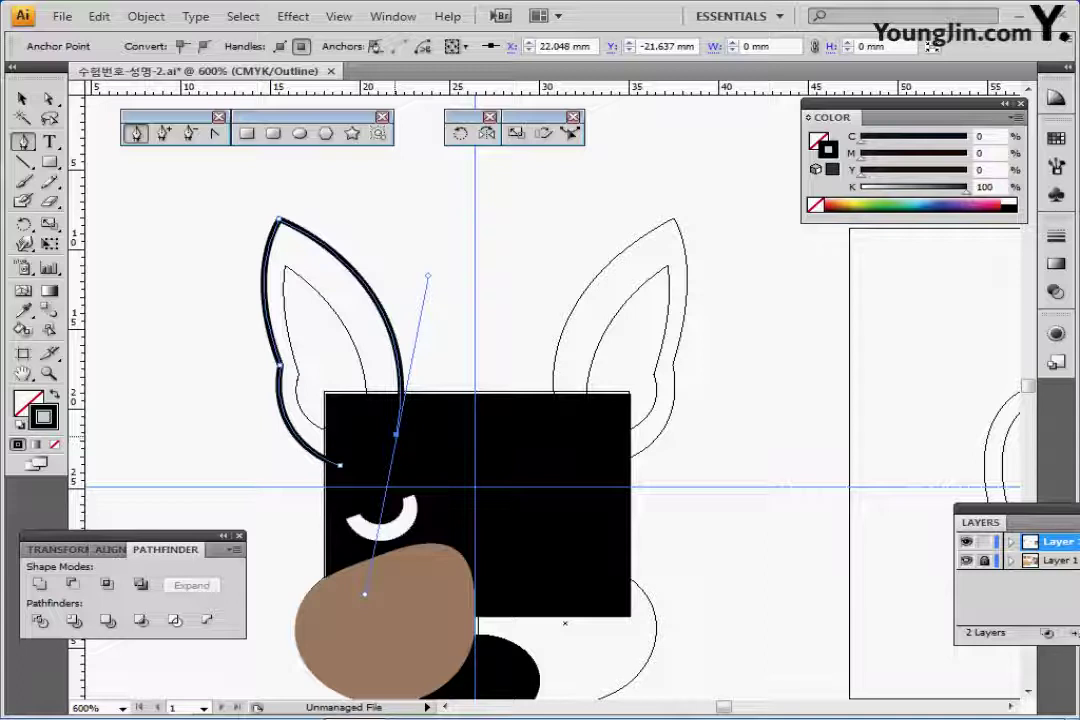
pyautogui.click(340, 465)
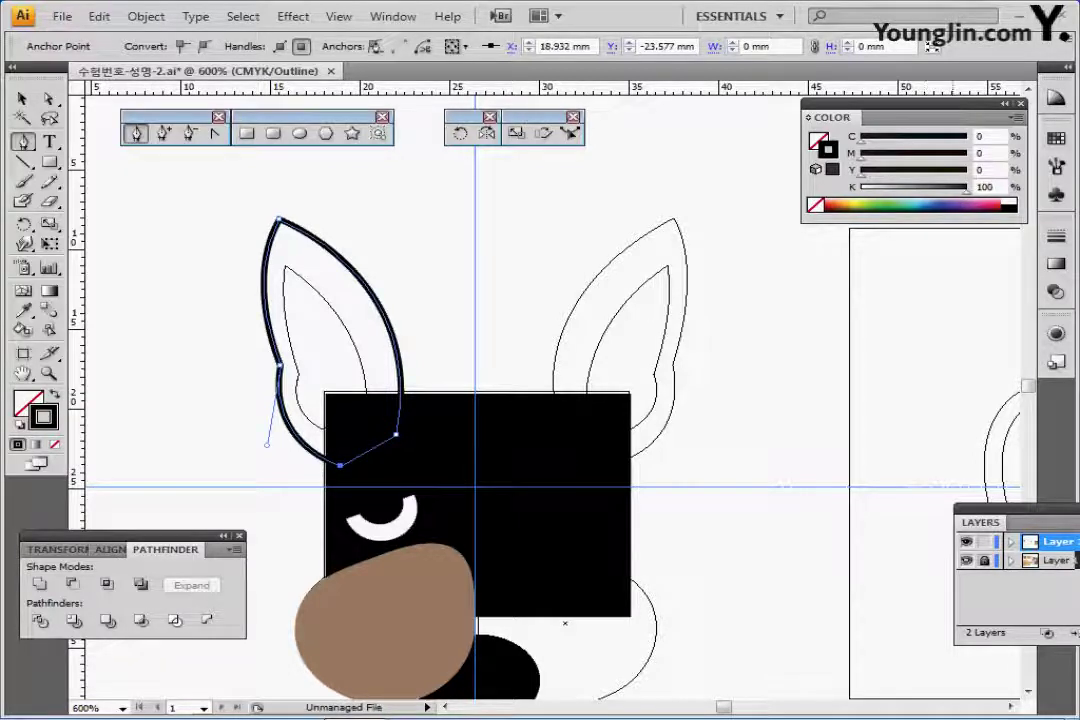
# - With the reference layer hidden, offset the left ear path by -1.5 mm and shift the inner outline slightly toward the ear's outer edge
pyautogui.click(966, 560)
pyautogui.click(146, 16)
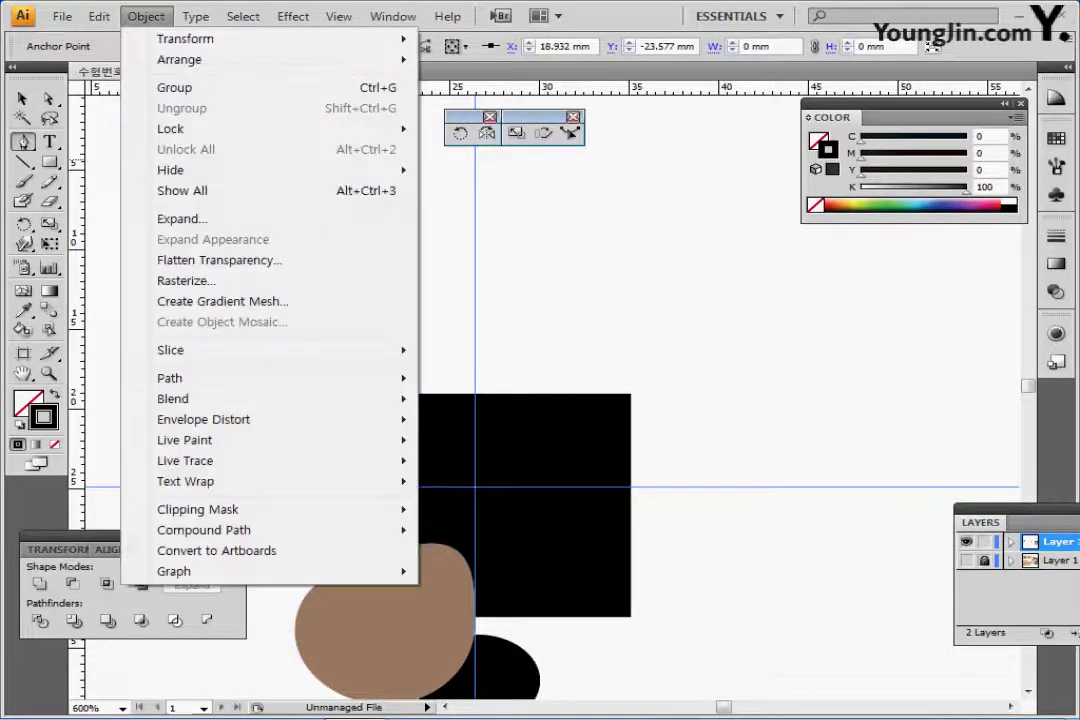
pyautogui.moveTo(200, 378)
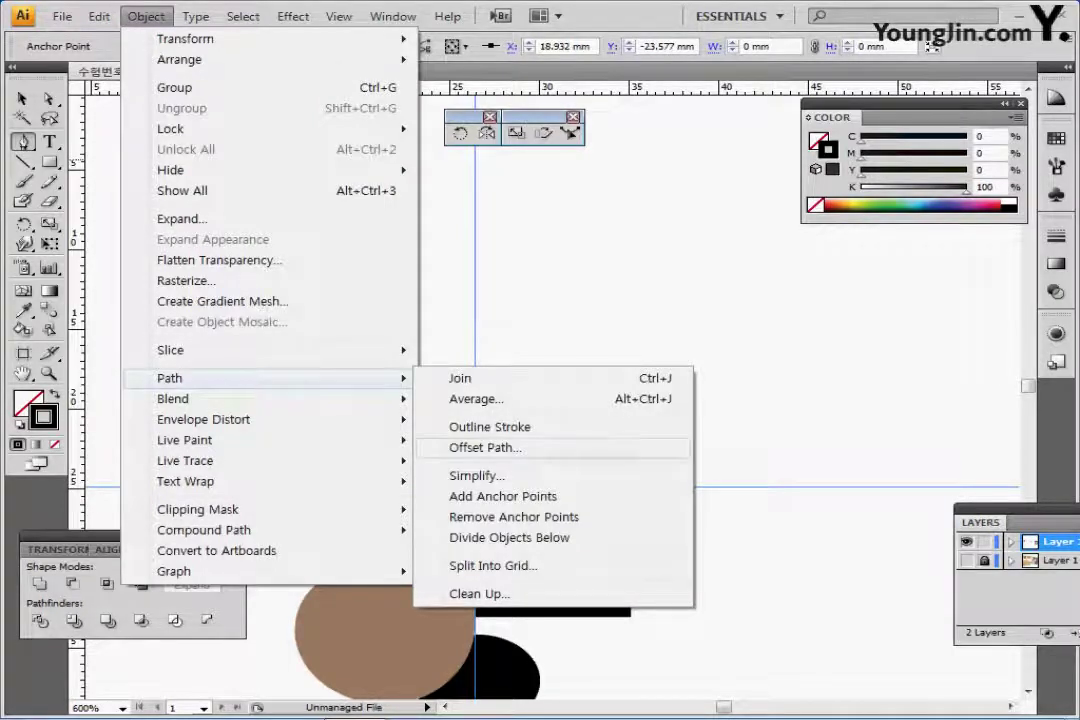
pyautogui.click(485, 447)
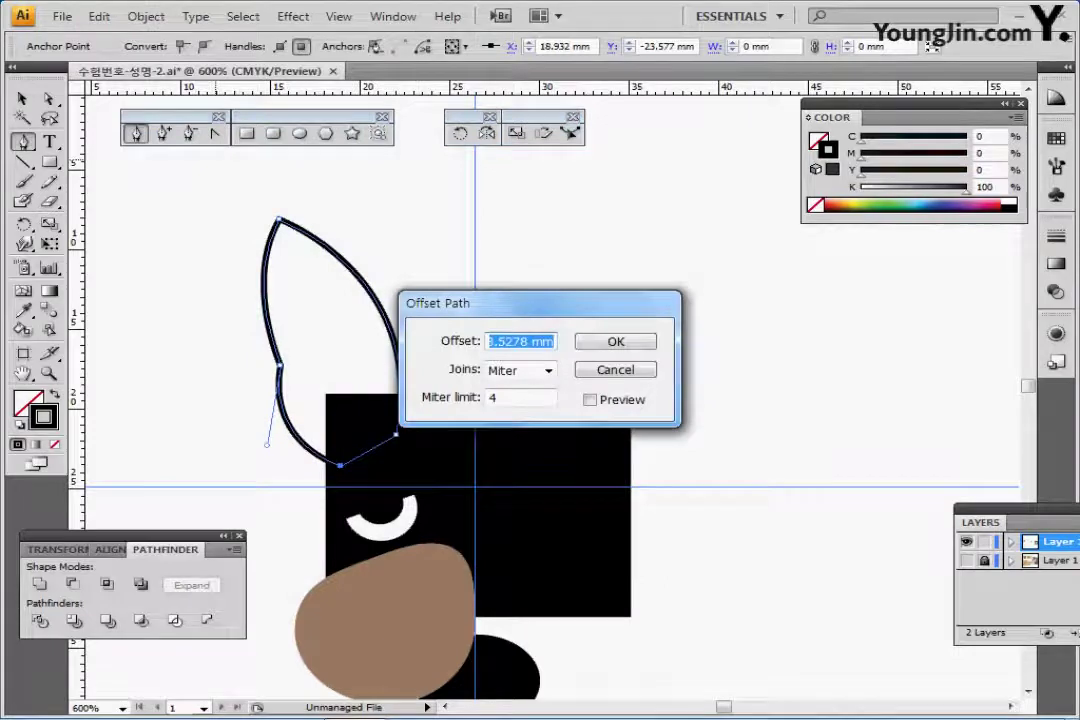
pyautogui.write('-')
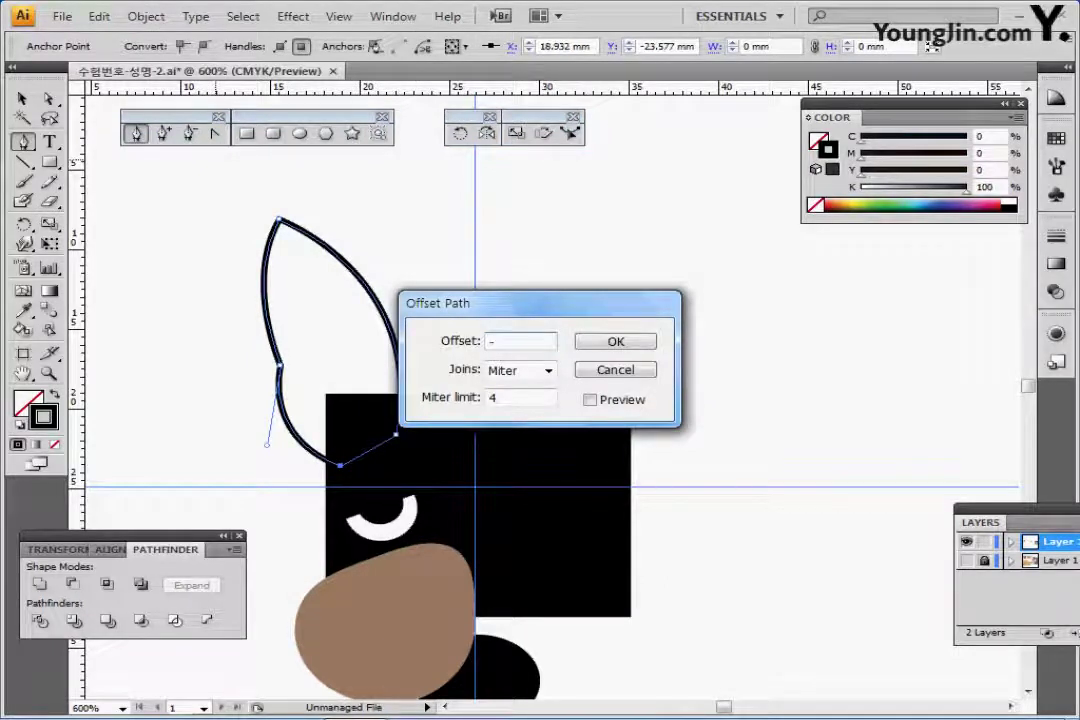
pyautogui.write('1.5')
pyautogui.press('Return')
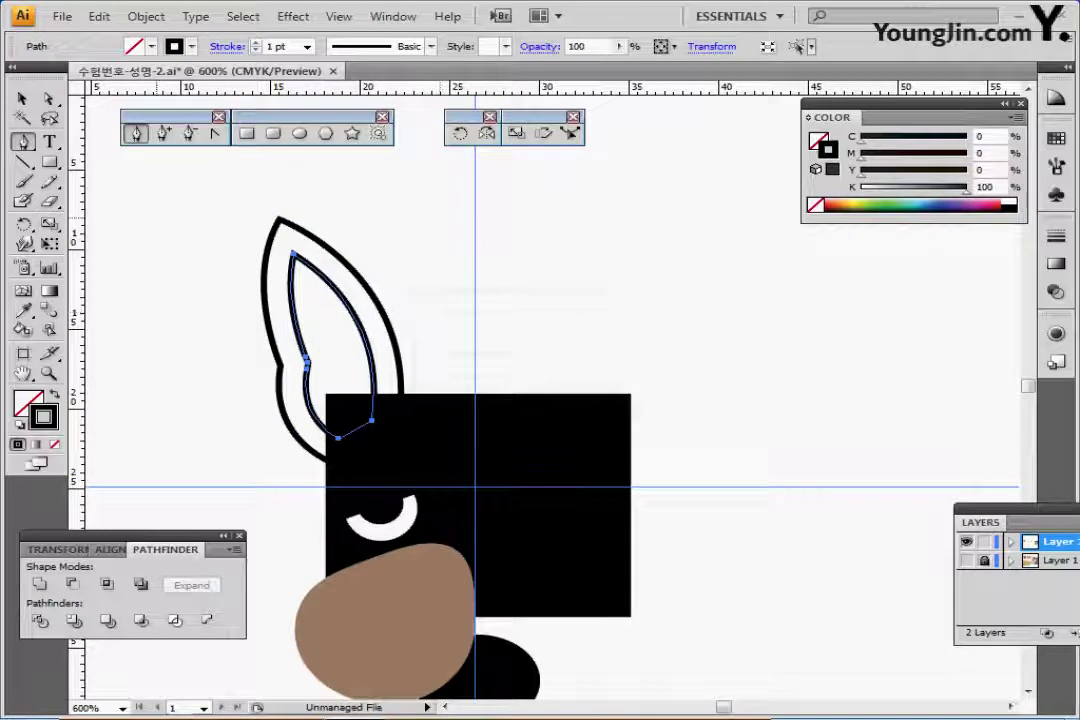
pyautogui.moveTo(352, 311); pyautogui.dragTo(345, 315)
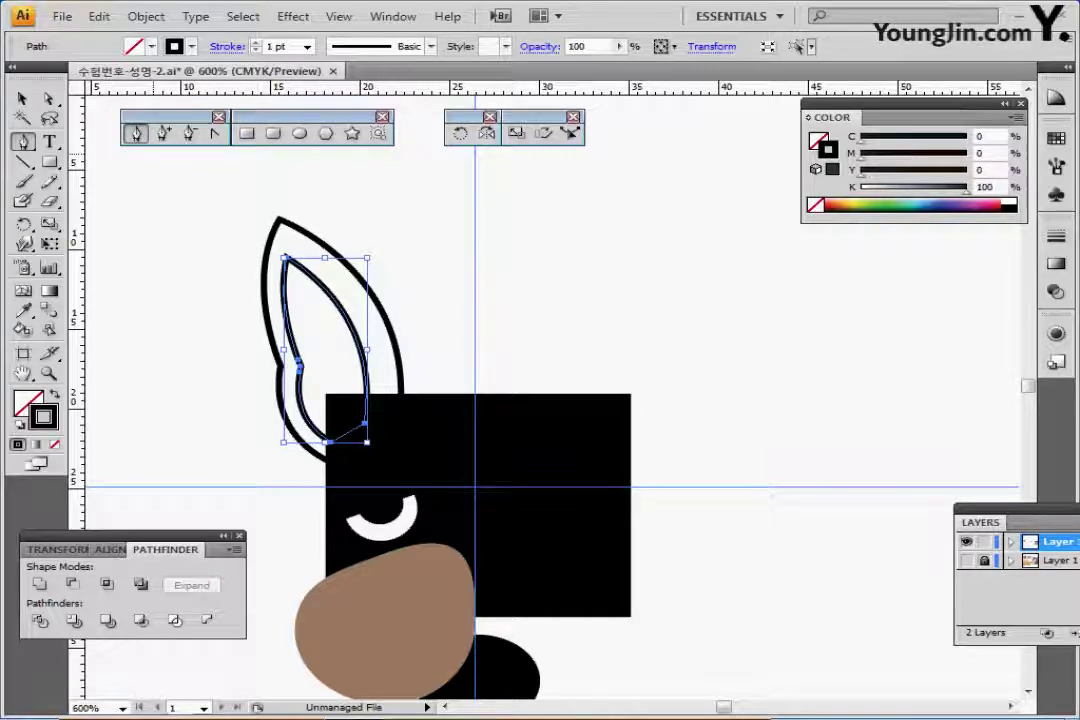
# - Show the reference and artwork in outline view, and move the inner ear's two base anchors up toward the reference
pyautogui.press('a')
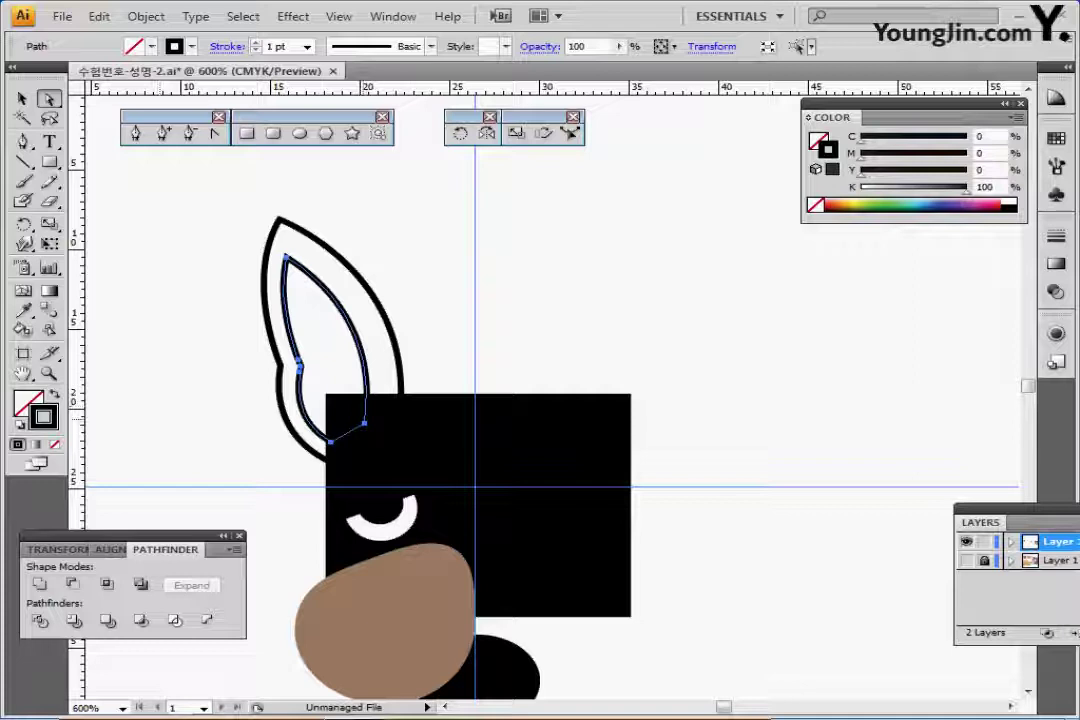
pyautogui.click(364, 423)
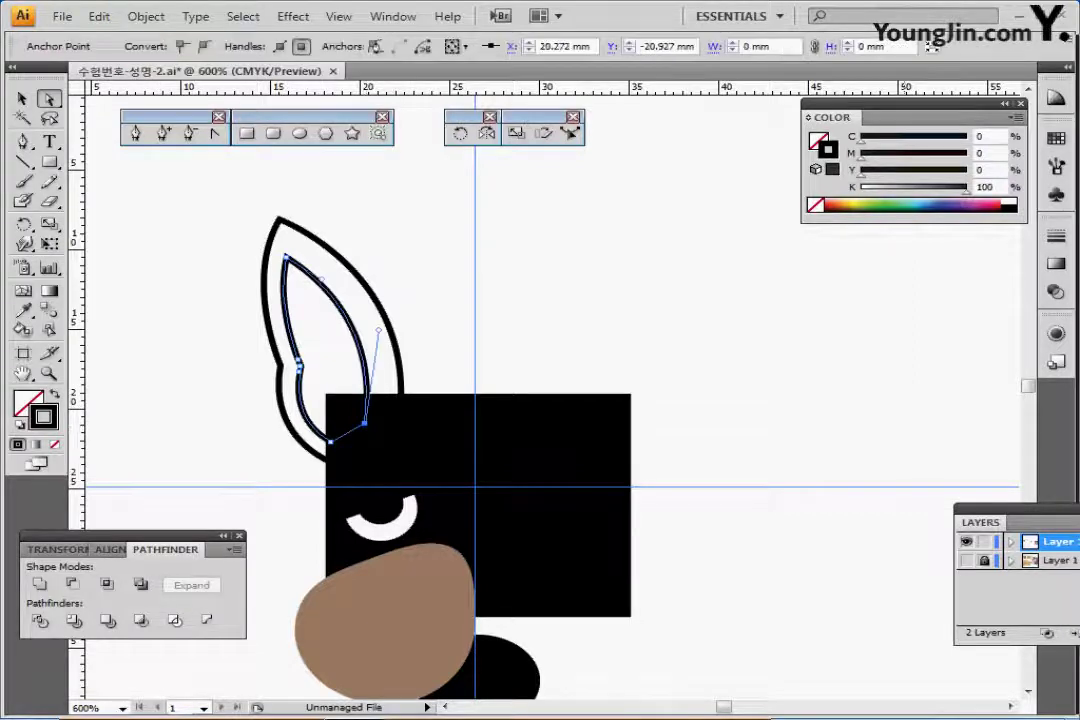
pyautogui.click(966, 560)
pyautogui.keyDown('ctrl'); pyautogui.click(966, 541); pyautogui.keyUp('ctrl')
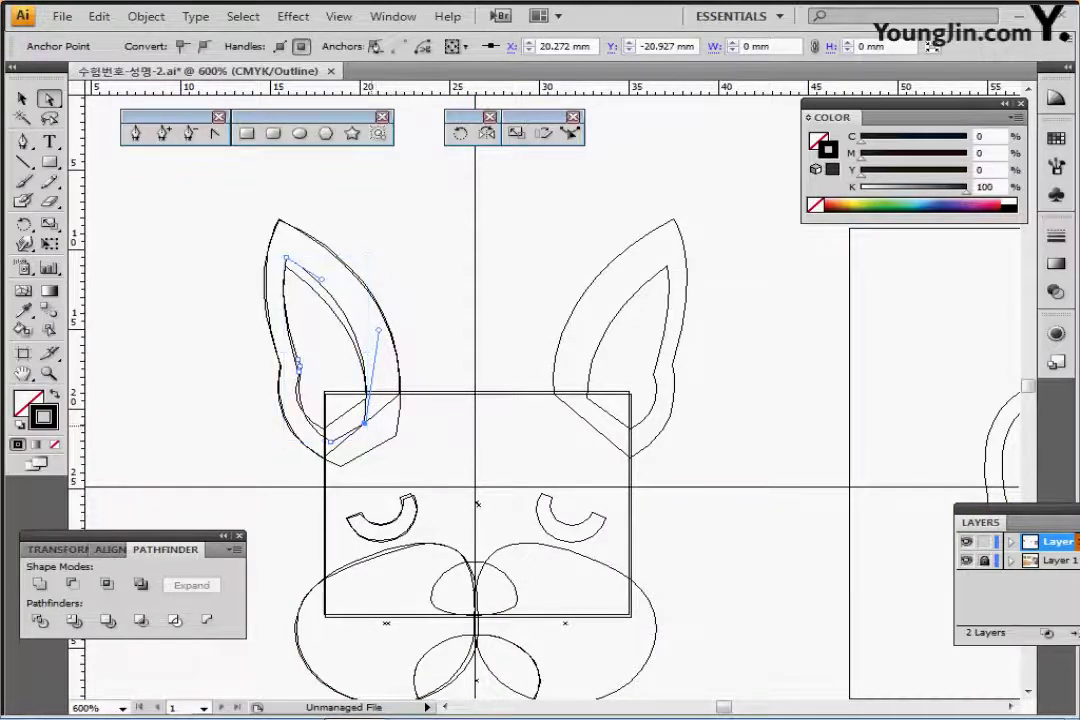
pyautogui.click(372, 431)
pyautogui.click(364, 423)
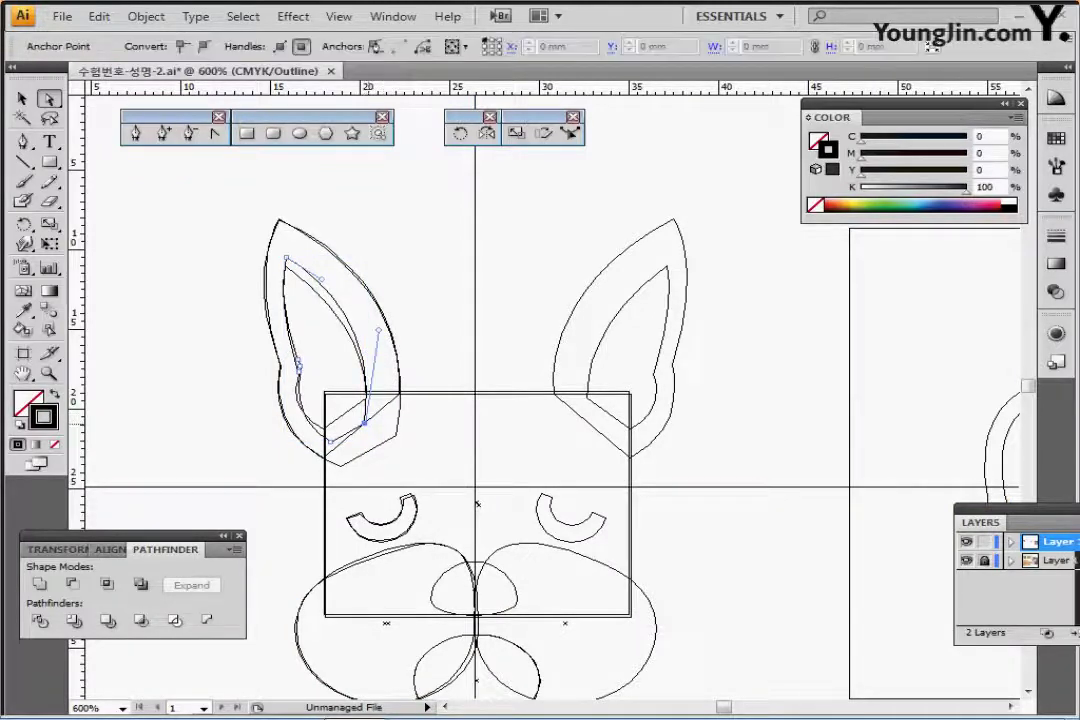
pyautogui.moveTo(364, 423); pyautogui.dragTo(328, 428)
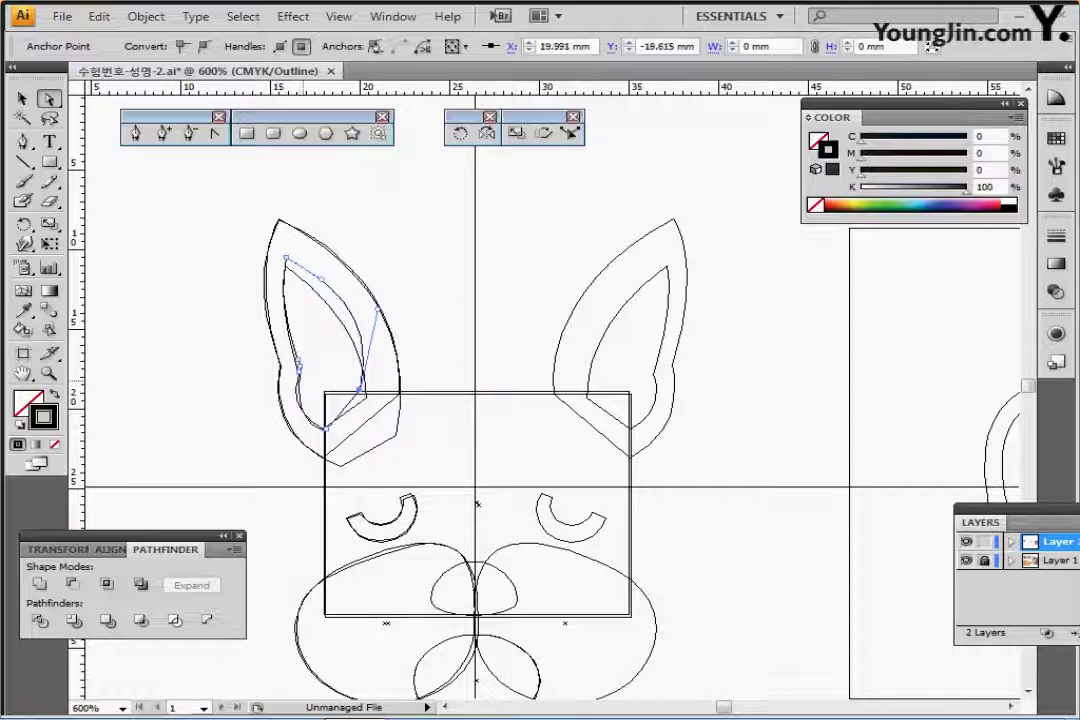
# - Fit the inner ear's base, curves and tip to the reference by adjusting anchors and handles, and return to preview with the reference hidden
pyautogui.click(312, 388)
pyautogui.click(302, 405)
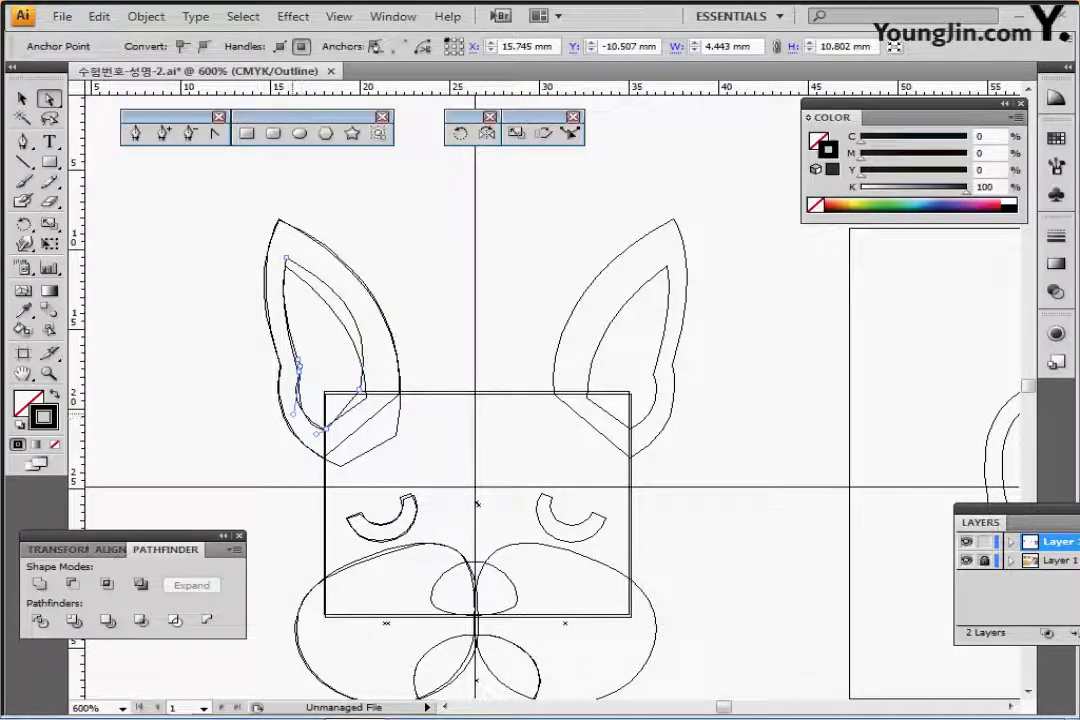
pyautogui.moveTo(293, 414); pyautogui.dragTo(285, 408)
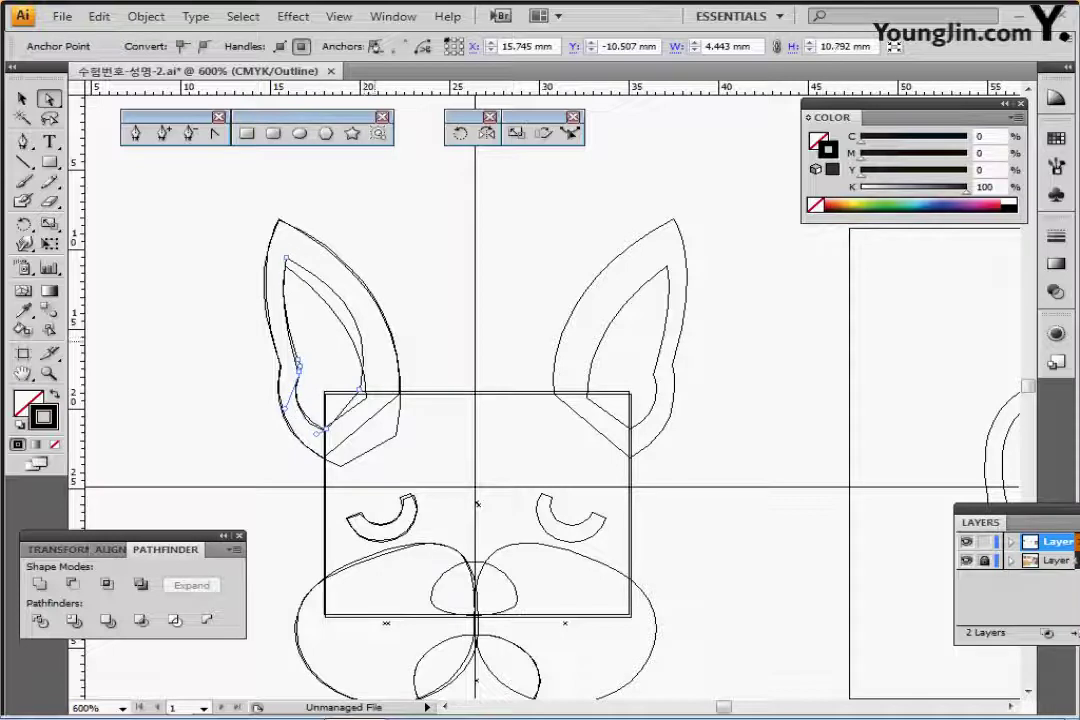
pyautogui.moveTo(359, 390); pyautogui.dragTo(367, 399)
pyautogui.moveTo(385, 318); pyautogui.dragTo(367, 338)
pyautogui.moveTo(286, 257); pyautogui.dragTo(283, 264)
pyautogui.hotkey('ctrl', 'y')
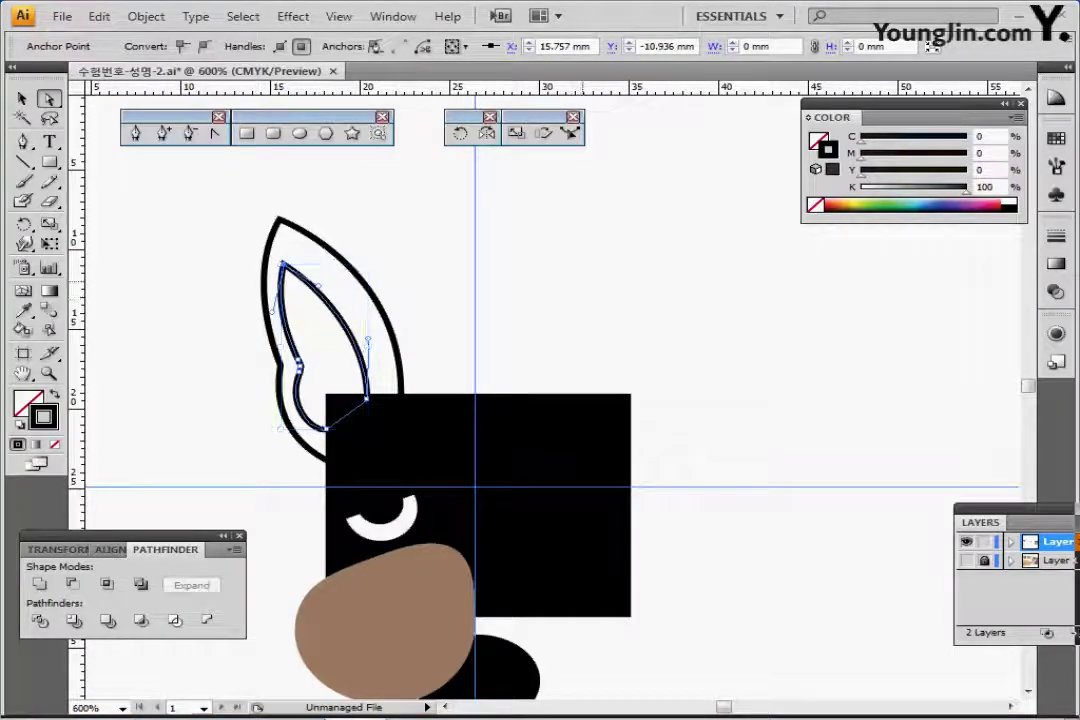
# - Copy the cheek's brown fill onto the inner ear and the head's black fill onto the outer ear, and deselect
pyautogui.scroll(-2, 550, 400)
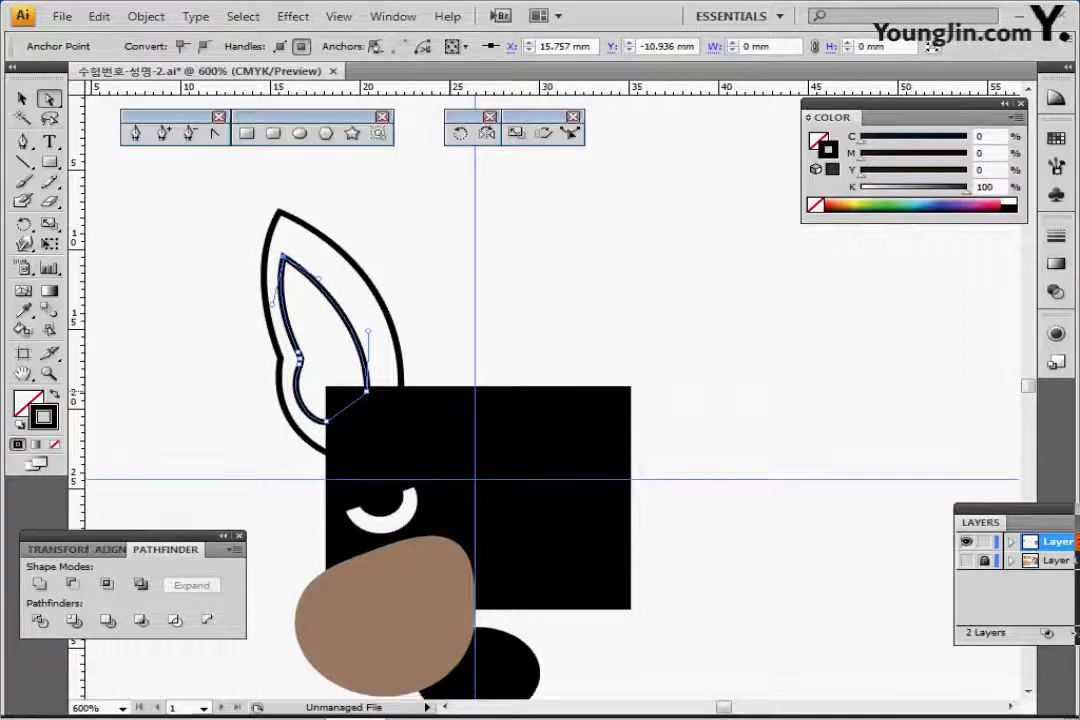
pyautogui.press('i')
pyautogui.click(405, 510)
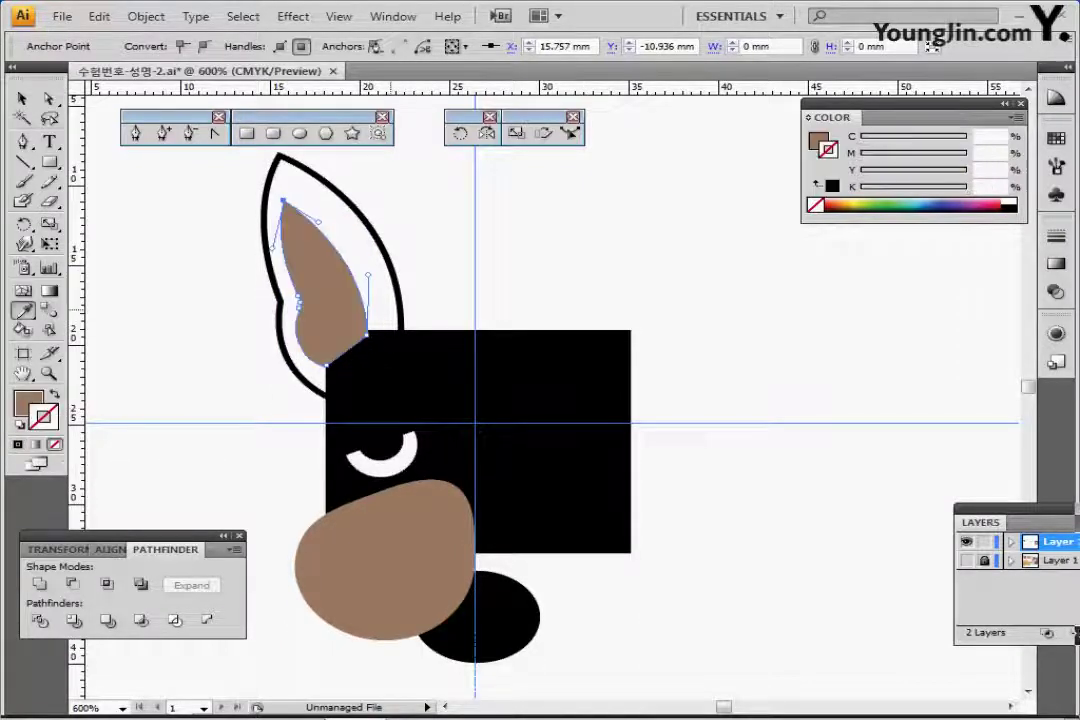
pyautogui.keyDown('ctrl'); pyautogui.click(390, 249); pyautogui.keyUp('ctrl')
pyautogui.click(440, 377)
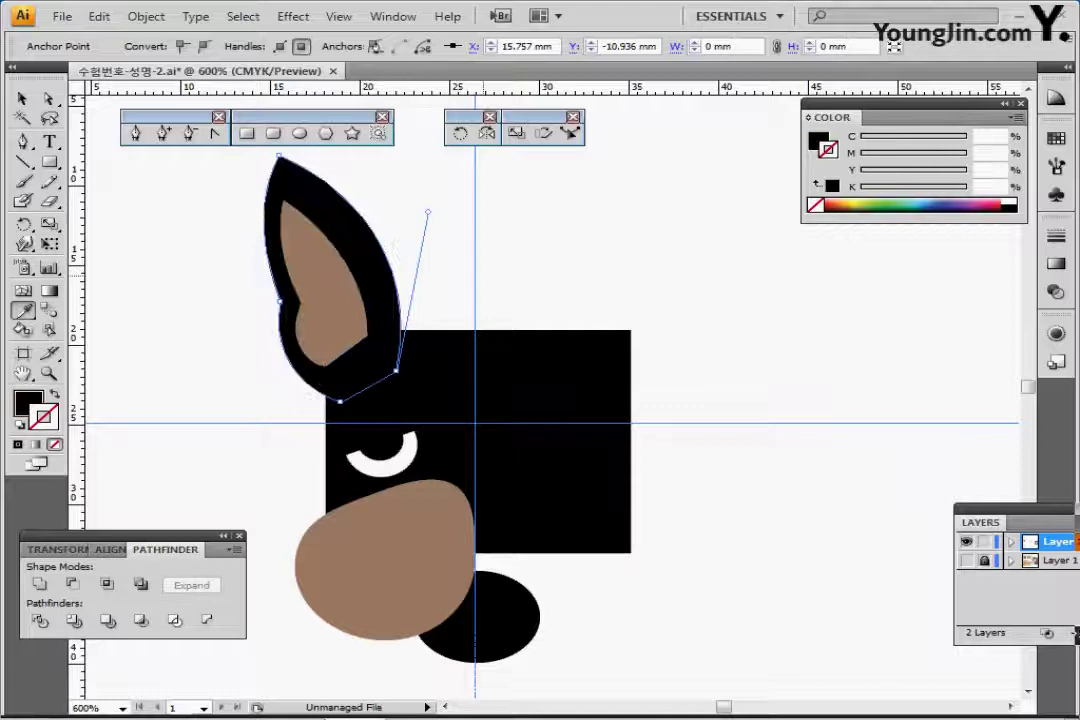
pyautogui.keyDown('ctrl'); pyautogui.click(508, 222); pyautogui.keyUp('ctrl')
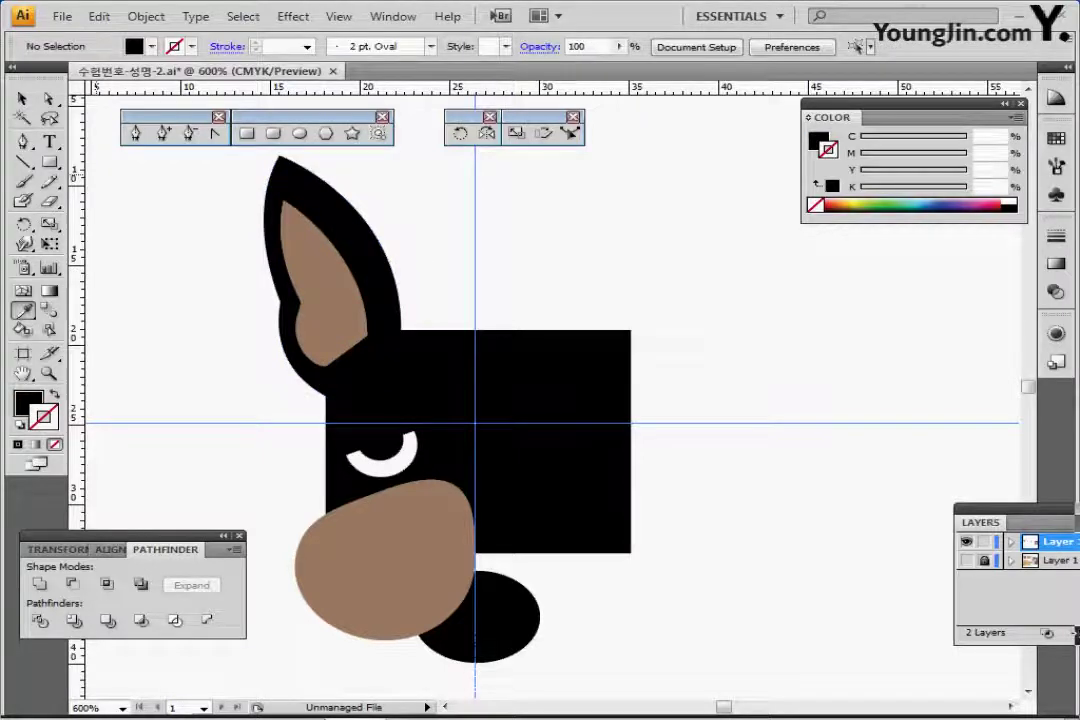
# - Reflect a copy of the left ear shapes, eye and cheek across the vertical centre guide, leaving out the head rectangle and chin, and deselect
pyautogui.press('v')
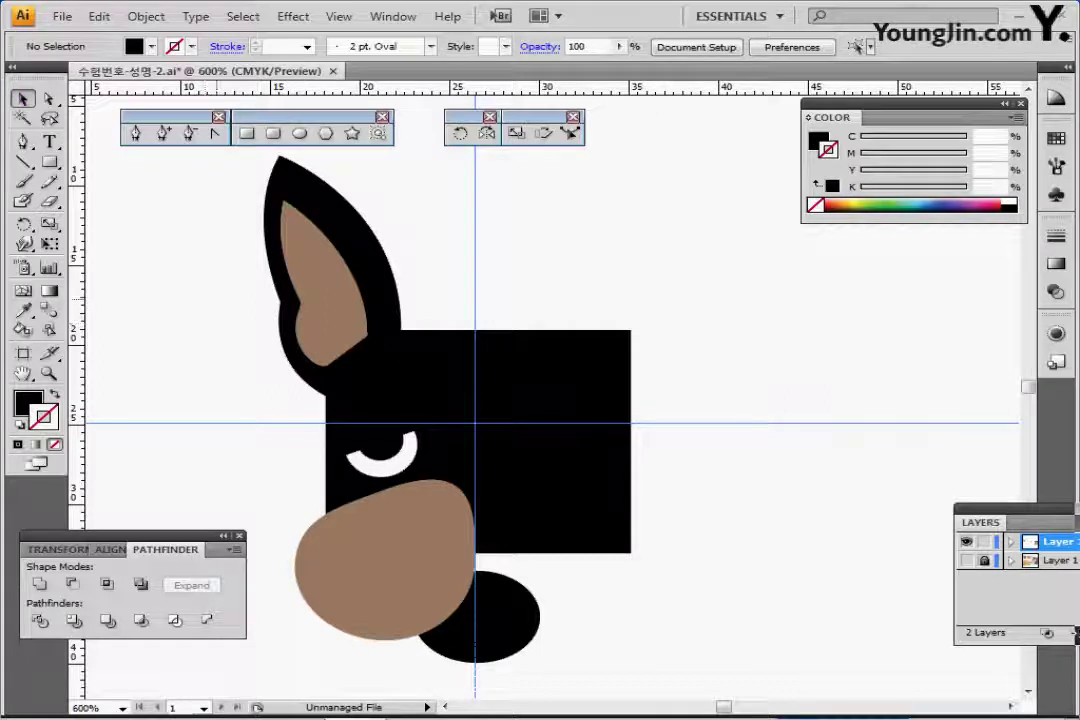
pyautogui.moveTo(229, 213)
pyautogui.mouseDown()
pyautogui.moveTo(415, 446)
pyautogui.moveTo(474, 644)
pyautogui.mouseUp()
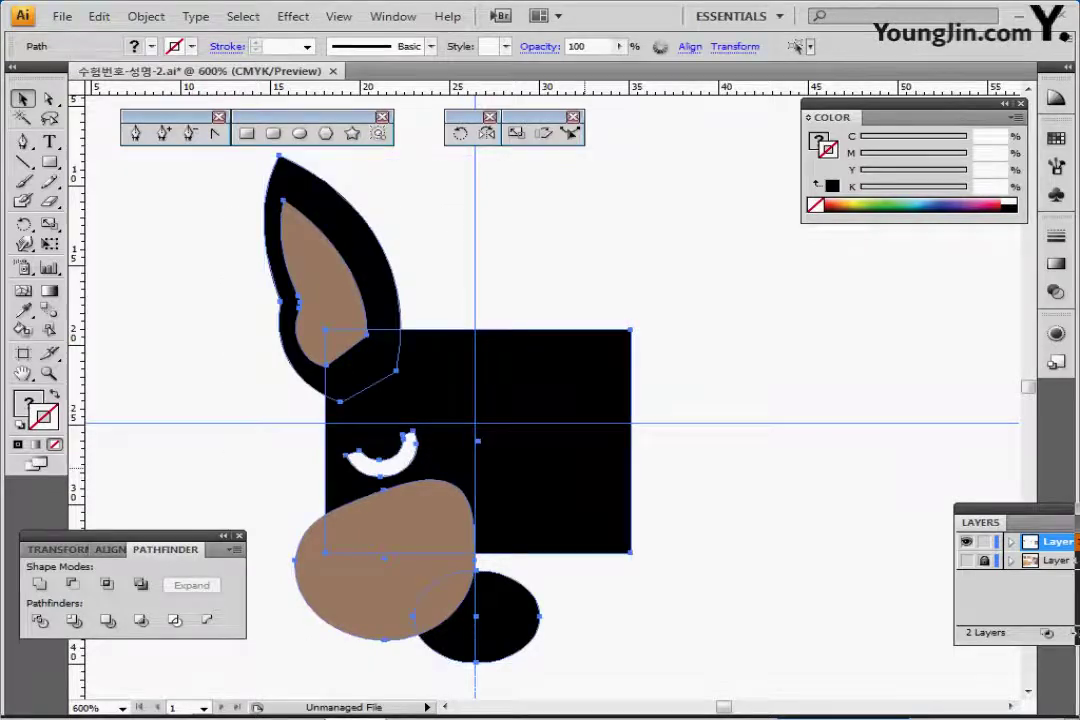
pyautogui.keyDown('shift'); pyautogui.click(592, 462); pyautogui.keyUp('shift')
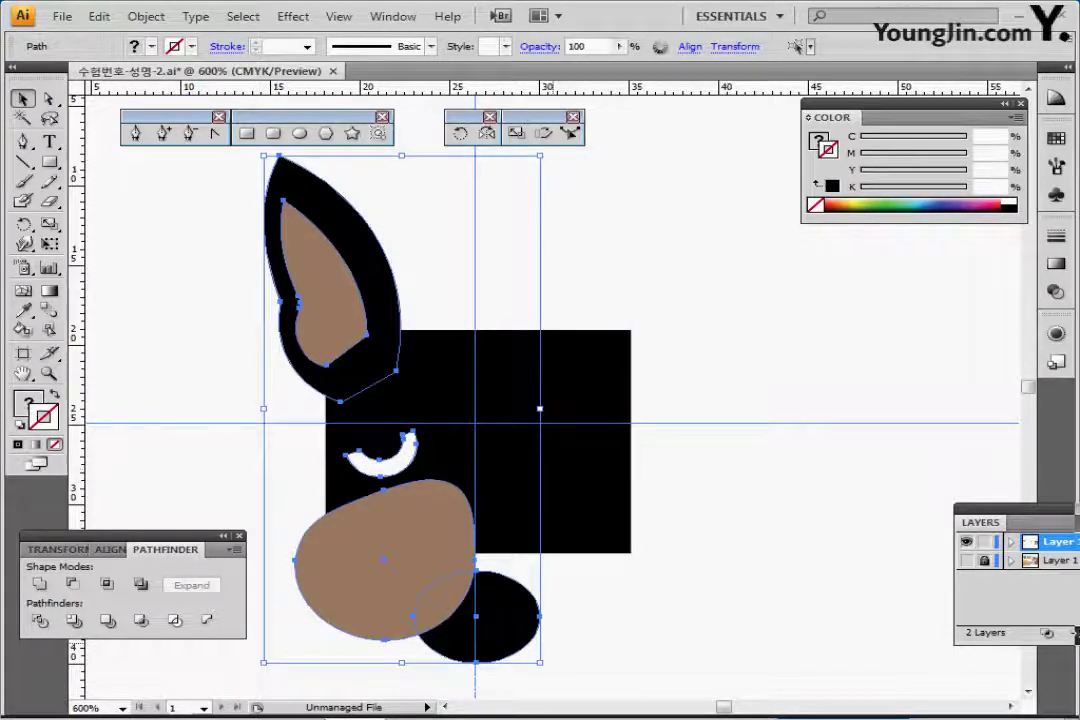
pyautogui.keyDown('shift'); pyautogui.click(500, 622); pyautogui.keyUp('shift')
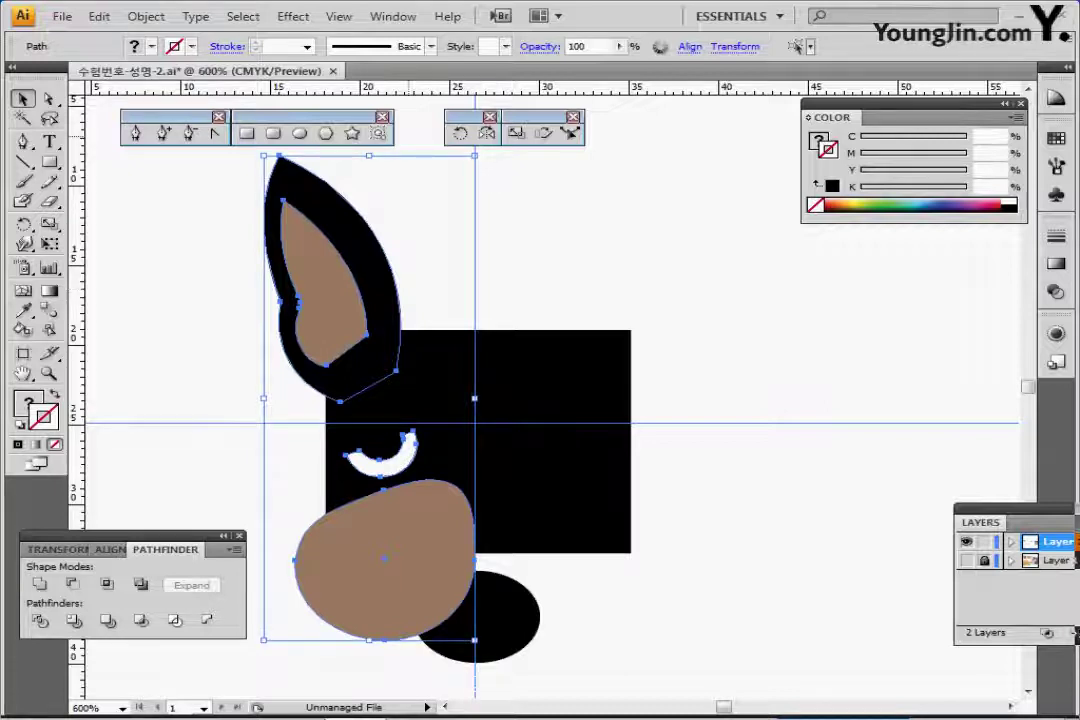
pyautogui.click(487, 133)
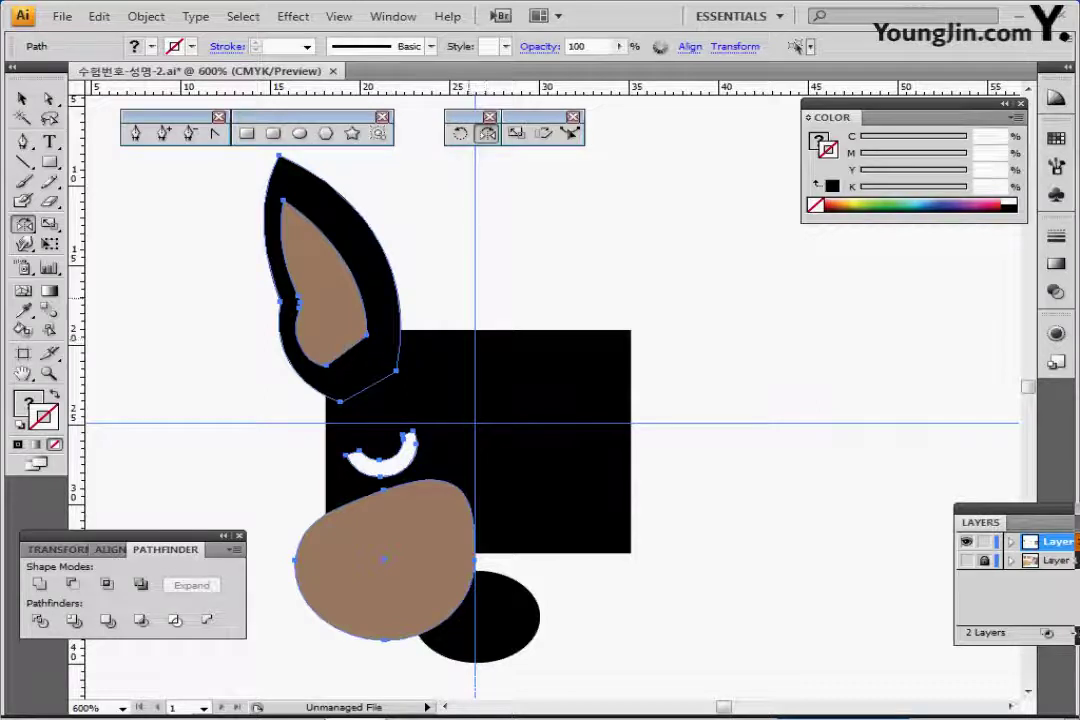
pyautogui.keyDown('alt'); pyautogui.click(475, 300); pyautogui.keyUp('alt')
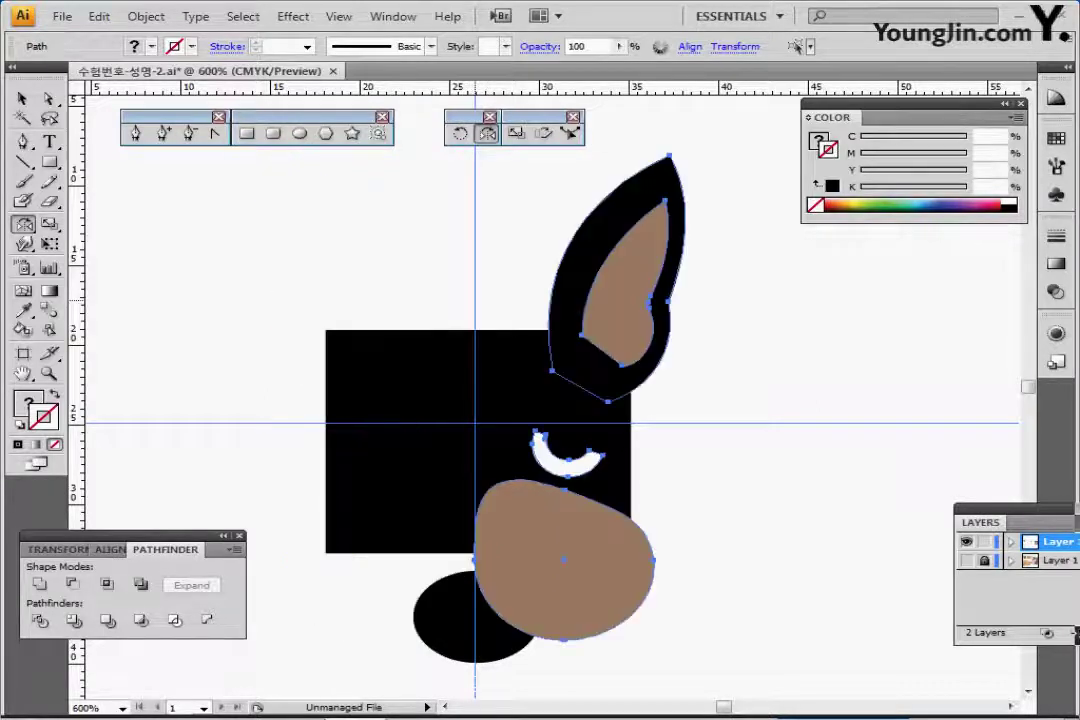
pyautogui.hotkey('ctrl', 'z')
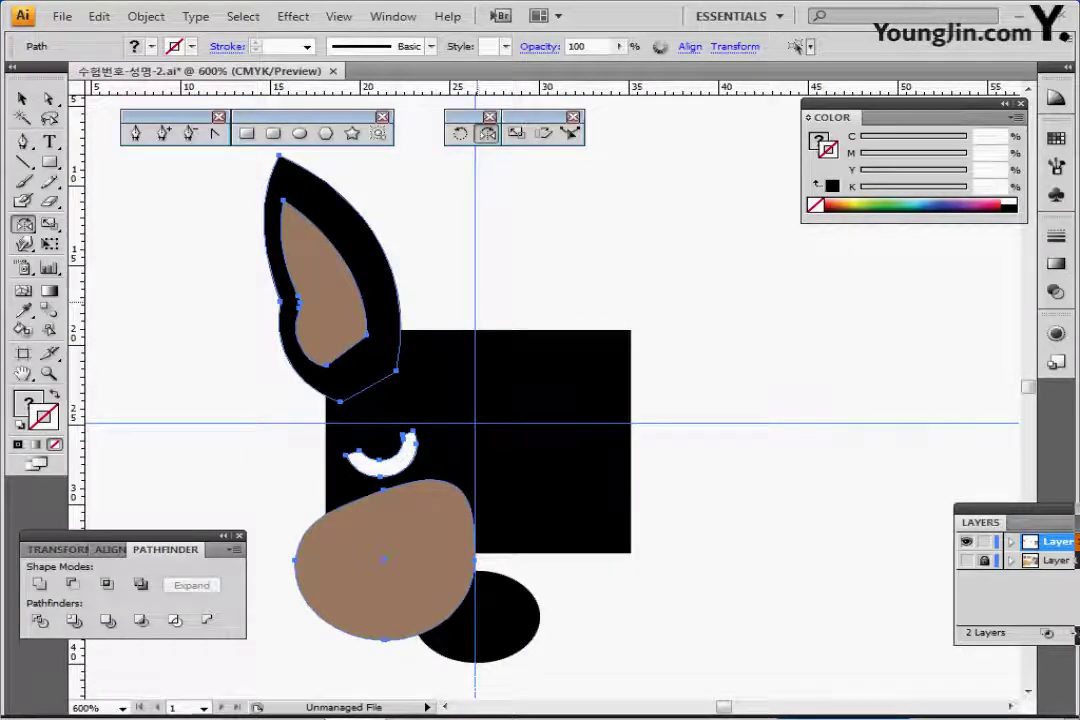
pyautogui.moveTo(282, 318); pyautogui.dragTo(679, 299)
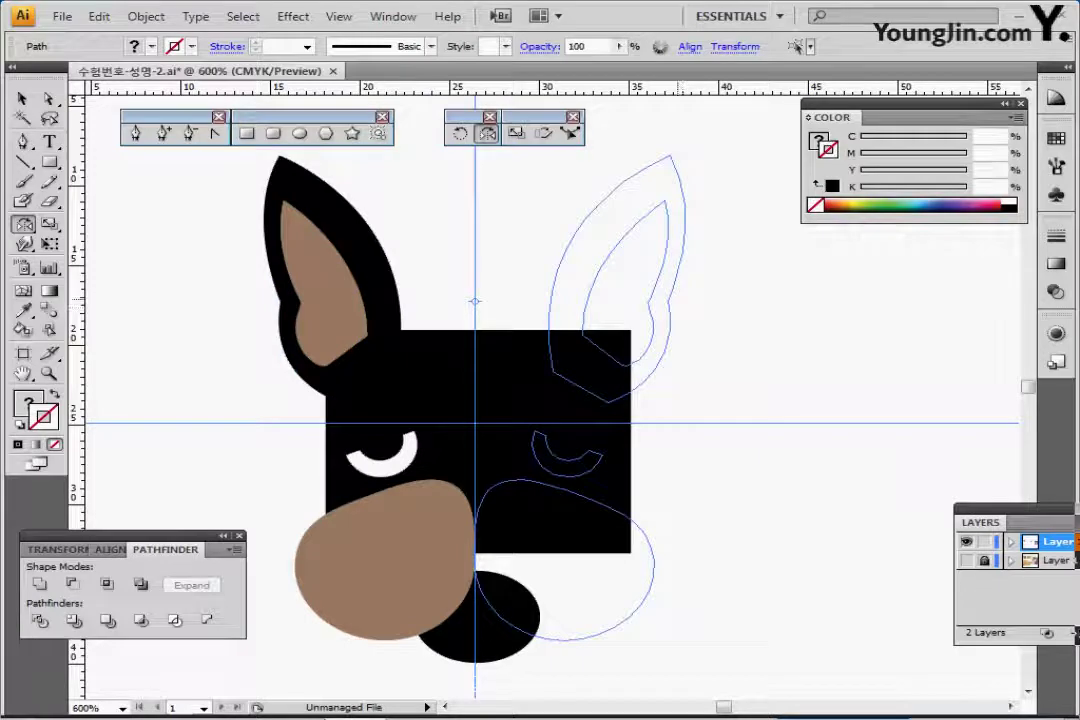
pyautogui.moveTo(475, 190); pyautogui.dragTo(475, 190)
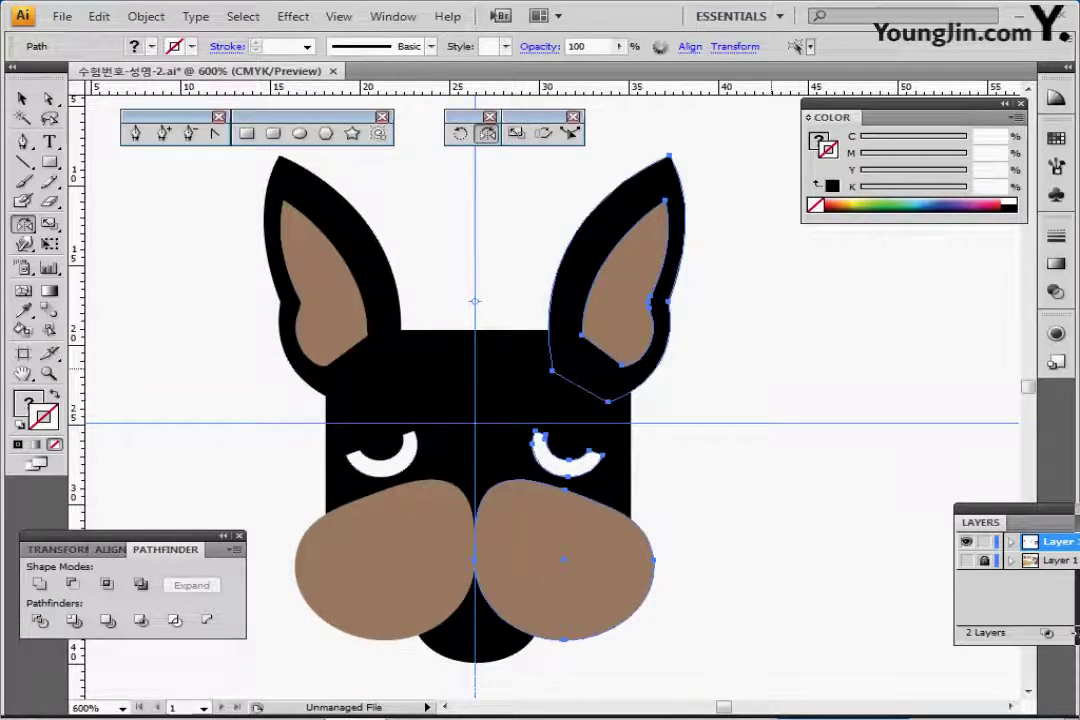
pyautogui.hotkey('ctrl', 'shift', 'a')
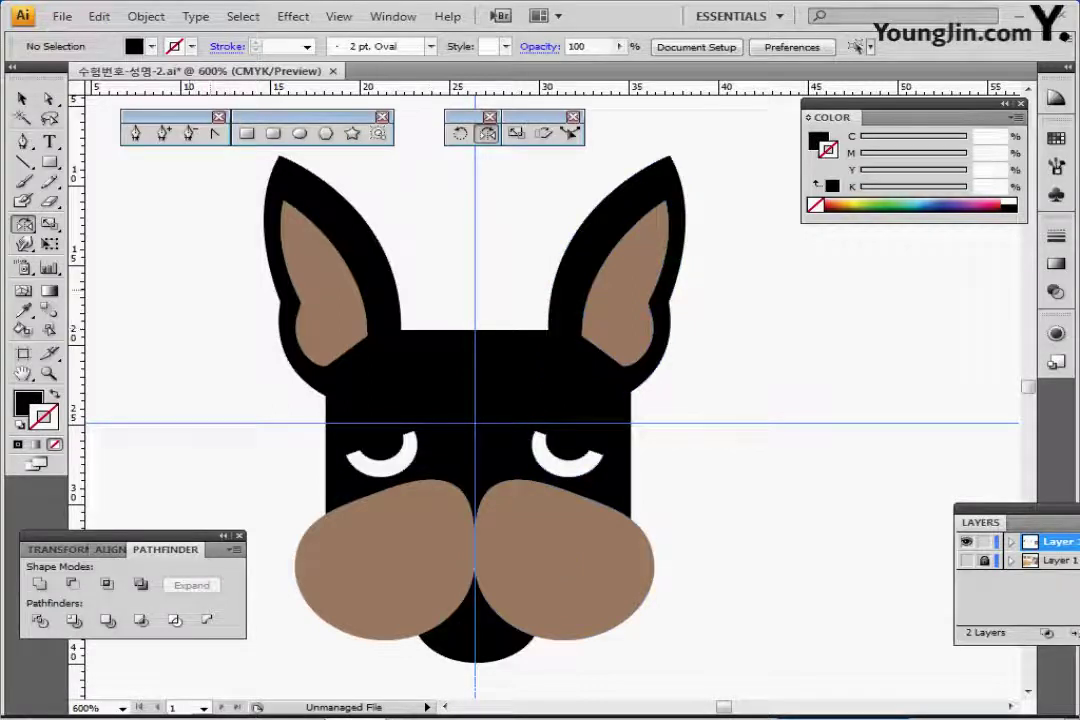
pyautogui.hotkey('ctrl', 'a')
pyautogui.hotkey('ctrl', 'shift', 'a')
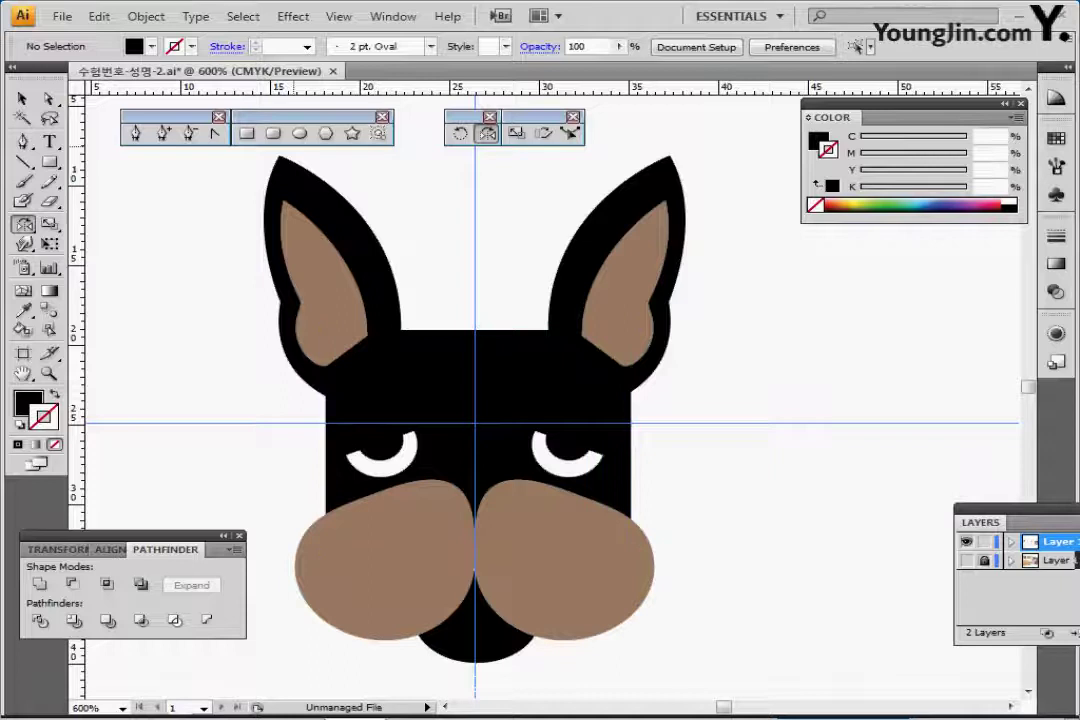
# - Draw a black nose ellipse over the reference nose, centre it on the vertical guide between the cheeks, and hide the reference
pyautogui.press('l')
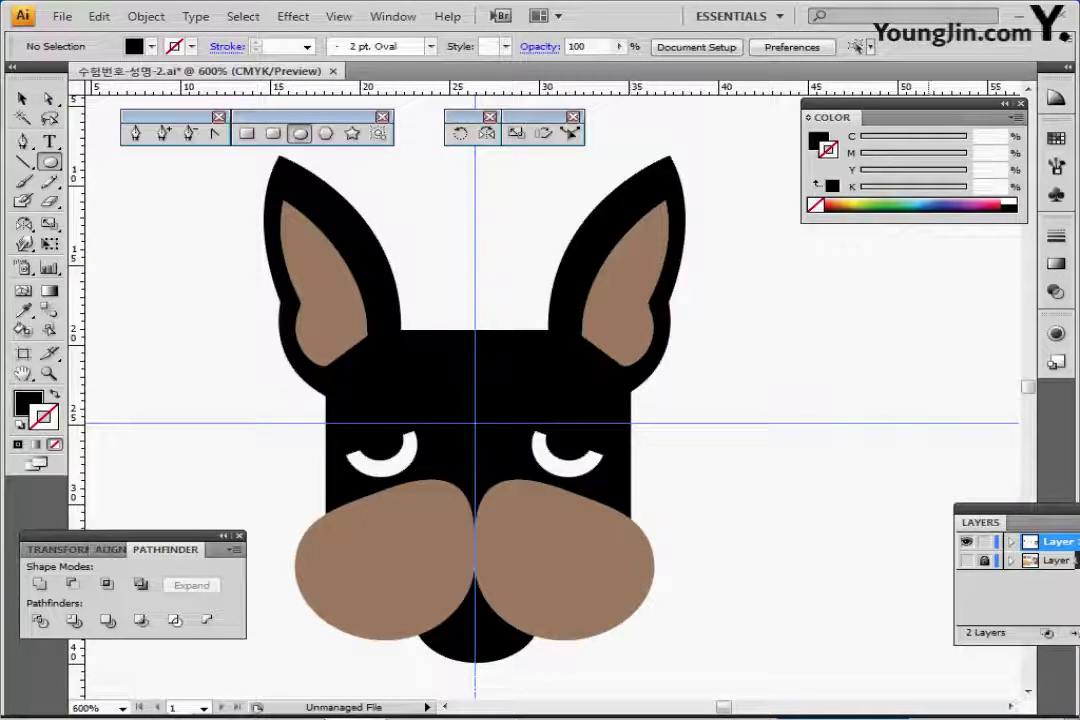
pyautogui.hotkey('ctrl', 'y')
pyautogui.hotkey('ctrl', 'y')
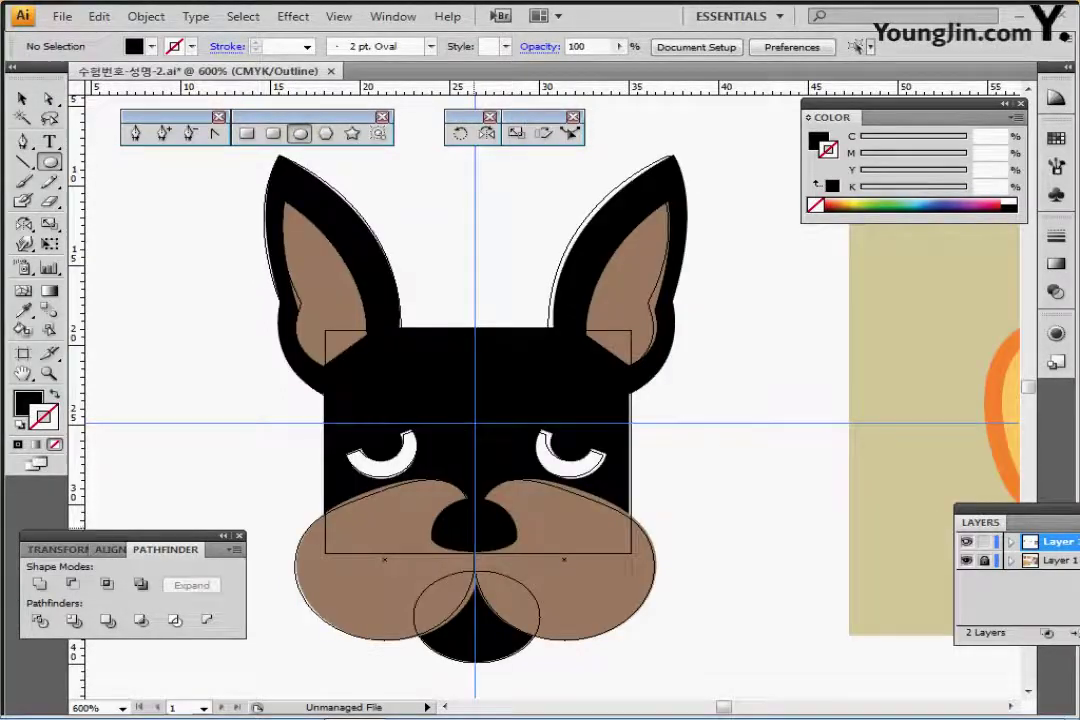
pyautogui.moveTo(473, 527); pyautogui.dragTo(519, 569)
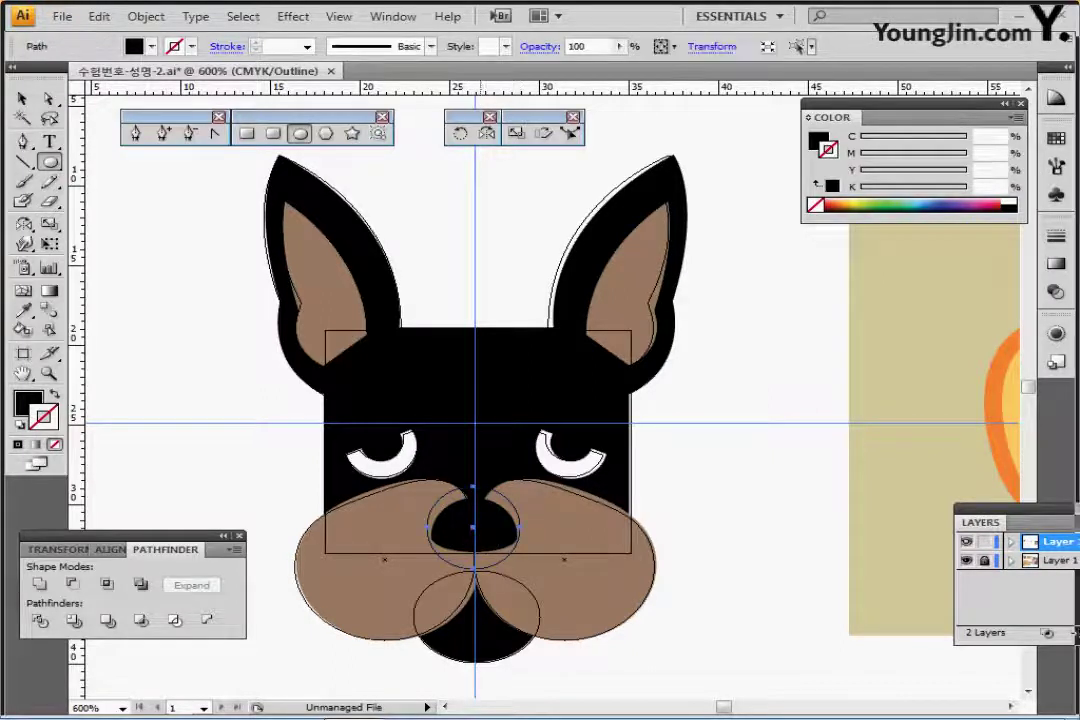
pyautogui.press('ctrl')
pyautogui.moveTo(473, 528); pyautogui.dragTo(474, 539)
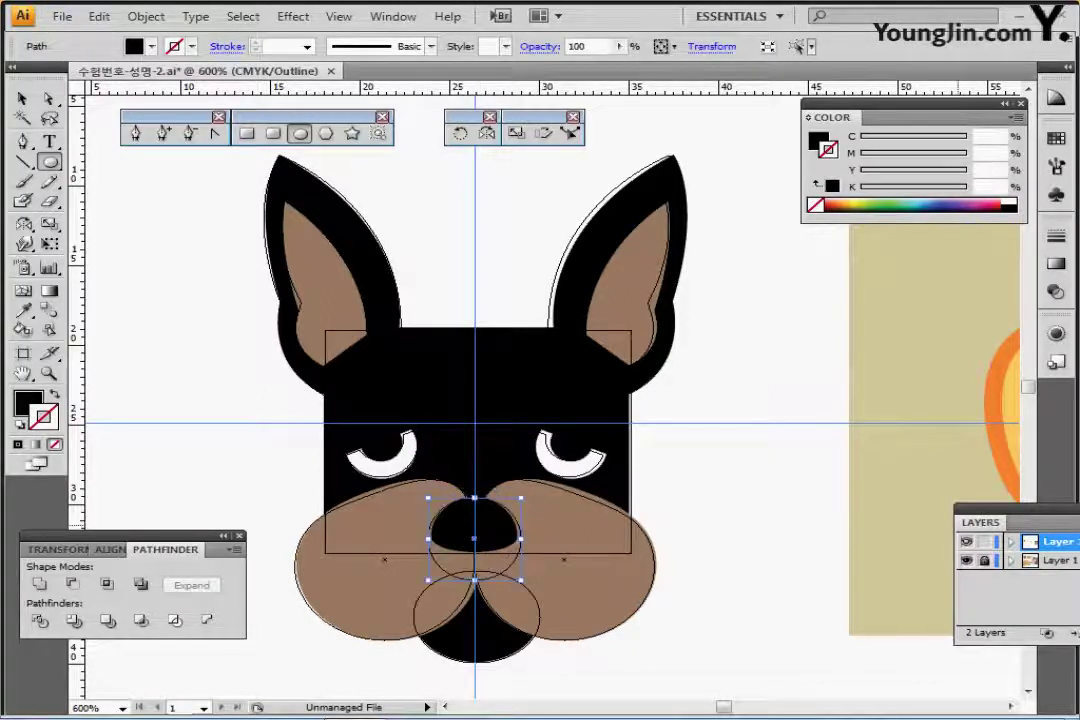
pyautogui.hotkey('ctrl', 'y')
pyautogui.scroll(-2, 540, 400)
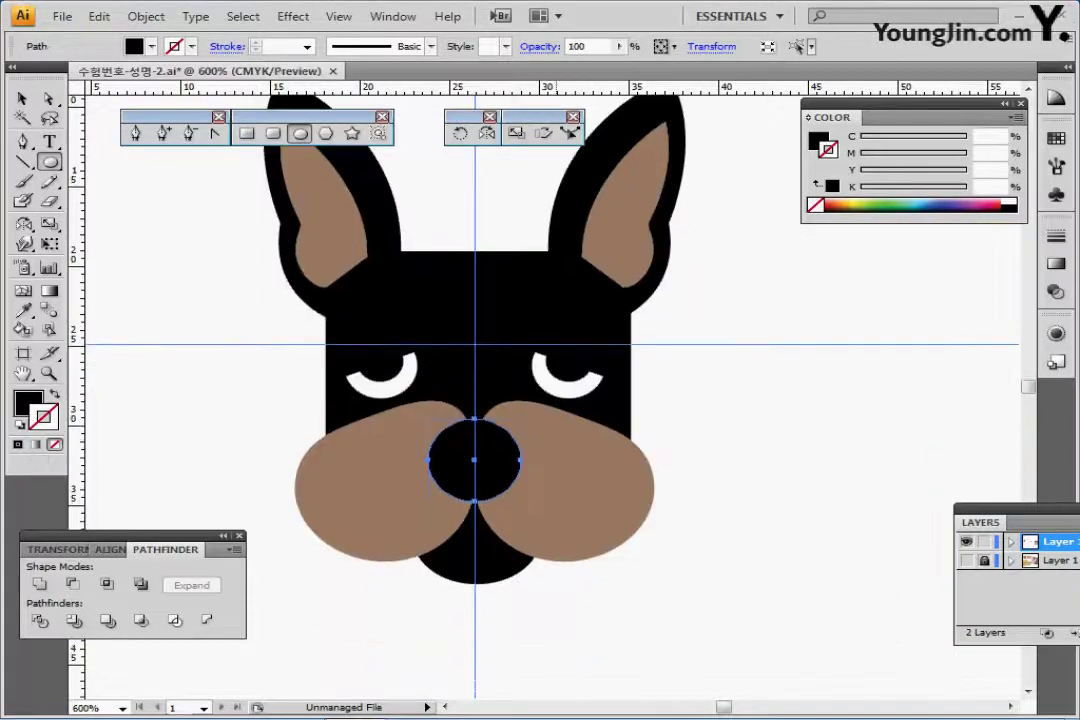
# - Delete the bottom anchor point of the black nose ellipse to flatten its lower edge
pyautogui.click(189, 133)
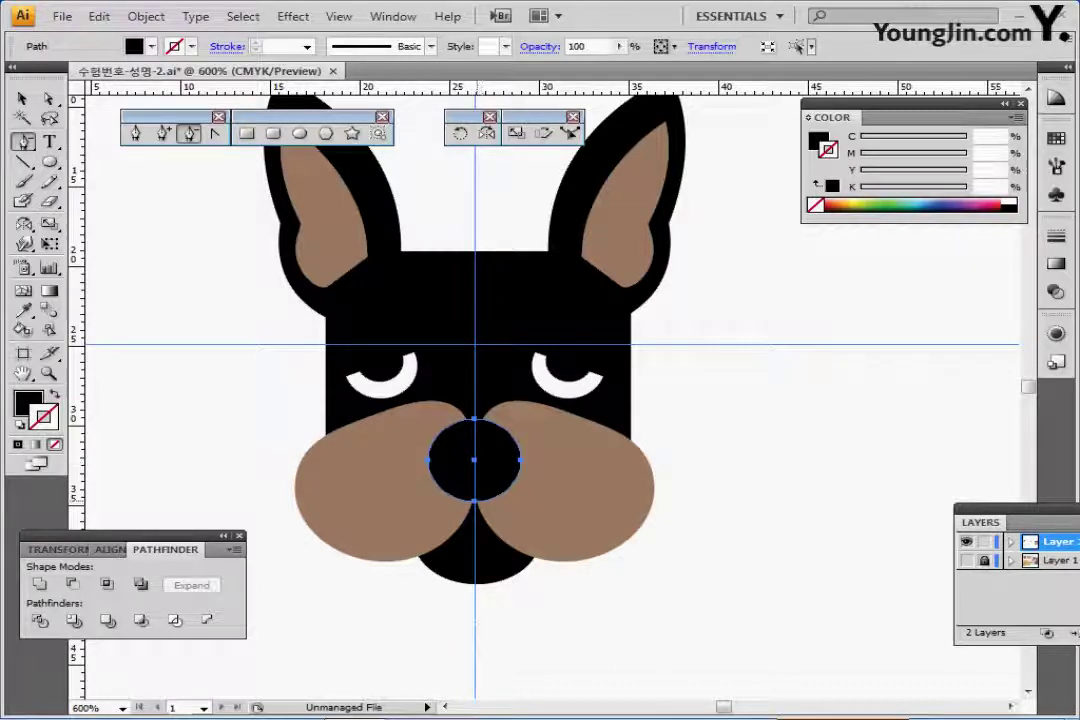
pyautogui.click(474, 501)
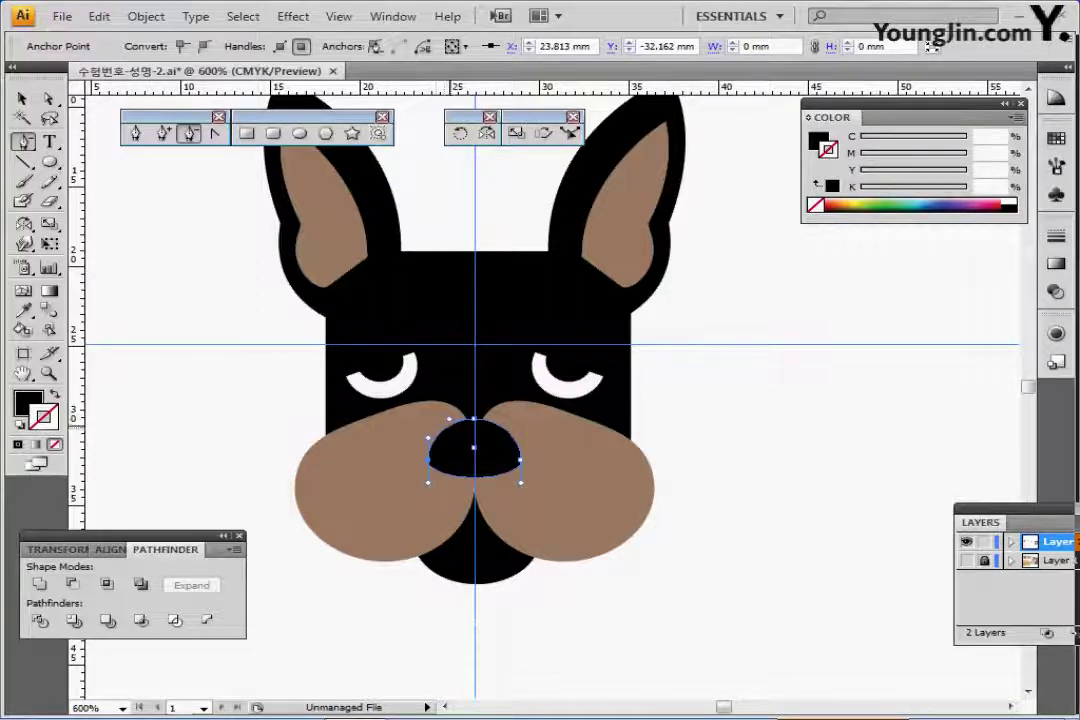
# - Reflect a copy of the paw's left toe pad across the paw's vertical centre to form the right toe pad, and deselect
pyautogui.scroll(-3, 535, 446)
pyautogui.moveTo(548, 448); pyautogui.dragTo(368, 449)
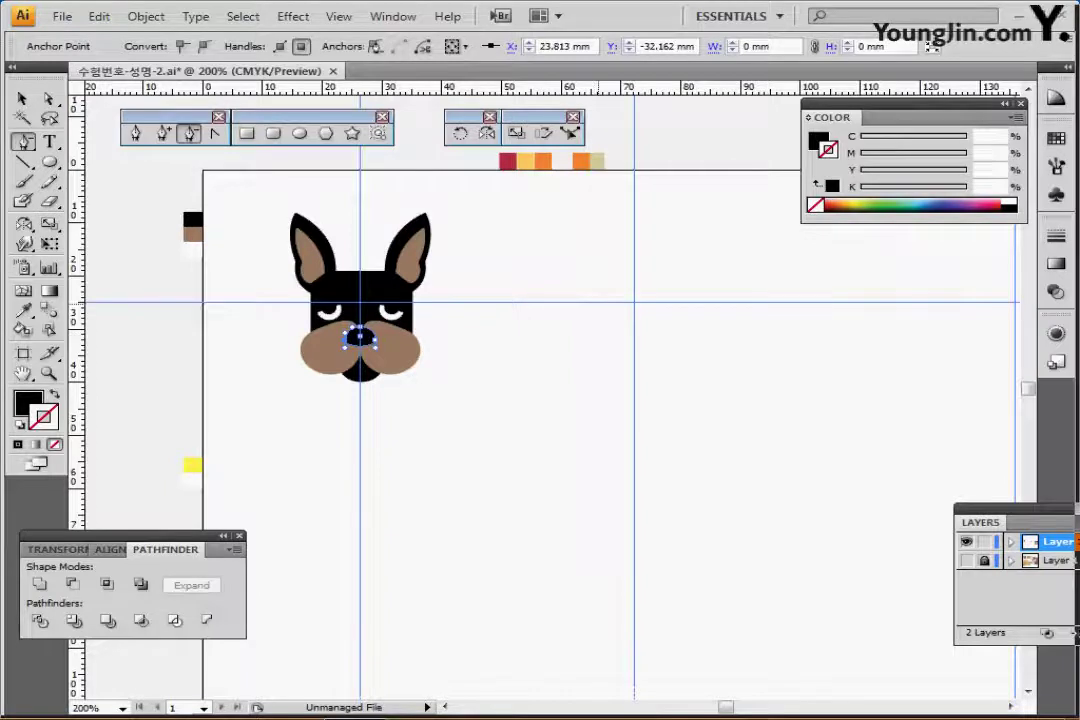
pyautogui.moveTo(606, 361); pyautogui.dragTo(515, 390)
pyautogui.hotkey('ctrl', '=')
pyautogui.hotkey('ctrl', '+')
pyautogui.hotkey('ctrl', '+')
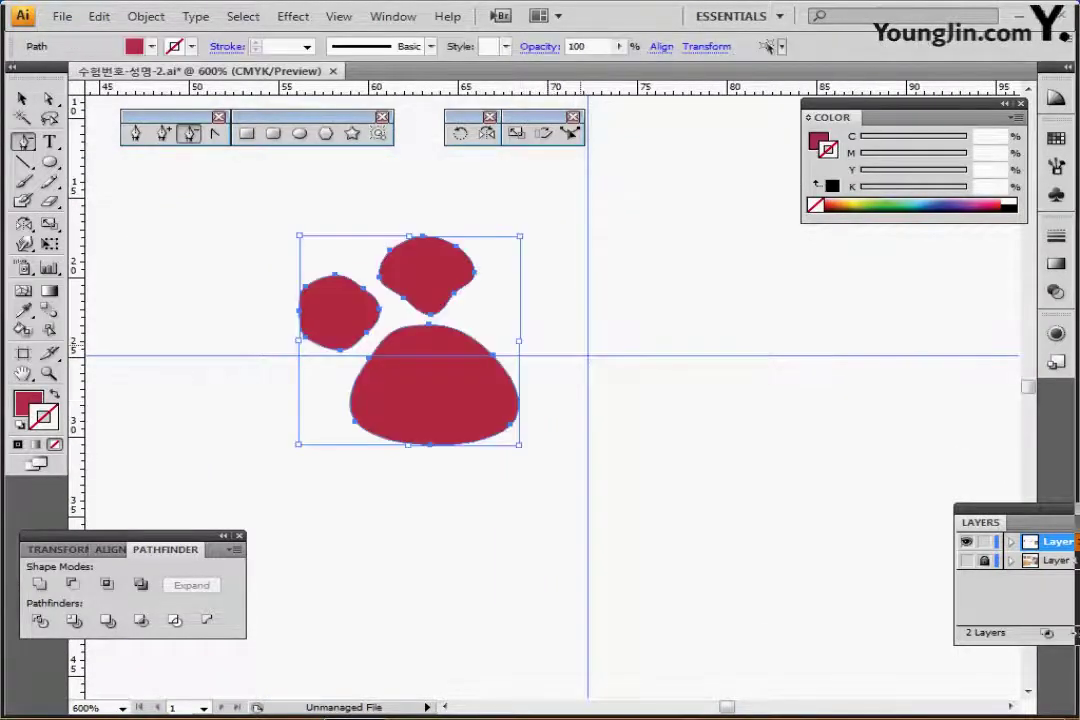
pyautogui.hotkey('ctrl', 'shift', 'b')
pyautogui.moveTo(608, 362); pyautogui.dragTo(617, 354)
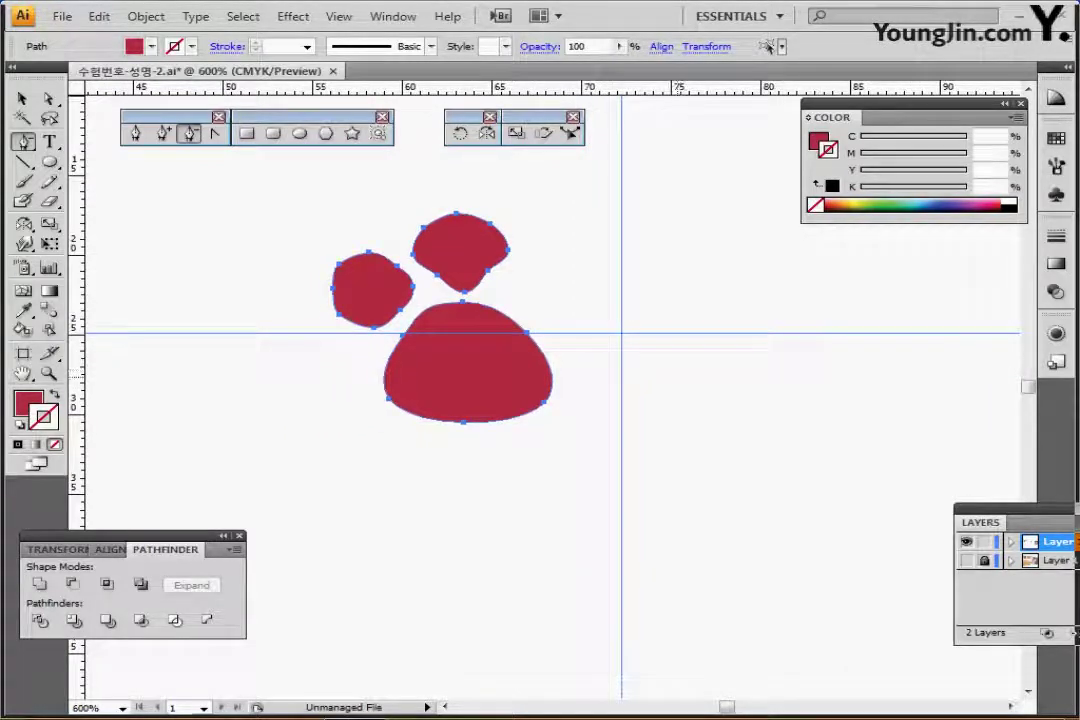
pyautogui.hotkey('ctrl', 'shift', 'a')
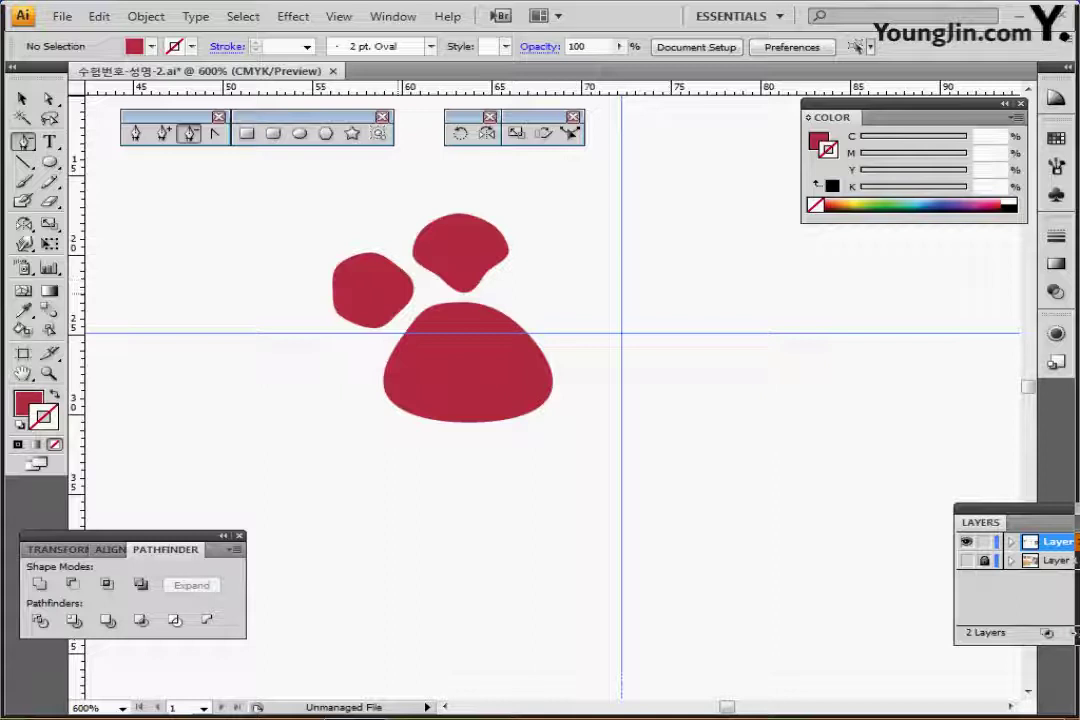
pyautogui.keyDown('ctrl'); pyautogui.click(374, 286); pyautogui.keyUp('ctrl')
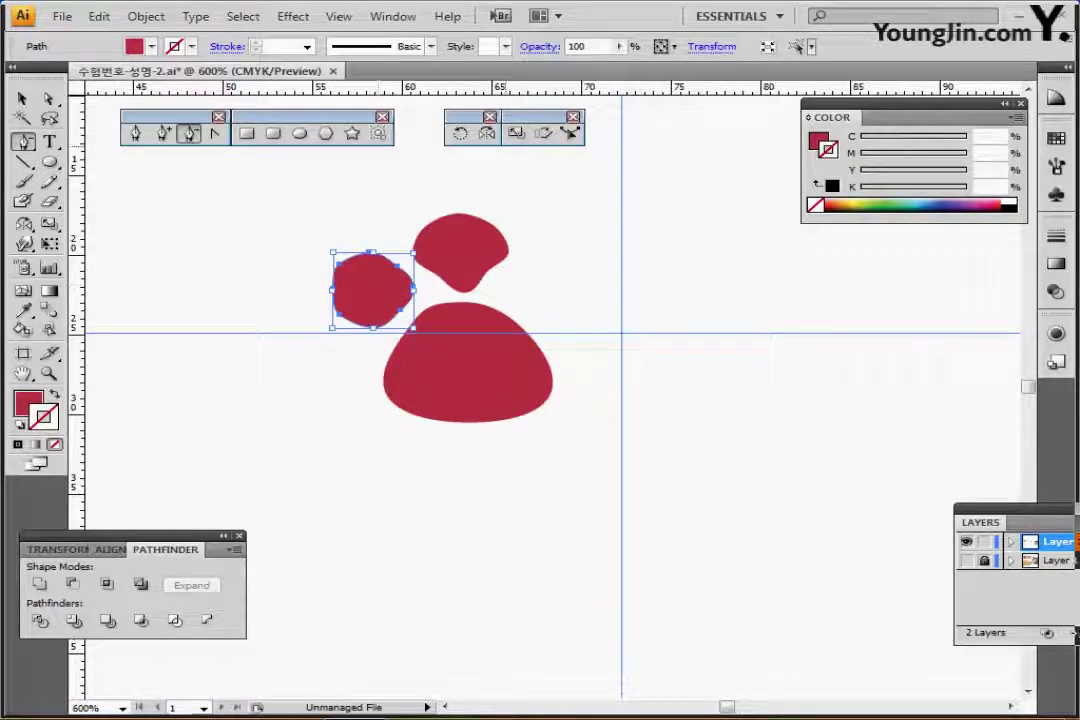
pyautogui.press('o')
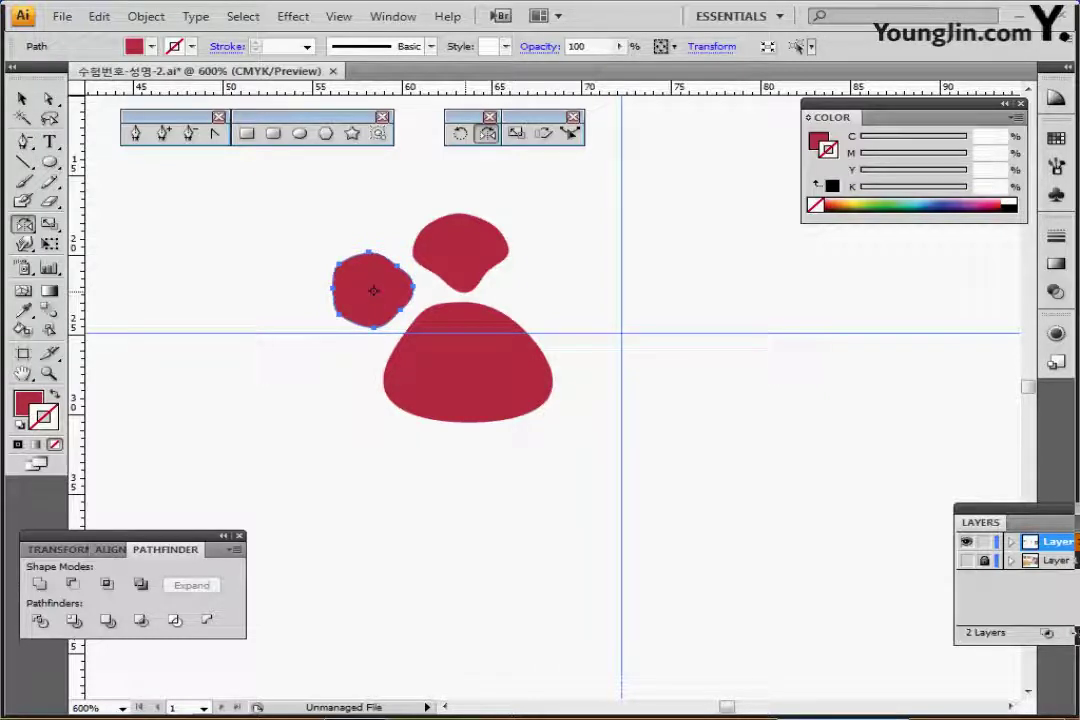
pyautogui.click(465, 291)
pyautogui.moveTo(375, 290); pyautogui.dragTo(622, 291)
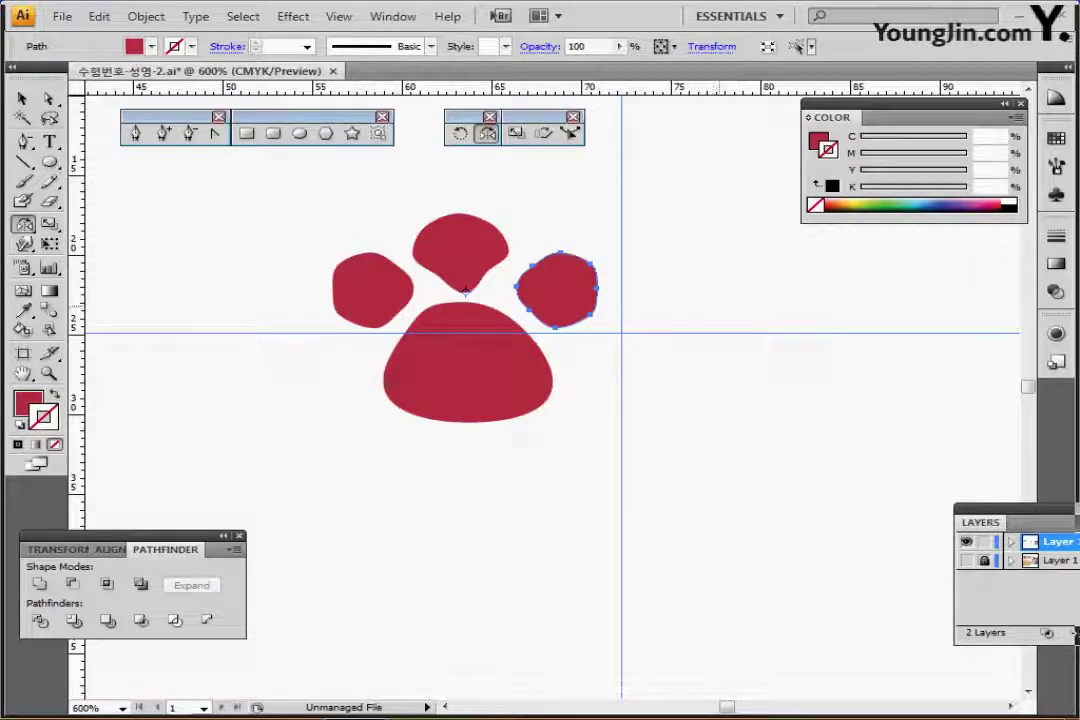
pyautogui.hotkey('ctrl', 'shift', 'a')
# - Select all four crimson paw pads and create enlarged copies with an Offset Path of 1 mm
pyautogui.click(22, 98)
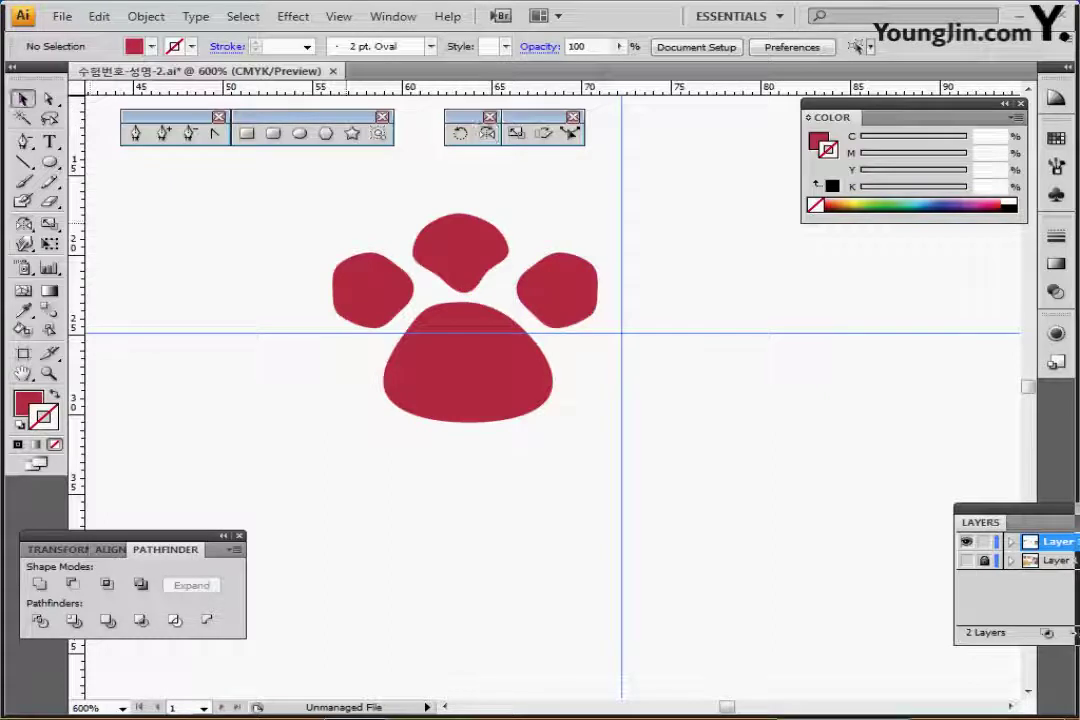
pyautogui.moveTo(340, 209); pyautogui.dragTo(503, 399)
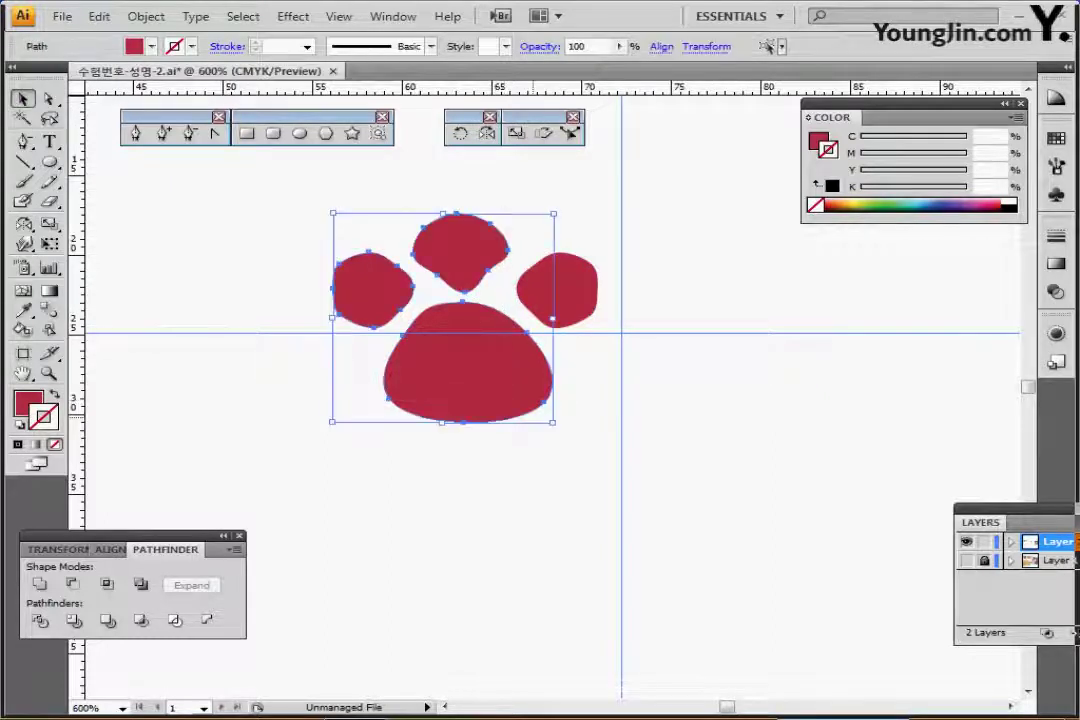
pyautogui.moveTo(263, 212); pyautogui.dragTo(600, 438)
pyautogui.click(146, 16)
pyautogui.moveTo(170, 378)
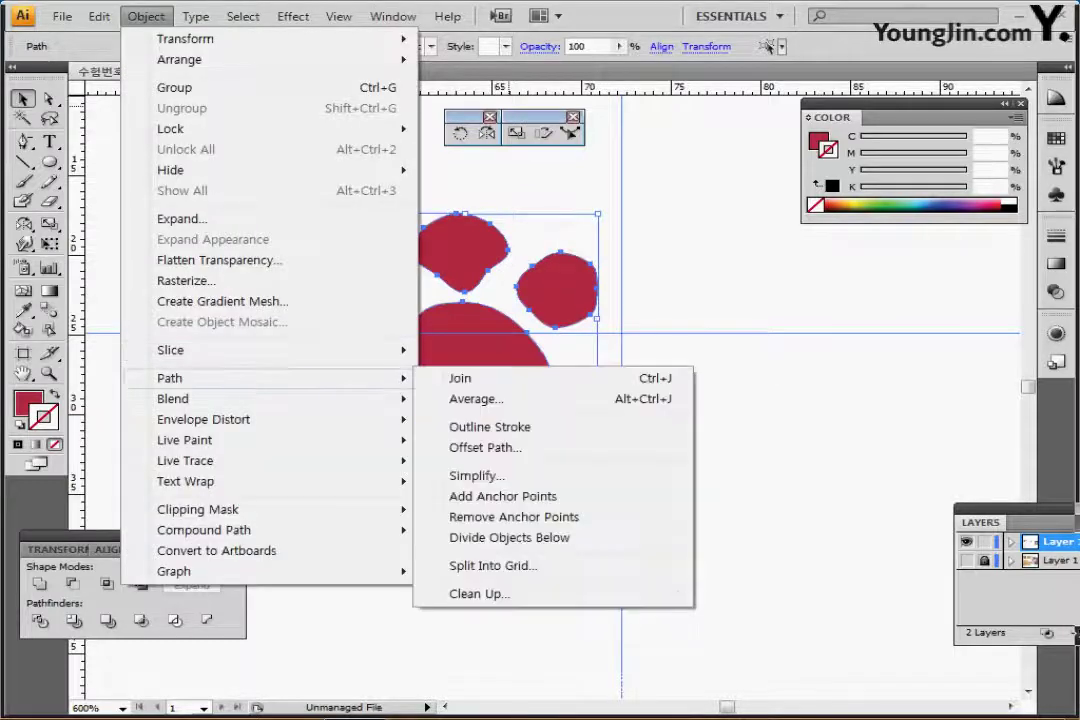
pyautogui.click(485, 447)
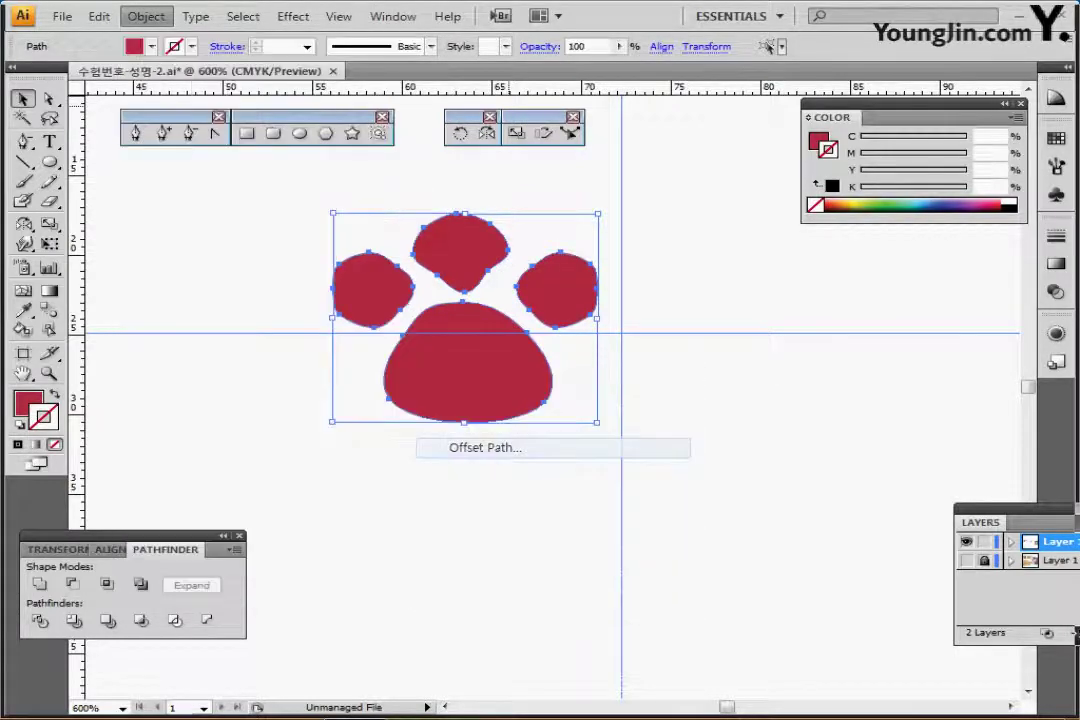
pyautogui.press('Return')
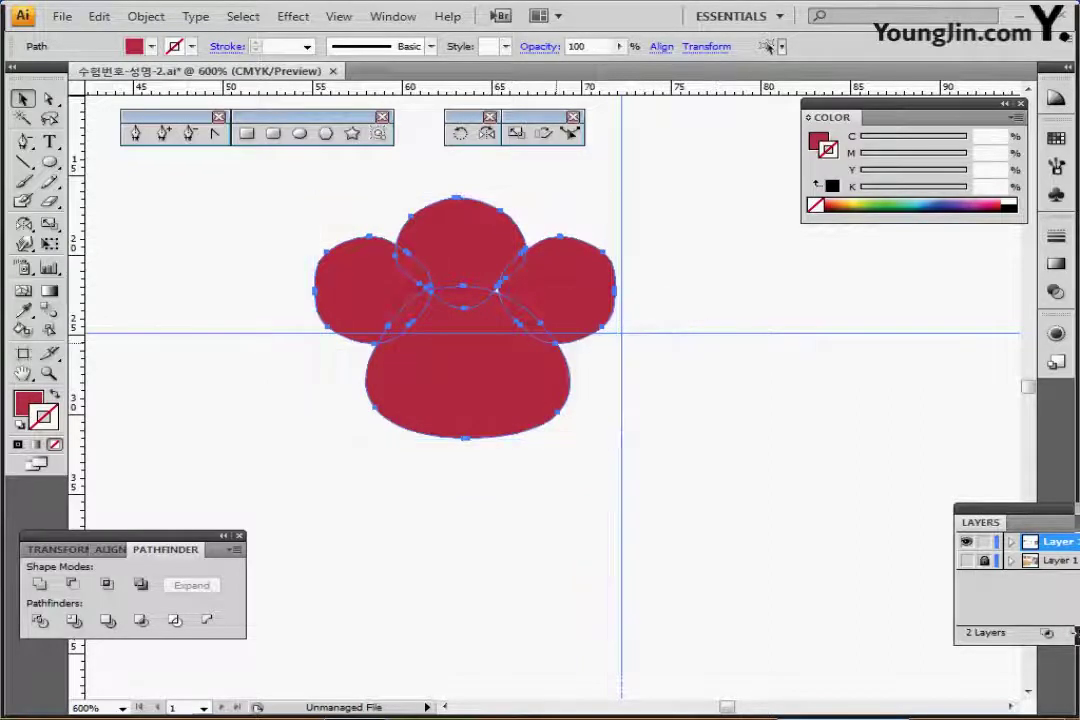
# - Fill the offset paw shapes with the light yellow from the second swatch square above the artboard
pyautogui.hotkey('ctrl', '-')
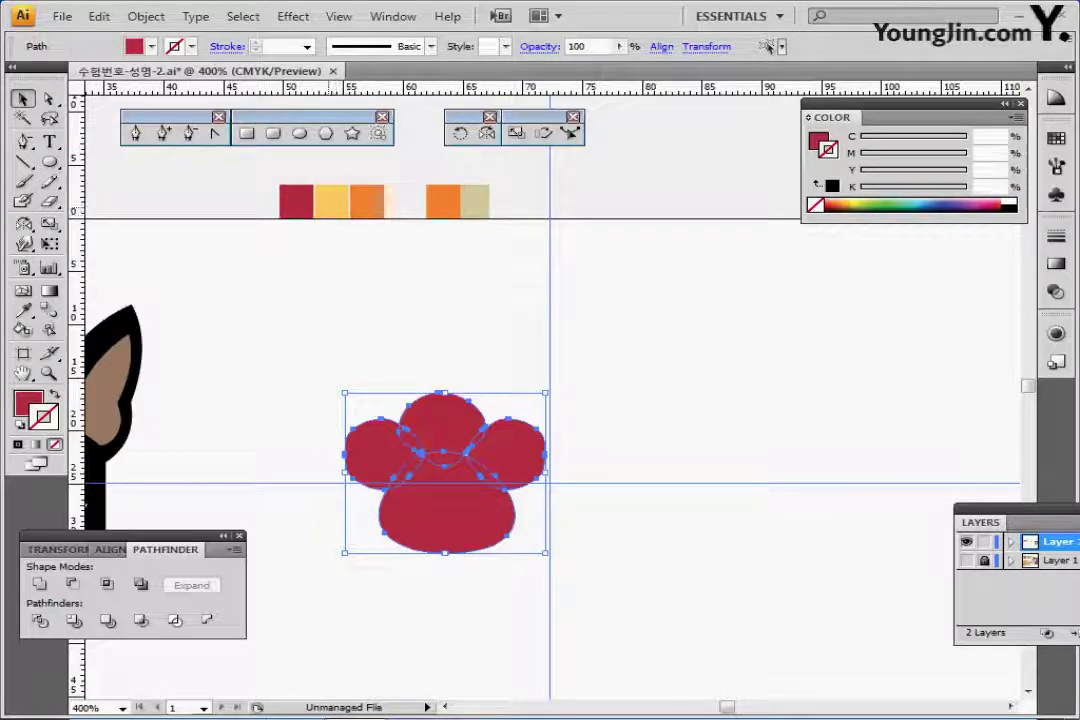
pyautogui.press('i')
pyautogui.click(331, 202)
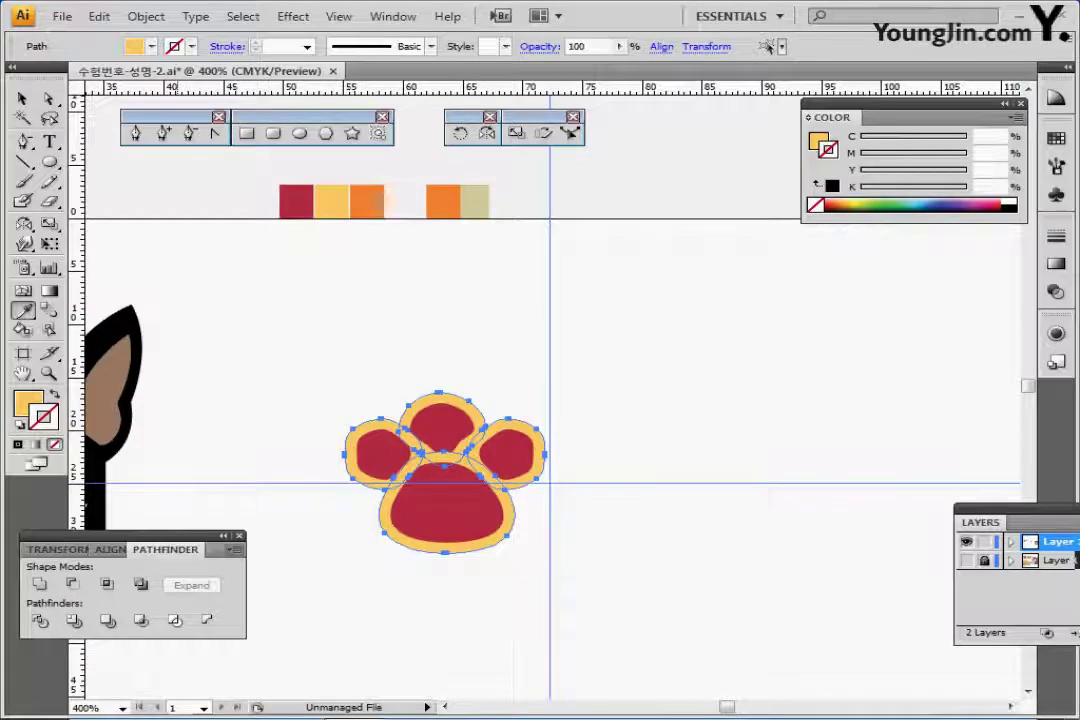
# - Unite the yellow offset shapes into one outline, place it behind all the crimson pads, and deselect
pyautogui.click(39, 584)
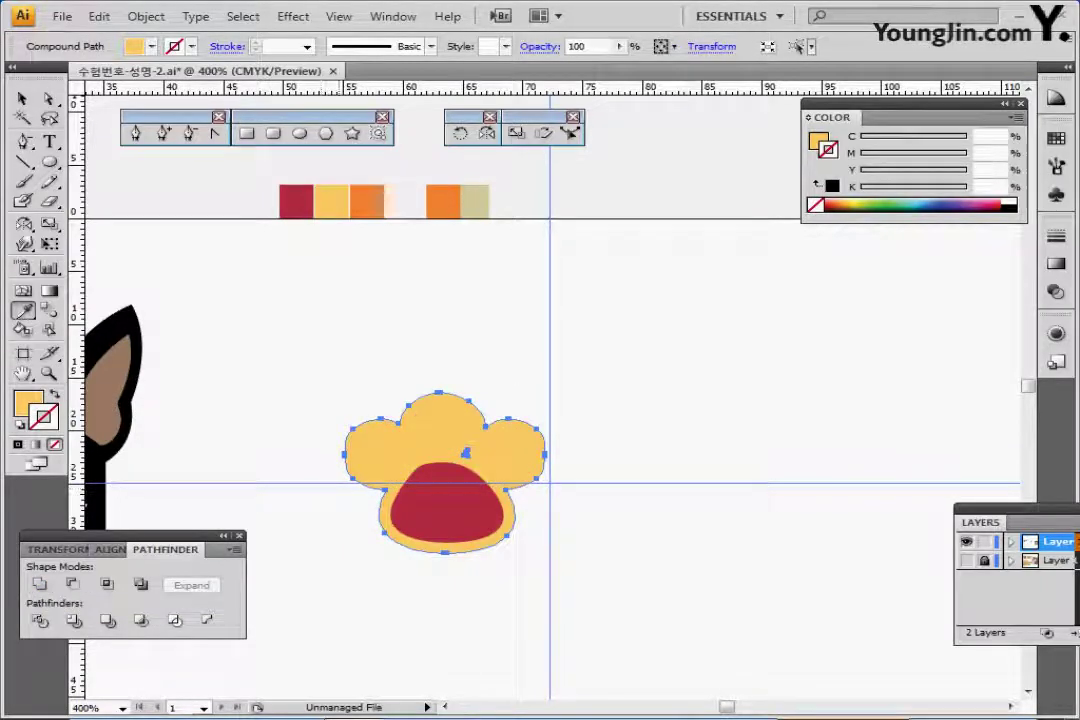
pyautogui.hotkey('ctrl', 'c')
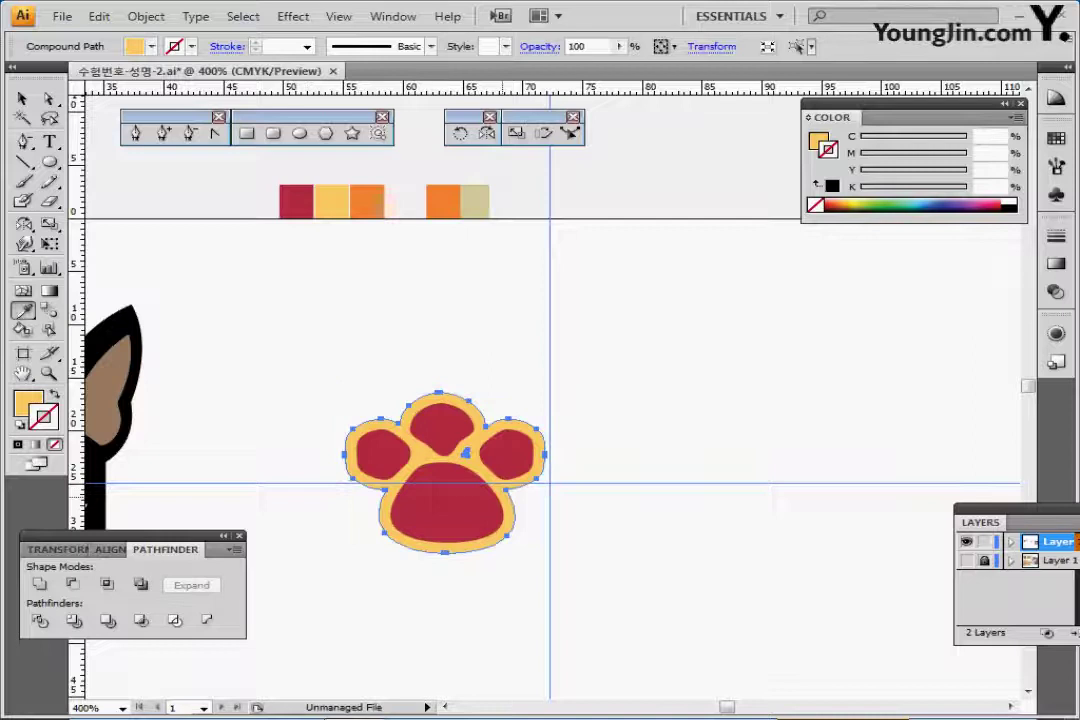
pyautogui.hotkey('ctrl', '=')
pyautogui.hotkey('ctrl', 'shift', 'a')
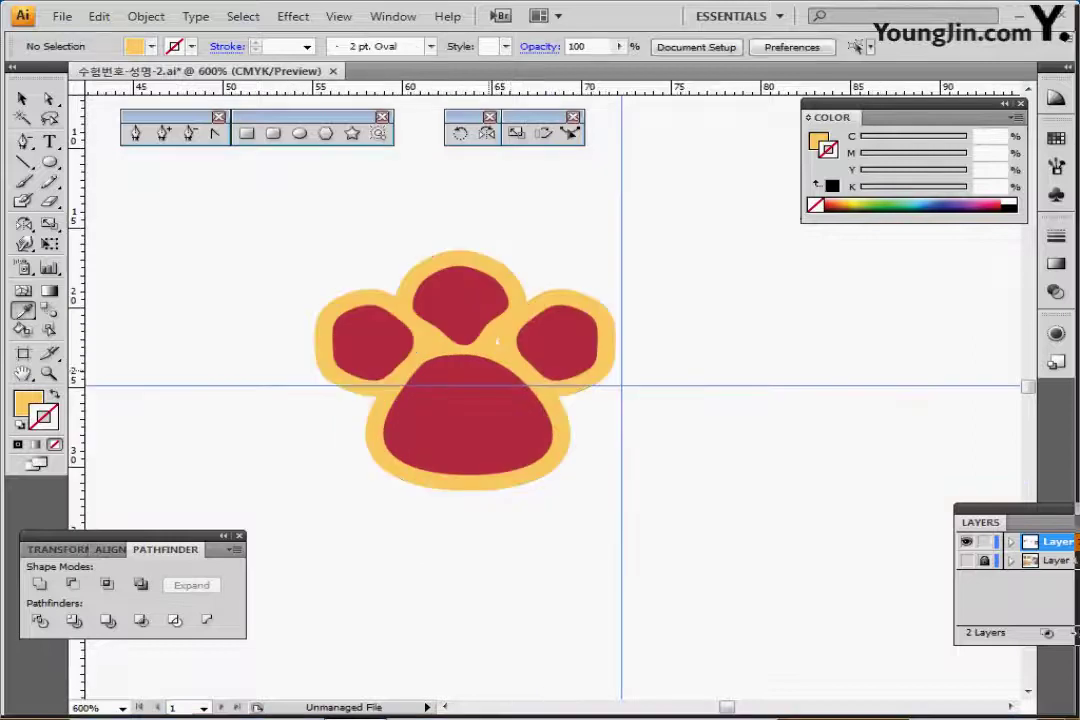
# - Isolate the yellow paw outline, delete the tiny triangular hole between the upper and right toe pads, and exit isolation mode
pyautogui.hotkey('ctrl', '=')
pyautogui.hotkey('ctrl', '=')
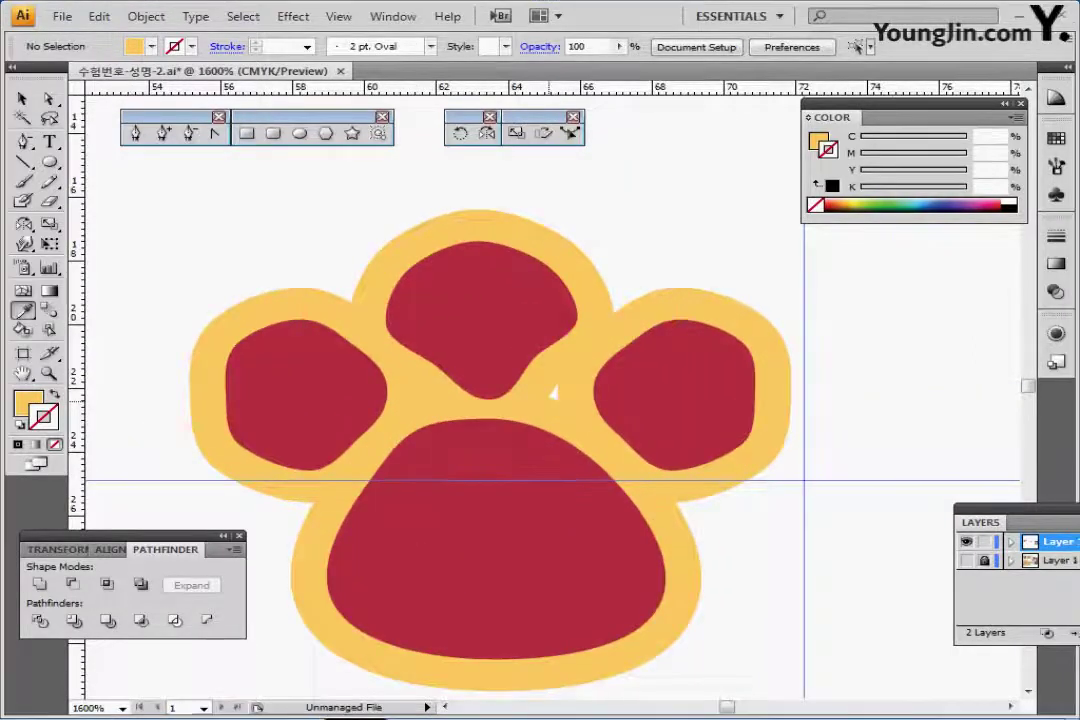
pyautogui.hotkey('ctrl', '=')
pyautogui.click(557, 388)
pyautogui.doubleClick(557, 388)
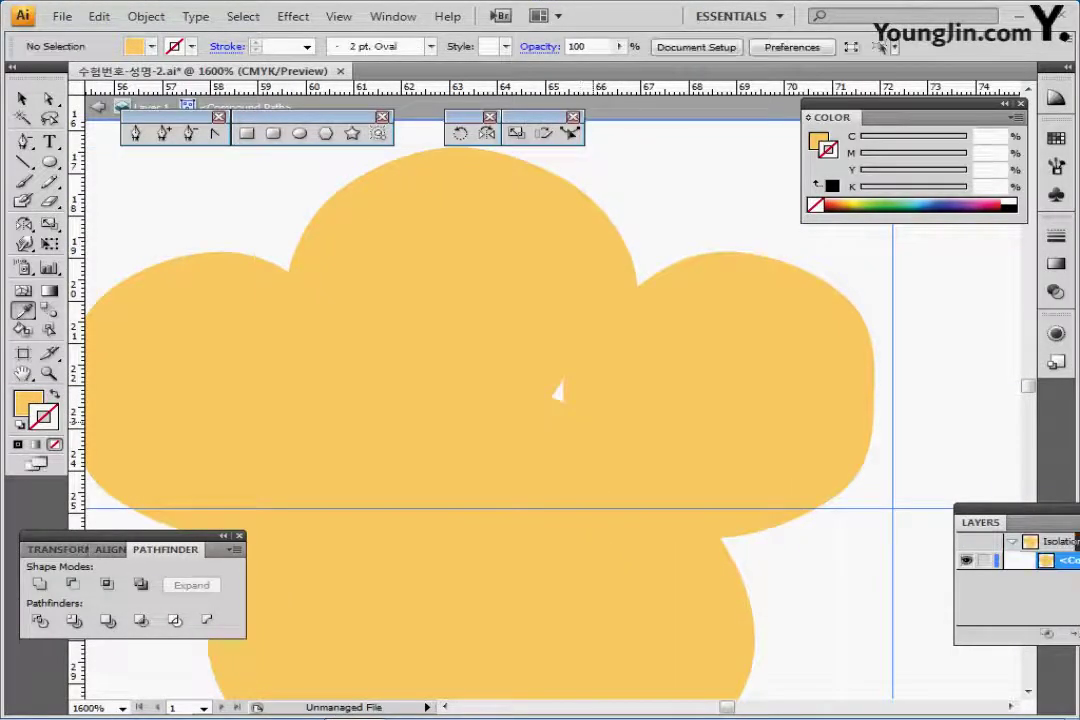
pyautogui.click(519, 337)
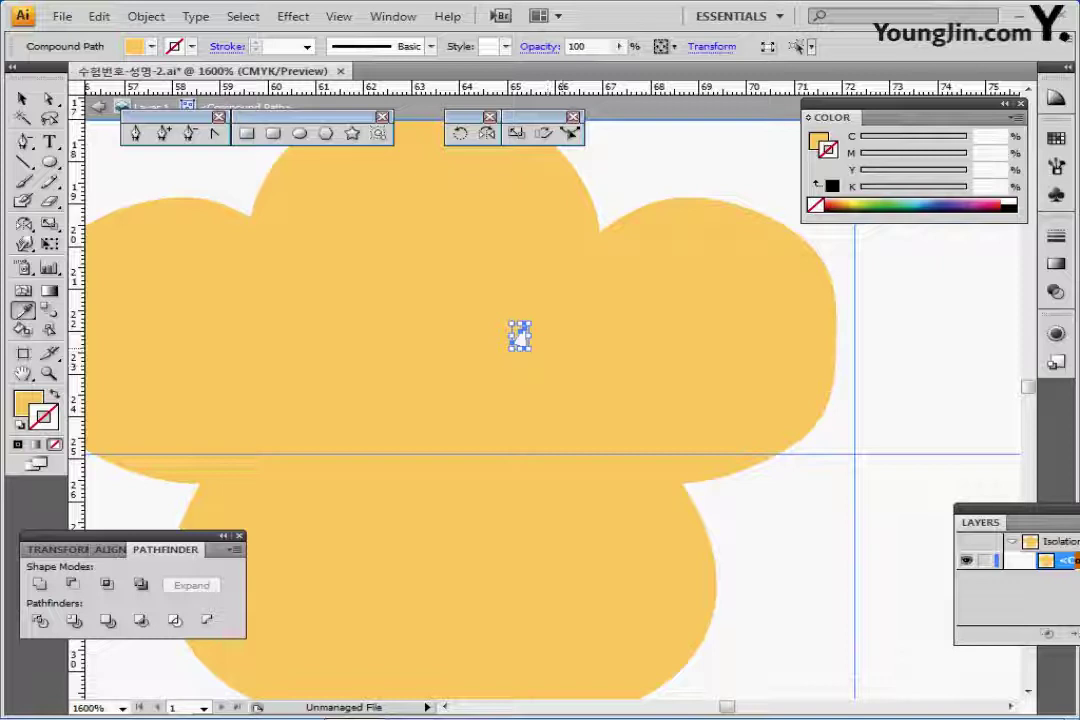
pyautogui.press('Delete')
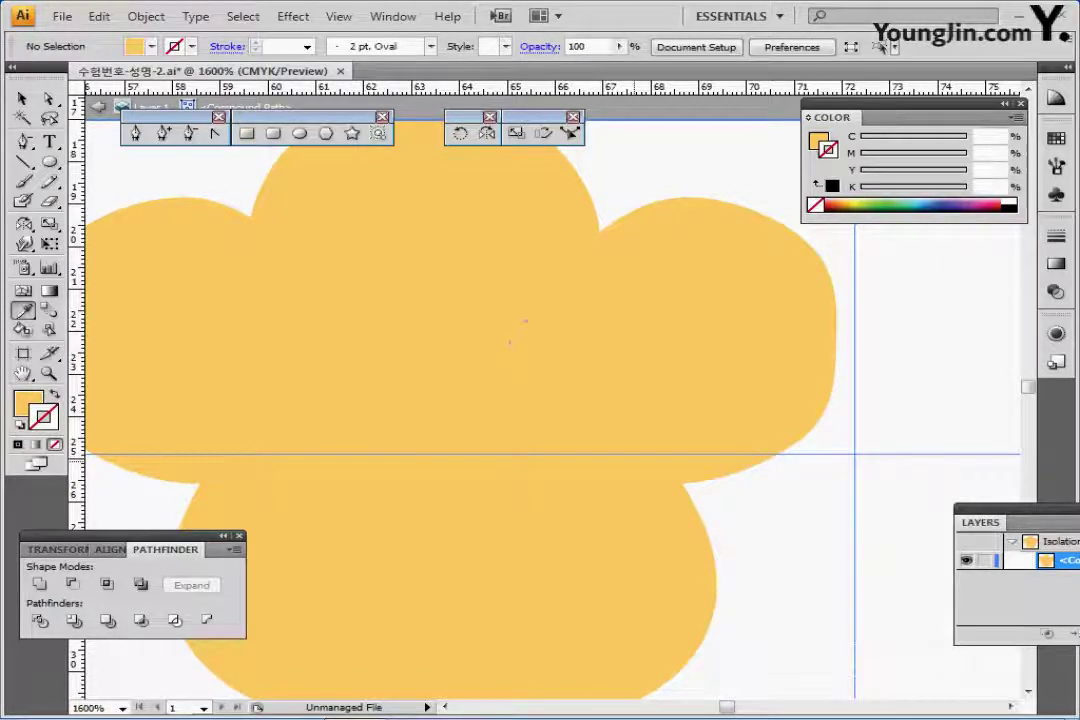
pyautogui.hotkey('ctrl', '-')
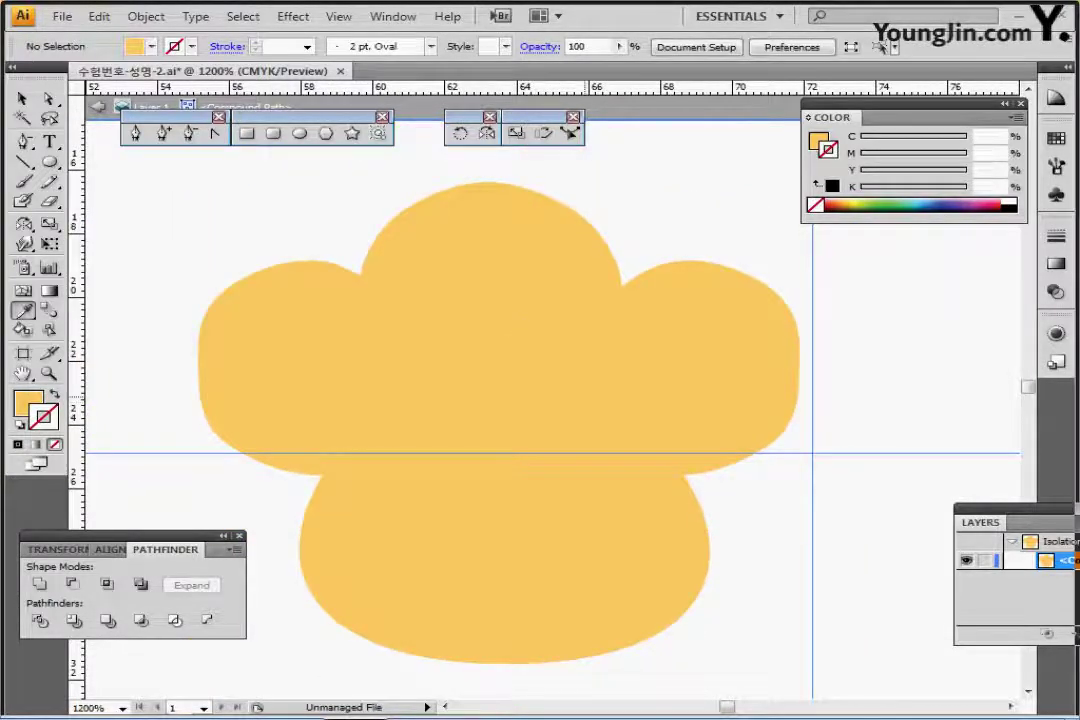
pyautogui.moveTo(580, 322); pyautogui.dragTo(529, 344)
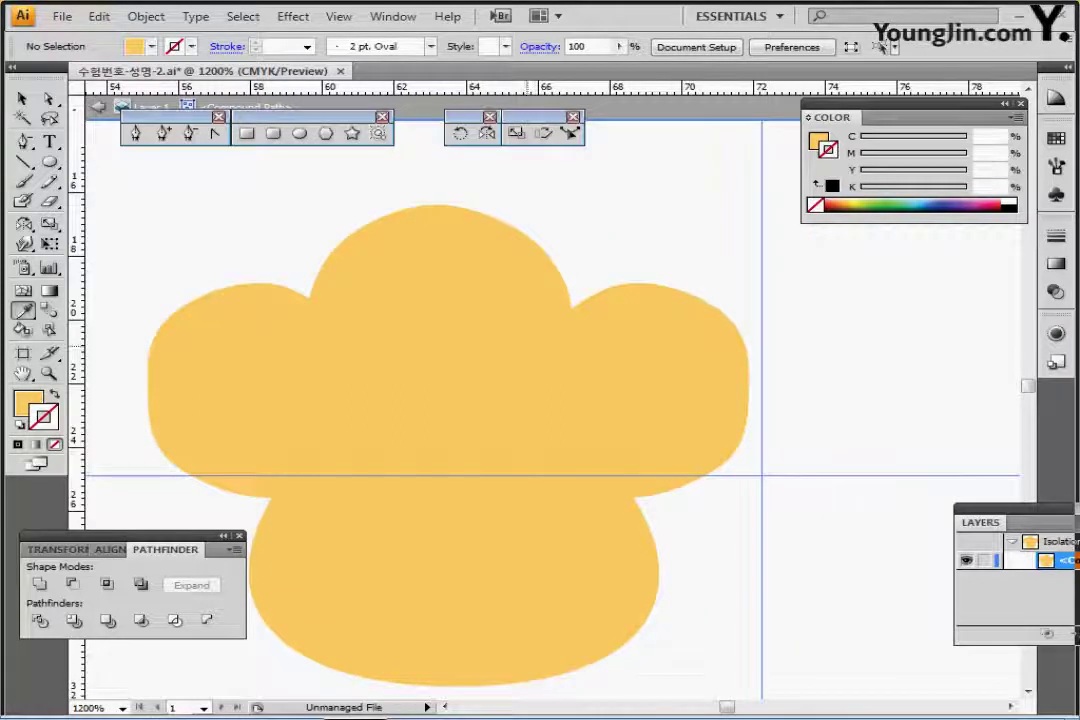
pyautogui.hotkey('ctrl', '-')
pyautogui.press('Escape')
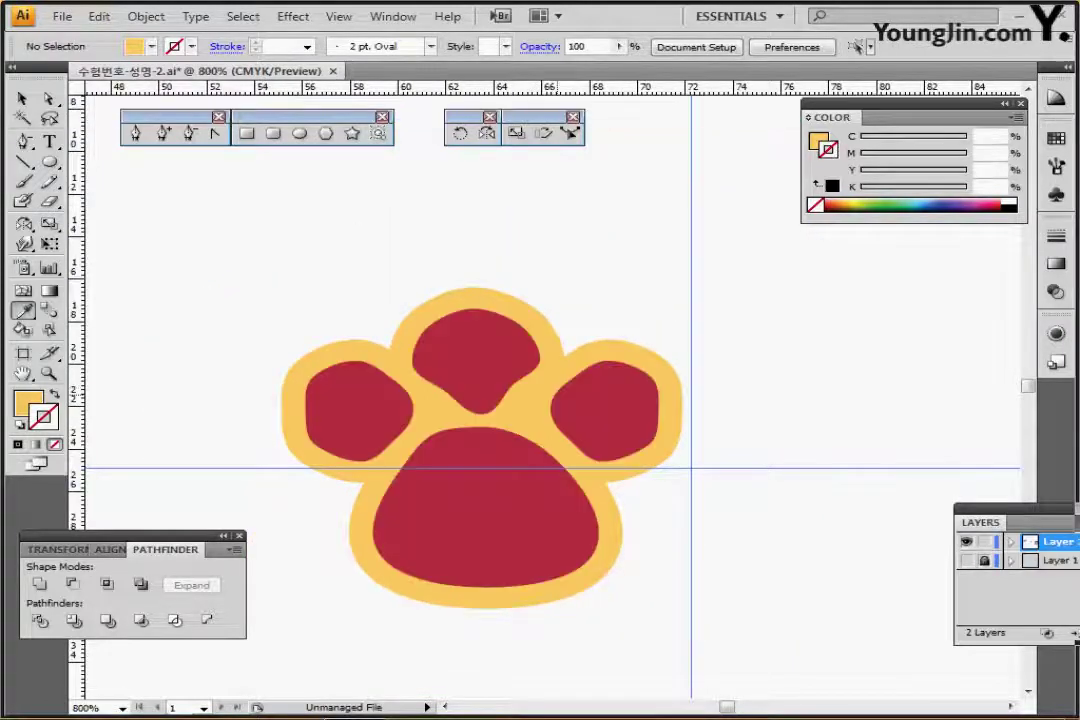
# - Offset the yellow paw outline by 1 mm and fill the new outer outline with the orange swatch colour
pyautogui.hotkey('ctrl', '-')
pyautogui.hotkey('ctrl', '-')
pyautogui.hotkey('ctrl', '-')
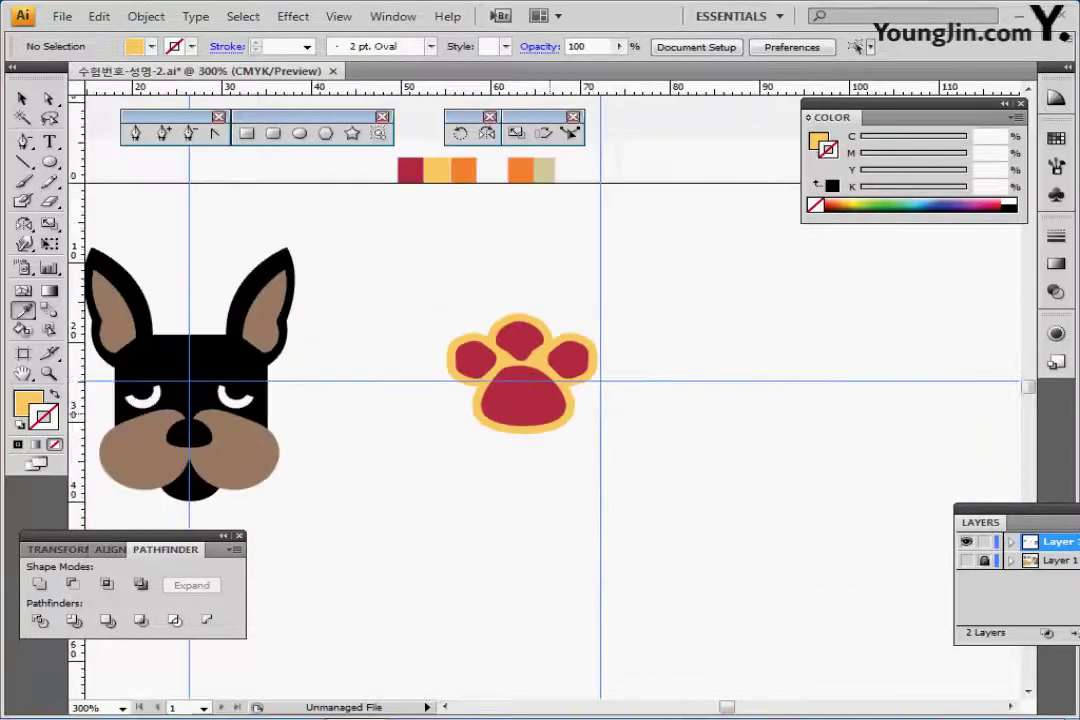
pyautogui.moveTo(543, 360); pyautogui.dragTo(463, 328)
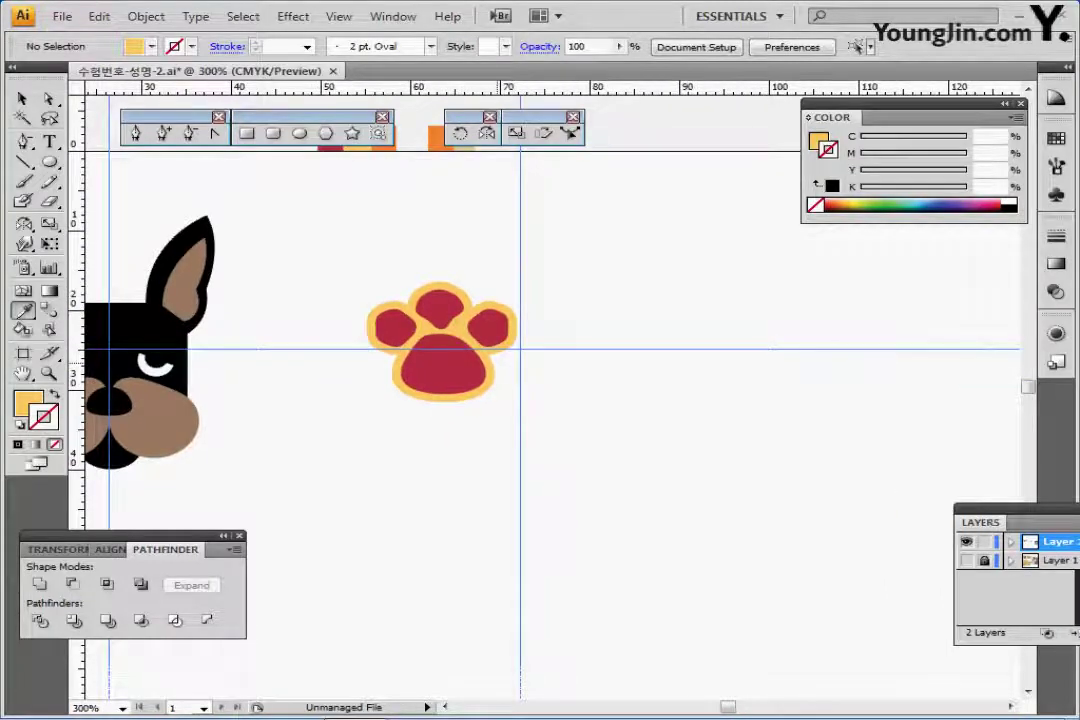
pyautogui.hotkey('ctrl', 'a')
pyautogui.moveTo(543, 358); pyautogui.dragTo(484, 369)
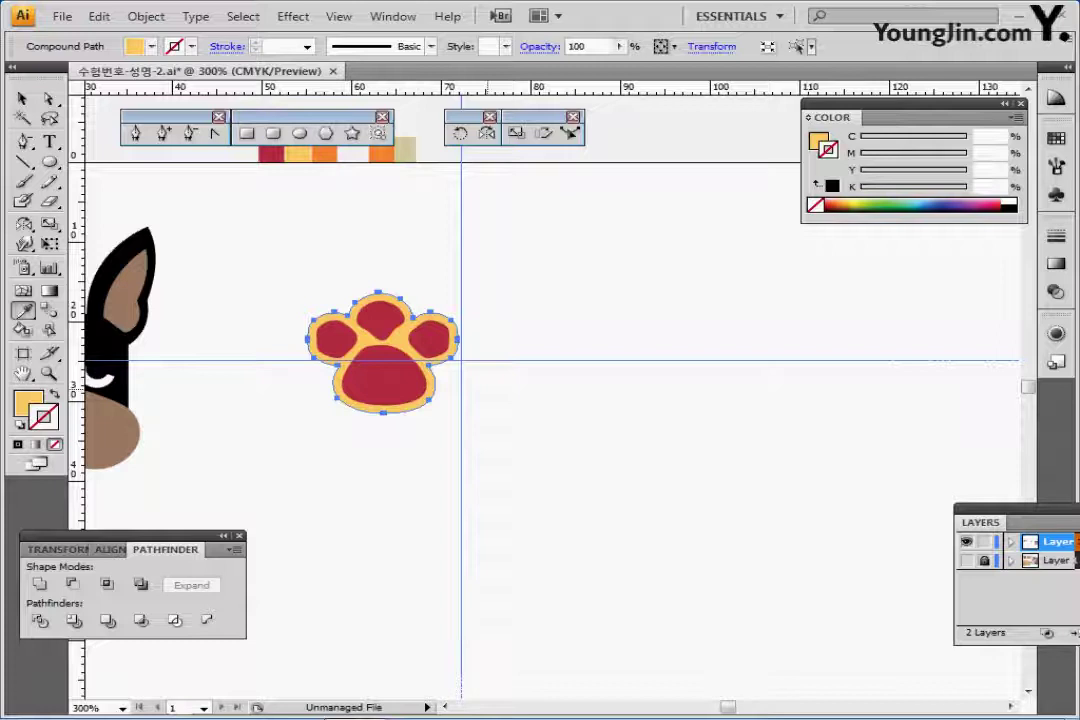
pyautogui.click(146, 16)
pyautogui.moveTo(175, 398)
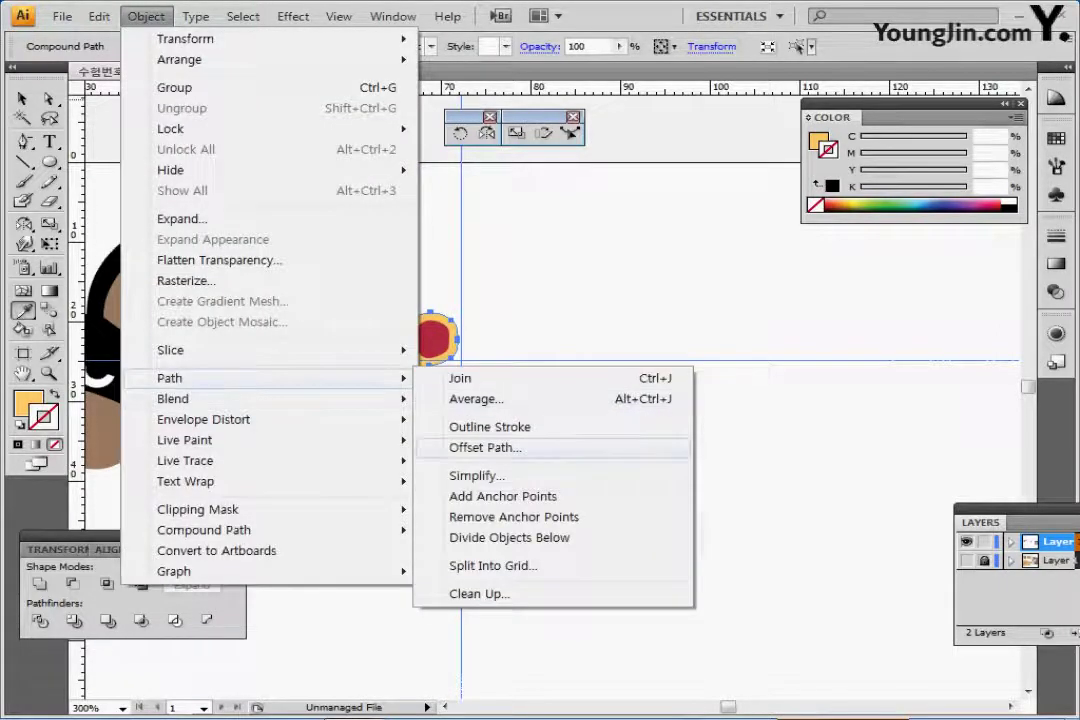
pyautogui.click(485, 447)
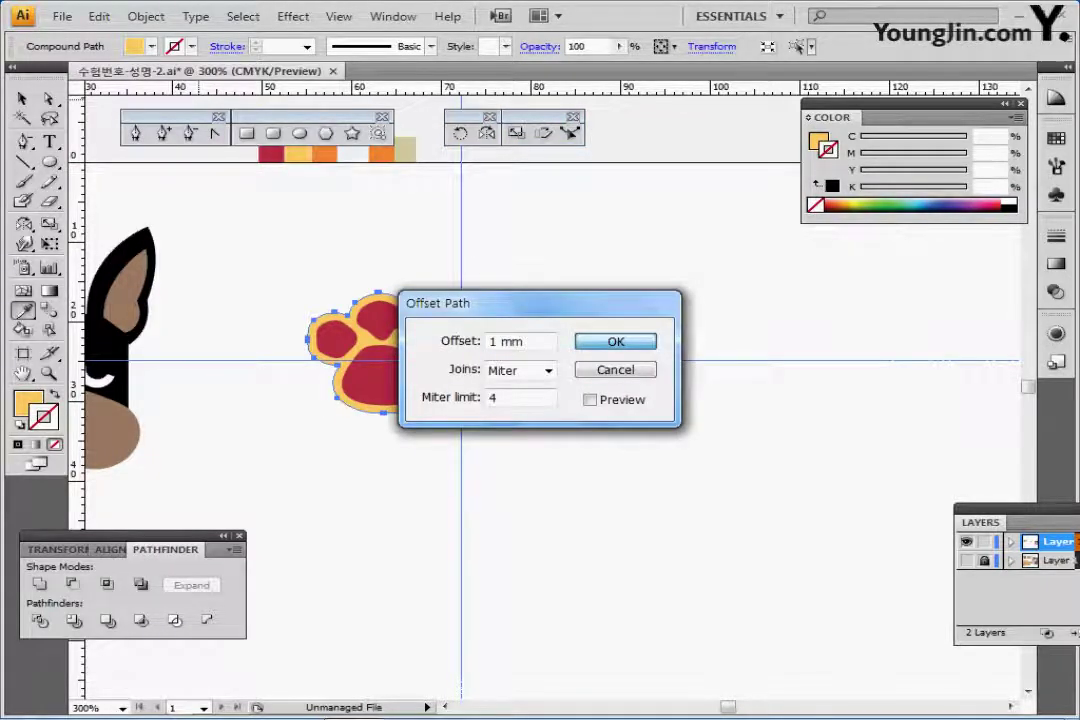
pyautogui.press('Return')
pyautogui.click(325, 155)
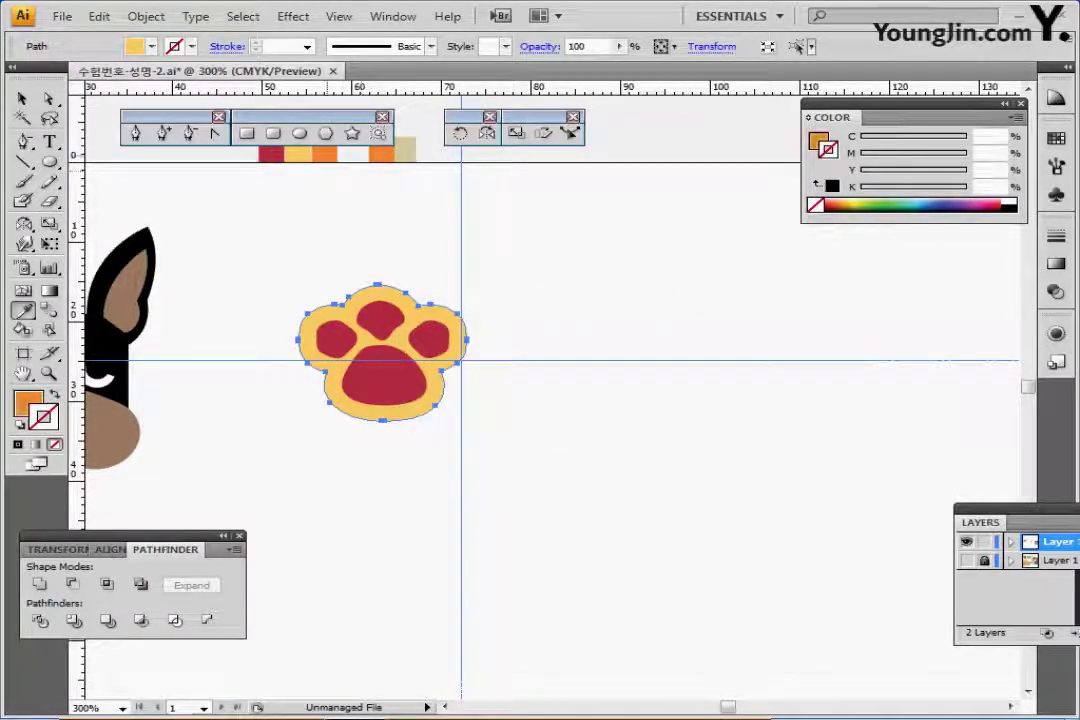
# - Make an 80% uniformly scaled copy of the paw's crimson pads and yellow outline, leaving out the orange outer outline
pyautogui.moveTo(400, 260)
pyautogui.mouseDown()
pyautogui.moveTo(402, 334)
pyautogui.moveTo(421, 258)
pyautogui.mouseUp()
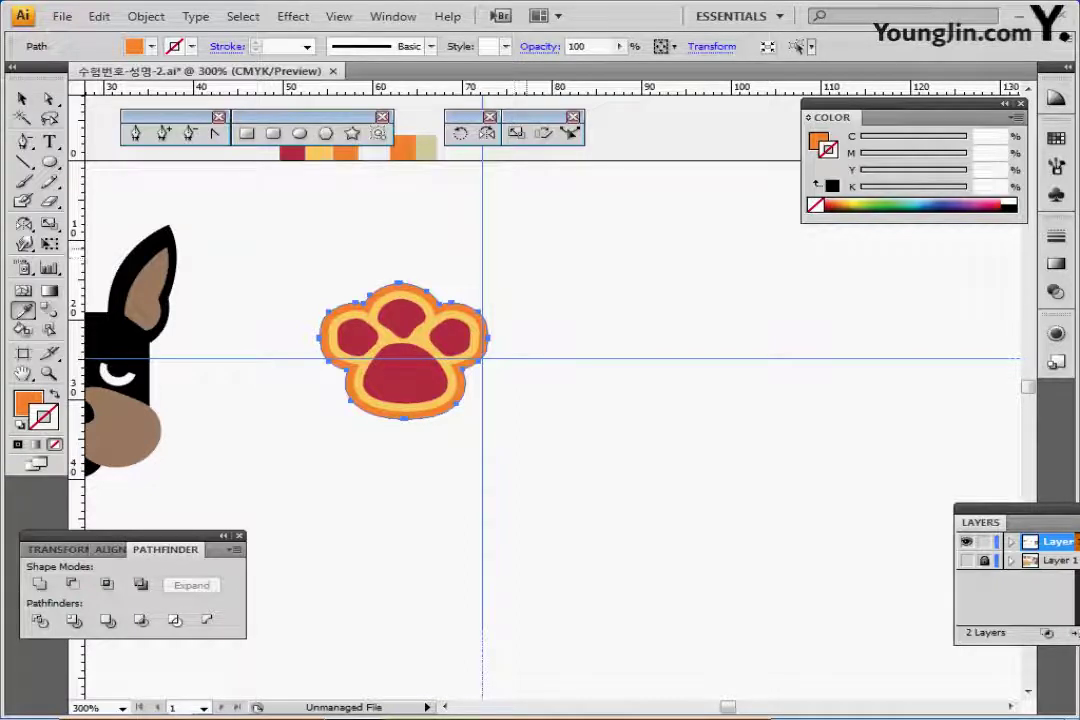
pyautogui.press('ctrl')
pyautogui.moveTo(279, 244); pyautogui.dragTo(406, 303)
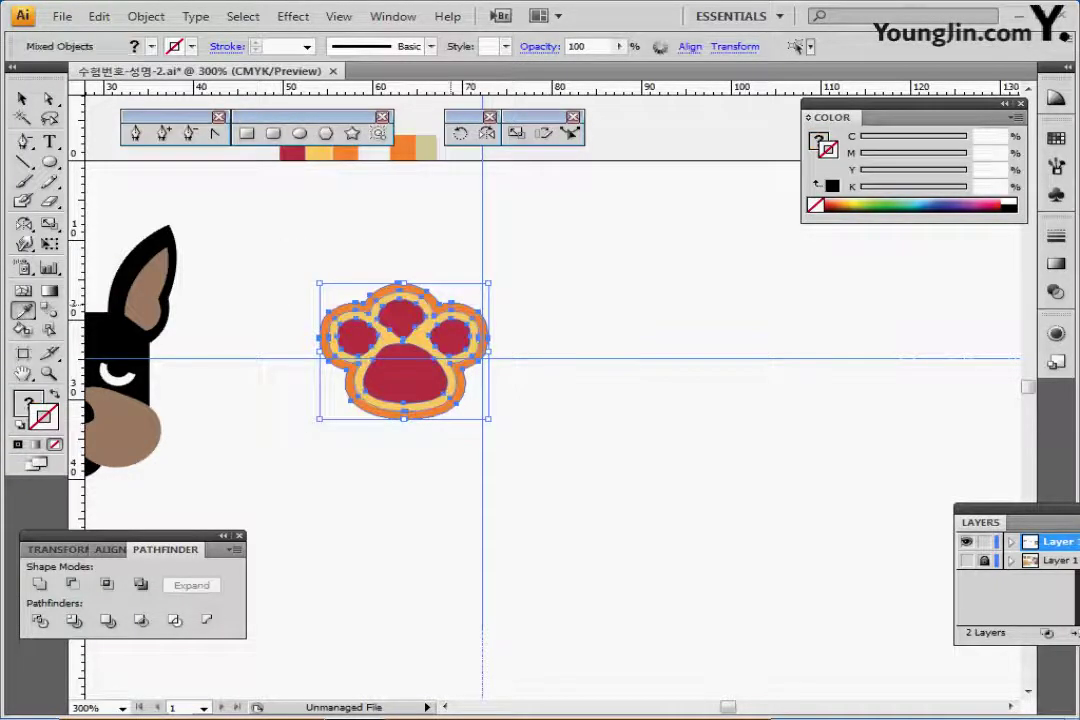
pyautogui.keyDown('ctrl'); pyautogui.keyDown('shift'); pyautogui.click(403, 287); pyautogui.keyUp('shift'); pyautogui.keyUp('ctrl')
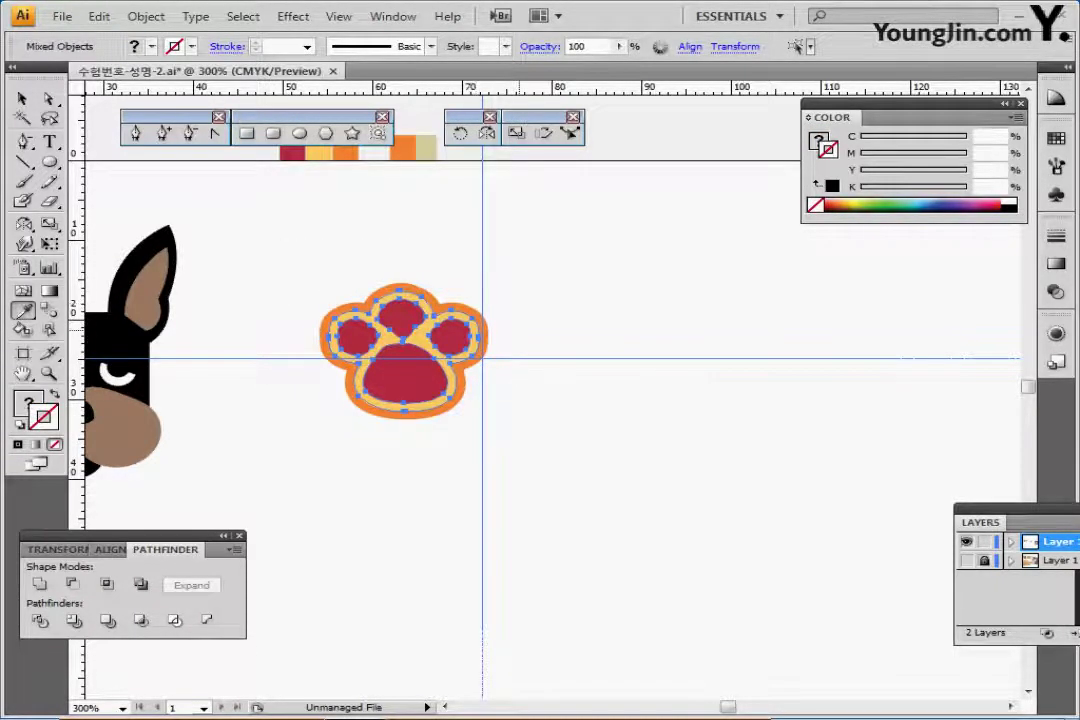
pyautogui.keyDown('ctrl'); pyautogui.click(522, 353); pyautogui.keyUp('ctrl')
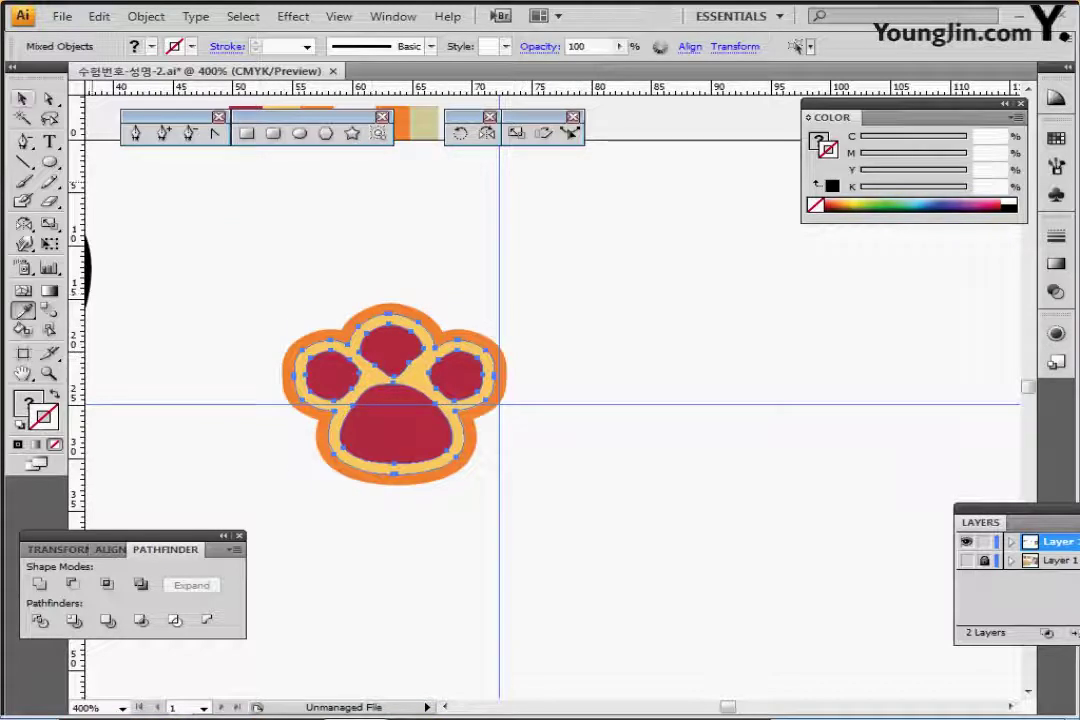
pyautogui.click(21, 98)
pyautogui.moveTo(278, 280); pyautogui.dragTo(505, 538)
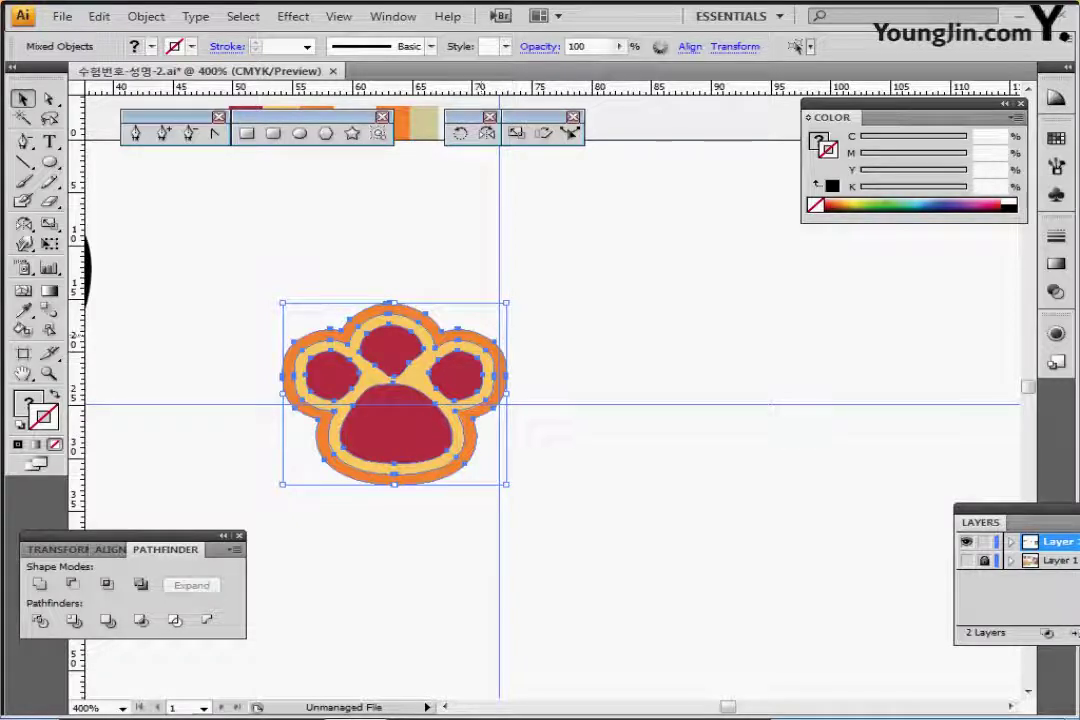
pyautogui.keyDown('shift'); pyautogui.click(323, 440); pyautogui.keyUp('shift')
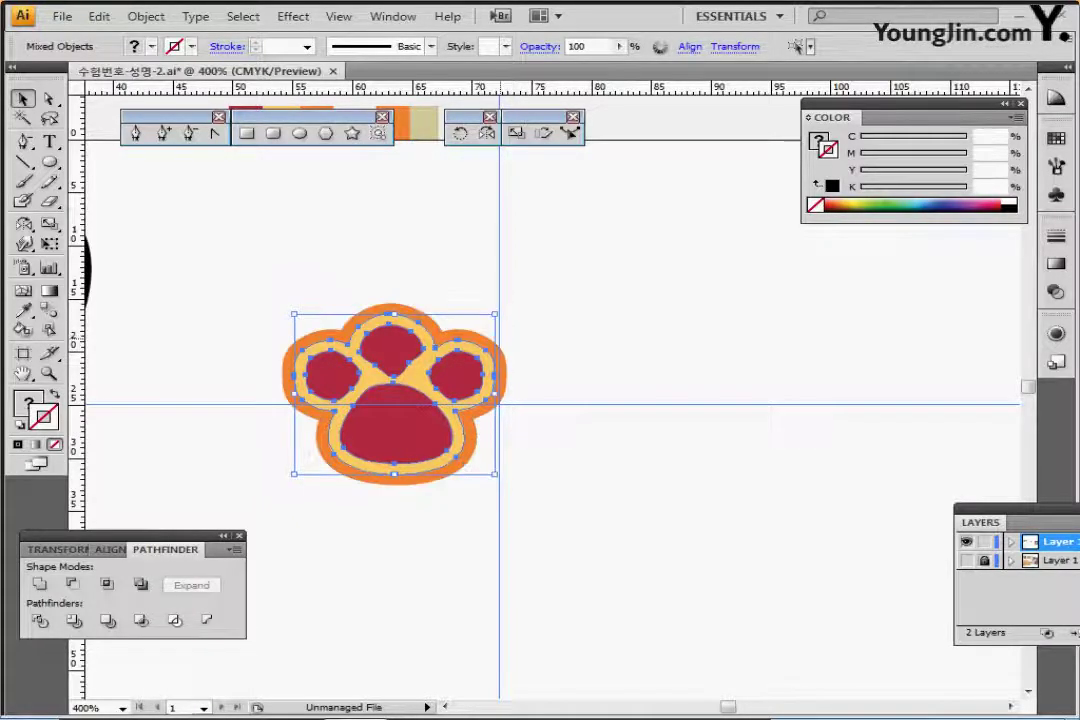
pyautogui.moveTo(574, 408); pyautogui.dragTo(517, 346)
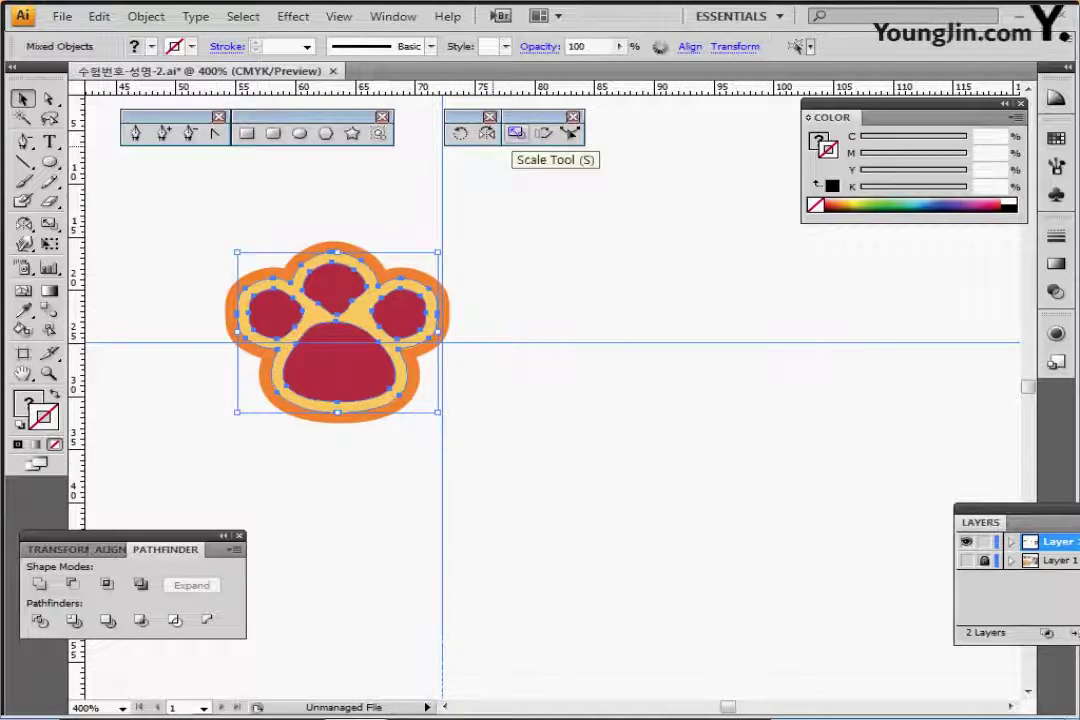
pyautogui.click(516, 134)
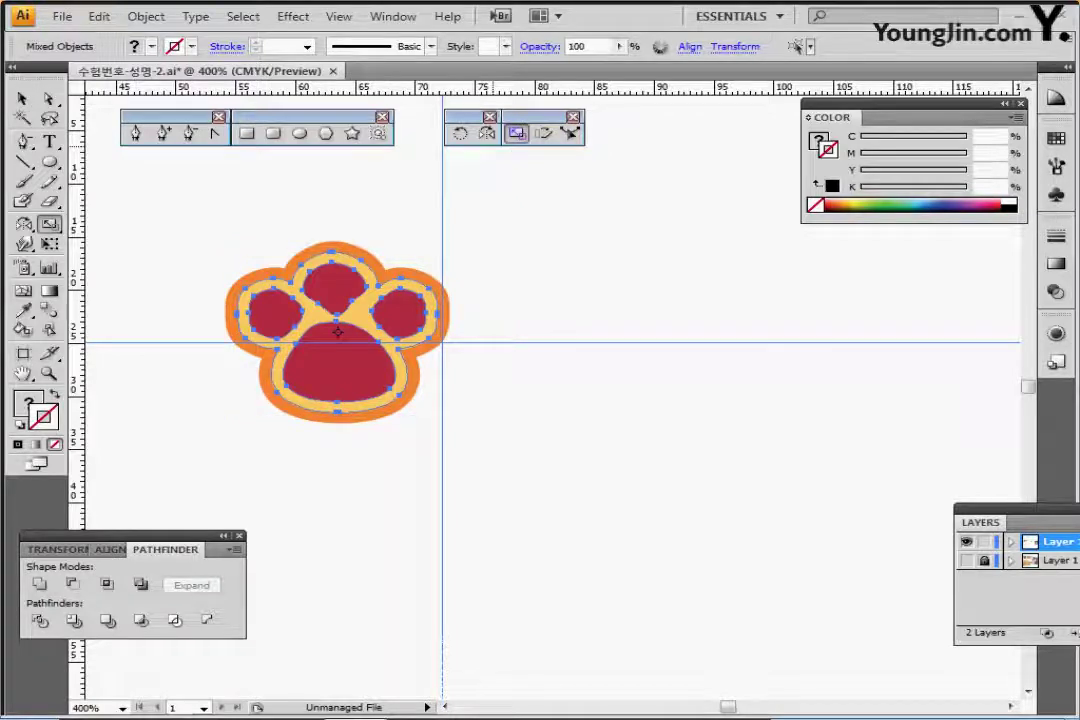
pyautogui.doubleClick(516, 134)
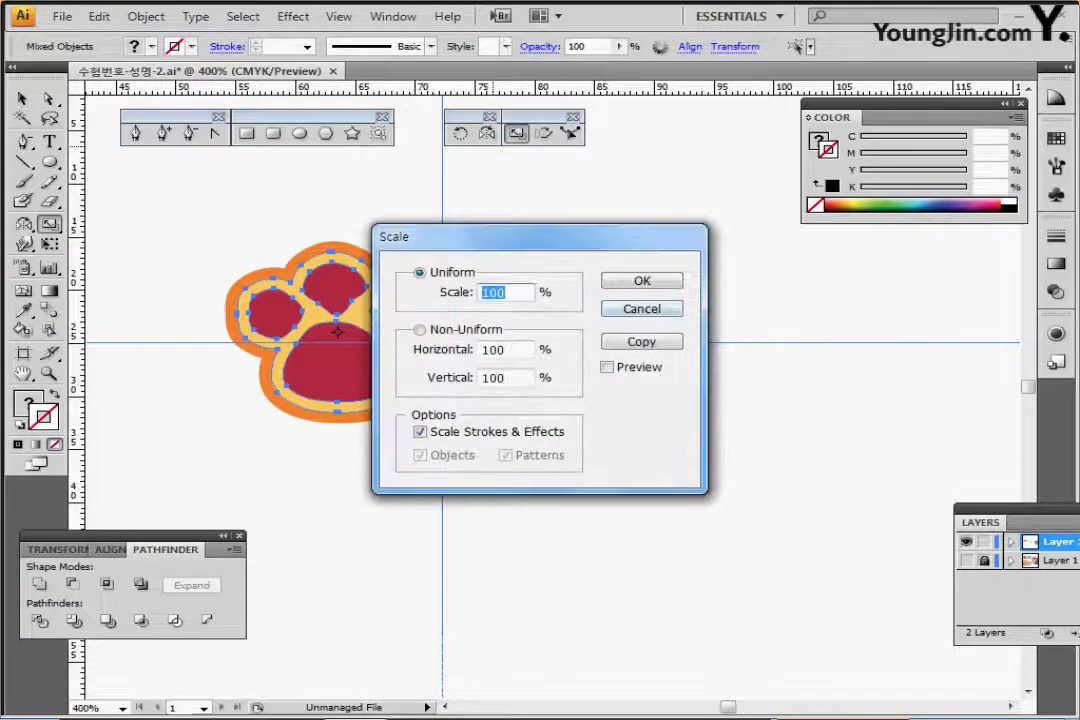
pyautogui.write('80')
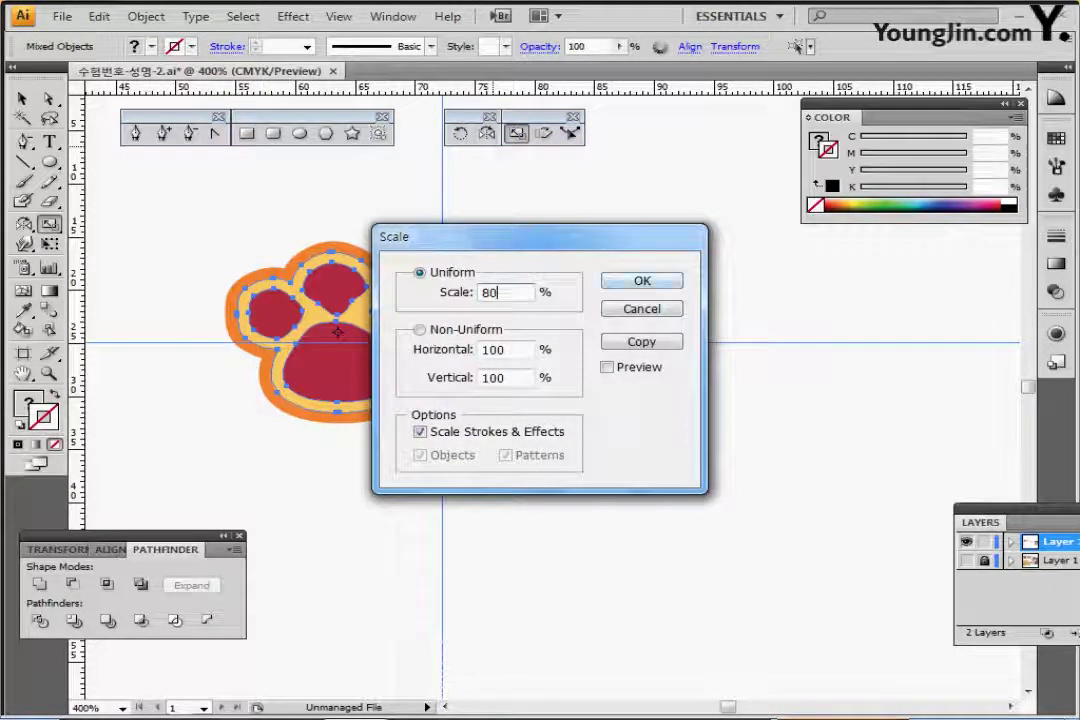
pyautogui.click(642, 342)
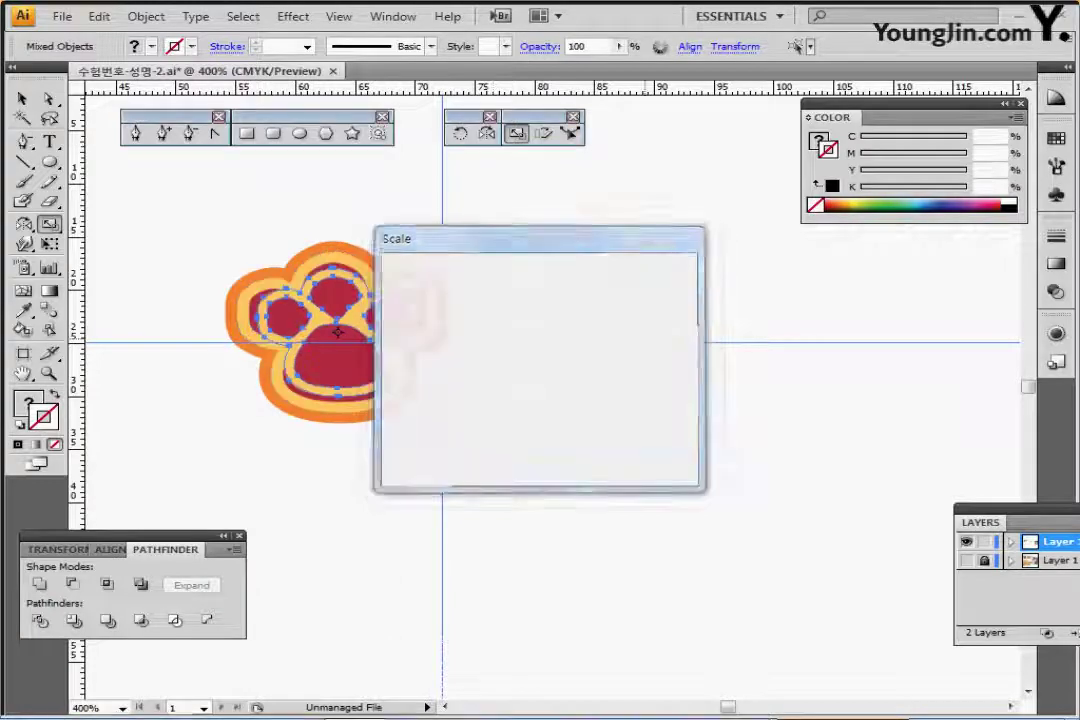
# - Move the small paw copy to the right of the large paw, tilt it clockwise, and deselect it
pyautogui.moveTo(343, 350); pyautogui.dragTo(543, 368)
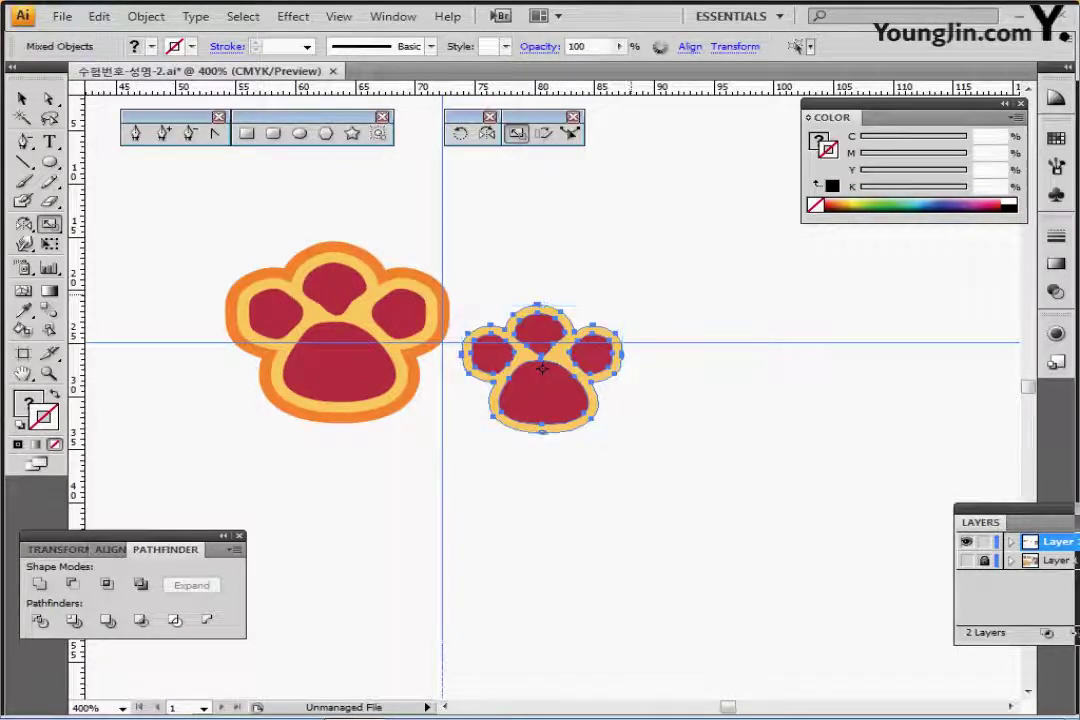
pyautogui.moveTo(630, 296); pyautogui.dragTo(650, 328)
pyautogui.hotkey('ctrl', 'shift', 'a')
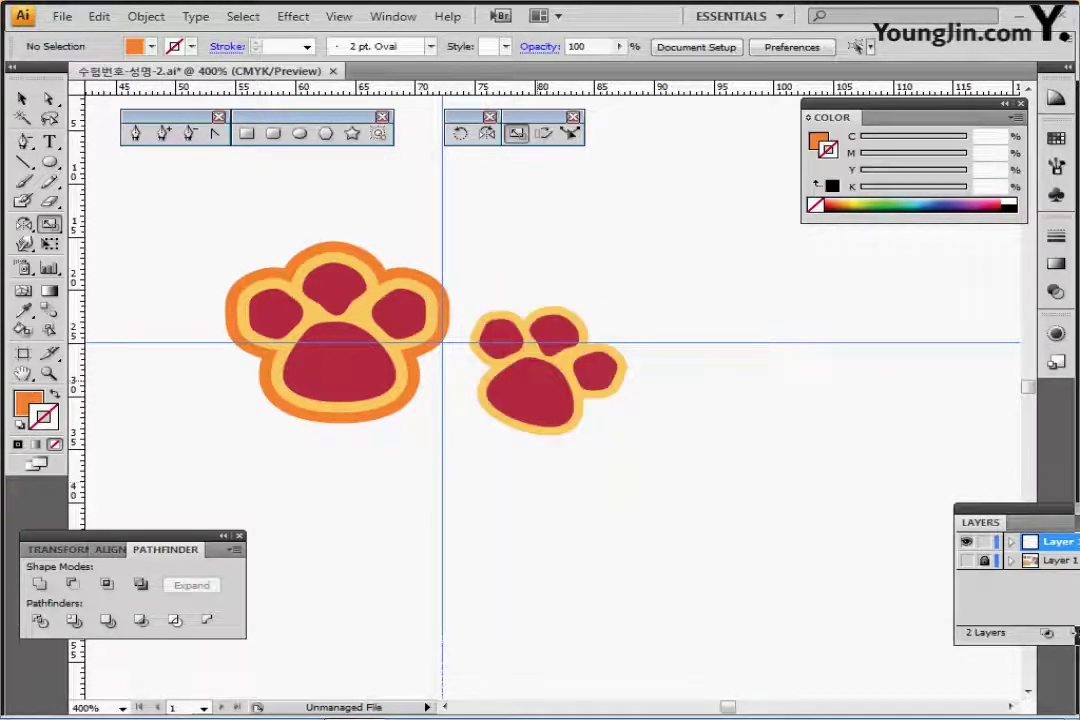
# - Fill all four pads of the small paw with the orange sampled from the large paw's outer outline
pyautogui.keyDown('ctrl'); pyautogui.click(530, 394); pyautogui.keyUp('ctrl')
pyautogui.keyDown('ctrl'); pyautogui.keyDown('shift'); pyautogui.click(502, 338); pyautogui.keyUp('shift'); pyautogui.keyUp('ctrl')
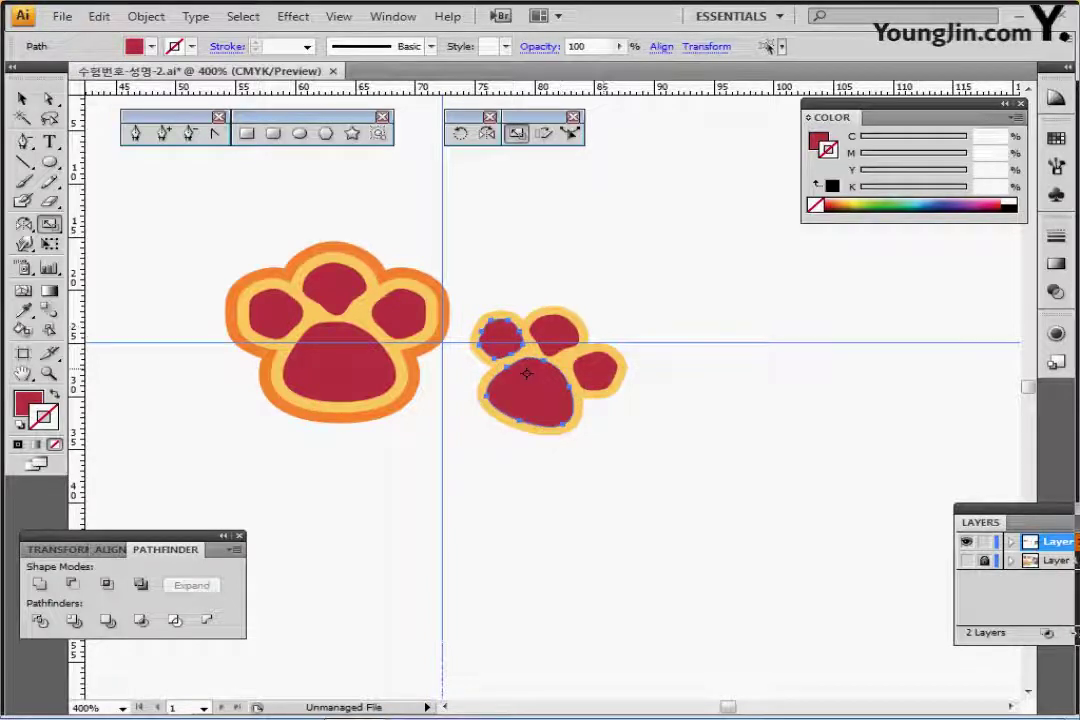
pyautogui.hotkey('ctrl', 'a')
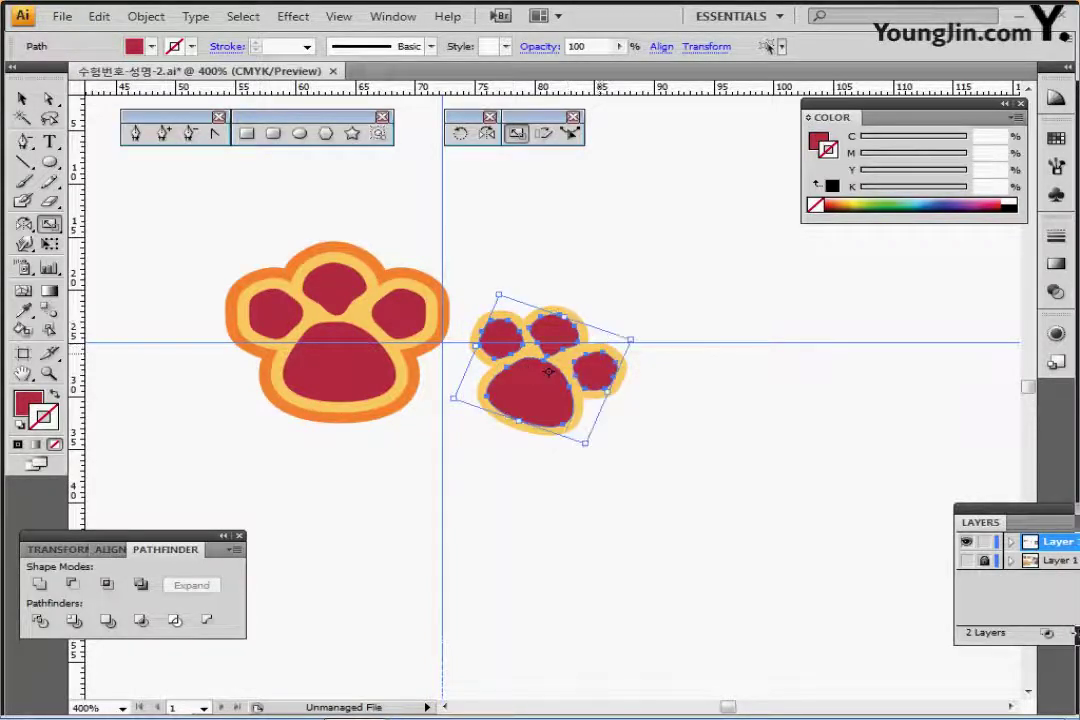
pyautogui.hotkey('ctrl', '-')
pyautogui.moveTo(613, 282); pyautogui.dragTo(633, 271)
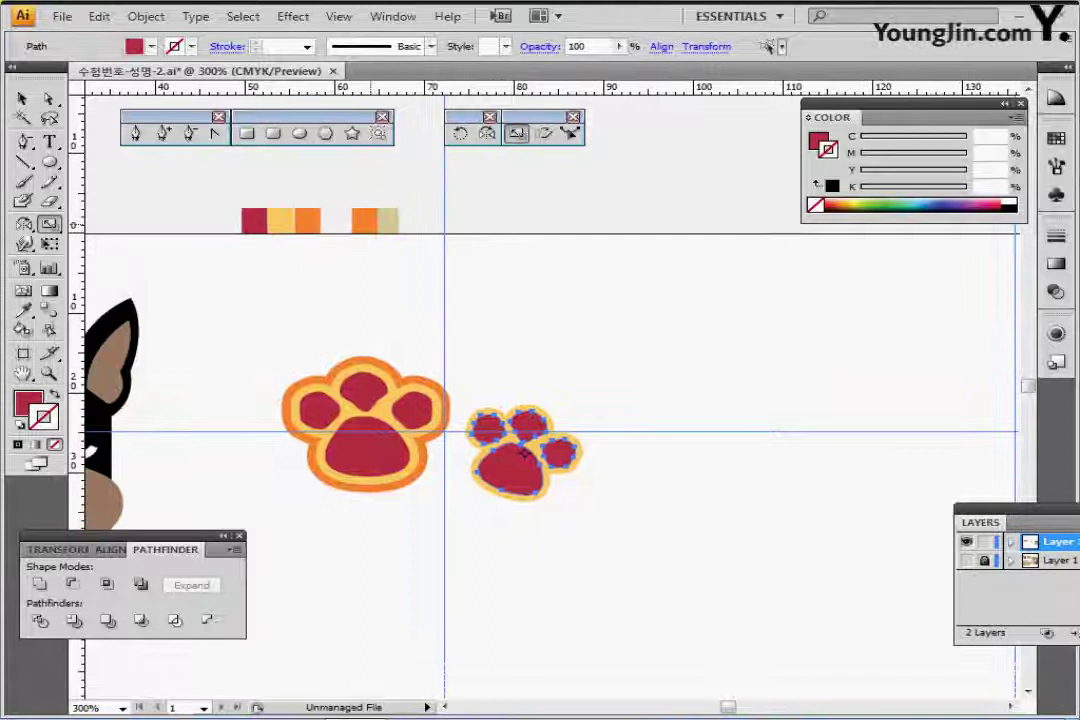
pyautogui.click(23, 310)
pyautogui.click(440, 400)
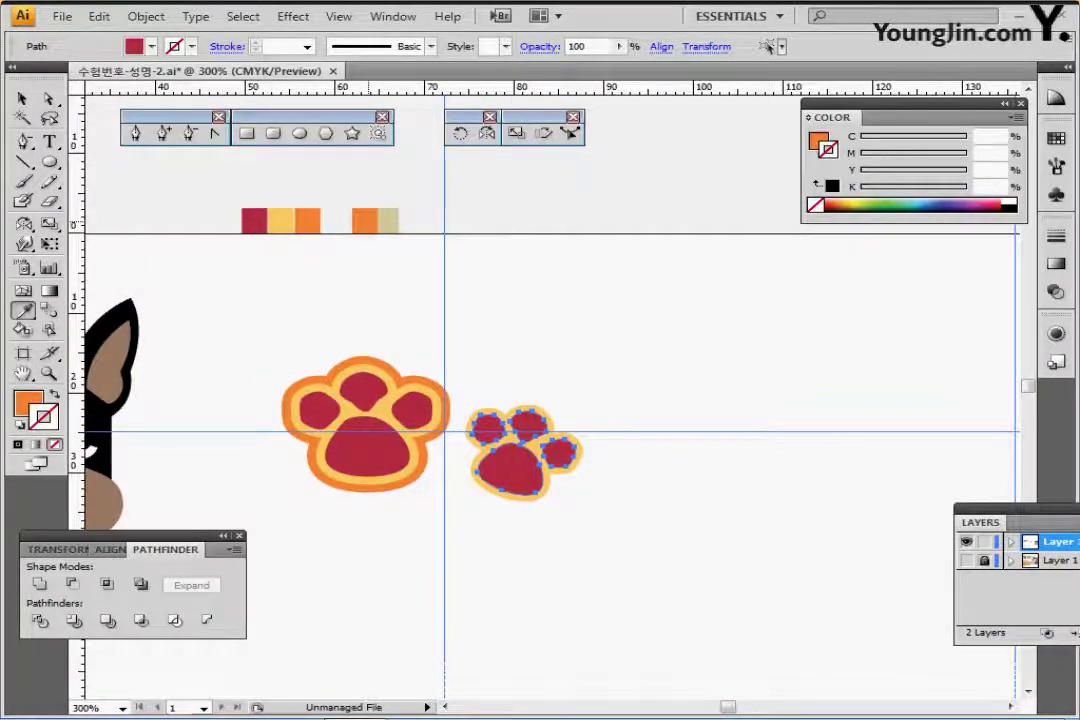
pyautogui.keyDown('ctrl'); pyautogui.click(588, 322); pyautogui.keyUp('ctrl')
pyautogui.moveTo(592, 330); pyautogui.dragTo(548, 434)
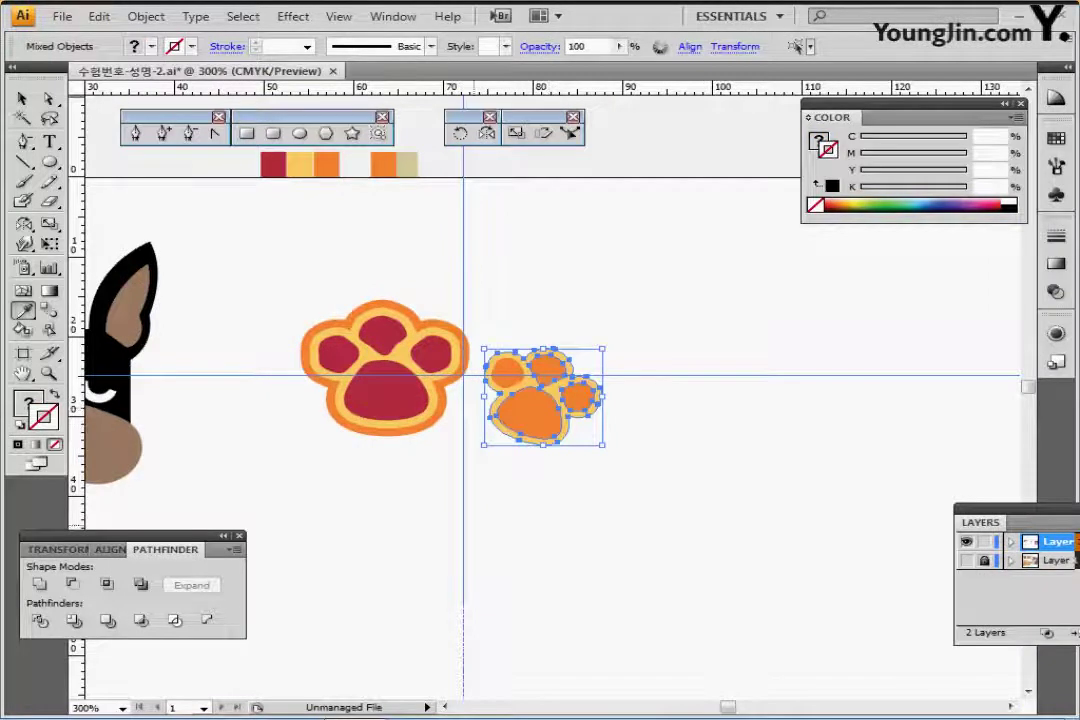
# - Rotate the whole large paw clockwise by about 80° so its toes point to the right
pyautogui.moveTo(273, 278); pyautogui.dragTo(438, 447)
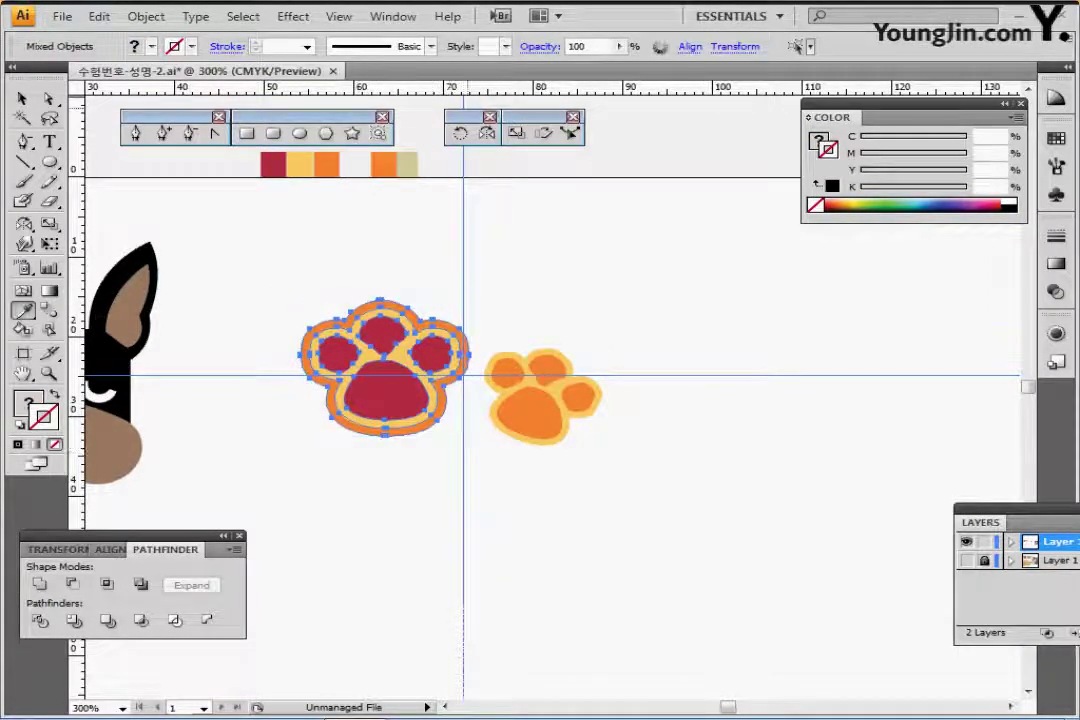
pyautogui.doubleClick(459, 133)
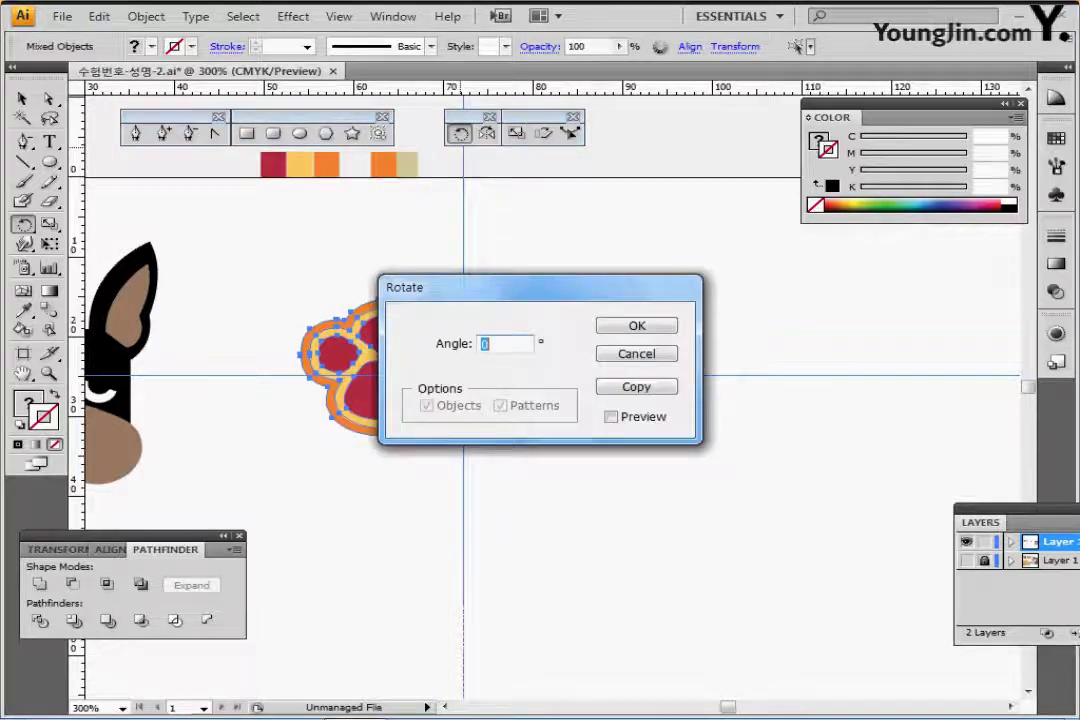
pyautogui.write('-8')
pyautogui.press('Return')
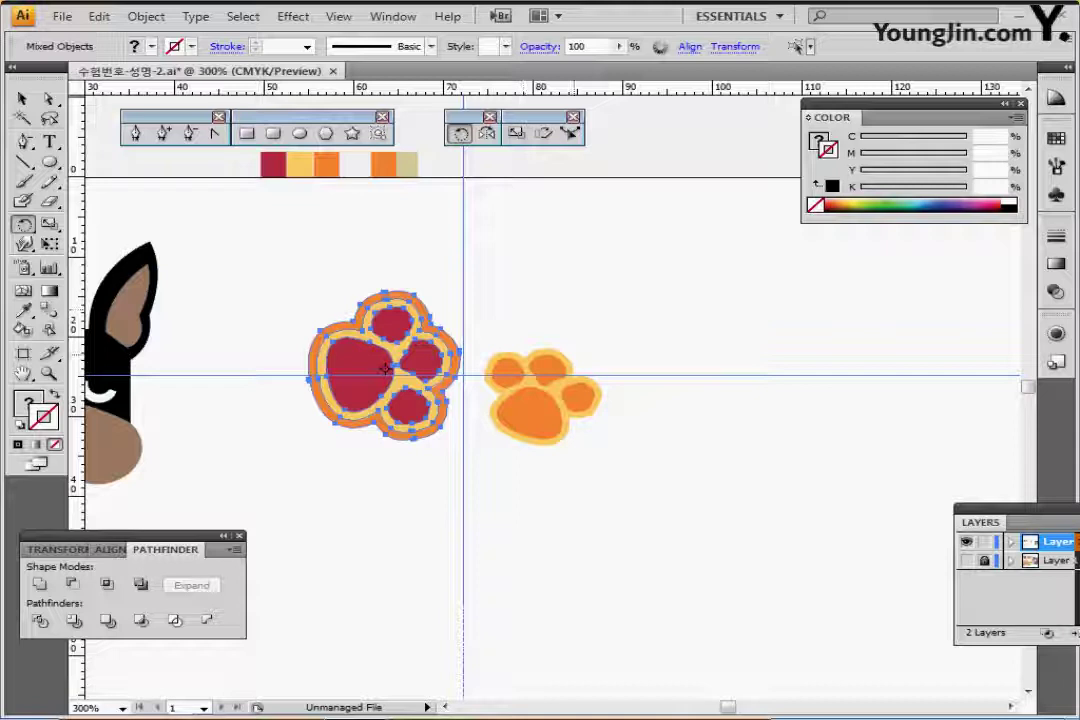
# - In outline view, nudge the small paw left onto its counterpart in the reference drawing and deselect it
pyautogui.hotkey('ctrl', 'y')
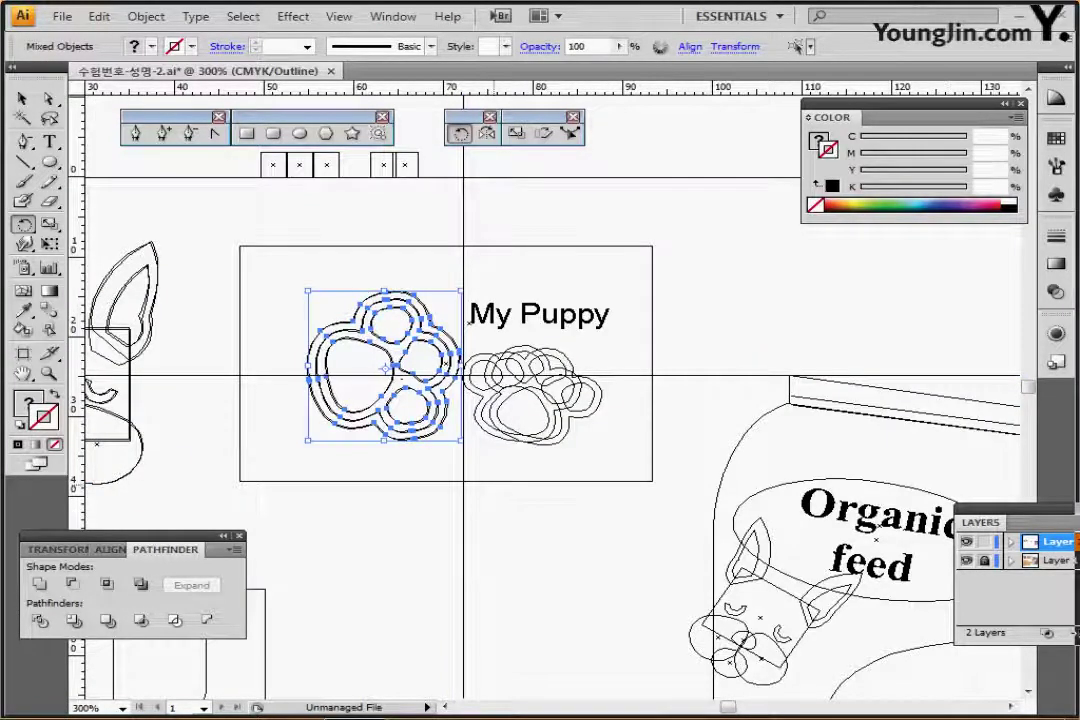
pyautogui.keyDown('ctrl'); pyautogui.click(496, 424); pyautogui.keyUp('ctrl')
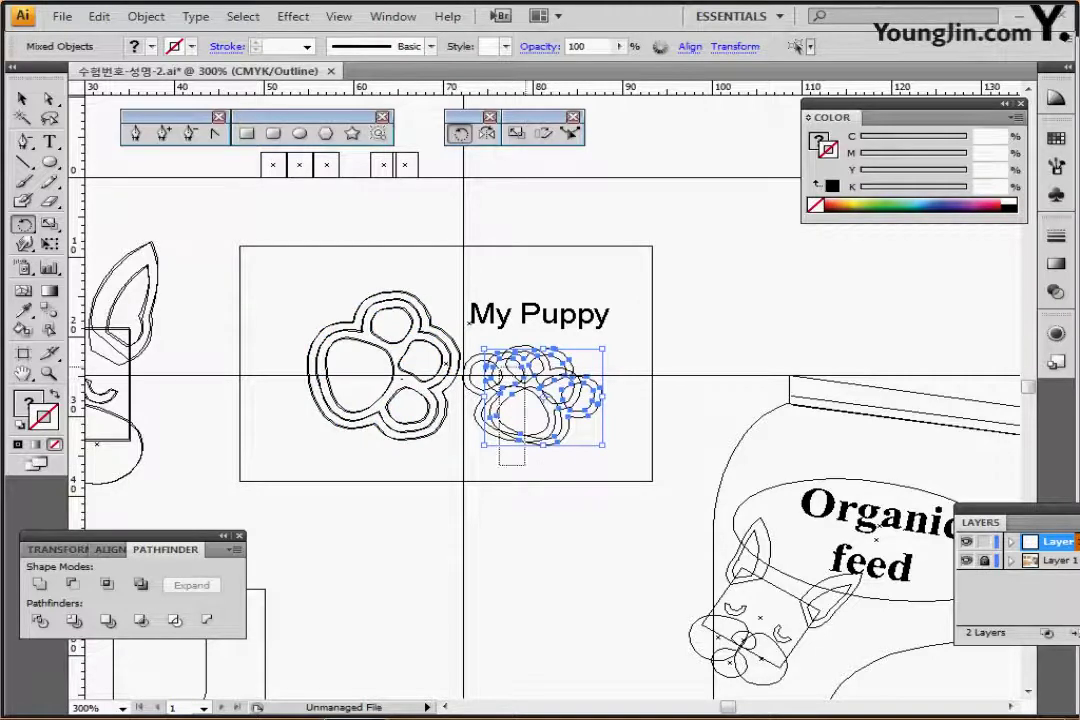
pyautogui.press('Left')
pyautogui.press('Left')
pyautogui.press('Left')
pyautogui.press('Left')
pyautogui.press('Left')
pyautogui.press('Left')
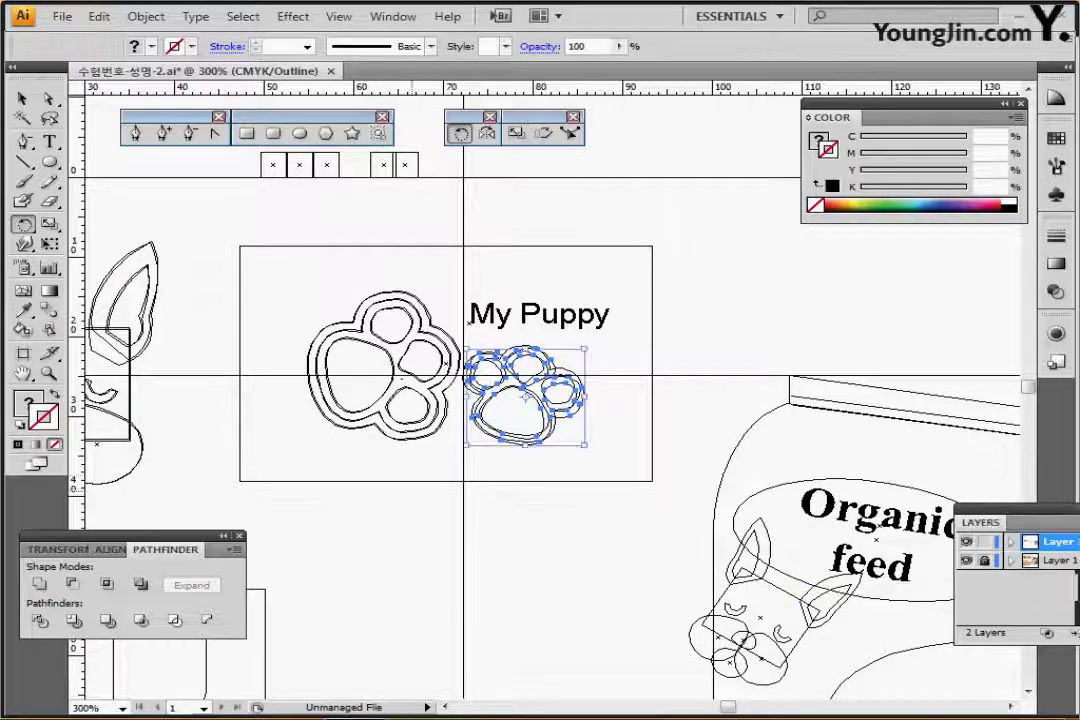
pyautogui.hotkey('ctrl', 'shift', 'a')
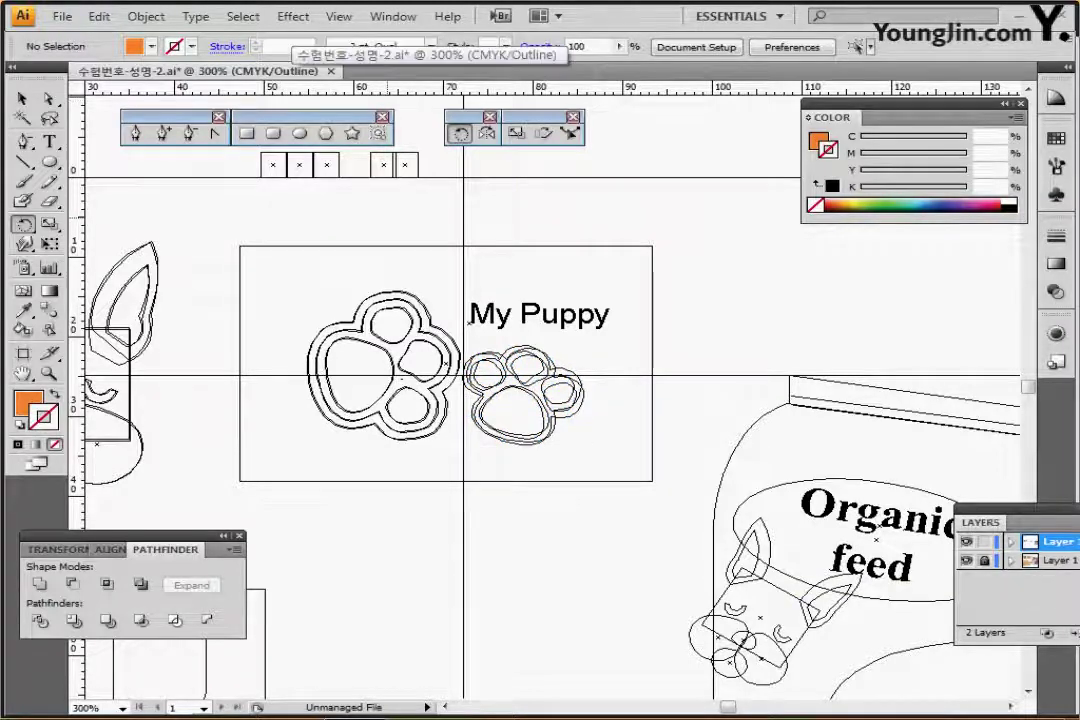
# - Draw a rectangle over the reference frame around both paws, filled with the beige swatch colour, and send it behind the paws
pyautogui.moveTo(392, 208); pyautogui.dragTo(420, 166)
pyautogui.keyDown('ctrl'); pyautogui.click(427, 164); pyautogui.keyUp('ctrl')
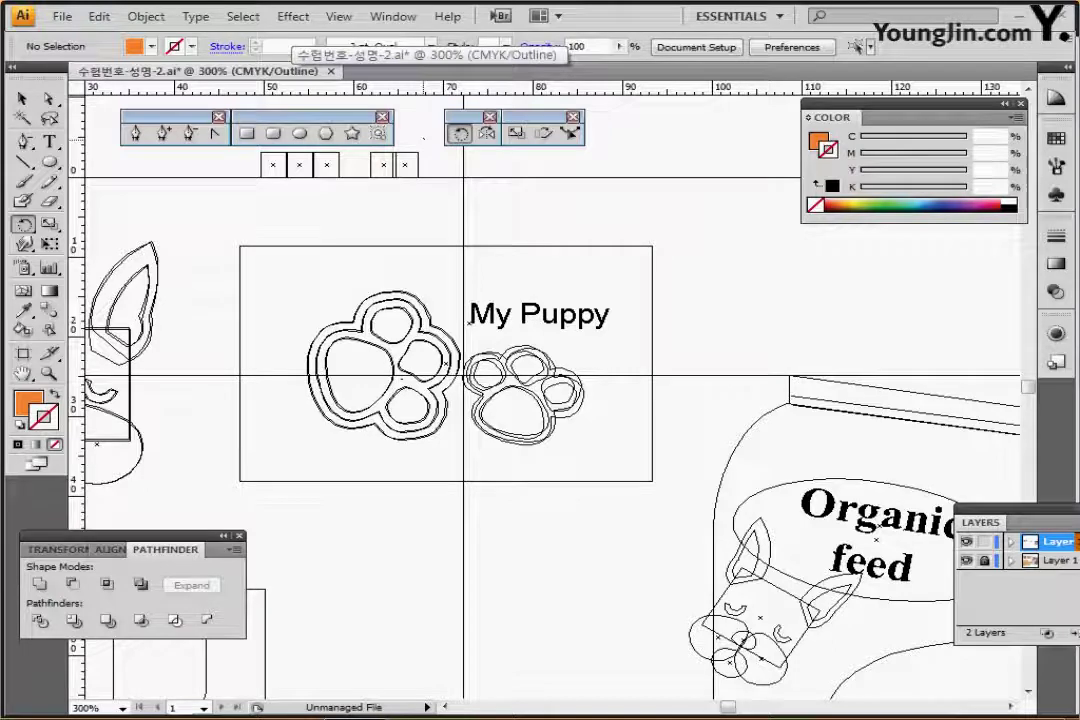
pyautogui.keyDown('ctrl'); pyautogui.click(417, 162); pyautogui.keyUp('ctrl')
pyautogui.keyDown('ctrl'); pyautogui.click(428, 200); pyautogui.keyUp('ctrl')
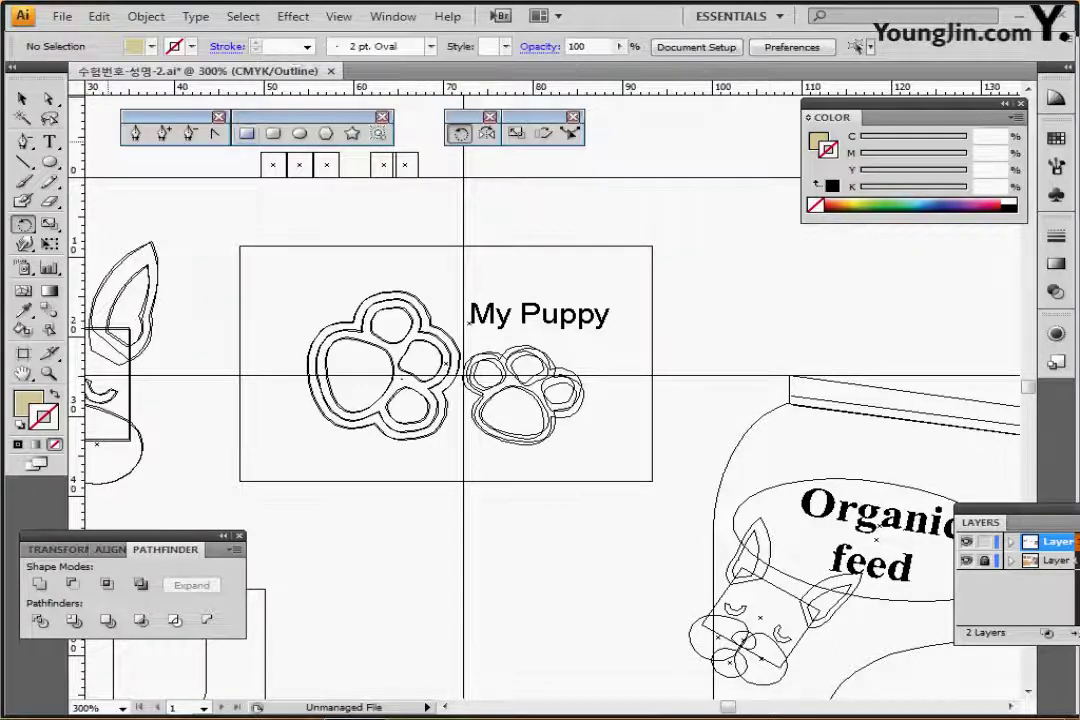
pyautogui.click(247, 134)
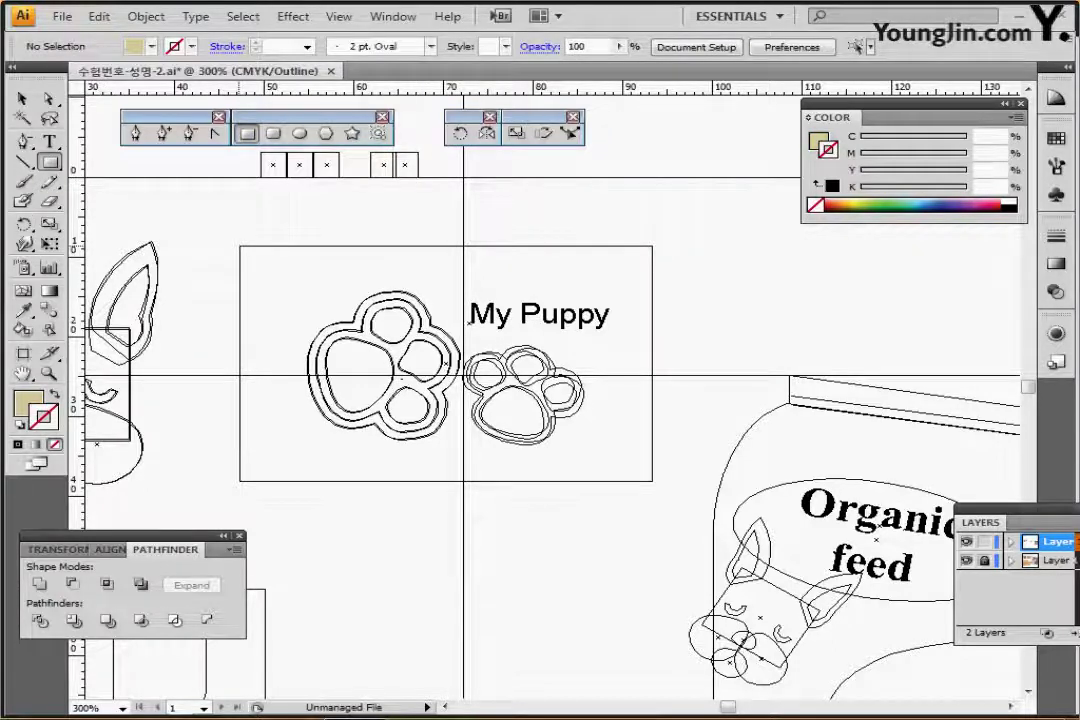
pyautogui.moveTo(240, 246)
pyautogui.mouseDown()
pyautogui.moveTo(651, 554)
pyautogui.moveTo(651, 479)
pyautogui.mouseUp()
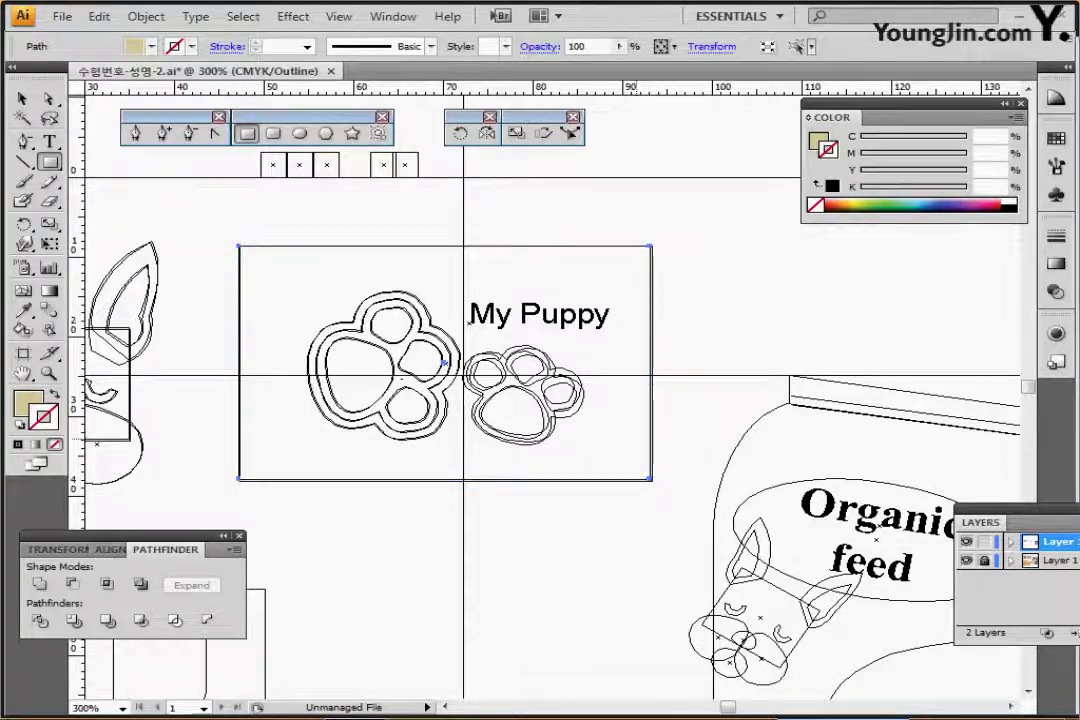
pyautogui.hotkey('ctrl', 'y')
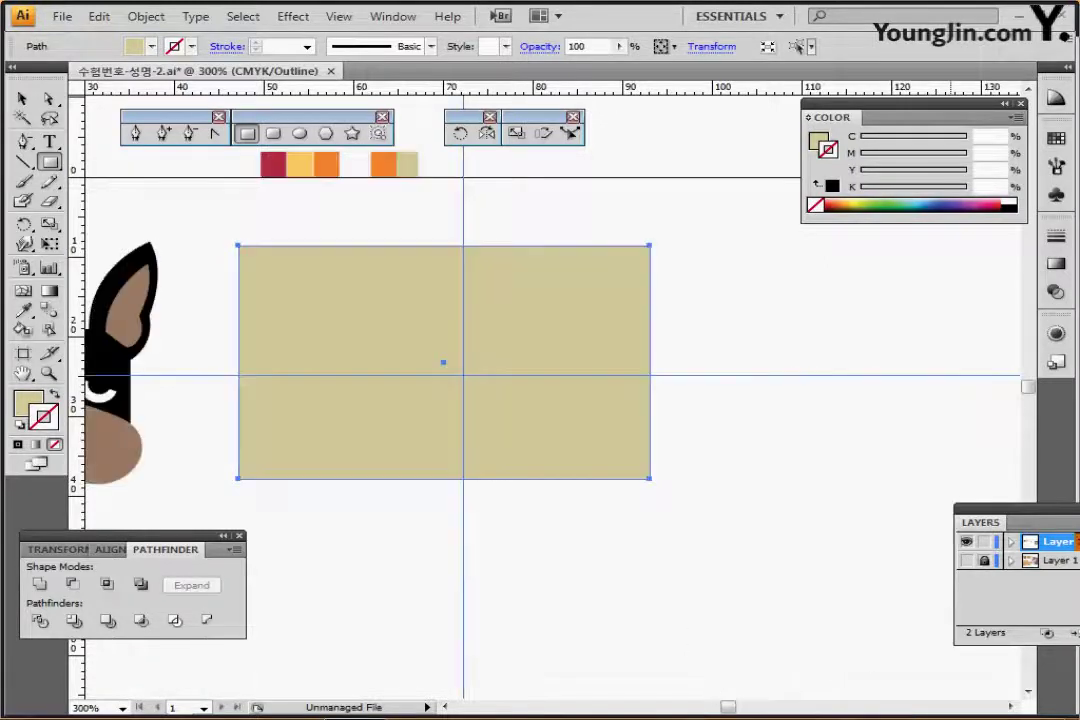
pyautogui.hotkey('ctrl', 'shift', '[')
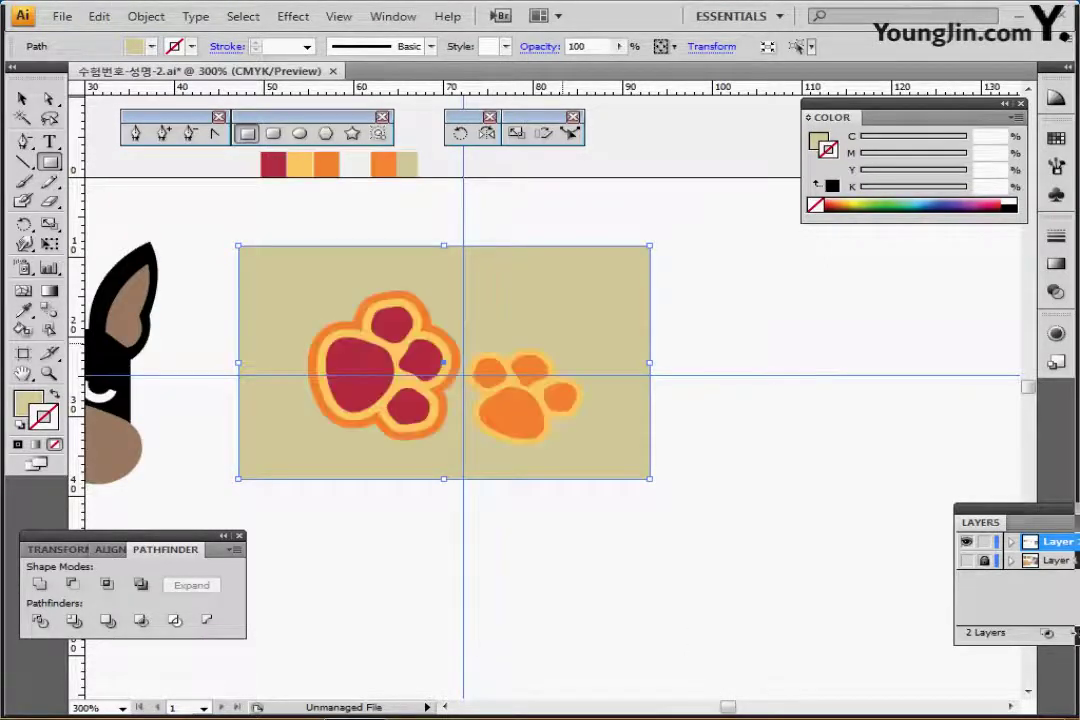
# - Move the "My Puppy" text from above the artboard onto the beige rectangle, just above the small paw
pyautogui.hotkey('ctrl', '-')
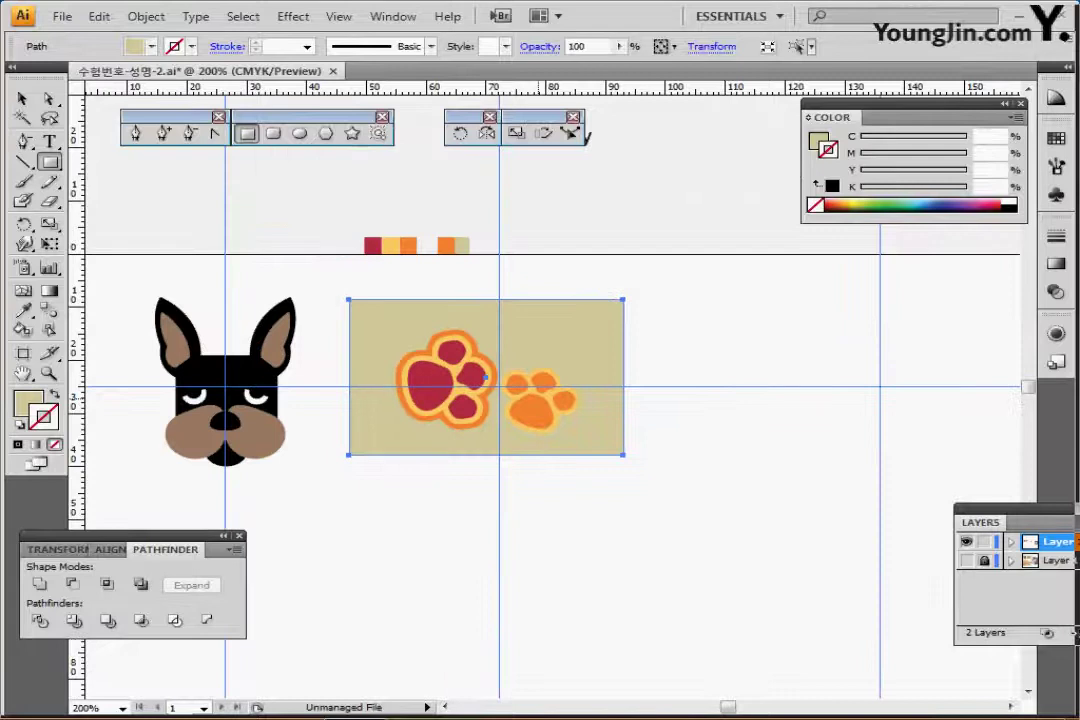
pyautogui.moveTo(587, 137); pyautogui.dragTo(559, 122)
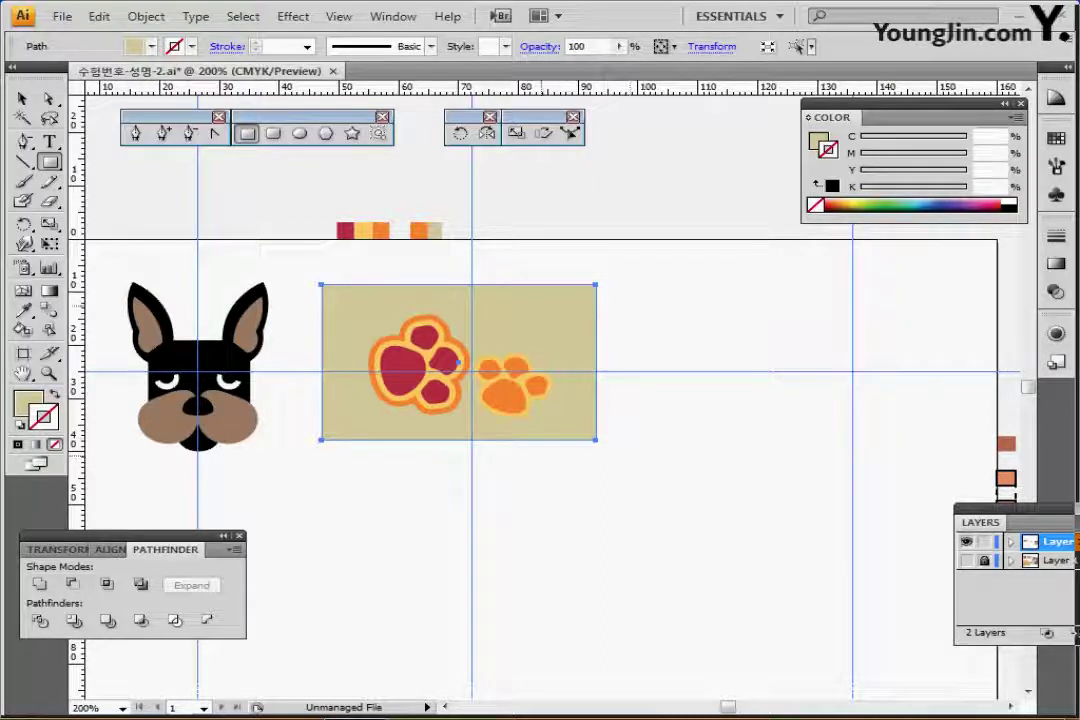
pyautogui.moveTo(536, 299); pyautogui.dragTo(513, 402)
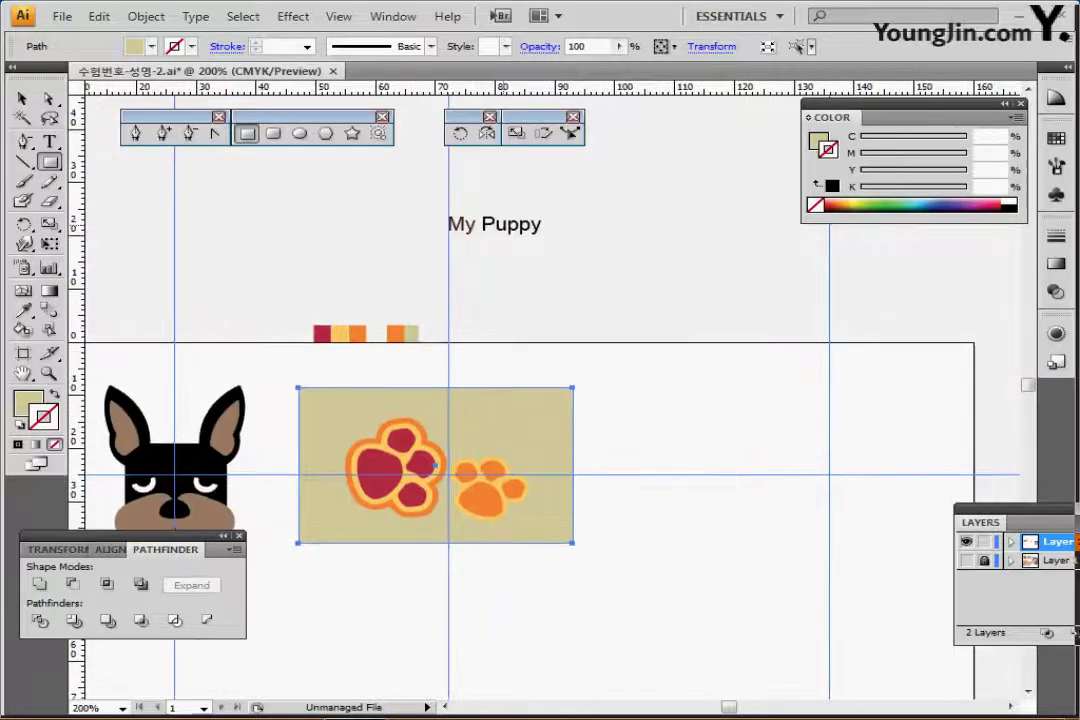
pyautogui.moveTo(496, 225); pyautogui.dragTo(495, 425)
pyautogui.keyDown('ctrl'); pyautogui.click(487, 474); pyautogui.keyUp('ctrl')
pyautogui.keyDown('ctrl'); pyautogui.click(530, 343); pyautogui.keyUp('ctrl')
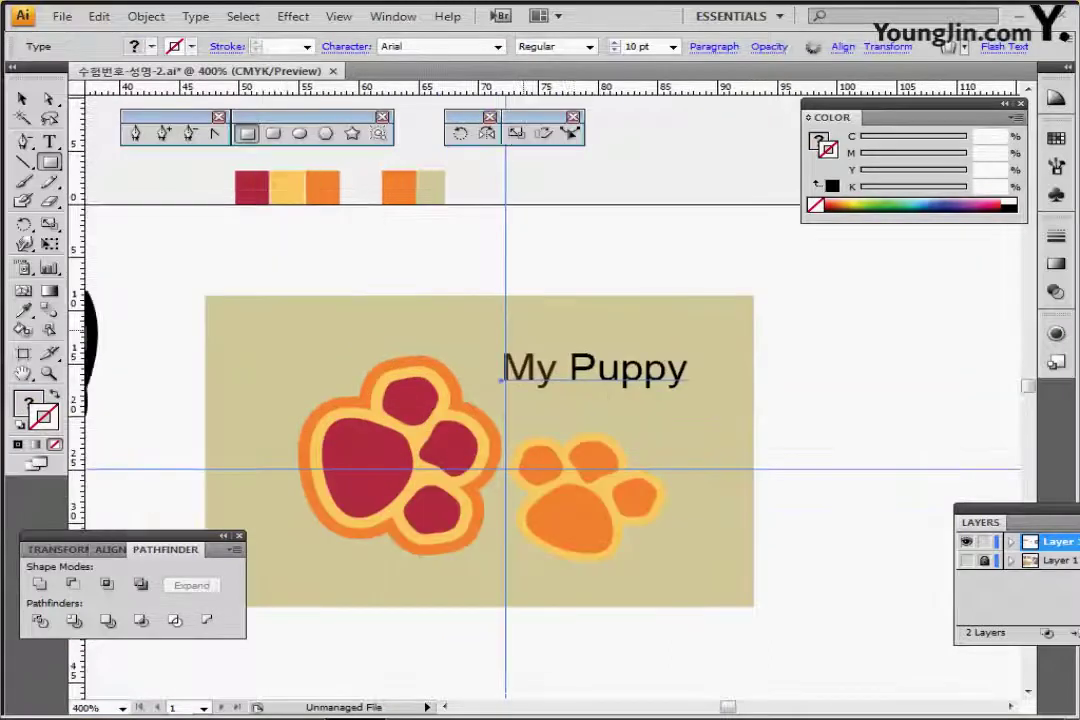
# - Select the word "My" in the label text to check its fill colour, and deselect it
pyautogui.scroll(-2, 540, 400)
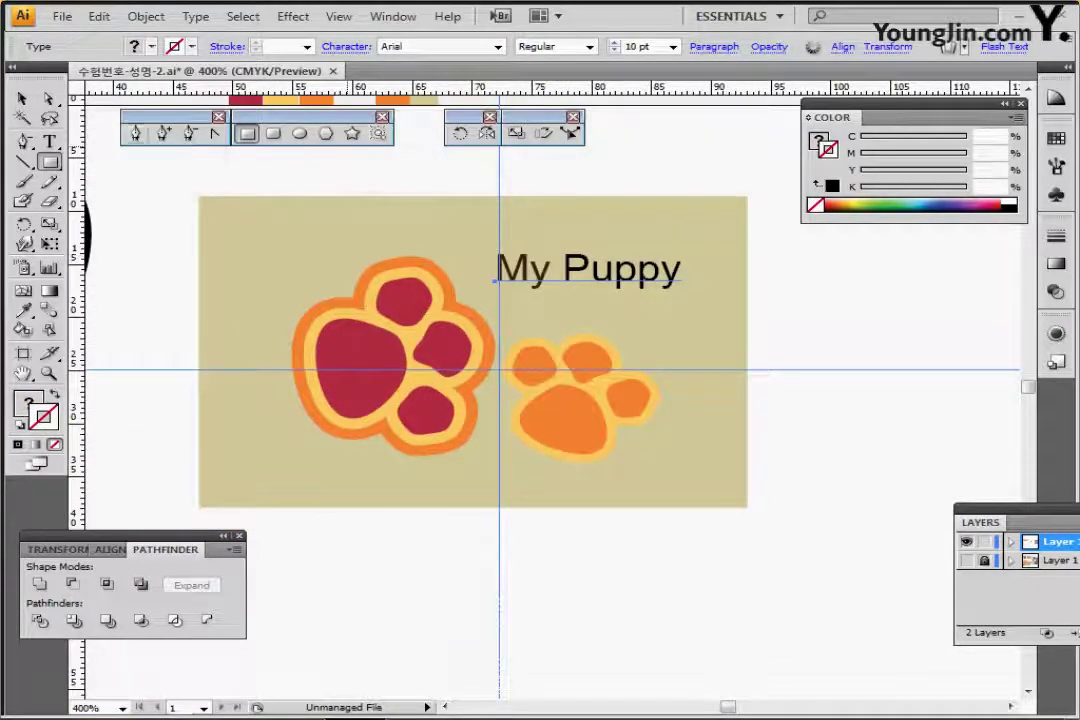
pyautogui.click(49, 142)
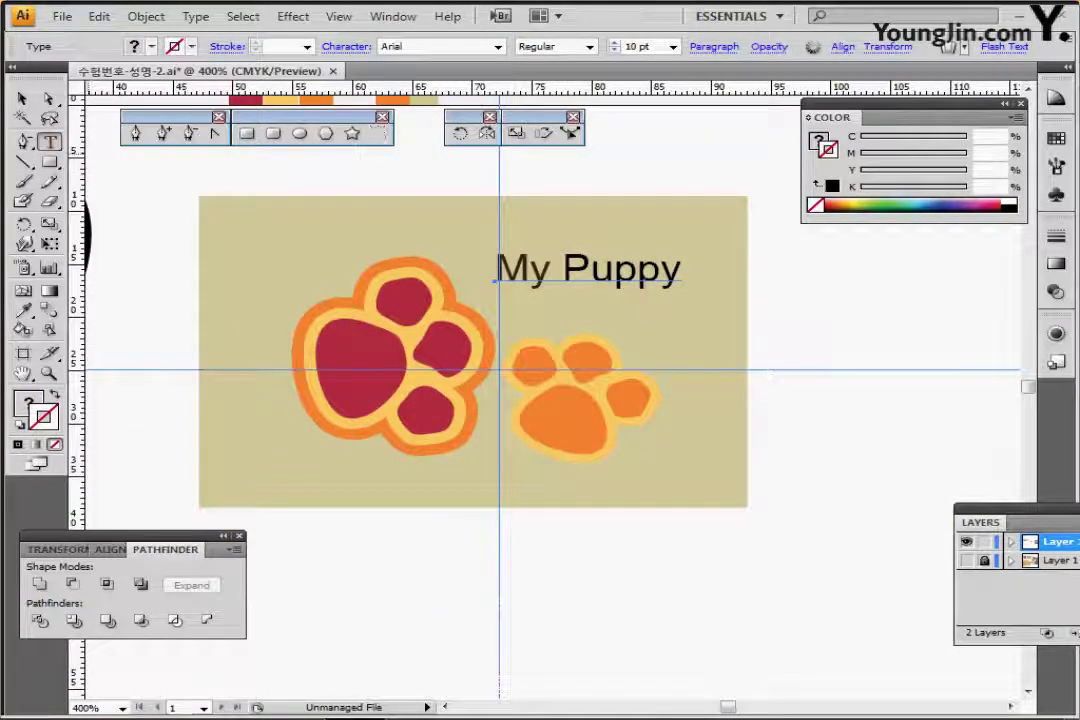
pyautogui.moveTo(496, 272); pyautogui.dragTo(563, 272)
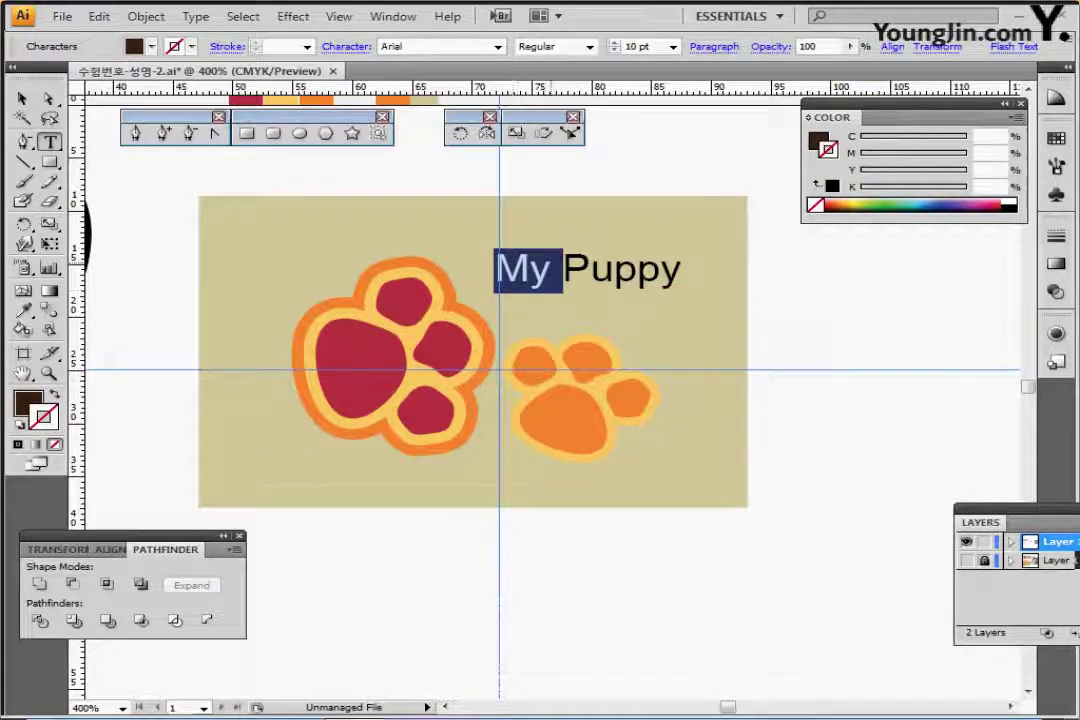
pyautogui.hotkey('ctrl', 'shift', 'a')
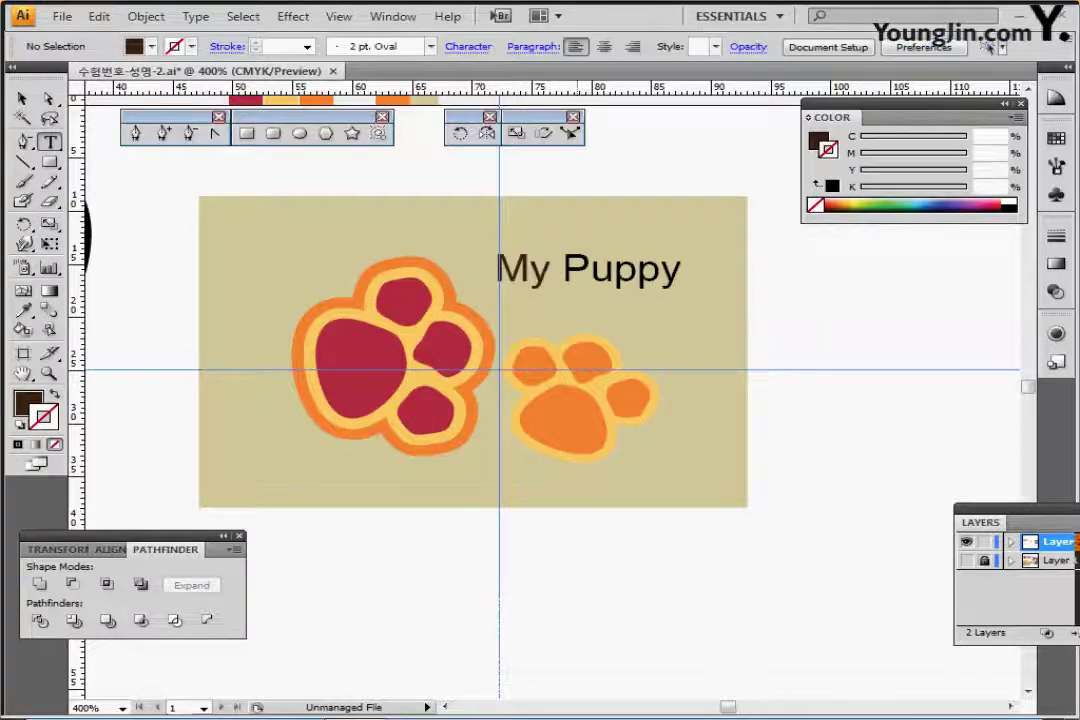
# - In outline view, shift the "My Puppy" text slightly down and right onto its counterpart in the reference drawing
pyautogui.hotkey('ctrl', '-')
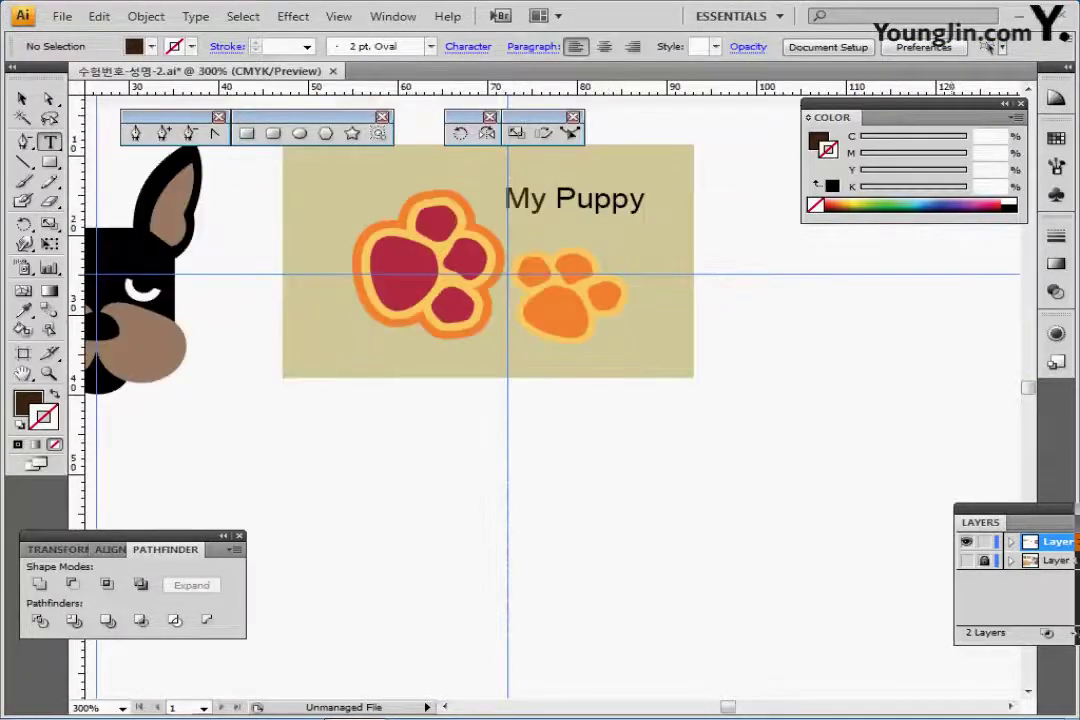
pyautogui.hotkey('ctrl', 'y')
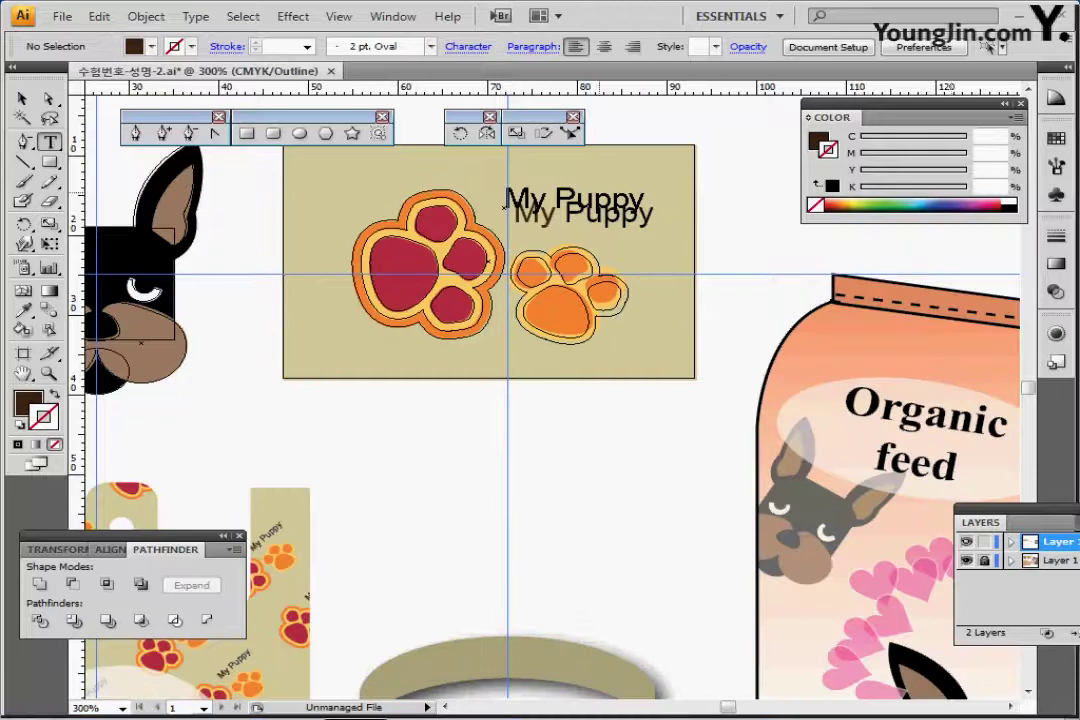
pyautogui.click(505, 205)
pyautogui.hotkey('ctrl', 'a')
pyautogui.moveTo(605, 206); pyautogui.dragTo(610, 213)
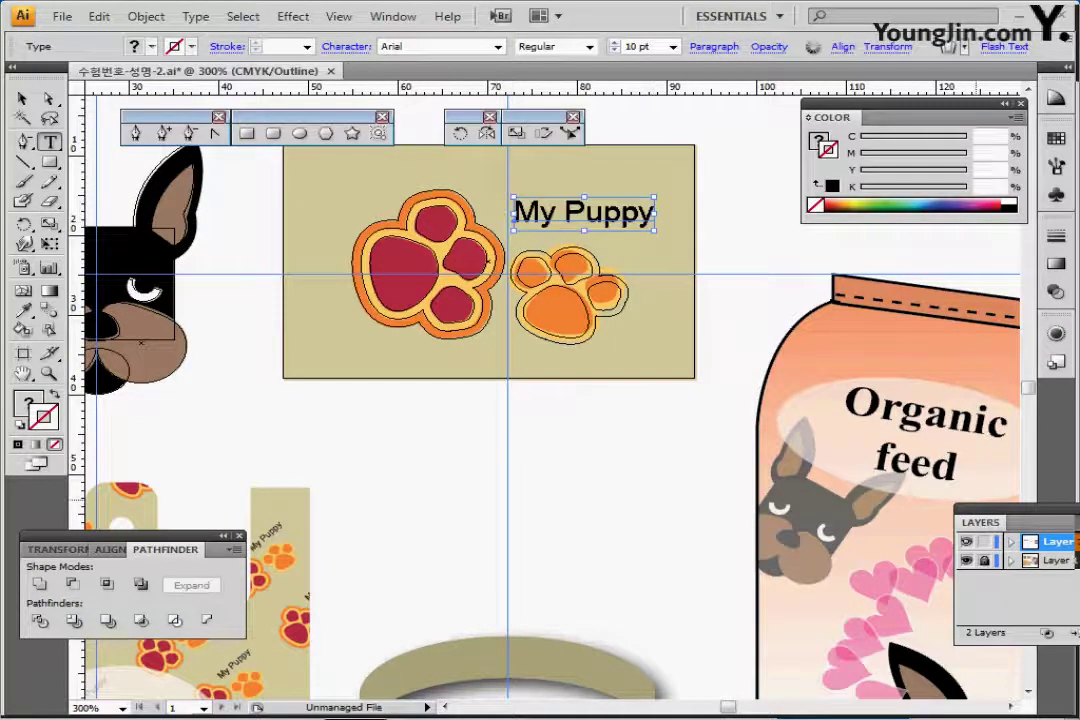
pyautogui.hotkey('ctrl', 'y')
pyautogui.hotkey('ctrl', 'y')
# - Select the beige rectangle with both paws and the "My Puppy" text, and open the pattern definition for them
pyautogui.keyDown('ctrl'); pyautogui.keyDown('alt'); pyautogui.click(532, 366); pyautogui.keyUp('alt'); pyautogui.keyUp('ctrl')
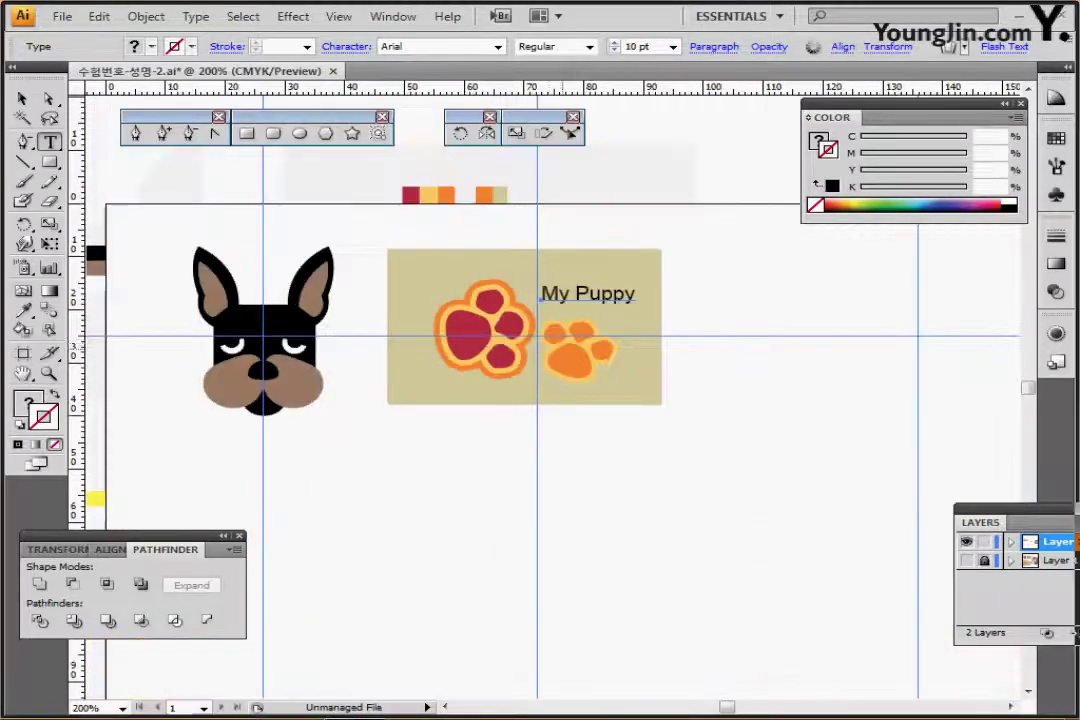
pyautogui.moveTo(547, 347); pyautogui.dragTo(510, 337)
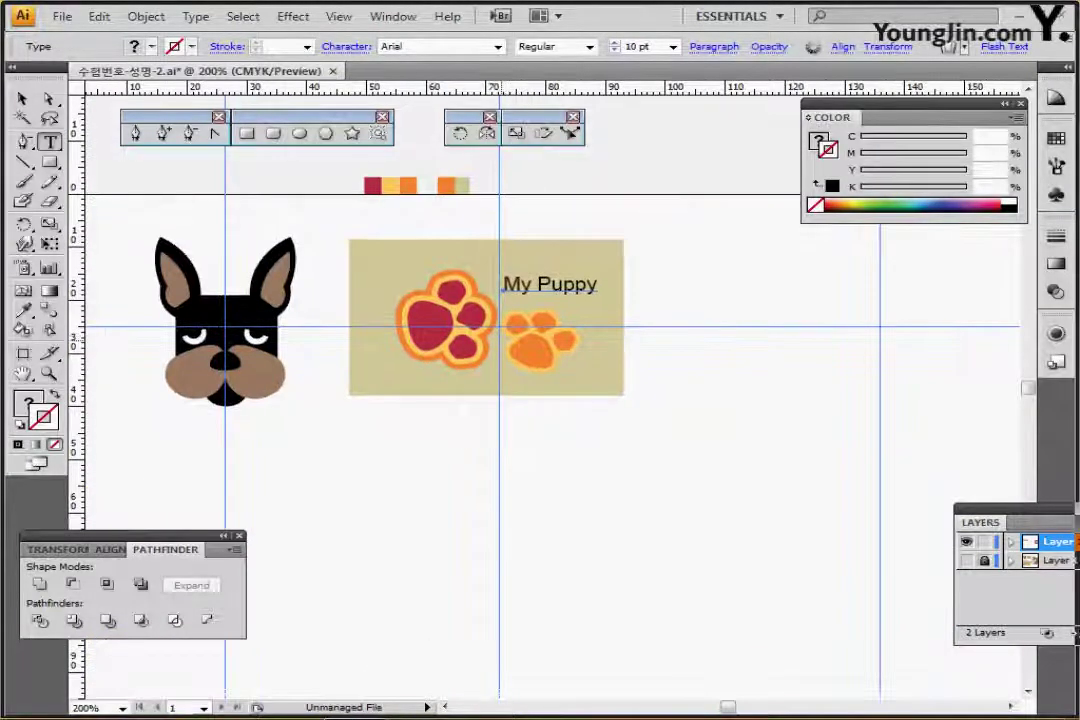
pyautogui.press('Escape')
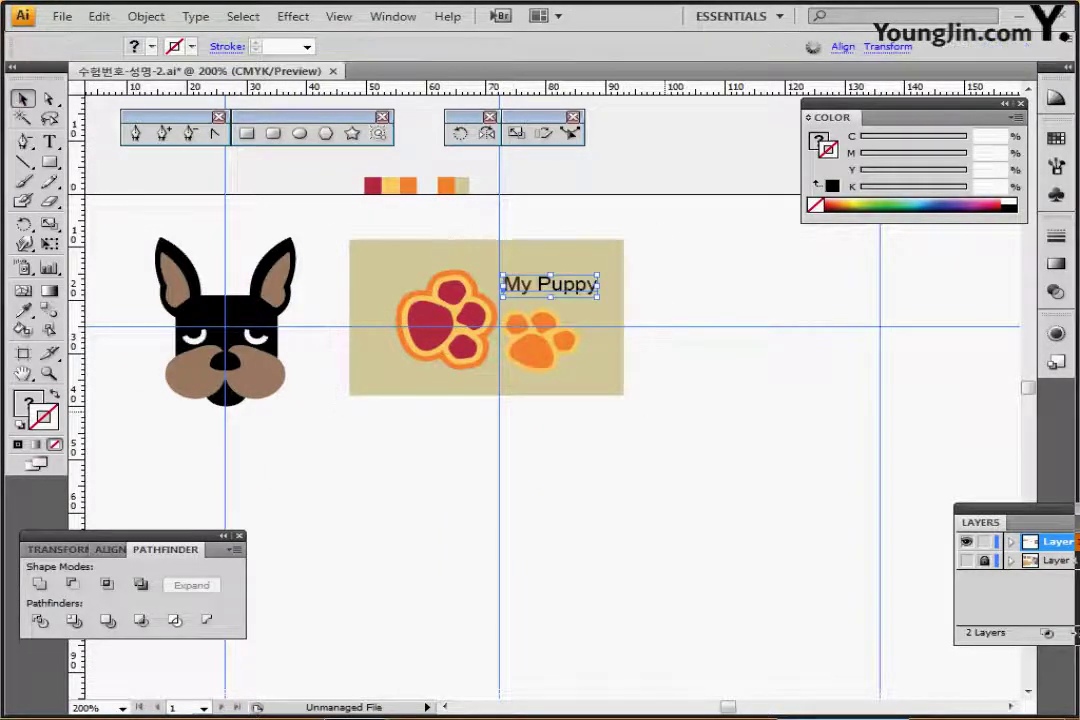
pyautogui.hotkey('ctrl', 'a')
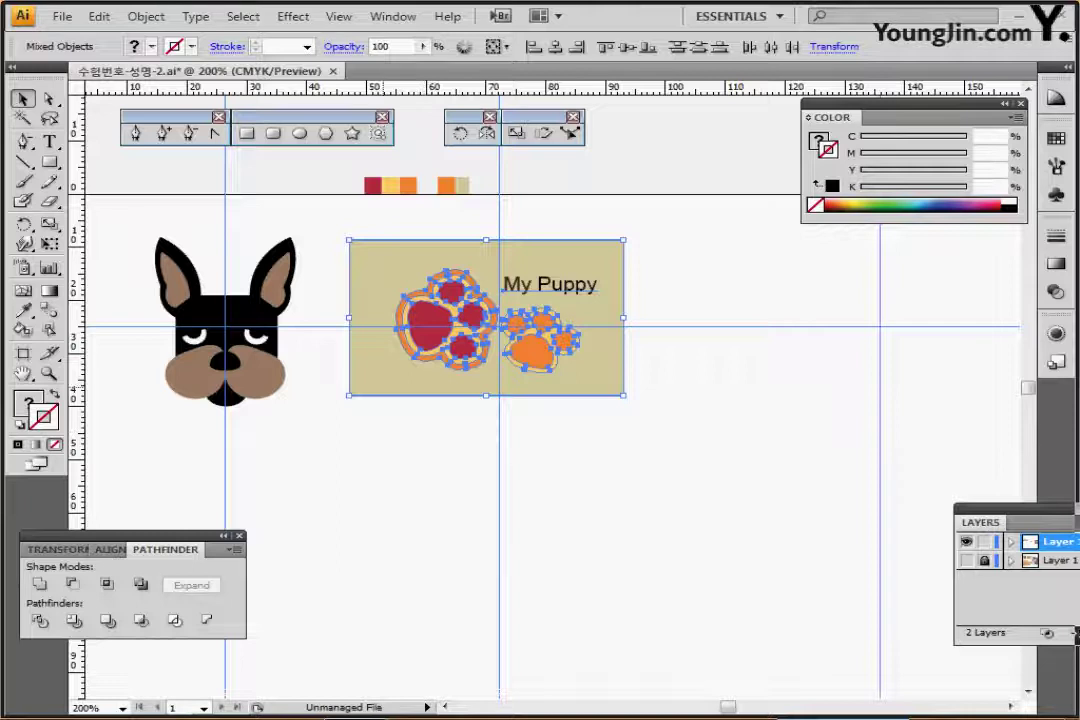
pyautogui.click(99, 16)
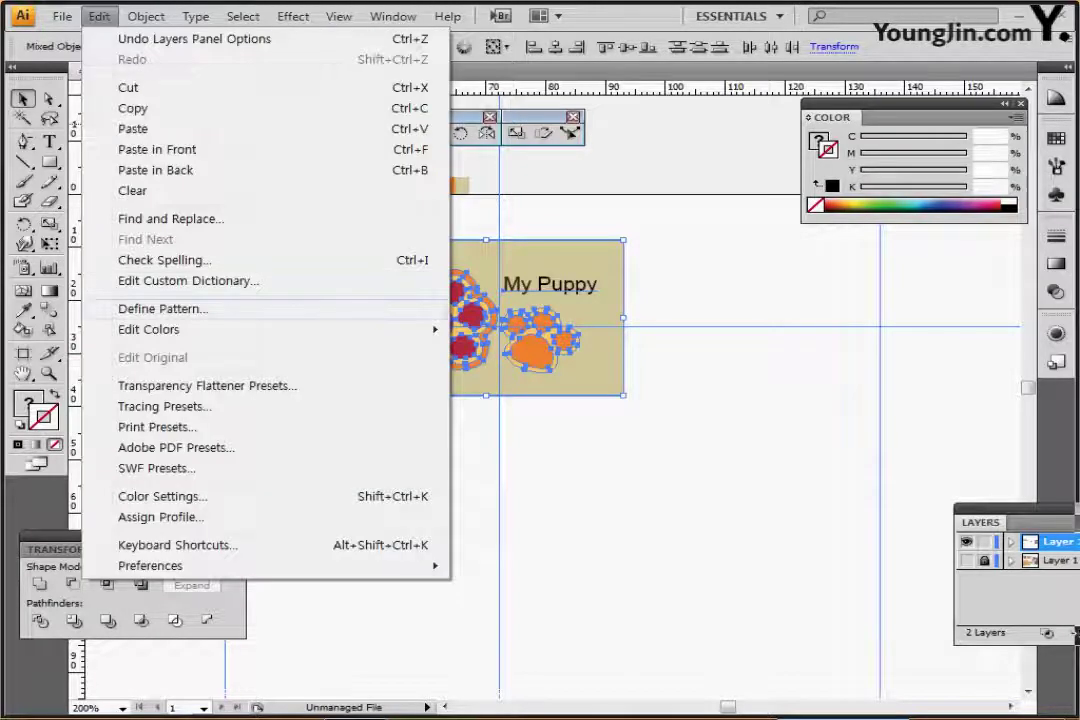
pyautogui.press('Return')
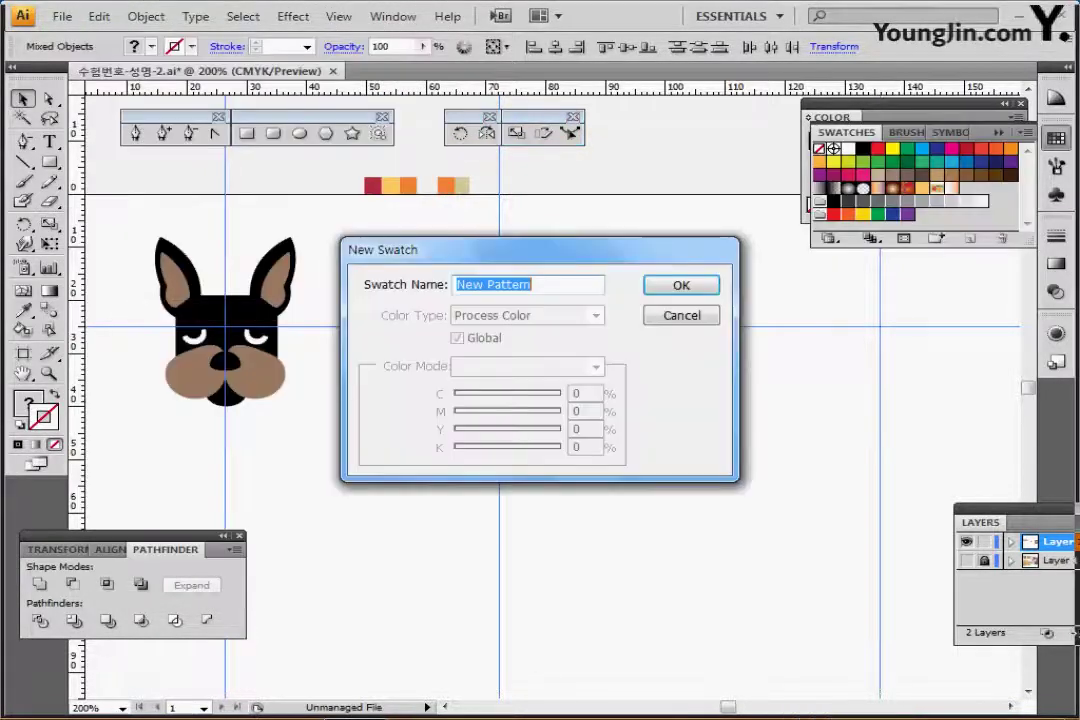
# - Name the new pattern swatch "발가락", create it and deselect the artwork
pyautogui.write('밝ㅏ락')
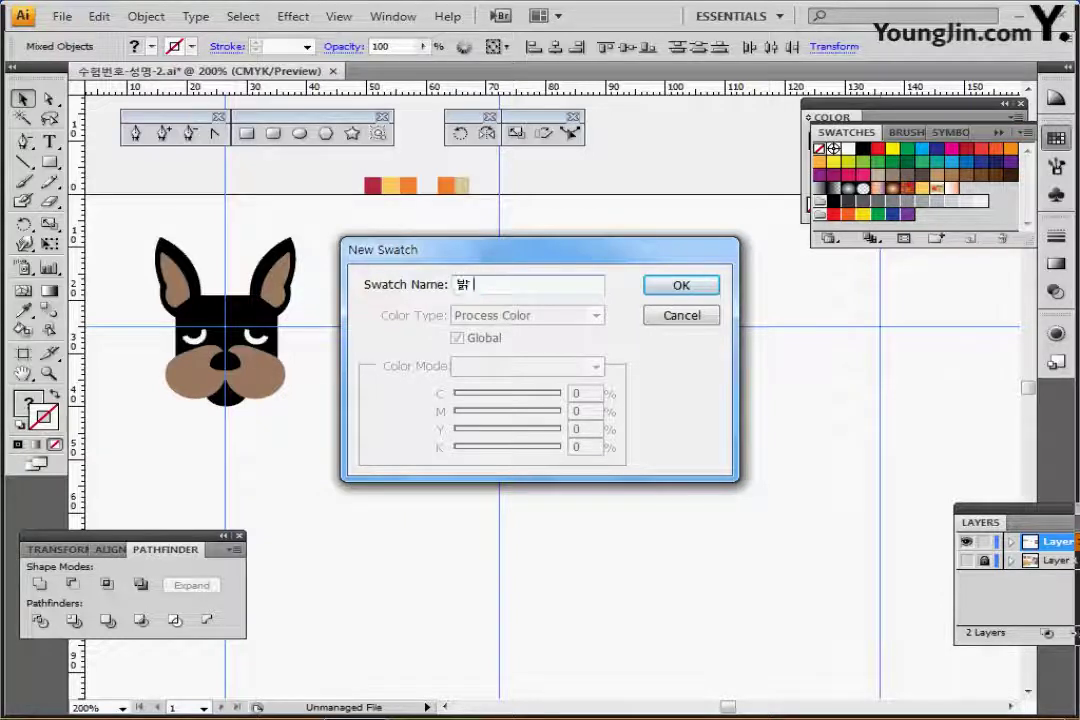
pyautogui.press('BackSpace')
pyautogui.press('BackSpace')
pyautogui.press('BackSpace')
pyautogui.press('BackSpace')
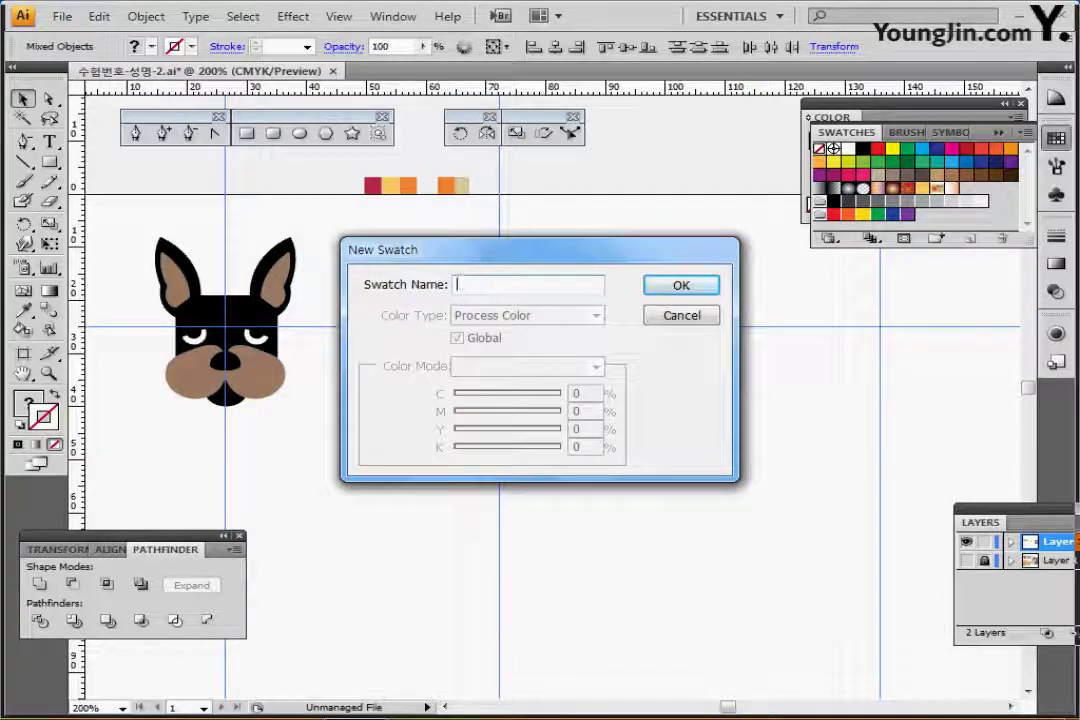
pyautogui.write('밝가')
pyautogui.write('락')
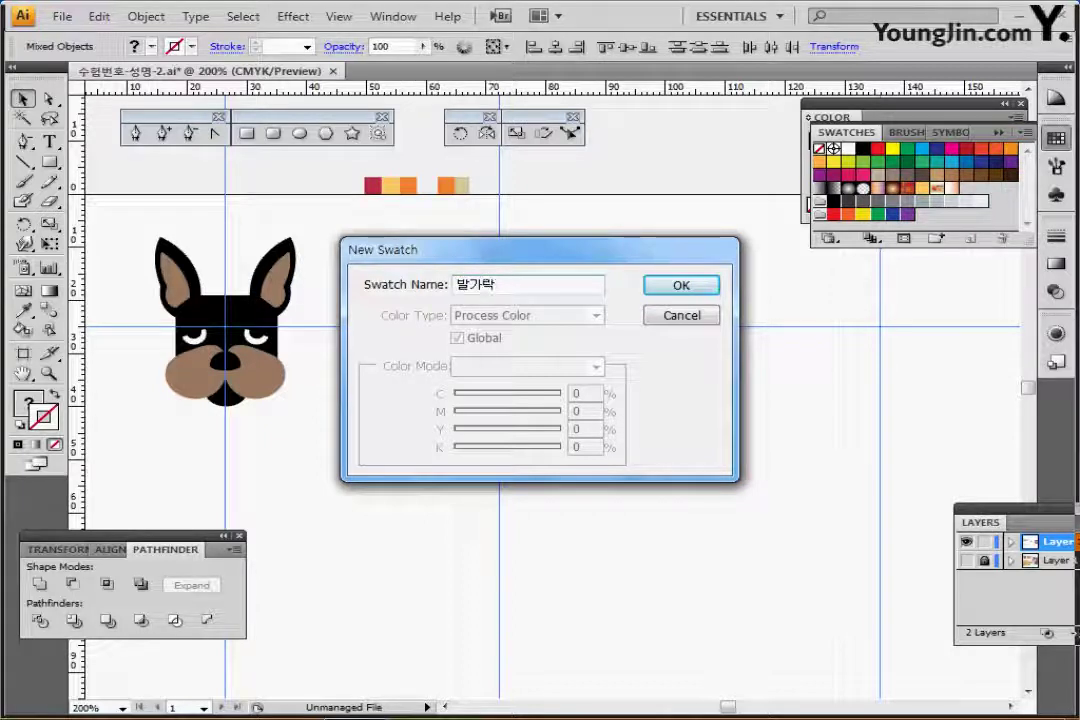
pyautogui.press('Return')
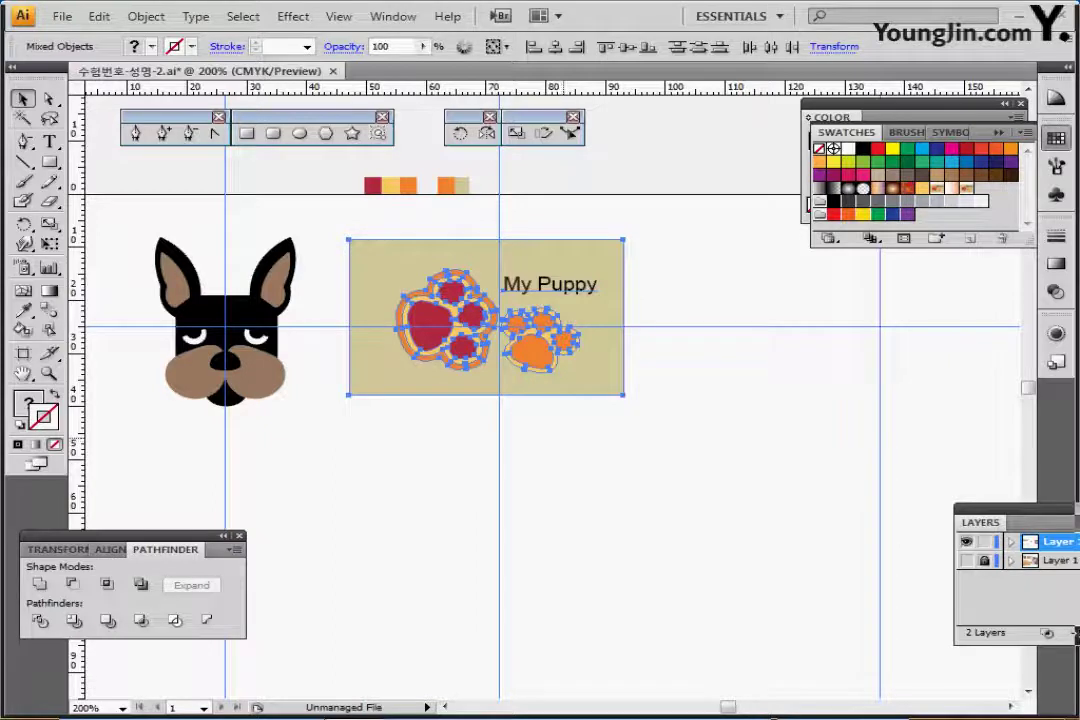
pyautogui.hotkey('ctrl', 'shift', 'a')
# - Create a 42 × 55 mm rectangle with the default white fill and black stroke in the empty area below the dog's head
pyautogui.moveTo(518, 456); pyautogui.dragTo(577, 241)
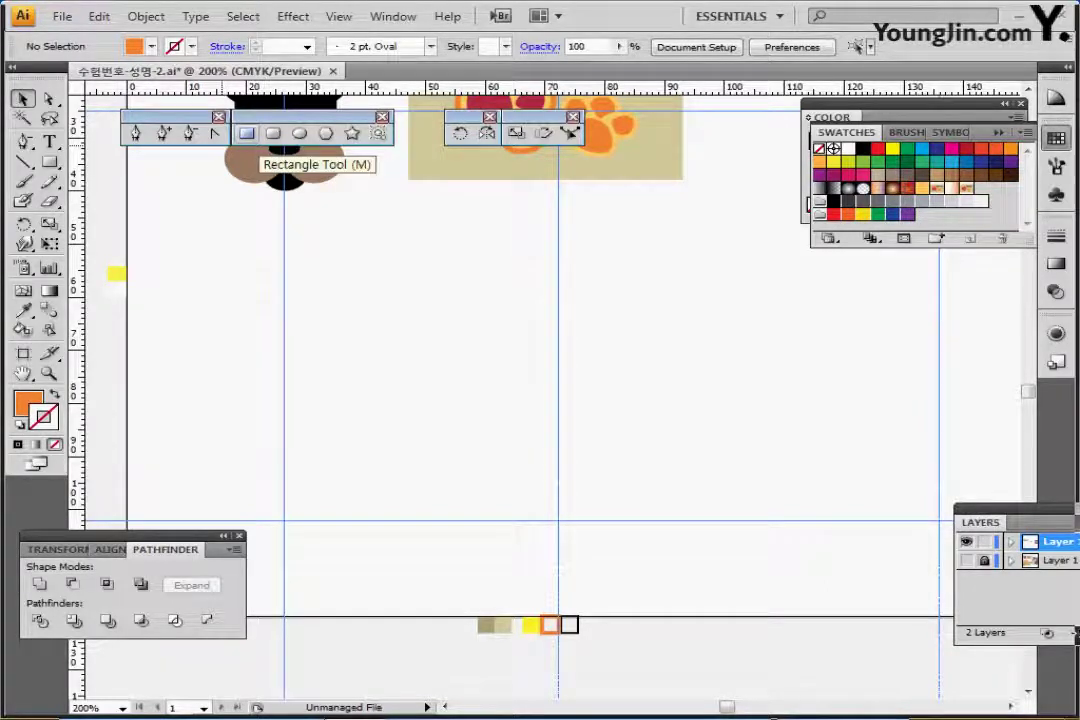
pyautogui.click(246, 133)
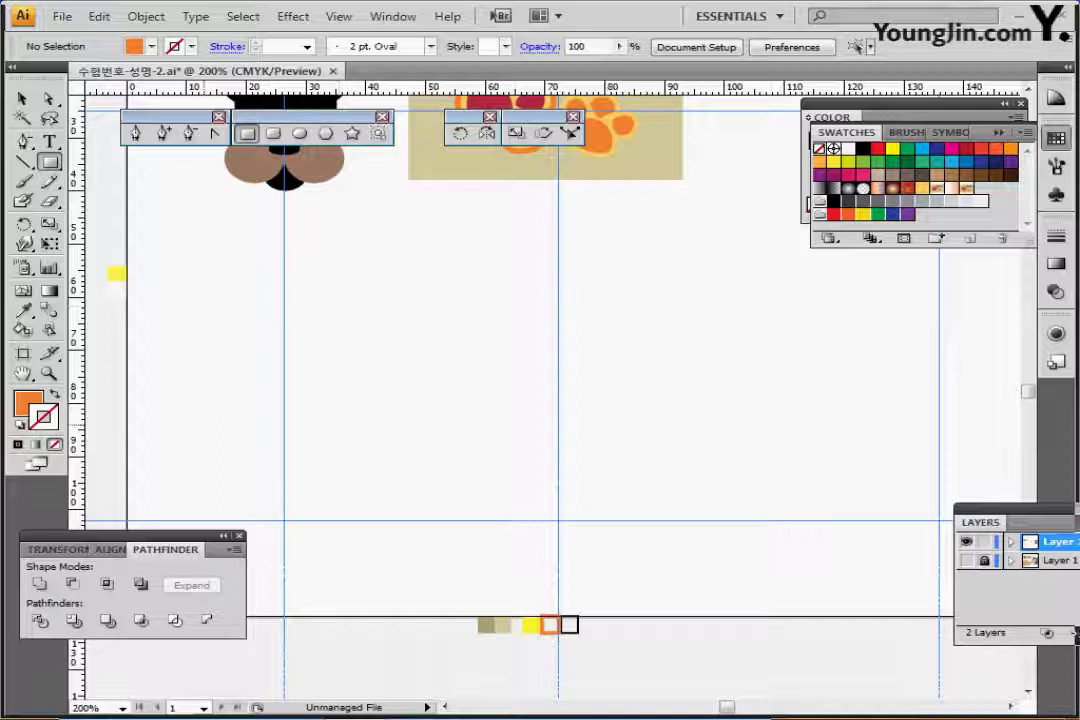
pyautogui.press('d')
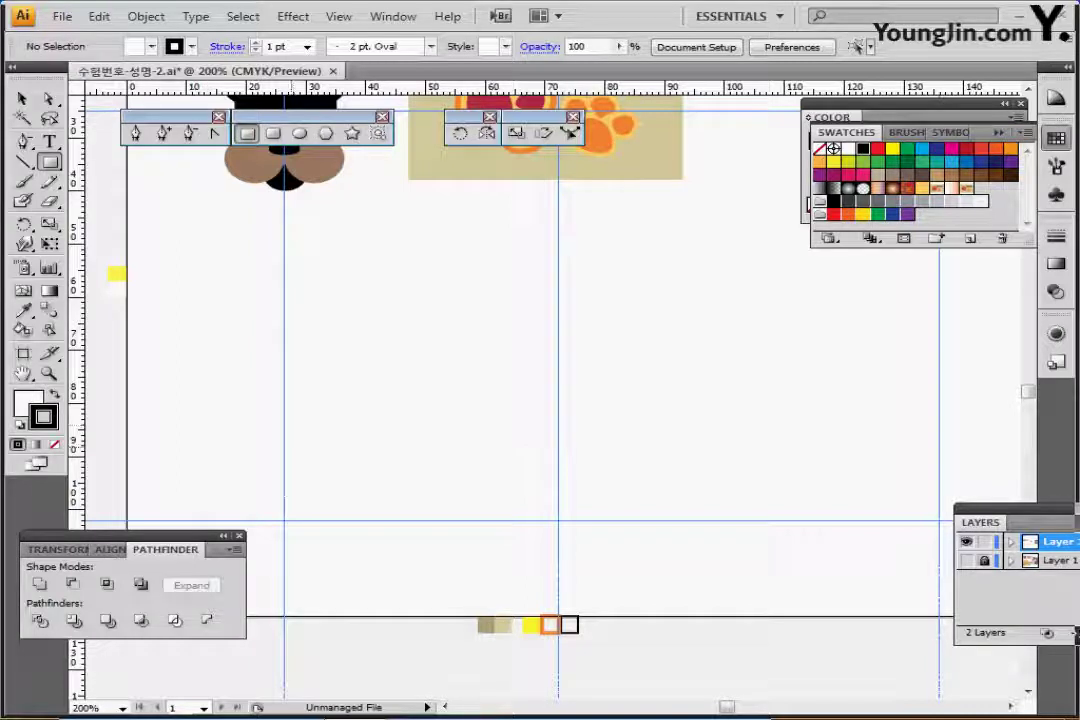
pyautogui.click(293, 418)
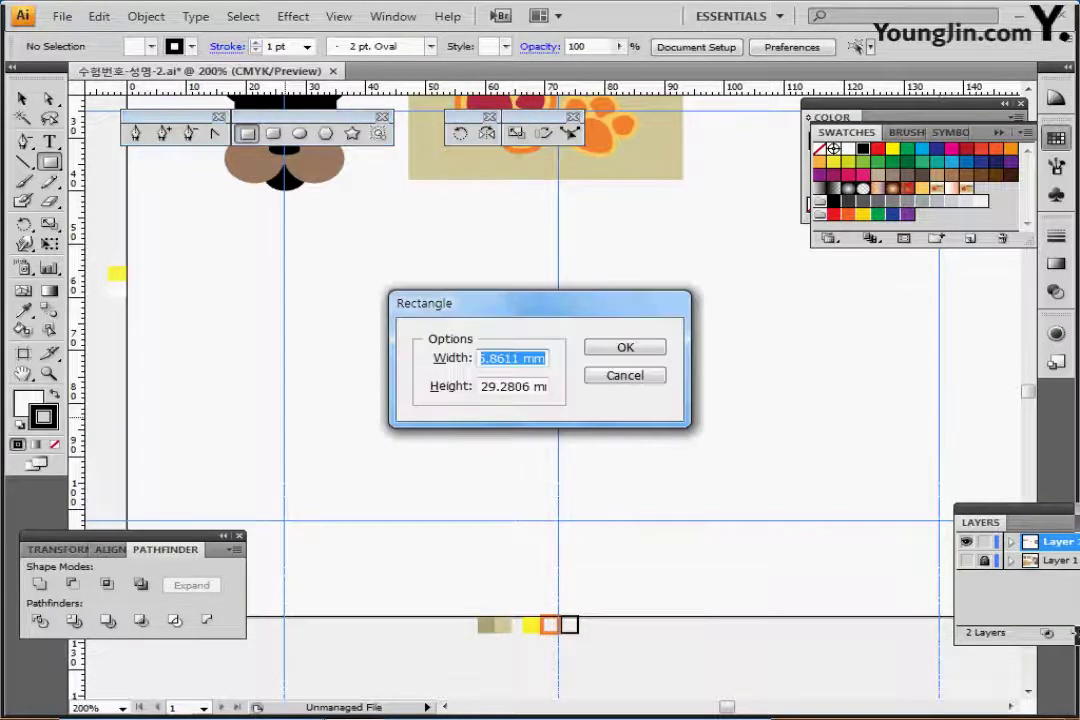
pyautogui.write('42')
pyautogui.press('Tab')
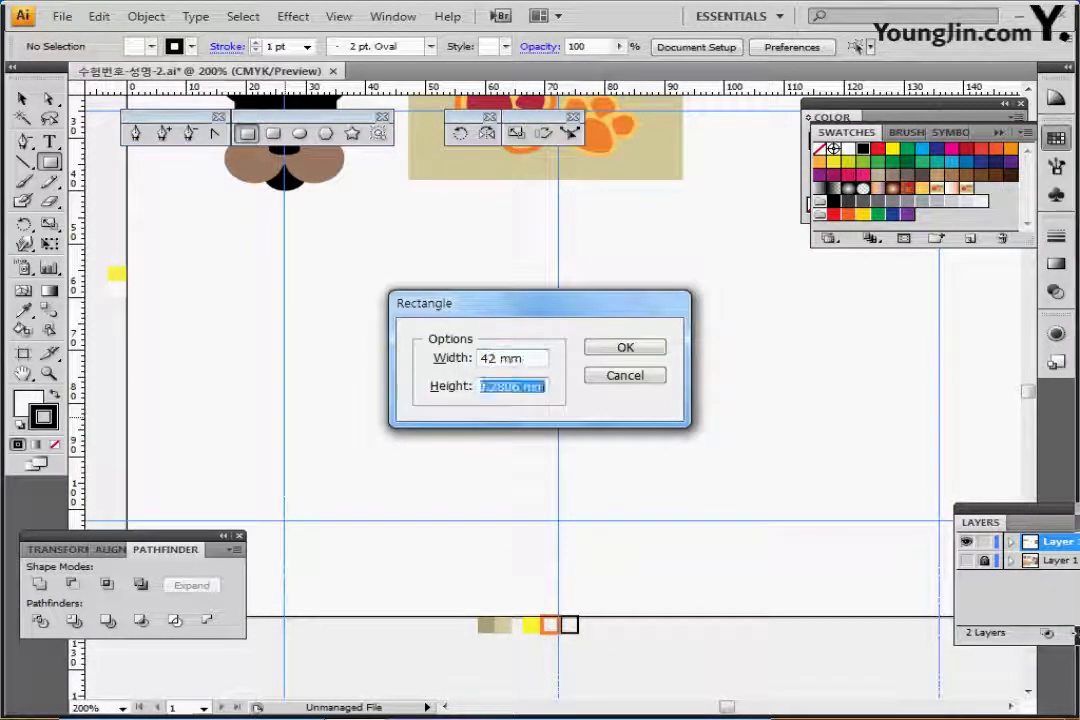
pyautogui.write('55')
pyautogui.press('Return')
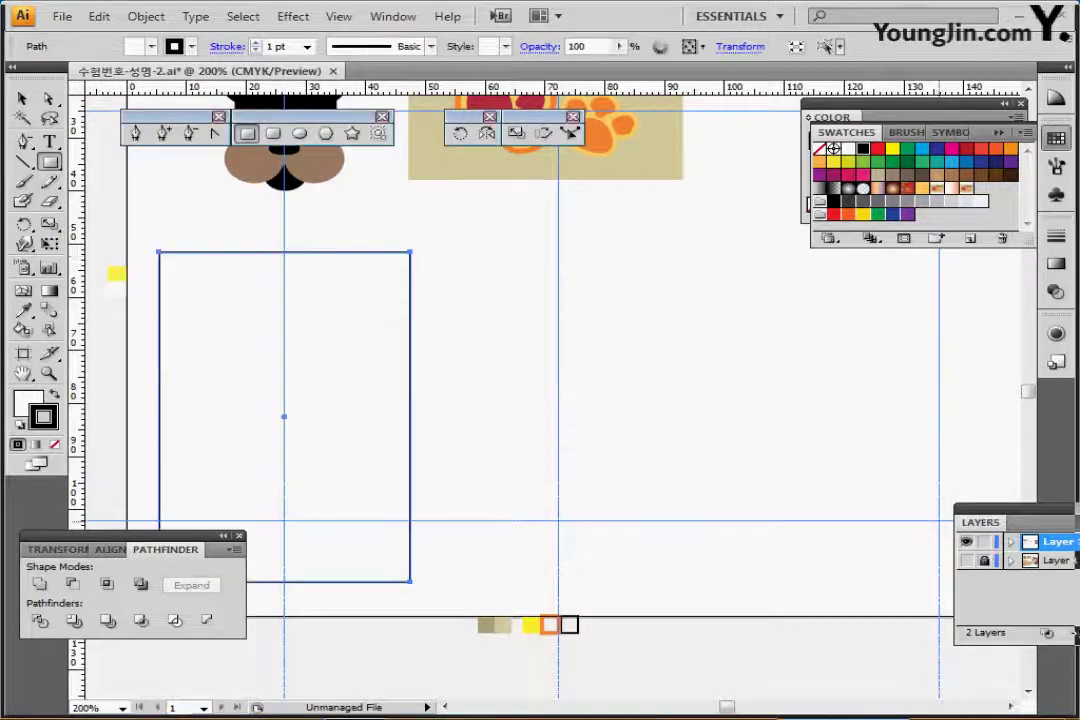
# - In outline view, move the rectangle right onto the bag body in the reference drawing, return to preview and save the document
pyautogui.hotkey('ctrl', 'y')
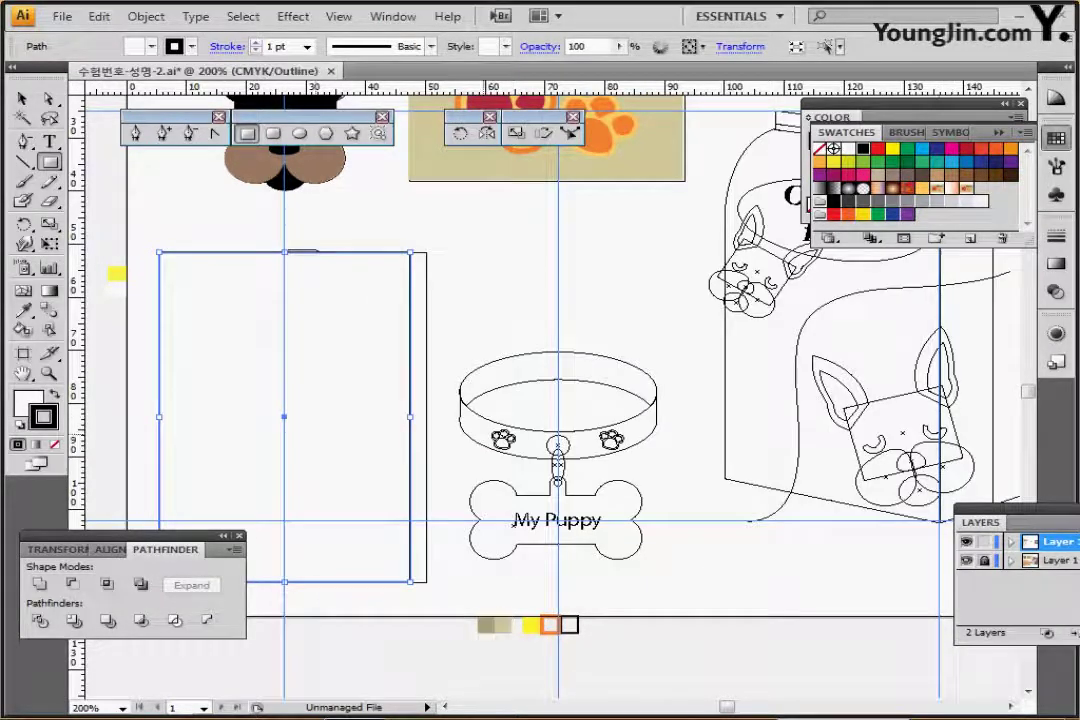
pyautogui.moveTo(284, 416); pyautogui.dragTo(301, 417)
pyautogui.hotkey('ctrl', 'y')
pyautogui.hotkey('ctrl', 'y')
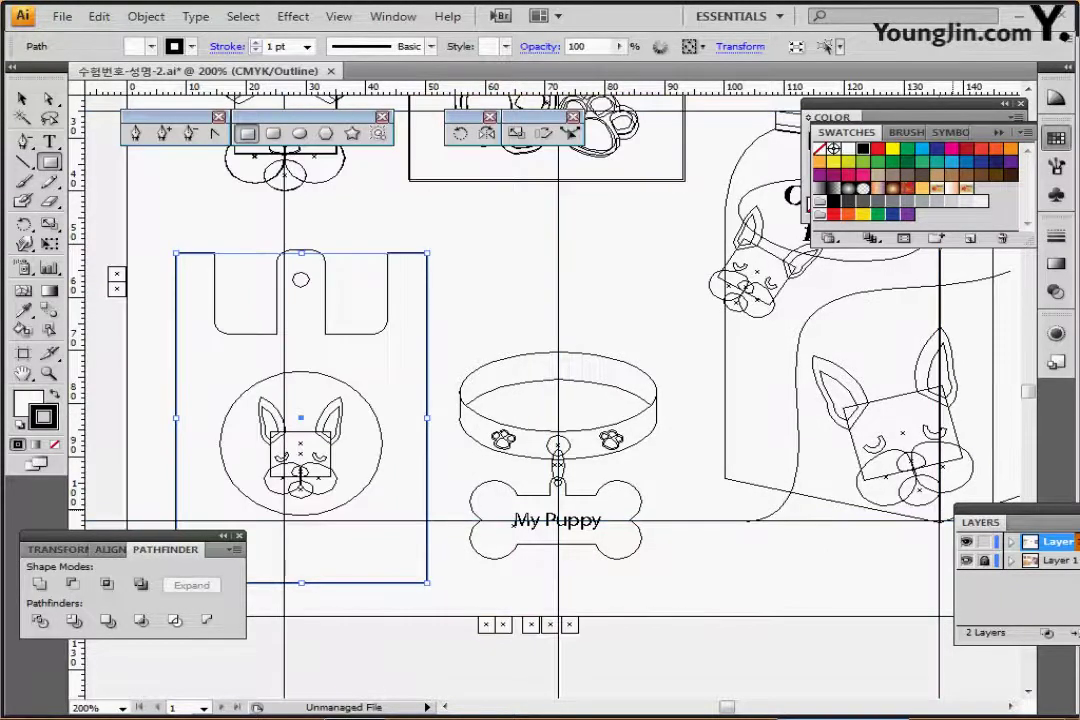
pyautogui.hotkey('ctrl', 'y')
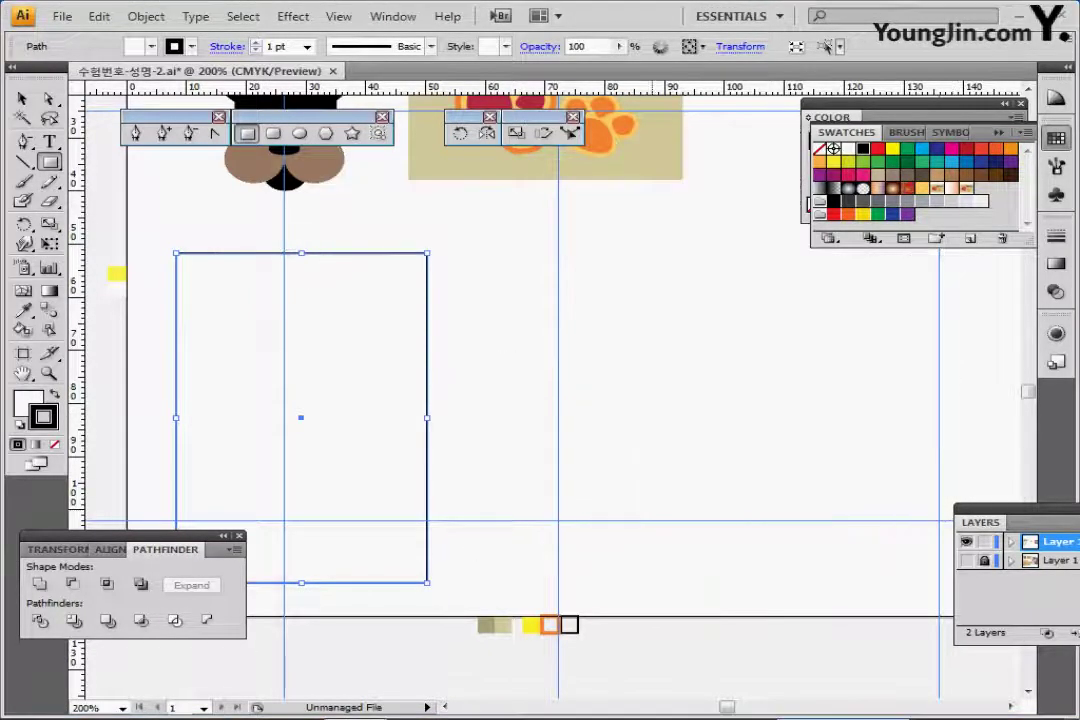
pyautogui.moveTo(302, 417); pyautogui.dragTo(458, 408)
pyautogui.hotkey('ctrl', 's')
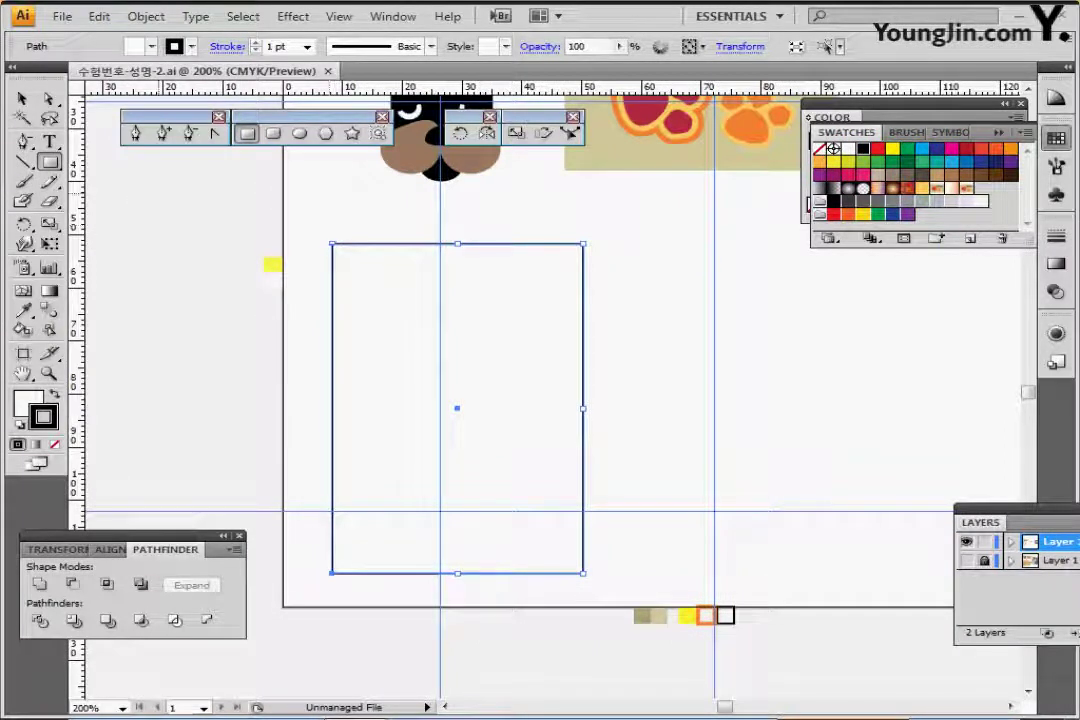
# - With the reference layer shown, draw a rounded rectangle about 29 × 20 mm over the bag's top cutouts, extending above its upper edge
pyautogui.click(273, 133)
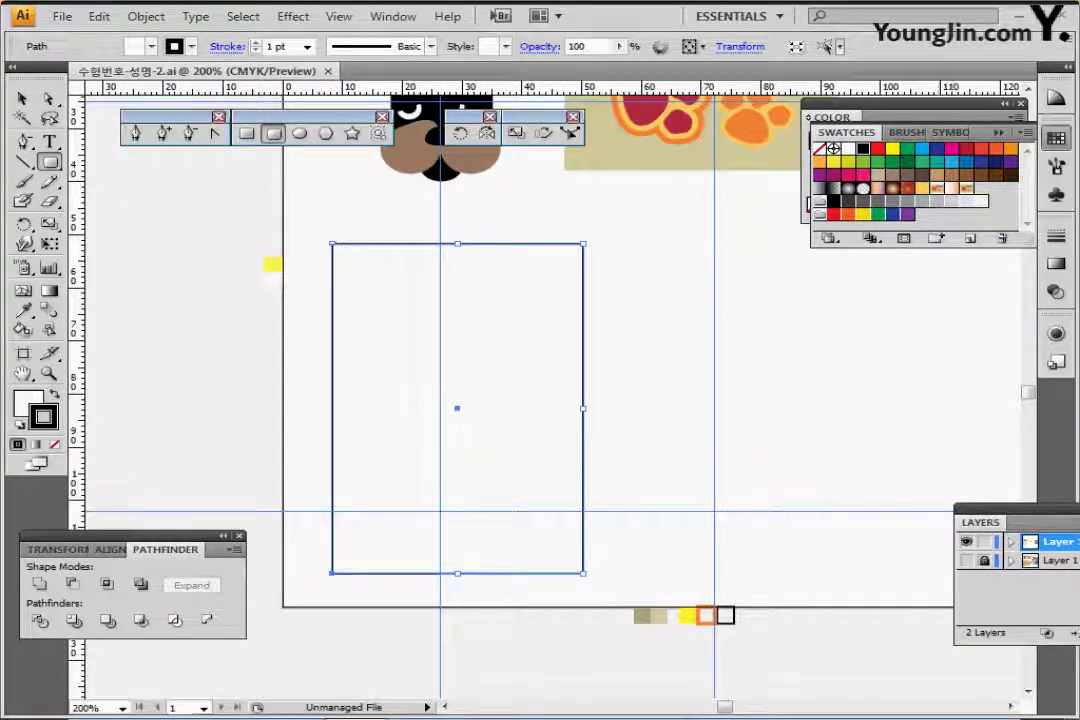
pyautogui.click(966, 560)
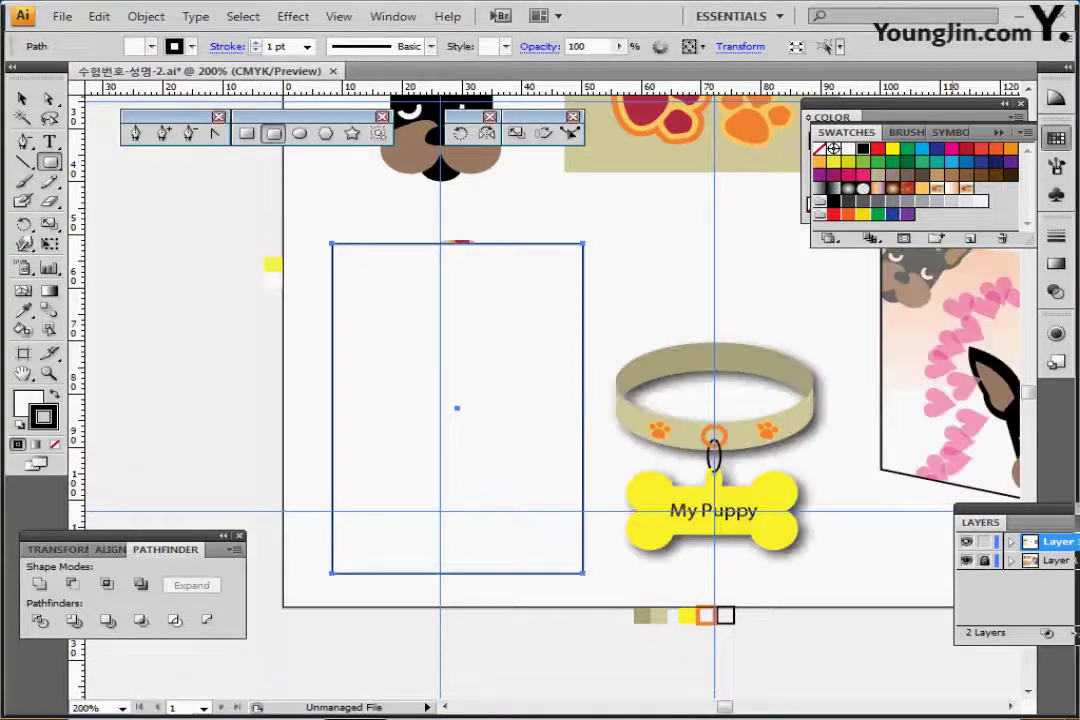
pyautogui.keyDown('ctrl'); pyautogui.click(966, 541); pyautogui.keyUp('ctrl')
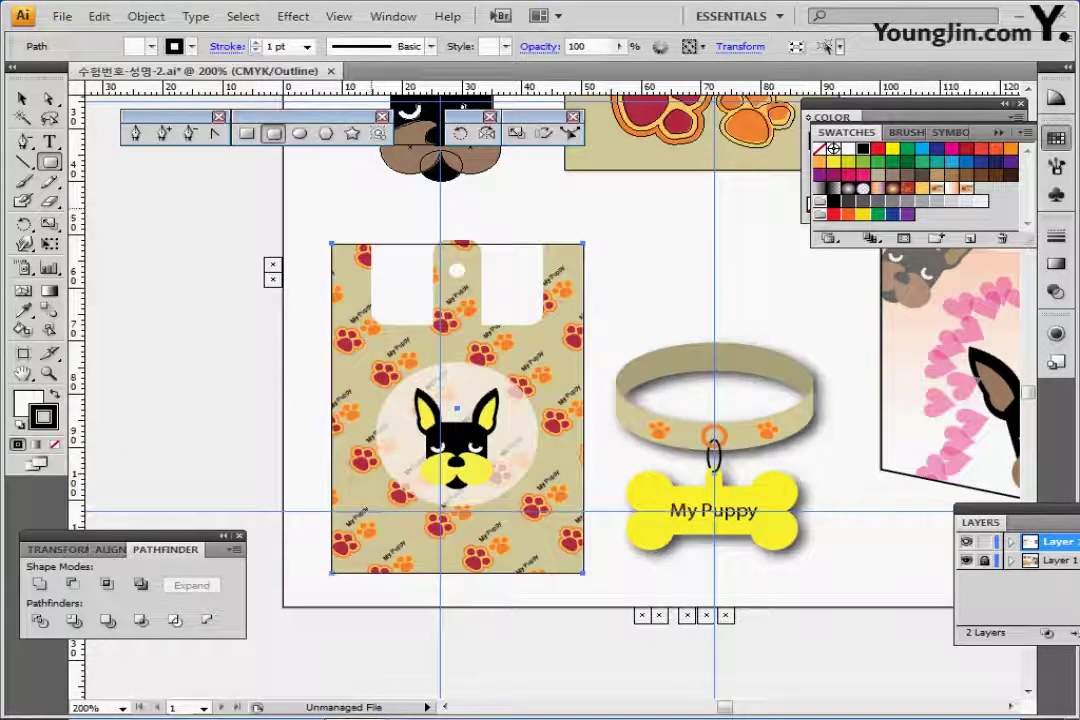
pyautogui.moveTo(371, 208); pyautogui.dragTo(544, 325)
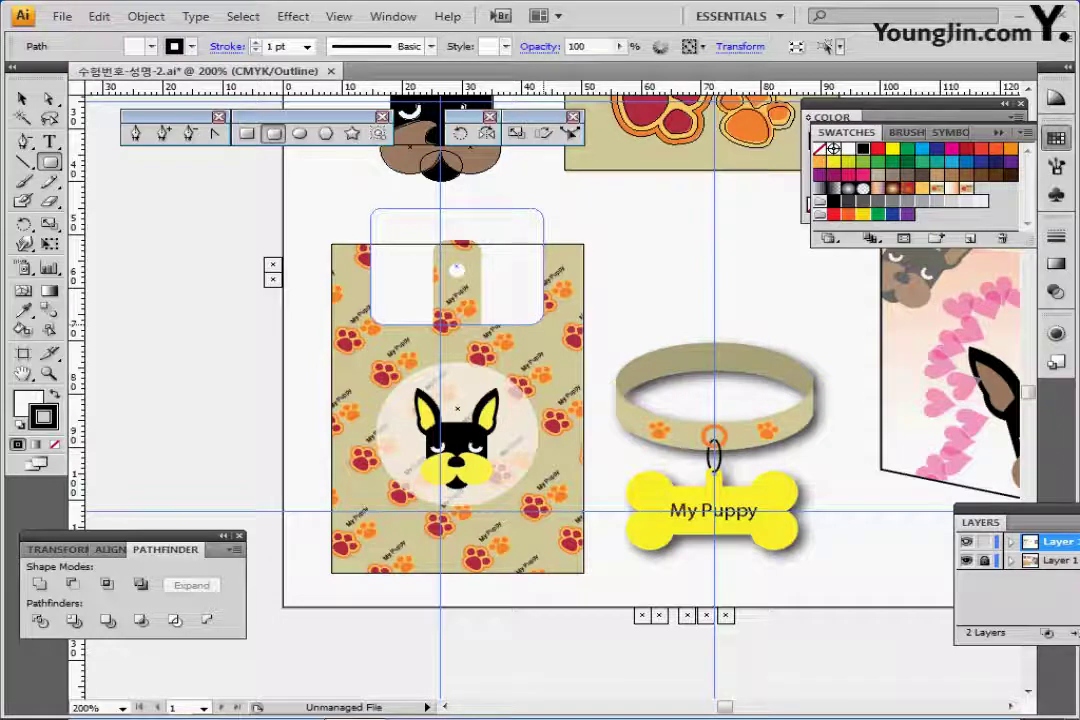
pyautogui.moveTo(544, 324); pyautogui.dragTo(544, 324)
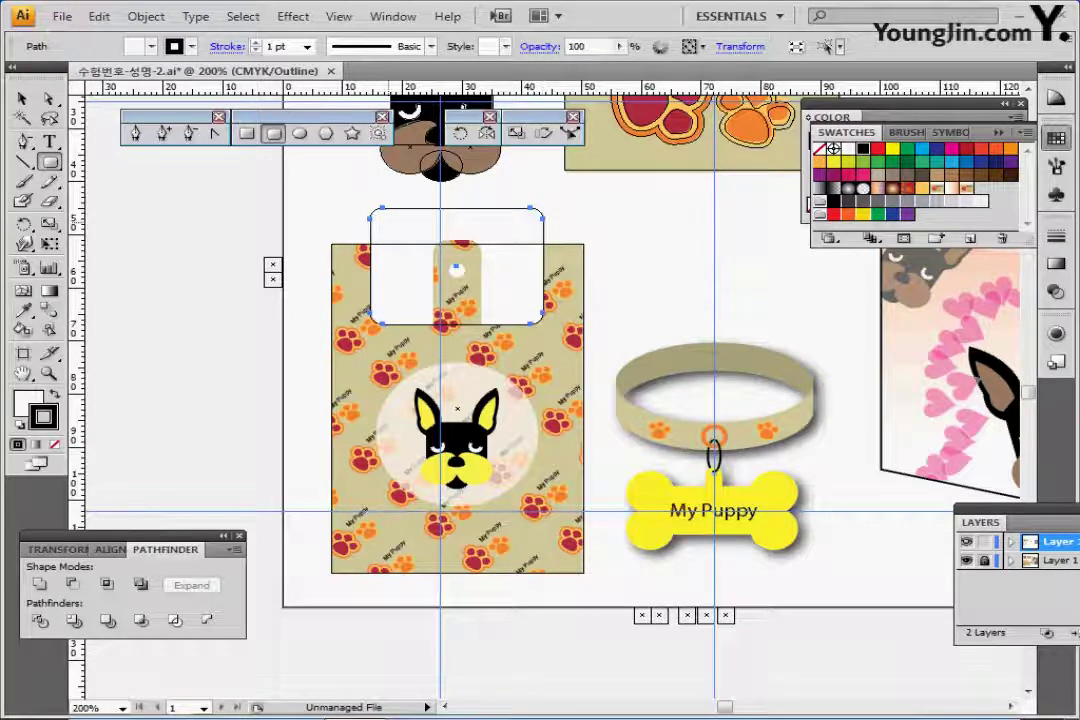
# - Draw a narrow rounded rectangle about 8 × 19 mm over the bag's central tab and return to preview
pyautogui.moveTo(432, 241); pyautogui.dragTo(483, 349)
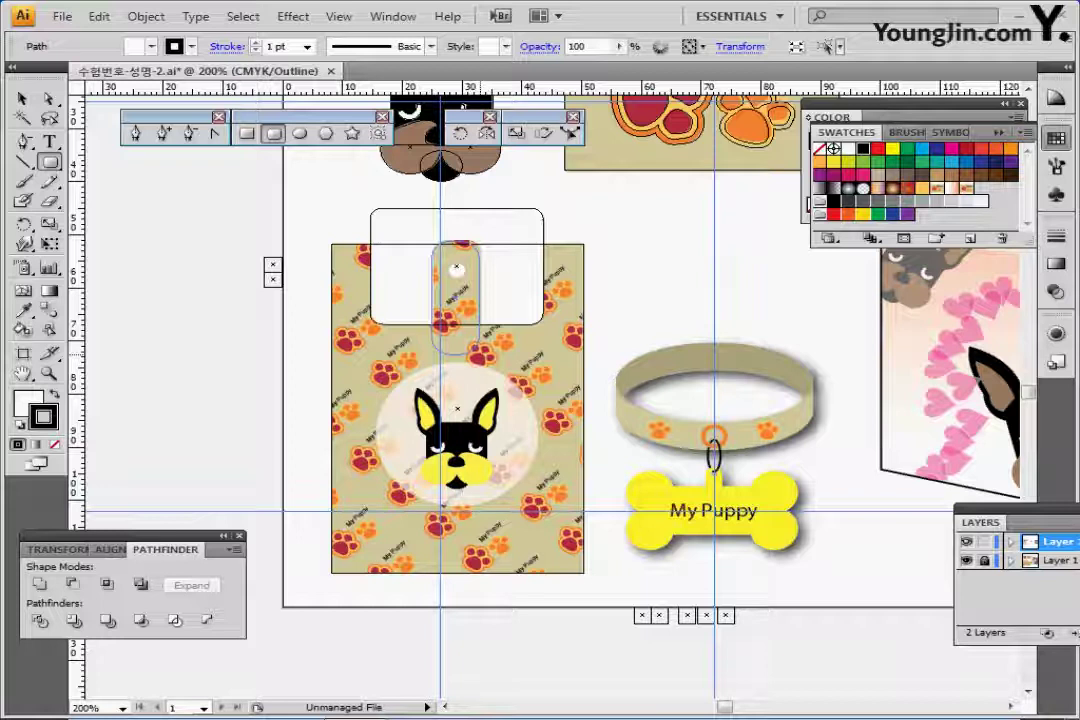
pyautogui.moveTo(480, 355); pyautogui.dragTo(480, 354)
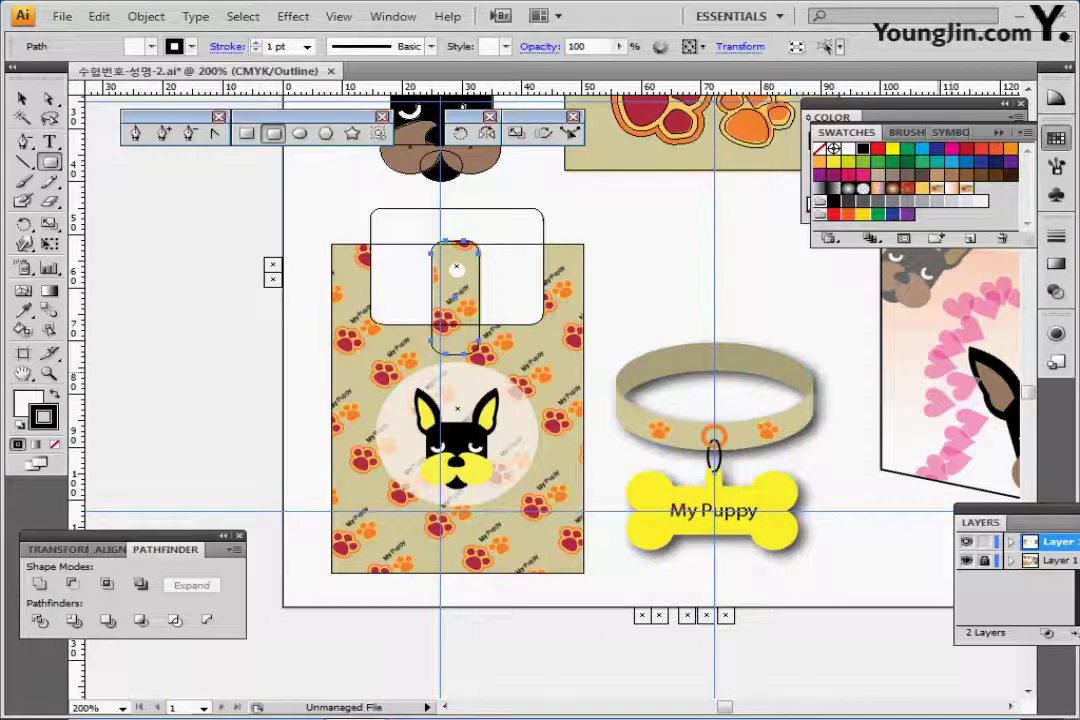
pyautogui.hotkey('ctrl', 'y')
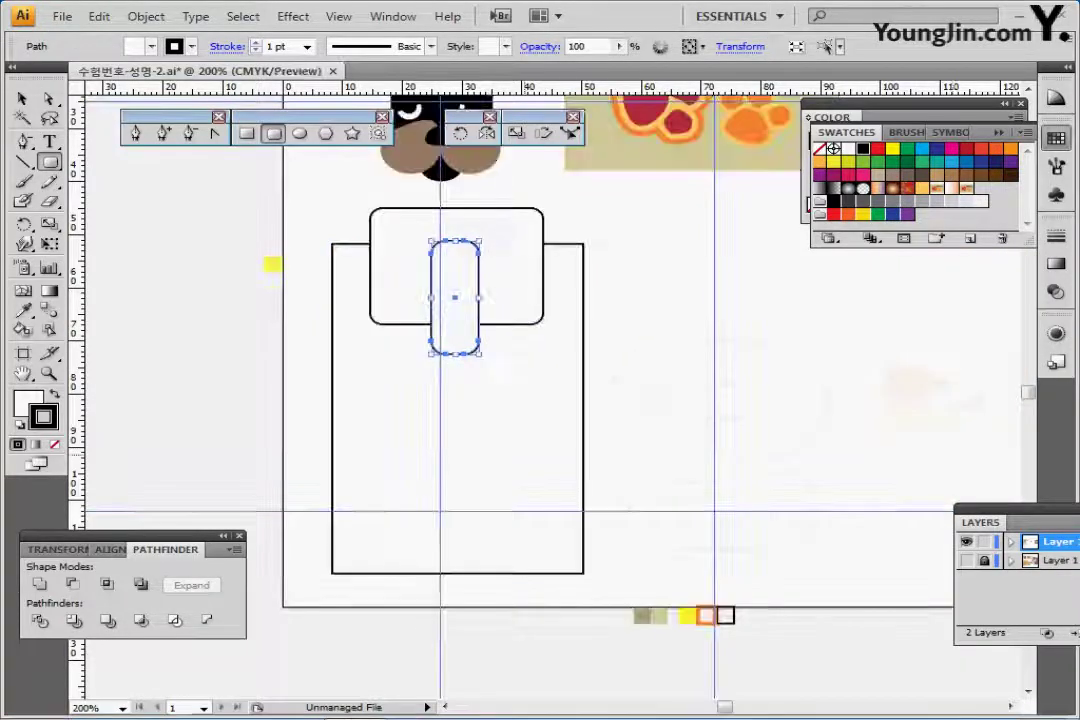
# - Align the bag rectangle and the two rounded rectangles to their common horizontal centre
pyautogui.press('v')
pyautogui.hotkey('ctrl', 'shift', 'a')
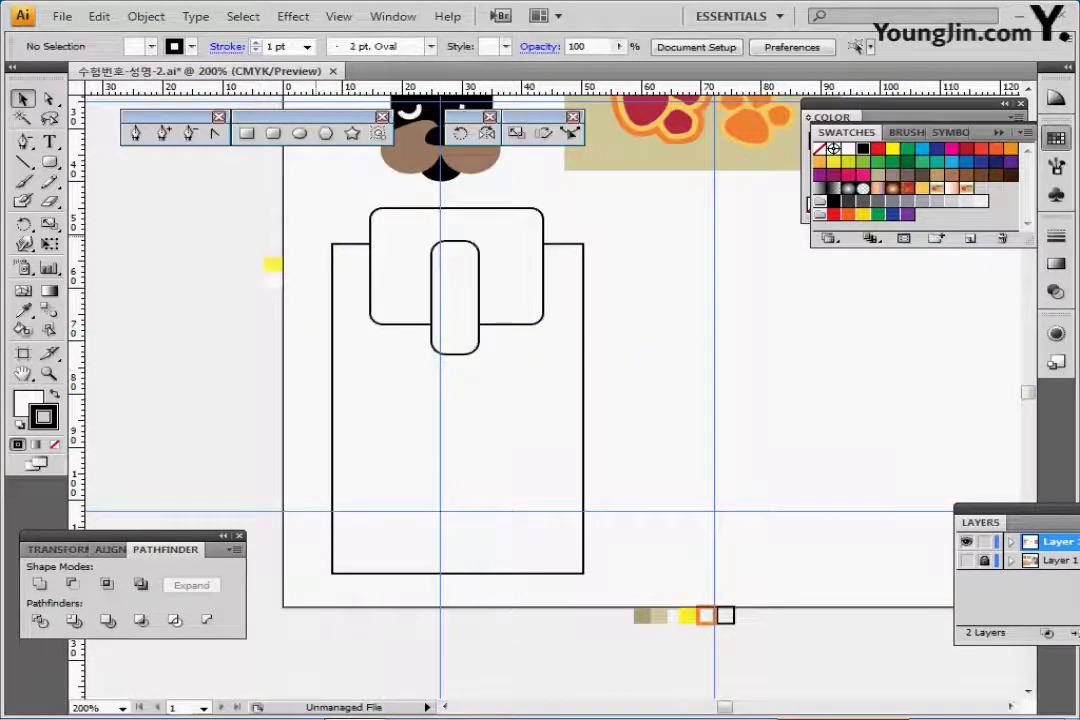
pyautogui.moveTo(303, 216); pyautogui.dragTo(400, 330)
pyautogui.moveTo(303, 216); pyautogui.dragTo(552, 390)
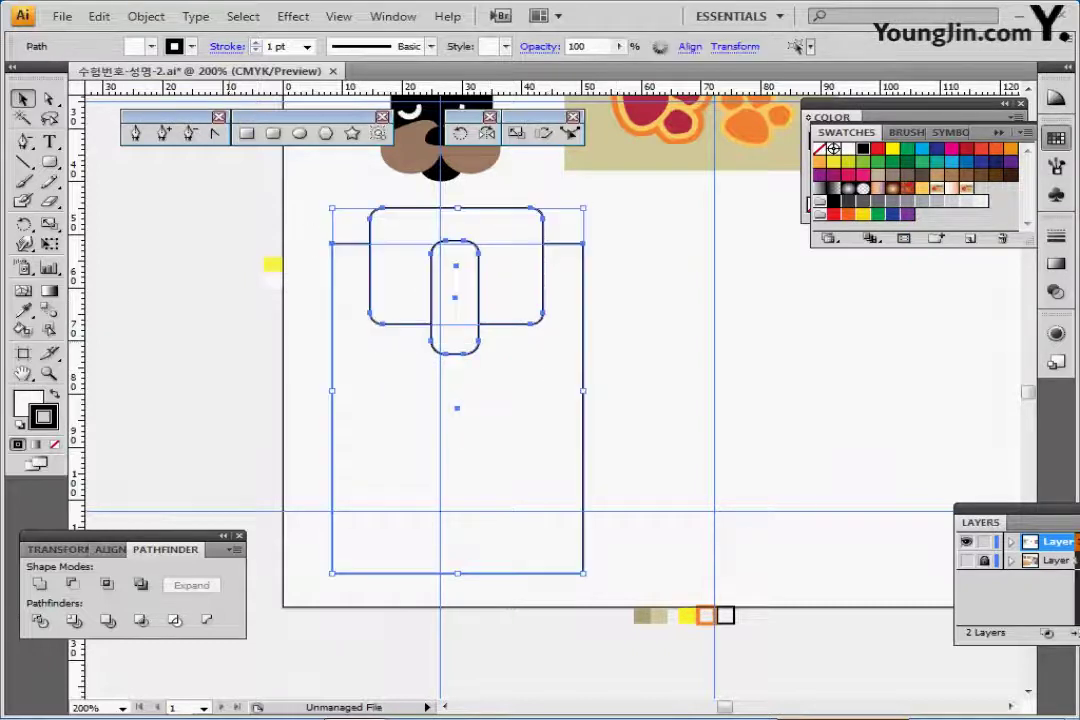
pyautogui.moveTo(126, 536); pyautogui.dragTo(155, 491)
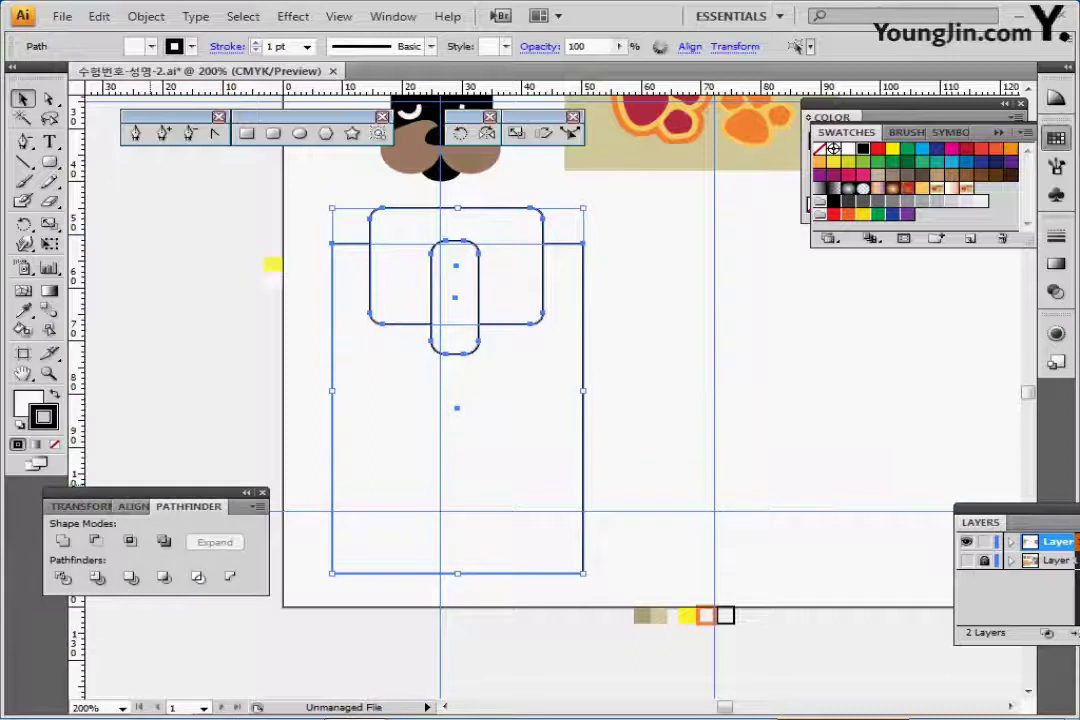
pyautogui.click(133, 507)
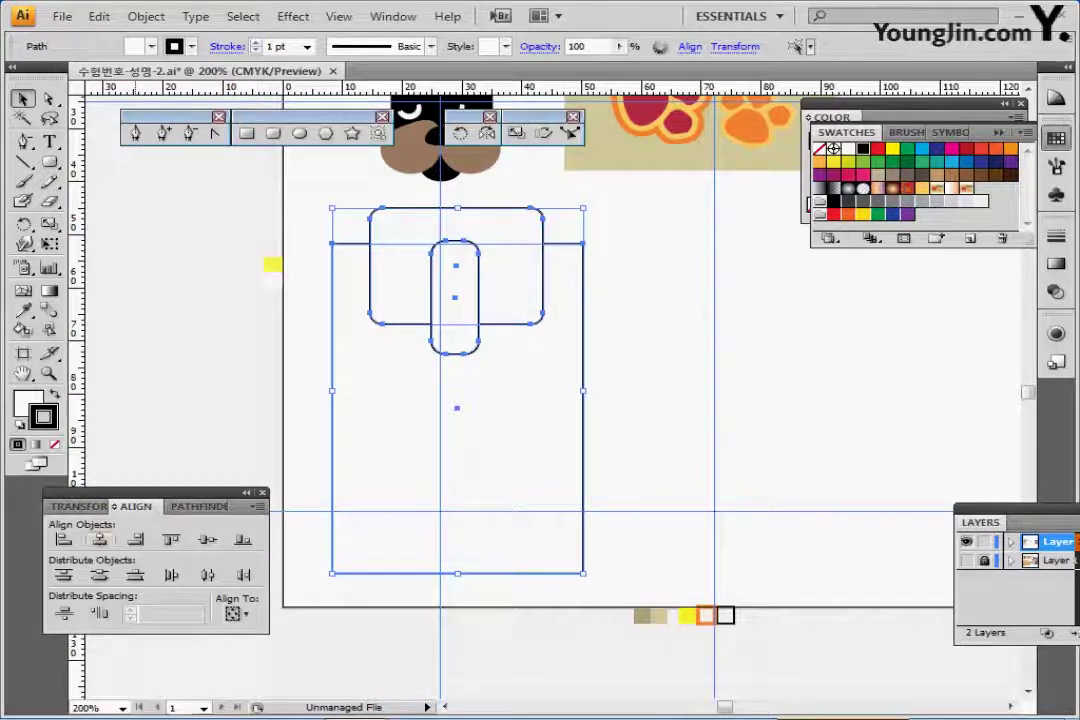
pyautogui.click(100, 540)
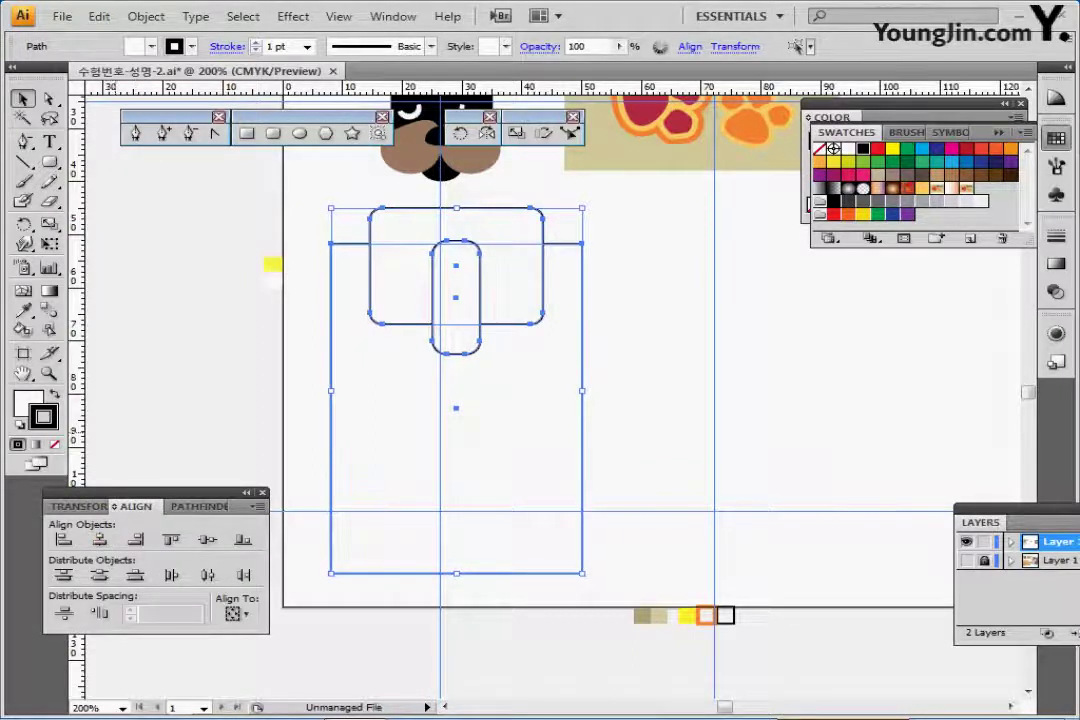
pyautogui.click(190, 300)
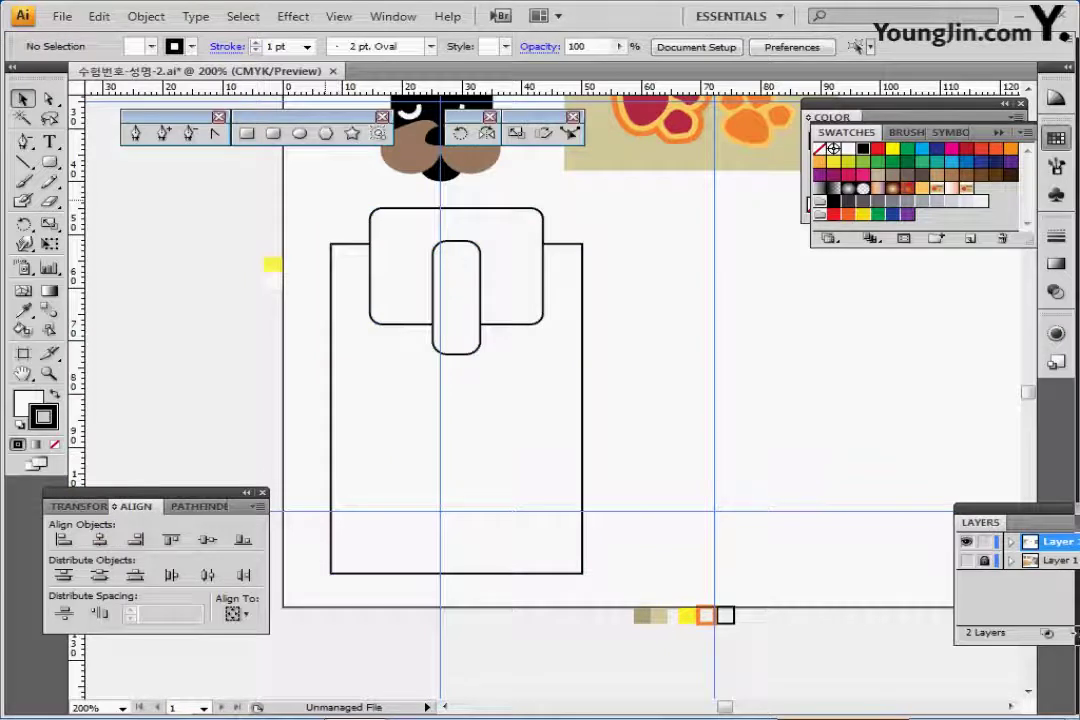
# - Subtract the wide rounded rectangle from the bag body and unite the narrow rounded tab with the result
pyautogui.moveTo(325, 198); pyautogui.dragTo(398, 340)
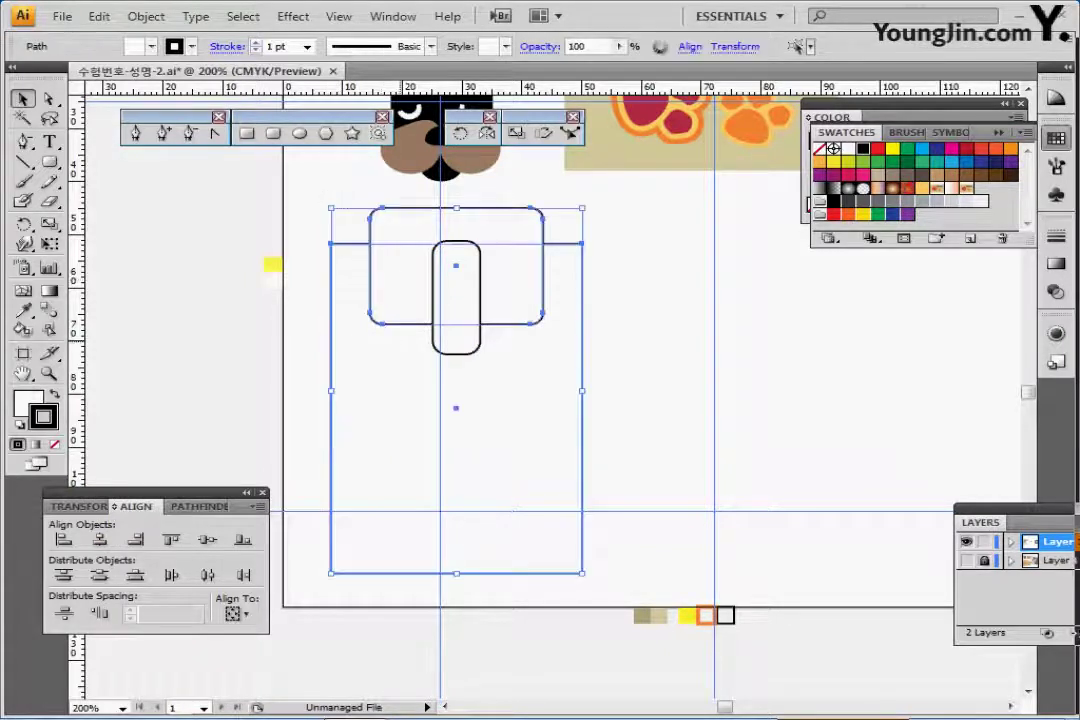
pyautogui.click(200, 506)
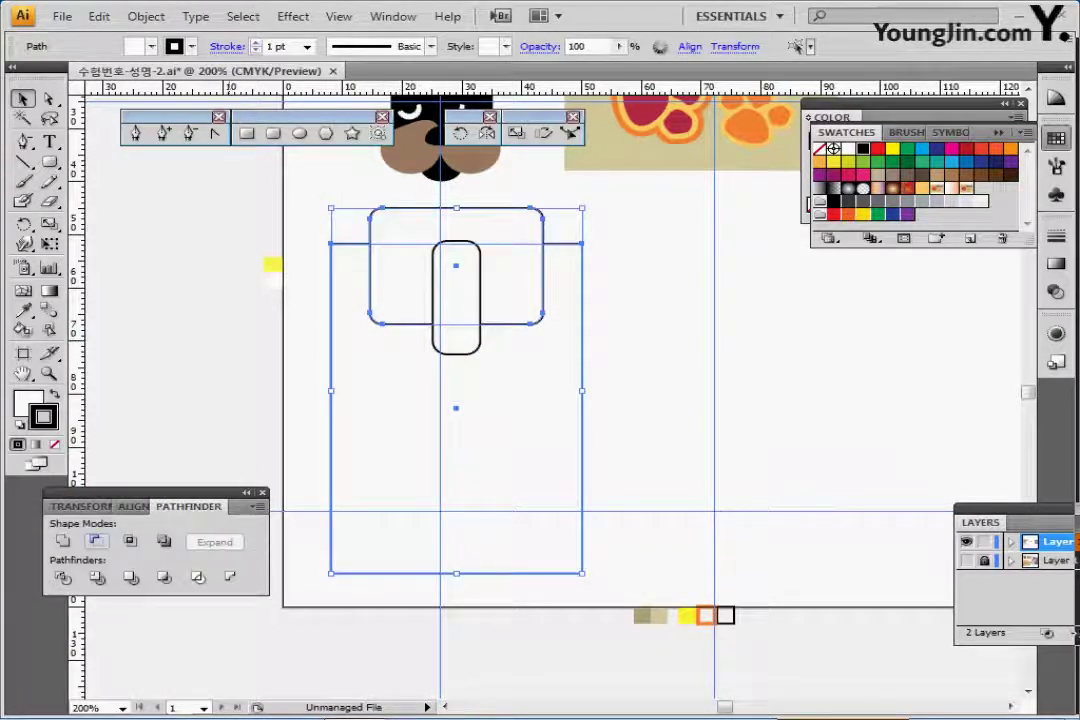
pyautogui.click(96, 541)
pyautogui.click(303, 211)
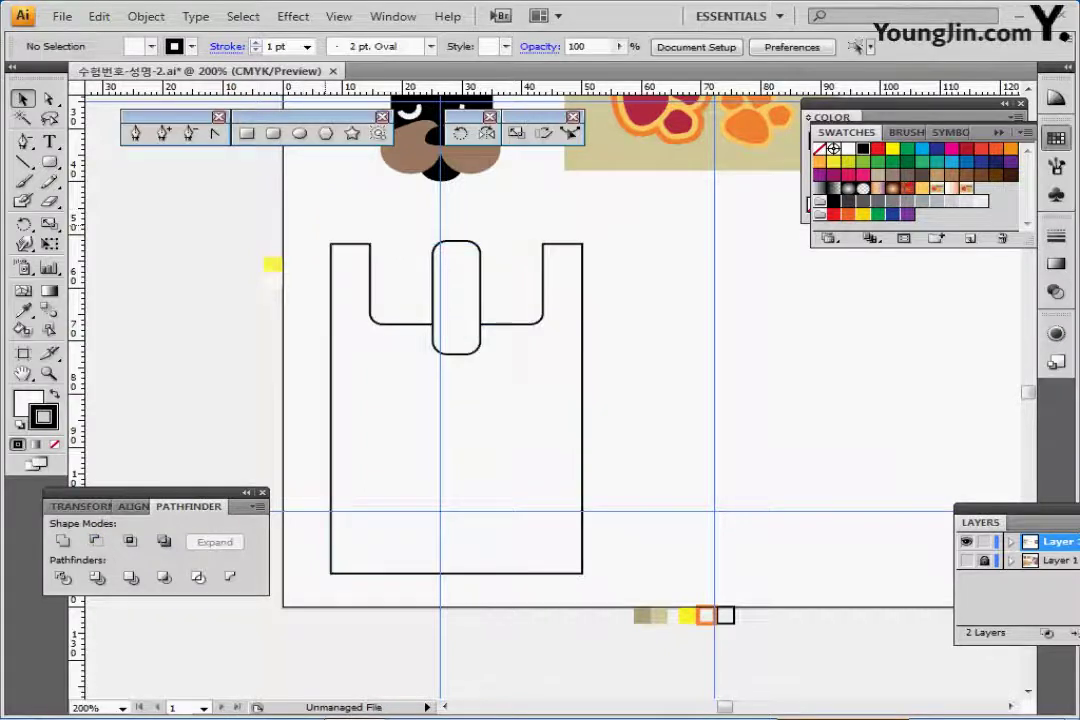
pyautogui.moveTo(320, 222); pyautogui.dragTo(472, 372)
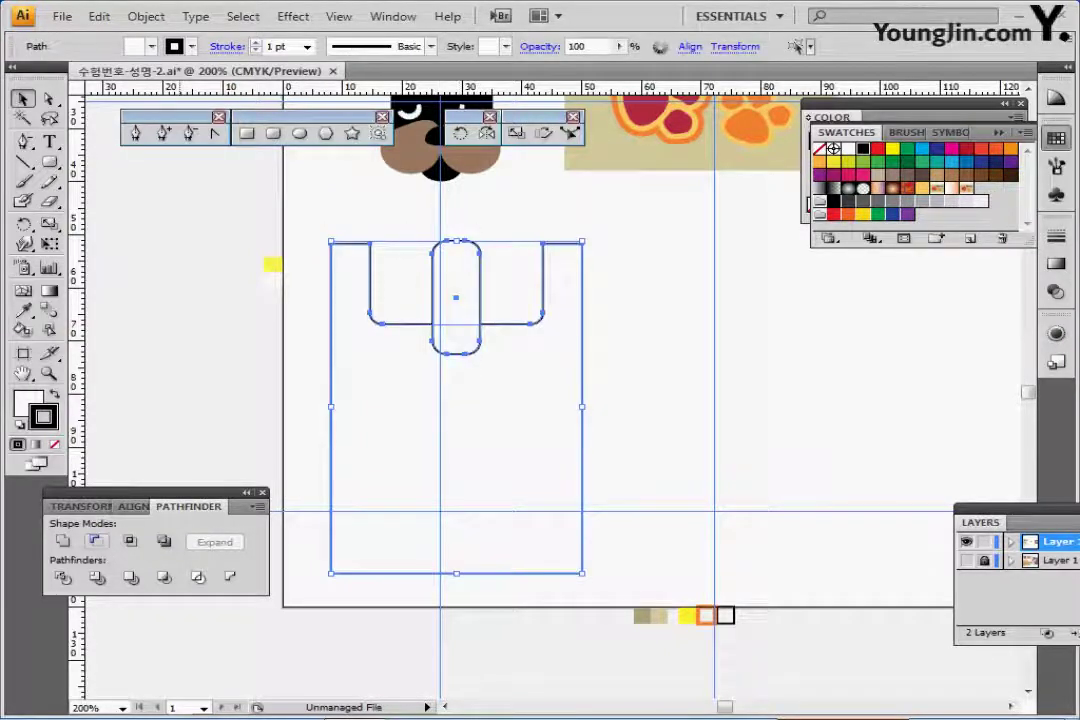
pyautogui.click(62, 541)
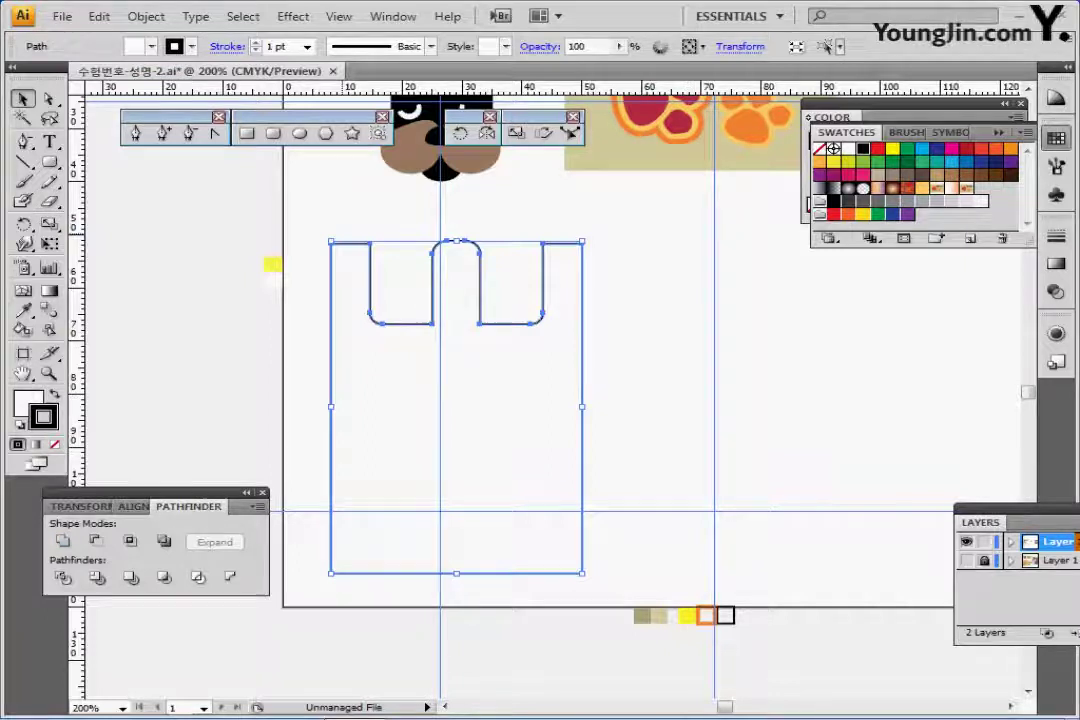
# - Draw a circle about 3 mm in diameter near the top of the central tab and centre it horizontally with the bag
pyautogui.press('l')
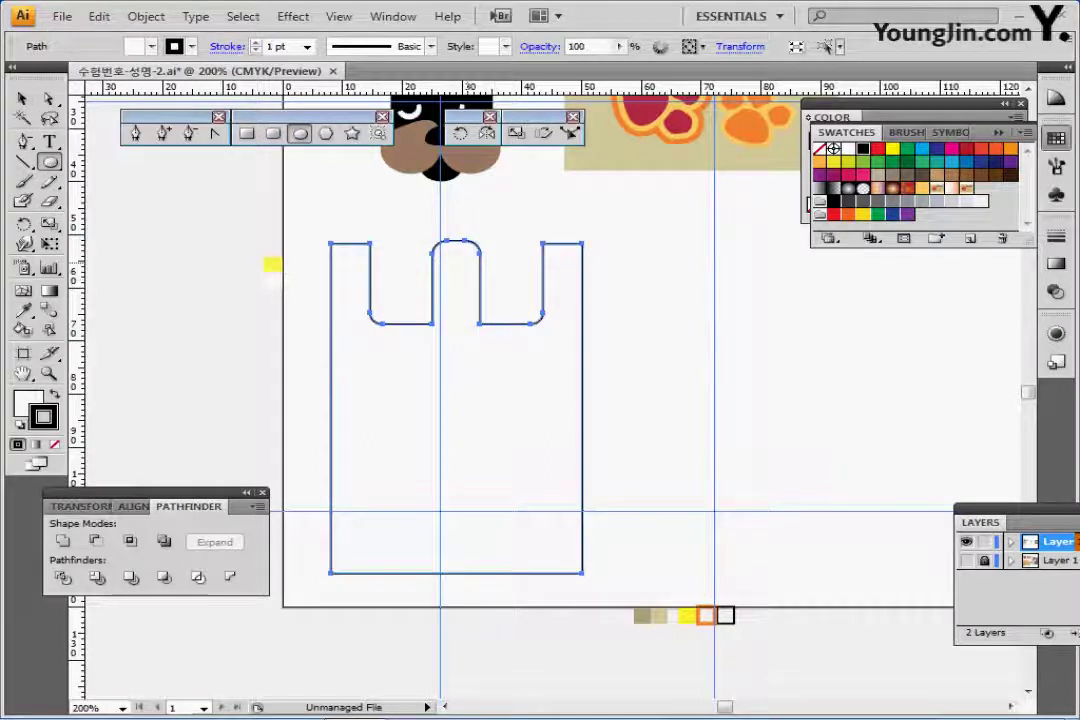
pyautogui.moveTo(456, 262); pyautogui.dragTo(465, 271)
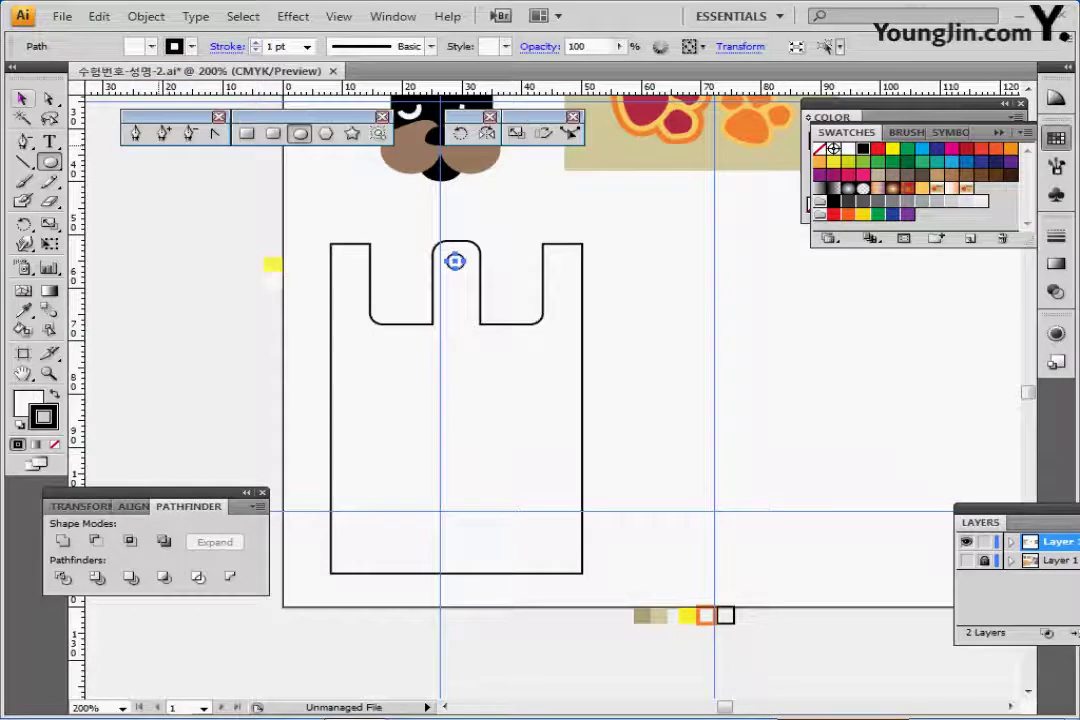
pyautogui.press('v')
pyautogui.hotkey('ctrl', 'a')
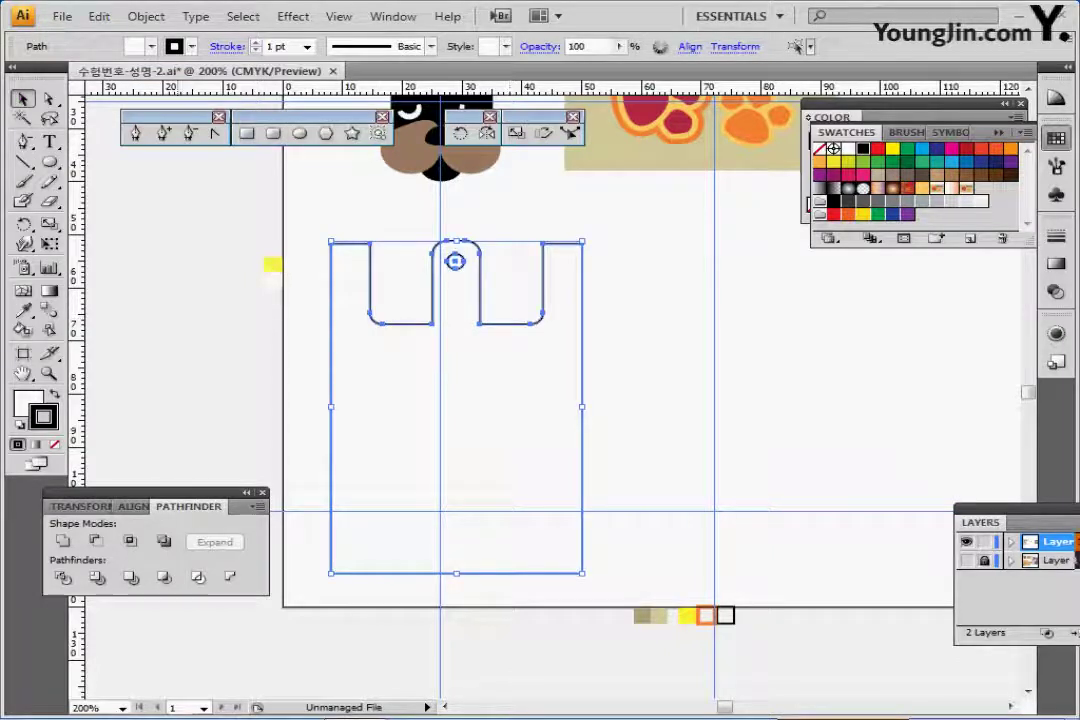
pyautogui.hotkey('shift', 'F7')
pyautogui.click(100, 539)
pyautogui.click(405, 293)
pyautogui.moveTo(405, 219); pyautogui.dragTo(519, 328)
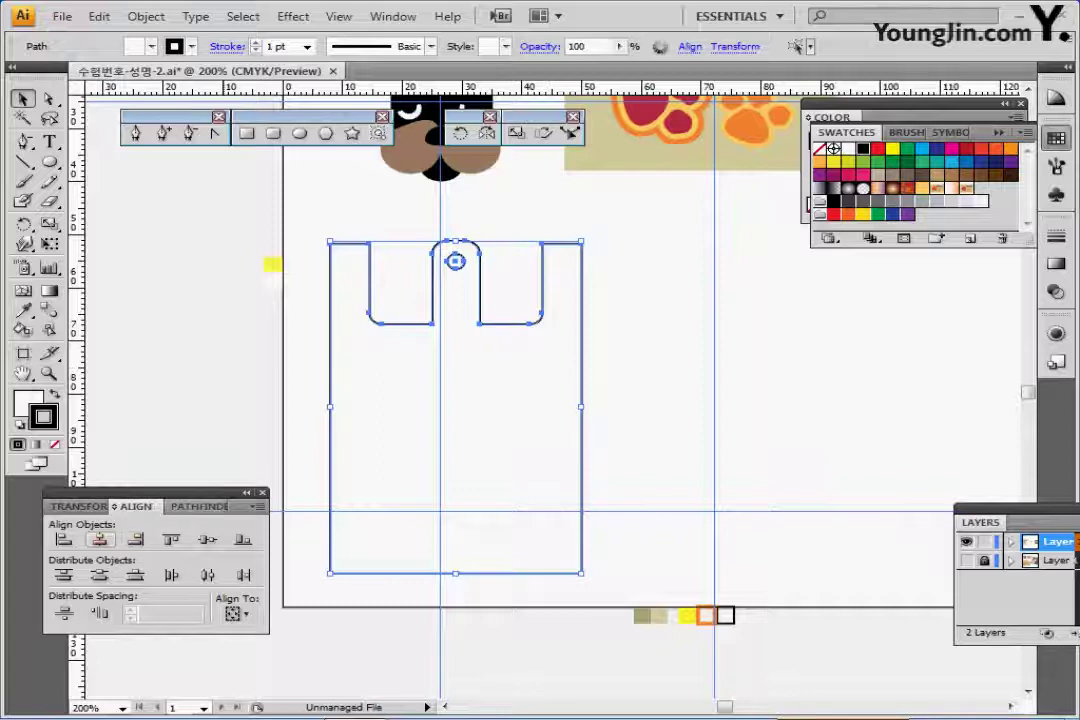
# - Subtract the small circle from the bag shape to punch the hanging hole, and deselect everything
pyautogui.hotkey('ctrl', 'shift', 'F9')
pyautogui.click(96, 541)
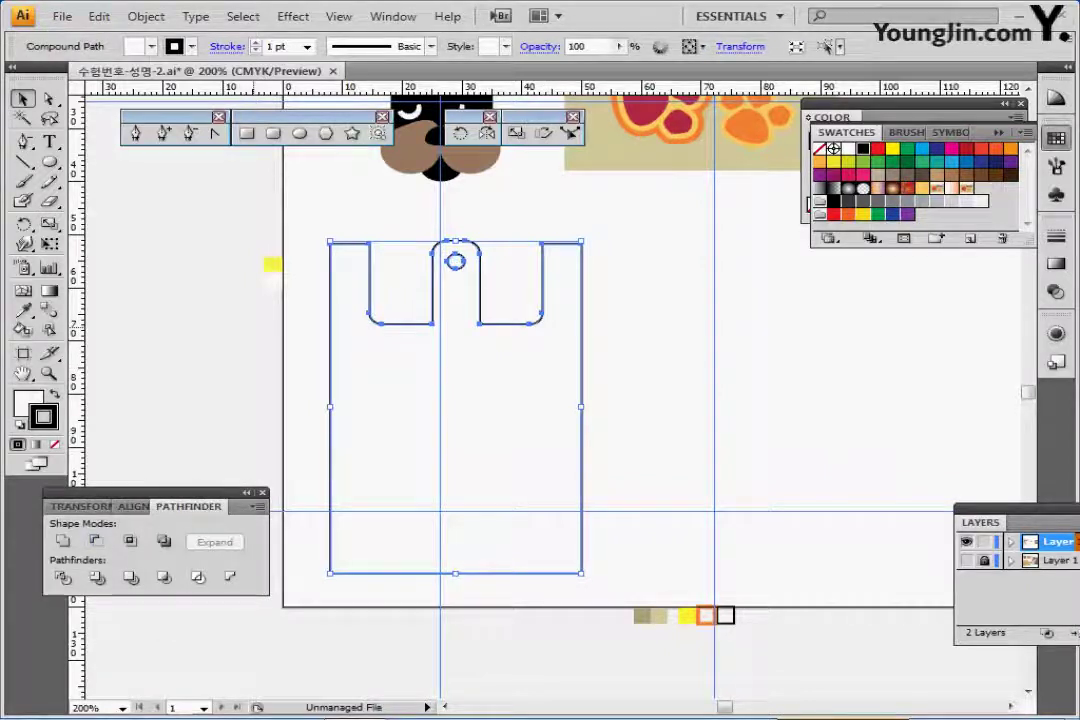
pyautogui.hotkey('ctrl', 'shift', 'a')
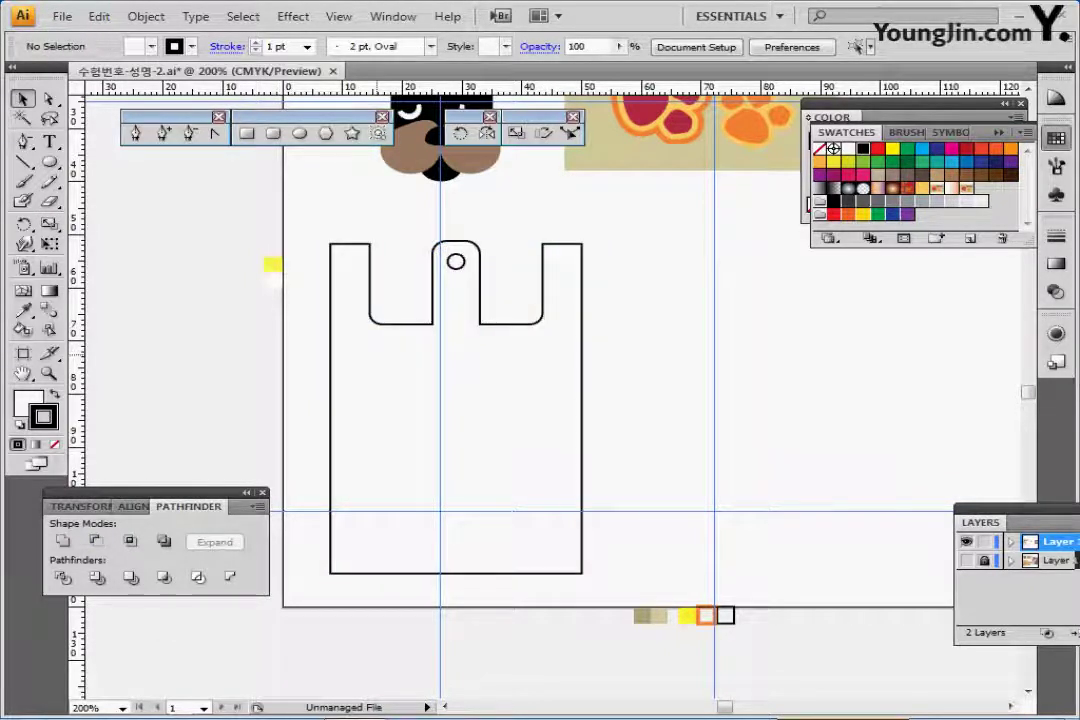
# - Remove the bag's stroke, fill it with the "My Puppy" paw pattern swatch, and collapse the swatches
pyautogui.click(398, 357)
pyautogui.moveTo(398, 357); pyautogui.dragTo(288, 361)
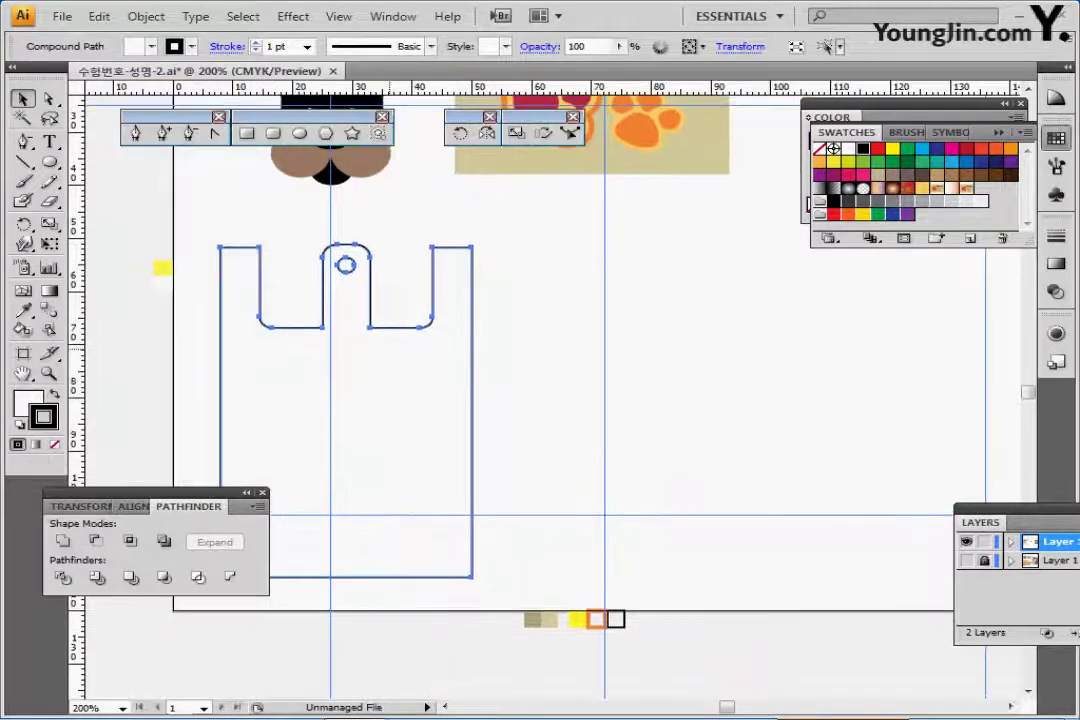
pyautogui.rightClick(402, 337)
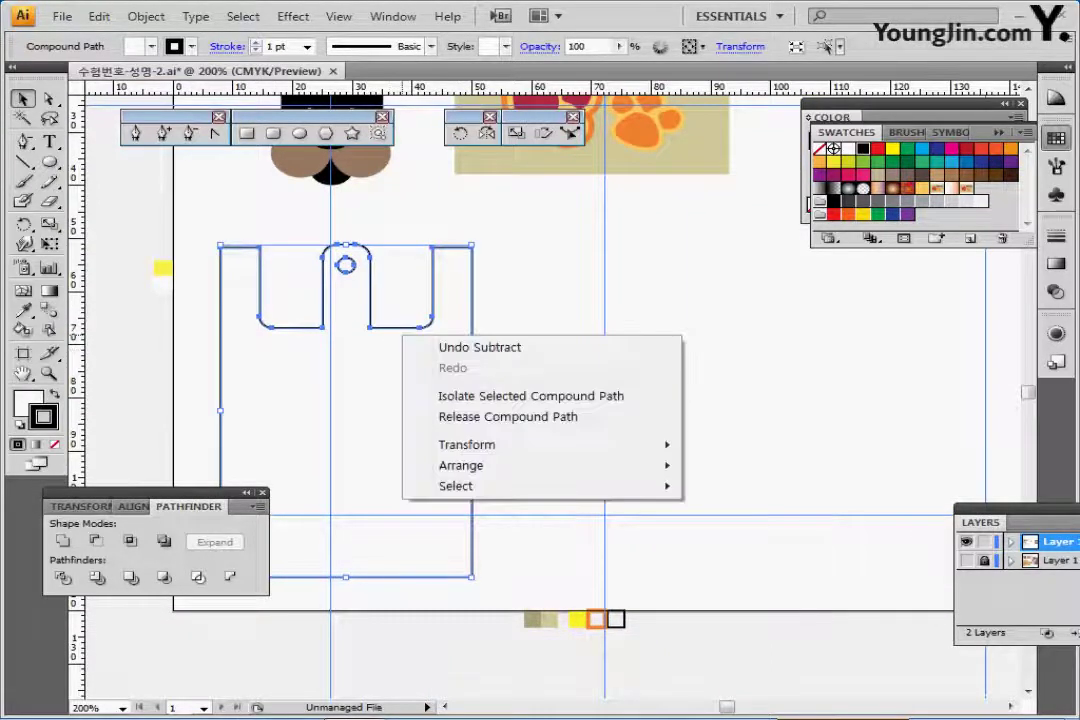
pyautogui.press('Escape')
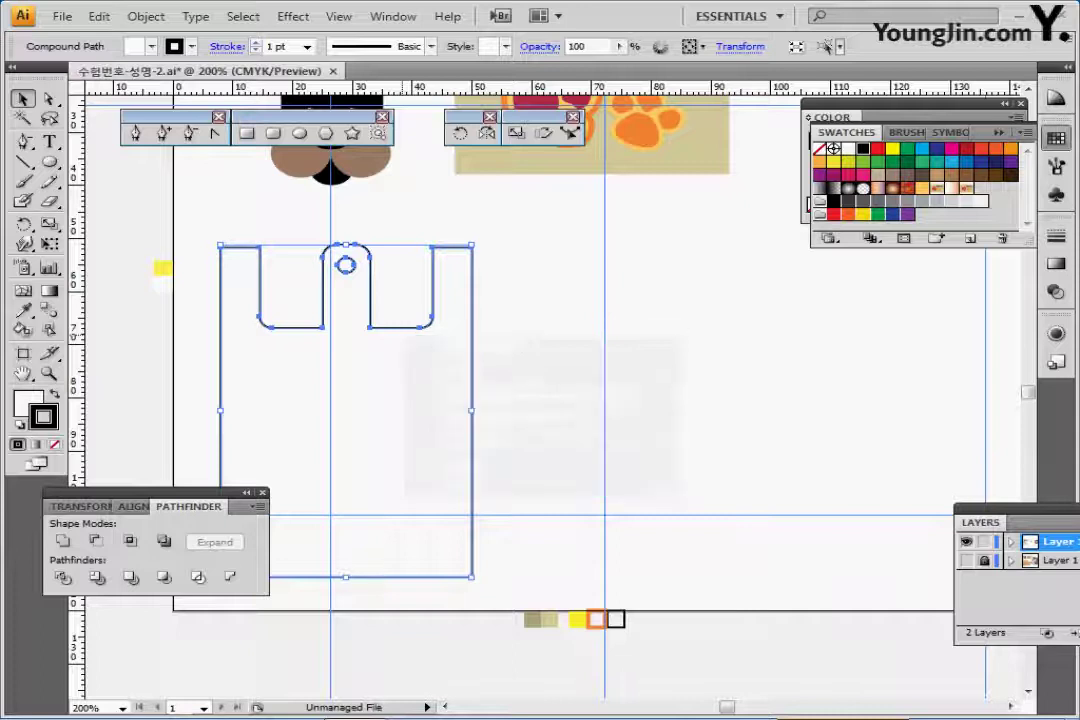
pyautogui.press('/')
pyautogui.press('x')
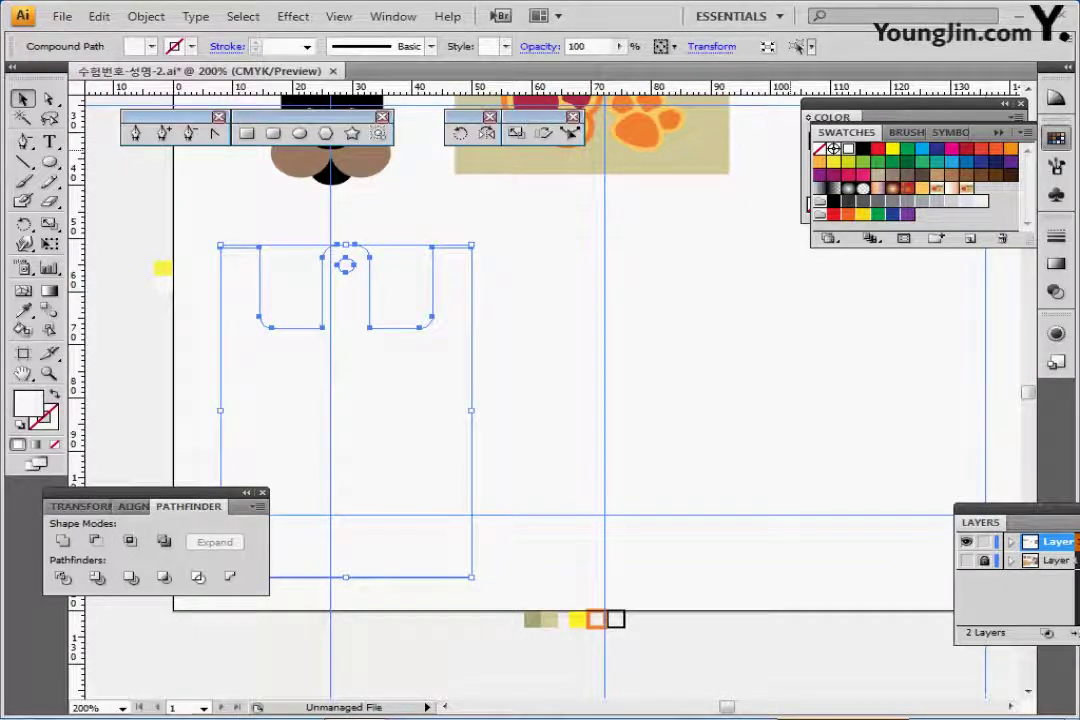
pyautogui.click(966, 188)
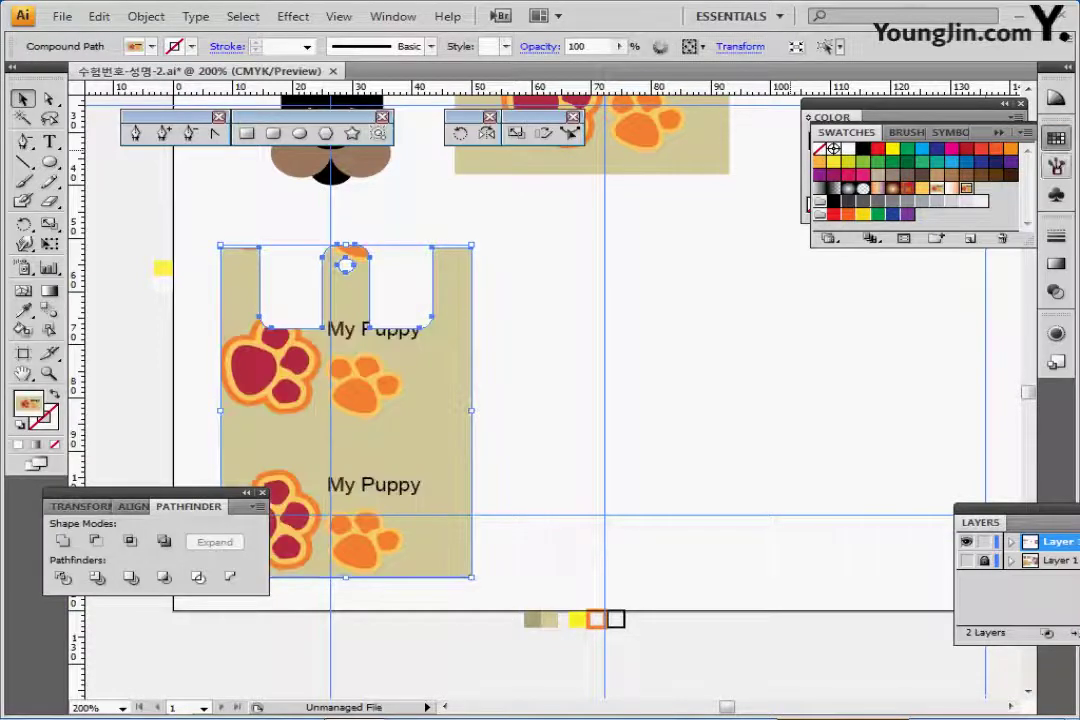
pyautogui.rightClick(1056, 147)
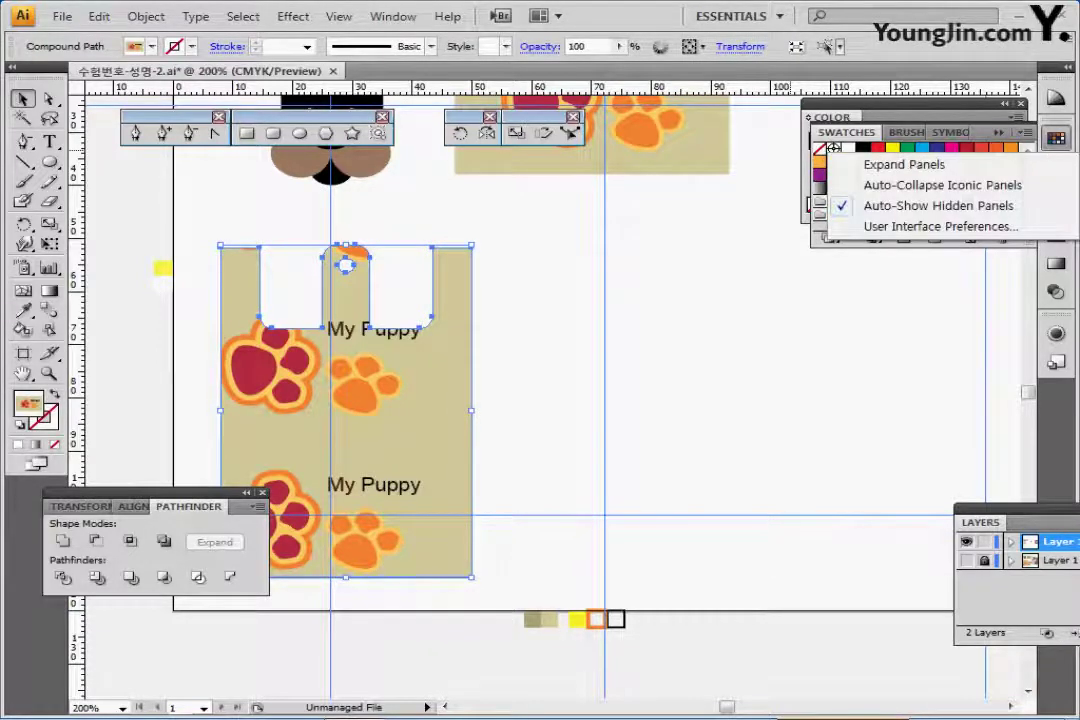
pyautogui.click(1056, 141)
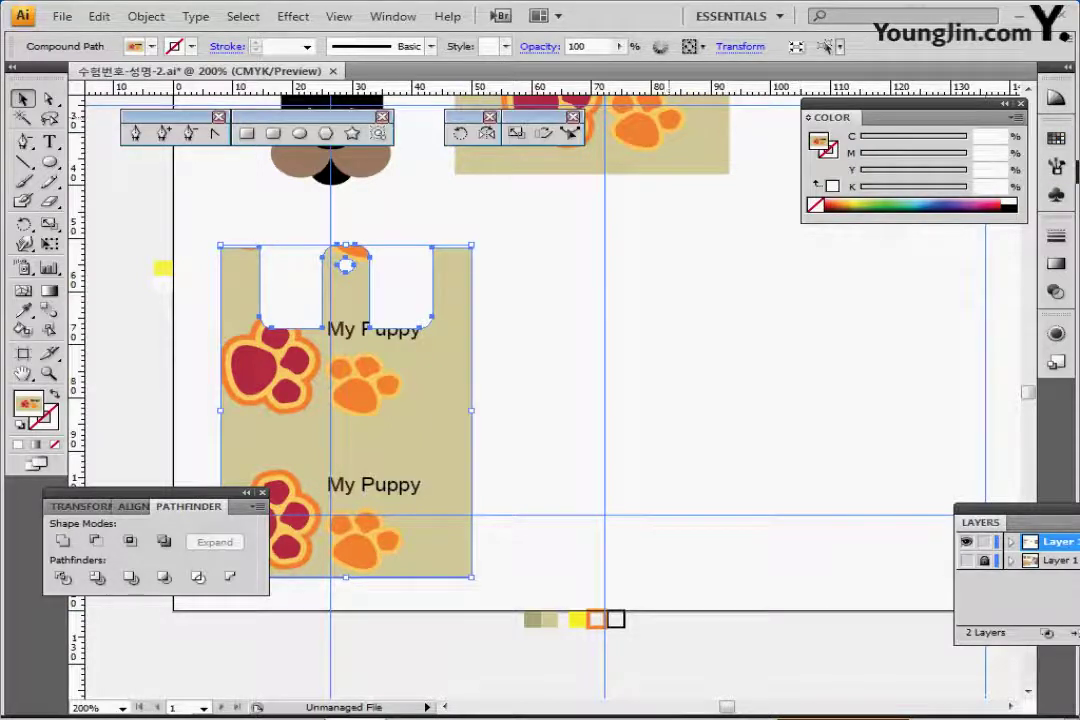
# - Scale only the bag's pattern fill uniformly to 30%, with Objects off and Patterns and Preview on
pyautogui.doubleClick(515, 133)
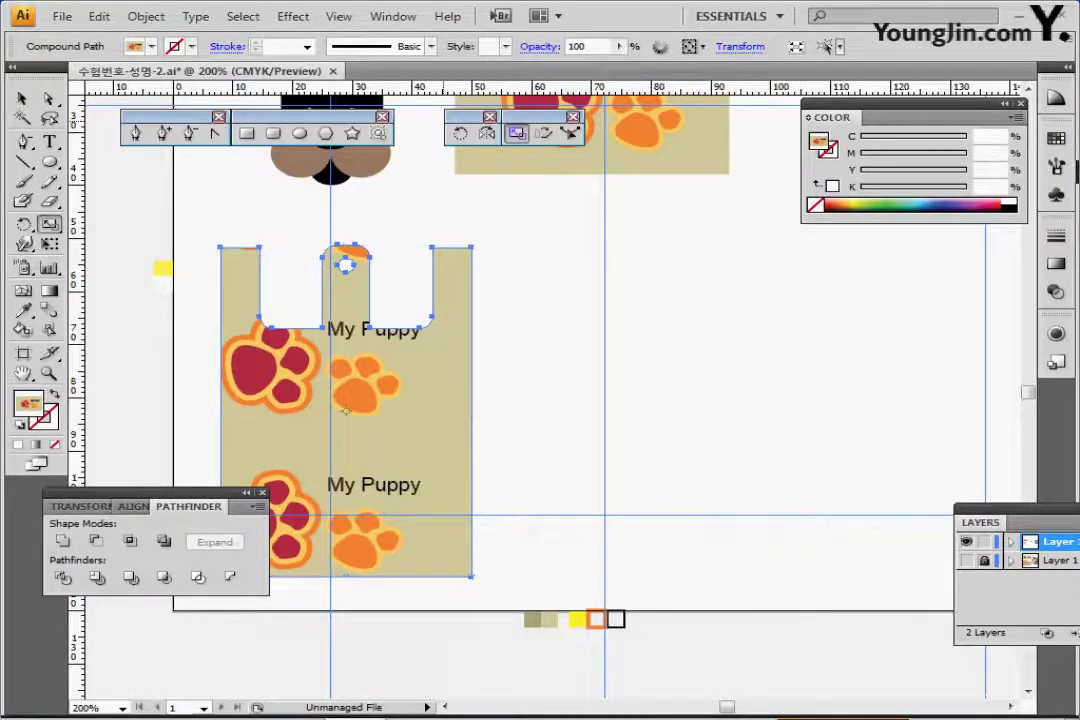
pyautogui.write('30')
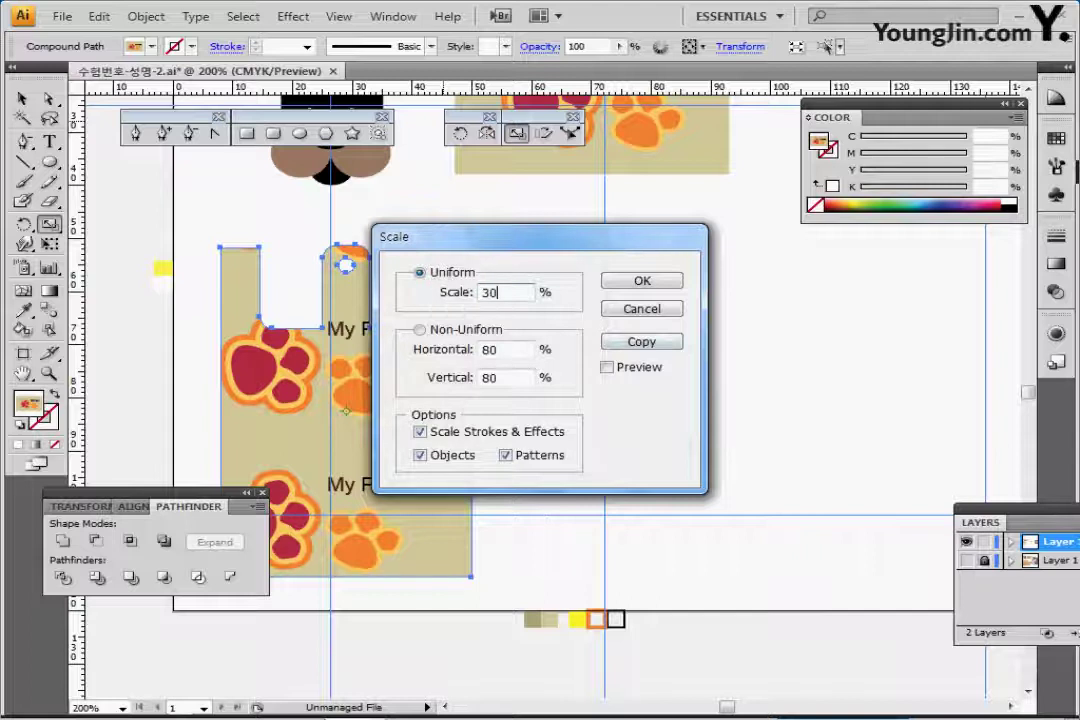
pyautogui.click(607, 367)
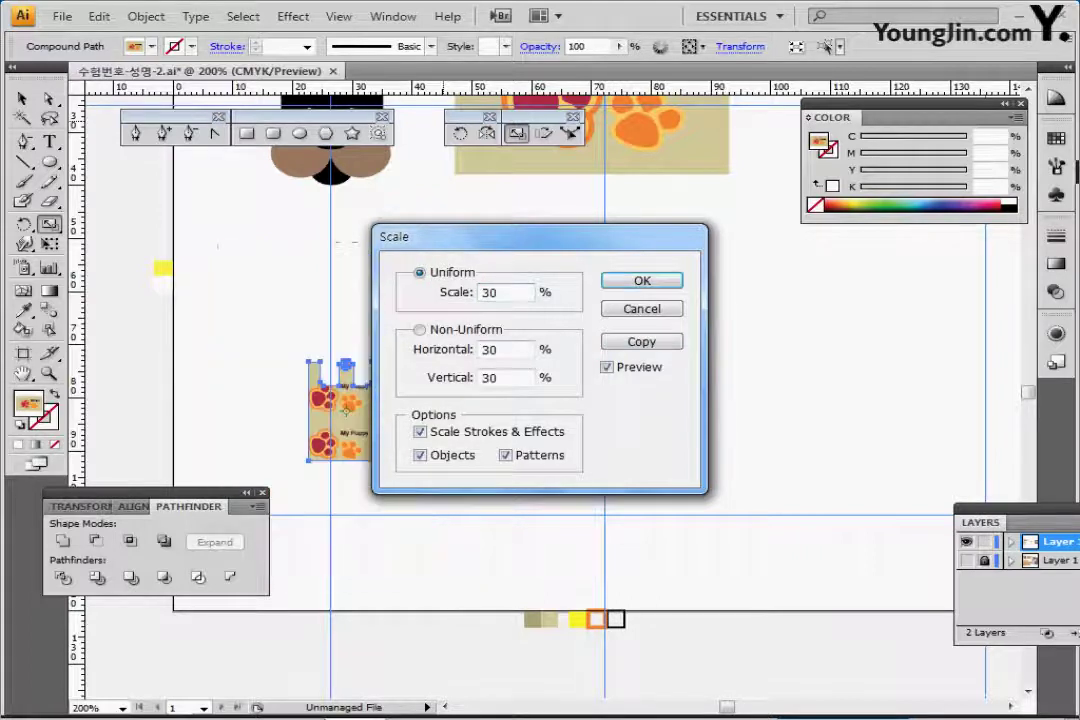
pyautogui.moveTo(560, 238); pyautogui.dragTo(750, 244)
pyautogui.click(610, 461)
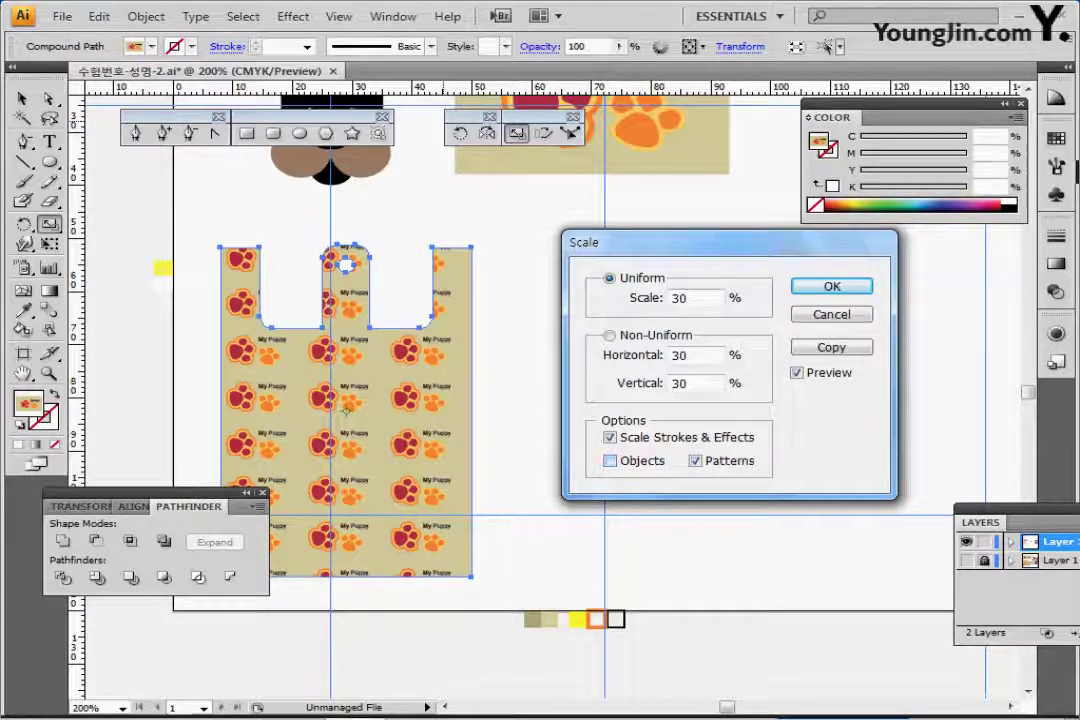
pyautogui.press('Return')
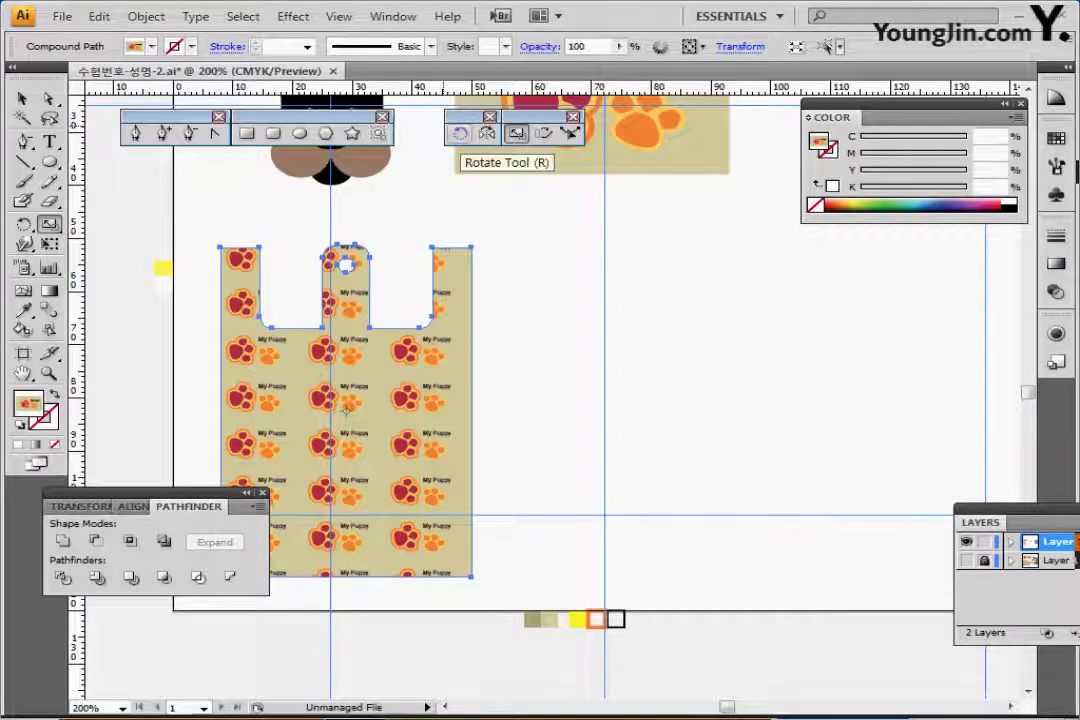
# - Rotate only the bag's pattern fill by 45°, leaving the bag object itself unrotated
pyautogui.doubleClick(459, 134)
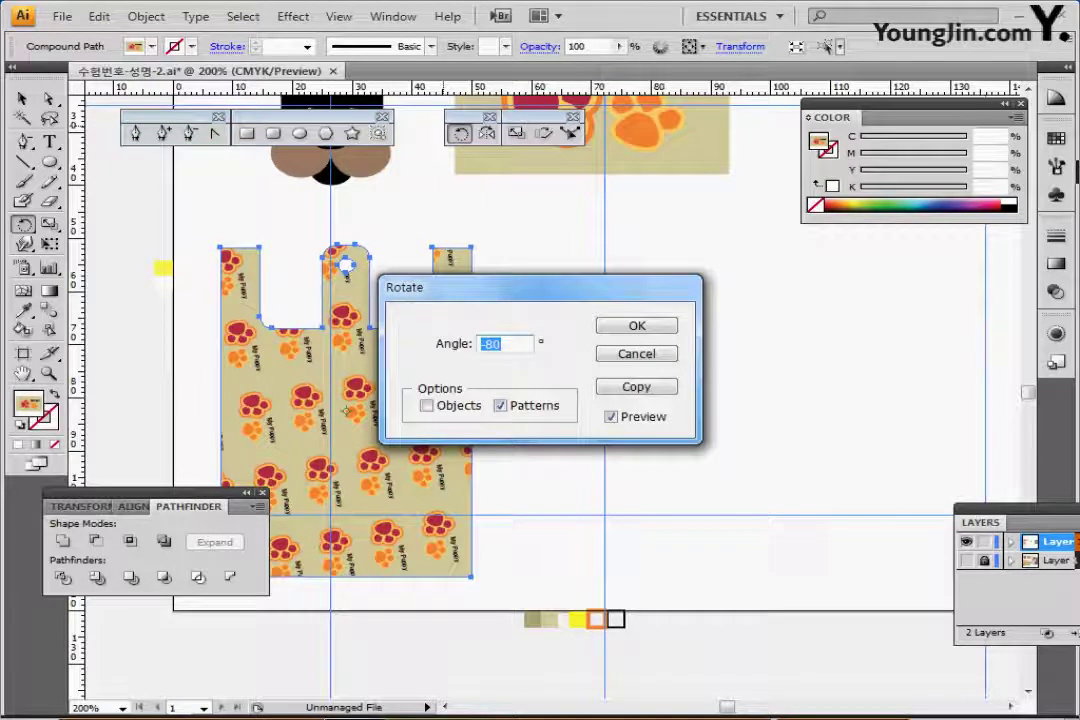
pyautogui.write('45')
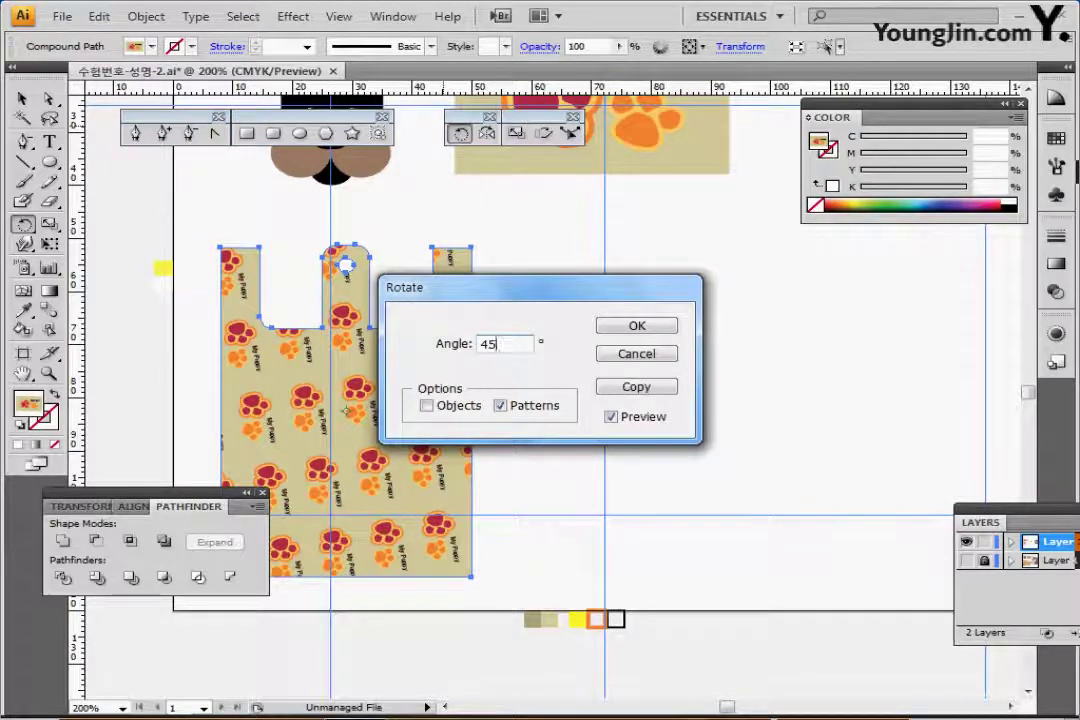
pyautogui.moveTo(450, 287); pyautogui.dragTo(580, 248)
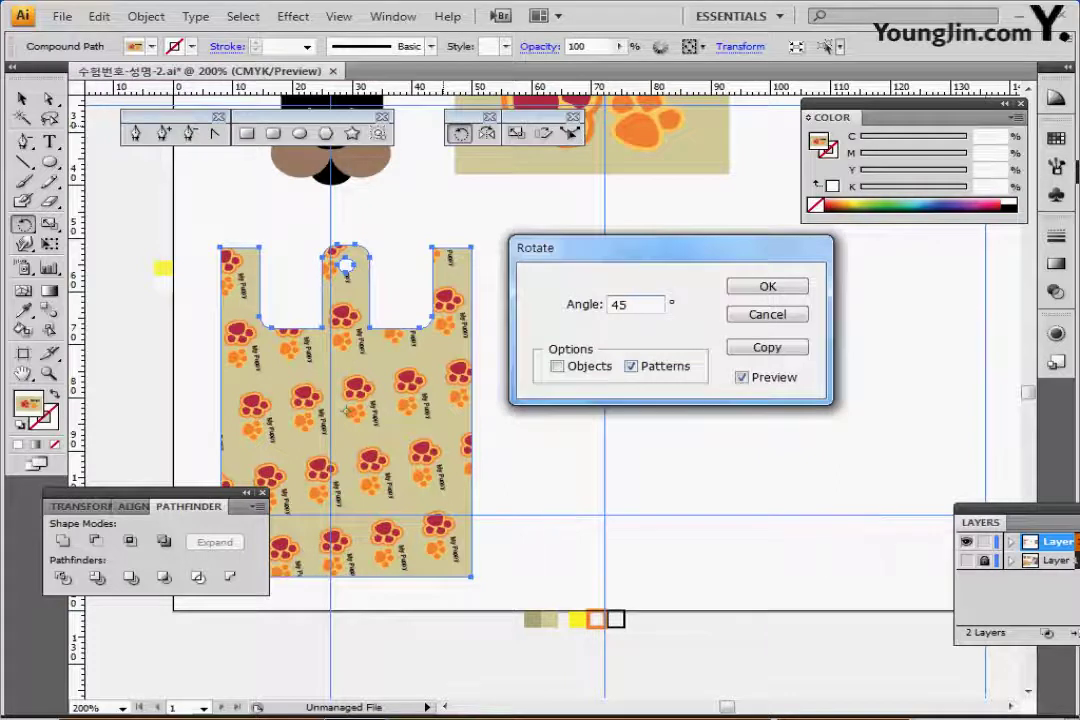
pyautogui.press('Return')
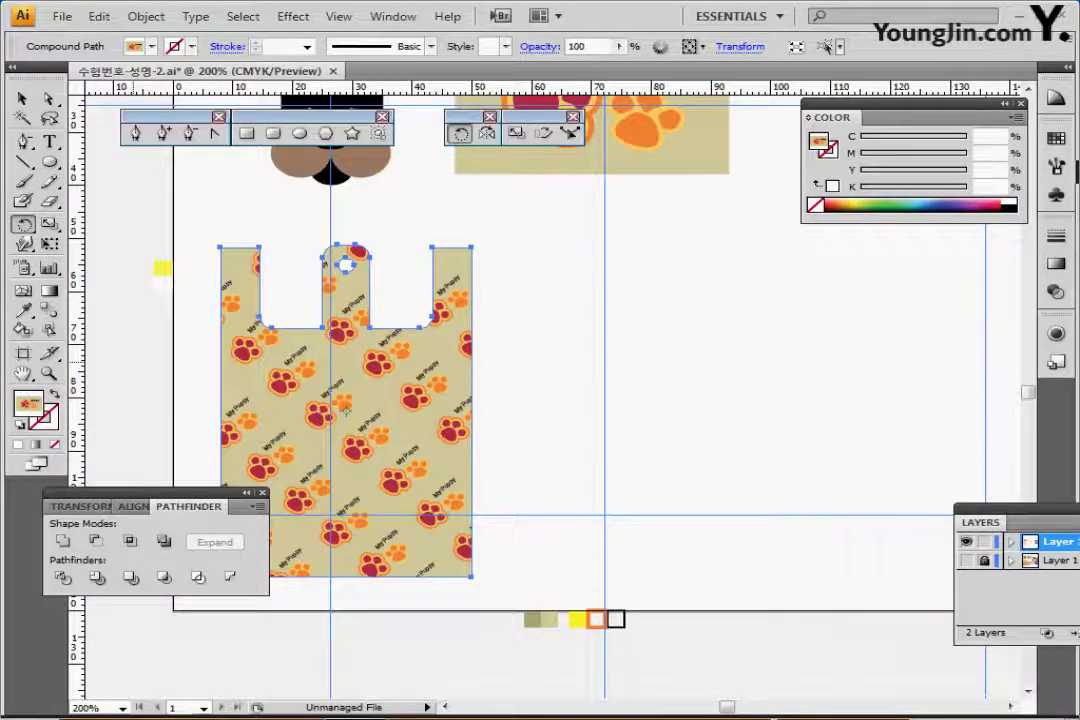
# - Trace the reference circle on the bag's body with an ellipse about 27 mm wide, and hide the reference layer again
pyautogui.moveTo(498, 443); pyautogui.dragTo(551, 385)
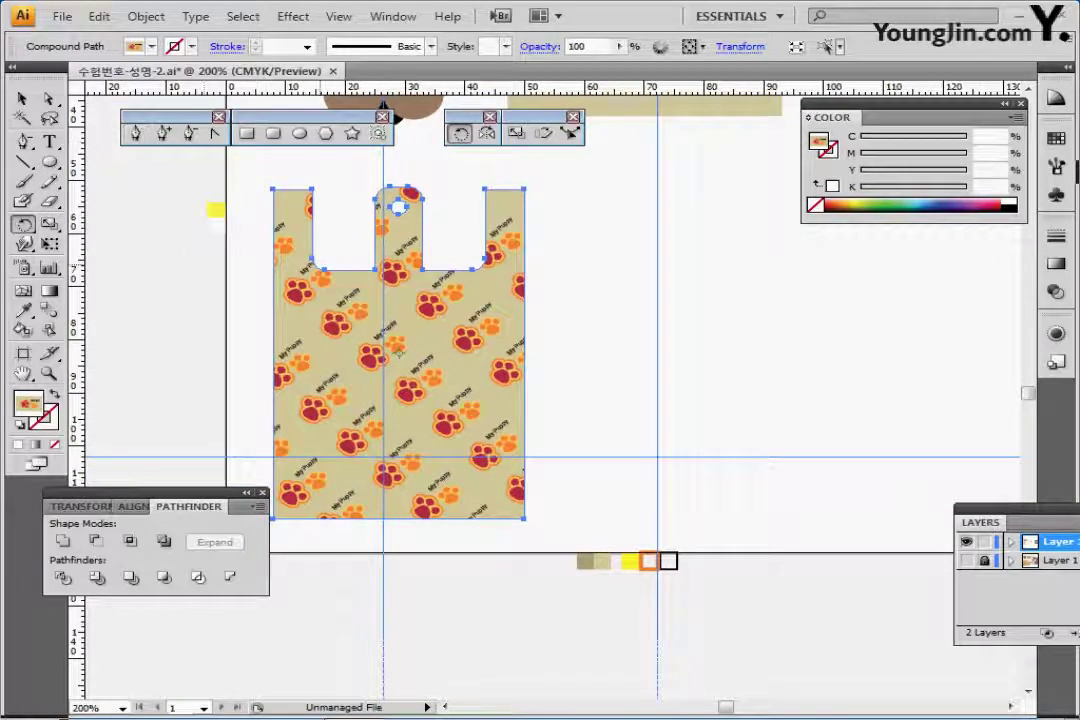
pyautogui.moveTo(325, 265); pyautogui.dragTo(283, 246)
pyautogui.click(300, 134)
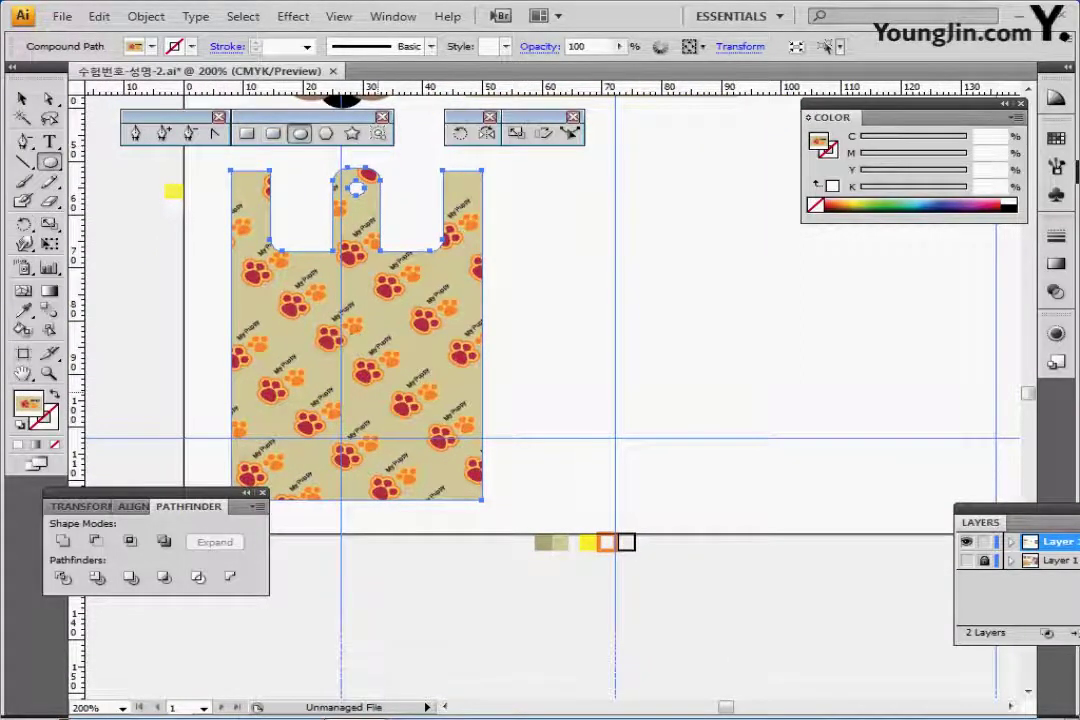
pyautogui.hotkey('ctrl', 'y')
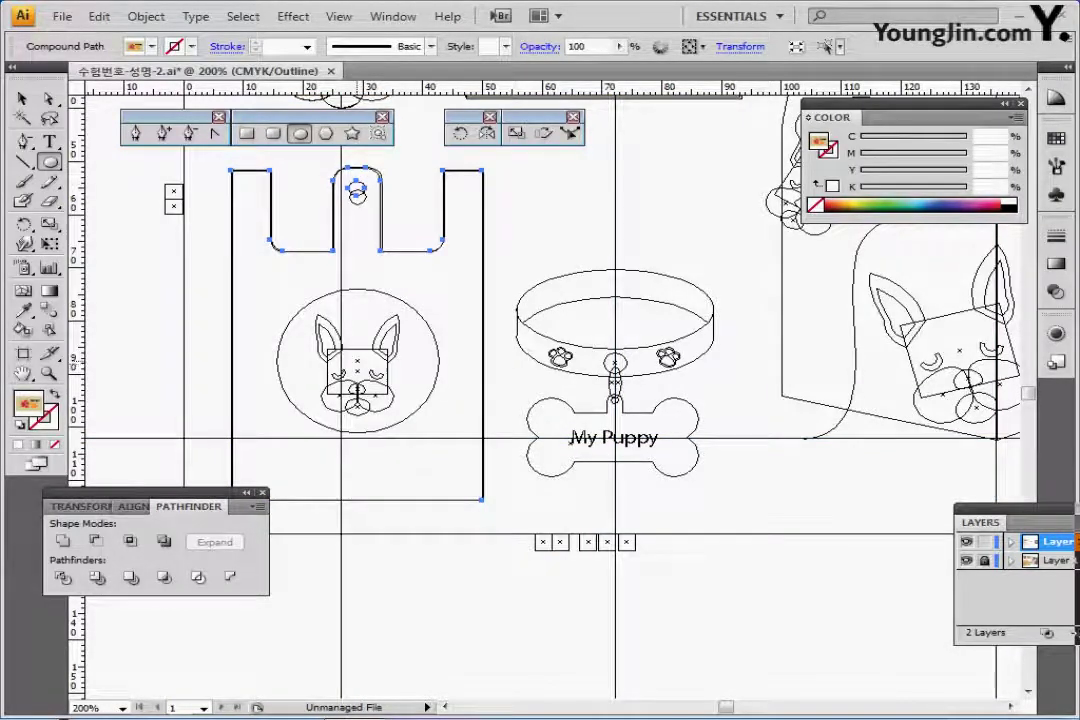
pyautogui.moveTo(277, 288); pyautogui.dragTo(439, 432)
pyautogui.click(966, 560)
pyautogui.hotkey('ctrl', 'y')
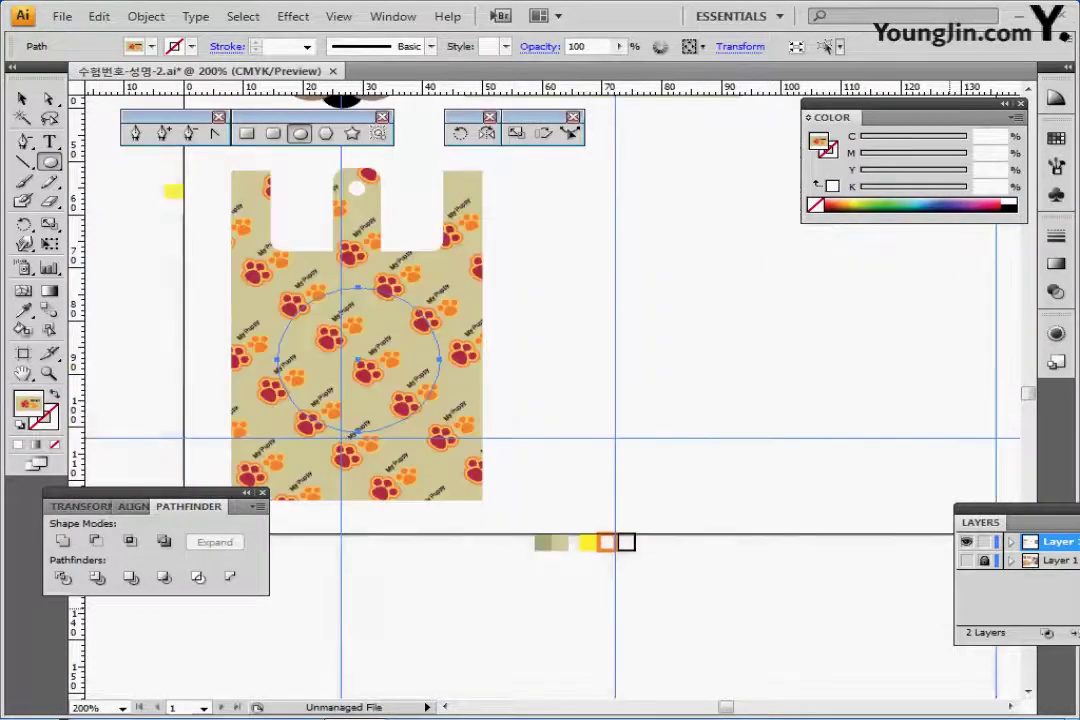
# - Give the ellipse on the bag a white fill with no stroke, and set its opacity to 70%
pyautogui.moveTo(560, 380); pyautogui.dragTo(534, 399)
pyautogui.press('d')
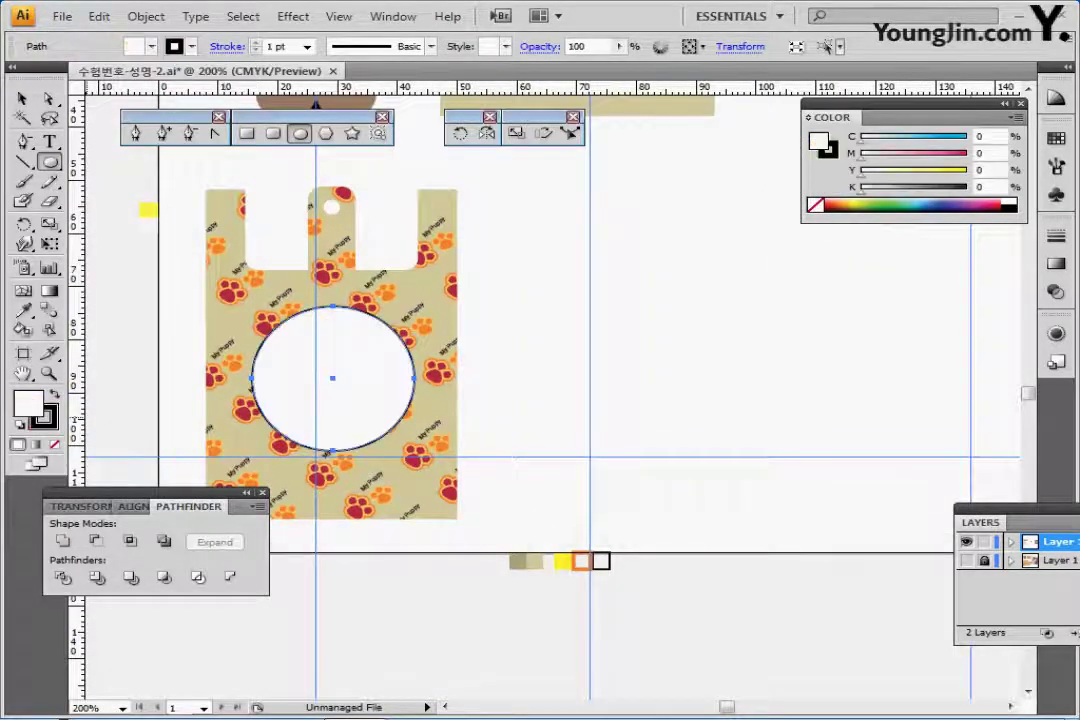
pyautogui.press('/')
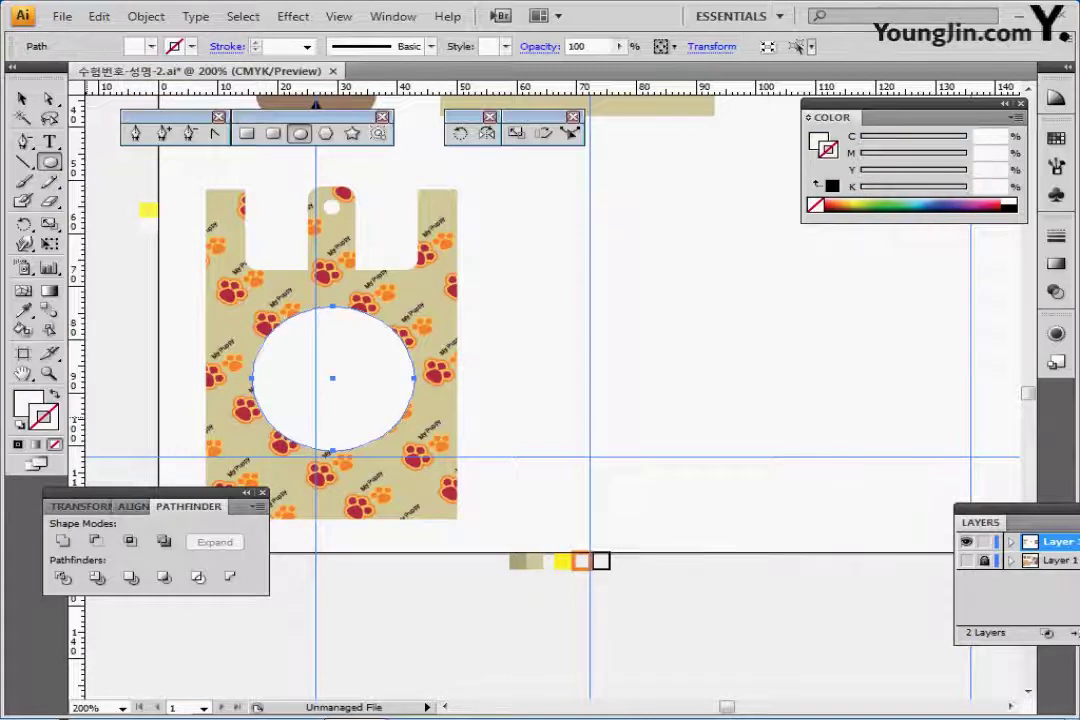
pyautogui.press('x')
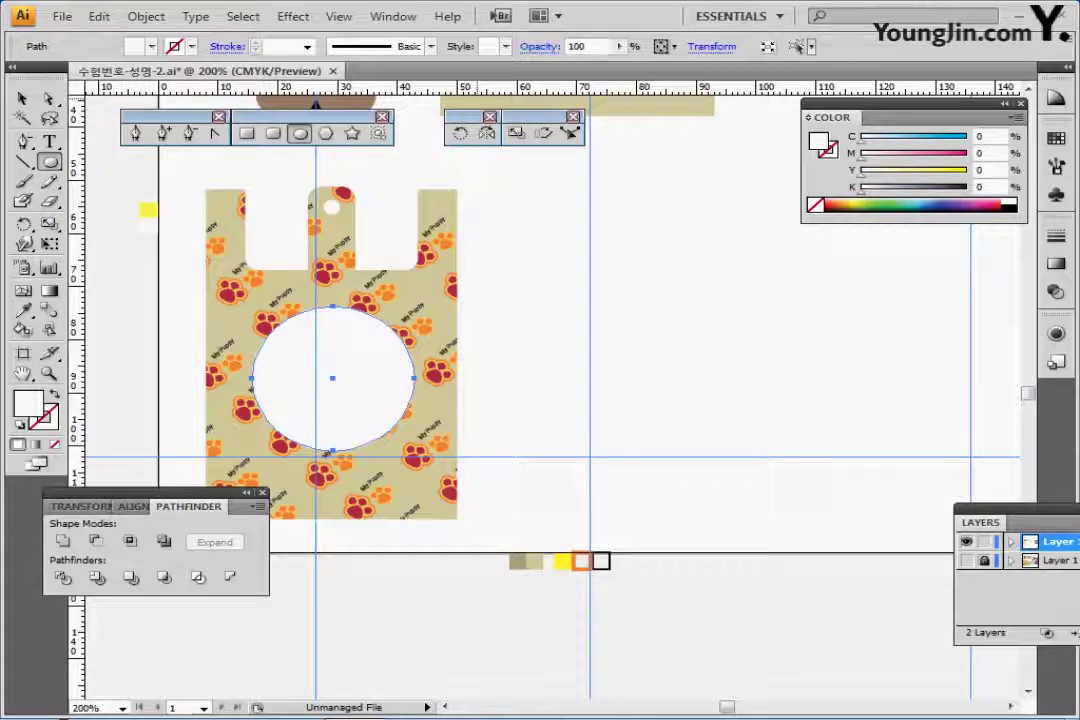
pyautogui.moveTo(587, 46); pyautogui.dragTo(563, 46)
pyautogui.write('70')
pyautogui.press('Return')
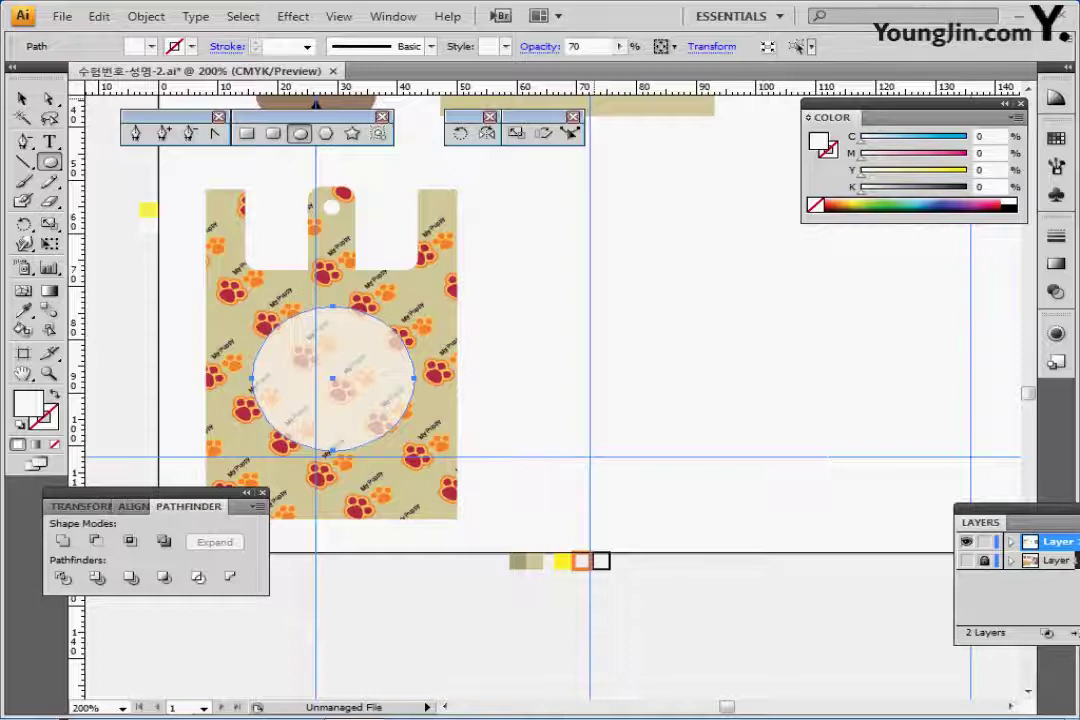
# - Copy the puppy face above the bag, paste it, and place the copy over the semi-transparent ellipse
pyautogui.hotkey('ctrl', '-')
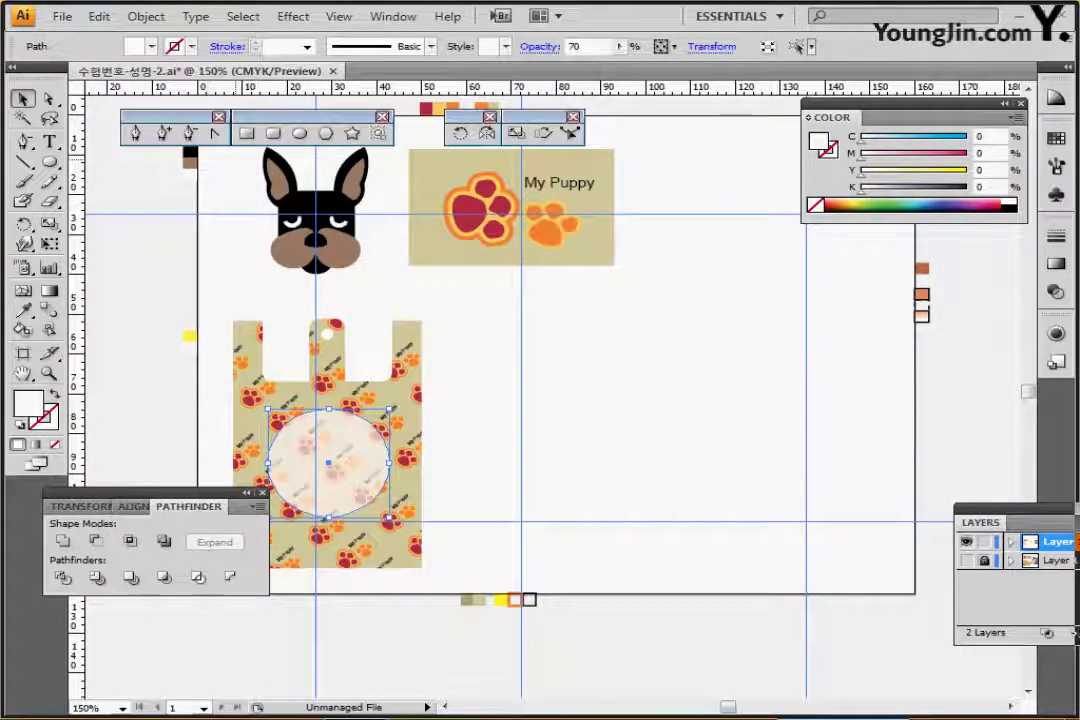
pyautogui.moveTo(234, 159); pyautogui.dragTo(368, 289)
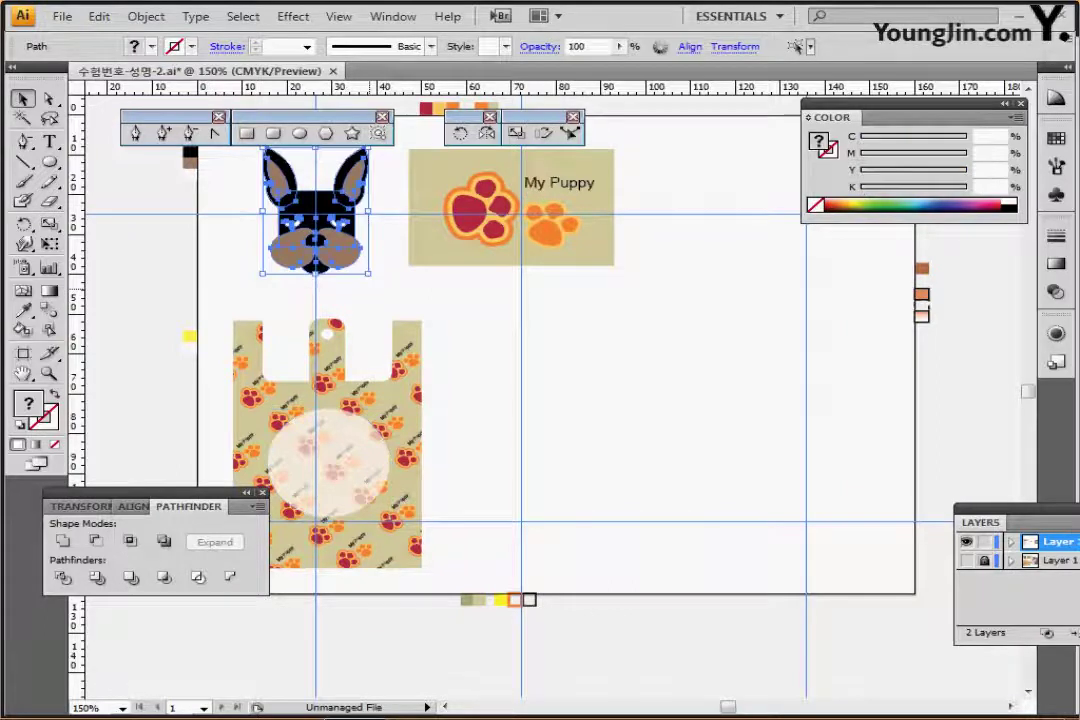
pyautogui.hotkey('ctrl', 'v')
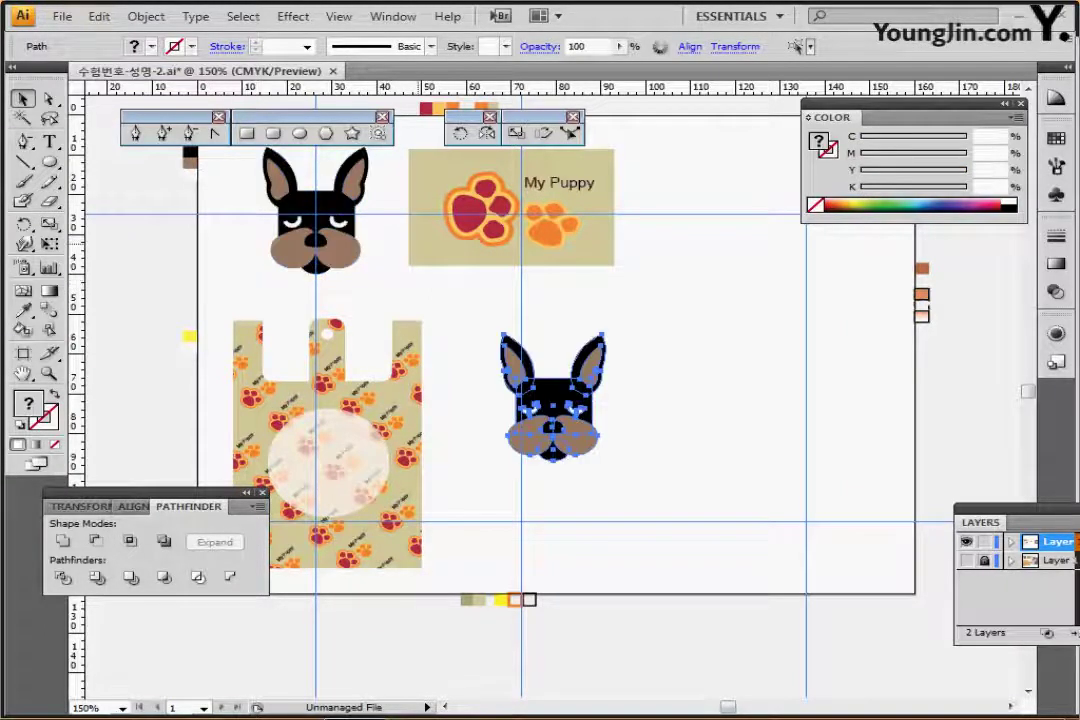
pyautogui.moveTo(494, 414); pyautogui.dragTo(367, 367)
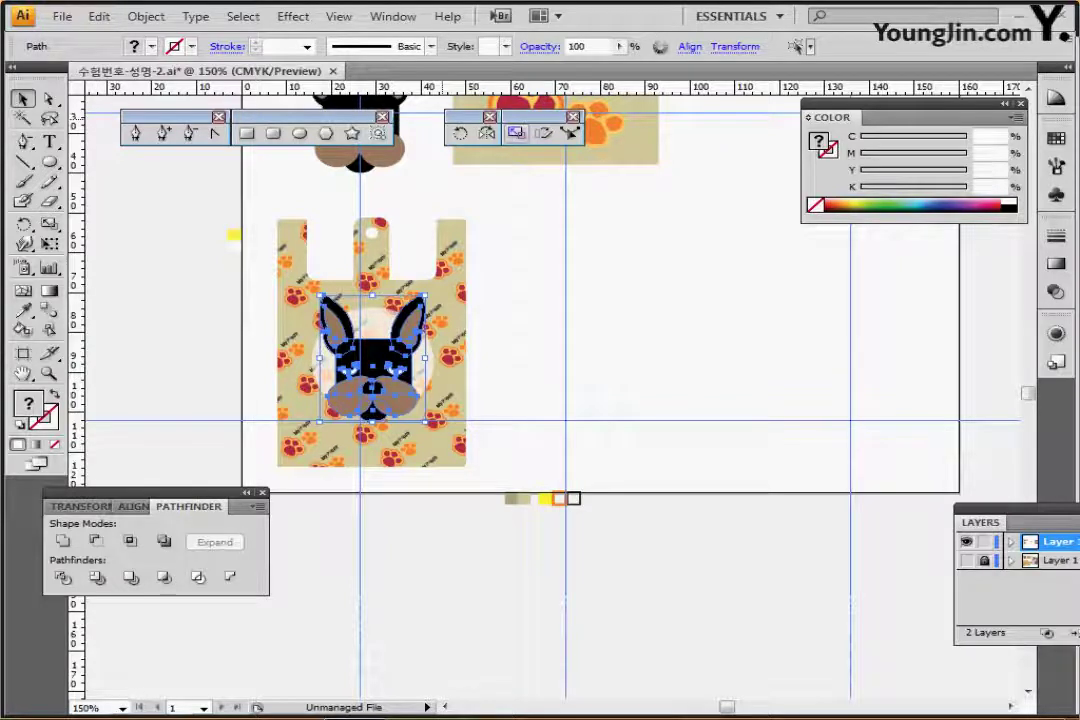
# - Scale the pasted puppy face uniformly to 60%, with Objects on and Patterns off
pyautogui.doubleClick(515, 132)
pyautogui.write('60')
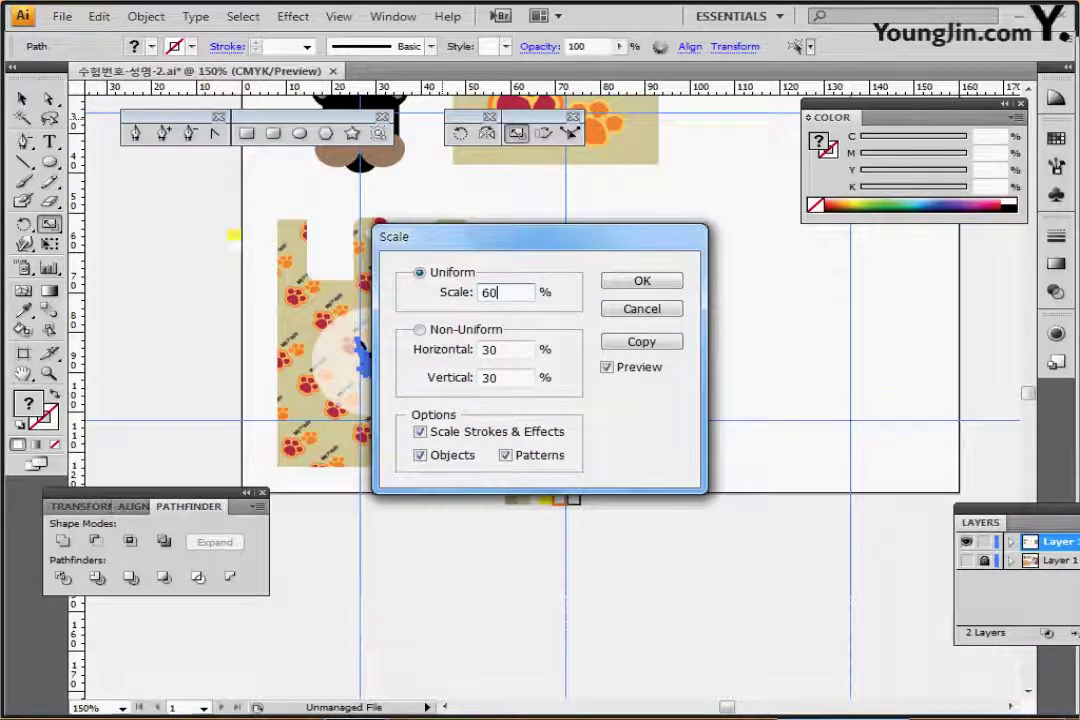
pyautogui.moveTo(440, 236); pyautogui.dragTo(567, 220)
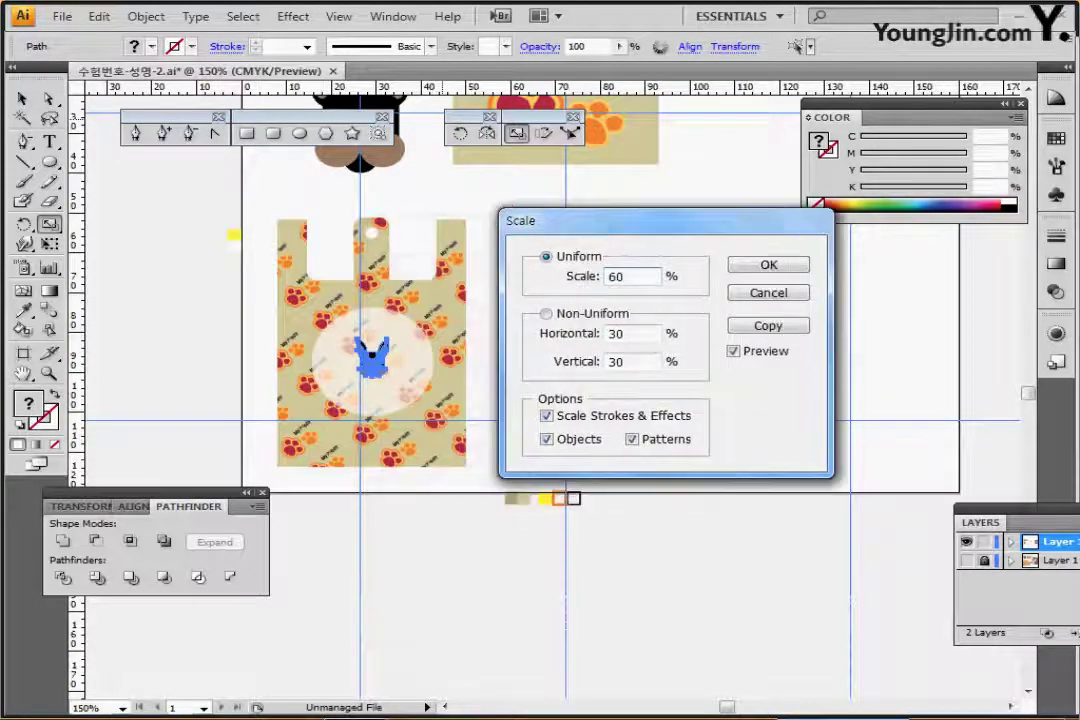
pyautogui.press('Tab')
pyautogui.click(546, 439)
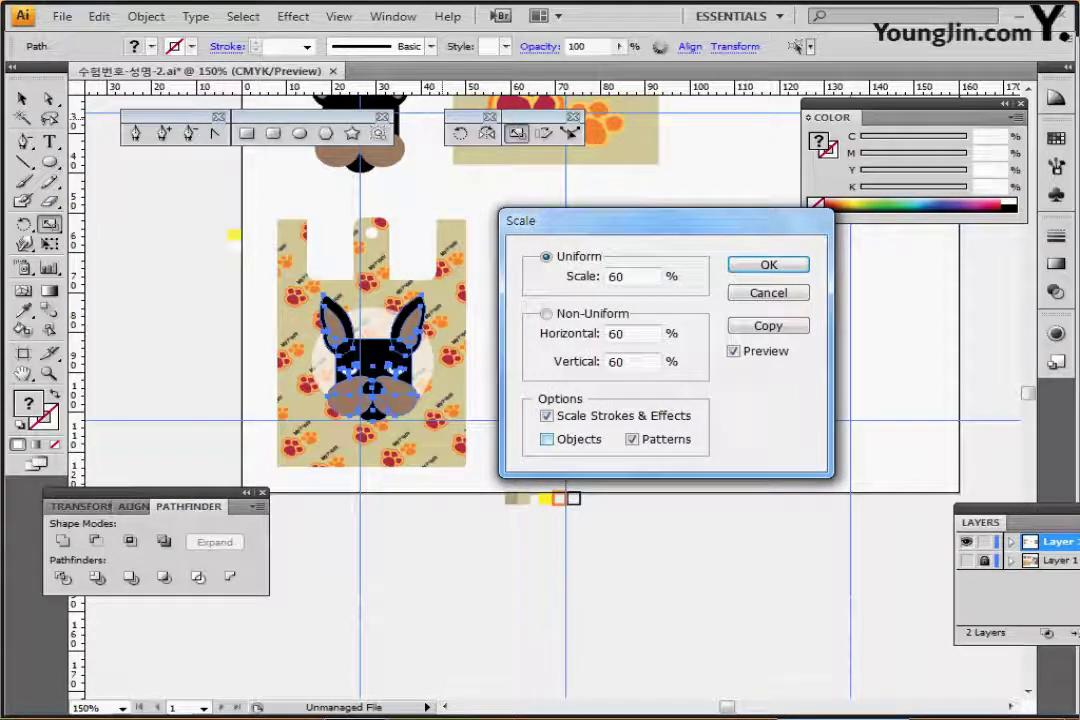
pyautogui.click(632, 439)
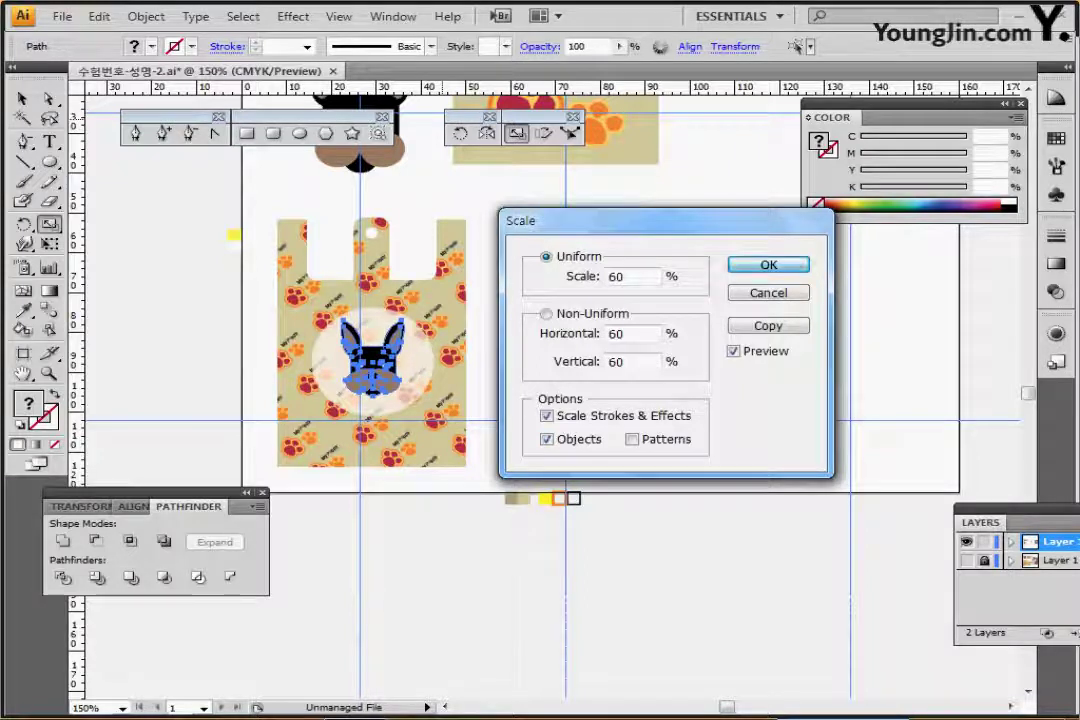
pyautogui.press('Return')
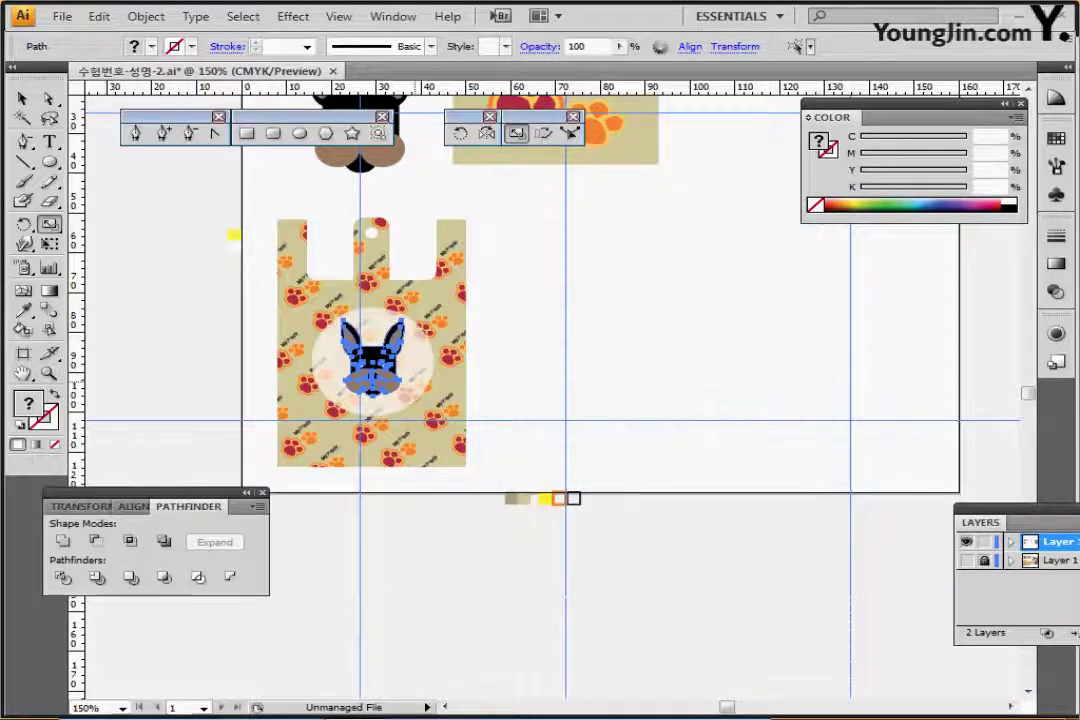
# - Nudge the small puppy face slightly down so it sits centred in the ellipse
pyautogui.hotkey('ctrl', '+')
pyautogui.hotkey('ctrl', '+')
pyautogui.hotkey('ctrl', '+')
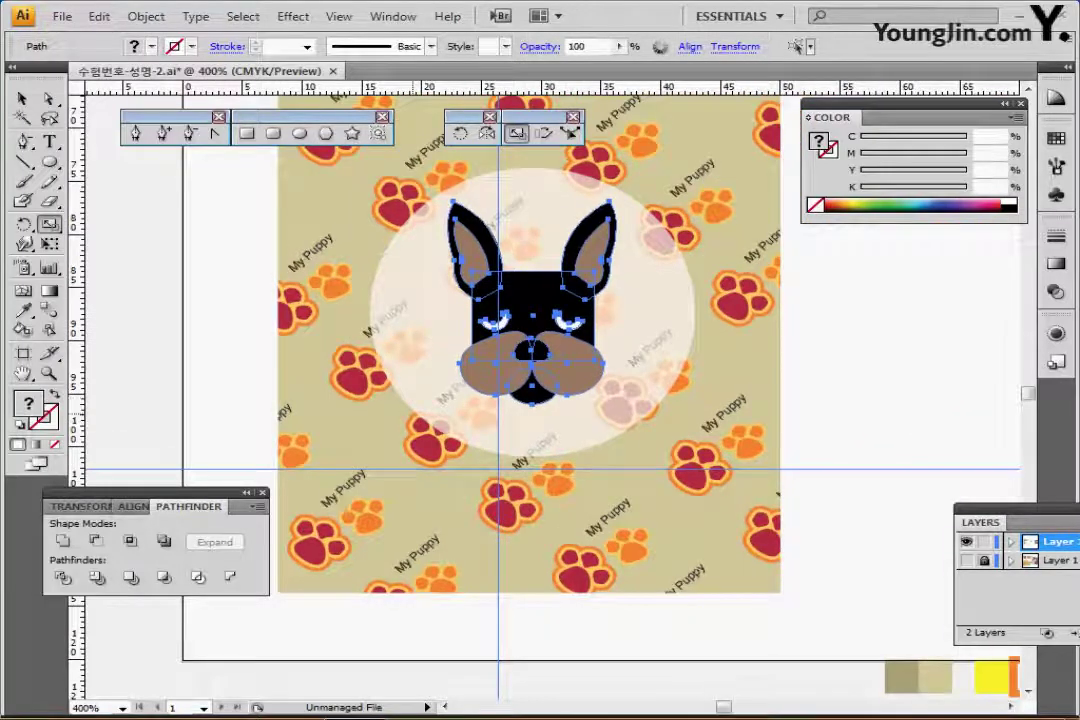
pyautogui.hotkey('ctrl', 'Down')
pyautogui.hotkey('ctrl', 'Down')
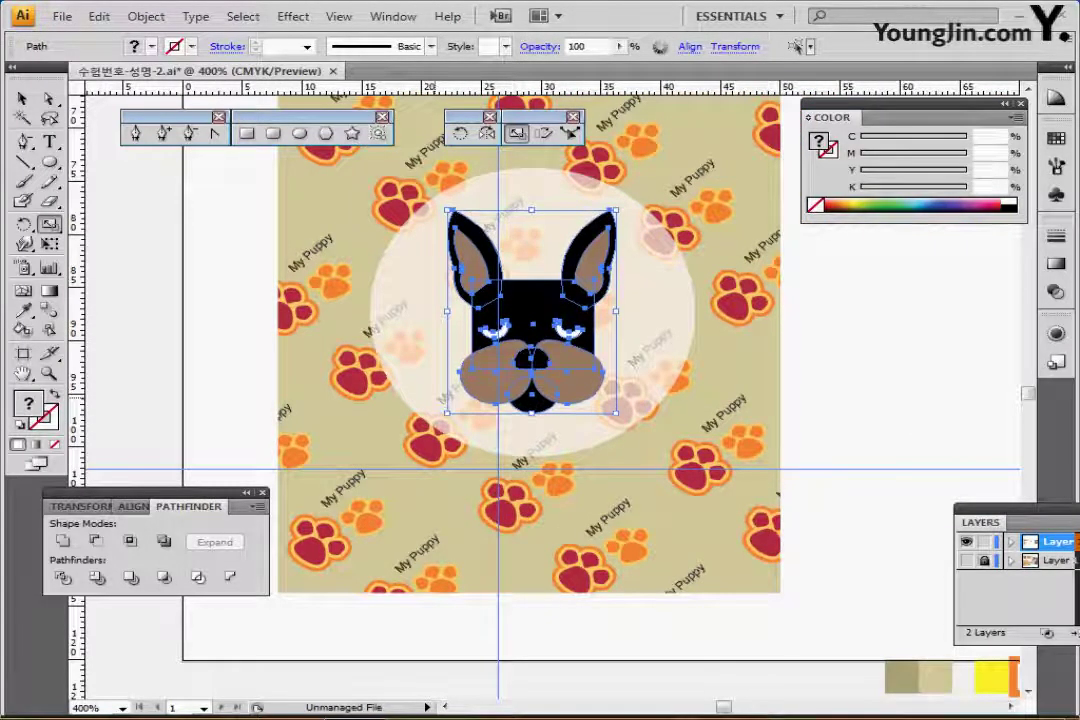
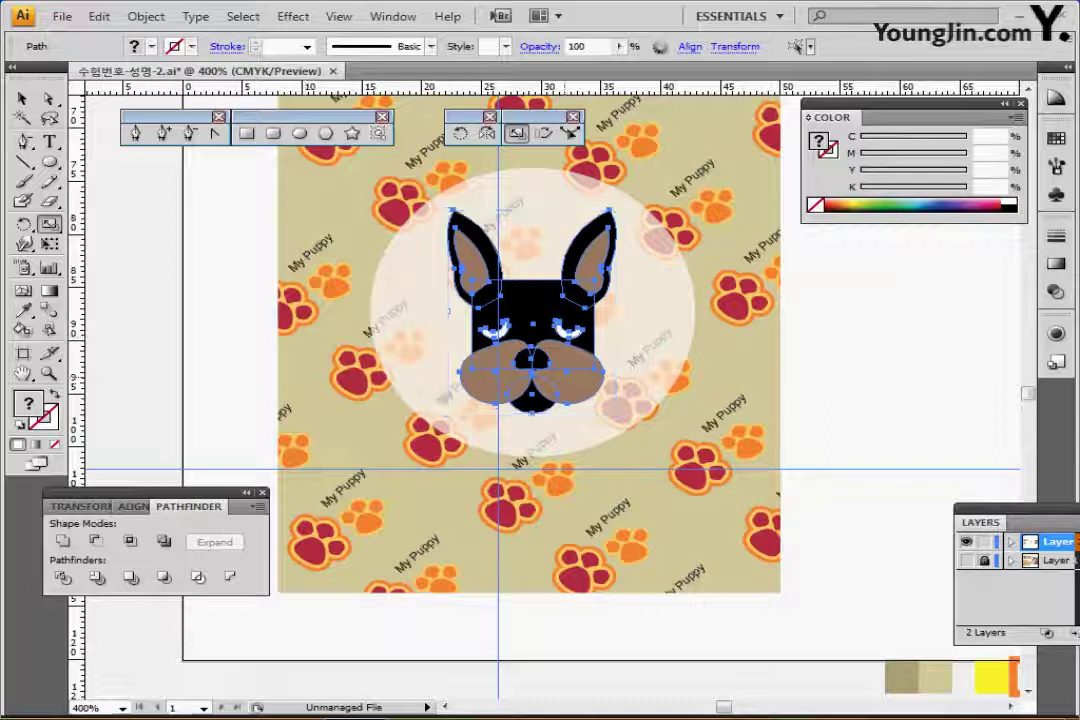
# - Fill the small puppy's inner ears and muzzle with the yellow sampled from the swatch beside the artboard, and deselect everything
pyautogui.moveTo(486, 307); pyautogui.dragTo(376, 320)
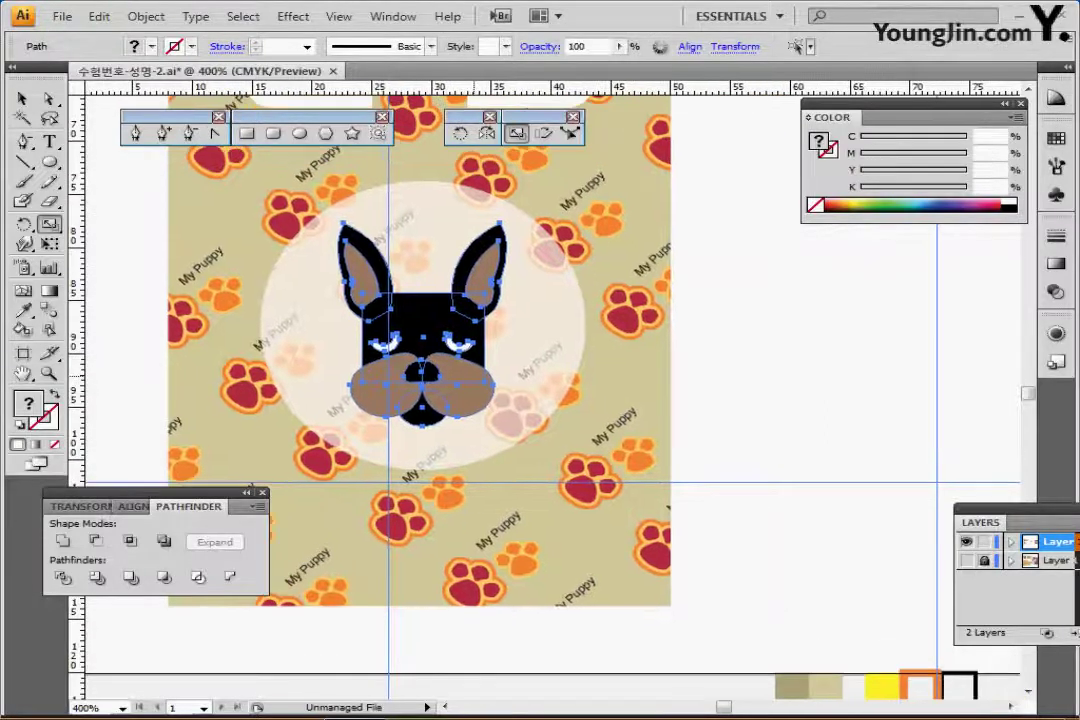
pyautogui.moveTo(201, 346); pyautogui.dragTo(404, 476)
pyautogui.moveTo(383, 346); pyautogui.dragTo(383, 381)
pyautogui.keyDown('ctrl'); pyautogui.keyDown('alt'); pyautogui.click(484, 445); pyautogui.keyUp('alt'); pyautogui.keyUp('ctrl')
pyautogui.moveTo(513, 429); pyautogui.dragTo(437, 476)
pyautogui.hotkey('ctrl', 'shift', 'a')
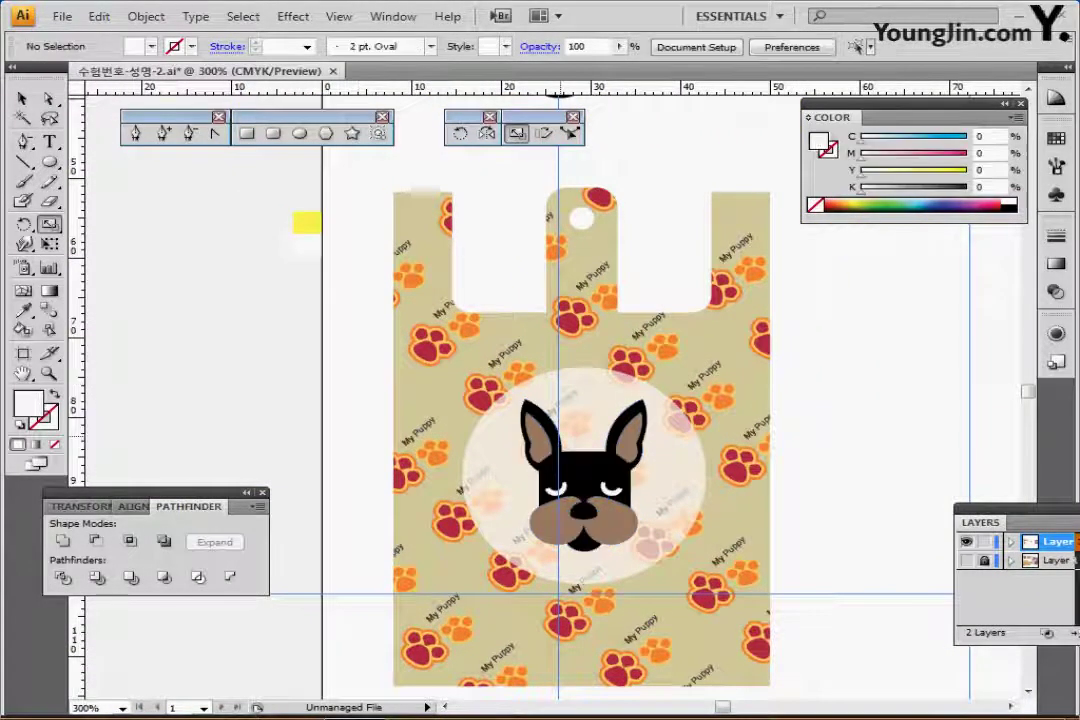
pyautogui.keyDown('ctrl'); pyautogui.click(538, 440); pyautogui.keyUp('ctrl')
pyautogui.keyDown('ctrl'); pyautogui.keyDown('shift'); pyautogui.click(631, 440); pyautogui.keyUp('shift'); pyautogui.keyUp('ctrl')
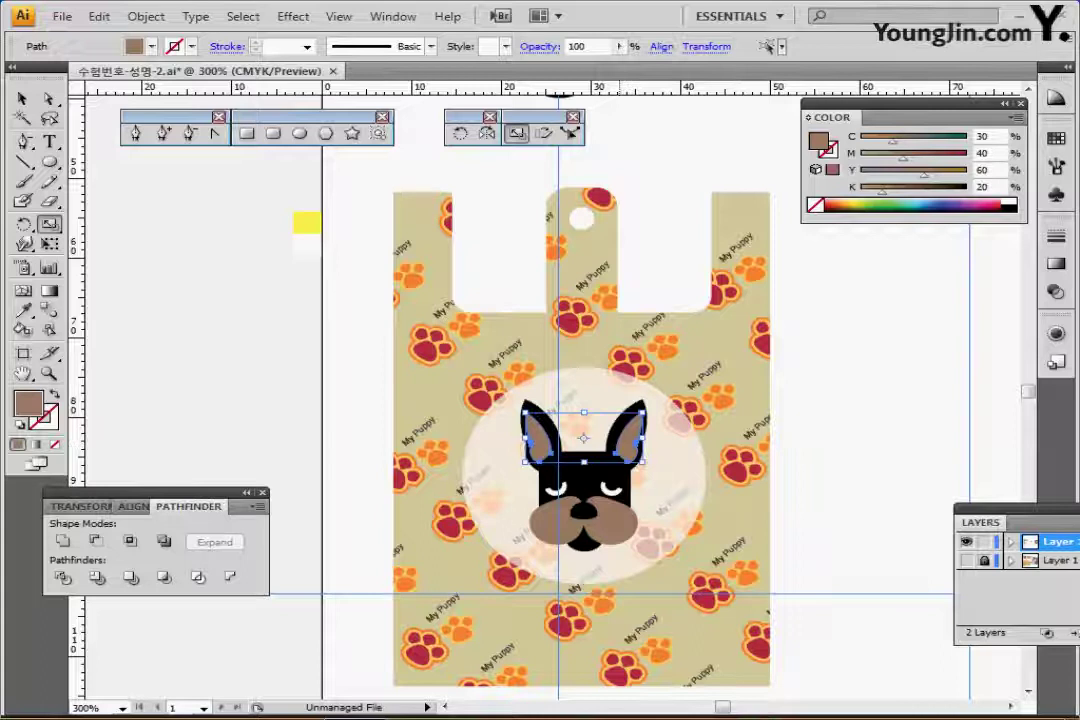
pyautogui.keyDown('ctrl'); pyautogui.keyDown('shift'); pyautogui.click(612, 524); pyautogui.keyUp('shift'); pyautogui.keyUp('ctrl')
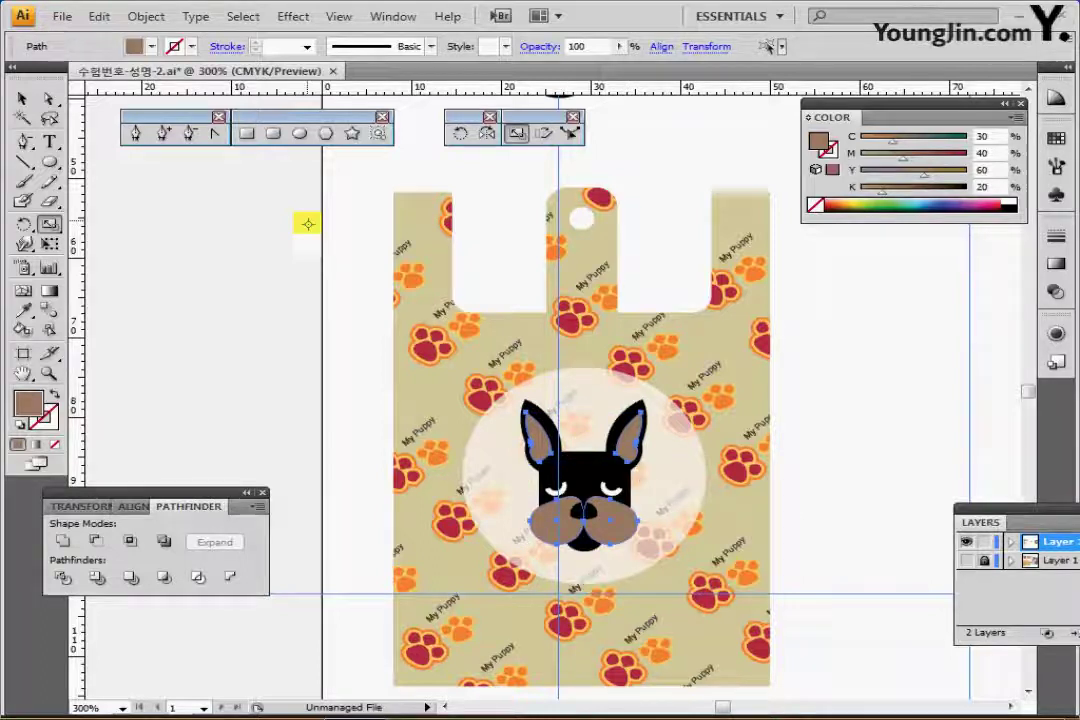
pyautogui.press('i')
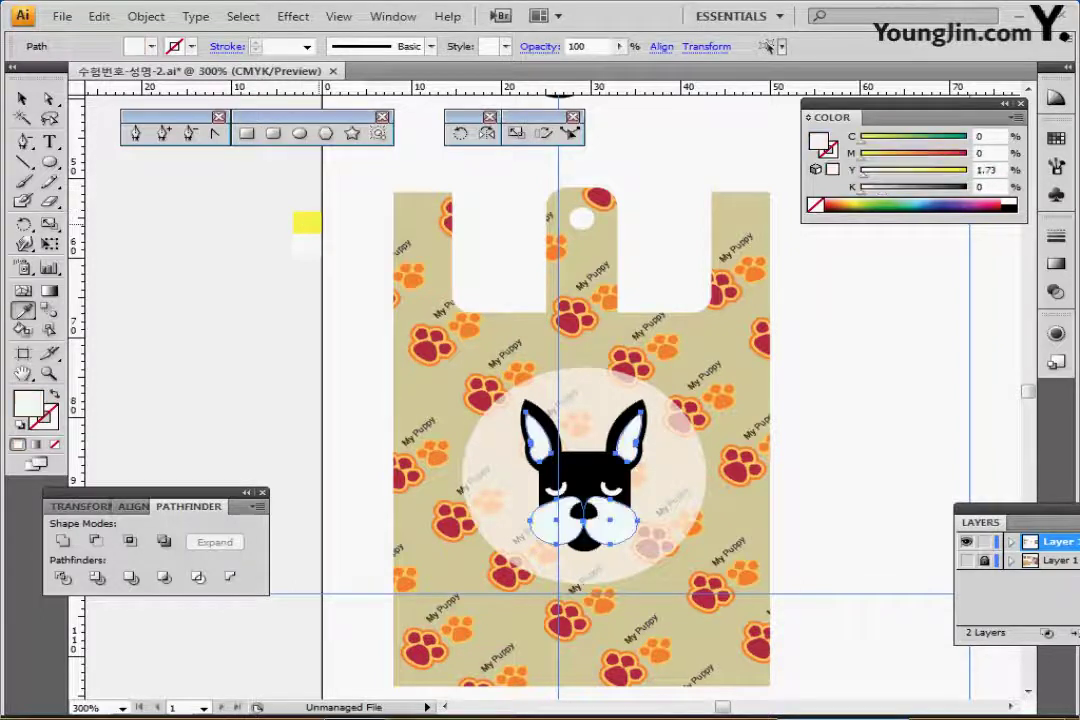
pyautogui.click(307, 222)
pyautogui.hotkey('ctrl', 'shift', 'a')
# - Save the document and create an ellipse 33 mm wide and 15 mm high in the empty area beside the bag
pyautogui.keyDown('ctrl'); pyautogui.keyDown('alt'); pyautogui.click(485, 504); pyautogui.keyUp('alt'); pyautogui.keyUp('ctrl')
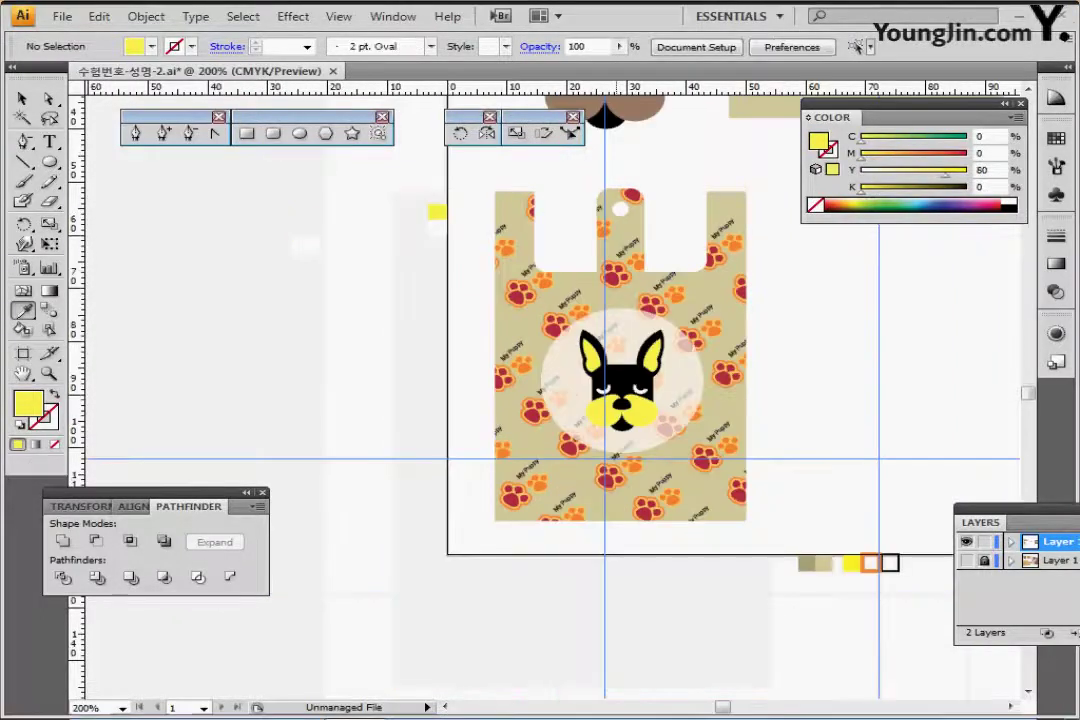
pyautogui.keyDown('ctrl'); pyautogui.keyDown('alt'); pyautogui.click(619, 517); pyautogui.keyUp('alt'); pyautogui.keyUp('ctrl')
pyautogui.moveTo(619, 517); pyautogui.dragTo(452, 633)
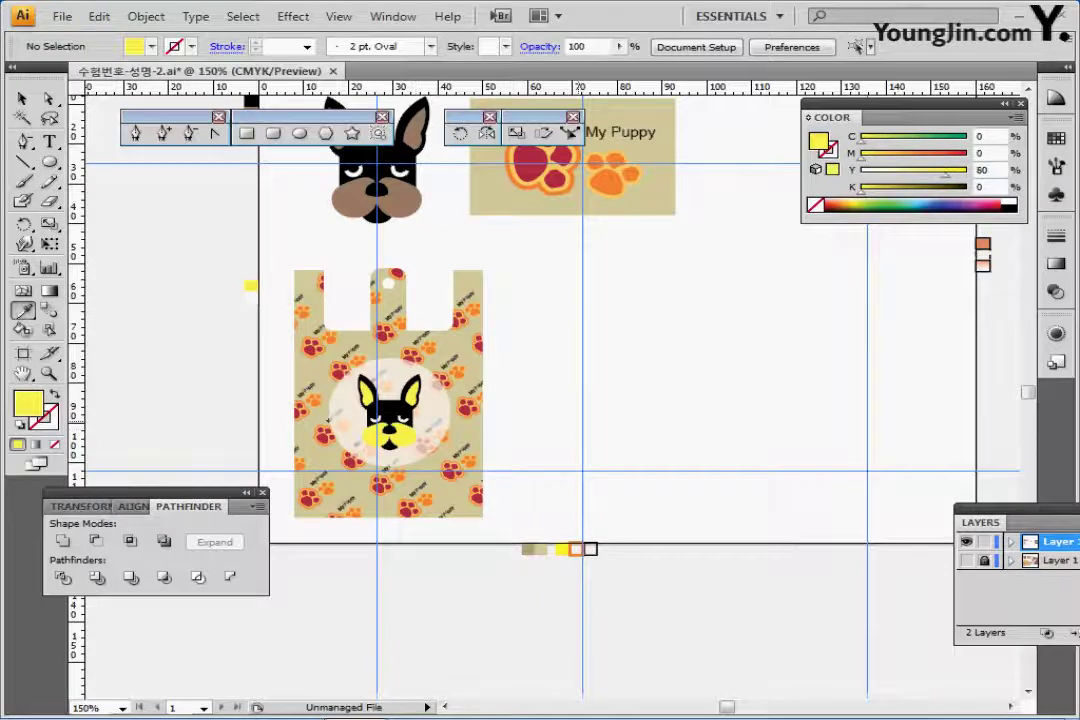
pyautogui.moveTo(609, 389); pyautogui.dragTo(485, 397)
pyautogui.keyDown('ctrl'); pyautogui.click(485, 397); pyautogui.keyUp('ctrl')
pyautogui.hscroll(2, 985, 236)
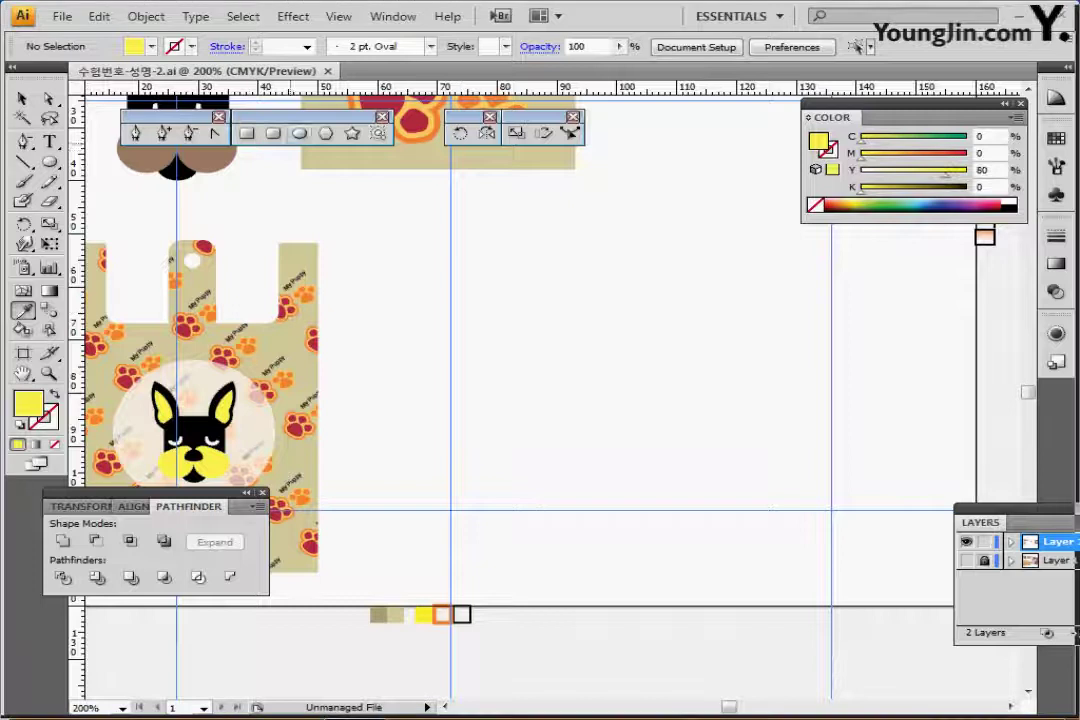
pyautogui.press('l')
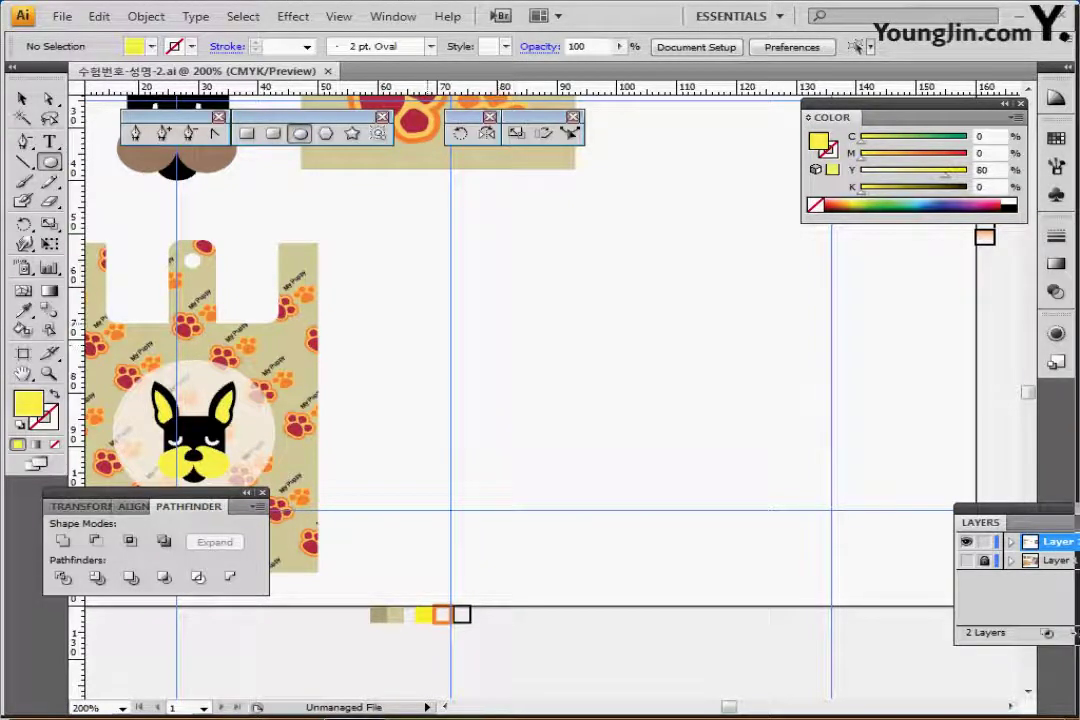
pyautogui.click(985, 236)
pyautogui.write('33')
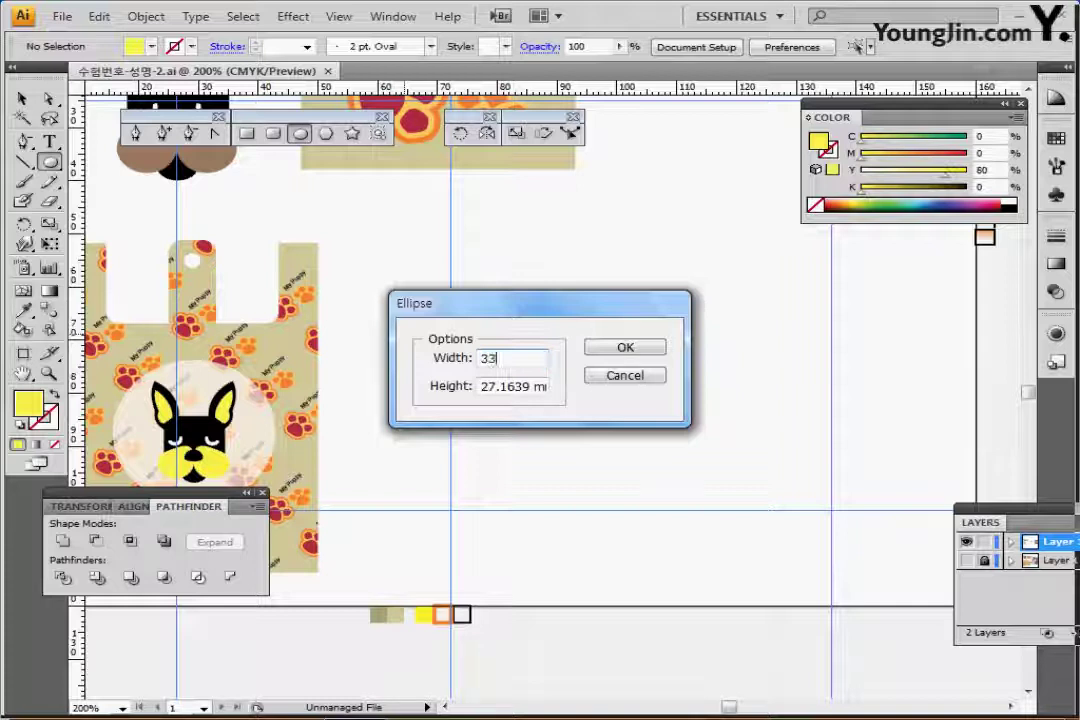
pyautogui.press('Tab')
pyautogui.write('13')
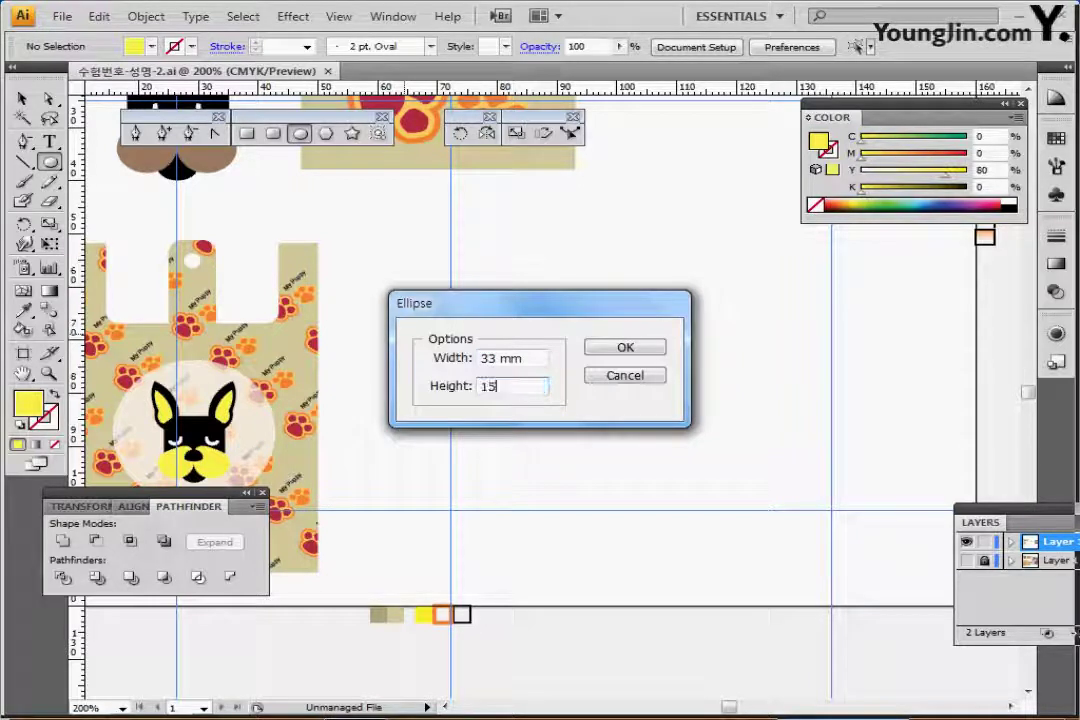
pyautogui.press('Return')
# - Give the new ellipse a 1 pt black stroke with no fill, and move it so its centre lies on the vertical guide
pyautogui.press('ctrl')
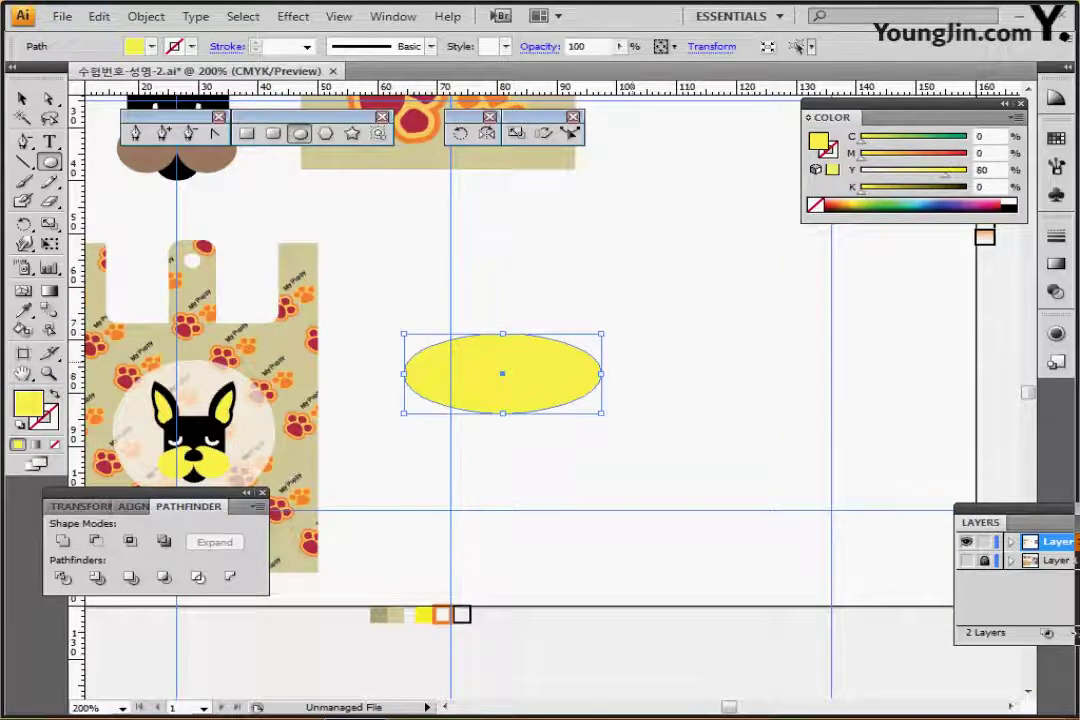
pyautogui.press('d')
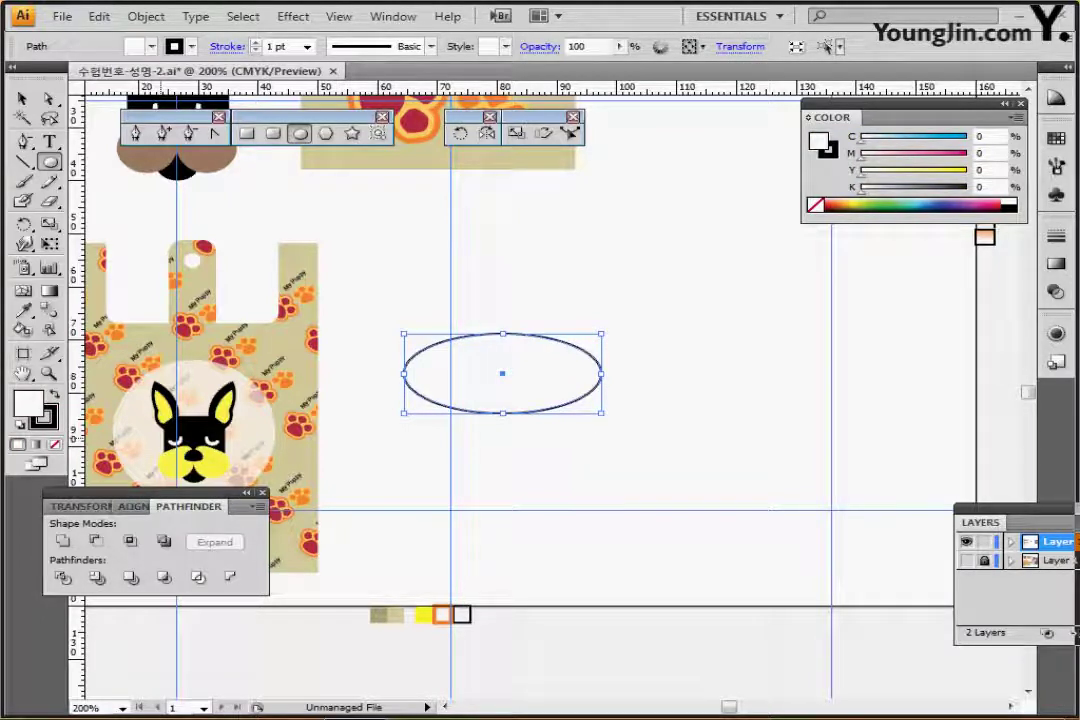
pyautogui.press('/')
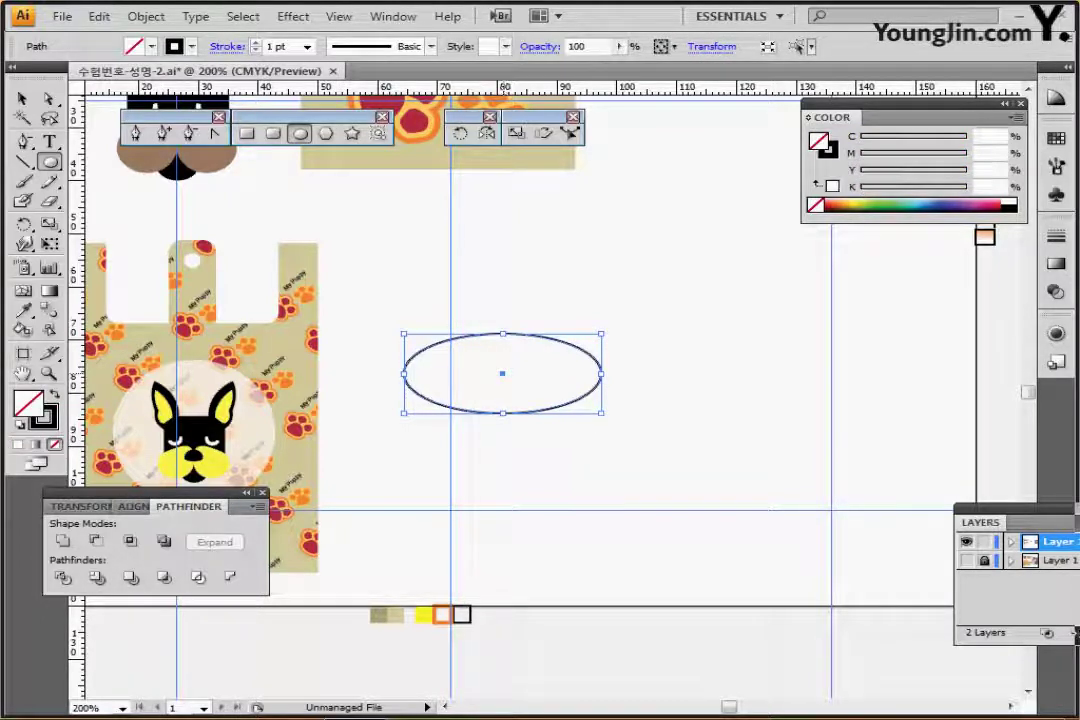
pyautogui.moveTo(502, 373); pyautogui.dragTo(455, 358)
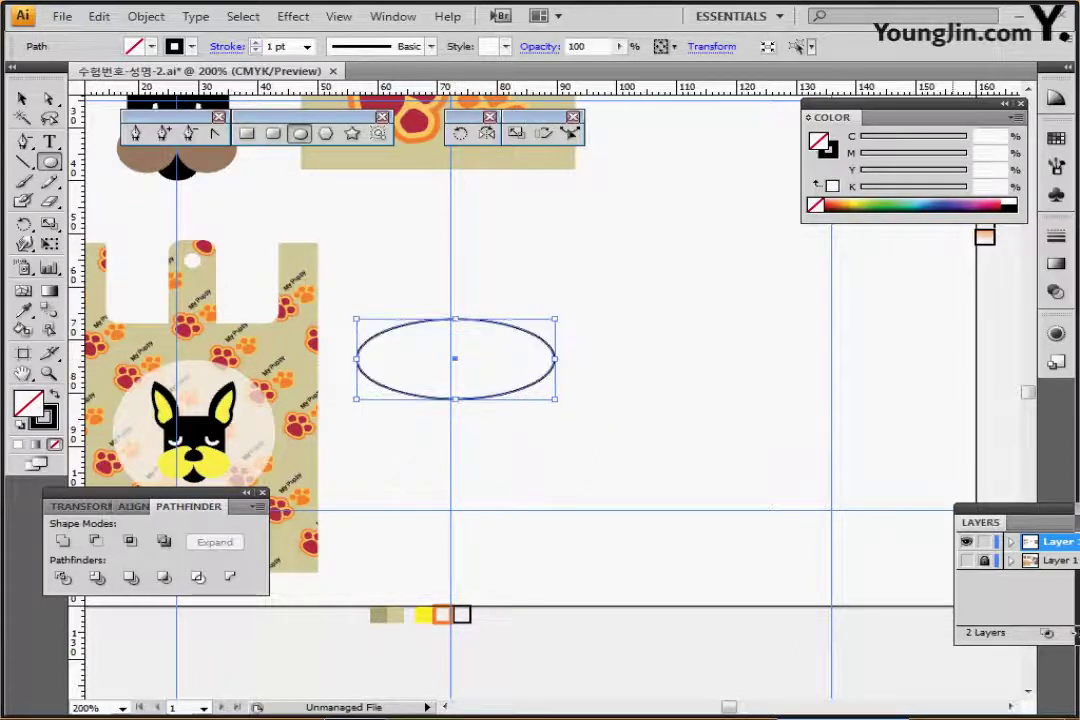
# - Show the reference layer in outline view and move the ellipse onto the lower ellipse of the collar sketch
pyautogui.click(966, 561)
pyautogui.keyDown('ctrl'); pyautogui.click(966, 561); pyautogui.keyUp('ctrl')
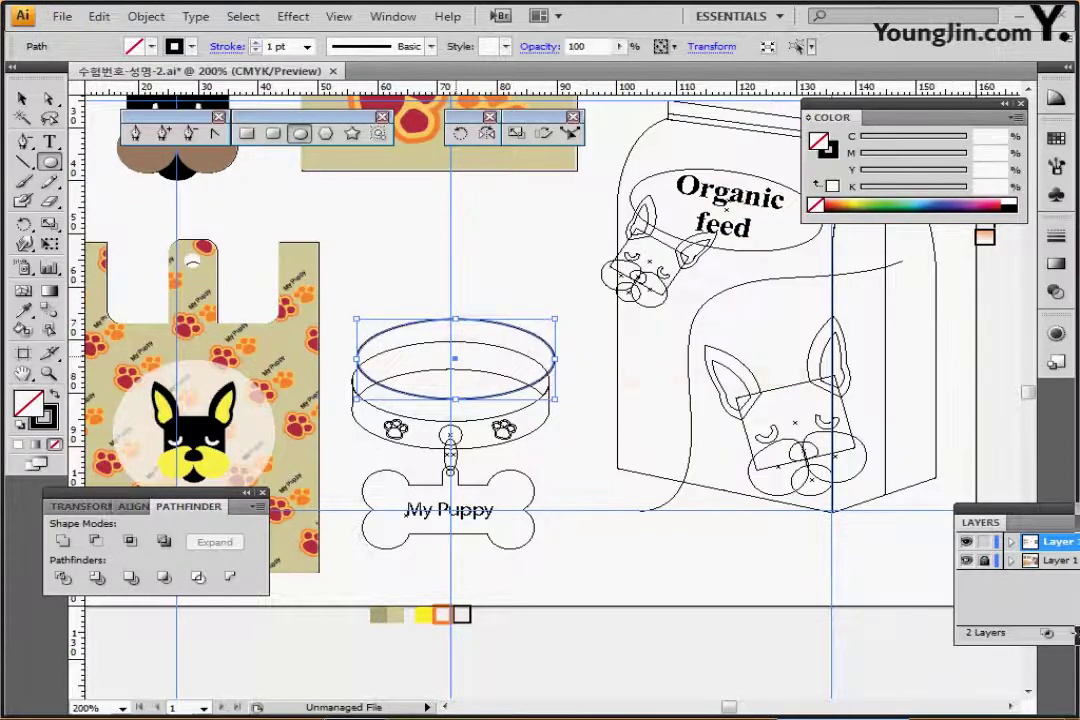
pyautogui.hotkey('ctrl', 'shift', 'a')
pyautogui.moveTo(450, 400); pyautogui.dragTo(452, 409)
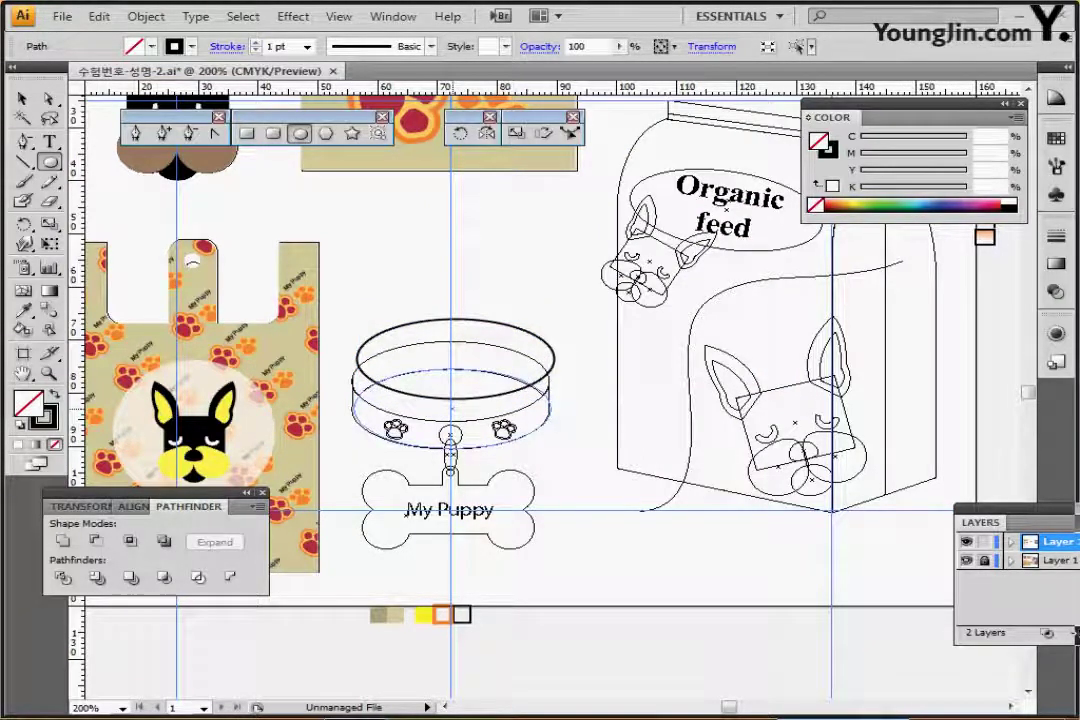
pyautogui.hotkey('ctrl', 'y')
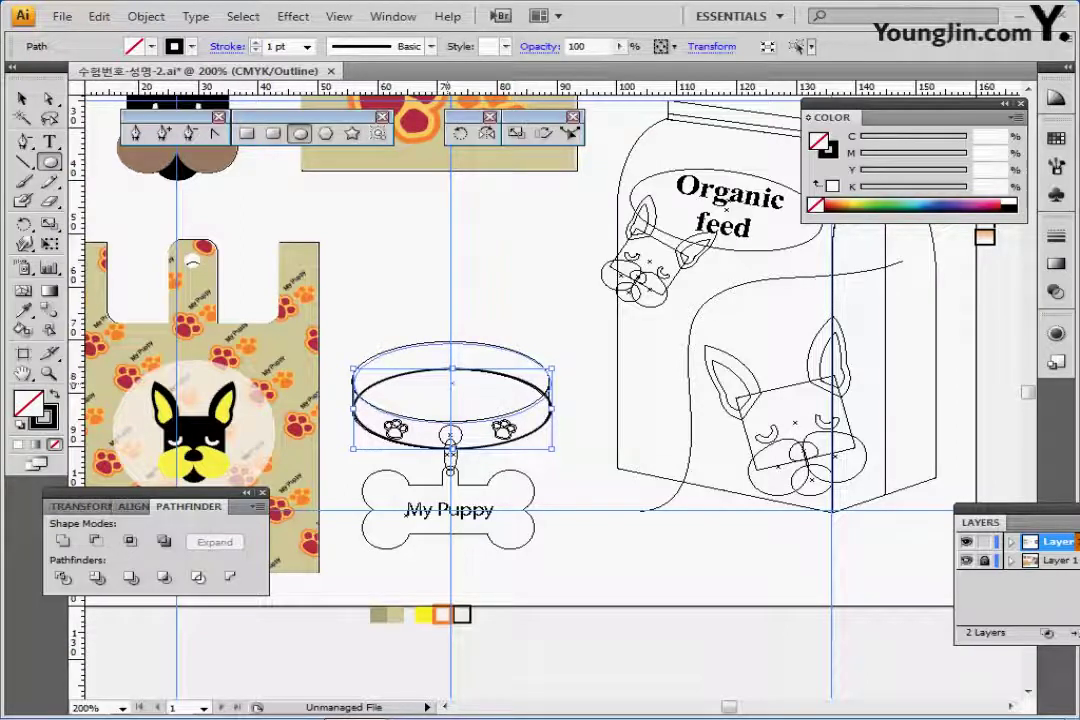
# - Duplicate the ellipse upward onto the collar's upper rim, then hide the reference layer and return to preview
pyautogui.keyDown('ctrl'); pyautogui.click(452, 343); pyautogui.keyUp('ctrl')
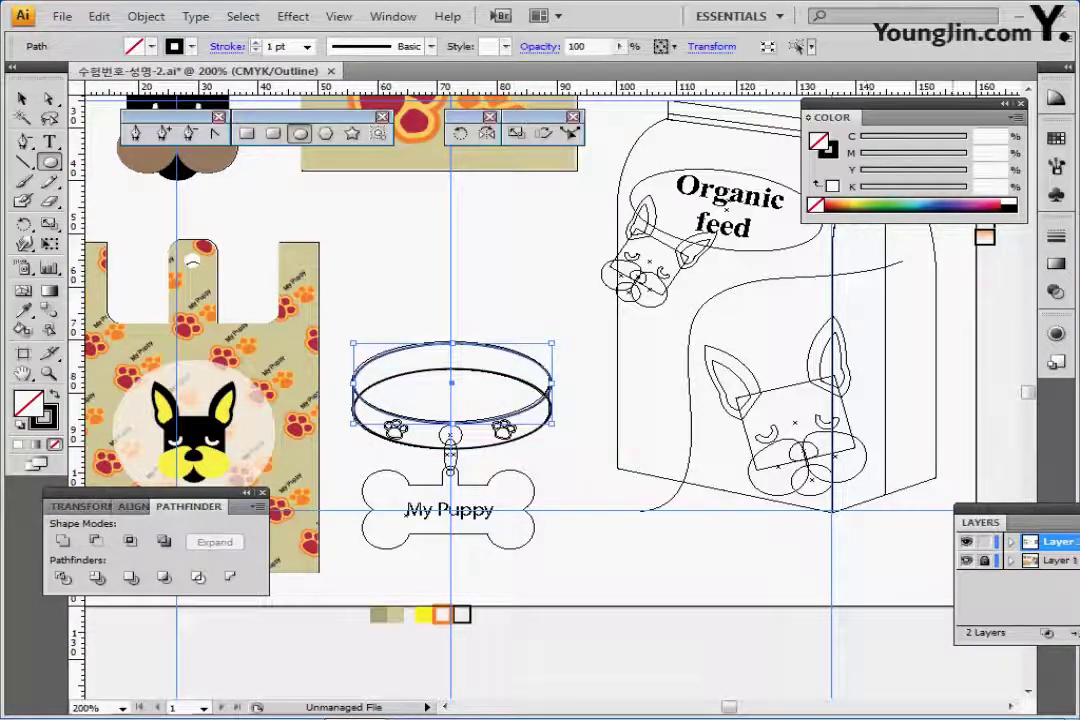
pyautogui.click(966, 560)
pyautogui.hotkey('ctrl', 'y')
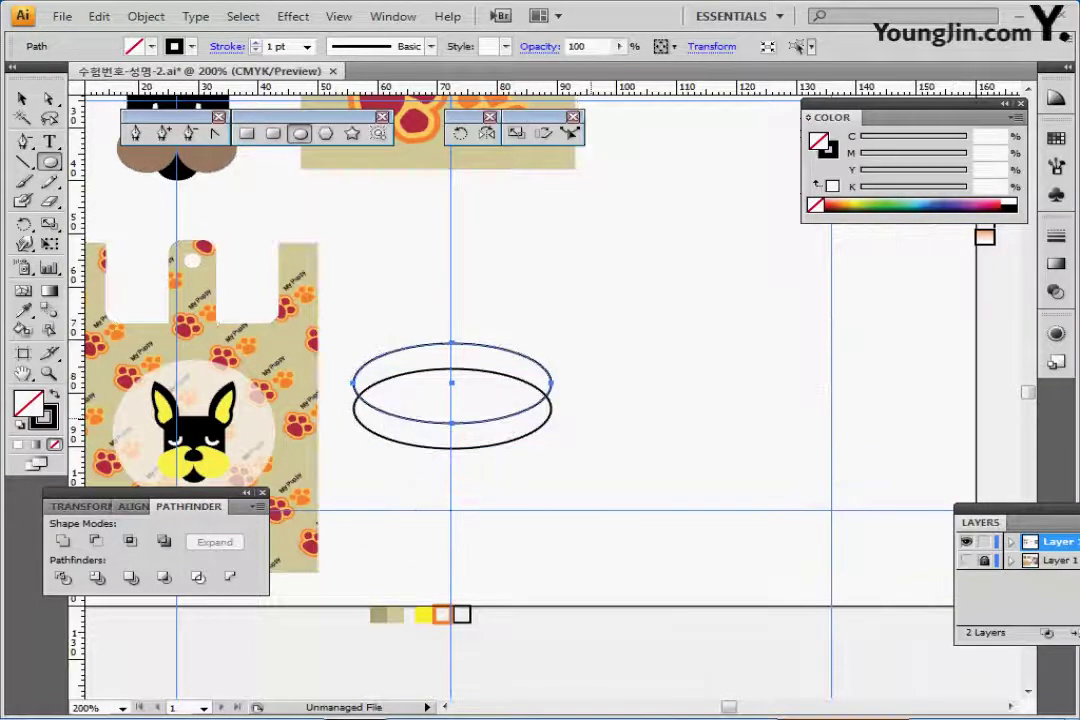
pyautogui.hotkey('ctrl', '+')
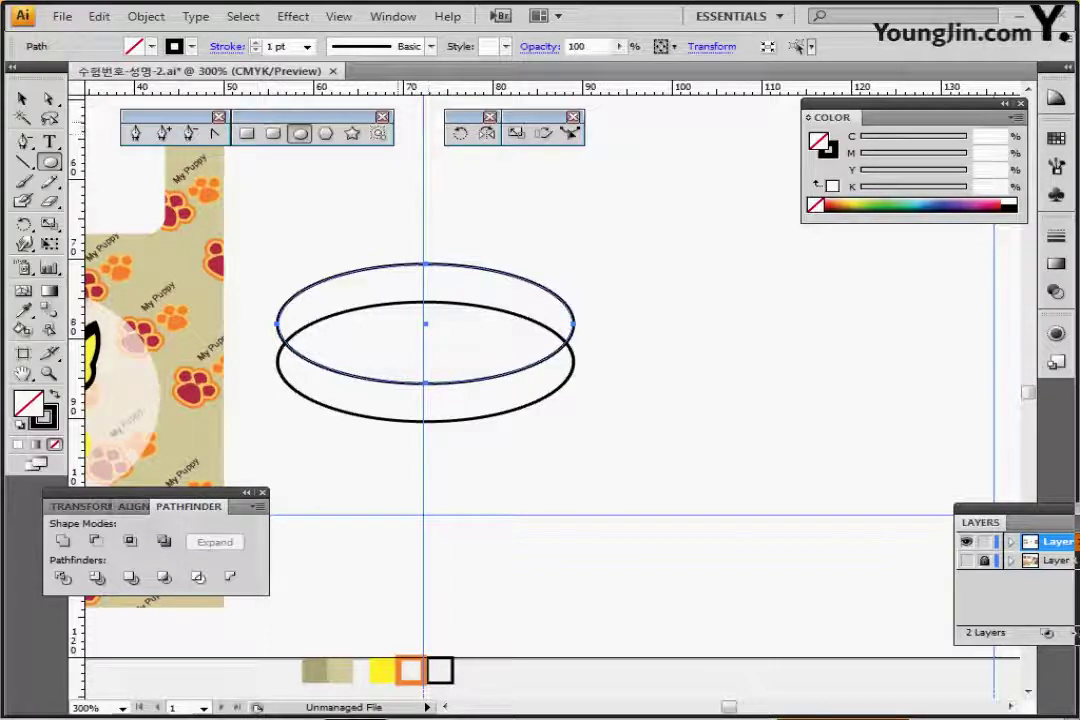
pyautogui.press('m')
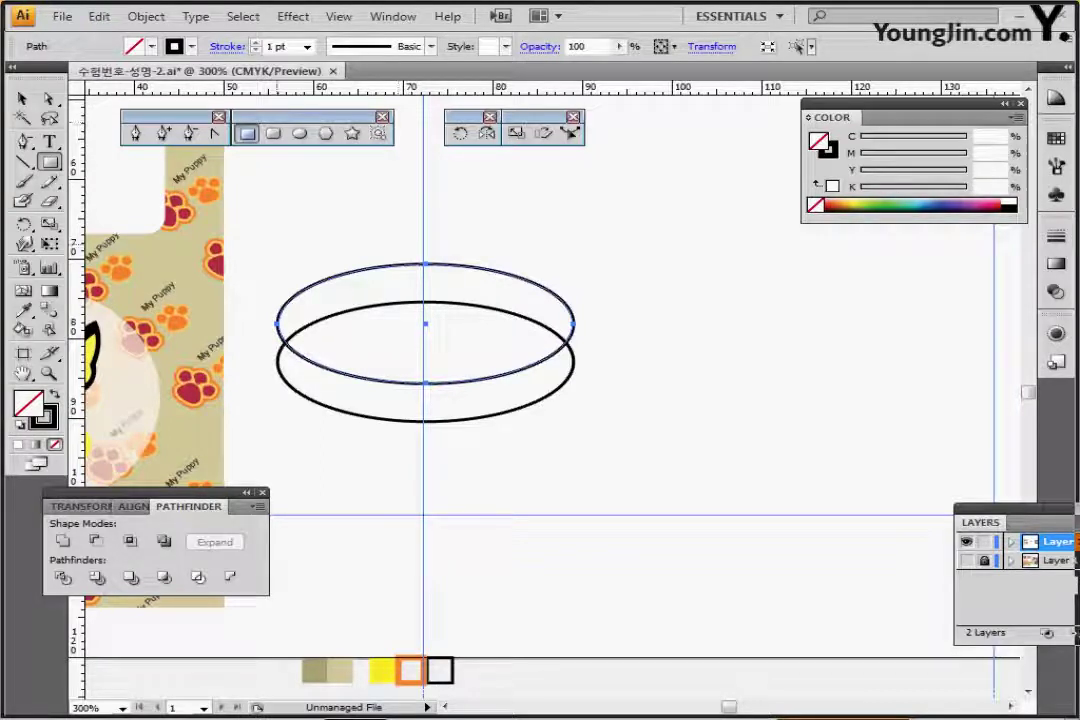
pyautogui.click(277, 323)
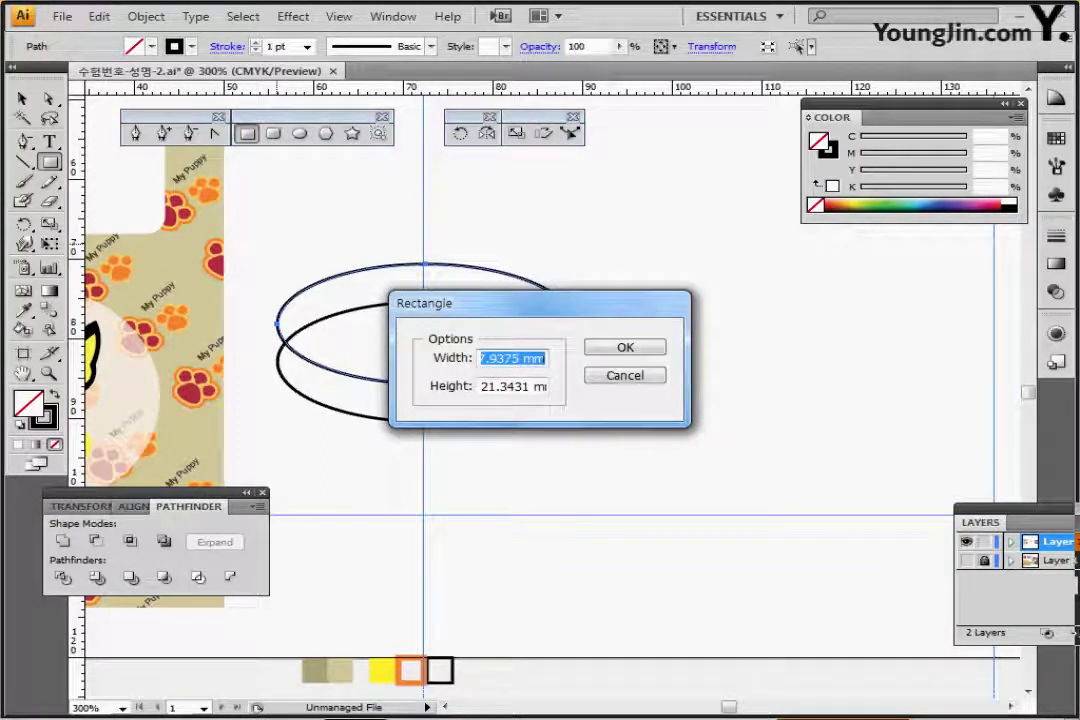
pyautogui.write('32.9')
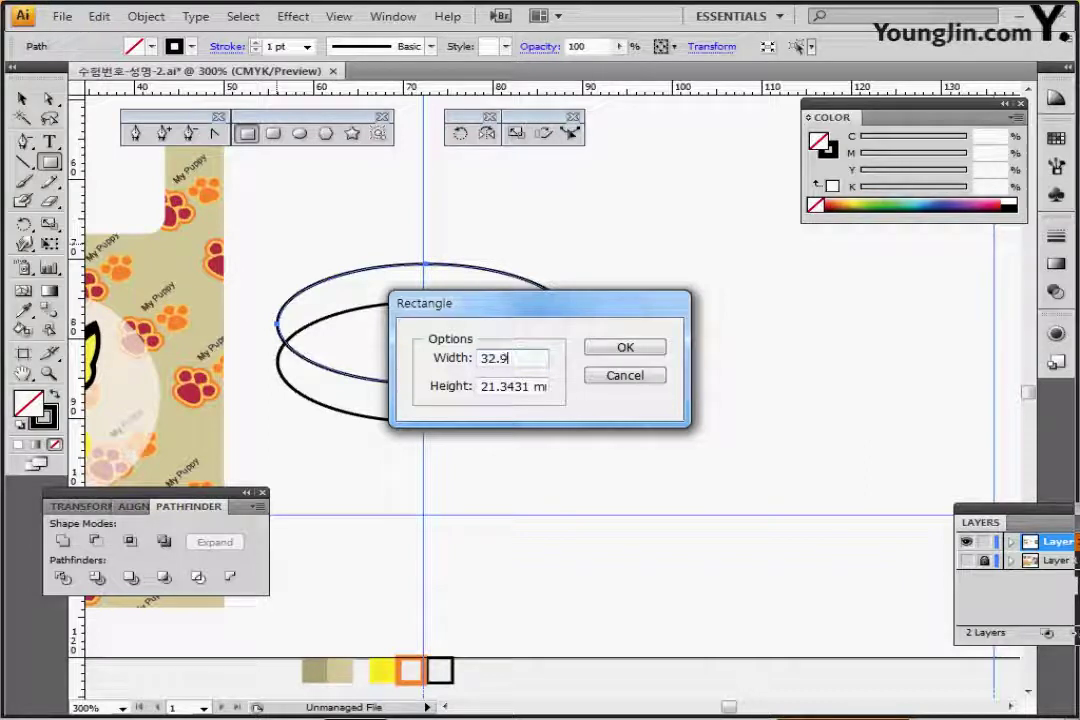
pyautogui.press('Tab')
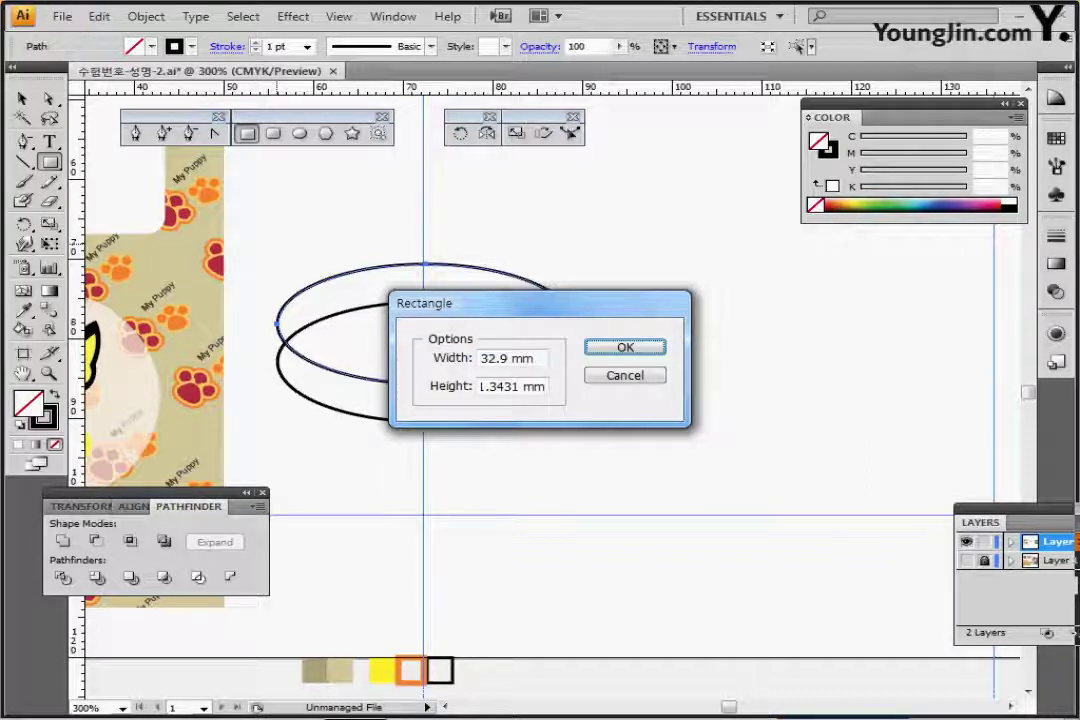
pyautogui.press('Tab')
pyautogui.click(452, 386)
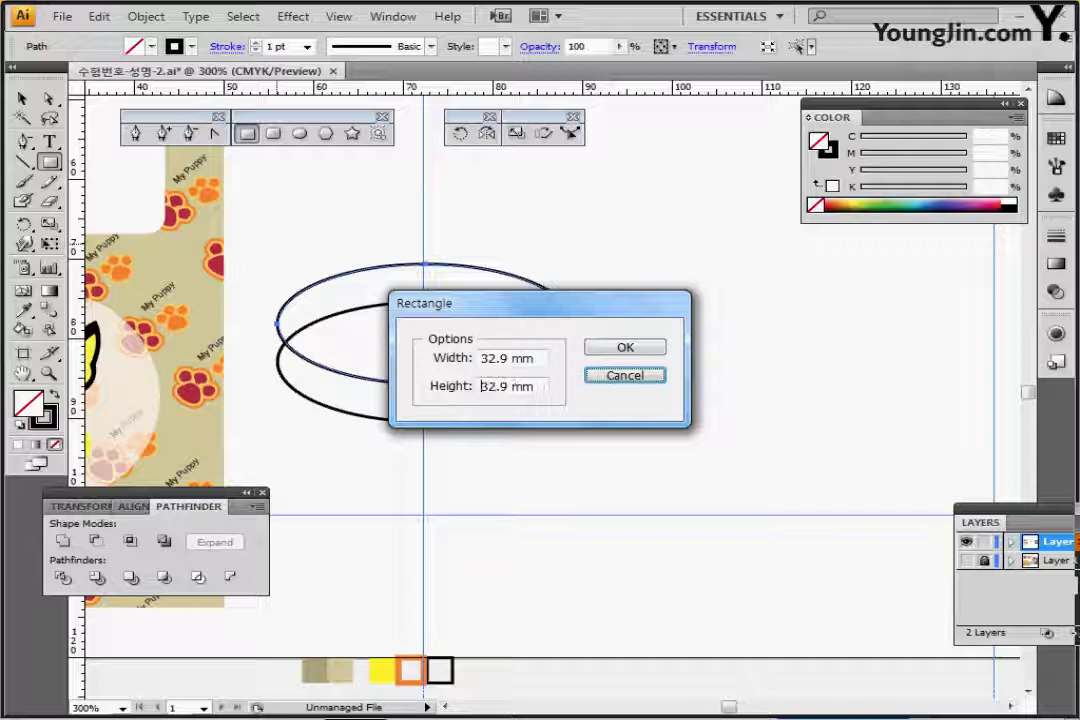
pyautogui.moveTo(482, 386); pyautogui.dragTo(546, 387)
pyautogui.write('20')
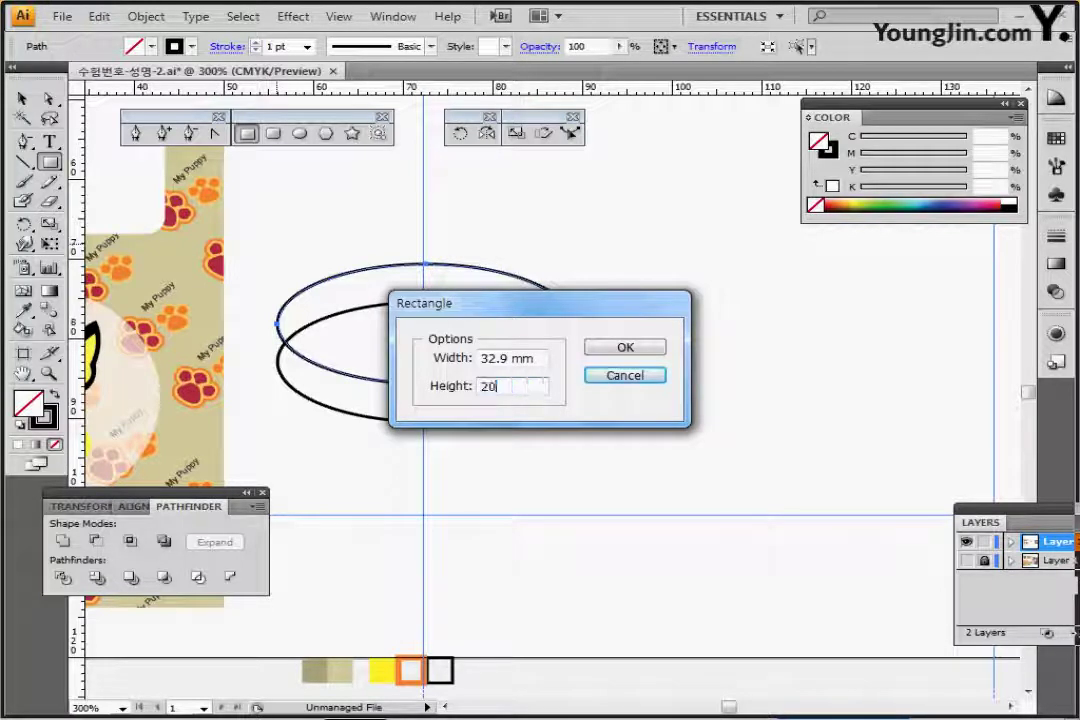
pyautogui.press('Return')
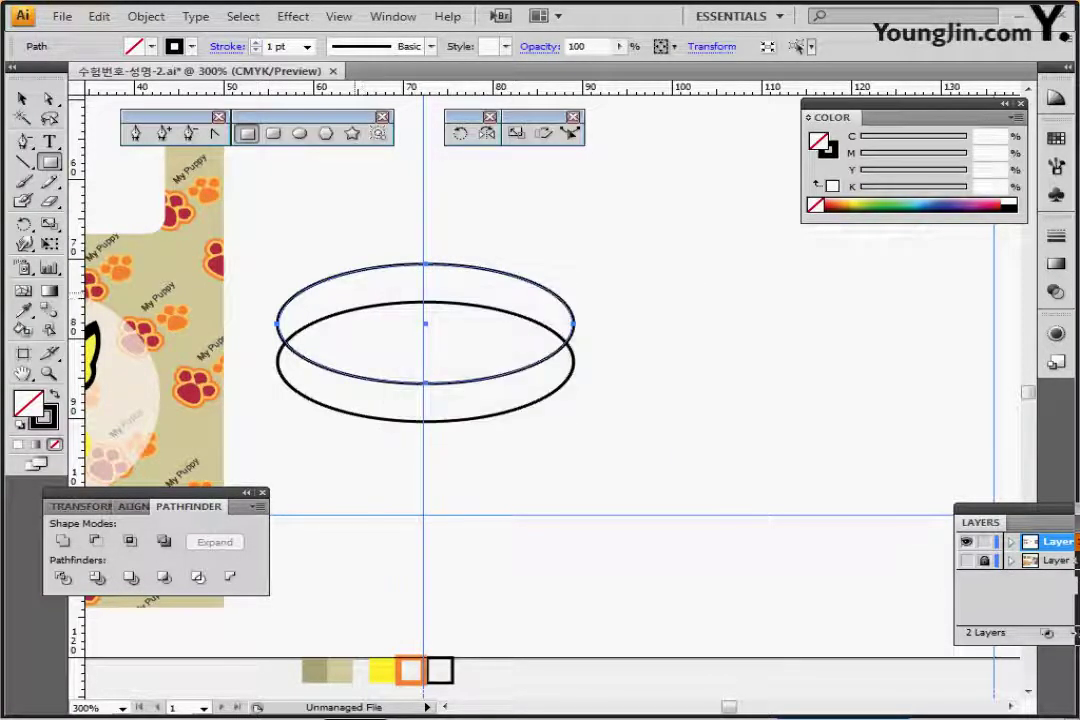
# - Create a rectangle 32.8 mm wide and clearly taller than one ellipse, overlapping both collar ellipses
pyautogui.click(289, 275)
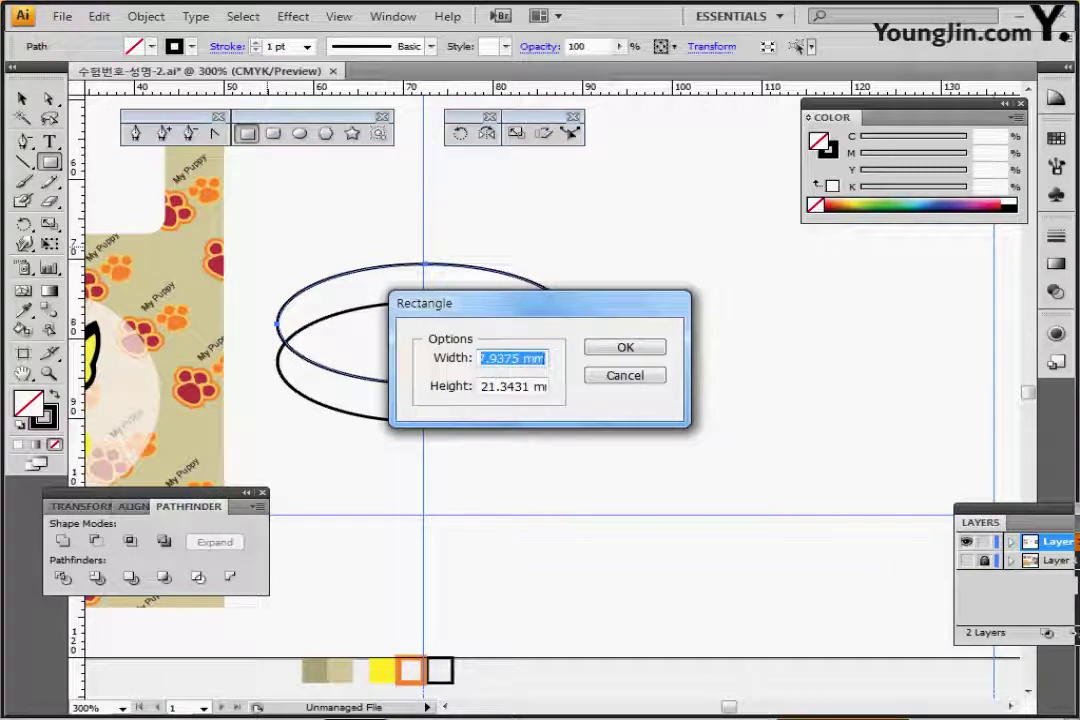
pyautogui.write('32.')
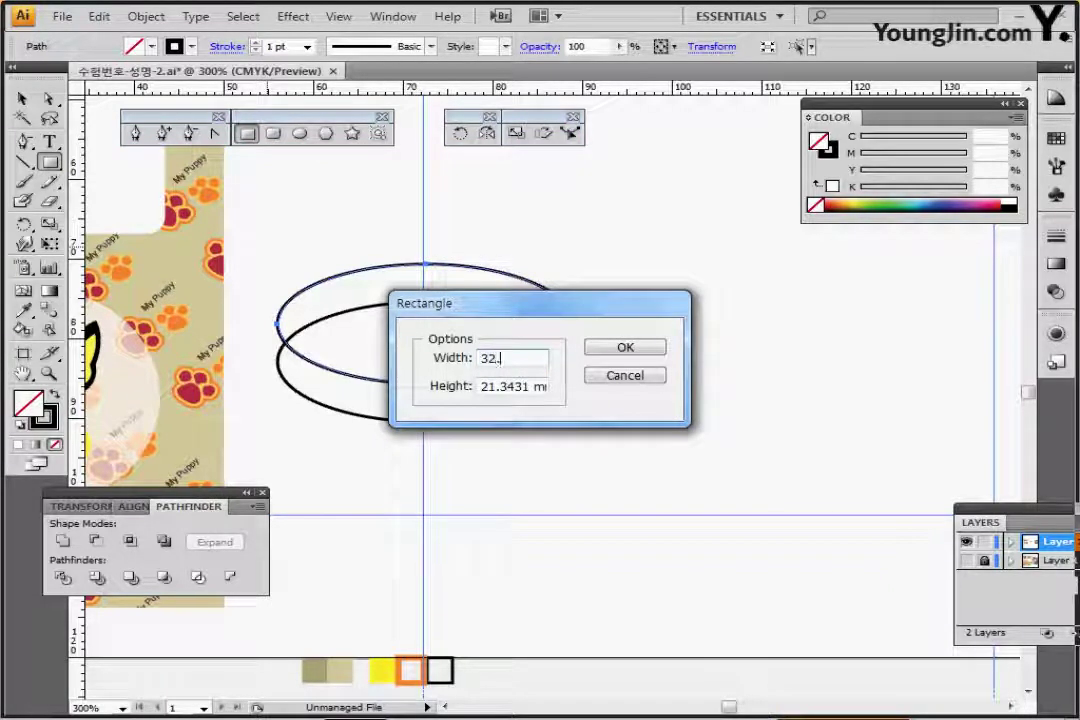
pyautogui.write('8')
pyautogui.press('Tab')
pyautogui.press('Return')
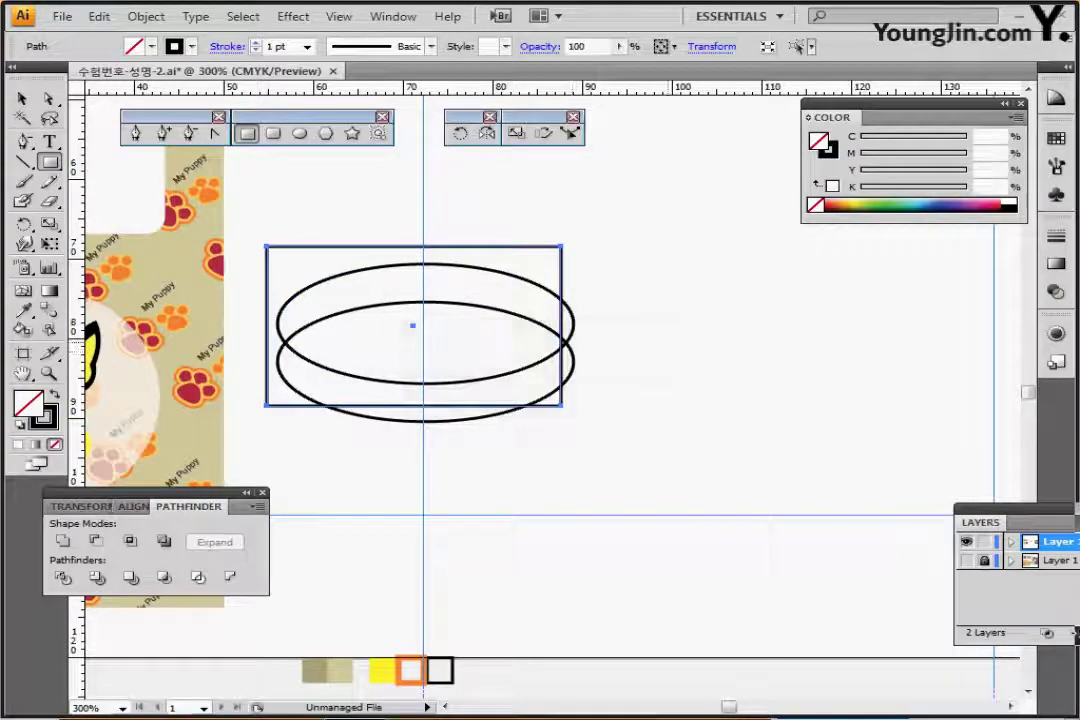
# - Align the rectangle and both ellipses on their horizontal centres
pyautogui.hotkey('ctrl', 'shift', 'a')
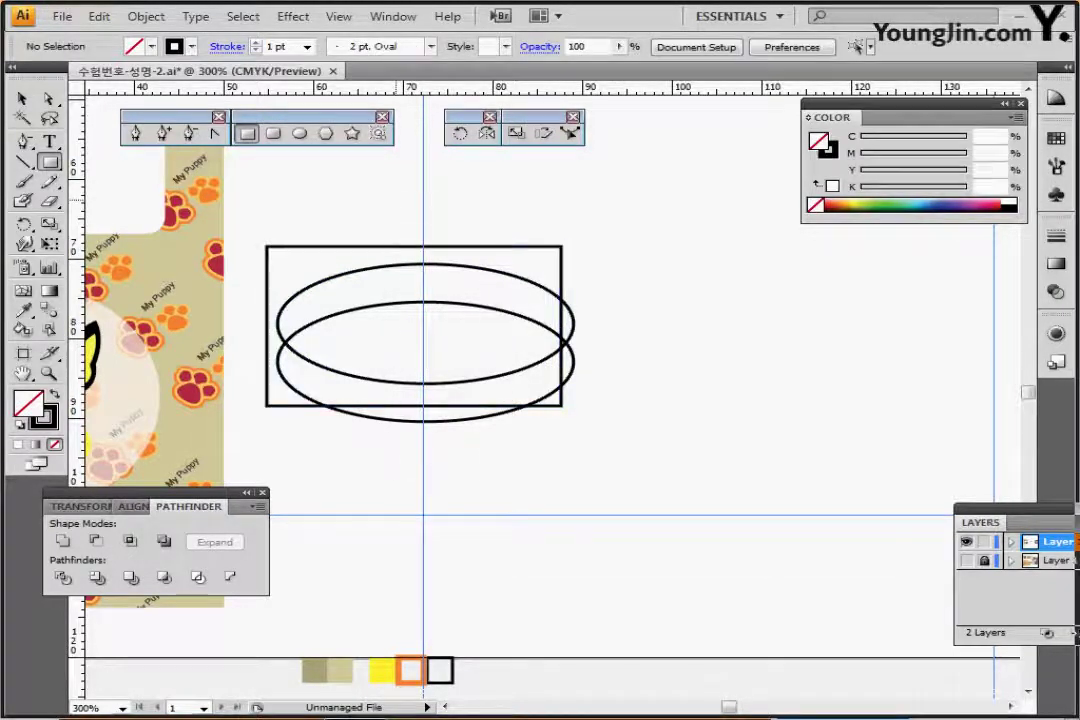
pyautogui.hotkey('ctrl', 'a')
pyautogui.click(133, 507)
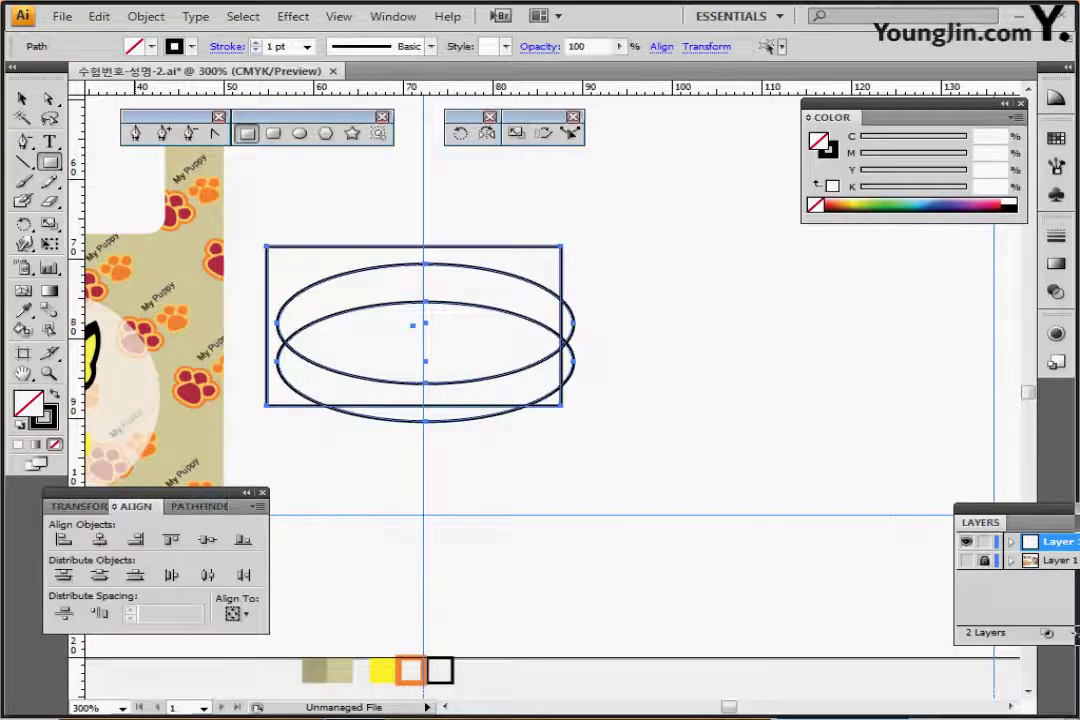
pyautogui.click(99, 540)
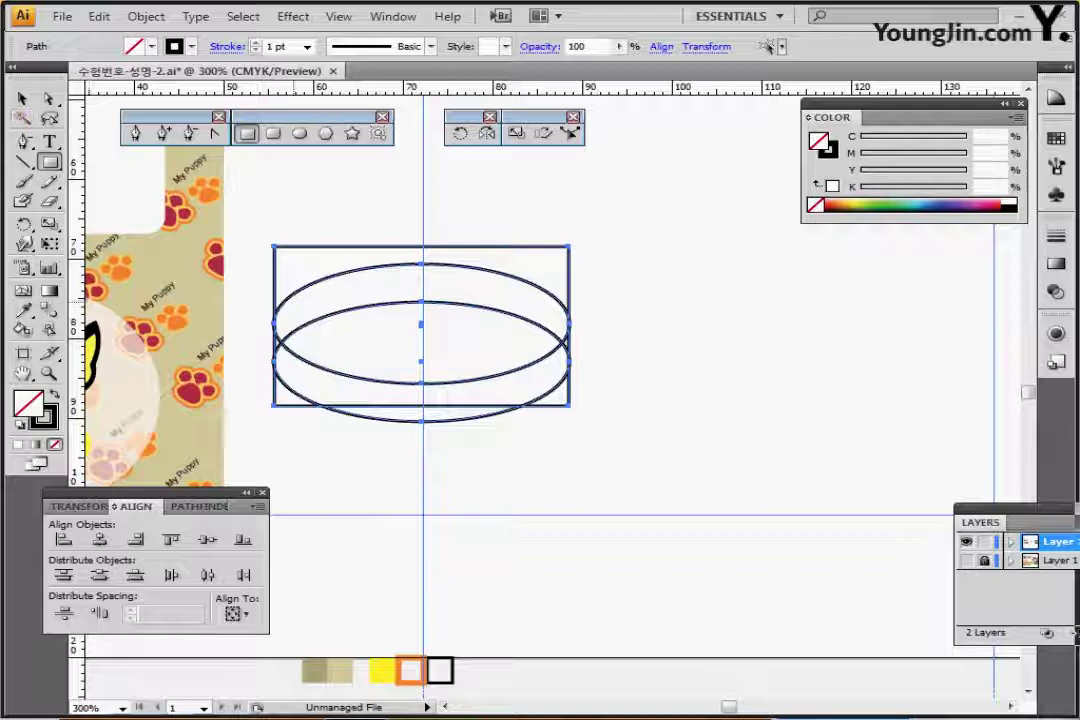
# - Divide the rectangle and the two ellipses into separate pieces with the Pathfinder Divide operation
pyautogui.press('v')
pyautogui.click(23, 98)
pyautogui.moveTo(361, 207); pyautogui.dragTo(448, 448)
pyautogui.click(197, 507)
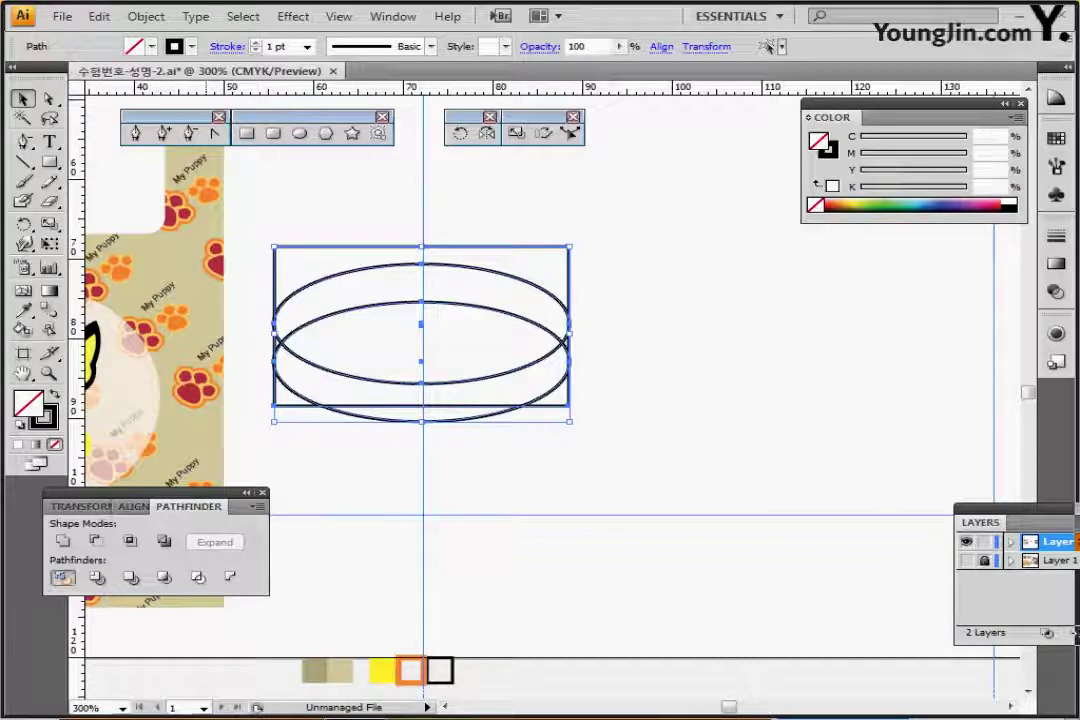
pyautogui.click(62, 577)
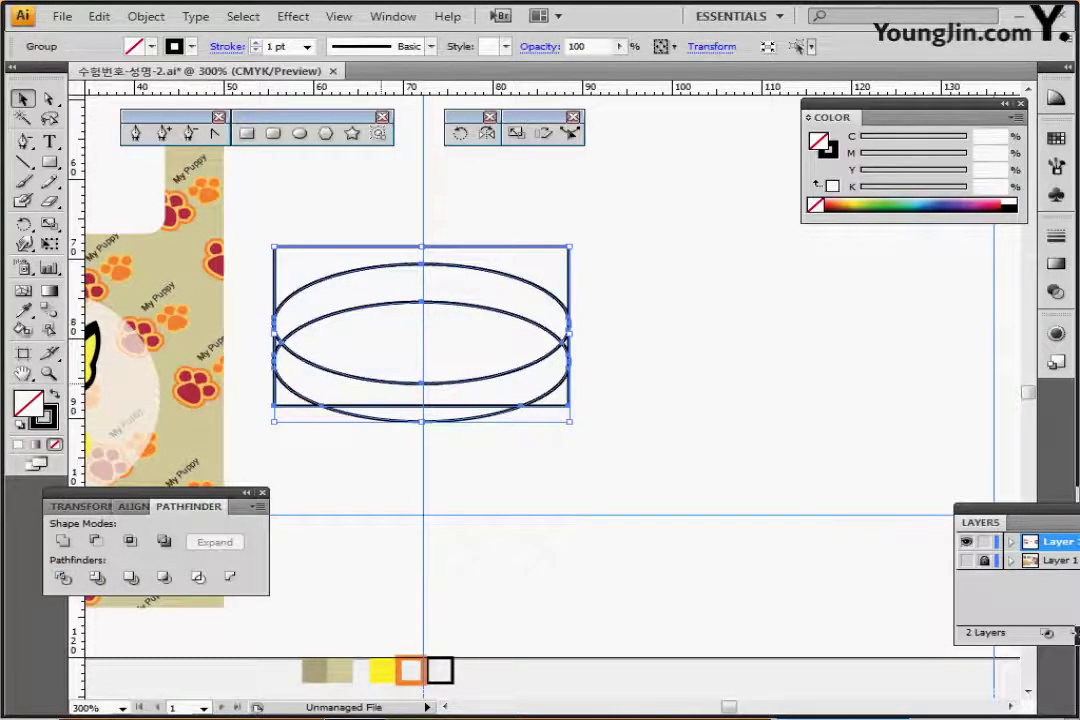
# - Isolate the divided collar group and select the outer piece above the upper ellipse
pyautogui.doubleClick(424, 384)
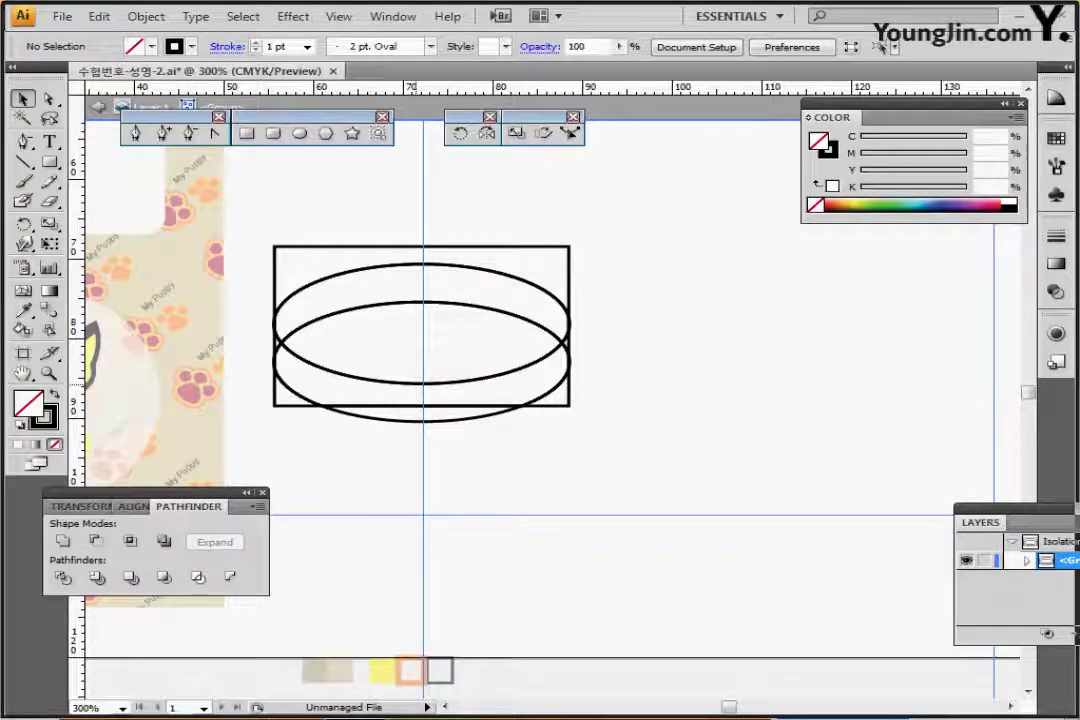
pyautogui.moveTo(288, 222); pyautogui.dragTo(480, 272)
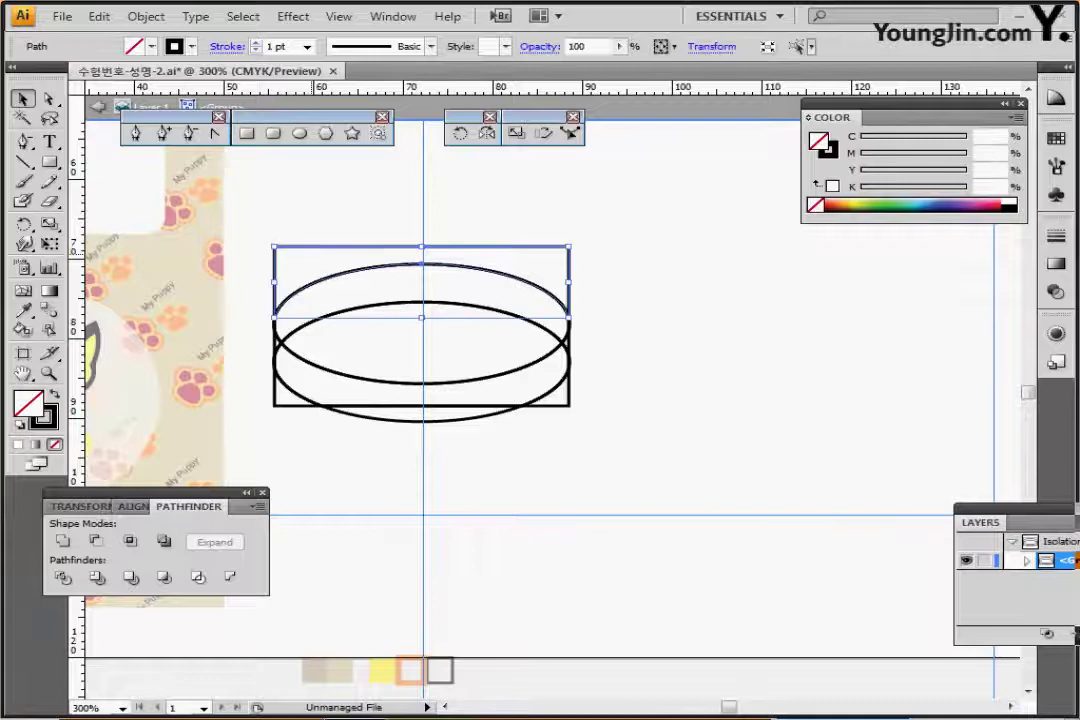
# - Delete the leftover rectangle pieces outside the overlapping ellipses, above them and at both lower corners
pyautogui.keyDown('ctrl'); pyautogui.click(274, 405); pyautogui.keyUp('ctrl')
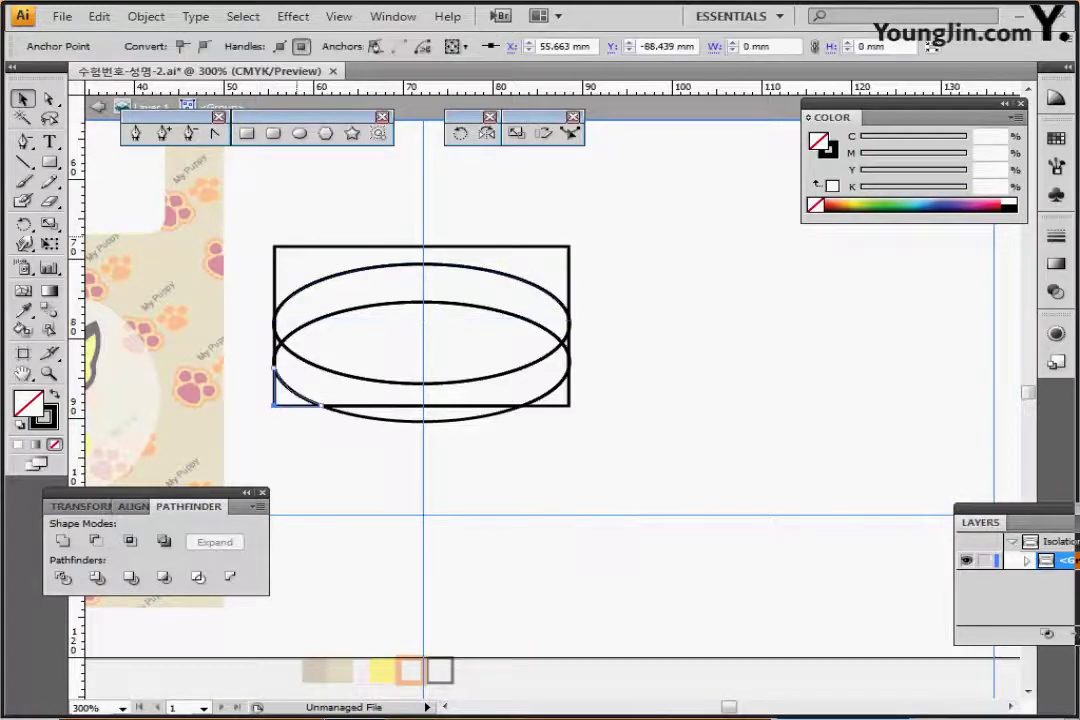
pyautogui.keyDown('ctrl'); pyautogui.keyDown('shift'); pyautogui.click(308, 246); pyautogui.keyUp('shift'); pyautogui.keyUp('ctrl')
pyautogui.keyDown('ctrl'); pyautogui.keyDown('shift'); pyautogui.click(568, 402); pyautogui.keyUp('shift'); pyautogui.keyUp('ctrl')
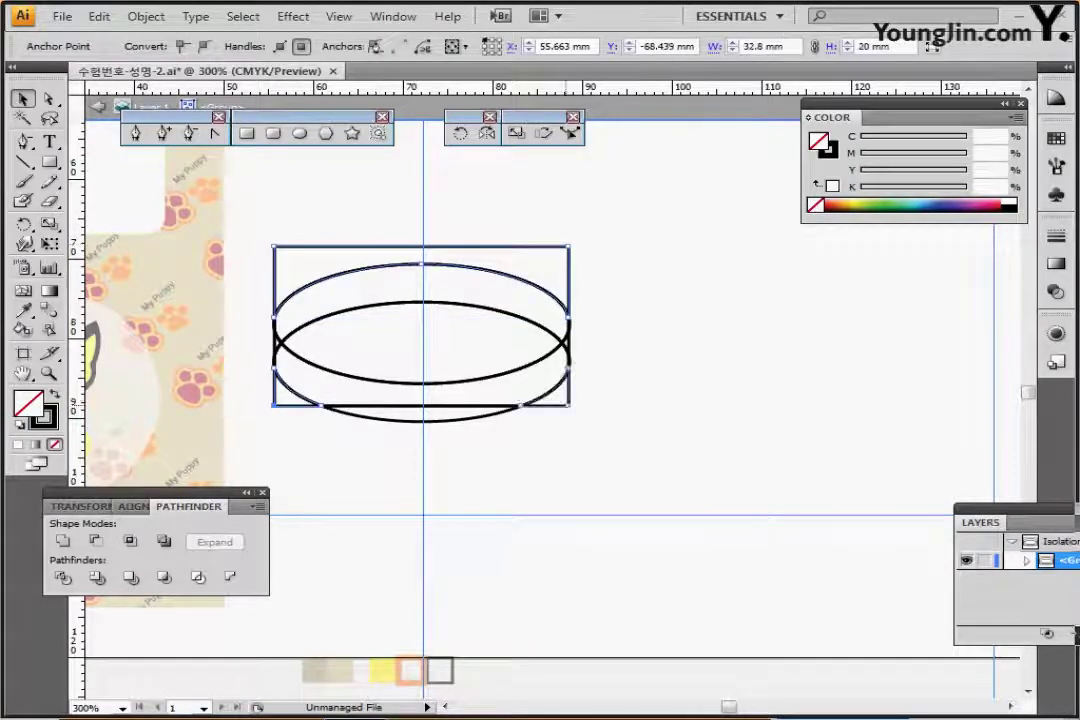
pyautogui.press('Delete')
pyautogui.press('Delete')
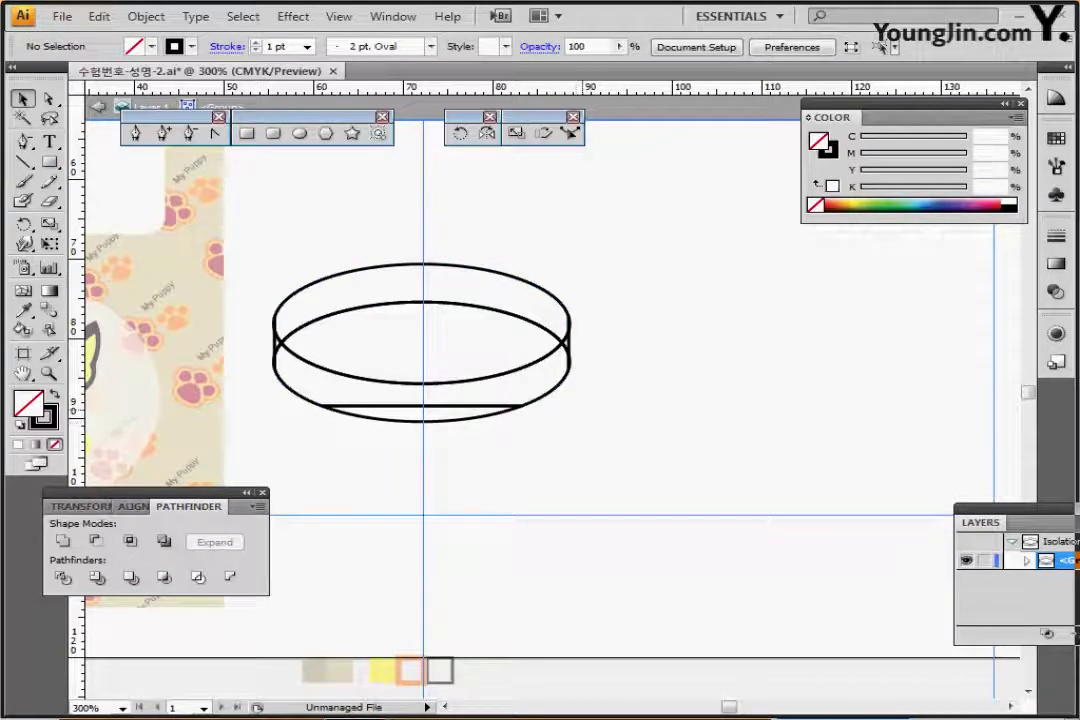
# - Give all ring pieces the default white fill and black stroke, and delete the lens-shaped centre piece
pyautogui.rightClick(544, 433)
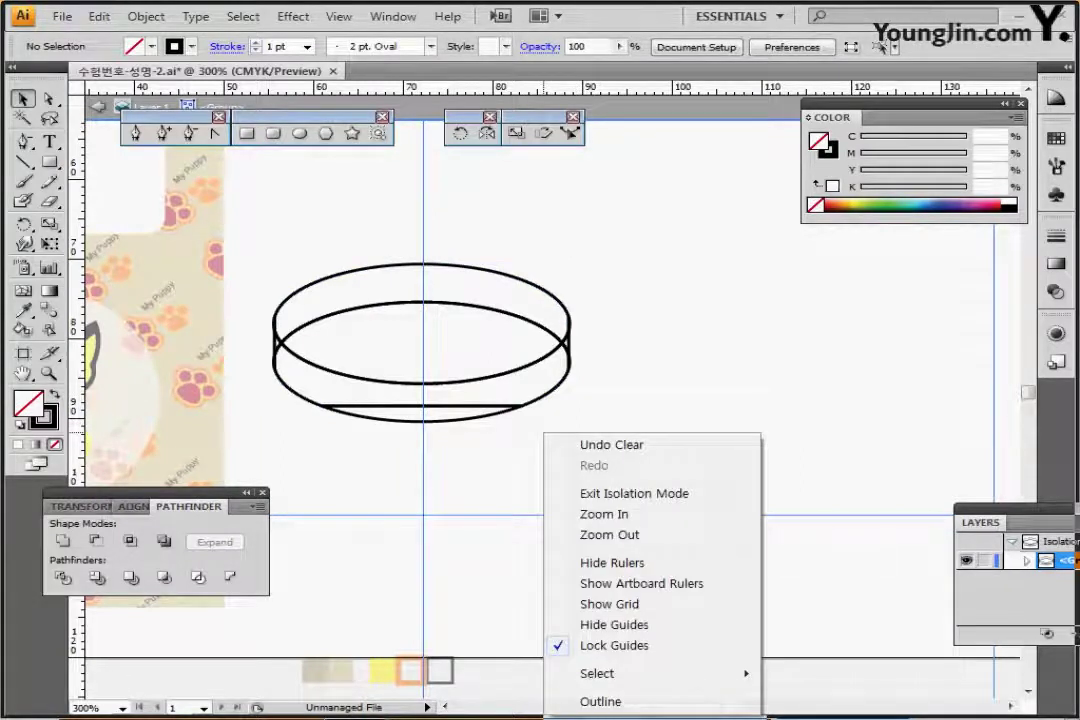
pyautogui.click(634, 494)
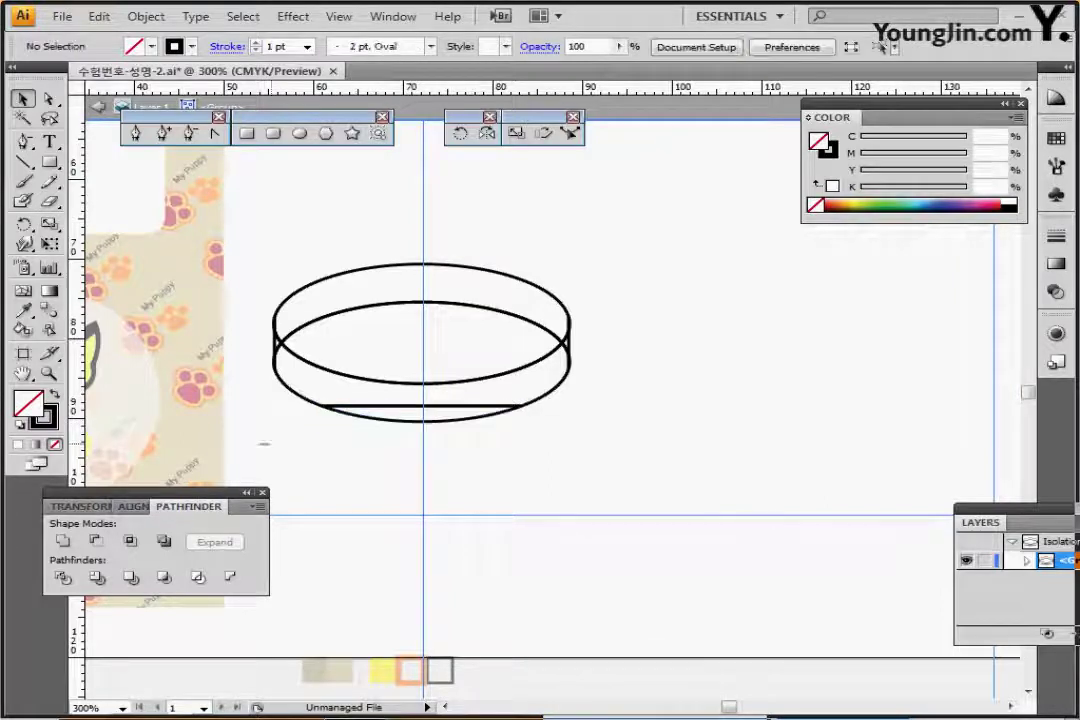
pyautogui.moveTo(260, 441); pyautogui.dragTo(465, 364)
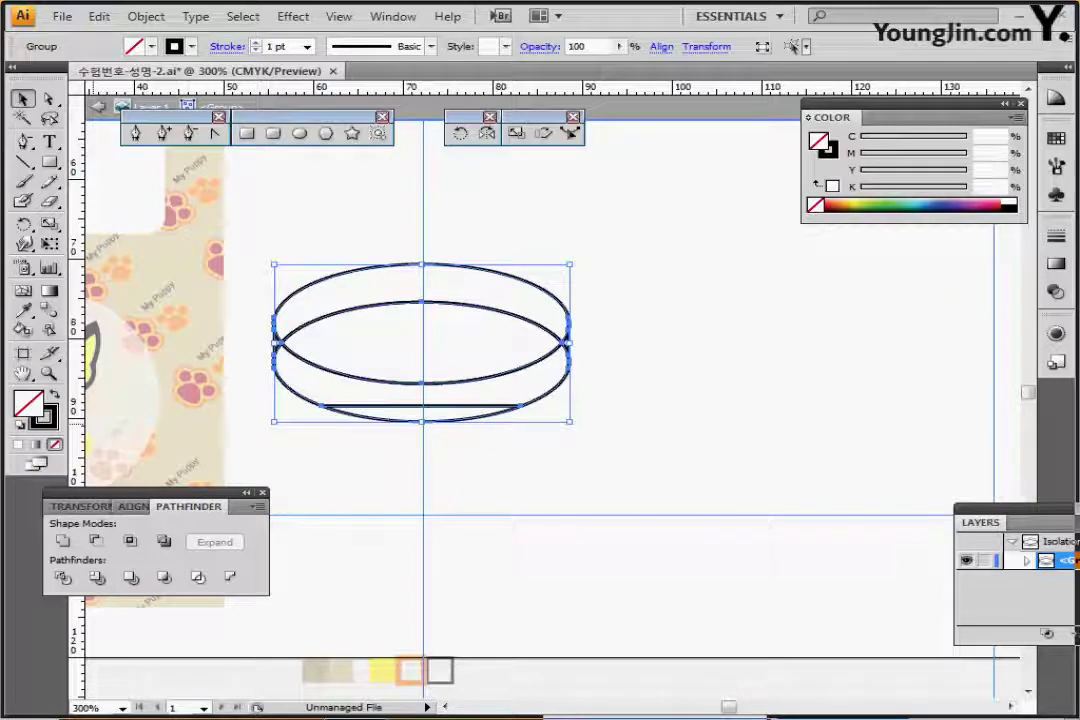
pyautogui.press('d')
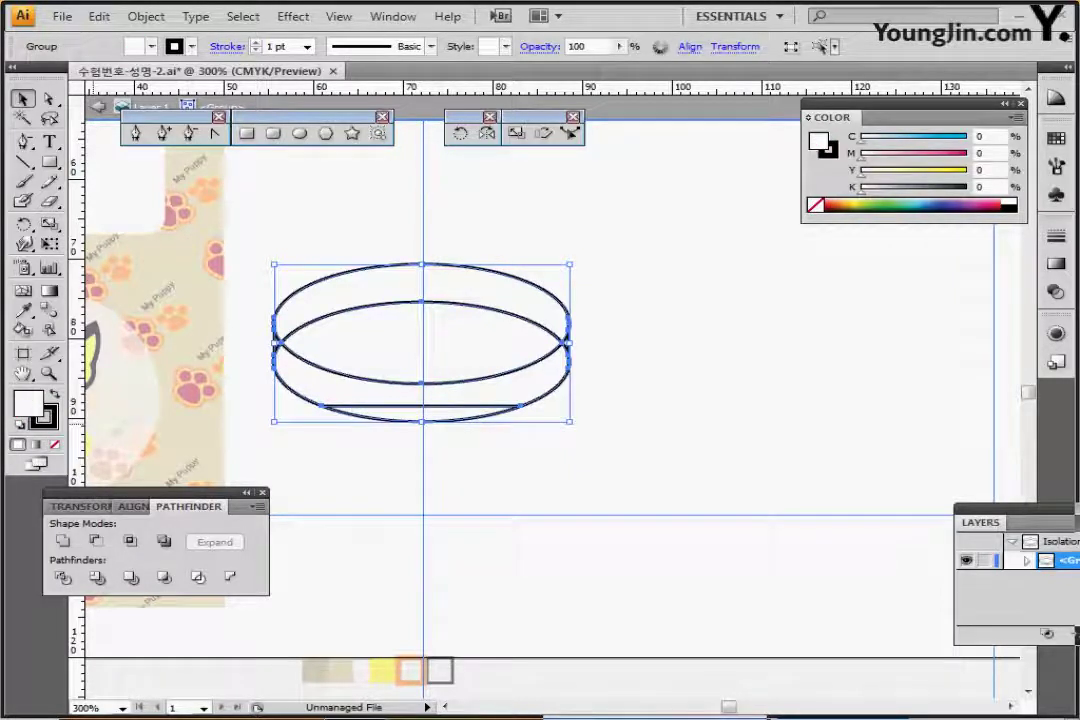
pyautogui.click(640, 440)
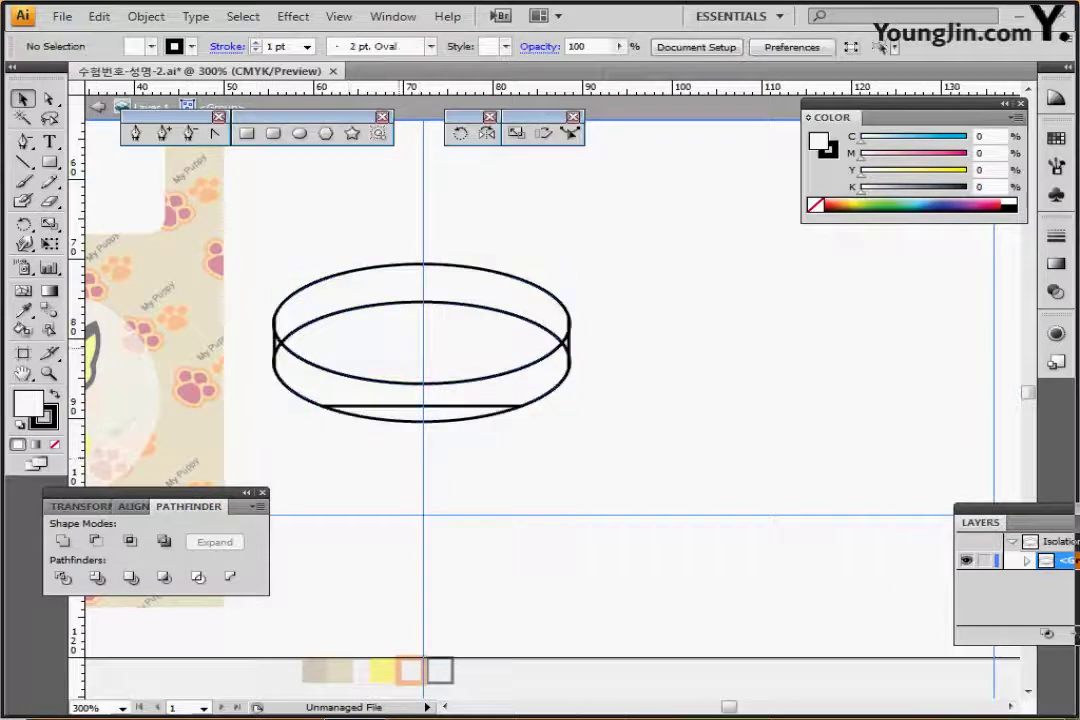
pyautogui.click(430, 345)
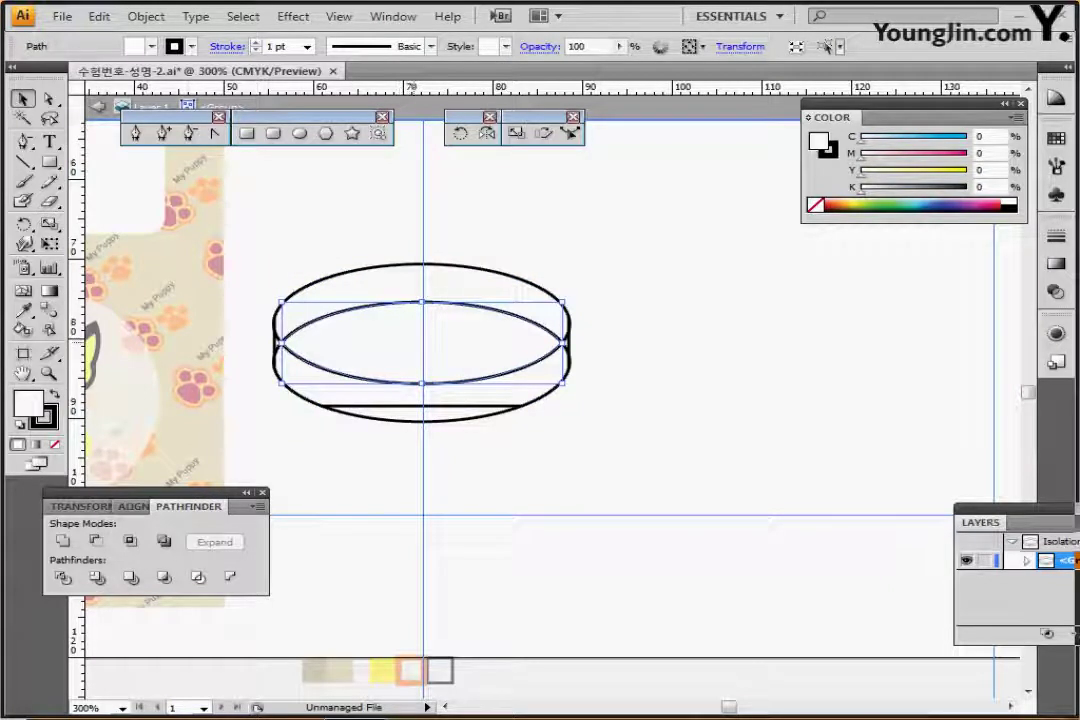
pyautogui.hotkey('ctrl', 'shift', 'a')
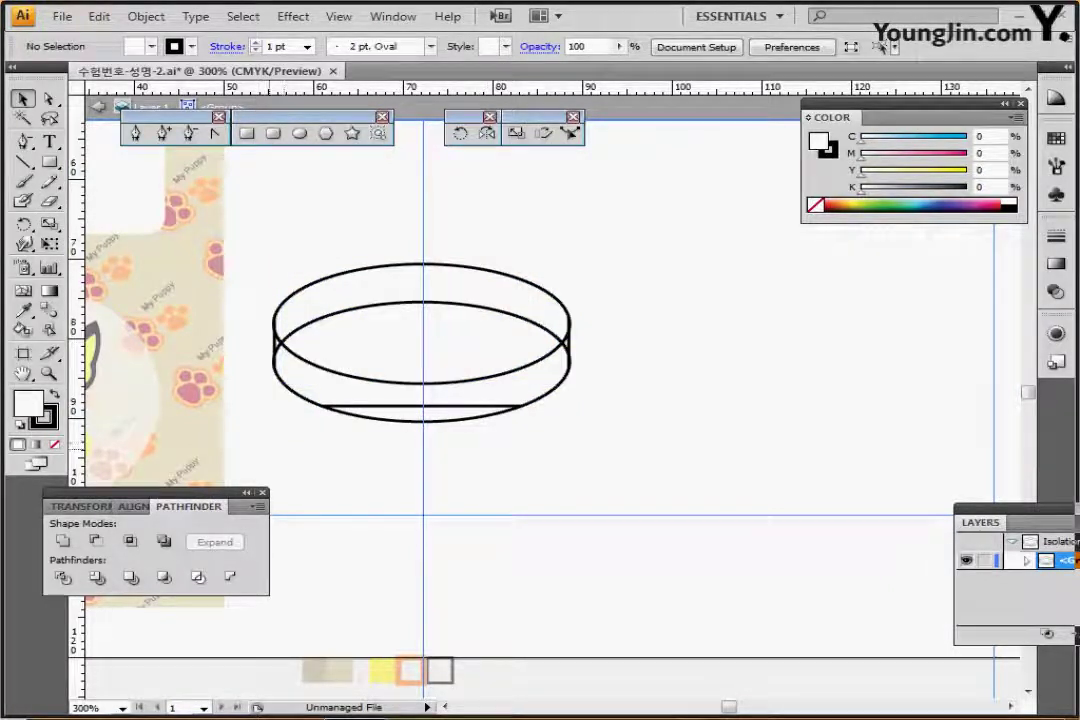
# - Unite all the pieces of the ring's lower front band into one shape with Pathfinder
pyautogui.moveTo(273, 451); pyautogui.dragTo(596, 339)
pyautogui.moveTo(412, 234); pyautogui.dragTo(437, 314)
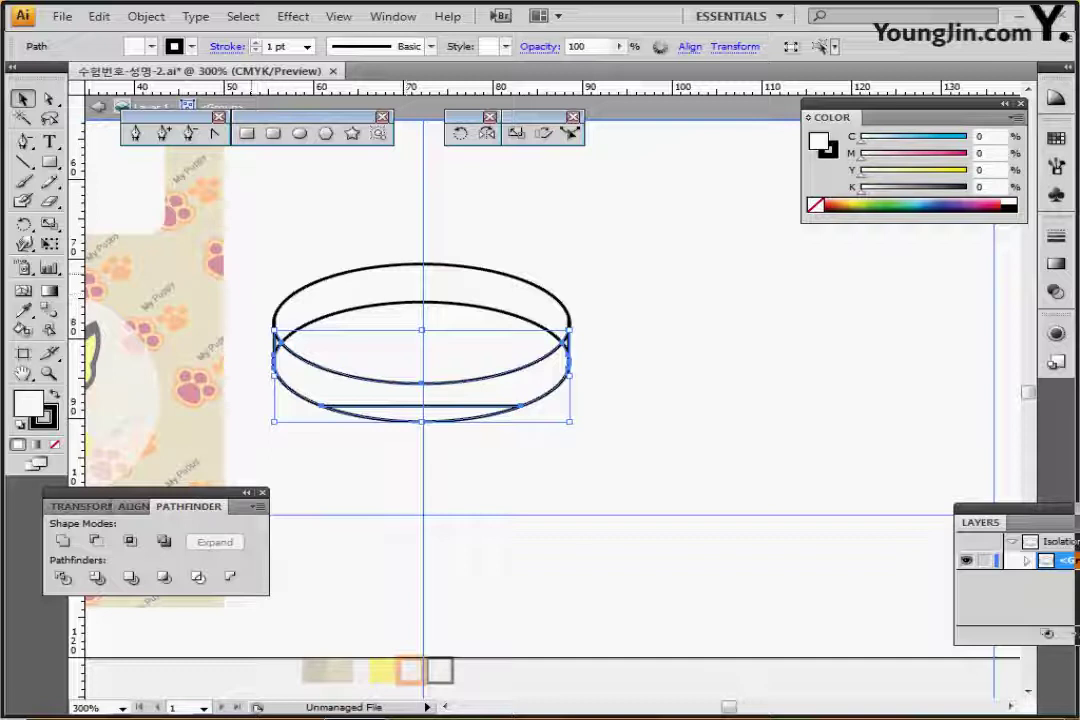
pyautogui.hotkey('ctrl', 'a')
pyautogui.moveTo(401, 199); pyautogui.dragTo(455, 333)
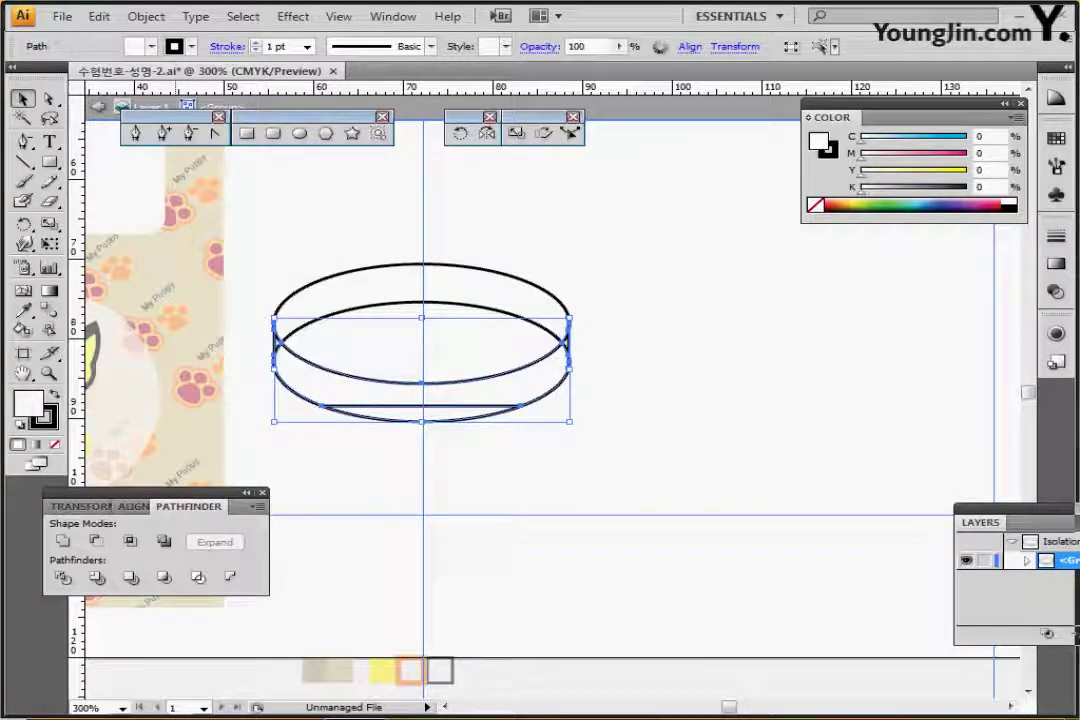
pyautogui.click(63, 541)
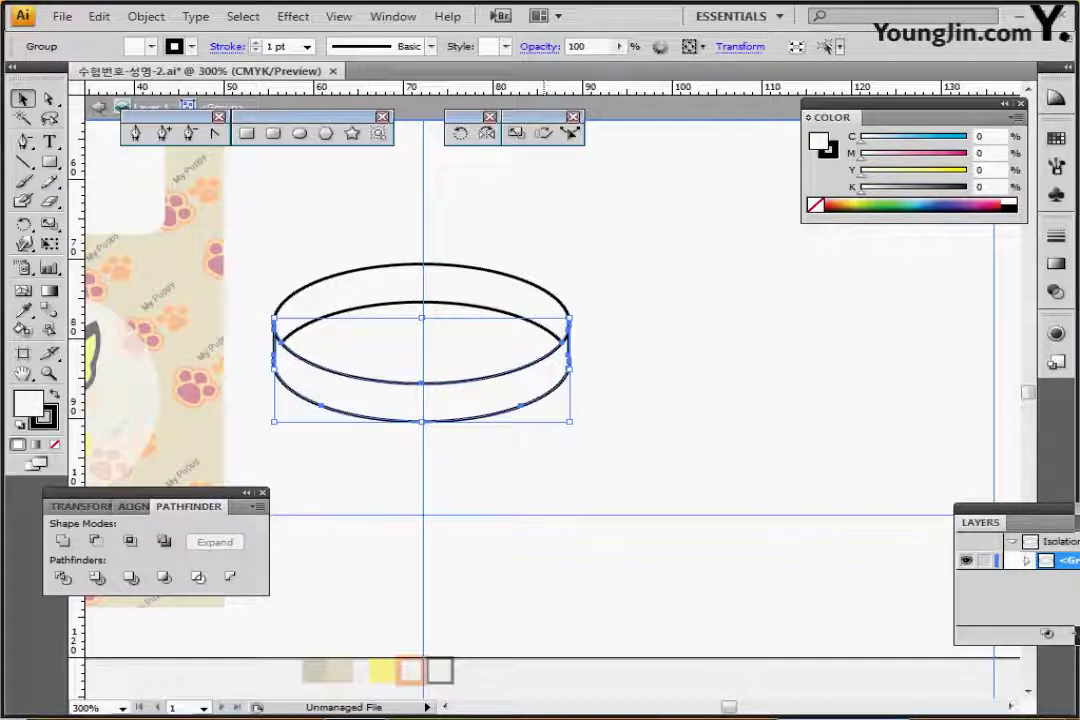
pyautogui.hotkey('ctrl', 'shift', 'b')
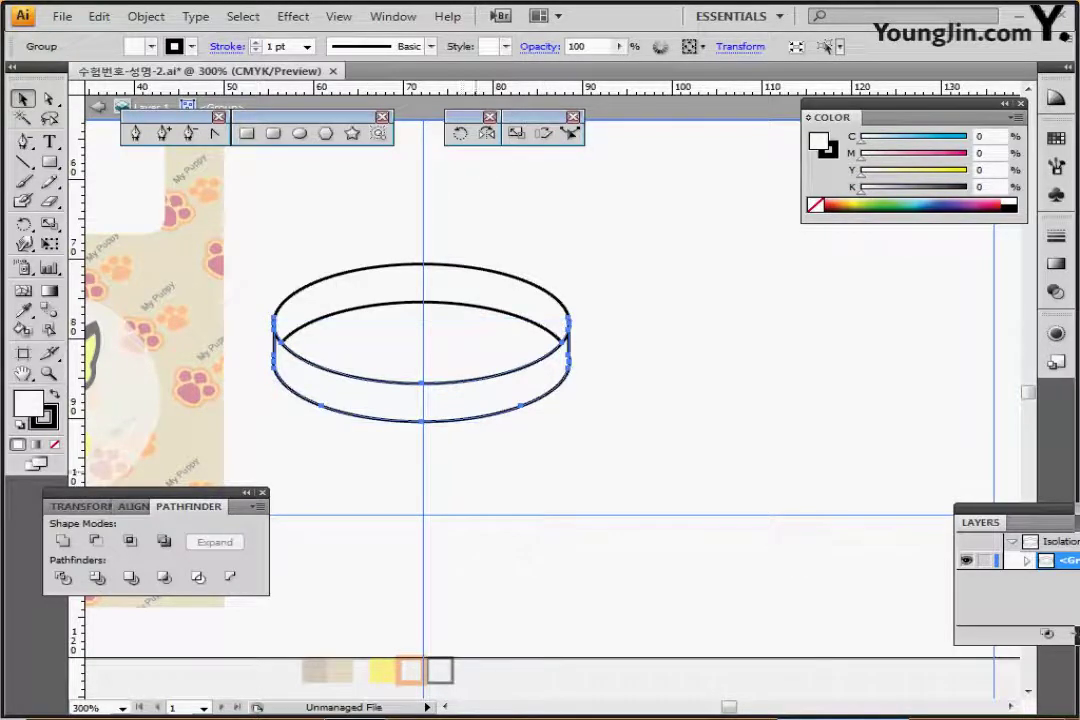
# - Color the front band with the light beige swatch and the rear band with the darker khaki swatch, then exit isolation mode
pyautogui.hotkey('ctrl', '-')
pyautogui.hotkey('ctrl', '-')
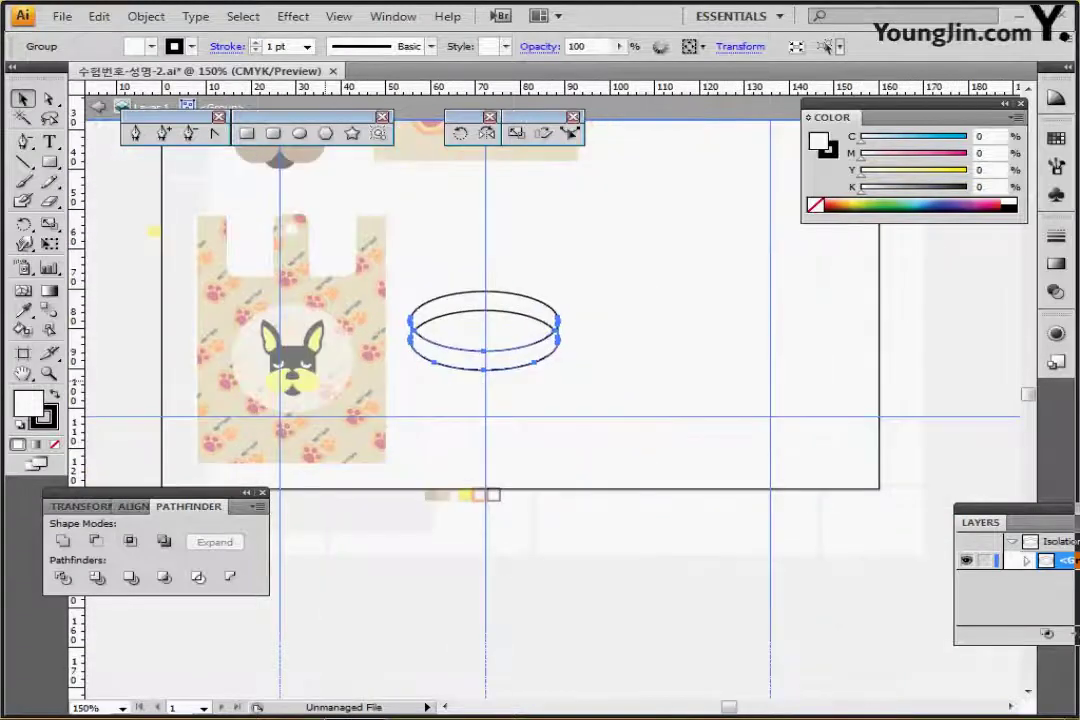
pyautogui.hotkey('ctrl', 'shift', 'b')
pyautogui.press('i')
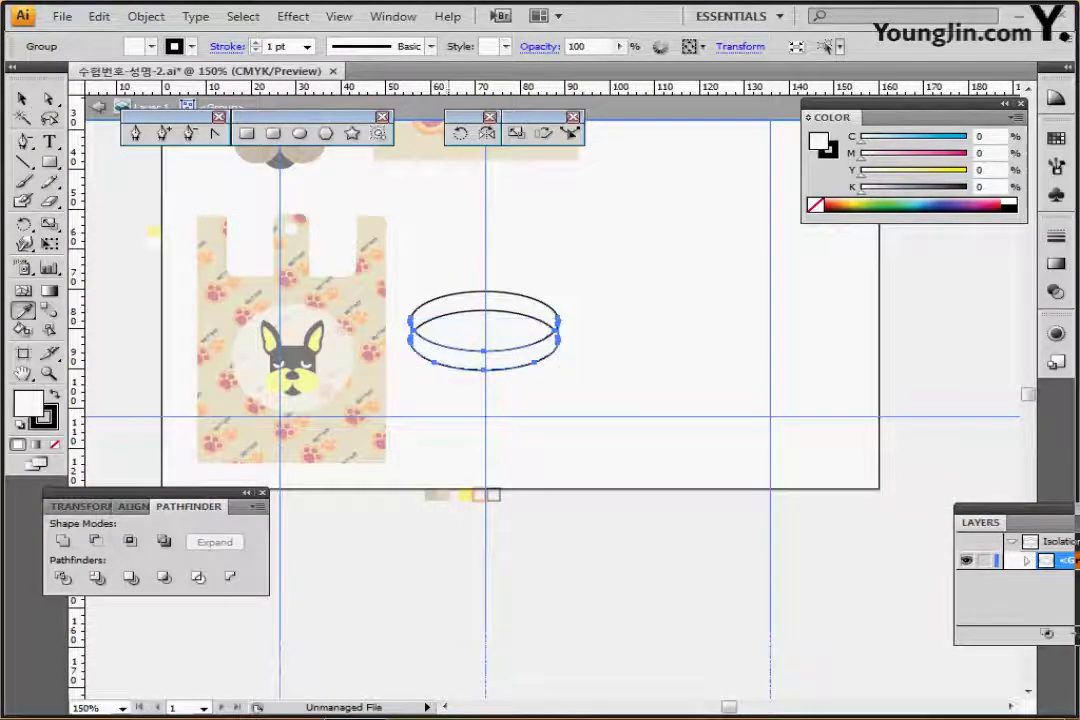
pyautogui.click(432, 495)
pyautogui.keyDown('ctrl'); pyautogui.click(484, 300); pyautogui.keyUp('ctrl')
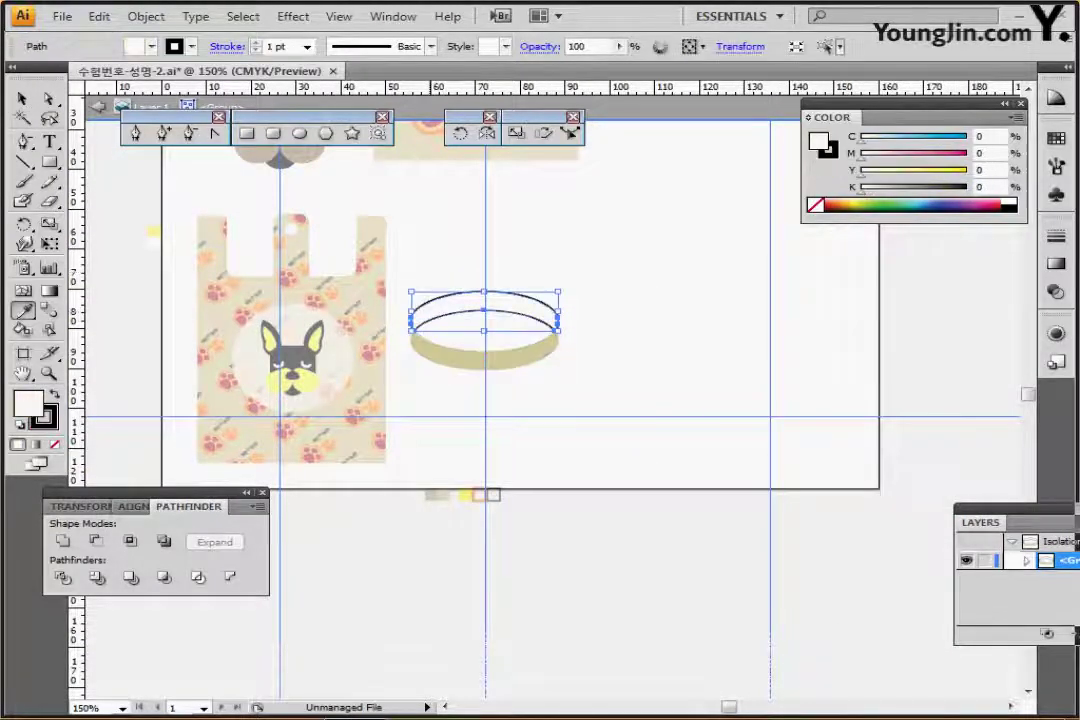
pyautogui.click(444, 495)
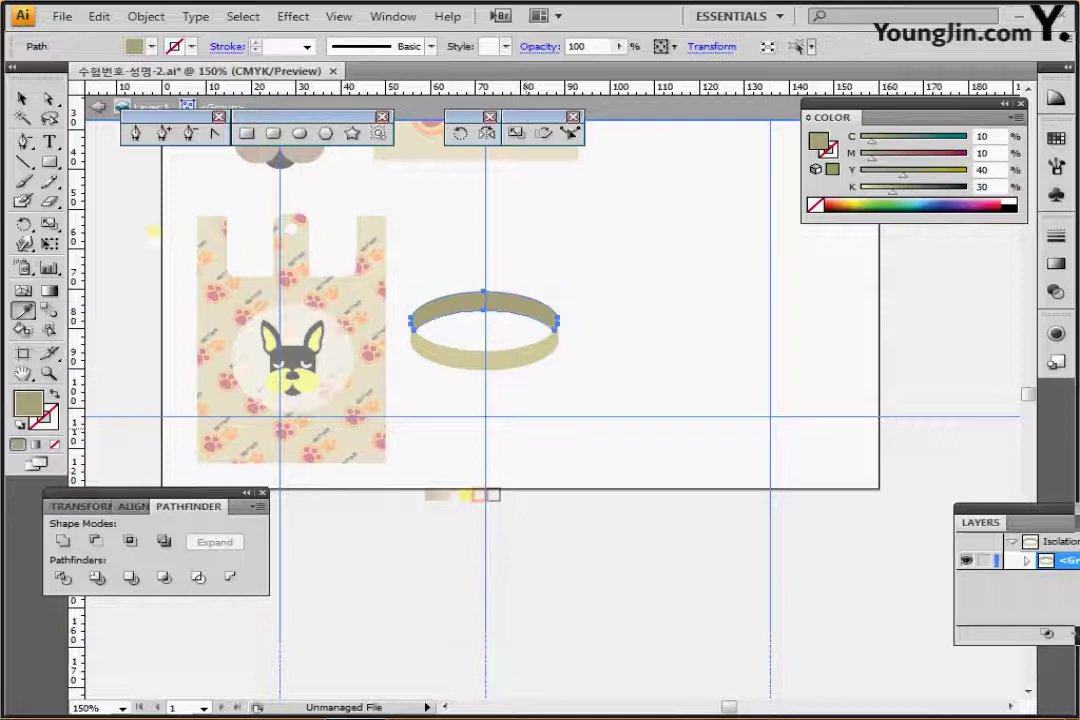
pyautogui.press('Escape')
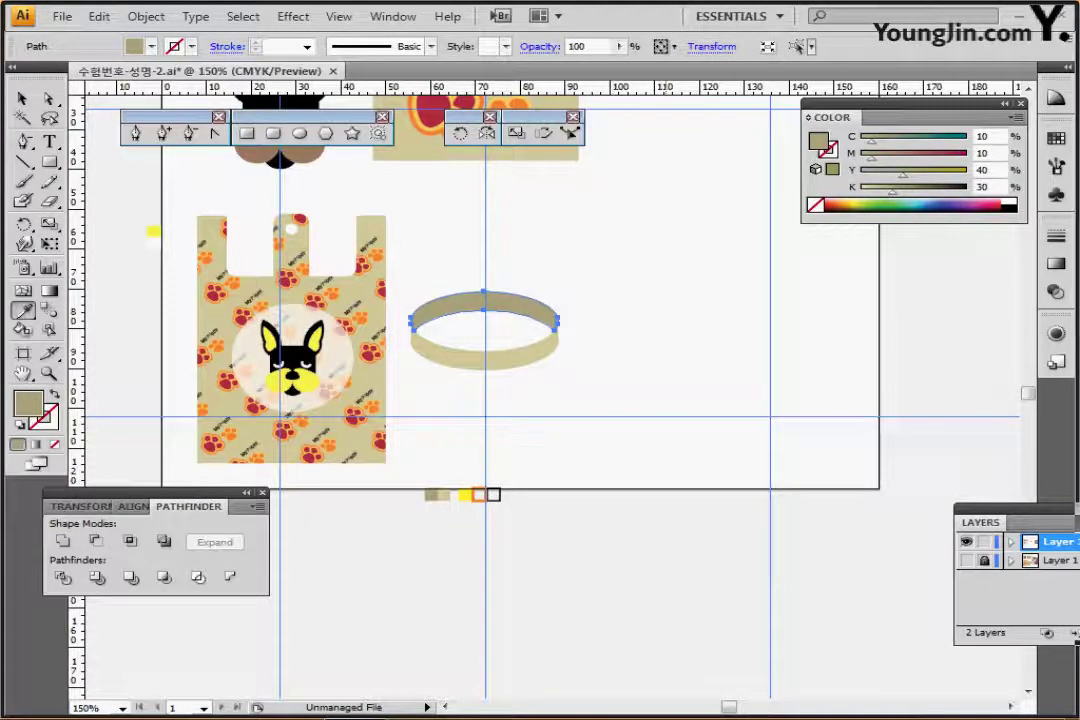
# - Show the locked reference layer Layer 1 in outline mode around the collar and the bone tag
pyautogui.keyDown('ctrl'); pyautogui.click(526, 382); pyautogui.keyUp('ctrl')
pyautogui.keyDown('ctrl'); pyautogui.click(562, 375); pyautogui.keyUp('ctrl')
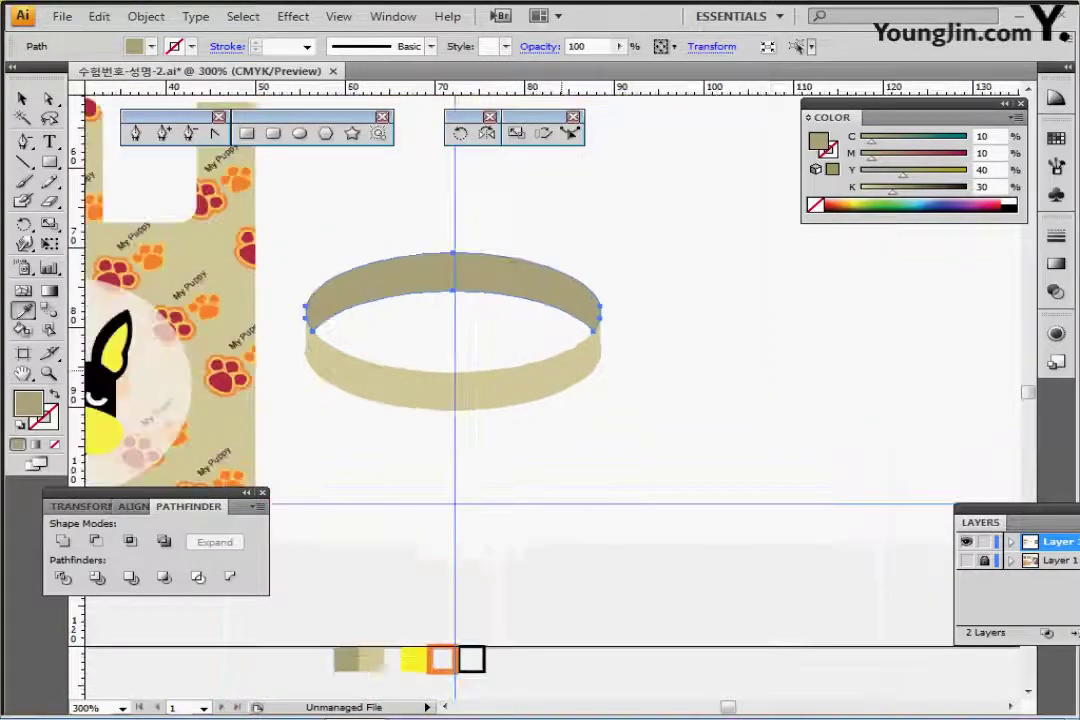
pyautogui.keyDown('ctrl'); pyautogui.click(559, 375); pyautogui.keyUp('ctrl')
pyautogui.moveTo(539, 402); pyautogui.dragTo(543, 370)
pyautogui.scroll(-1, 540, 390)
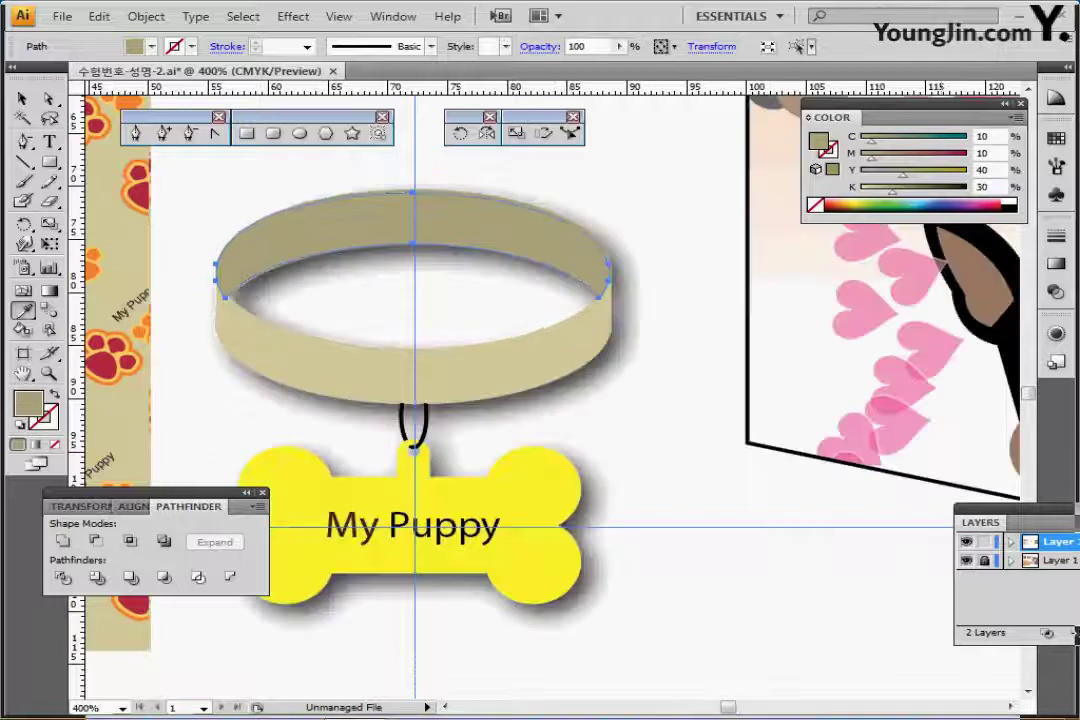
pyautogui.hotkey('ctrl', 'y')
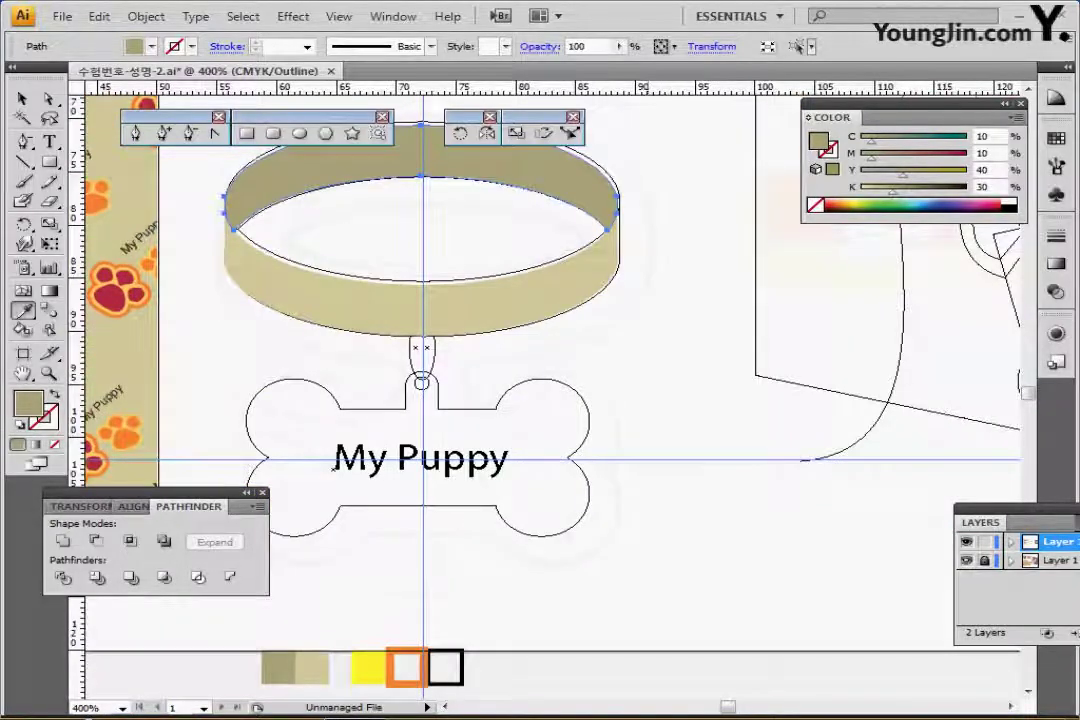
pyautogui.scroll(-2, 460, 330)
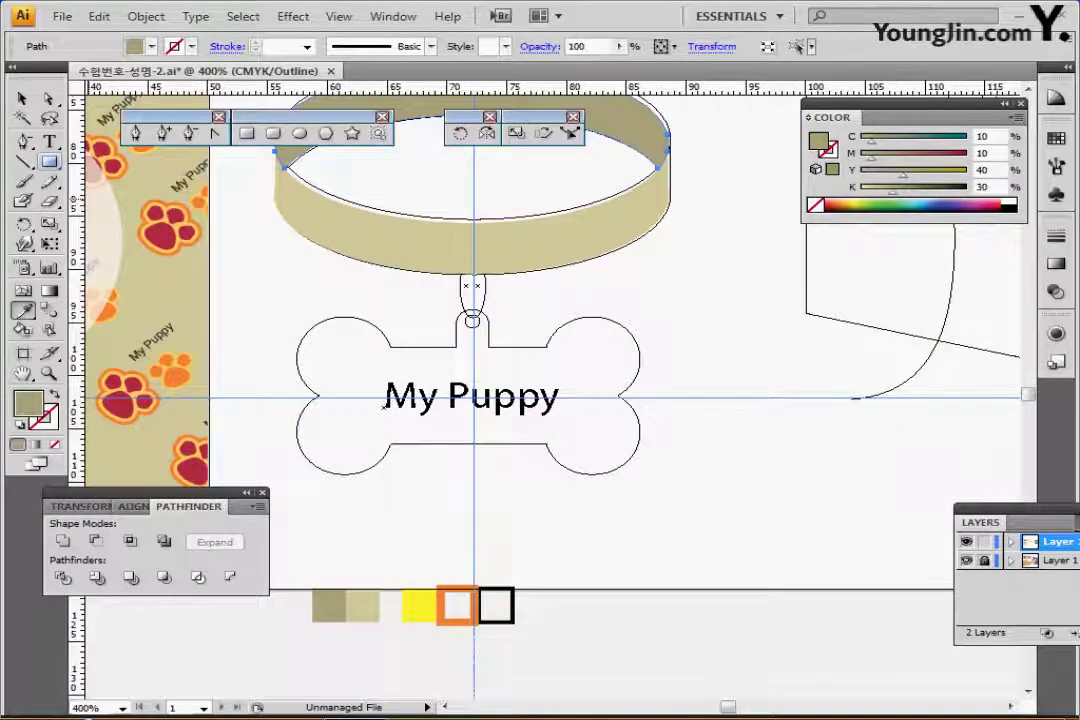
# - Draw a rectangle about 20 mm wide over the bone tag's body, centred on the guides, with no fill and a 1 pt black stroke
pyautogui.press('m')
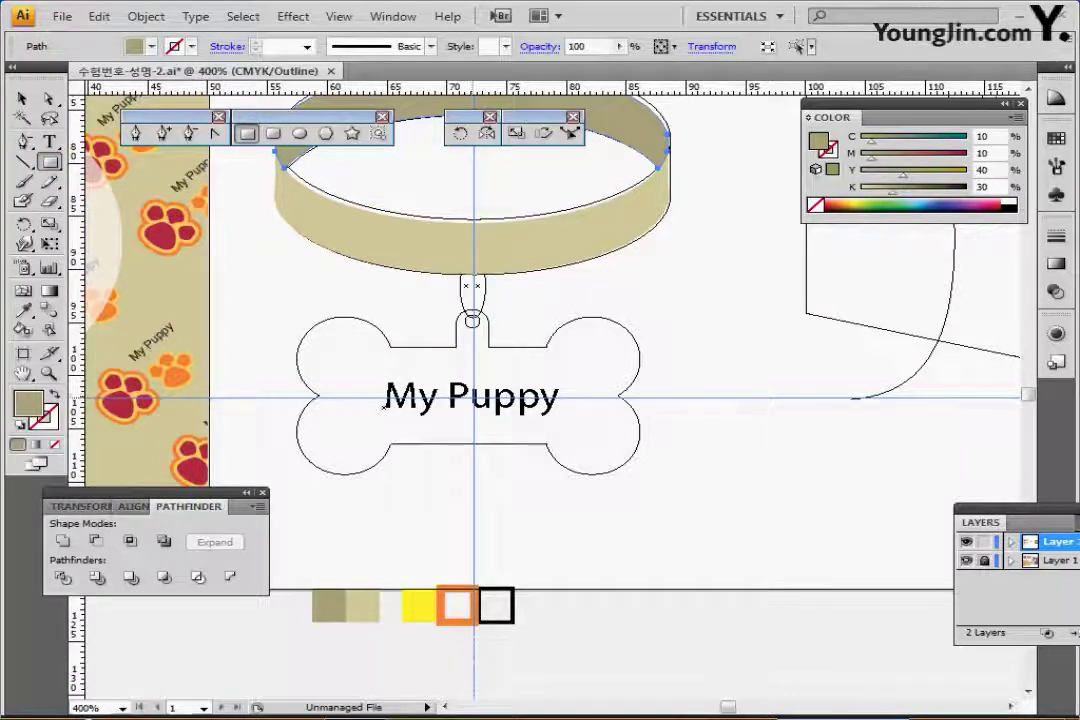
pyautogui.moveTo(359, 350); pyautogui.dragTo(587, 445)
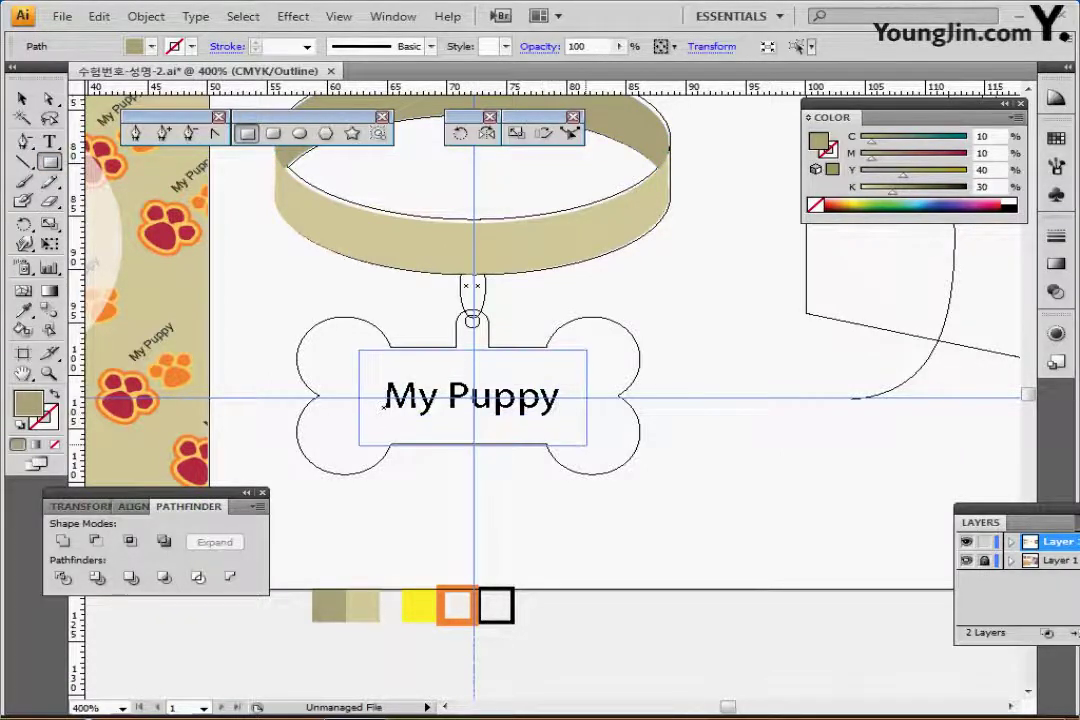
pyautogui.moveTo(353, 347); pyautogui.dragTo(592, 447)
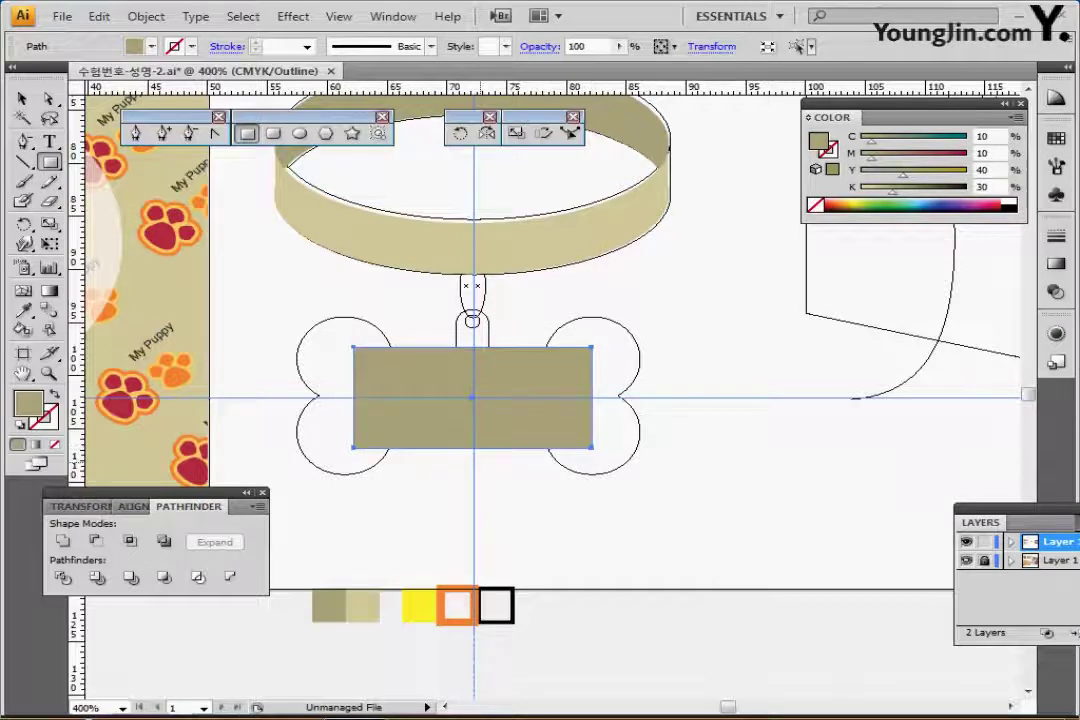
pyautogui.hotkey('ctrl', 't')
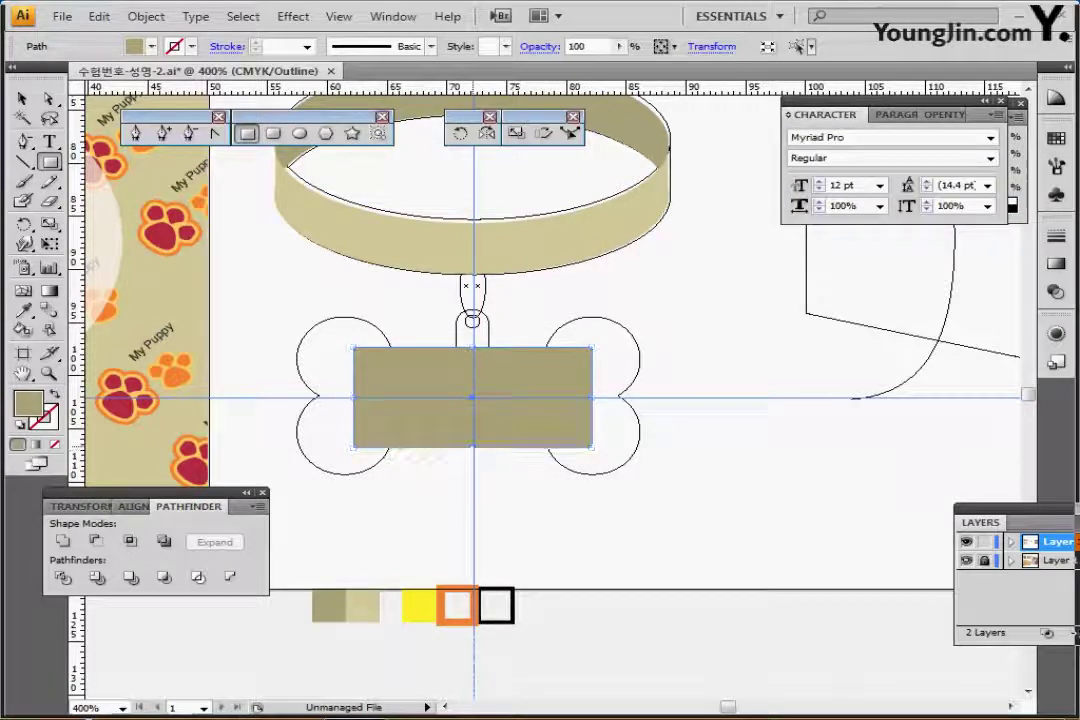
pyautogui.hotkey('ctrl', 't')
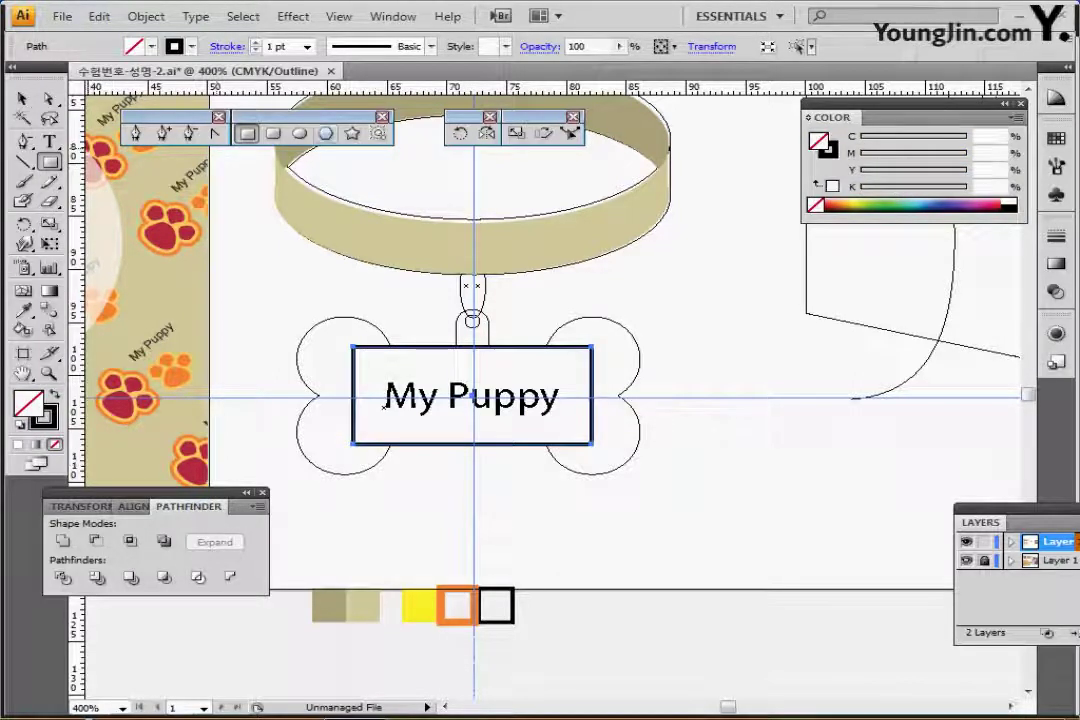
# - Draw an ellipse about 8 mm wide aligned to the bone's upper-left lobe, and hide the reference layer Layer 1
pyautogui.click(299, 133)
pyautogui.moveTo(342, 359); pyautogui.dragTo(388, 401)
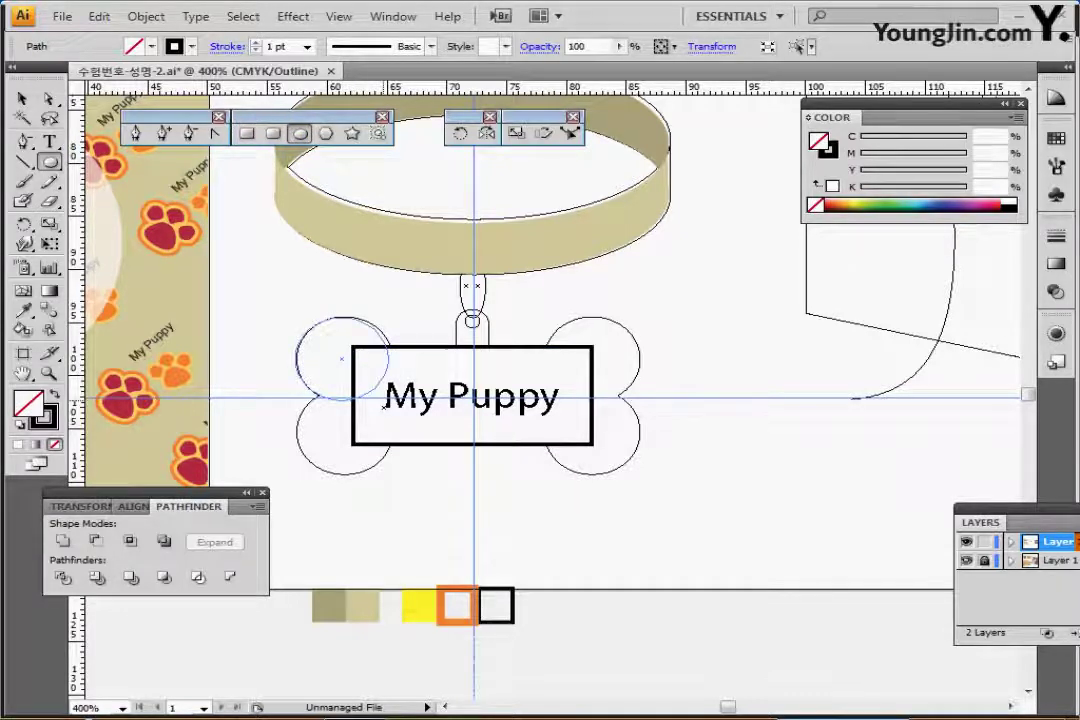
pyautogui.moveTo(388, 401); pyautogui.dragTo(388, 401)
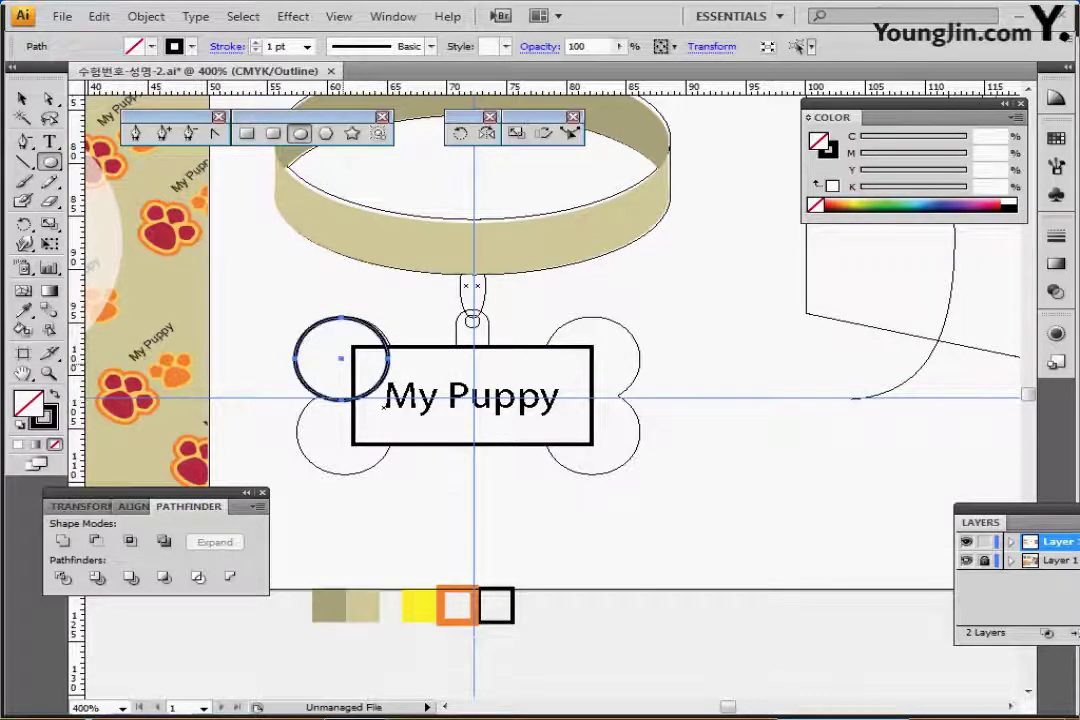
pyautogui.moveTo(342, 359); pyautogui.dragTo(344, 358)
pyautogui.keyDown('ctrl'); pyautogui.click(348, 360); pyautogui.keyUp('ctrl')
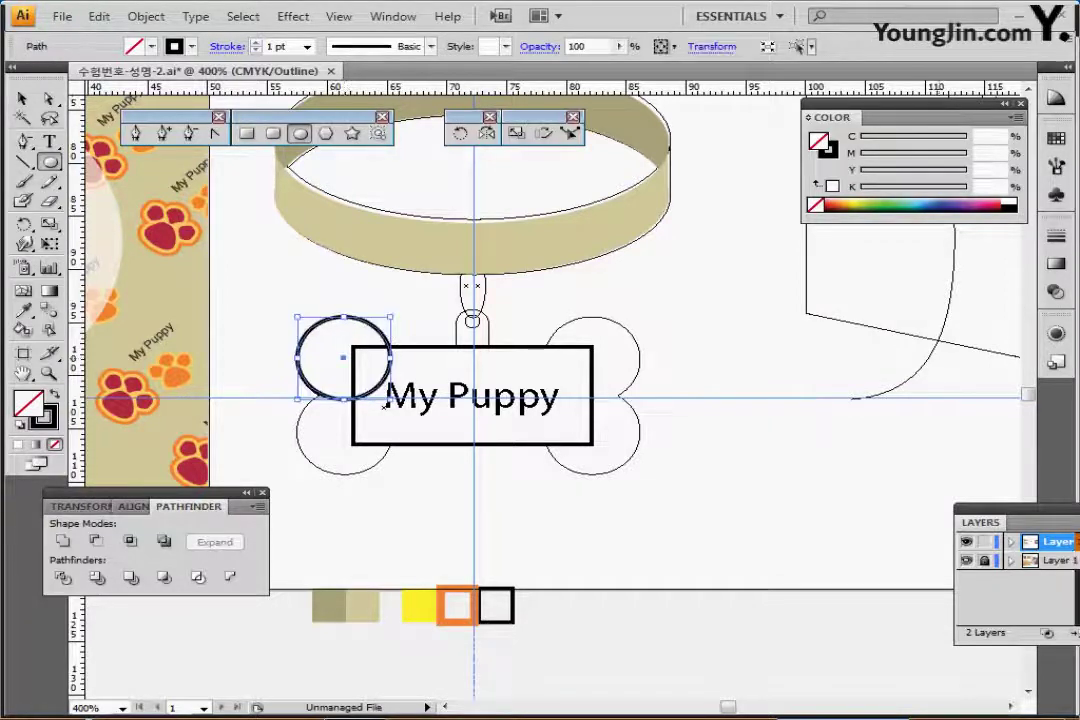
pyautogui.click(966, 560)
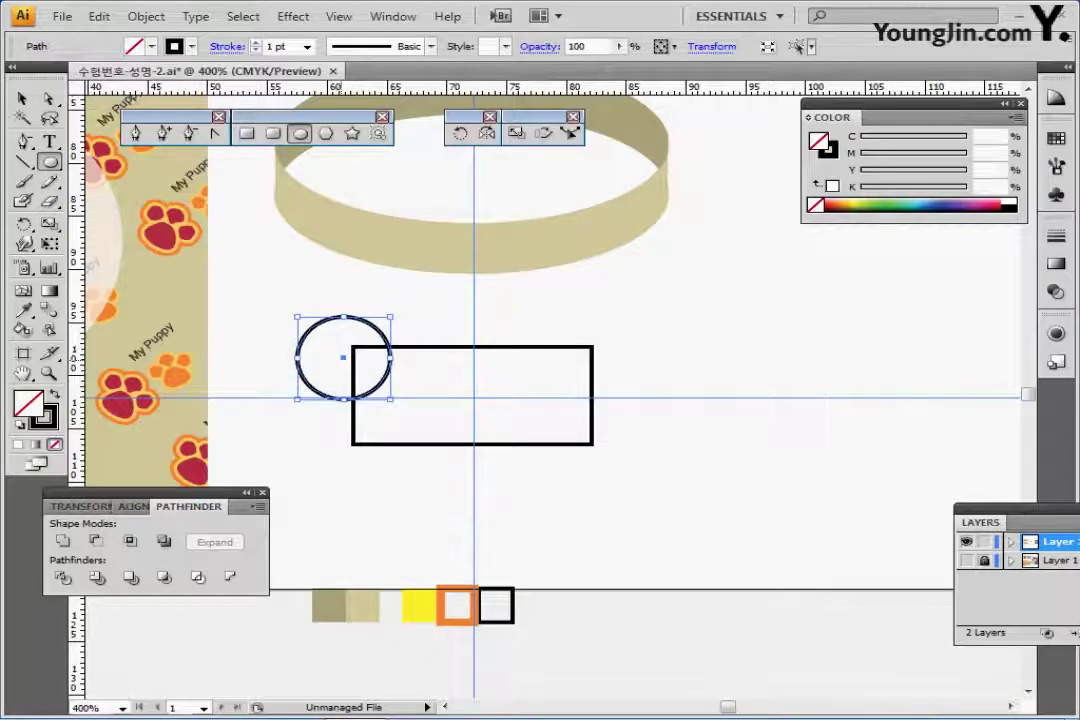
pyautogui.hotkey('ctrl', 'shift', 'b')
pyautogui.moveTo(344, 358); pyautogui.dragTo(343, 427)
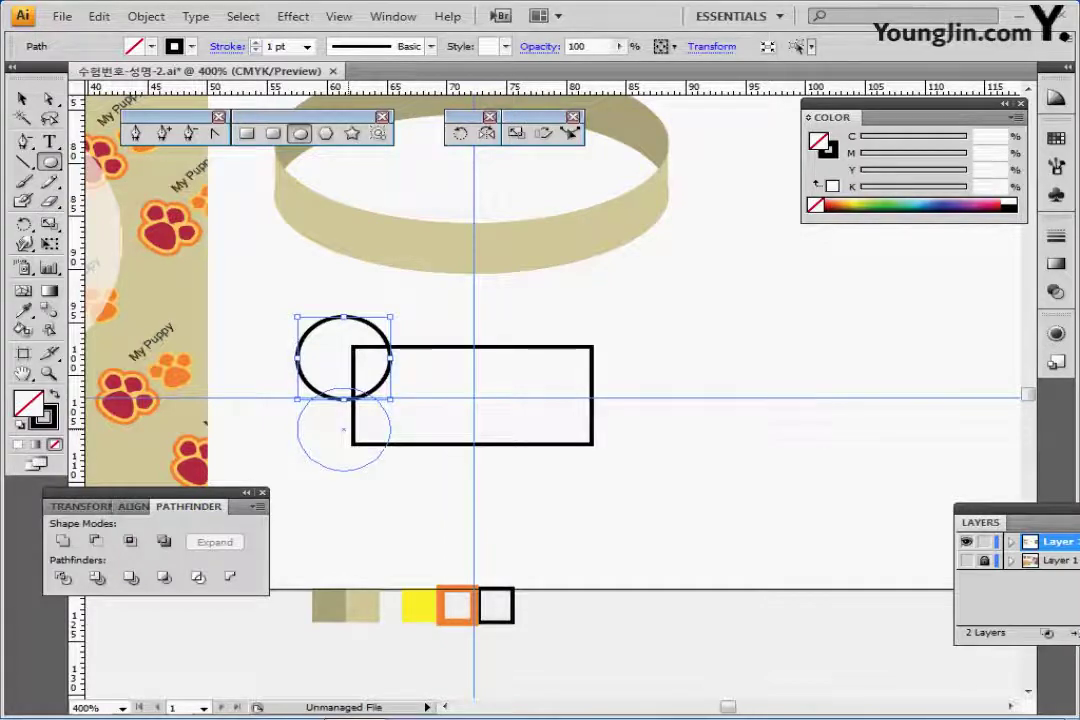
pyautogui.moveTo(343, 428); pyautogui.dragTo(343, 429)
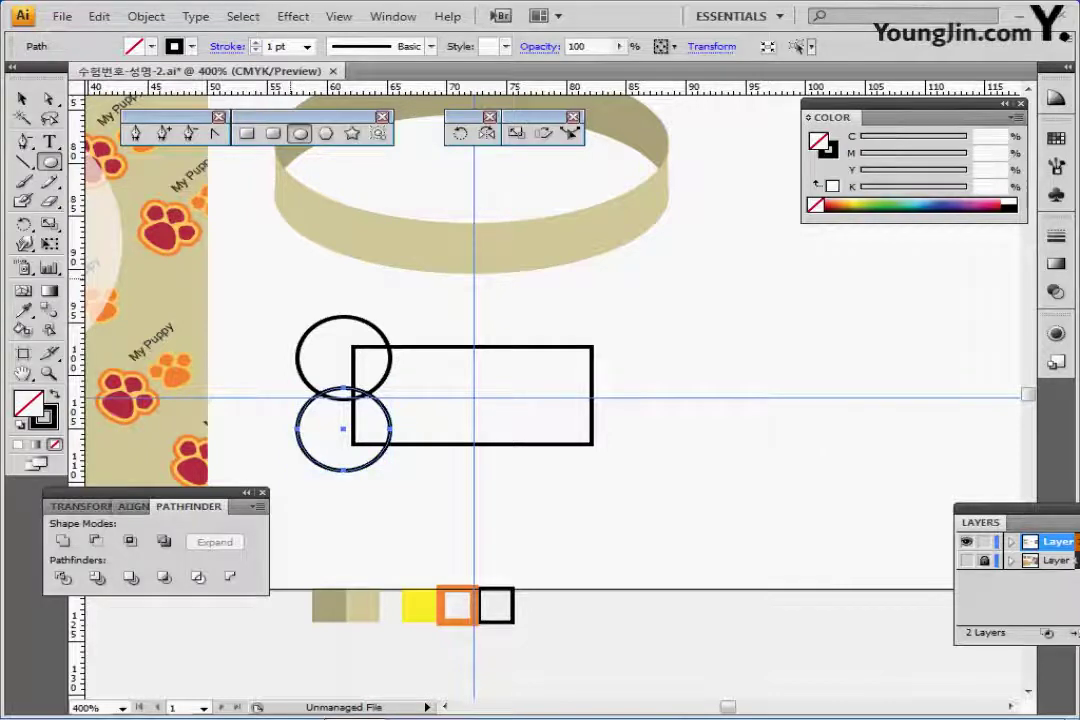
pyautogui.hotkey('ctrl', 'z')
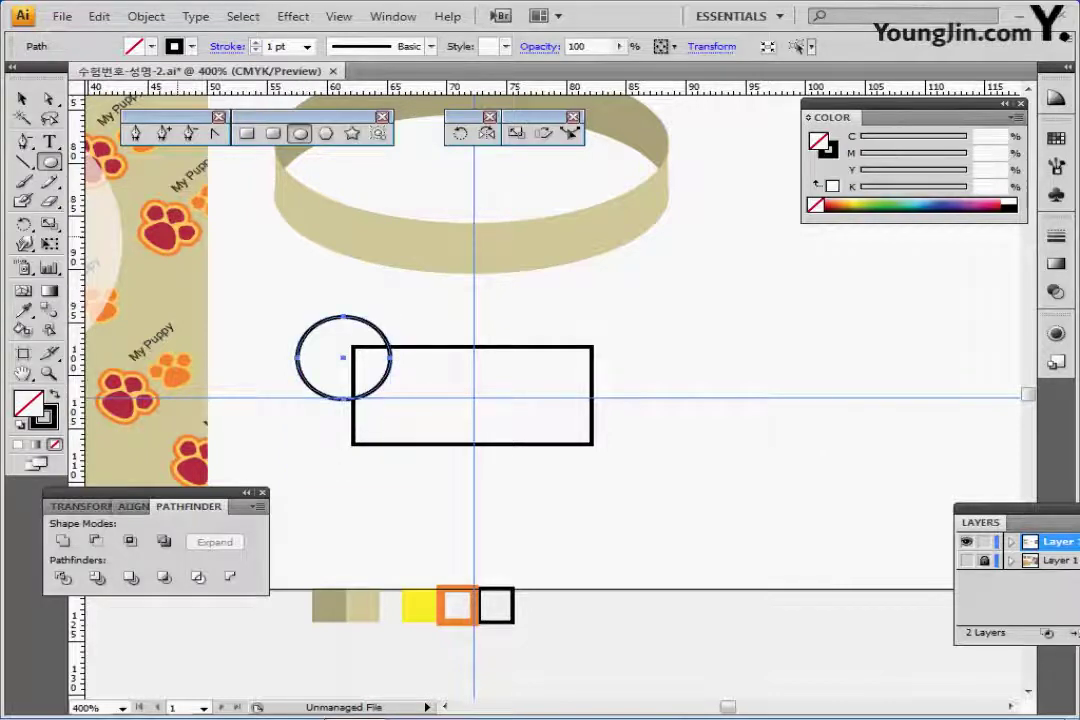
# - Mirror a copy of the lobe ellipse below the horizontal guide, and mirror copies of both ellipses across the vertical guide
pyautogui.click(487, 133)
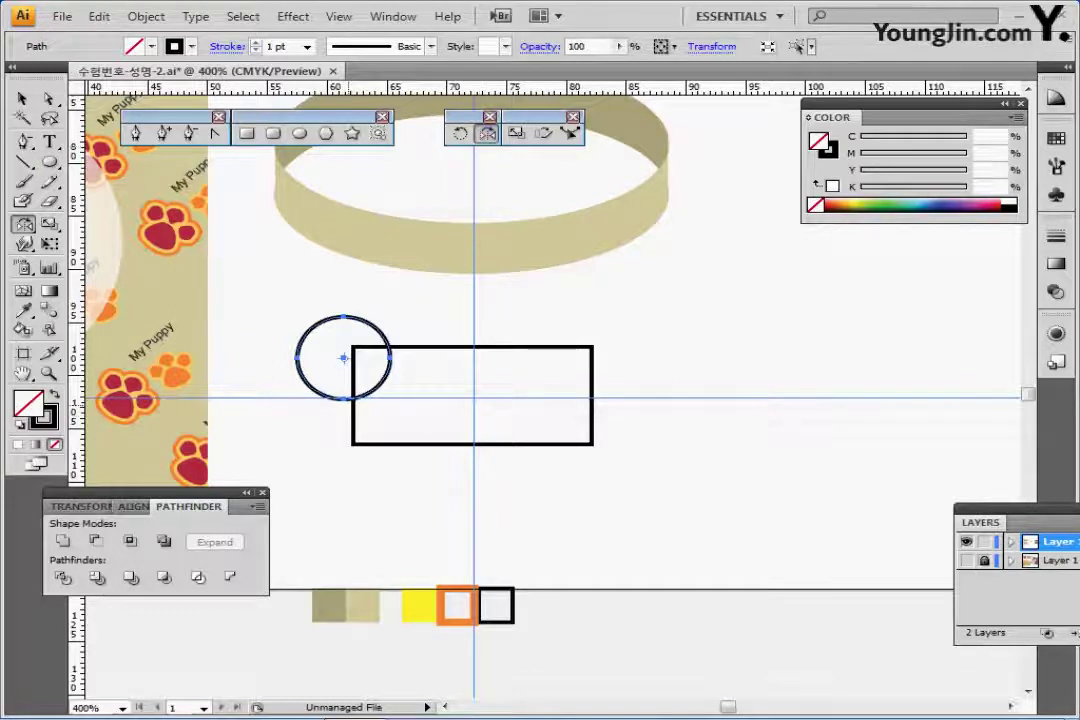
pyautogui.keyDown('alt'); pyautogui.click(346, 399); pyautogui.keyUp('alt')
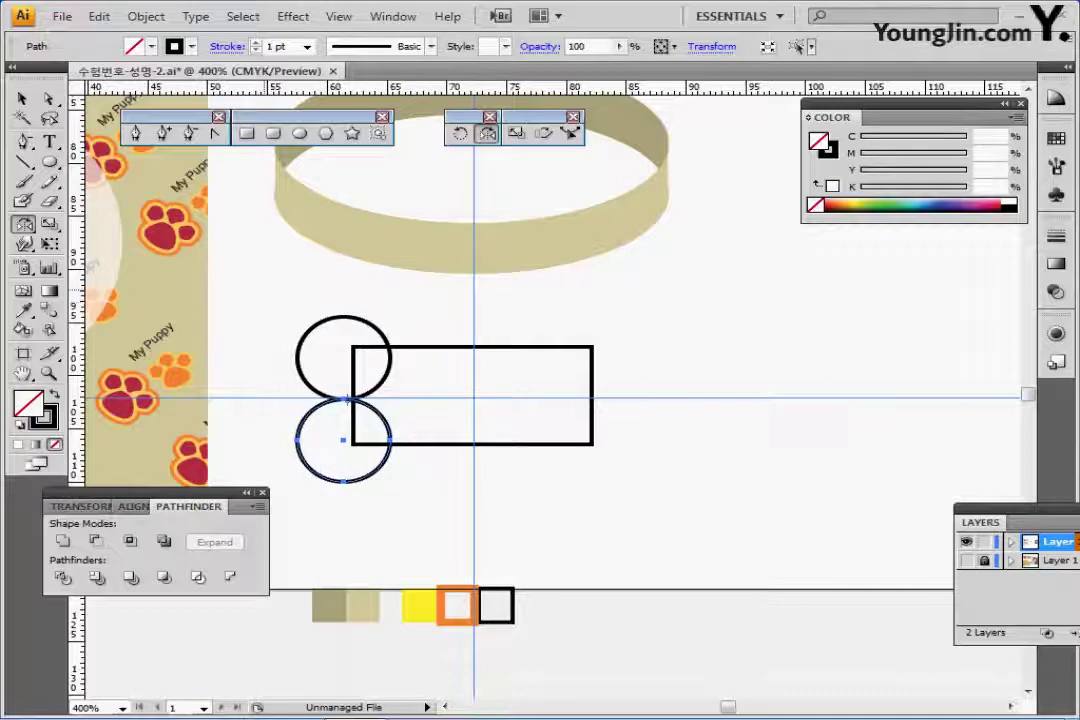
pyautogui.moveTo(263, 281); pyautogui.dragTo(323, 455)
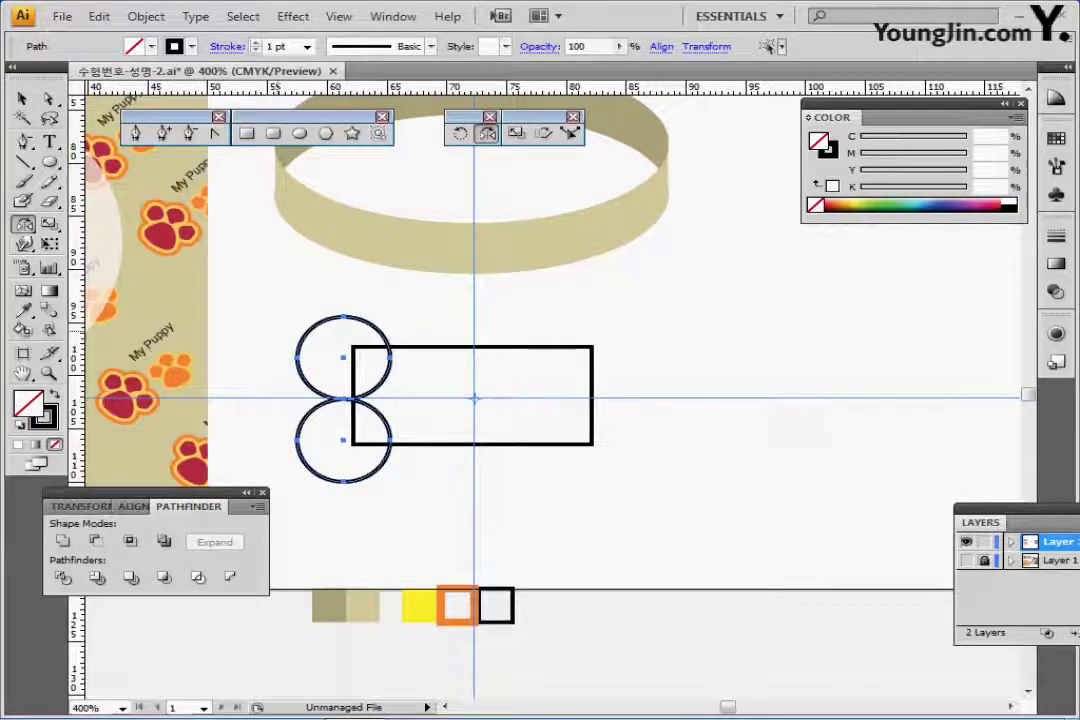
pyautogui.press('ctrl')
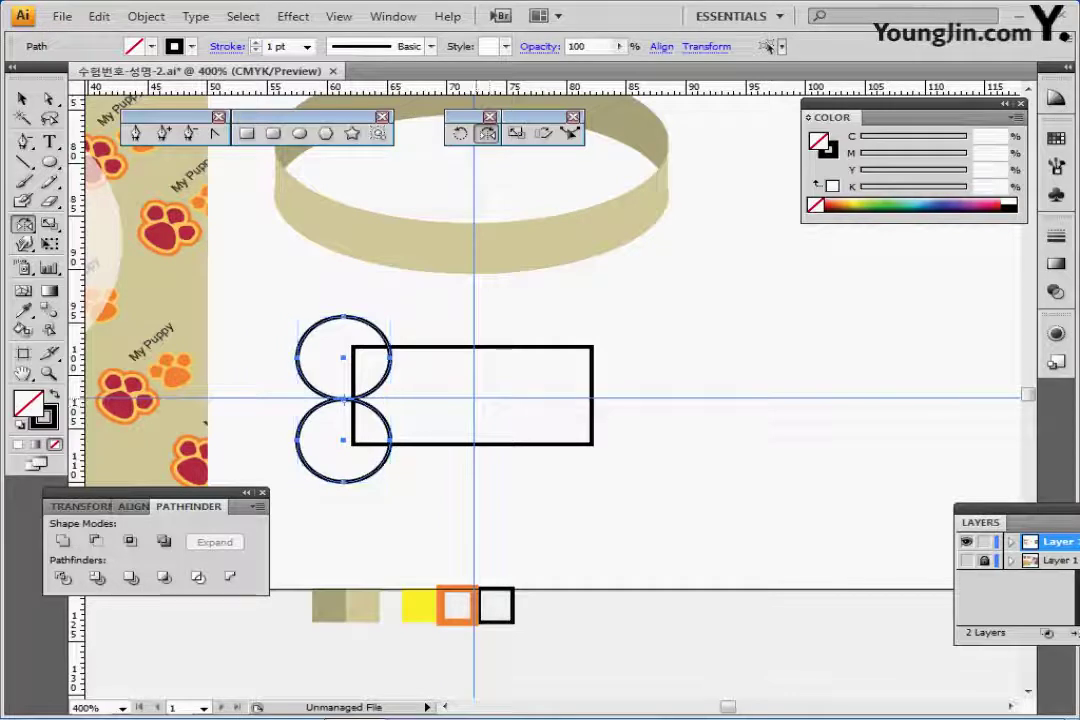
pyautogui.click(474, 398)
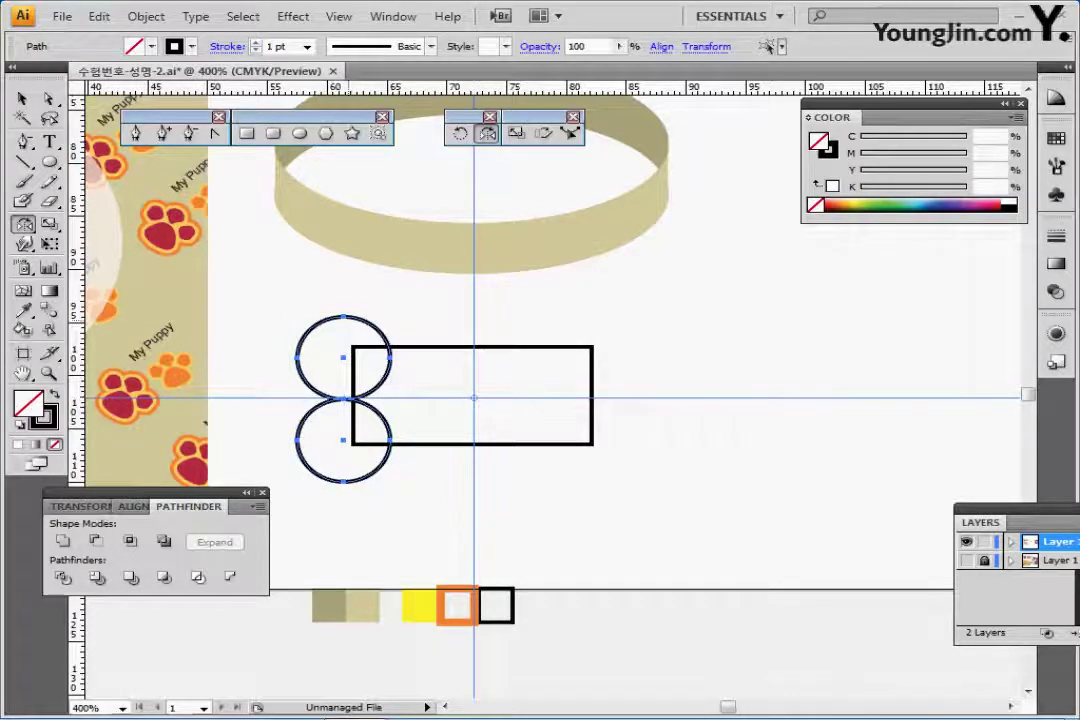
pyautogui.moveTo(344, 343); pyautogui.dragTo(733, 288)
pyautogui.moveTo(474, 275); pyautogui.dragTo(474, 275)
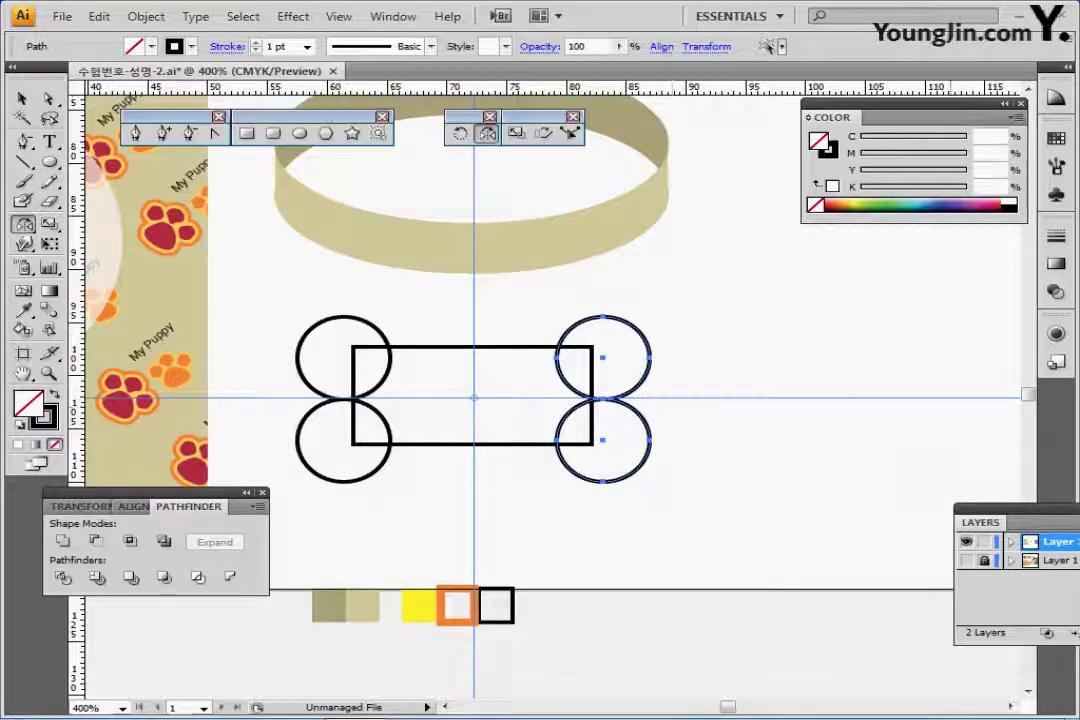
# - Draw a rounded rectangle about 2.3 mm wide and 4.4 mm tall as the bone's hanging tab on the vertical guide, and hide reference layer Layer 1
pyautogui.click(273, 133)
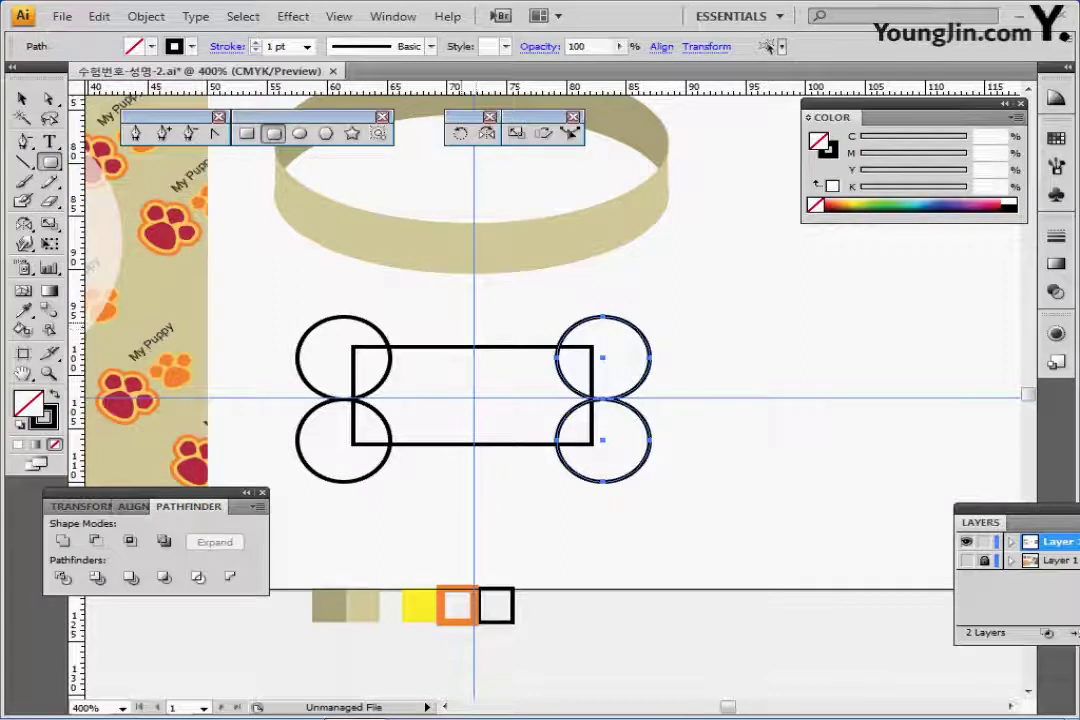
pyautogui.moveTo(474, 343); pyautogui.dragTo(487, 367)
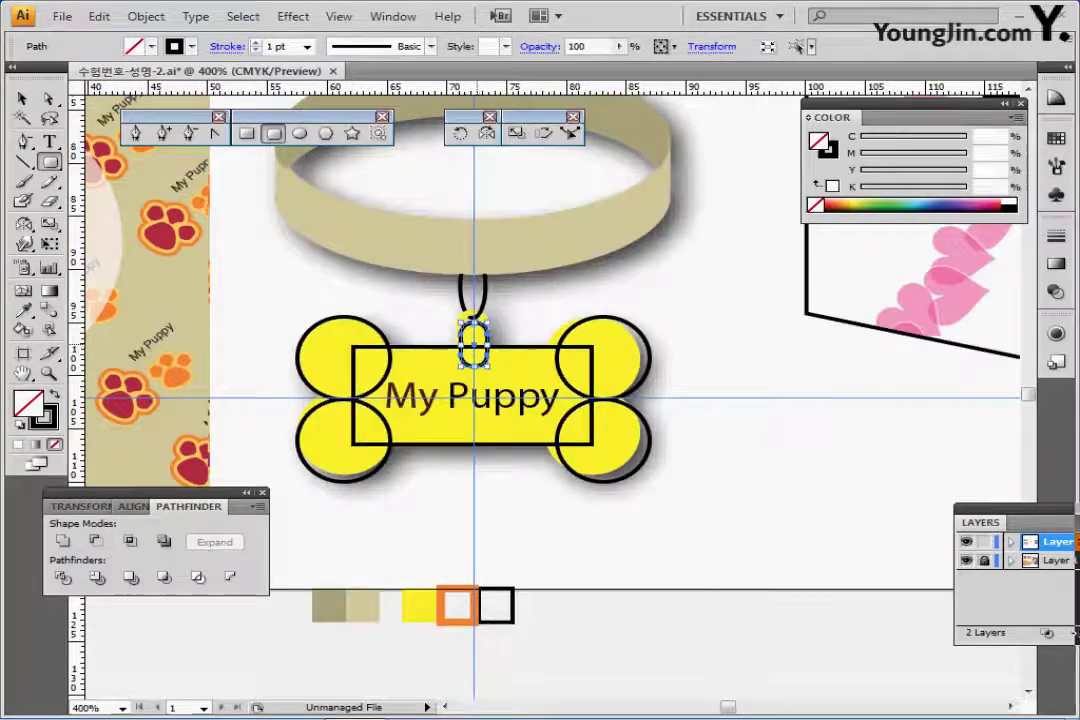
pyautogui.moveTo(474, 342)
pyautogui.mouseDown()
pyautogui.moveTo(477, 330)
pyautogui.moveTo(477, 363)
pyautogui.mouseUp()
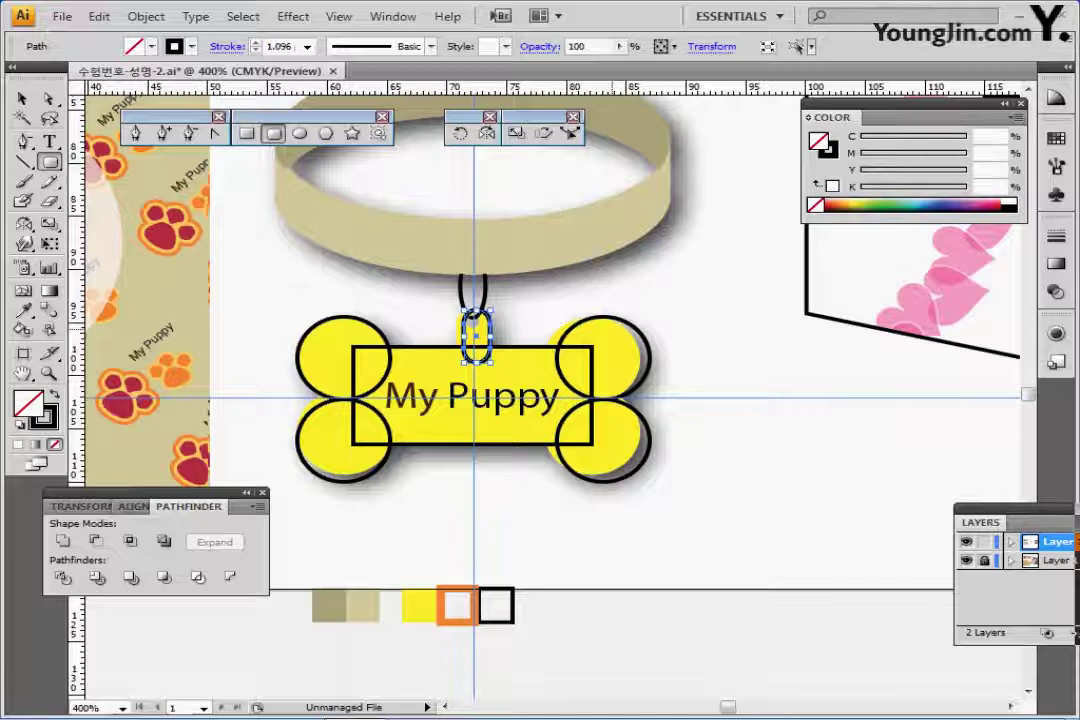
pyautogui.press('Left')
pyautogui.press('Left')
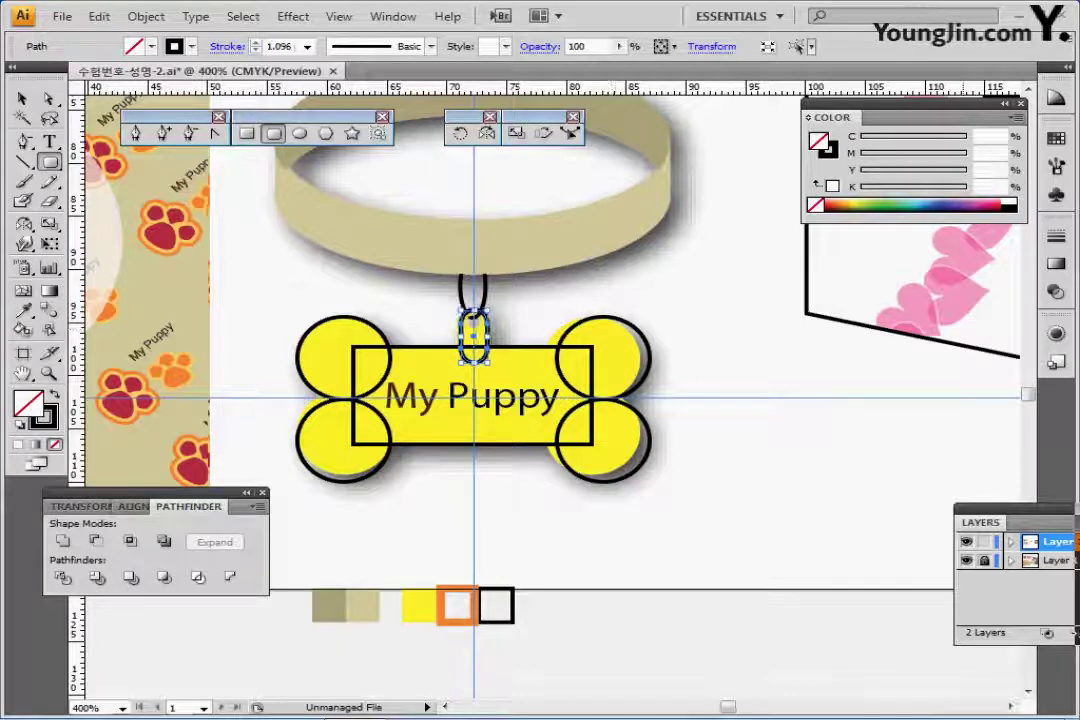
pyautogui.click(966, 561)
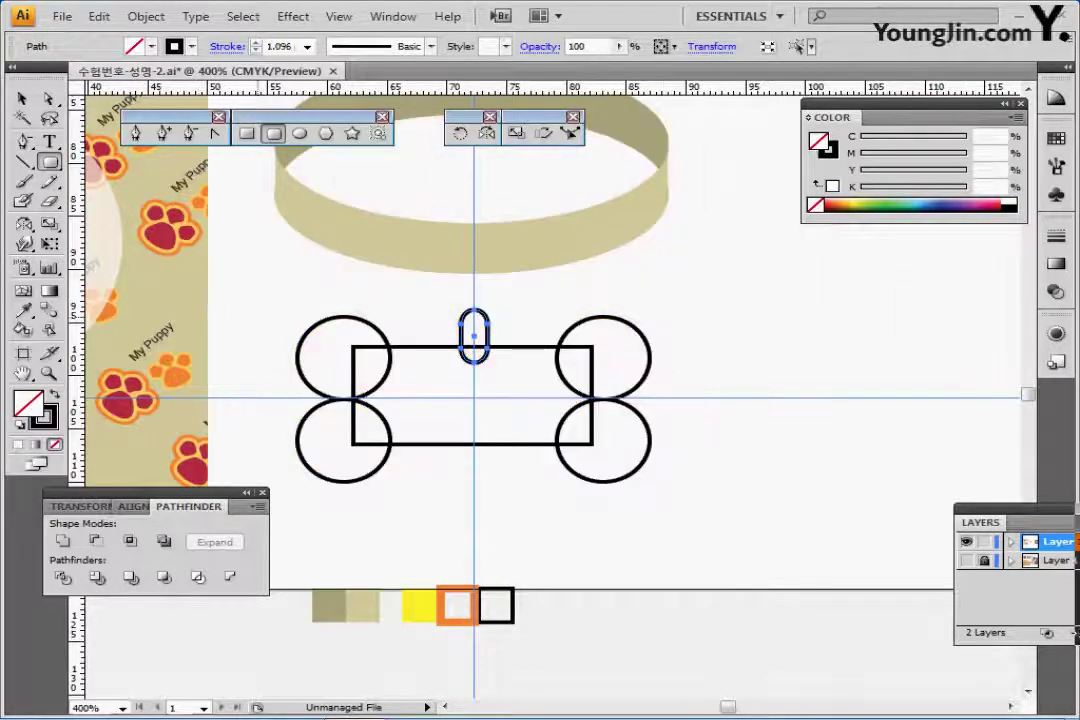
# - Try to unite the rectangle, the four lobe ellipses and the hanging tab into one bone outline
pyautogui.hotkey('ctrl', 'shift', 'a')
pyautogui.moveTo(265, 312); pyautogui.dragTo(651, 509)
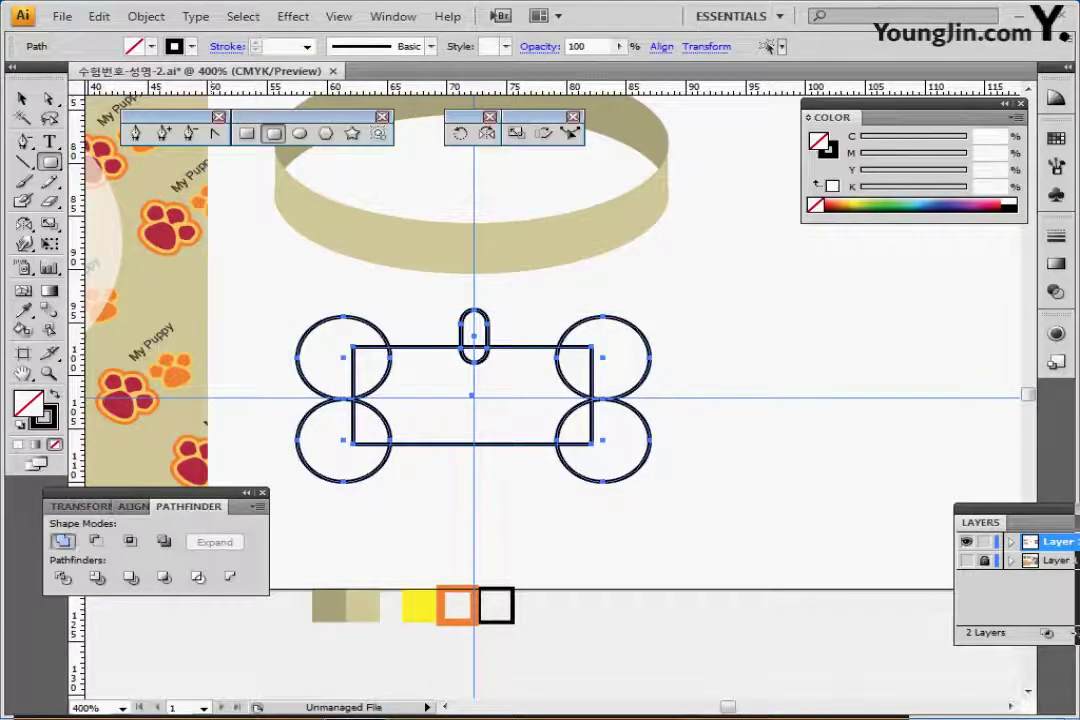
pyautogui.click(62, 541)
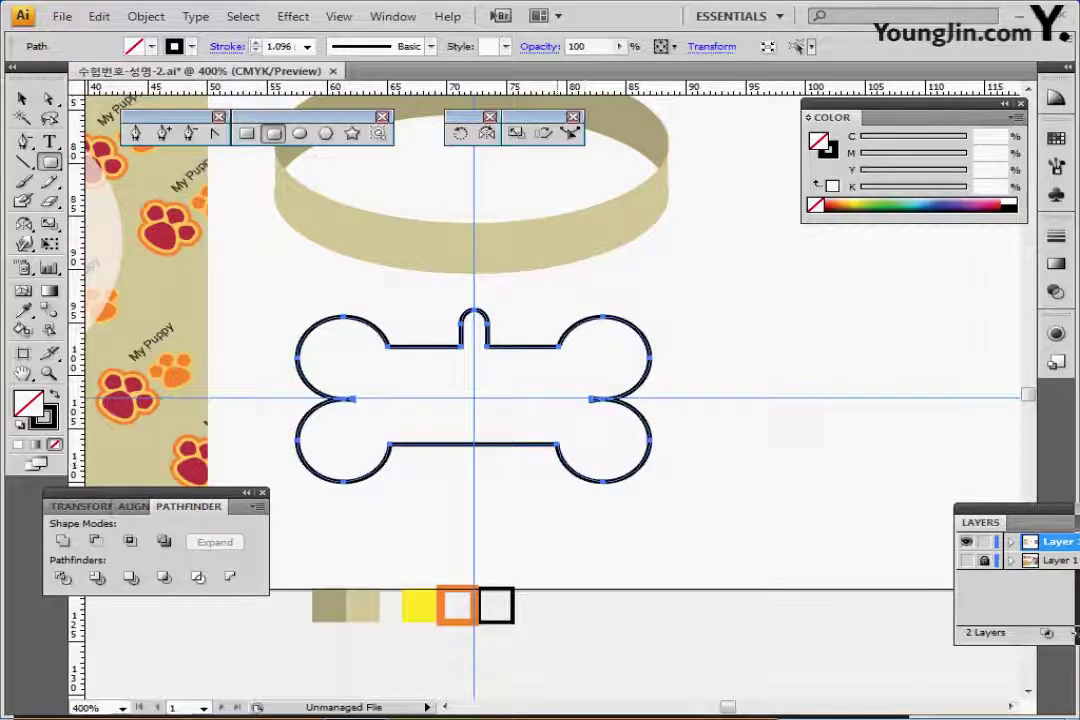
pyautogui.hotkey('ctrl', 'z')
pyautogui.hotkey('ctrl', 'shift', 'a')
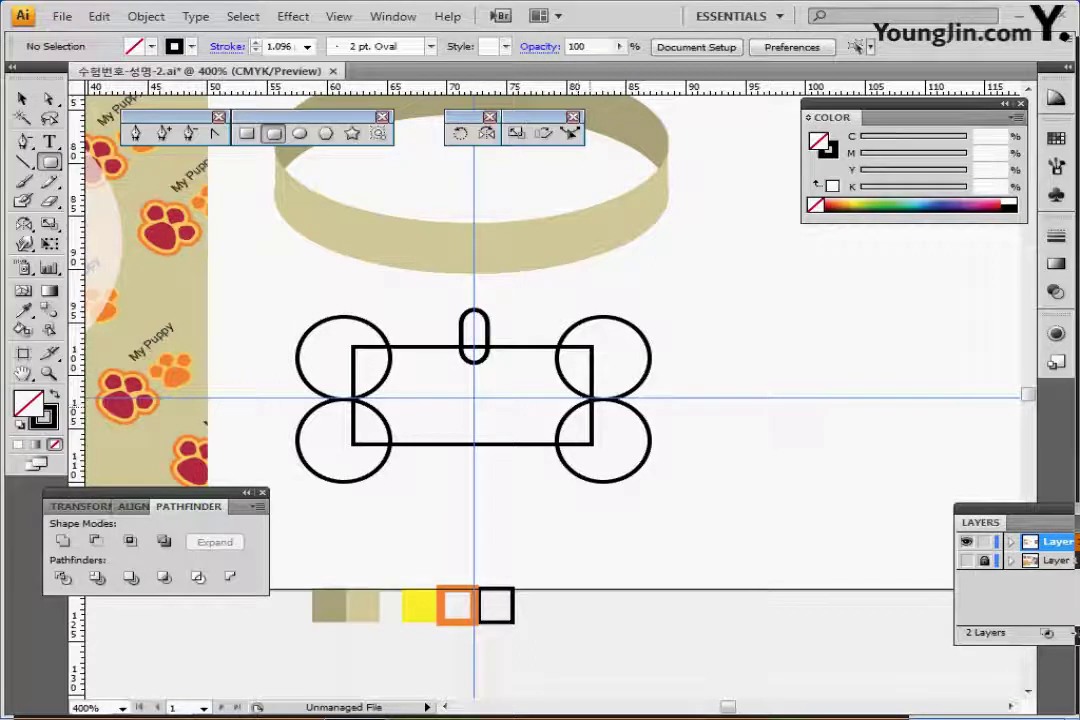
# - Widen the bone's body rectangle on both sides to about 24 mm, past the points where the lobe ellipses meet
pyautogui.keyDown('ctrl'); pyautogui.click(592, 348); pyautogui.keyUp('ctrl')
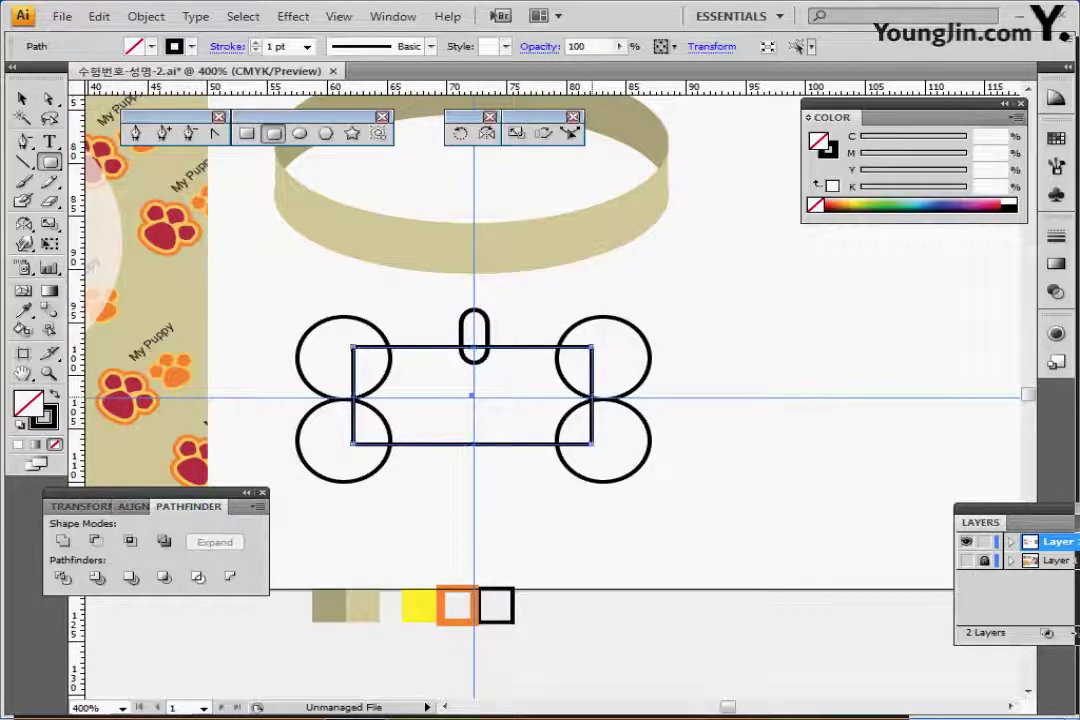
pyautogui.hotkey('ctrl', 'h')
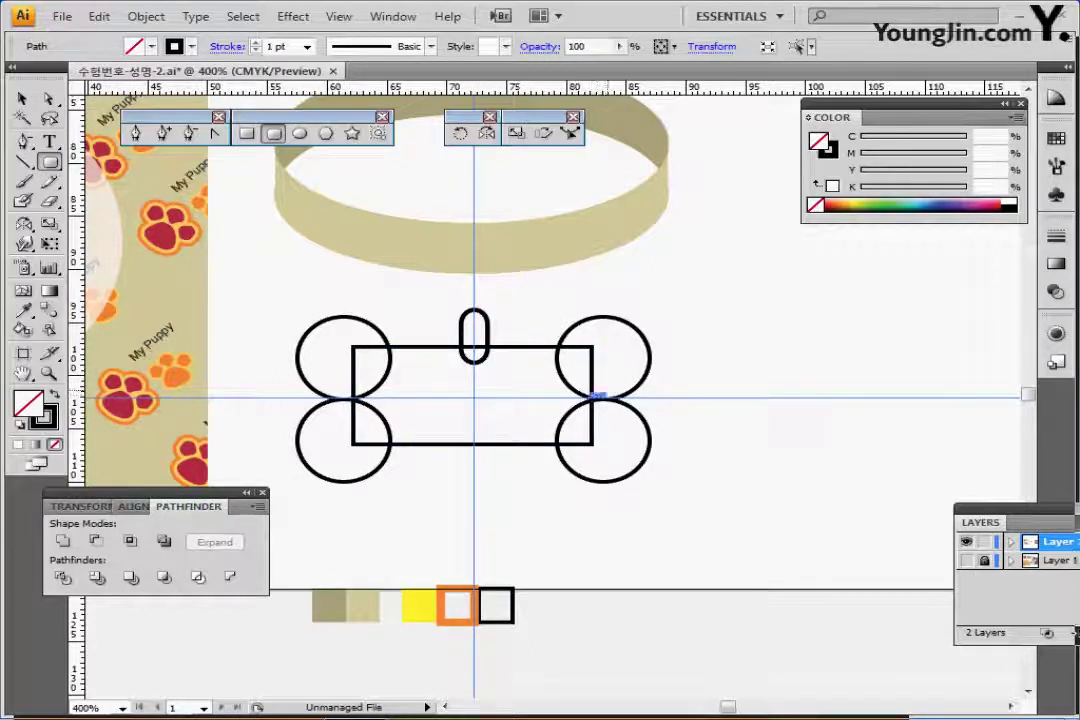
pyautogui.hotkey('ctrl', 'h')
pyautogui.moveTo(592, 396); pyautogui.dragTo(603, 396)
pyautogui.moveTo(353, 396); pyautogui.dragTo(328, 396)
pyautogui.hotkey('ctrl', 'shift', 'a')
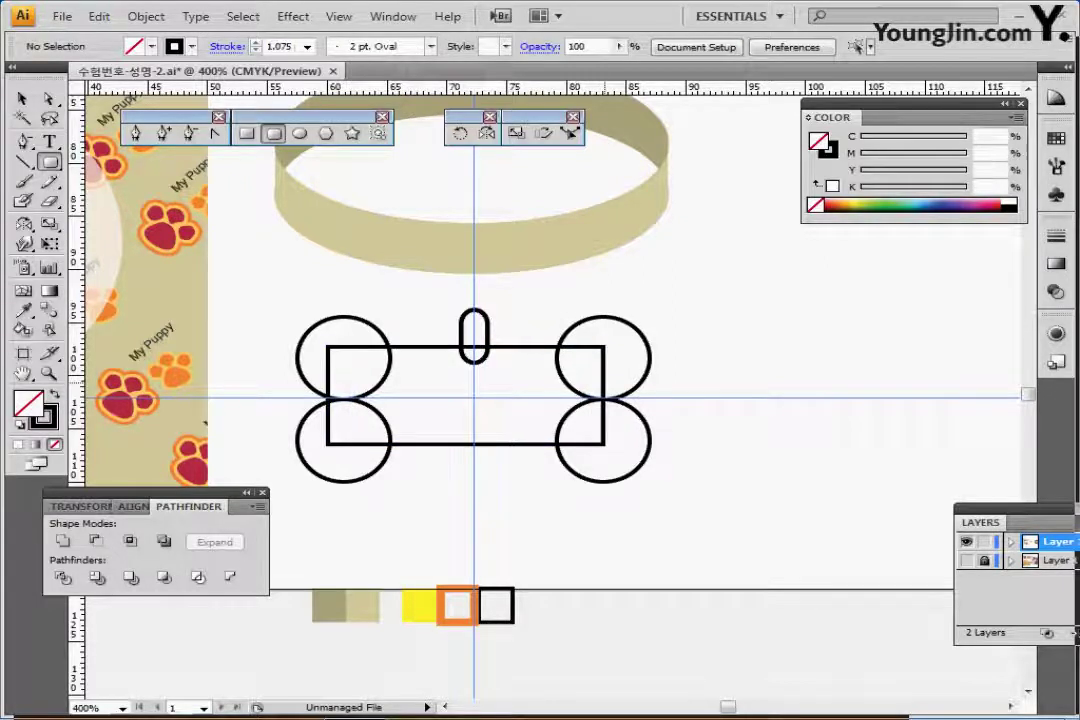
pyautogui.keyDown('ctrl'); pyautogui.click(603, 382); pyautogui.keyUp('ctrl')
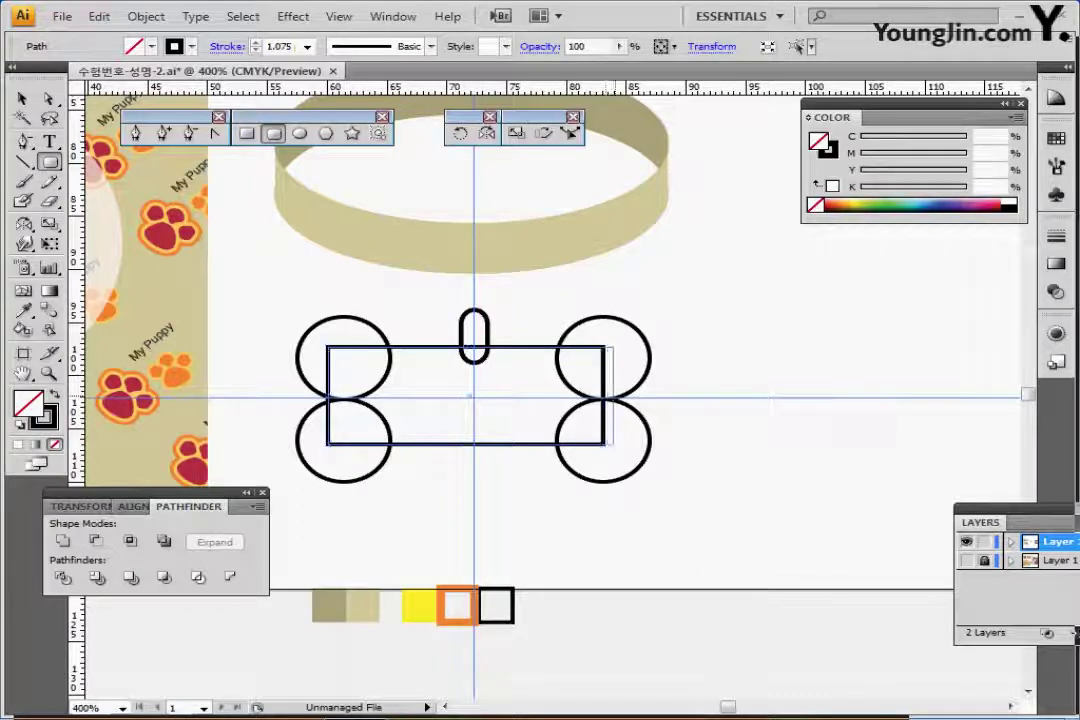
pyautogui.moveTo(603, 396); pyautogui.dragTo(618, 396)
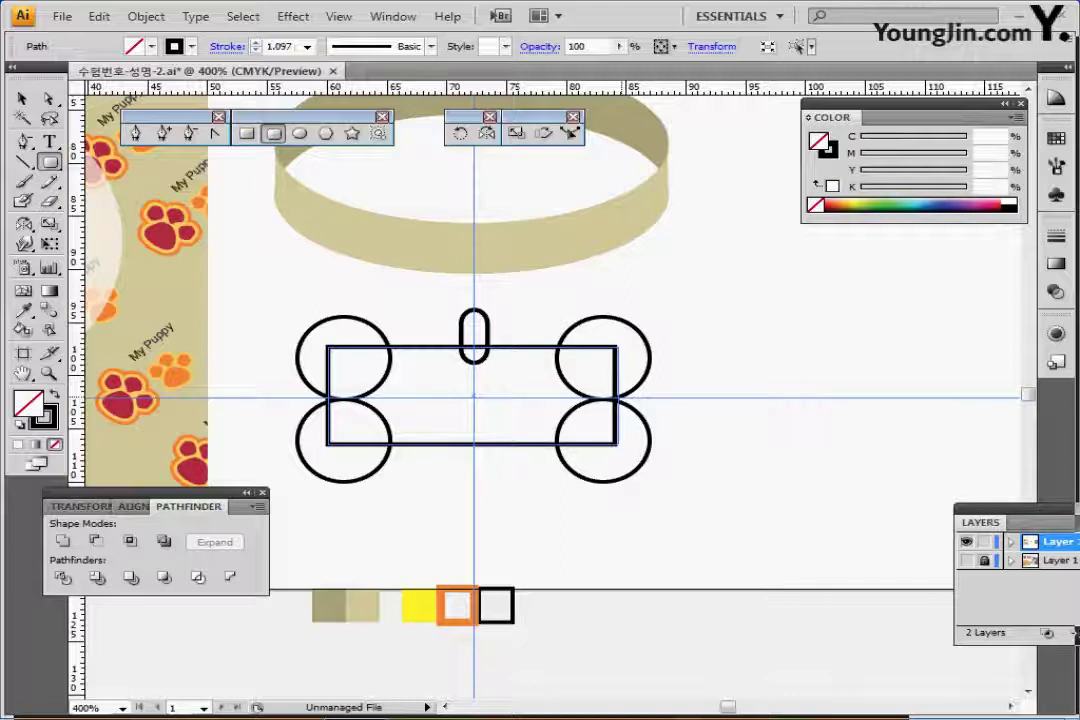
pyautogui.moveTo(617, 397); pyautogui.dragTo(620, 397)
pyautogui.hotkey('ctrl', 'shift', 'a')
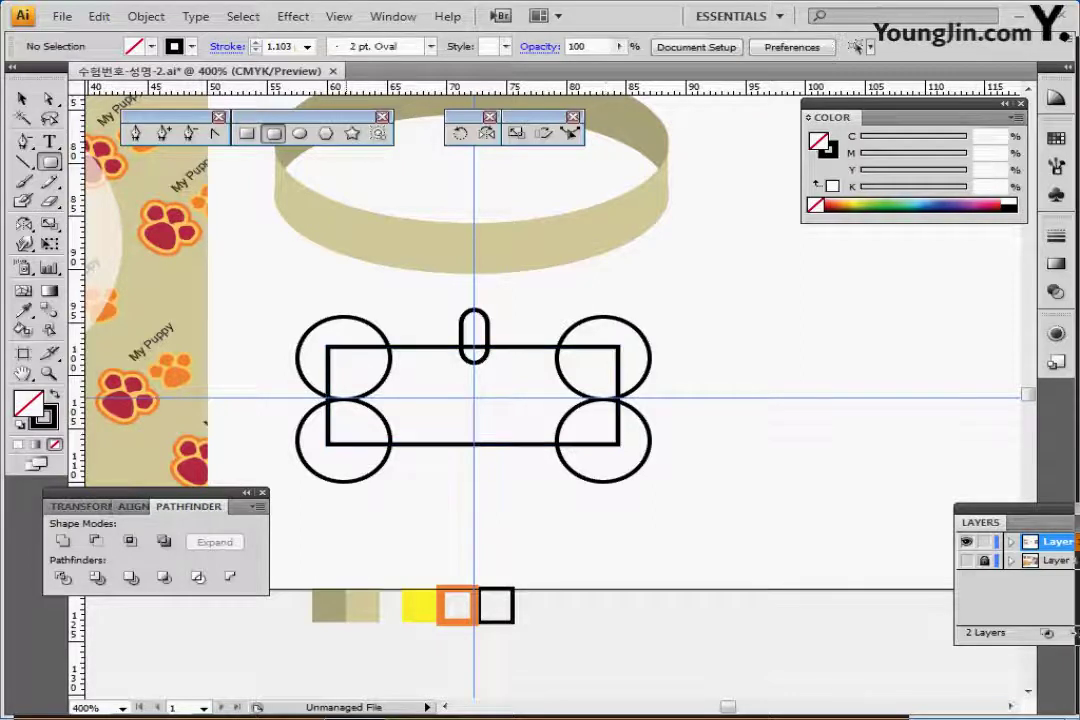
# - Unite the rectangle, the four ellipses and the tab into one bone shape, and color it with the yellow swatch
pyautogui.moveTo(248, 291); pyautogui.dragTo(664, 484)
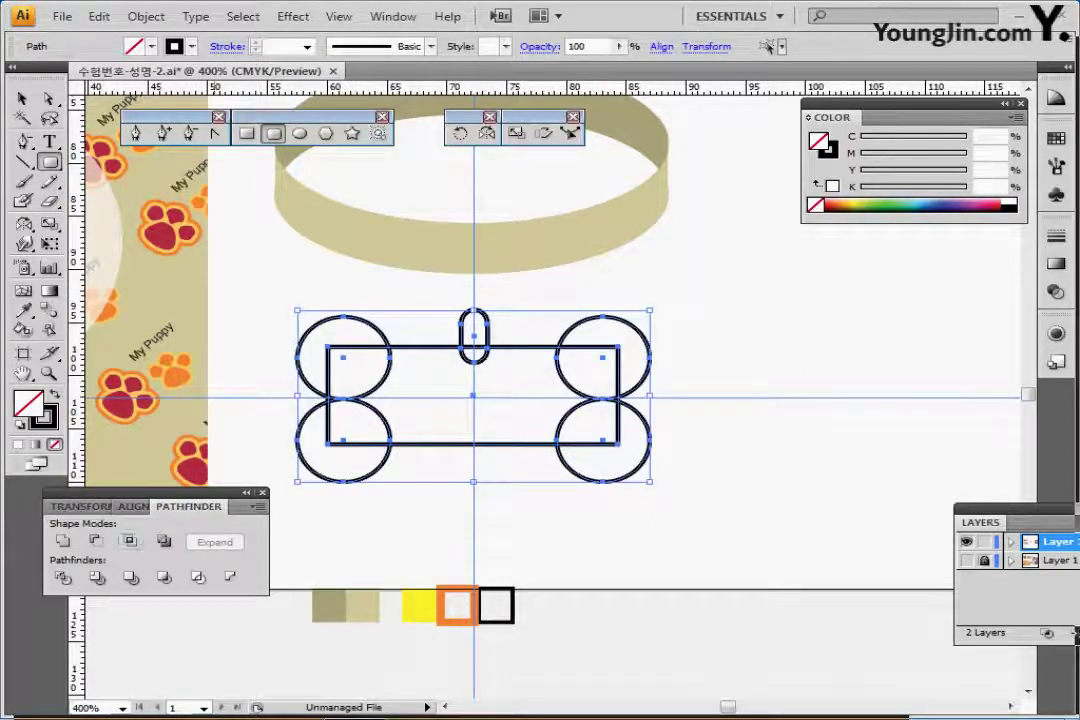
pyautogui.click(63, 541)
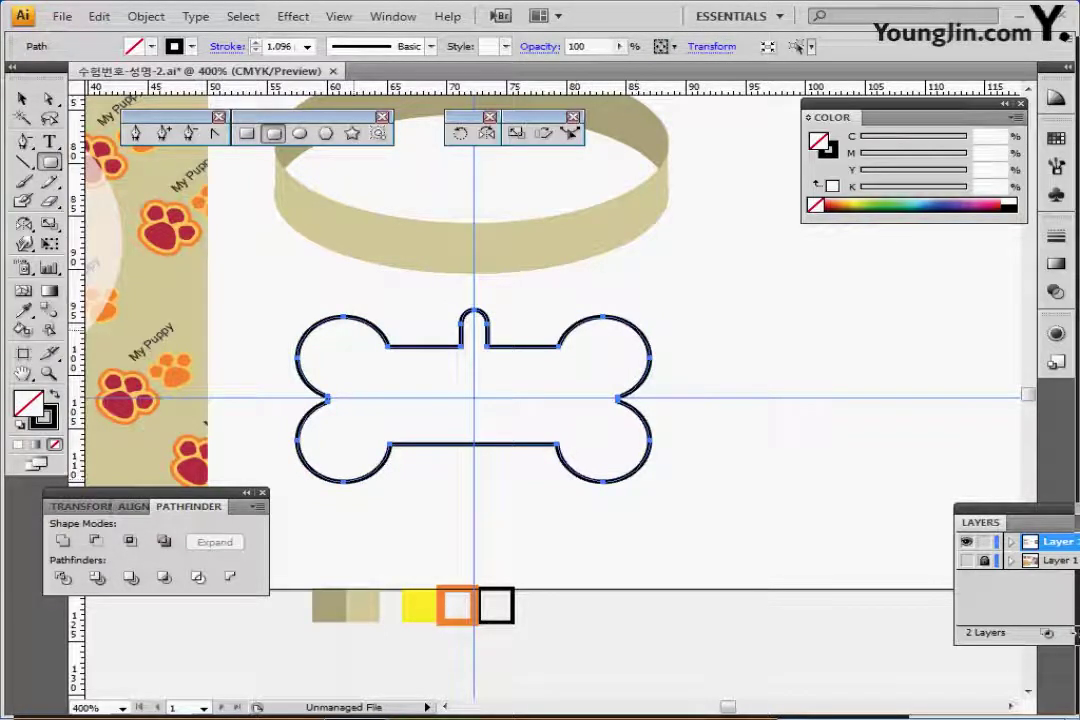
pyautogui.press('i')
pyautogui.click(419, 606)
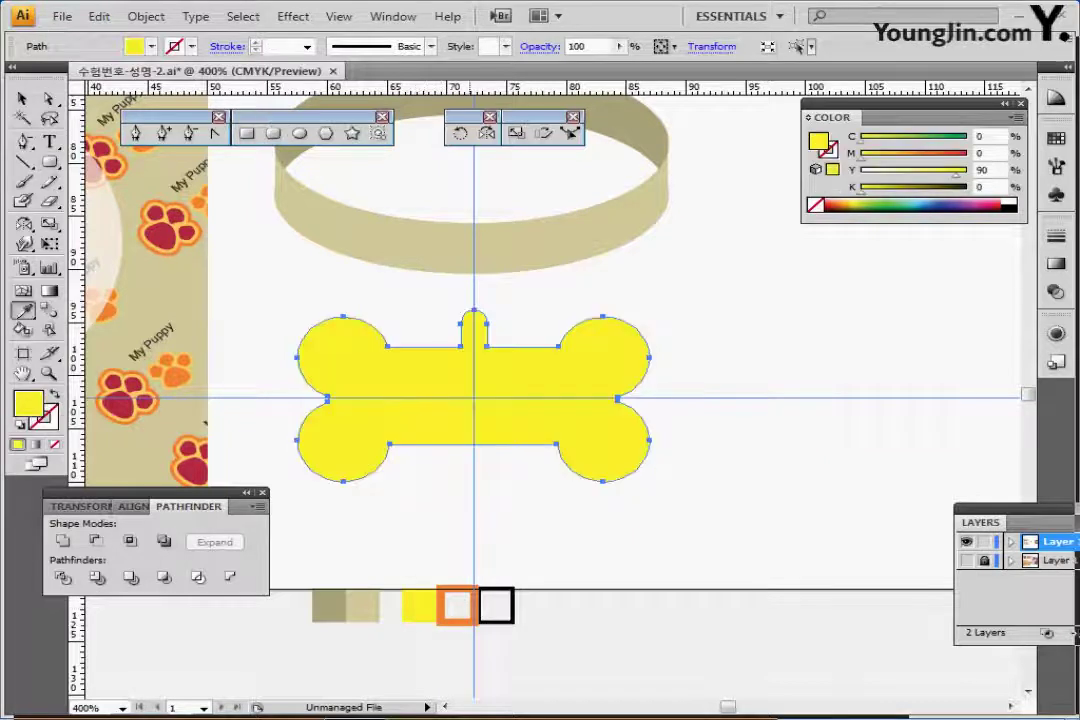
pyautogui.hotkey('ctrl', 'shift', 'a')
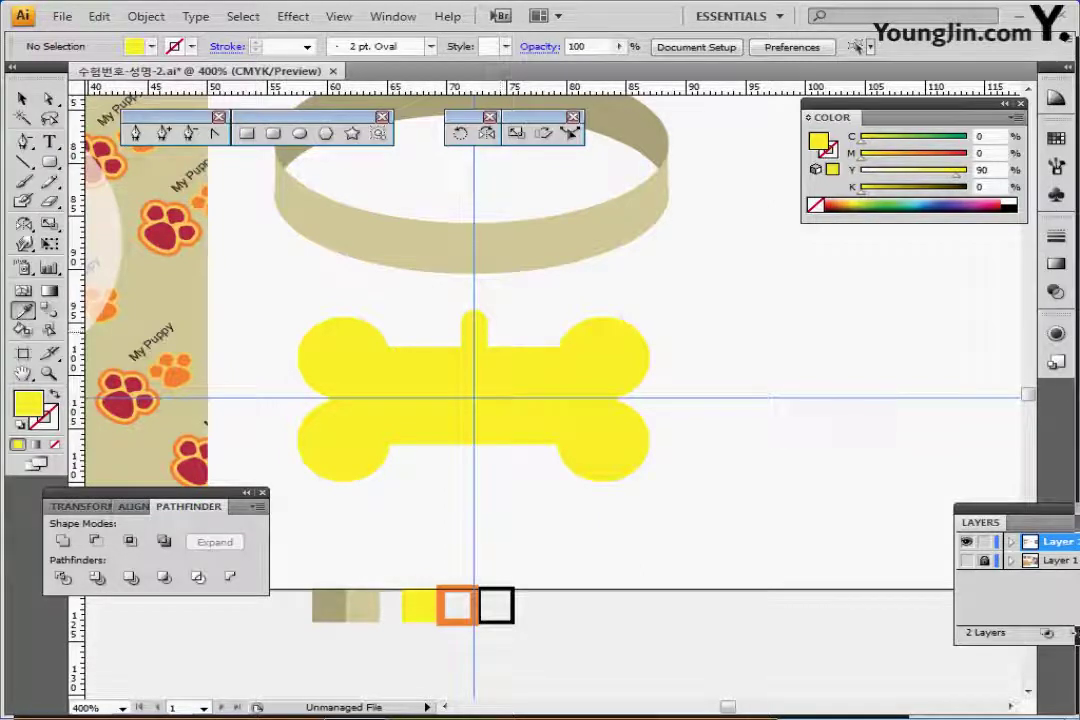
# - Draw a circle about 1 mm wide inside the bone's hanging tab on the vertical guide, with the default white fill and black stroke
pyautogui.moveTo(502, 331)
pyautogui.mouseDown()
pyautogui.moveTo(490, 331)
pyautogui.moveTo(515, 335)
pyautogui.mouseUp()
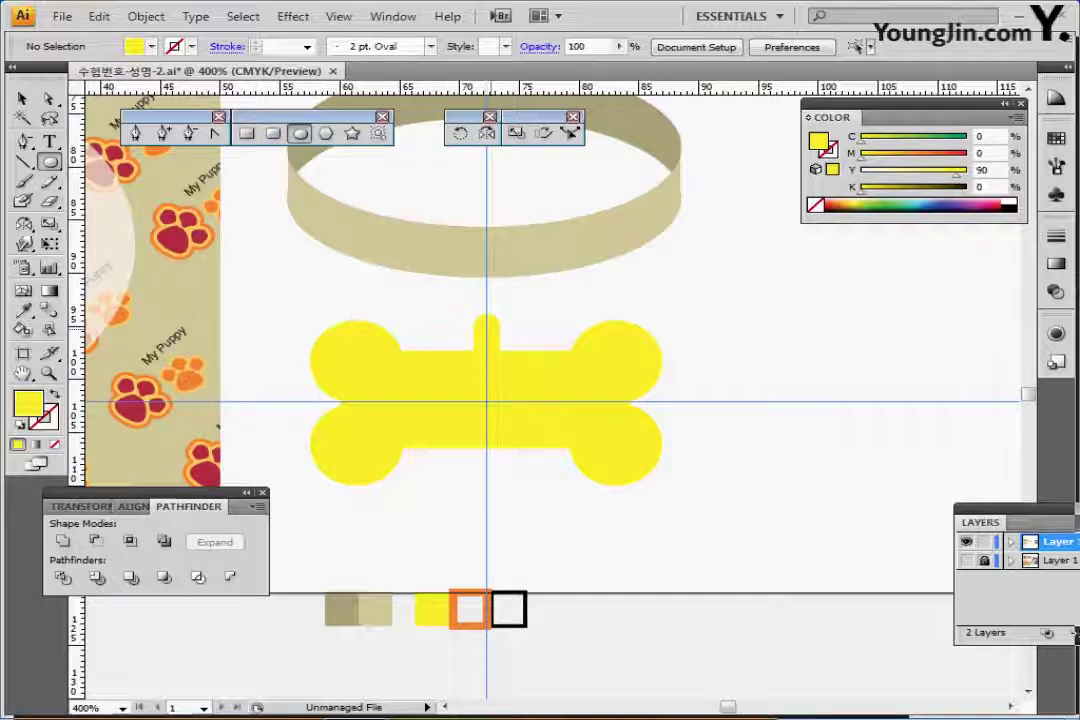
pyautogui.click(299, 133)
pyautogui.moveTo(487, 332); pyautogui.dragTo(493, 337)
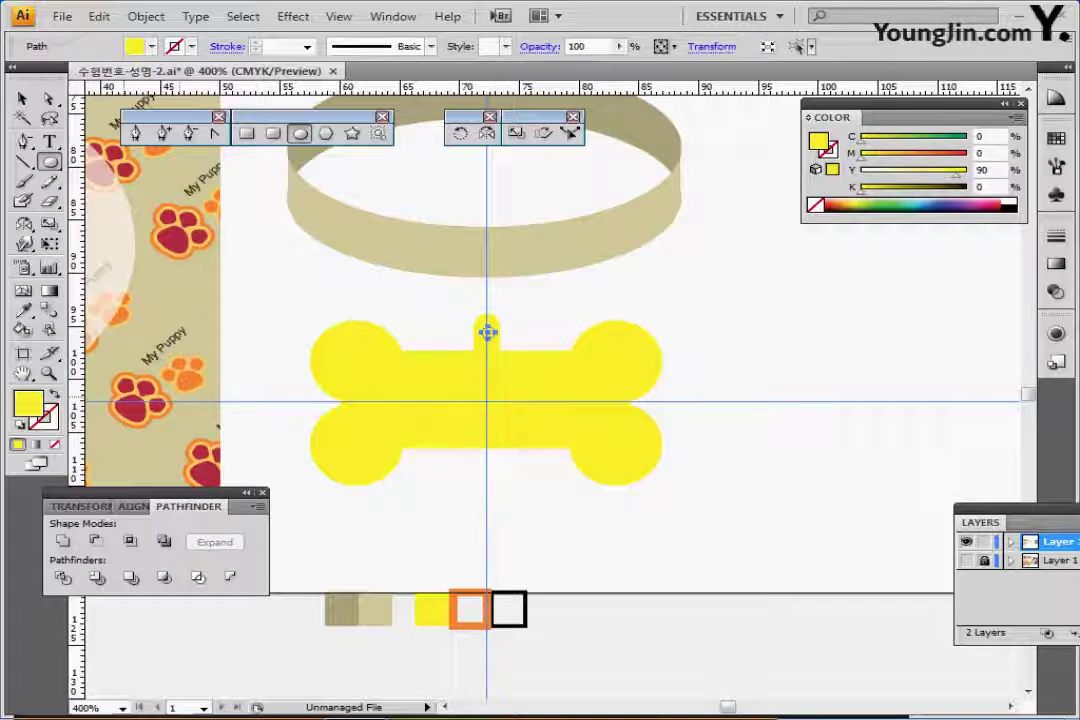
pyautogui.press('d')
# - Center the small circle and the yellow bone horizontally, and subtract the circle from the bone as a hole in the tab
pyautogui.moveTo(422, 294); pyautogui.dragTo(530, 372)
pyautogui.click(246, 493)
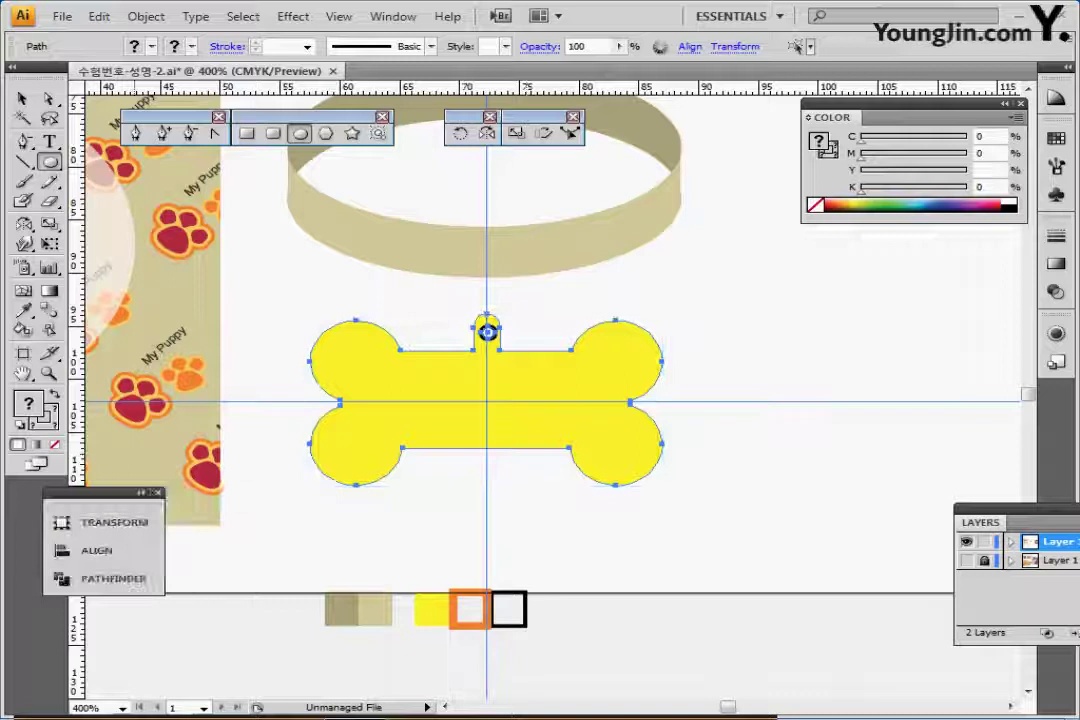
pyautogui.hotkey('ctrl', 'shift', 'F9')
pyautogui.click(133, 507)
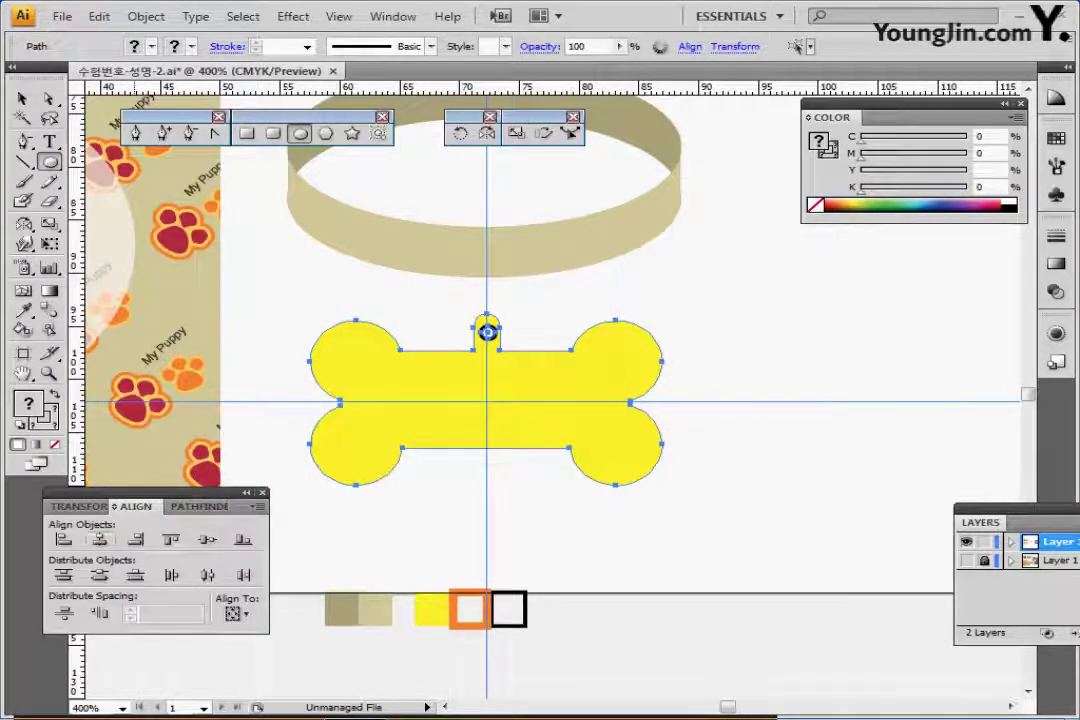
pyautogui.click(95, 541)
pyautogui.click(193, 507)
pyautogui.click(97, 541)
pyautogui.click(96, 541)
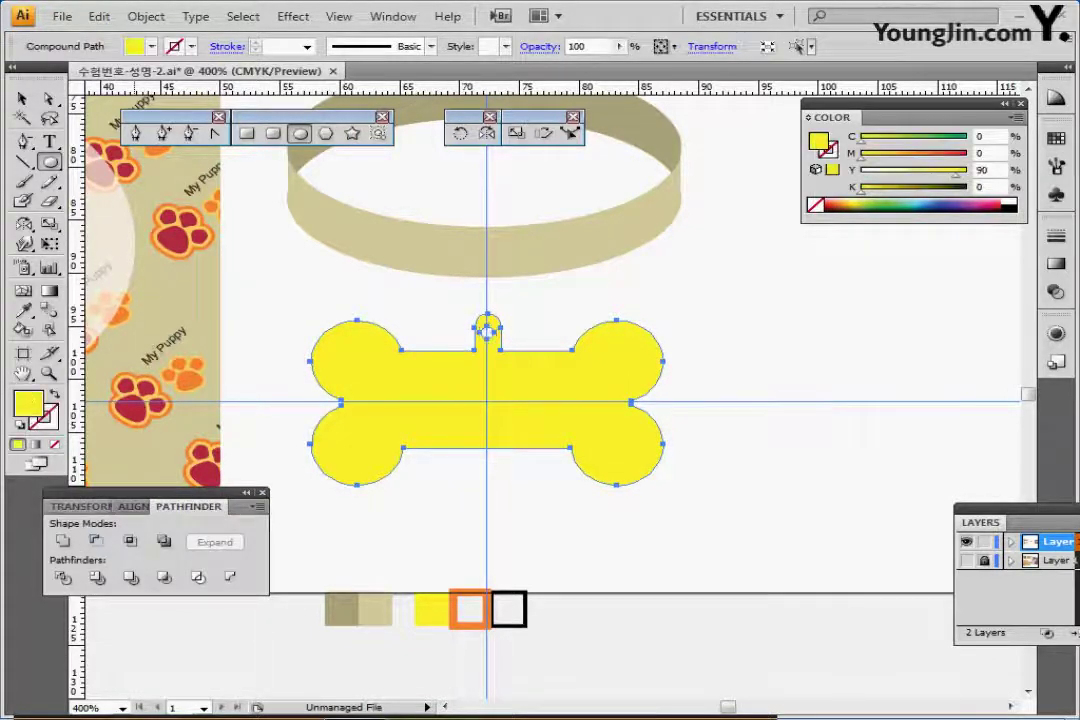
pyautogui.hotkey('ctrl', 'shift', 'a')
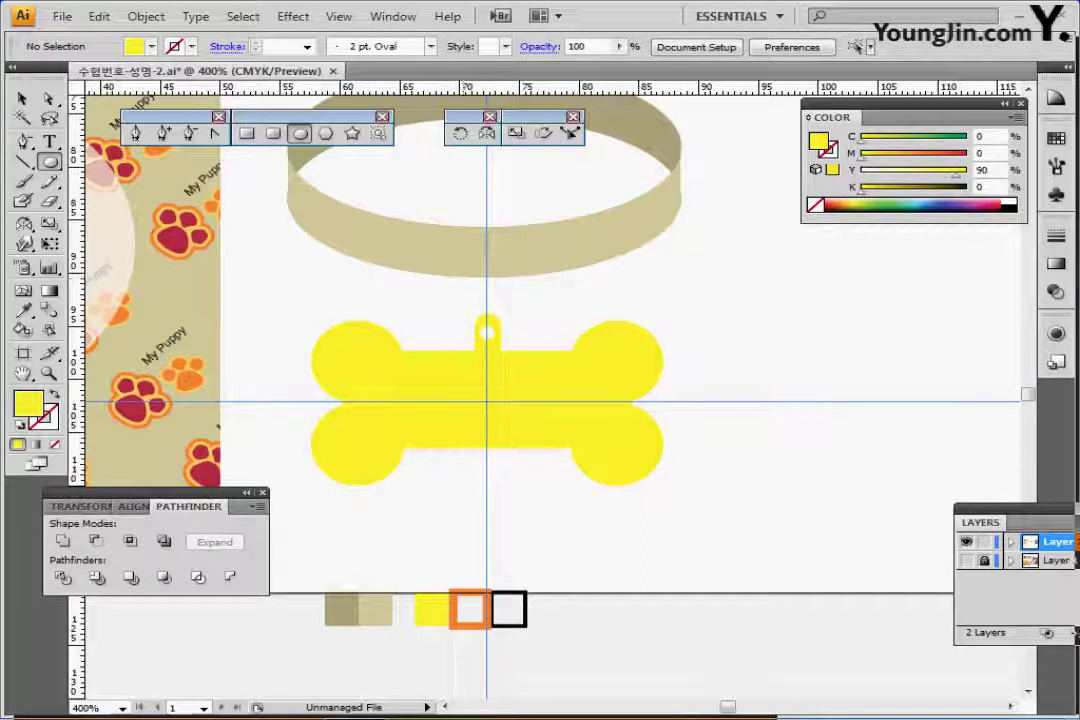
# - Draw a ring about 4 mm wide on the collar's front band at the vertical guide, using the orange swatch's 2 pt stroke without fill
pyautogui.keyDown('ctrl'); pyautogui.click(467, 596); pyautogui.keyUp('ctrl')
pyautogui.hotkey('ctrl', 'shift', 'a')
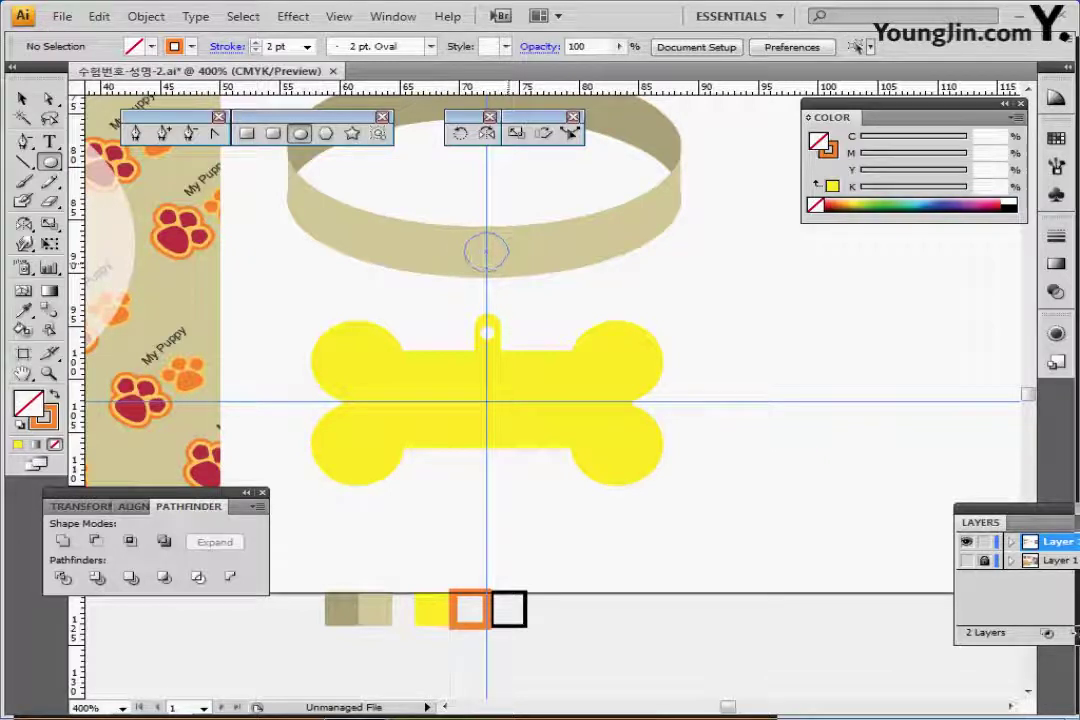
pyautogui.moveTo(508, 272); pyautogui.dragTo(508, 271)
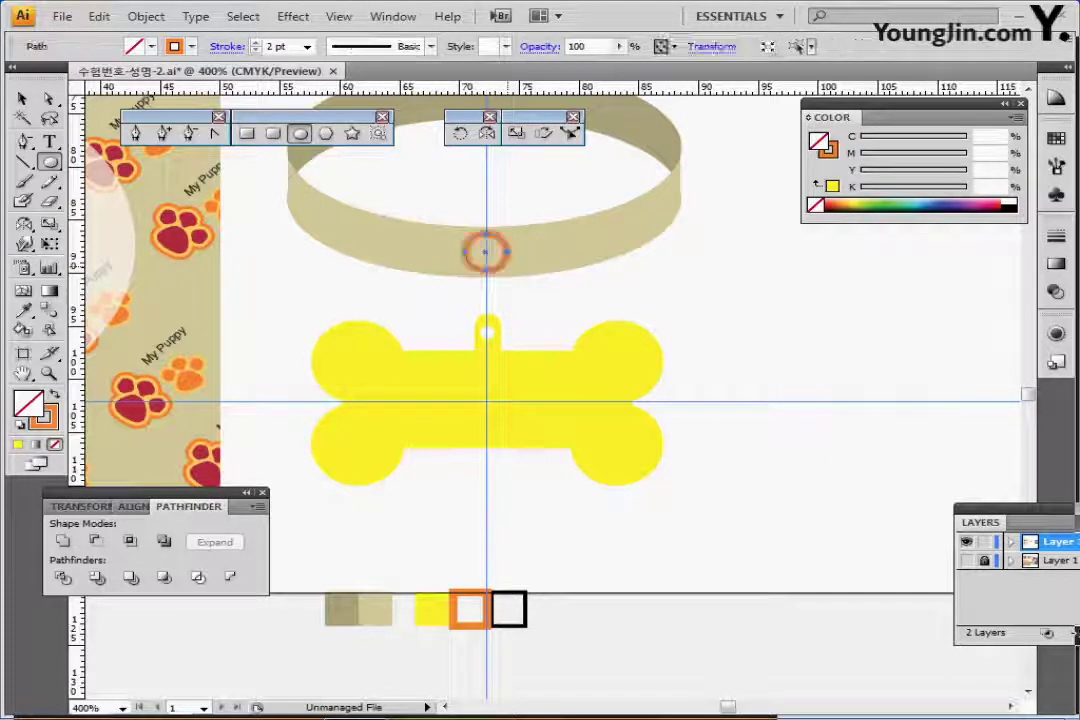
# - Draw a vertical ellipse about 2.5 by 6 mm linking the orange ring to the tab's hole, with a 1 pt black stroke and no fill
pyautogui.moveTo(581, 557)
pyautogui.mouseDown()
pyautogui.moveTo(542, 624)
pyautogui.moveTo(513, 636)
pyautogui.mouseUp()
pyautogui.hotkey('ctrl', 'shift', 'a')
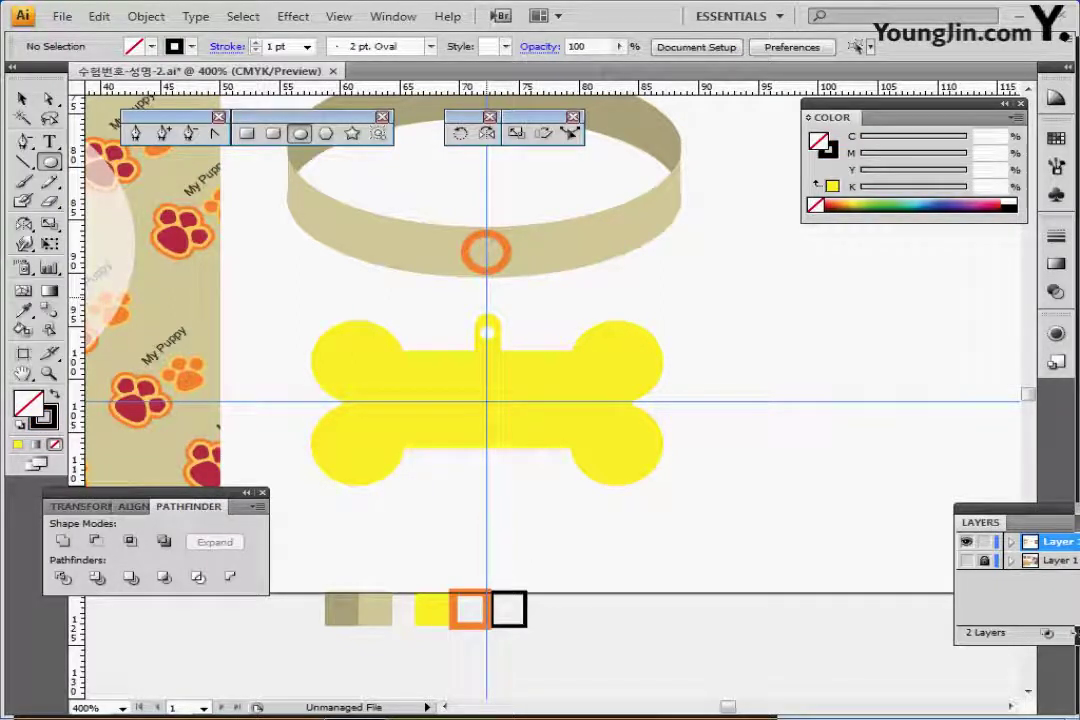
pyautogui.moveTo(486, 297); pyautogui.dragTo(500, 330)
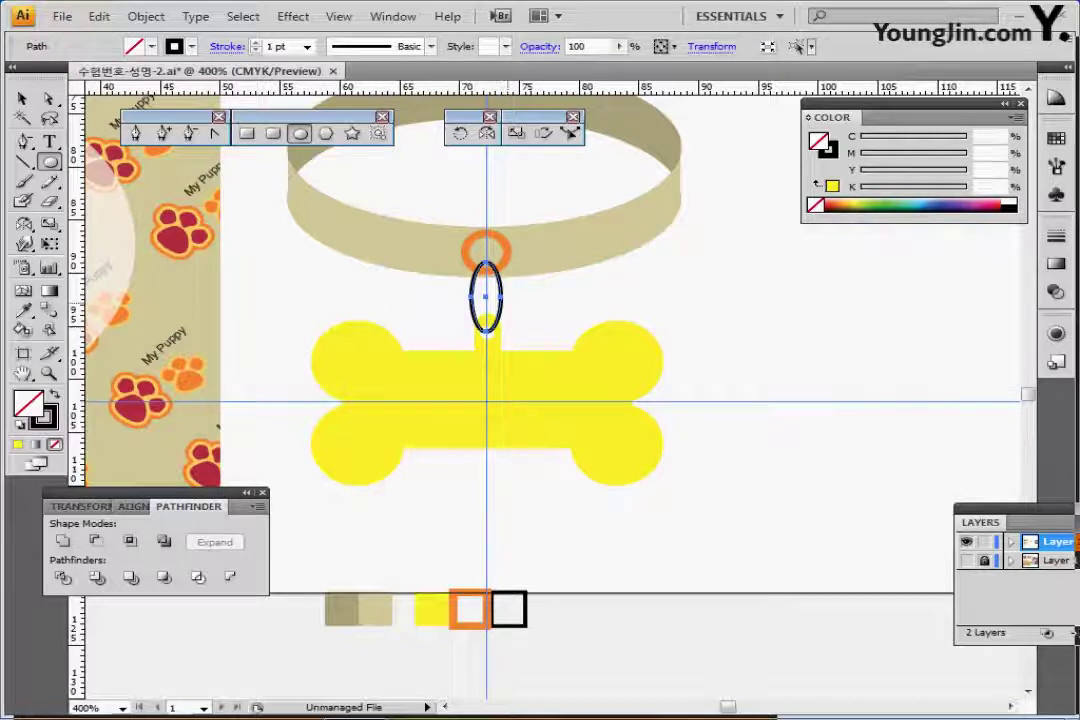
pyautogui.press('Up')
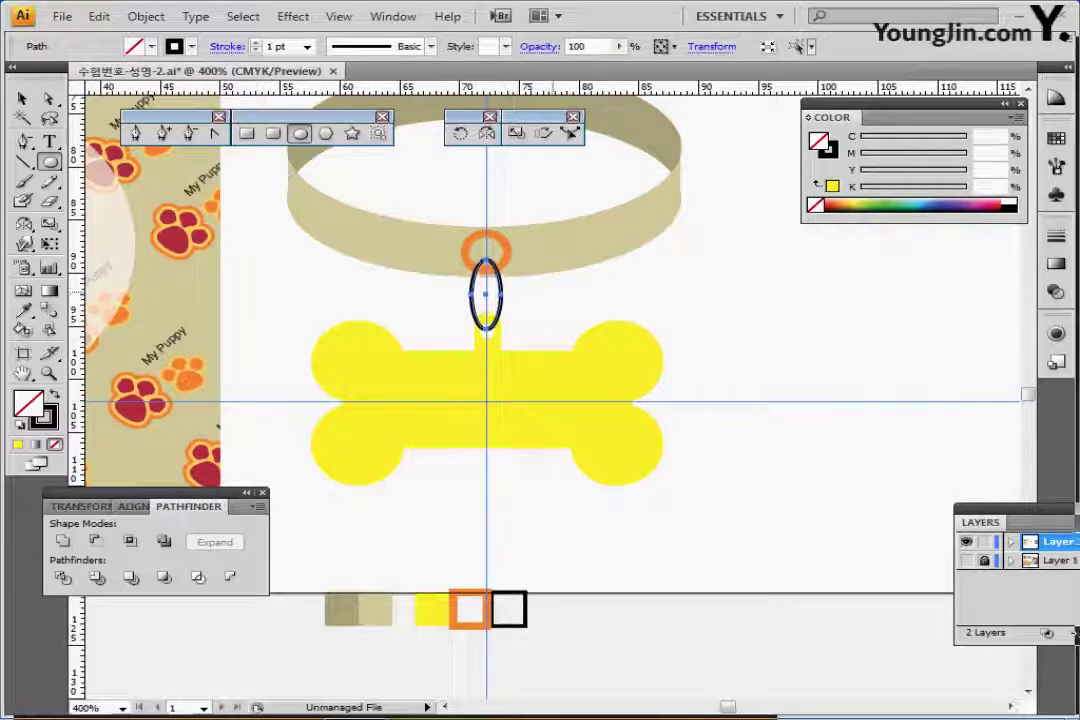
# - Center the collar, orange ring, black link and yellow bone horizontally on one another
pyautogui.press('v')
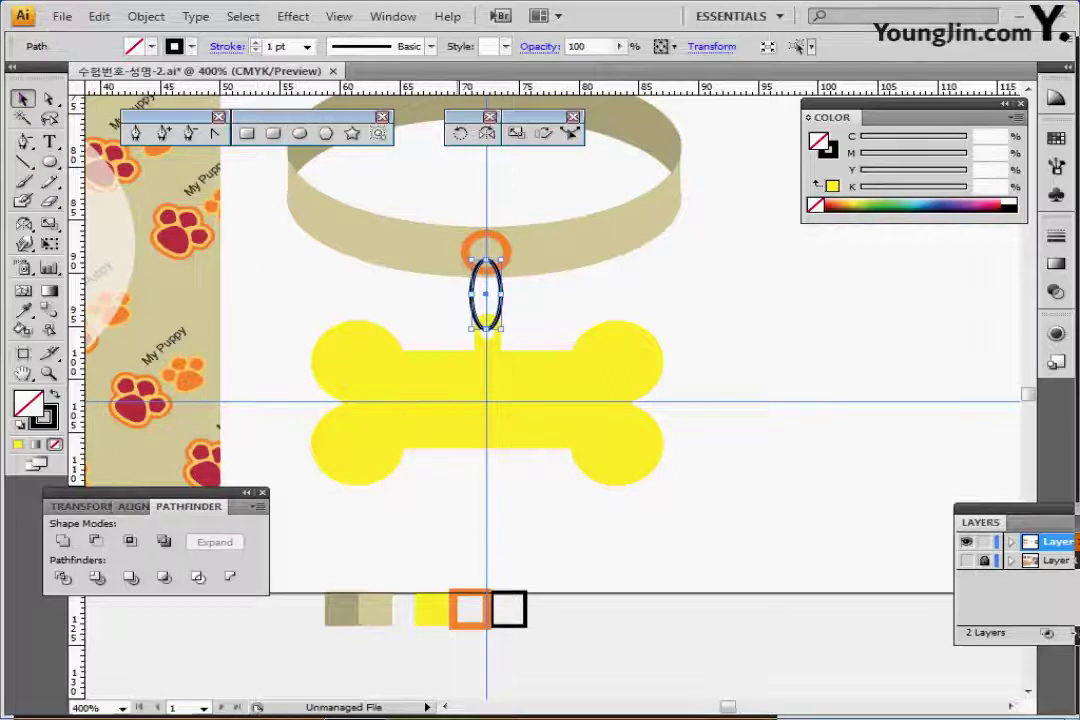
pyautogui.moveTo(539, 489); pyautogui.dragTo(457, 250)
pyautogui.hotkey('ctrl', 'a')
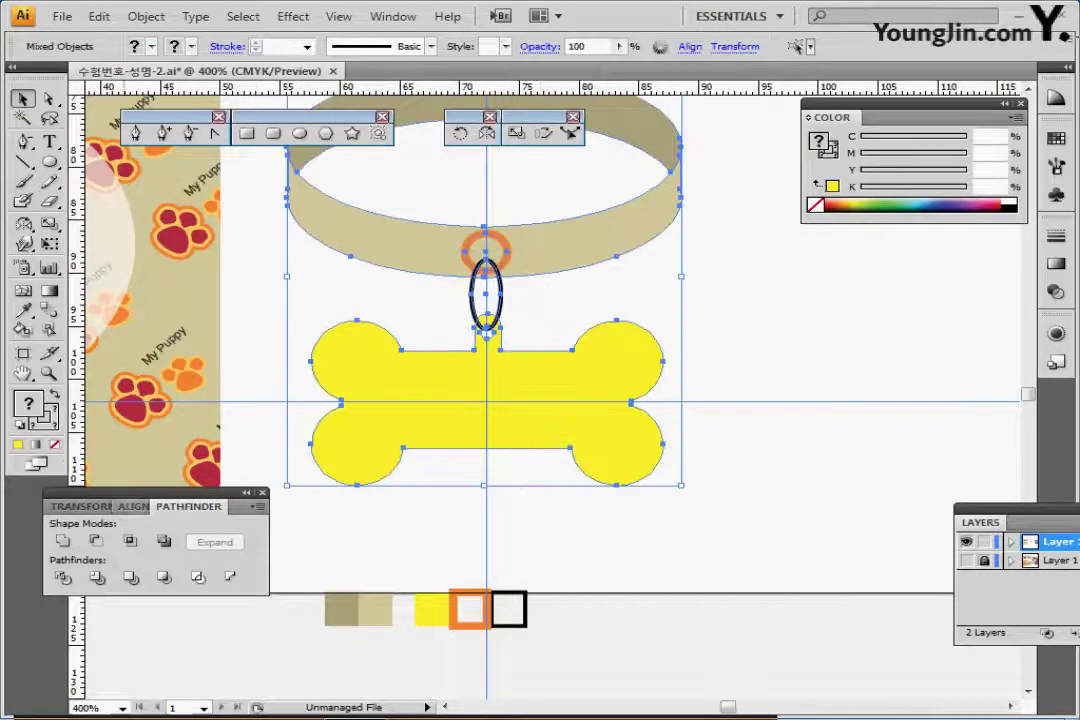
pyautogui.hotkey('shift', 'F7')
pyautogui.click(99, 540)
pyautogui.hotkey('ctrl', 'shift', 'a')
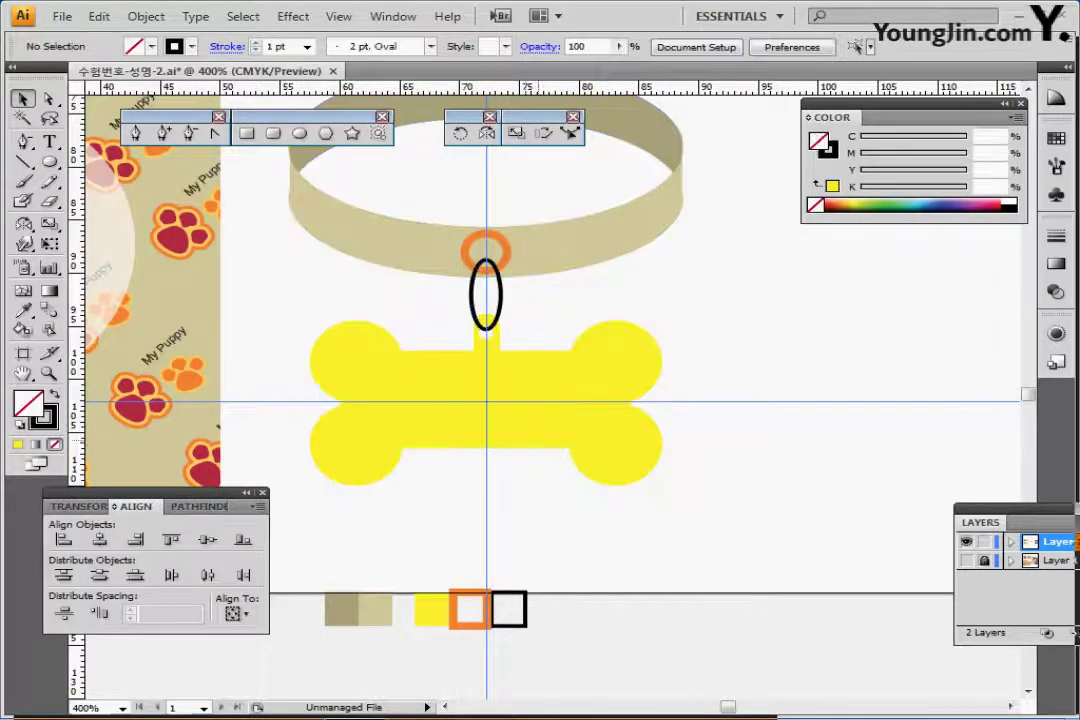
# - Split the black link ellipse into two halves at its upper and lower anchor points with the Scissors tool
pyautogui.hotkey('ctrl', '+')
pyautogui.keyDown('ctrl'); pyautogui.click(551, 370); pyautogui.keyUp('ctrl')
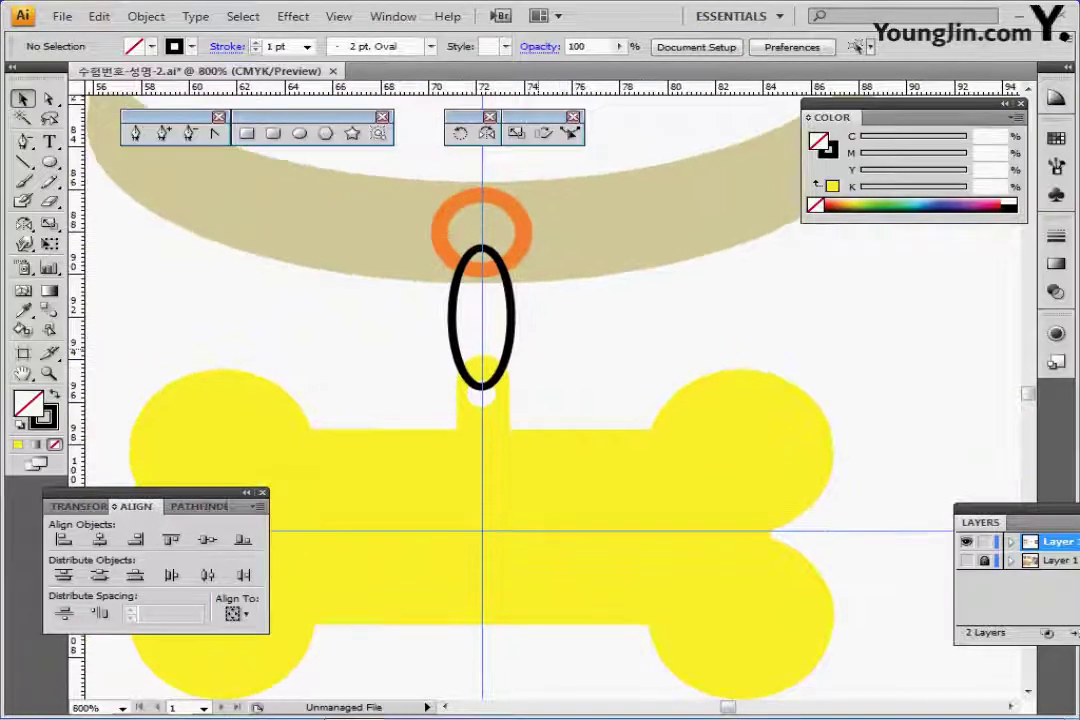
pyautogui.moveTo(414, 307); pyautogui.dragTo(534, 336)
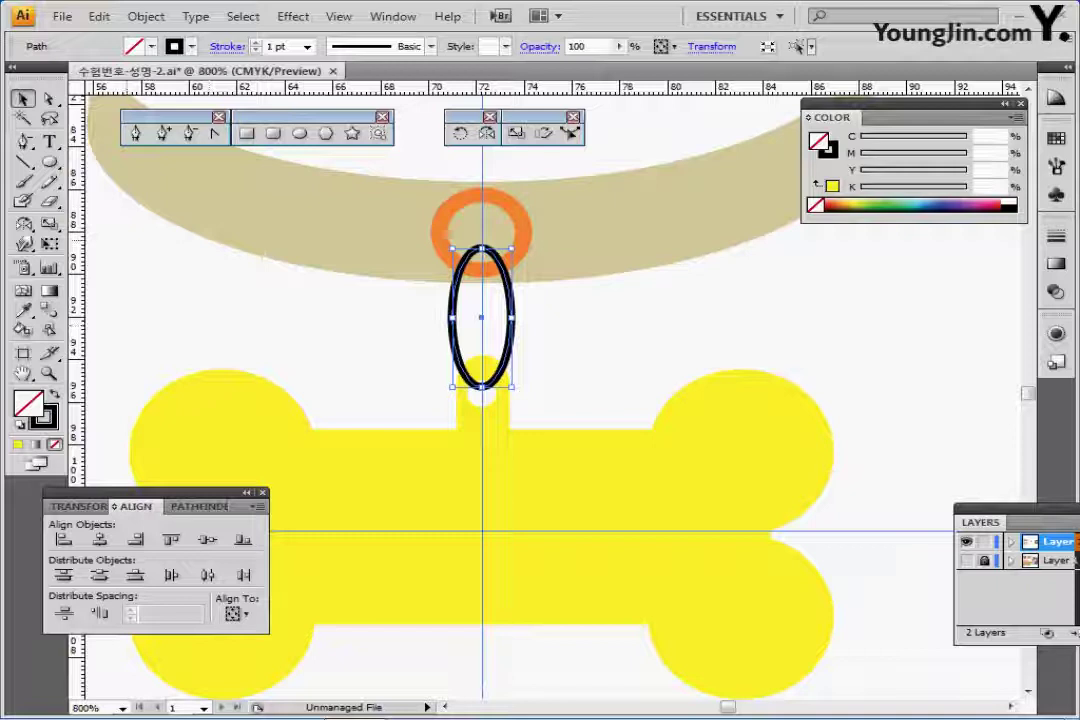
pyautogui.click(49, 201)
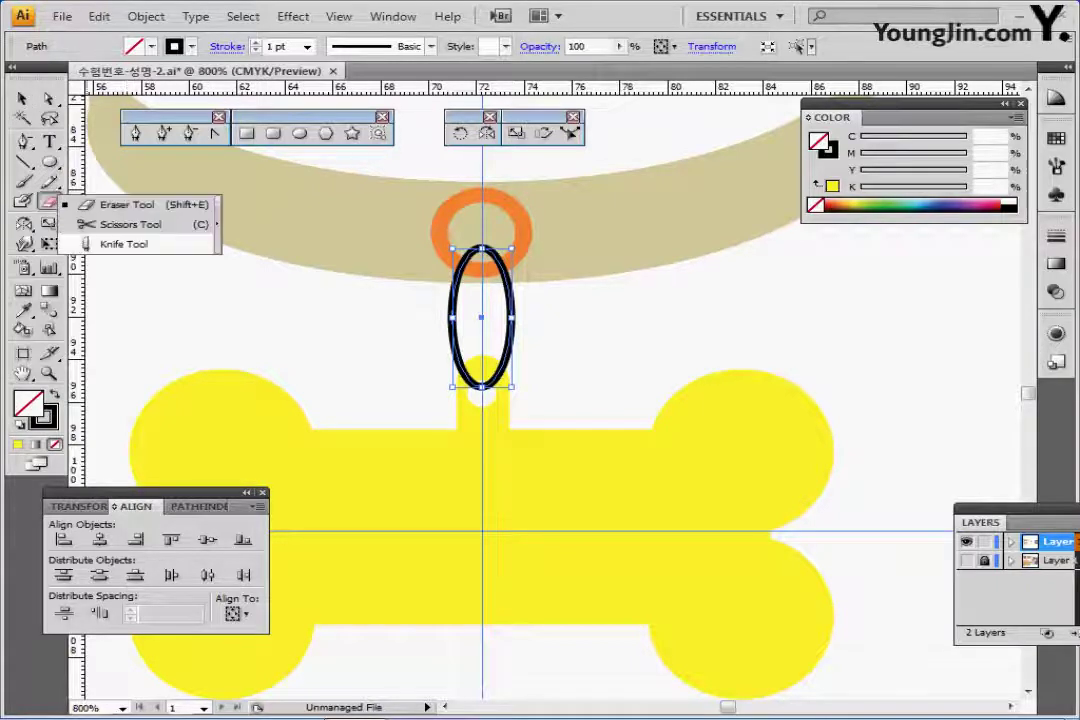
pyautogui.click(130, 224)
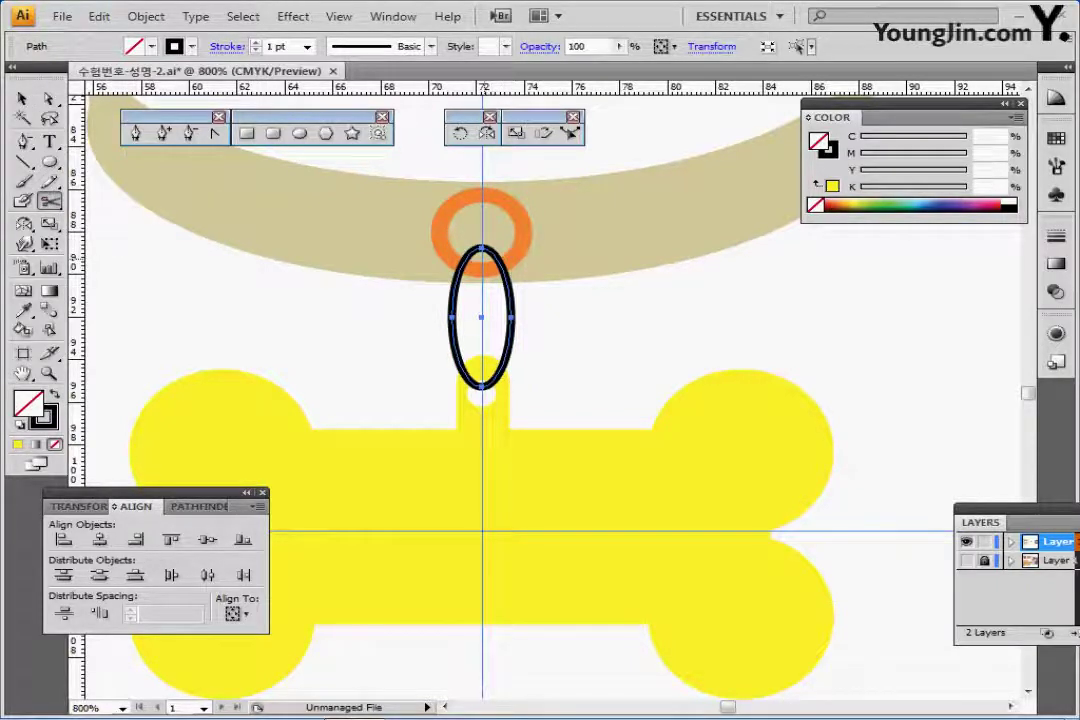
pyautogui.click(482, 248)
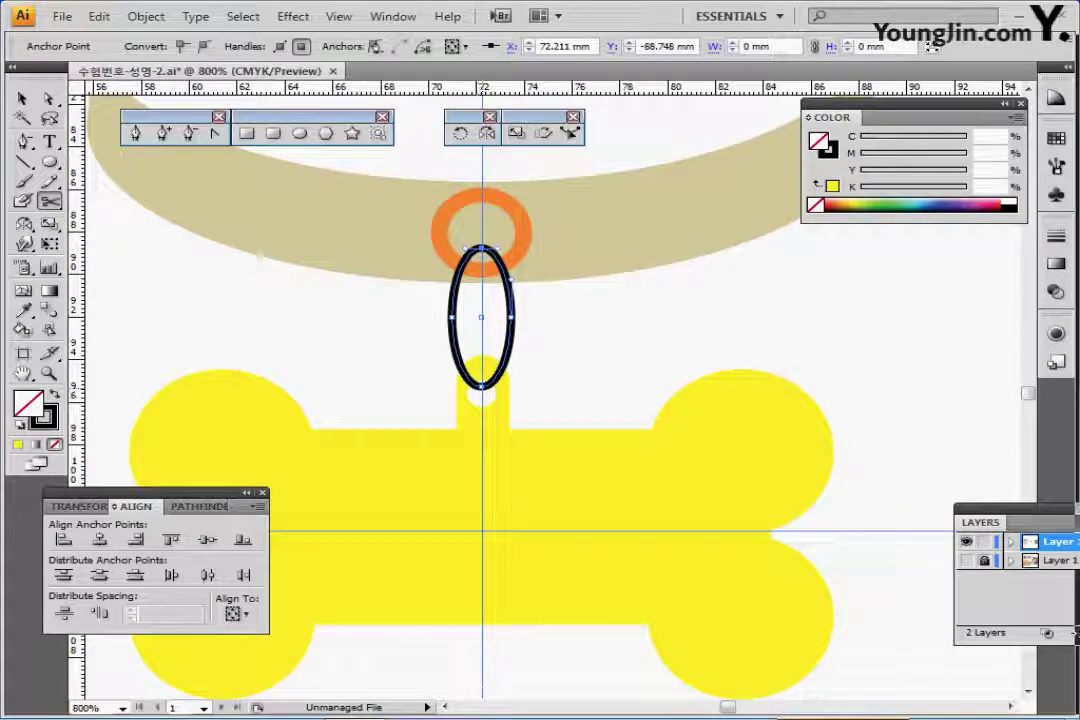
pyautogui.click(482, 387)
pyautogui.click(482, 385)
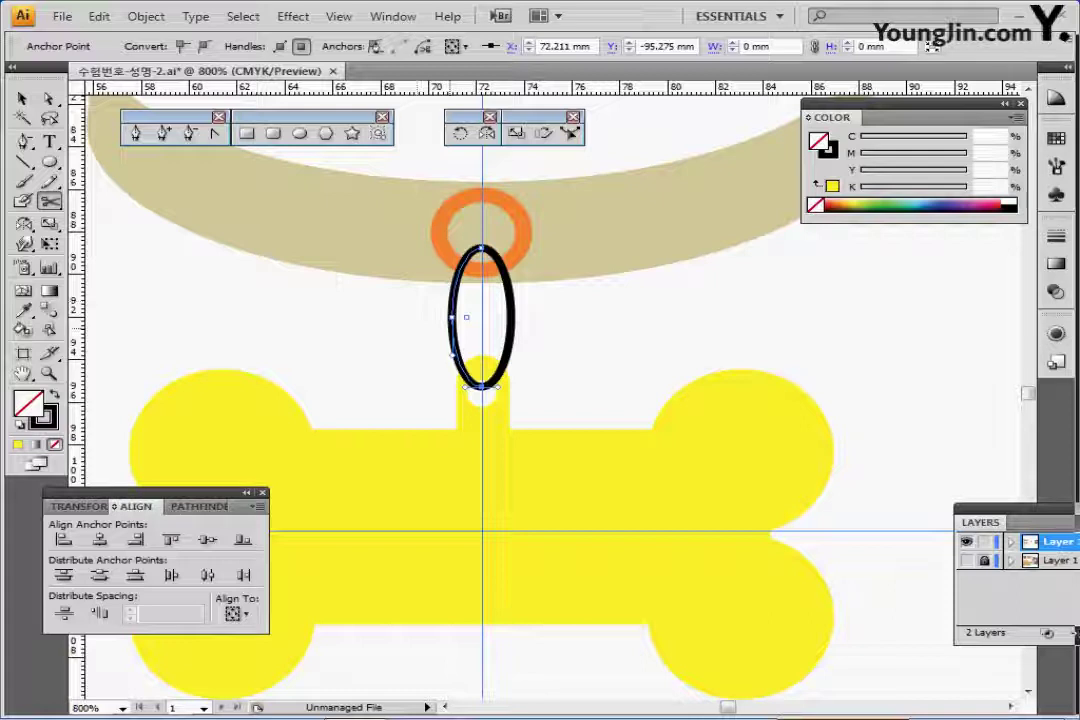
# - Send the link's left half behind the orange ring and the bone's tab, and nudge both halves slightly down
pyautogui.press('ctrl')
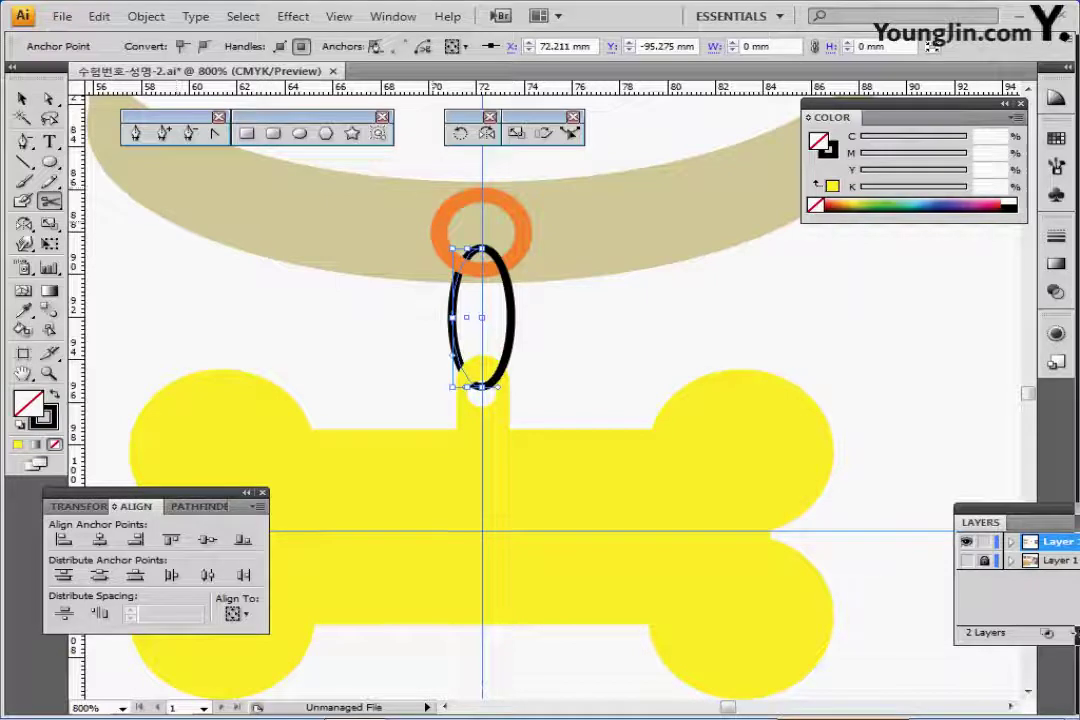
pyautogui.press('v')
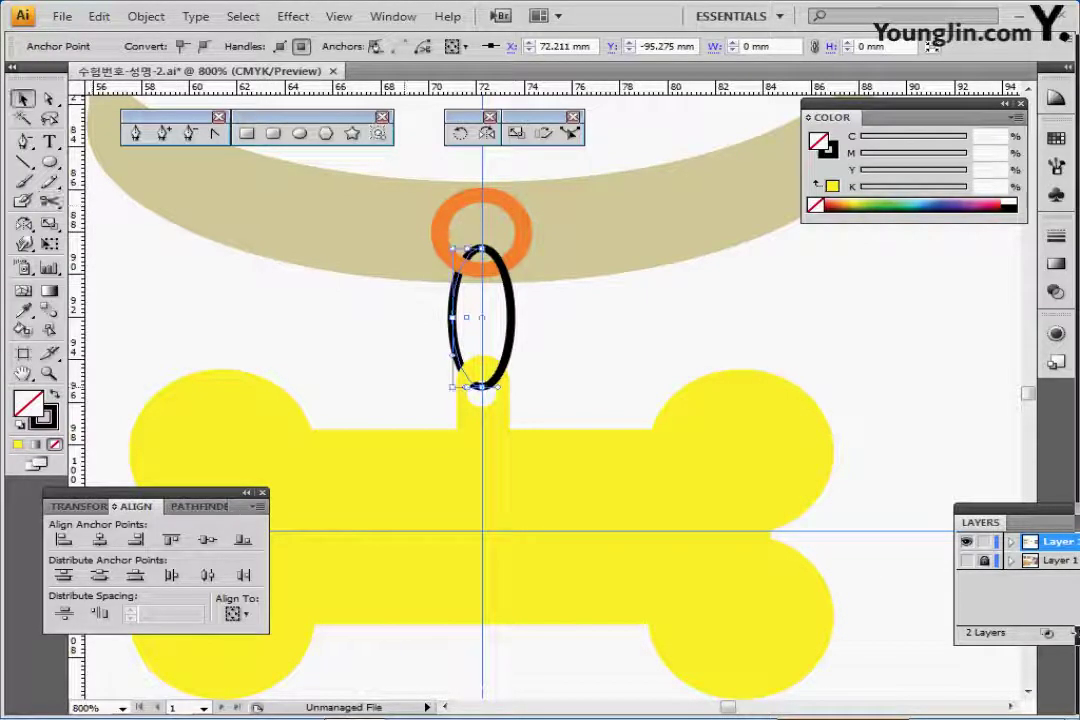
pyautogui.moveTo(397, 311); pyautogui.dragTo(520, 322)
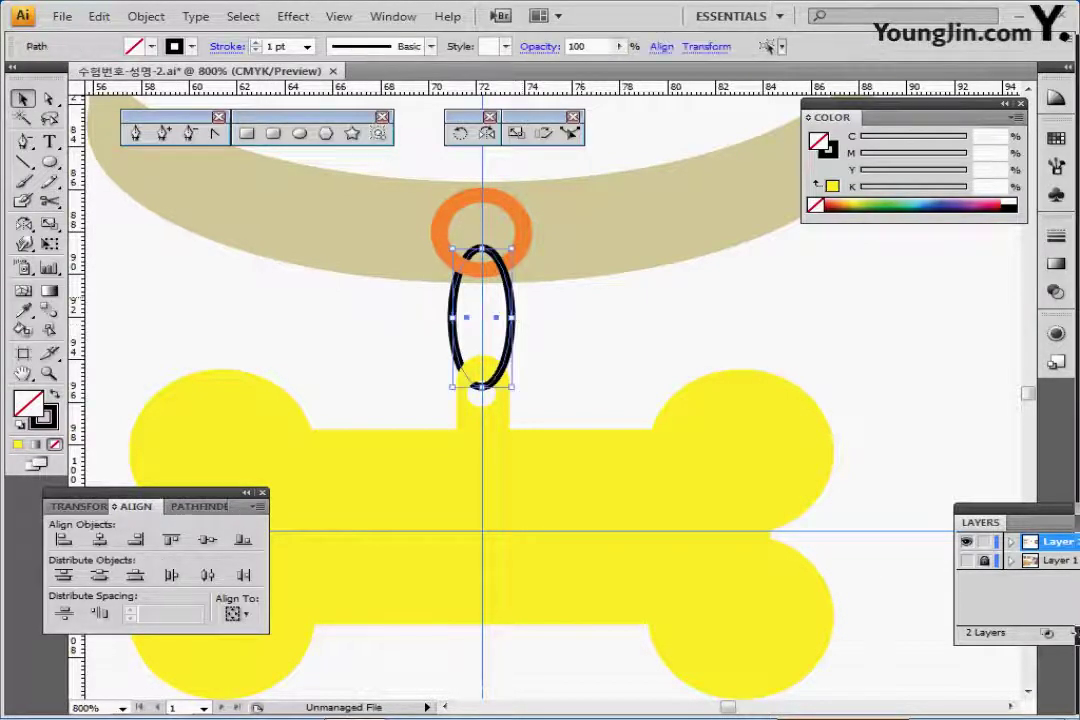
pyautogui.hotkey('ctrl', 'shift', 'b')
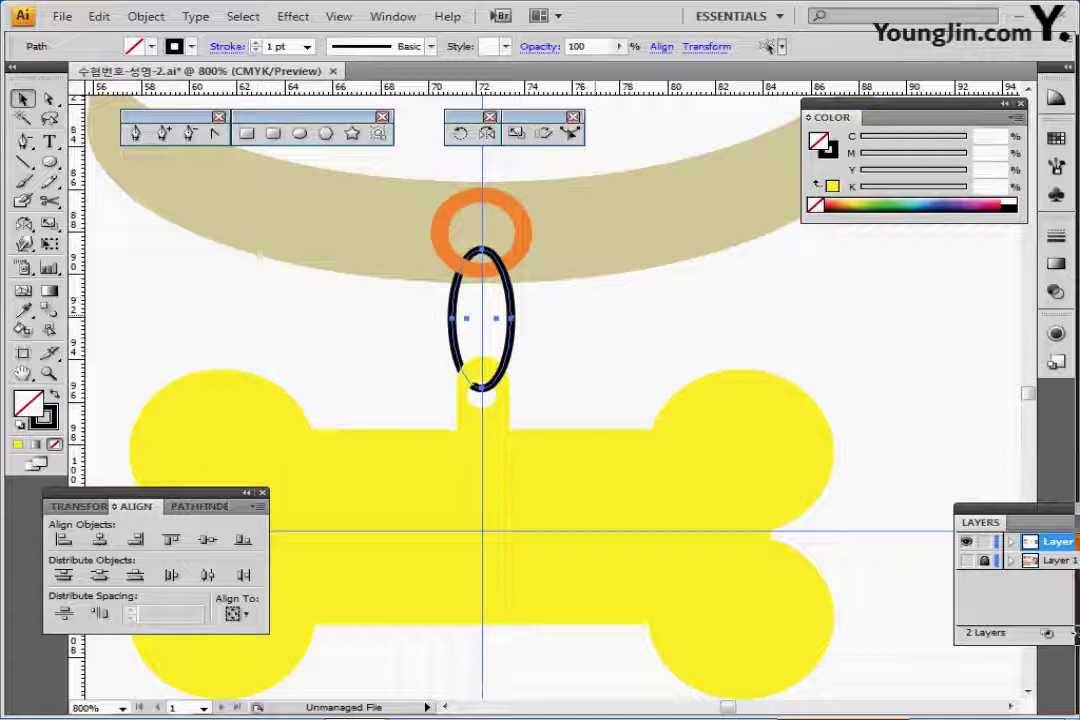
pyautogui.hotkey('ctrl', 'shift', 'a')
# - Copy the orange paw print from the beige "My Puppy" rectangle and place the copy on the collar's front band, left of the ring
pyautogui.hotkey('ctrl', '-')
pyautogui.hotkey('ctrl', '-')
pyautogui.hotkey('ctrl', '-')
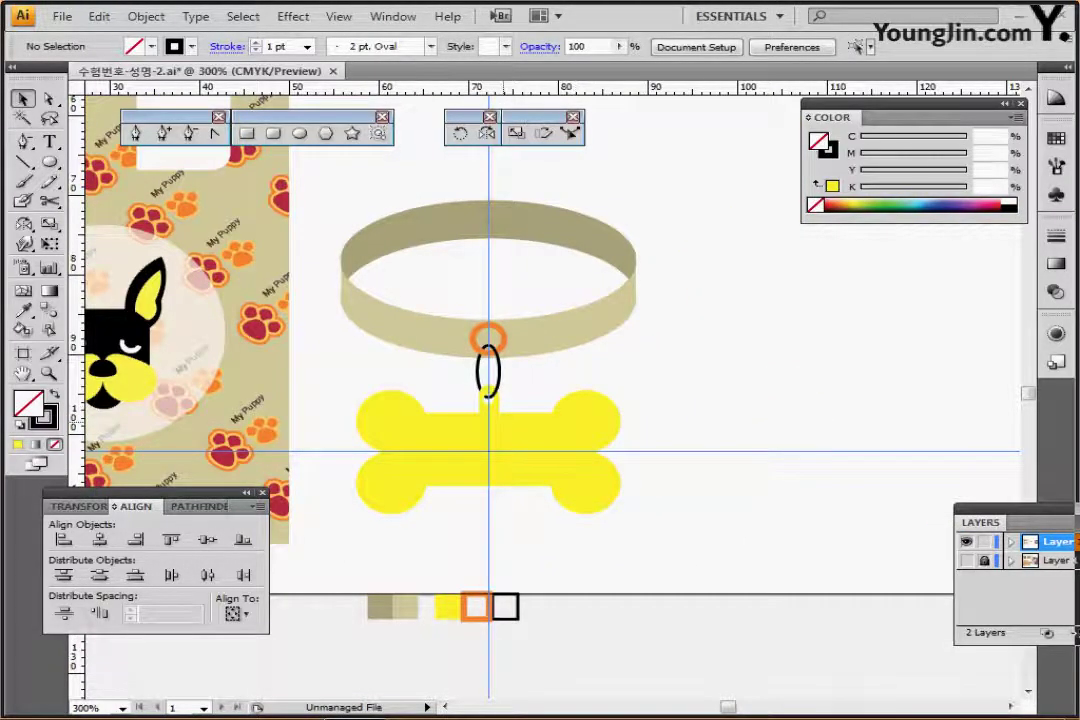
pyautogui.hotkey('ctrl', '-')
pyautogui.moveTo(452, 373); pyautogui.dragTo(413, 472)
pyautogui.moveTo(418, 162); pyautogui.dragTo(465, 266)
pyautogui.moveTo(420, 162); pyautogui.dragTo(462, 272)
pyautogui.moveTo(461, 192); pyautogui.dragTo(474, 160)
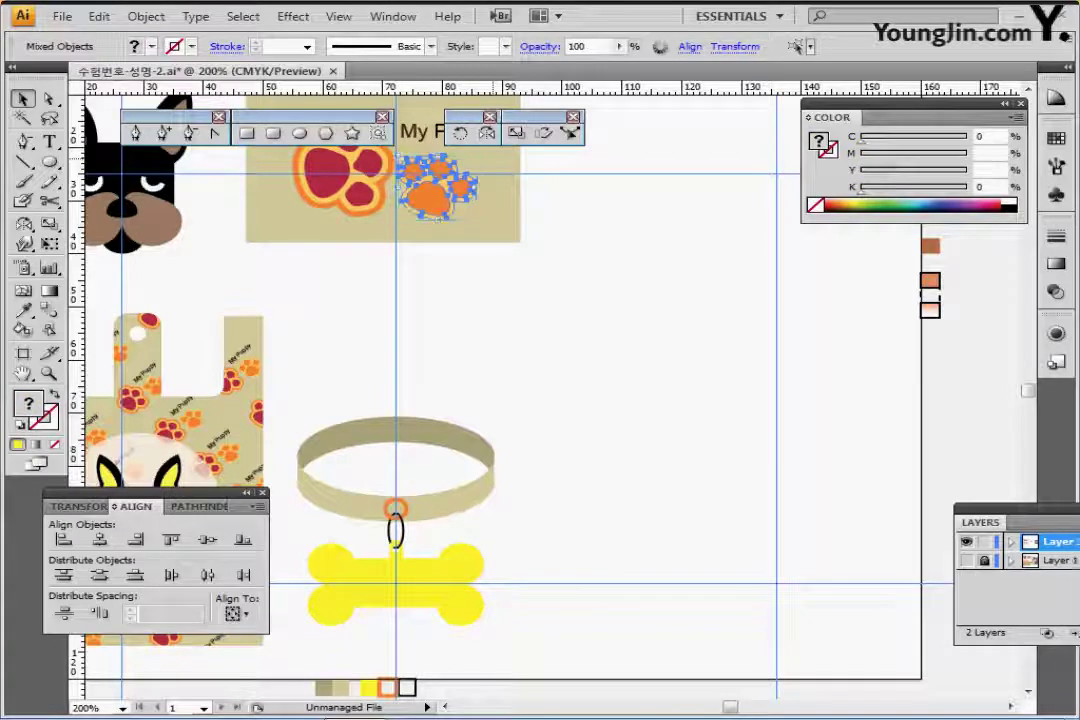
pyautogui.hotkey('ctrl', 'c')
pyautogui.hotkey('ctrl', 'v')
pyautogui.moveTo(552, 400); pyautogui.dragTo(397, 326)
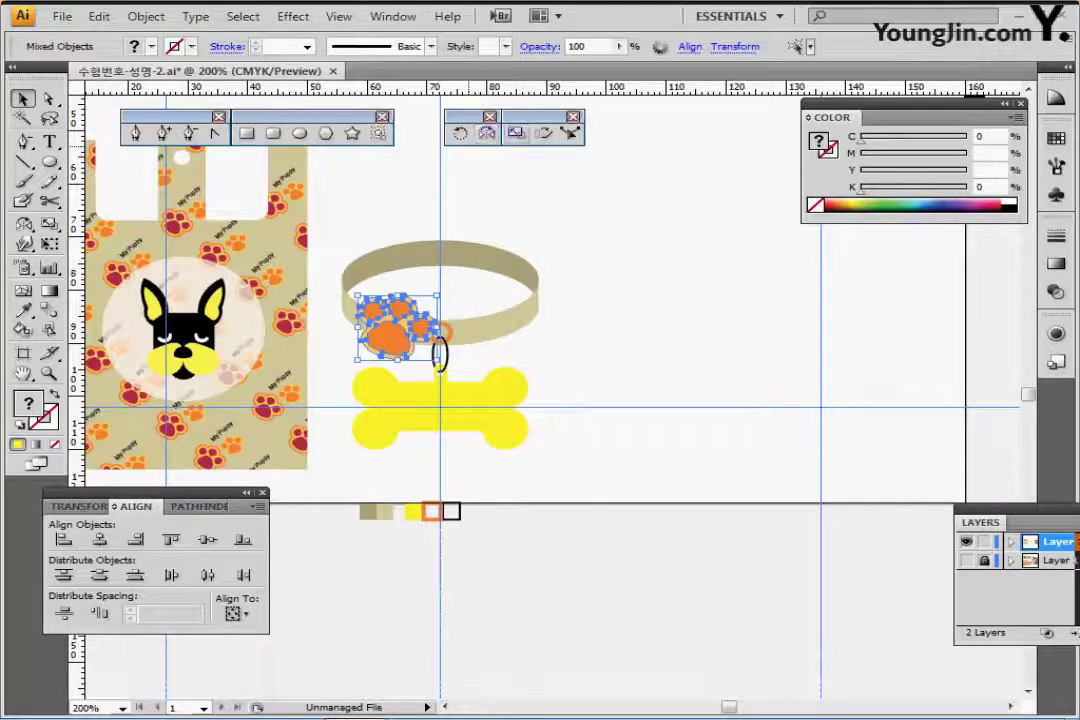
# - Scale the copied paw print uniformly to 30% and fit it within the collar's front band, left of the ring
pyautogui.doubleClick(516, 133)
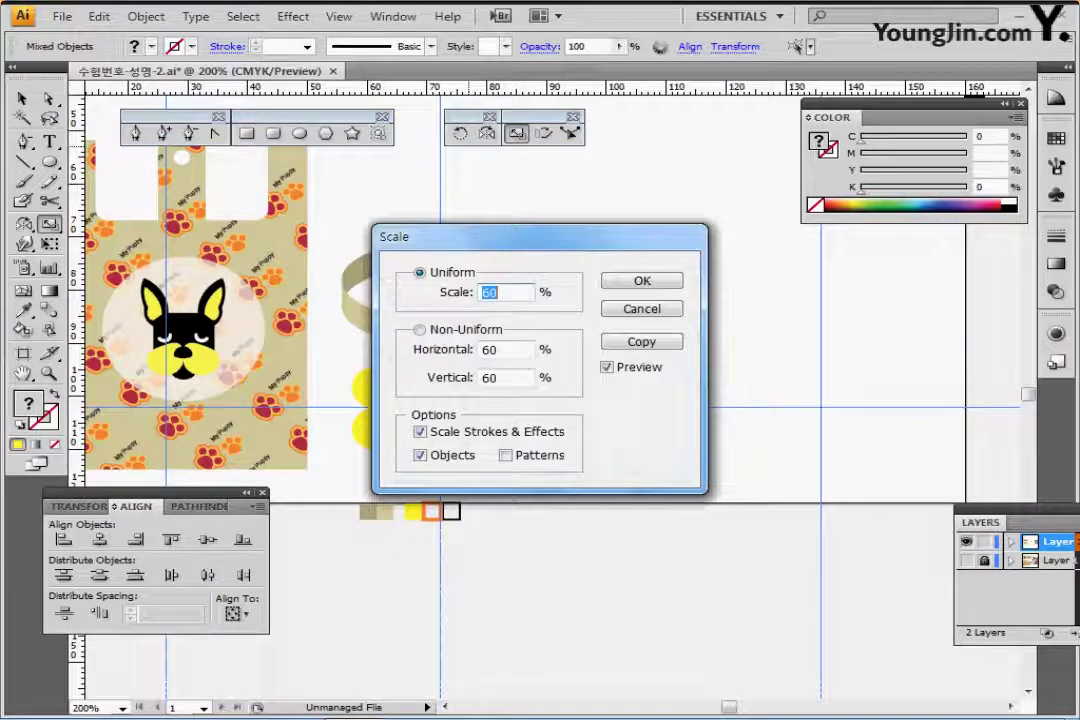
pyautogui.write('30')
pyautogui.press('Return')
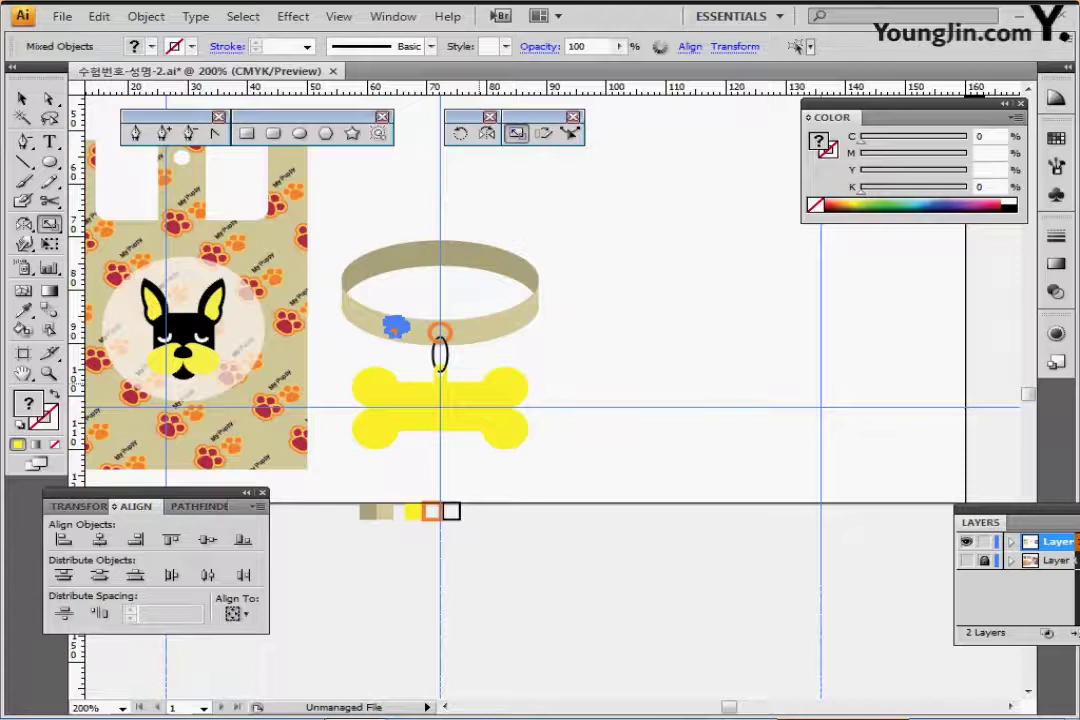
pyautogui.keyDown('ctrl'); pyautogui.click(479, 382); pyautogui.keyUp('ctrl')
pyautogui.keyDown('ctrl'); pyautogui.click(509, 399); pyautogui.keyUp('ctrl')
pyautogui.keyDown('ctrl'); pyautogui.click(509, 399); pyautogui.keyUp('ctrl')
pyautogui.moveTo(509, 399); pyautogui.dragTo(395, 461)
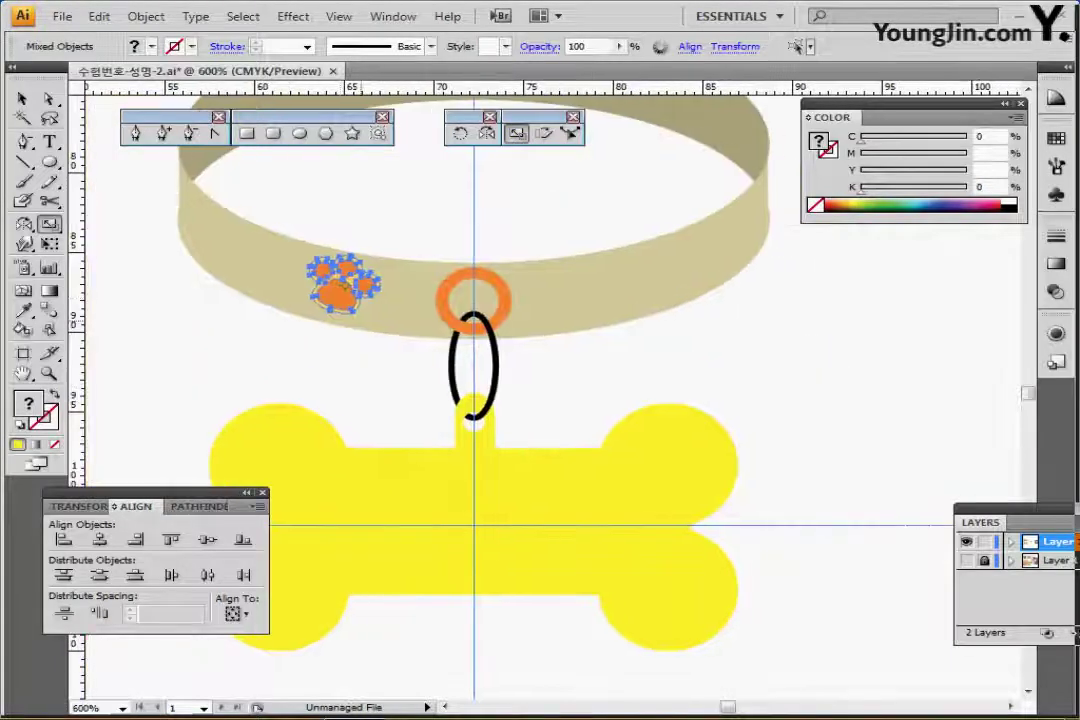
pyautogui.press('ctrl')
pyautogui.moveTo(340, 291)
pyautogui.mouseDown()
pyautogui.moveTo(326, 293)
pyautogui.moveTo(333, 287)
pyautogui.mouseUp()
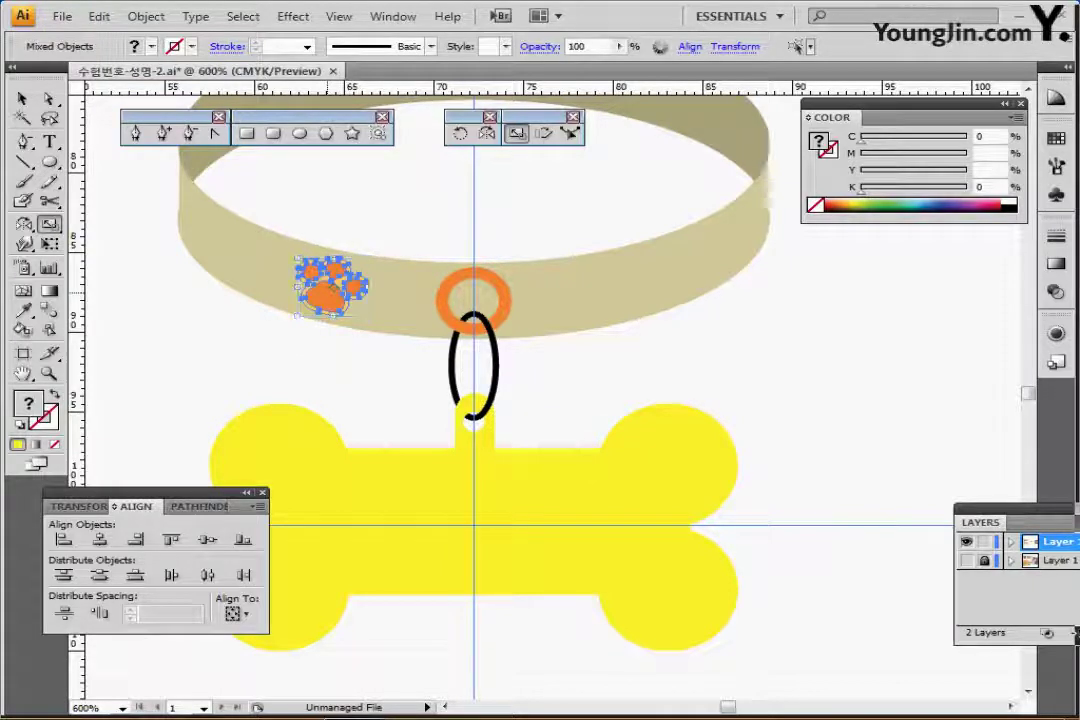
# - Duplicate the small paw print horizontally to the matching spot on the collar band, right of the ring
pyautogui.moveTo(333, 287); pyautogui.dragTo(621, 286)
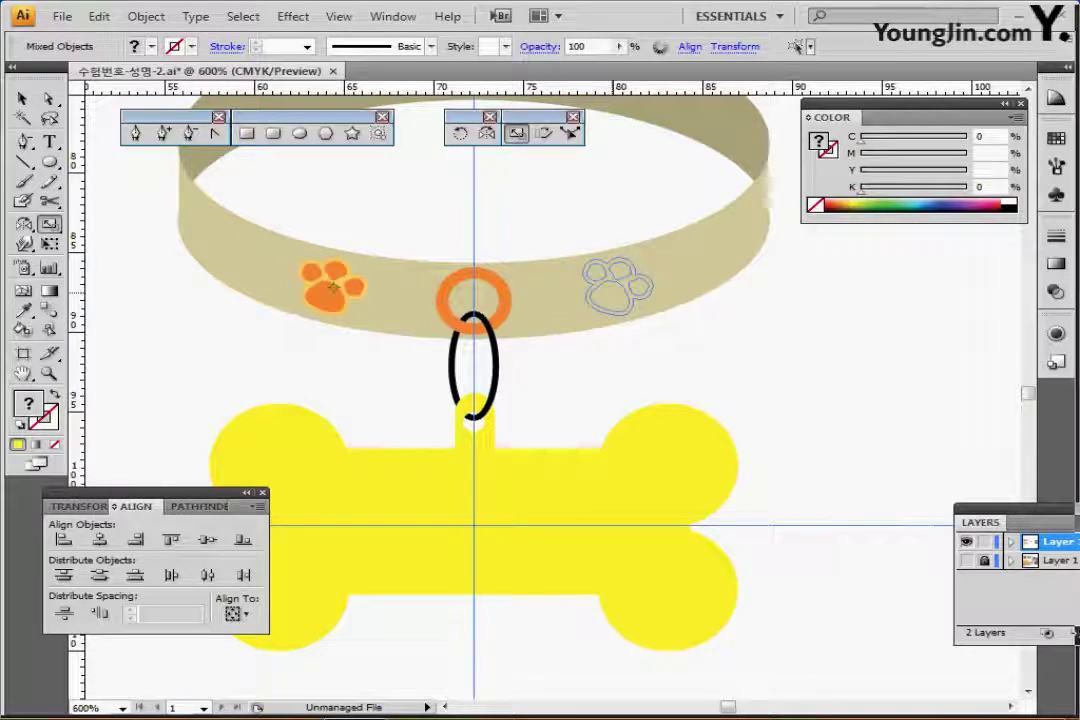
pyautogui.moveTo(621, 286); pyautogui.dragTo(621, 286)
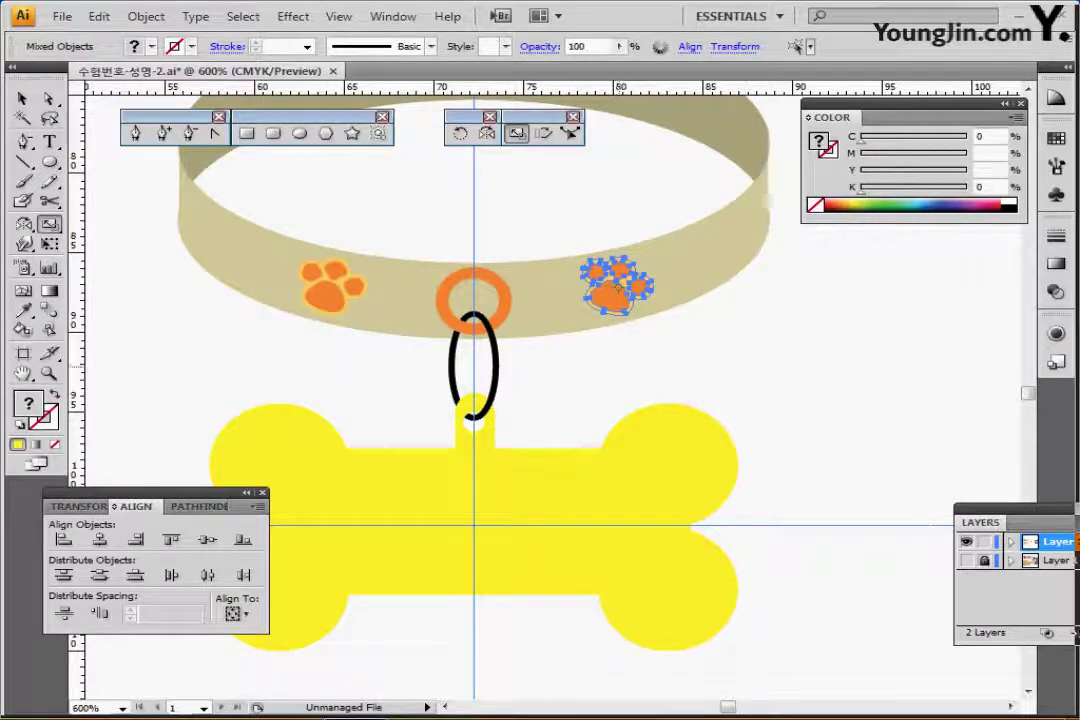
pyautogui.keyDown('ctrl'); pyautogui.click(632, 382); pyautogui.keyUp('ctrl')
# - Copy the "My Puppy" text from the beige paw-print rectangle and place the copy on the yellow bone
pyautogui.keyDown('ctrl'); pyautogui.keyDown('alt'); pyautogui.click(632, 382); pyautogui.keyUp('alt'); pyautogui.keyUp('ctrl')
pyautogui.keyDown('ctrl'); pyautogui.keyDown('alt'); pyautogui.click(634, 382); pyautogui.keyUp('alt'); pyautogui.keyUp('ctrl')
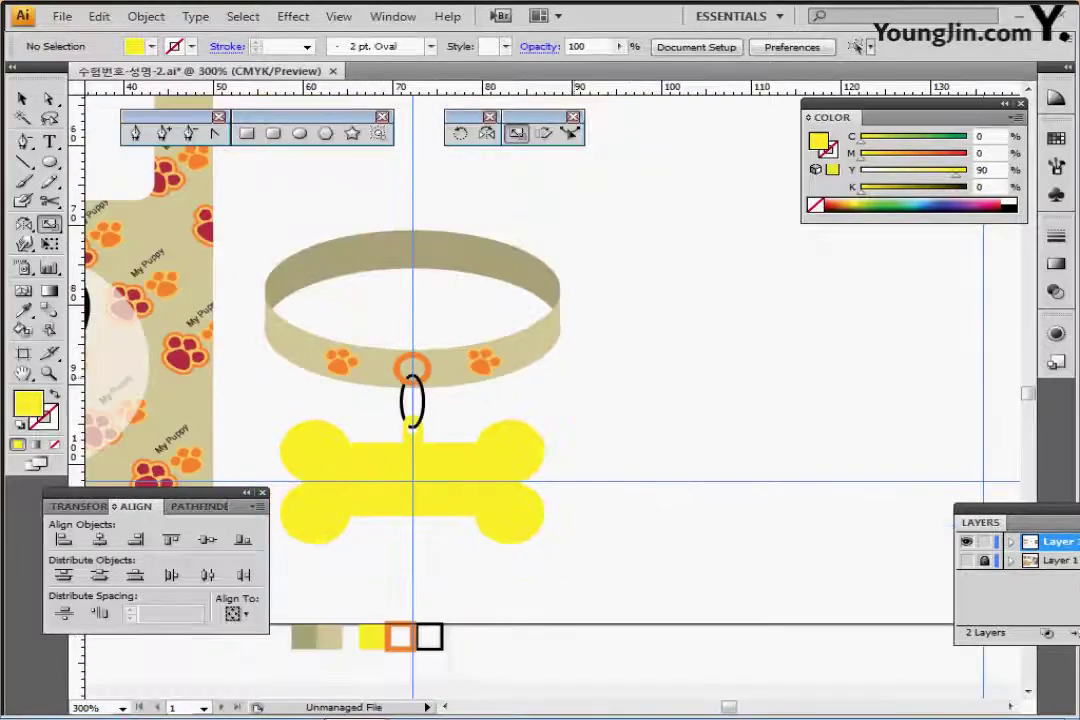
pyautogui.moveTo(491, 316); pyautogui.dragTo(466, 480)
pyautogui.keyDown('ctrl'); pyautogui.keyDown('alt'); pyautogui.click(491, 315); pyautogui.keyUp('alt'); pyautogui.keyUp('ctrl')
pyautogui.keyDown('ctrl'); pyautogui.keyDown('alt'); pyautogui.click(491, 316); pyautogui.keyUp('alt'); pyautogui.keyUp('ctrl')
pyautogui.moveTo(491, 316); pyautogui.dragTo(392, 216)
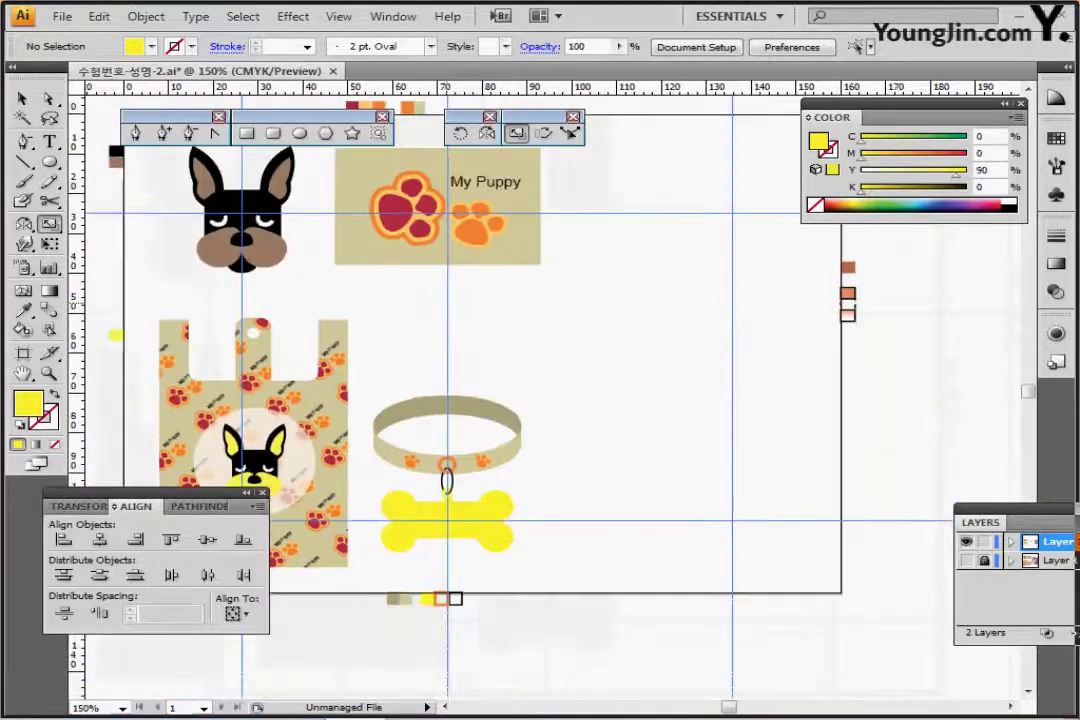
pyautogui.keyDown('ctrl'); pyautogui.click(484, 184); pyautogui.keyUp('ctrl')
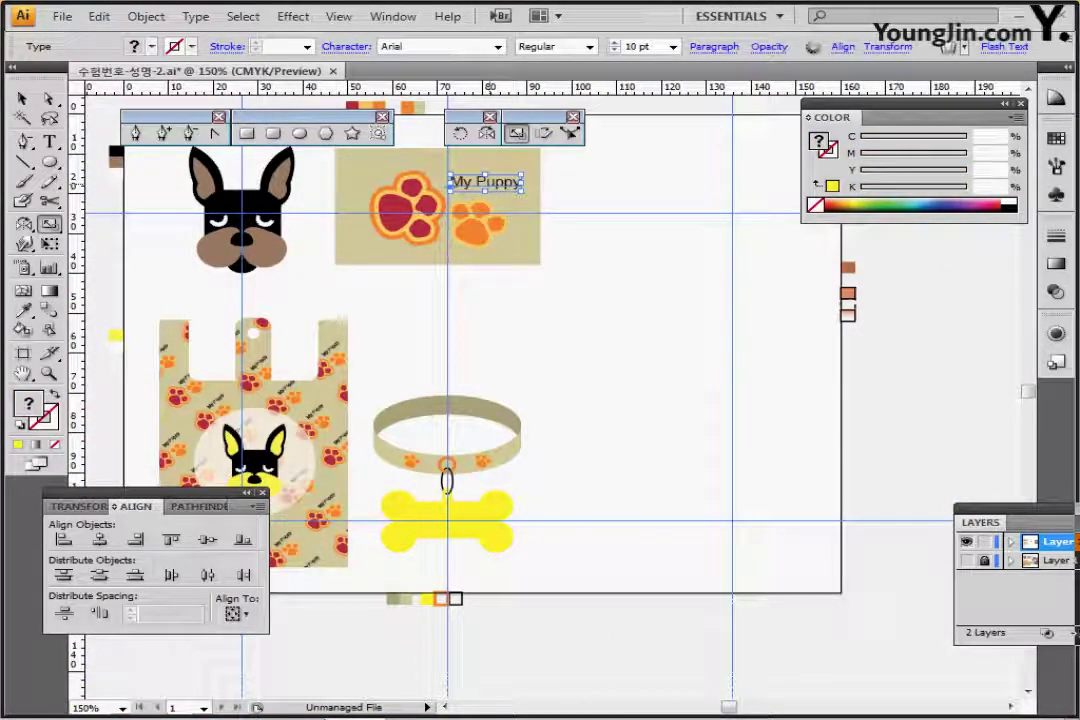
pyautogui.hotkey('ctrl', 'c')
pyautogui.hotkey('ctrl', 'v')
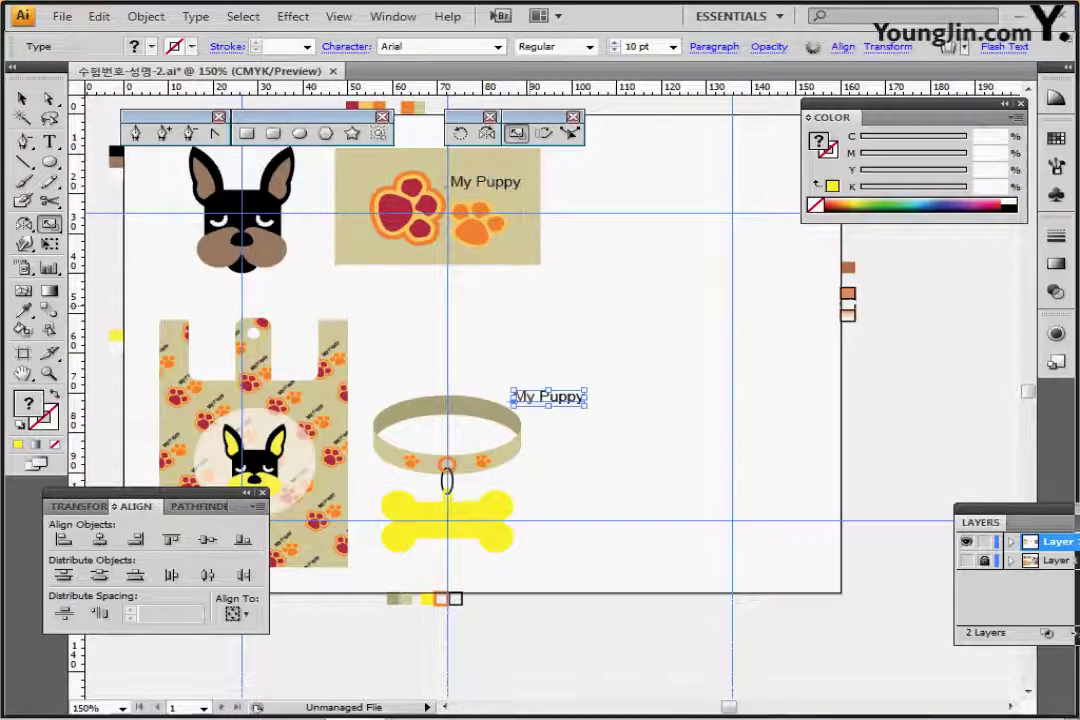
pyautogui.moveTo(556, 398); pyautogui.dragTo(447, 521)
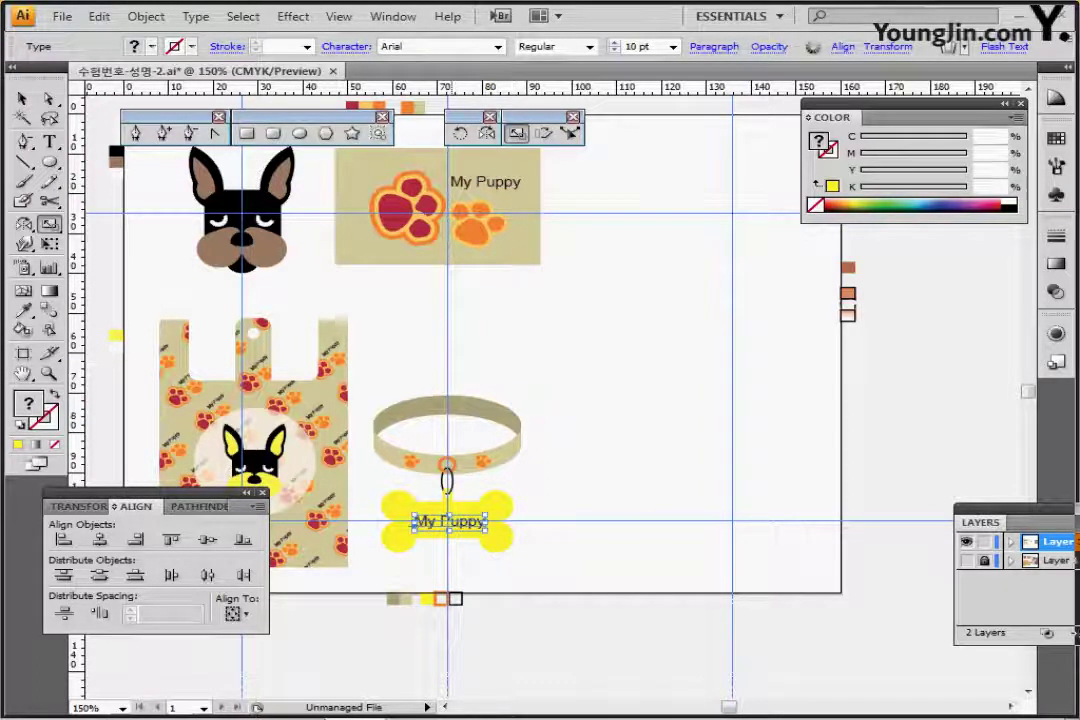
# - Nudge the "My Puppy" text left and up so it sits centered on the bone at the guides' intersection
pyautogui.keyDown('ctrl'); pyautogui.click(452, 520); pyautogui.keyUp('ctrl')
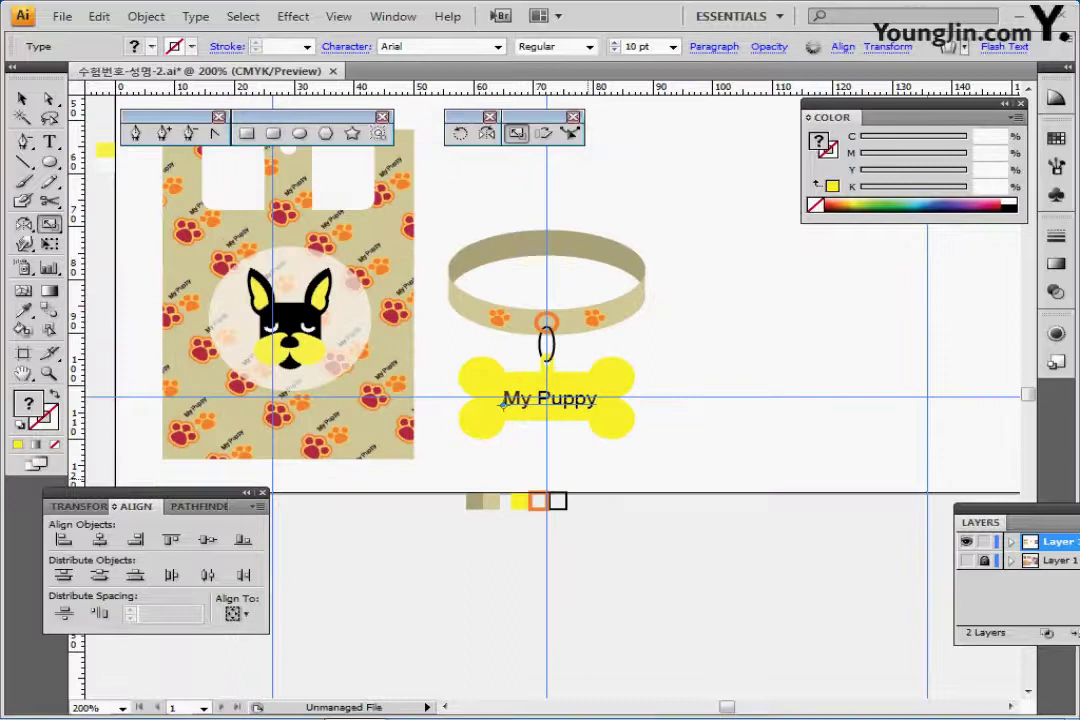
pyautogui.keyDown('ctrl'); pyautogui.click(586, 479); pyautogui.keyUp('ctrl')
pyautogui.moveTo(552, 288); pyautogui.dragTo(522, 361)
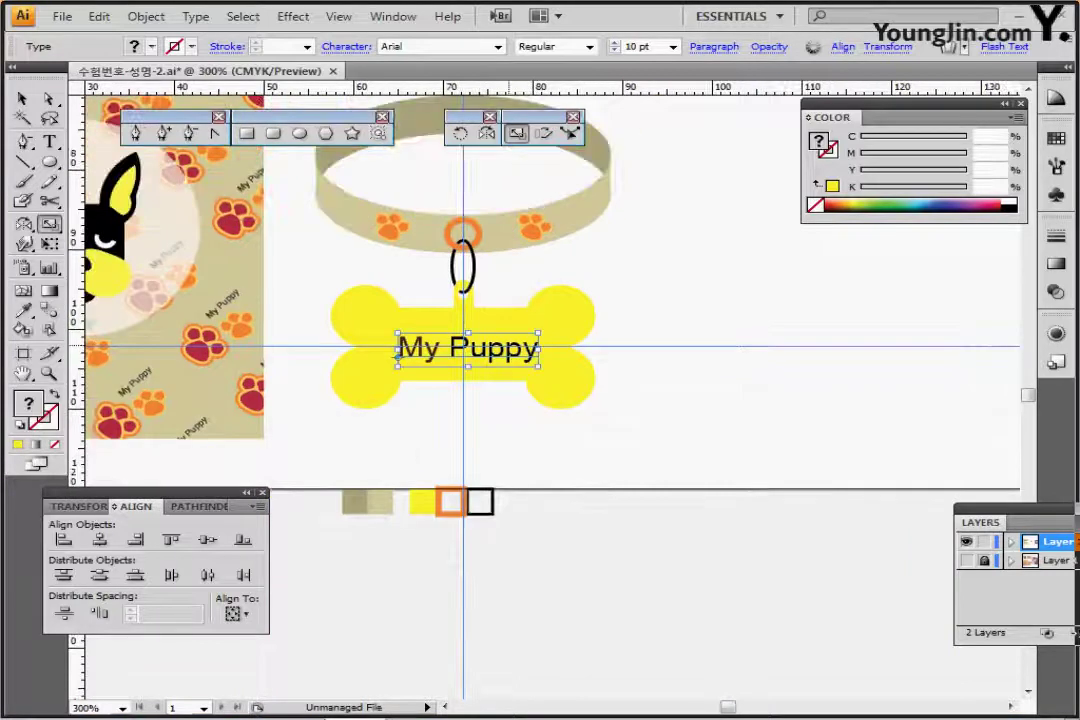
pyautogui.press('Left')
pyautogui.press('Up')
pyautogui.press('Left')
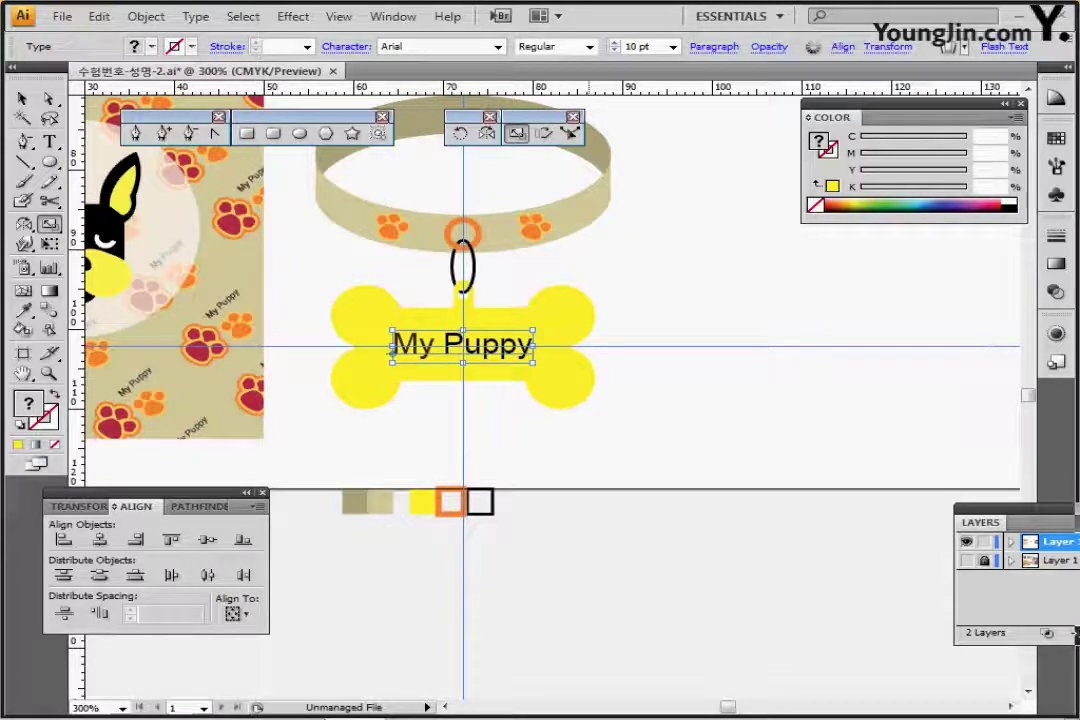
pyautogui.hotkey('ctrl', 'shift', 'a')
# - Group the collar, paw prints, ring, link, bone and text, and hide the bounding box
pyautogui.hotkey('ctrl', '-')
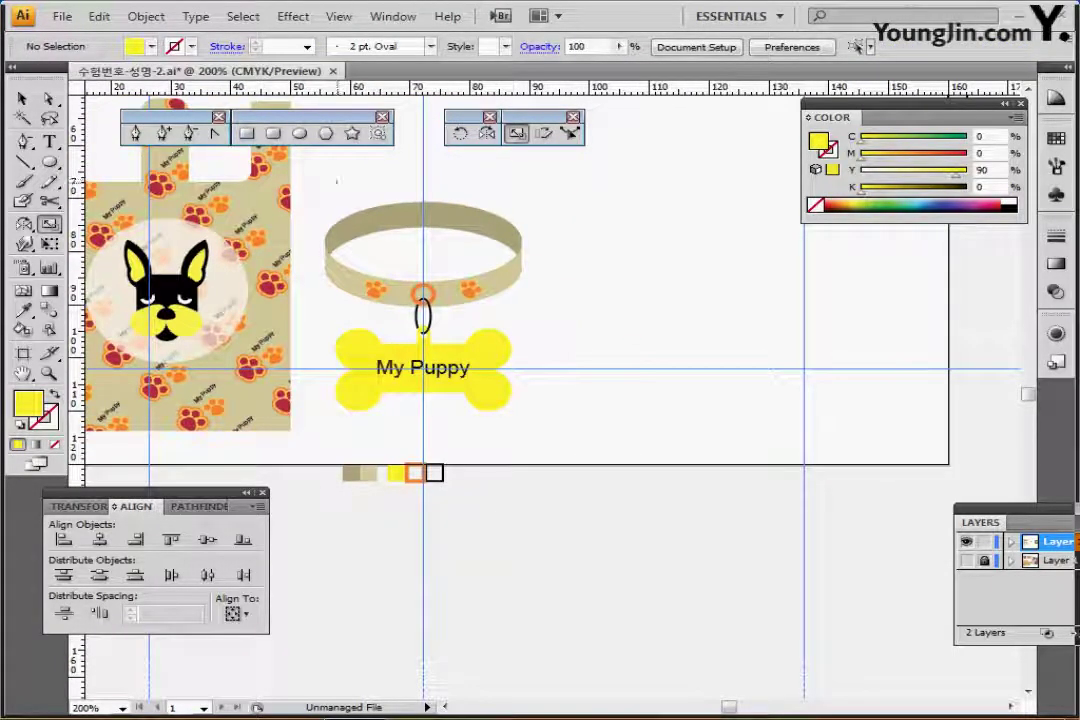
pyautogui.moveTo(327, 183); pyautogui.dragTo(540, 440)
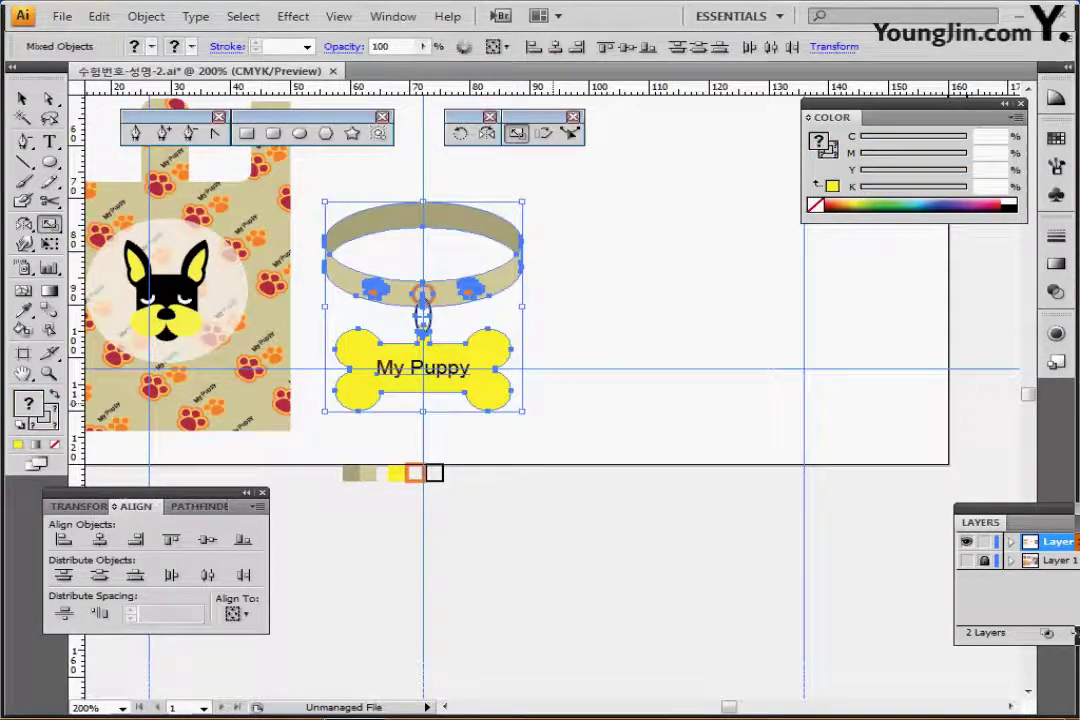
pyautogui.hotkey('ctrl', 'g')
pyautogui.hotkey('ctrl', 'shift', 'b')
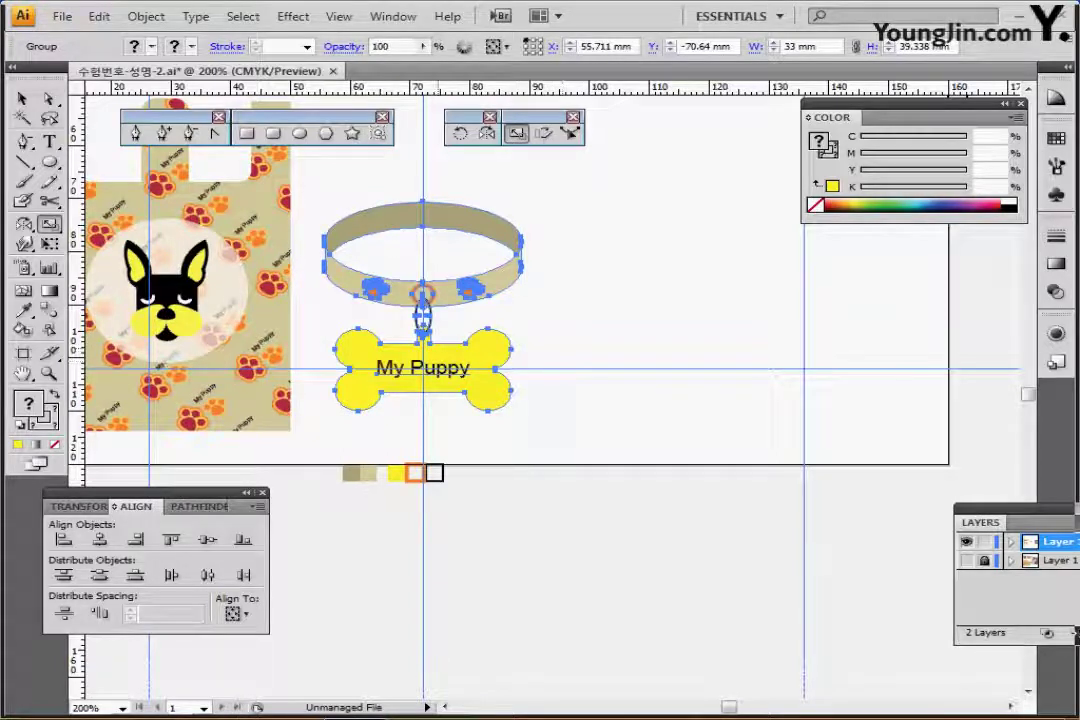
# - Apply a Multiply drop shadow with 1 mm X and Y offsets to the grouped collar, deselect it and save the document
pyautogui.click(293, 16)
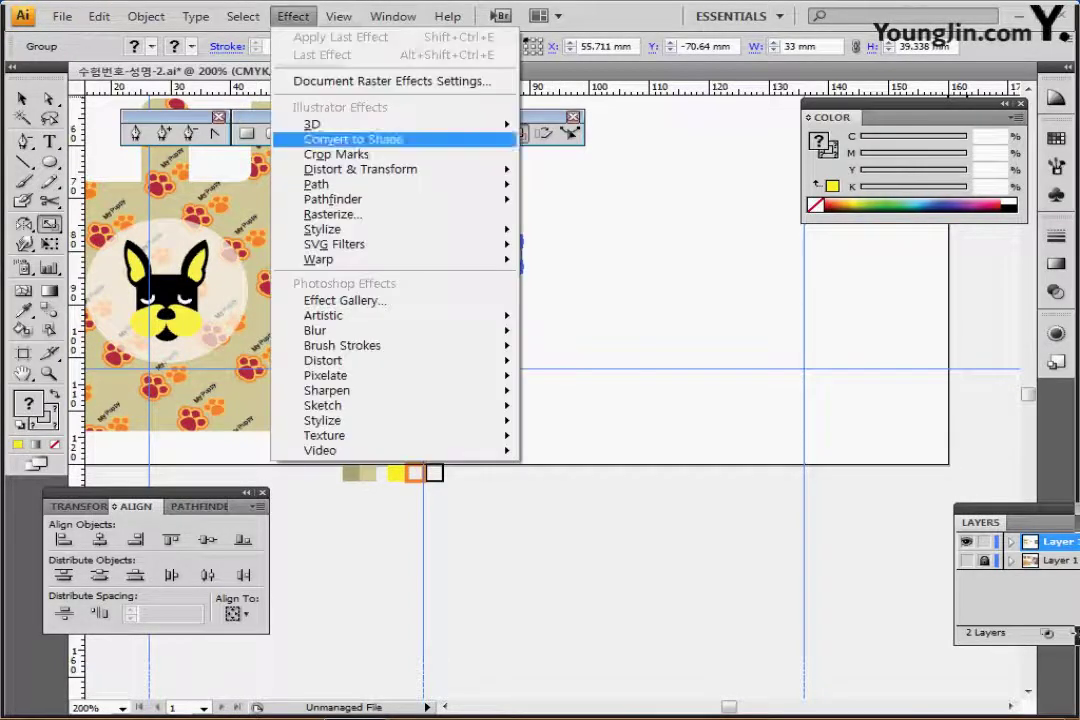
pyautogui.moveTo(323, 230)
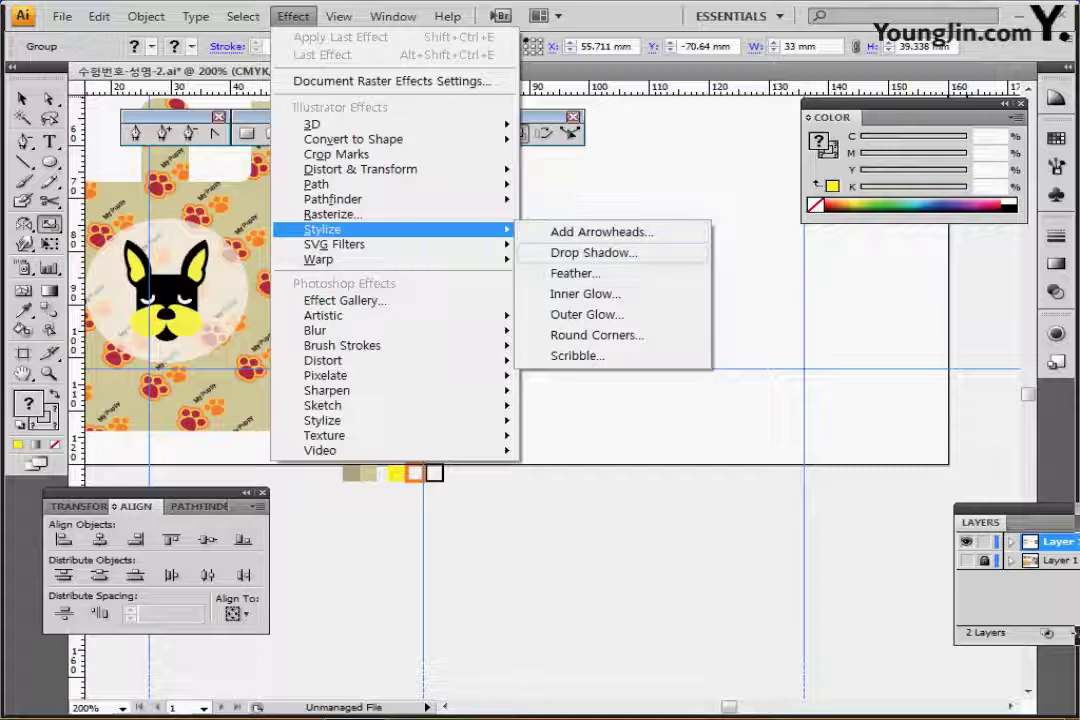
pyautogui.click(594, 253)
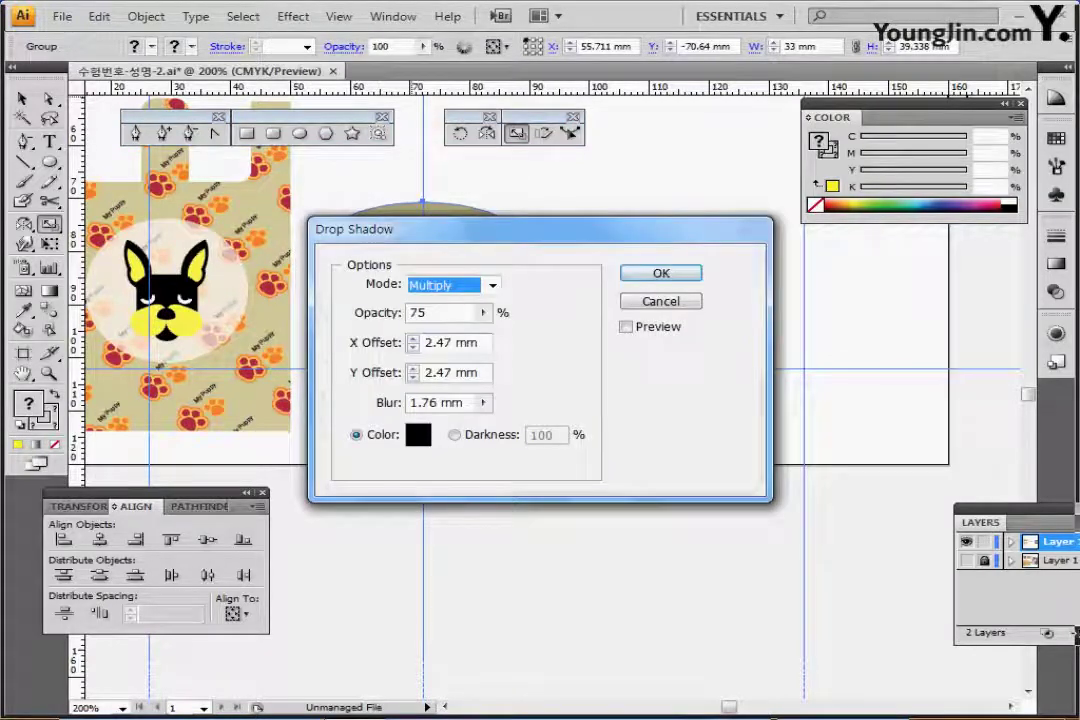
pyautogui.click(413, 348)
pyautogui.click(413, 348)
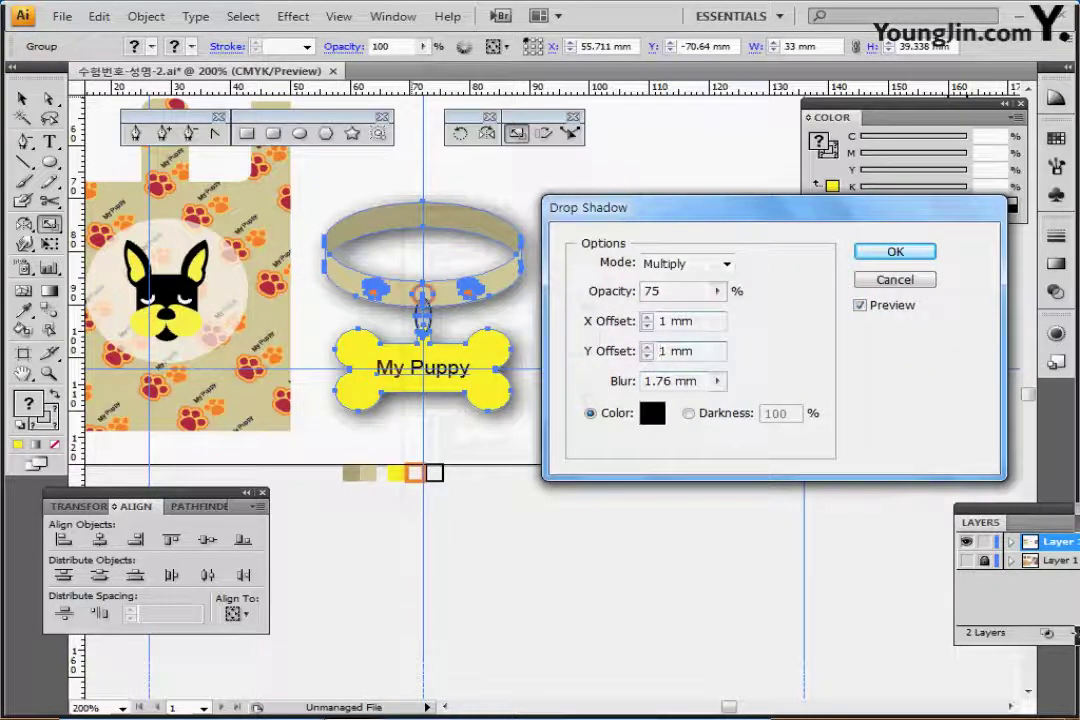
pyautogui.press('Tab')
pyautogui.write('1')
pyautogui.press('Return')
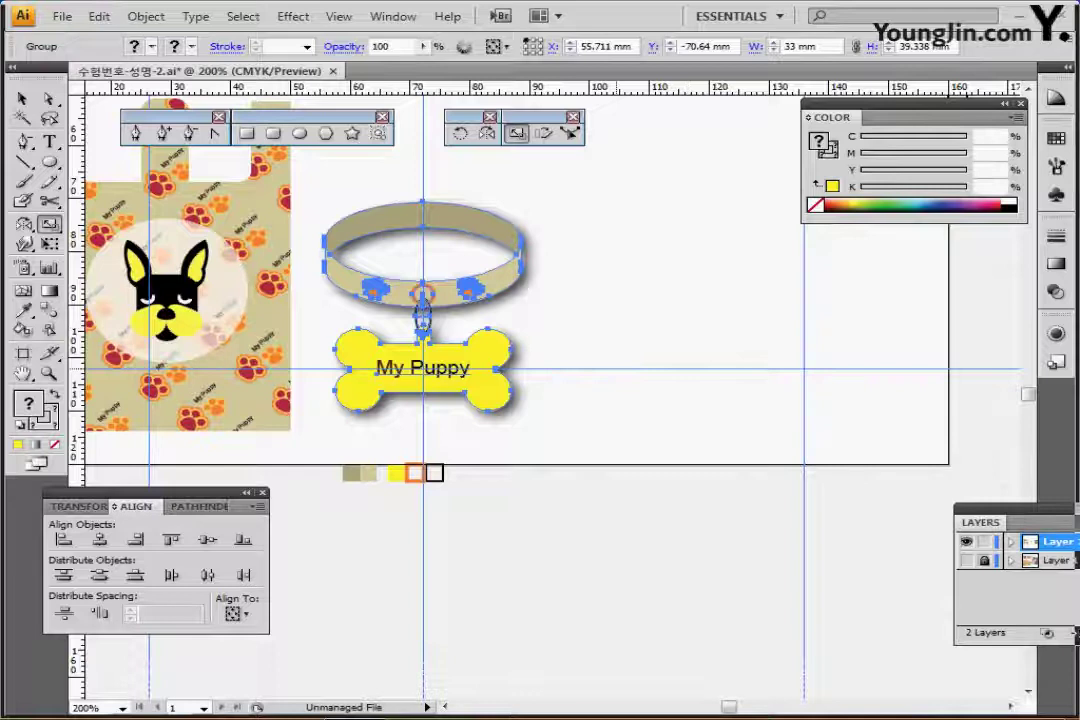
pyautogui.hotkey('ctrl', 'shift', 'a')
pyautogui.hotkey('ctrl', 's')
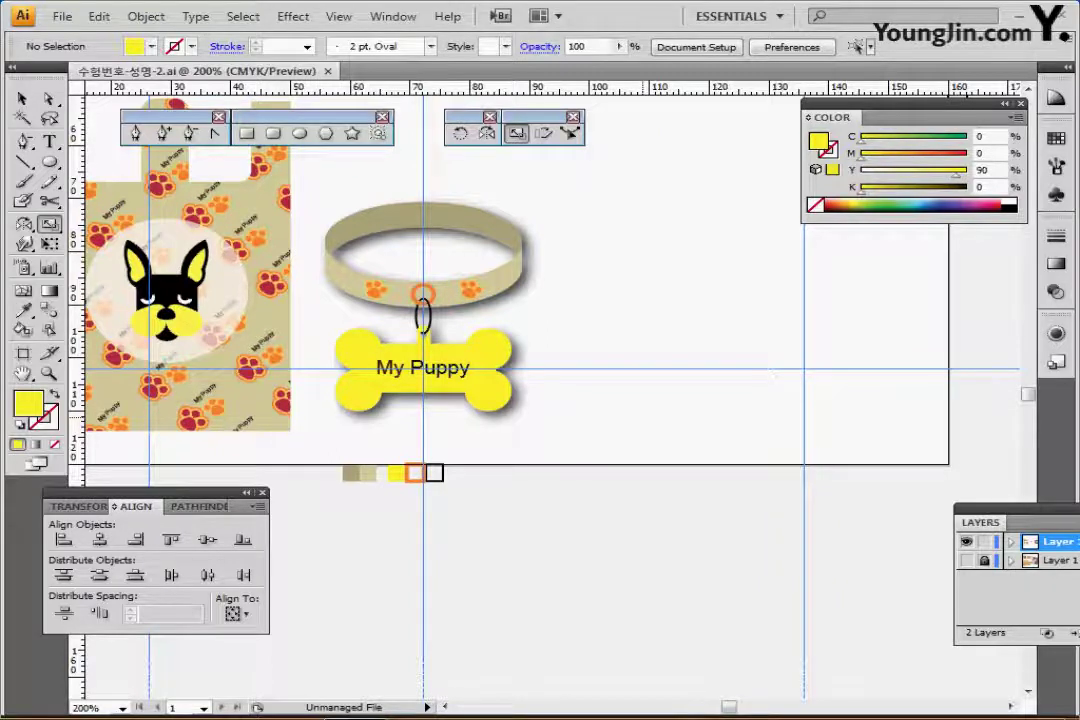
# - Move the black path with the curved upper end left, into the empty area beside the dog collar
pyautogui.moveTo(663, 470); pyautogui.dragTo(530, 593)
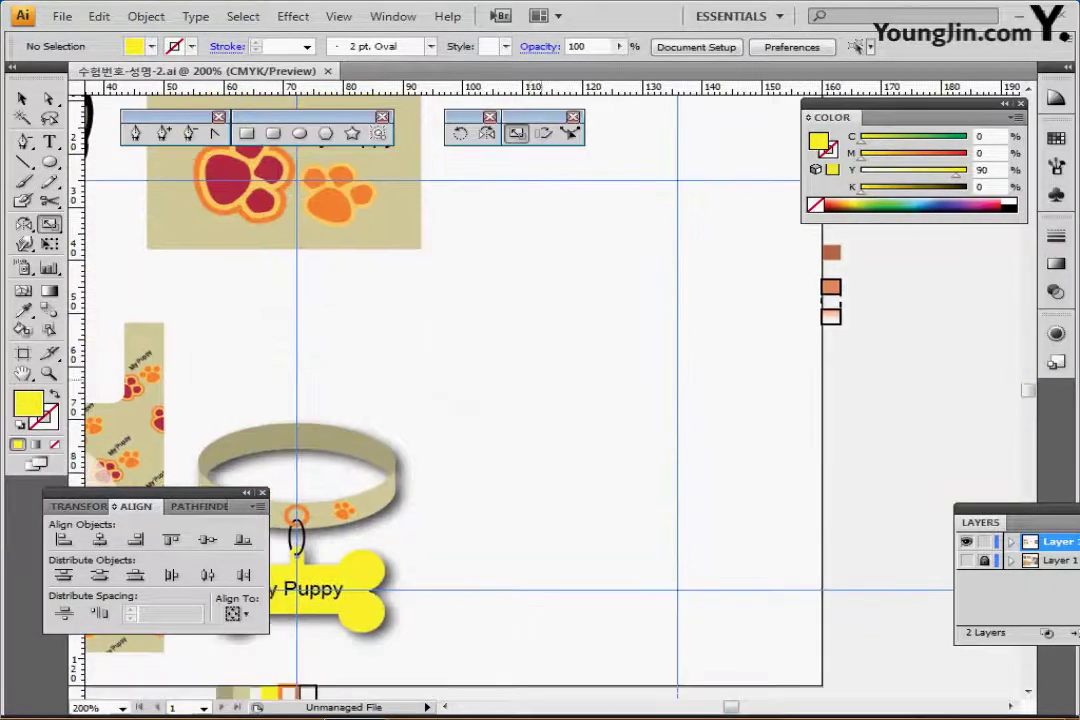
pyautogui.moveTo(577, 375); pyautogui.dragTo(509, 340)
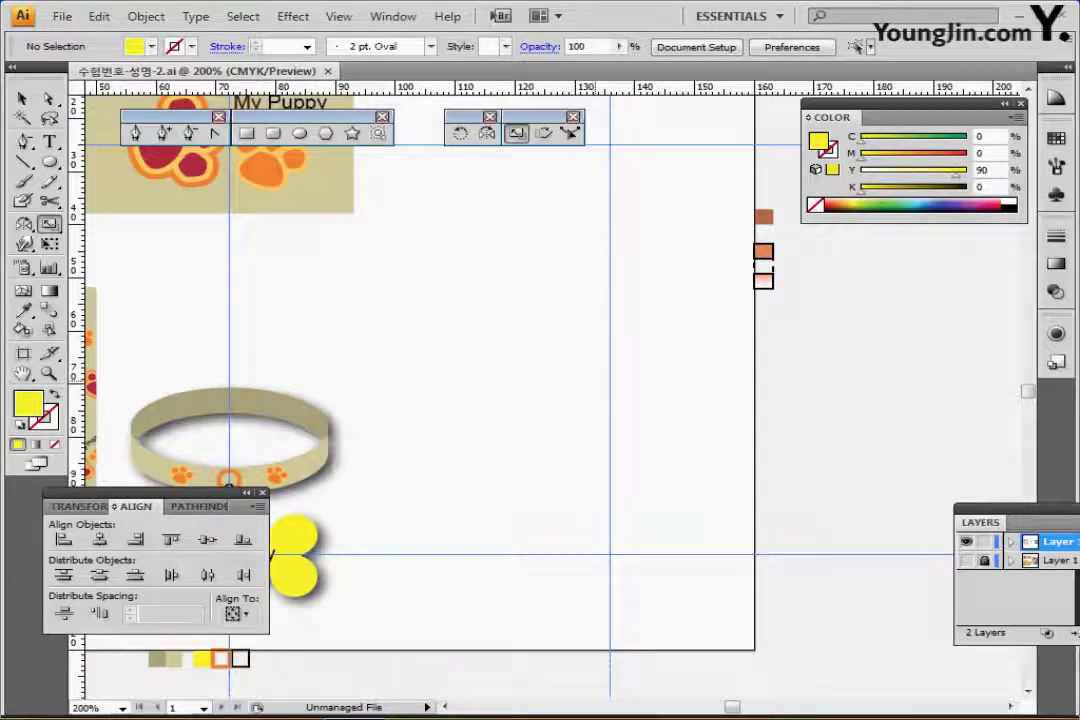
pyautogui.moveTo(520, 396); pyautogui.dragTo(501, 360)
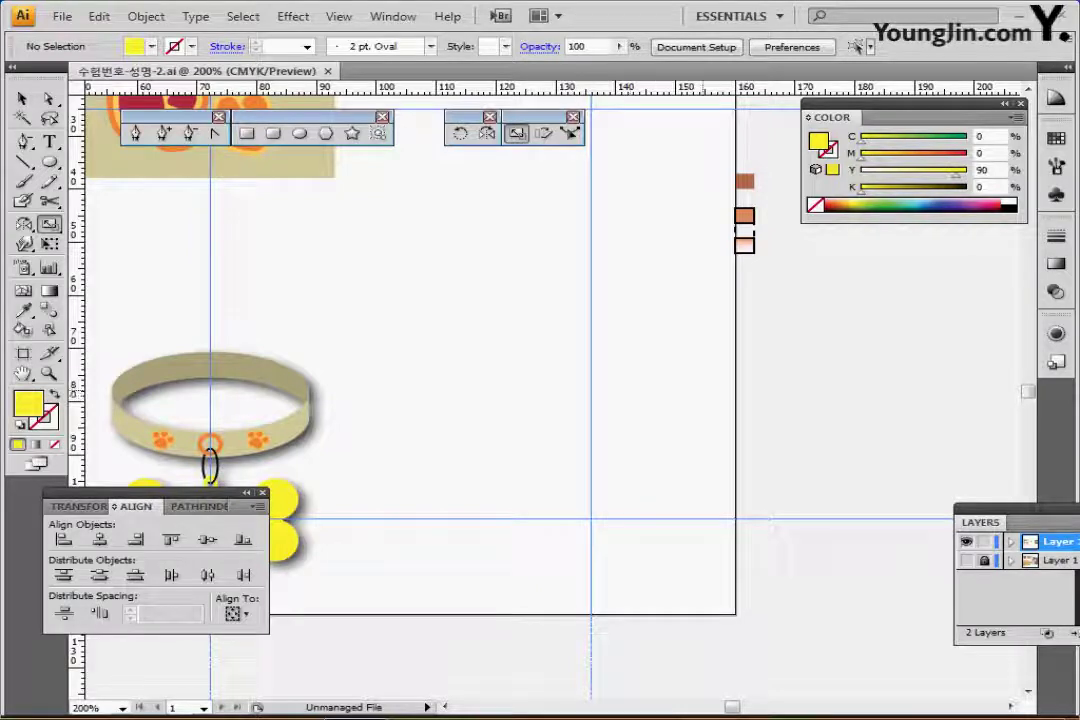
pyautogui.moveTo(742, 338); pyautogui.dragTo(556, 362)
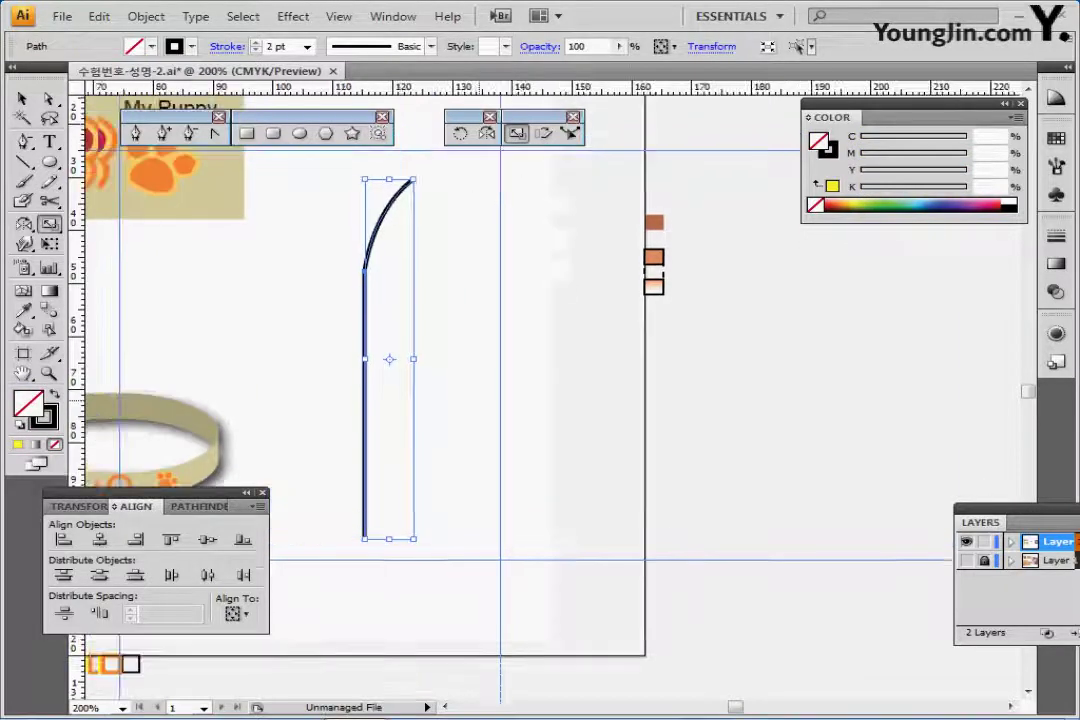
pyautogui.moveTo(481, 400); pyautogui.dragTo(597, 405)
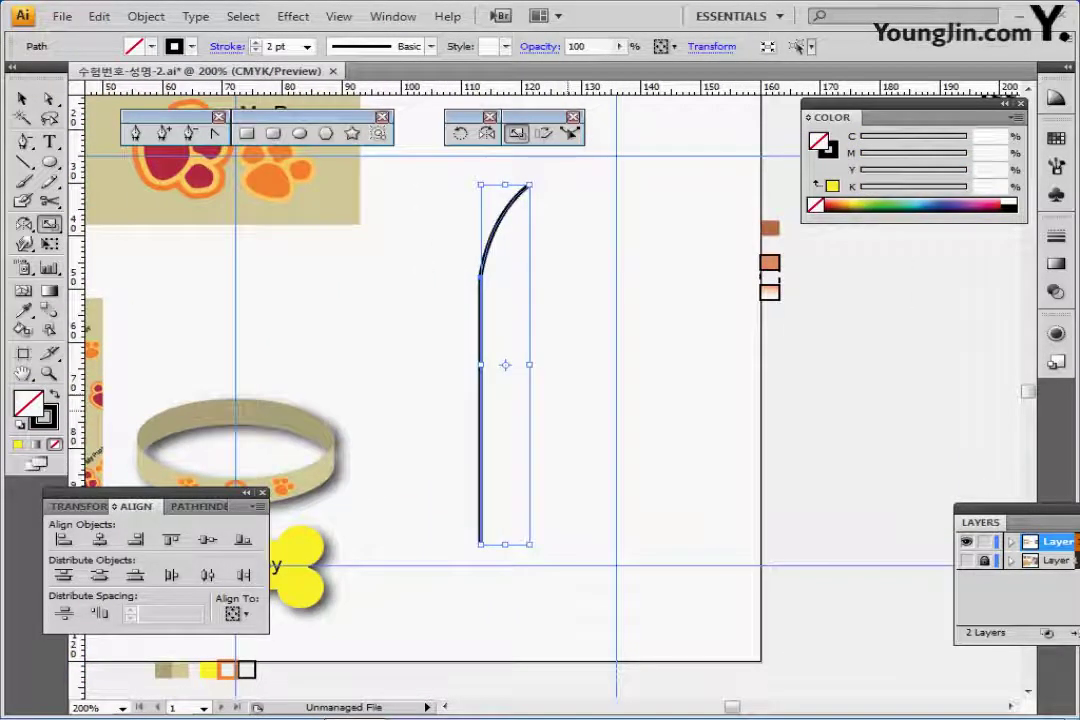
pyautogui.hotkey('ctrl', 'shift', 'a')
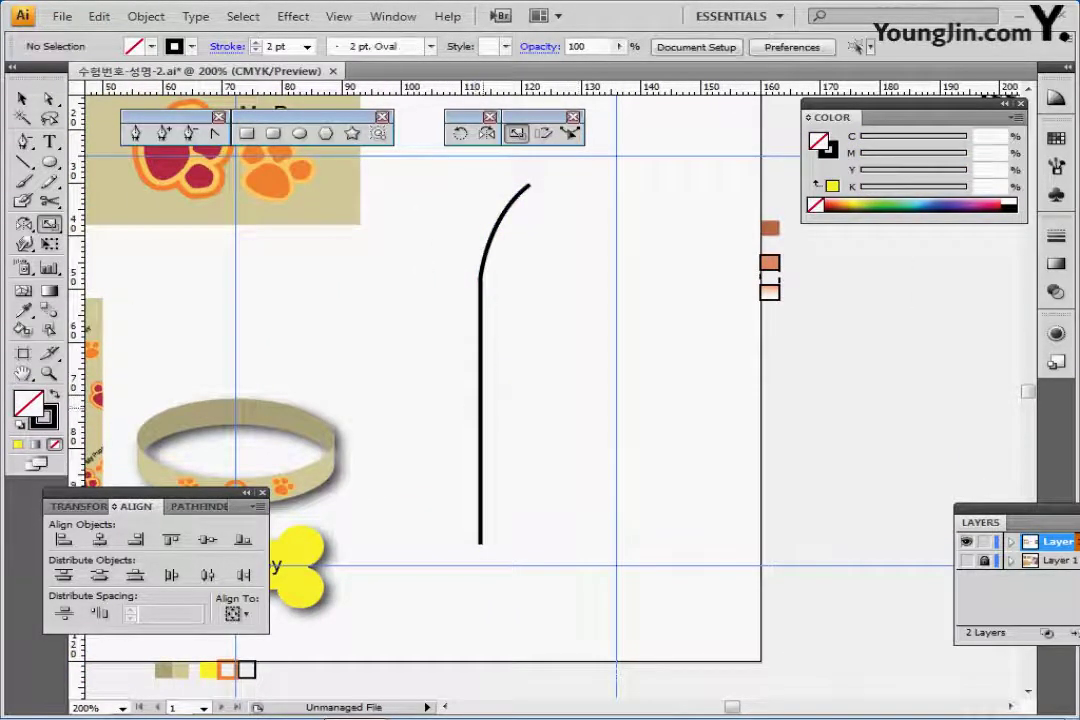
pyautogui.moveTo(484, 407); pyautogui.dragTo(415, 418)
pyautogui.moveTo(481, 408); pyautogui.dragTo(411, 417)
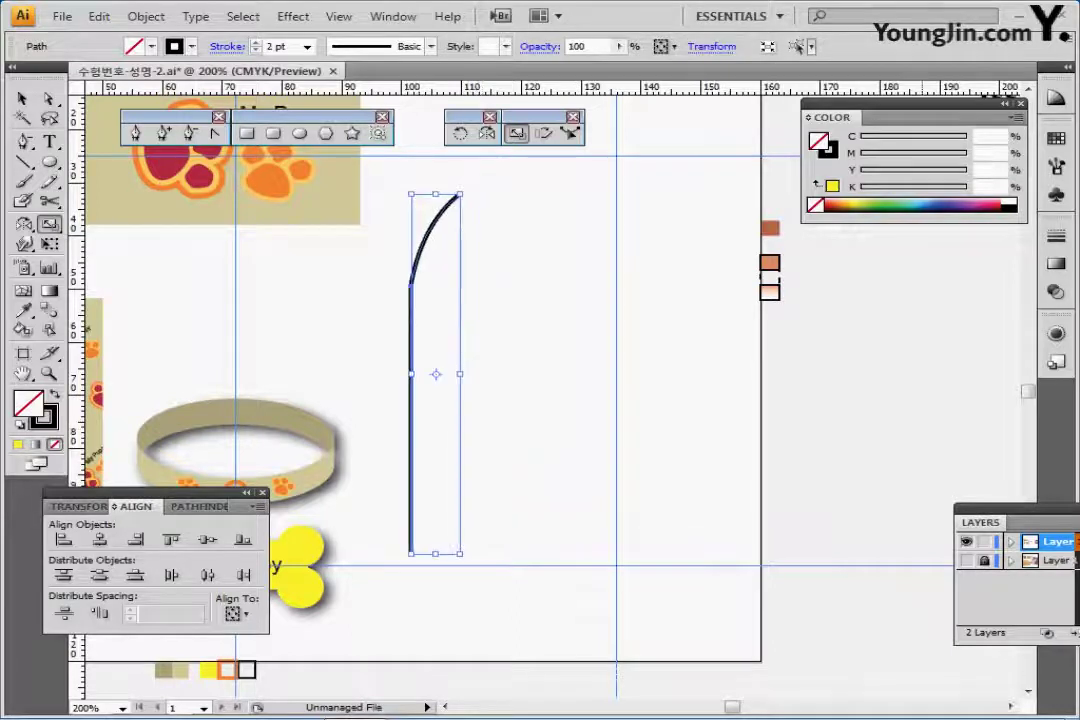
# - Align the curved path with the left edge of the feed bag on the template layer, and hide that layer
pyautogui.hotkey('ctrl', 'y')
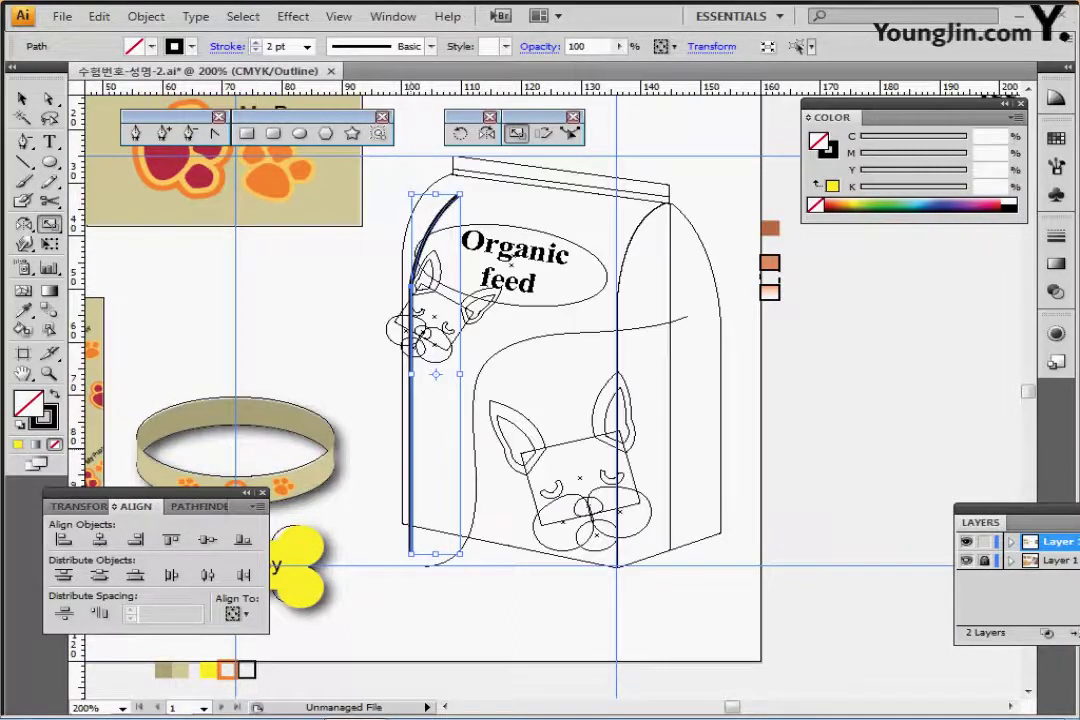
pyautogui.moveTo(411, 417); pyautogui.dragTo(402, 425)
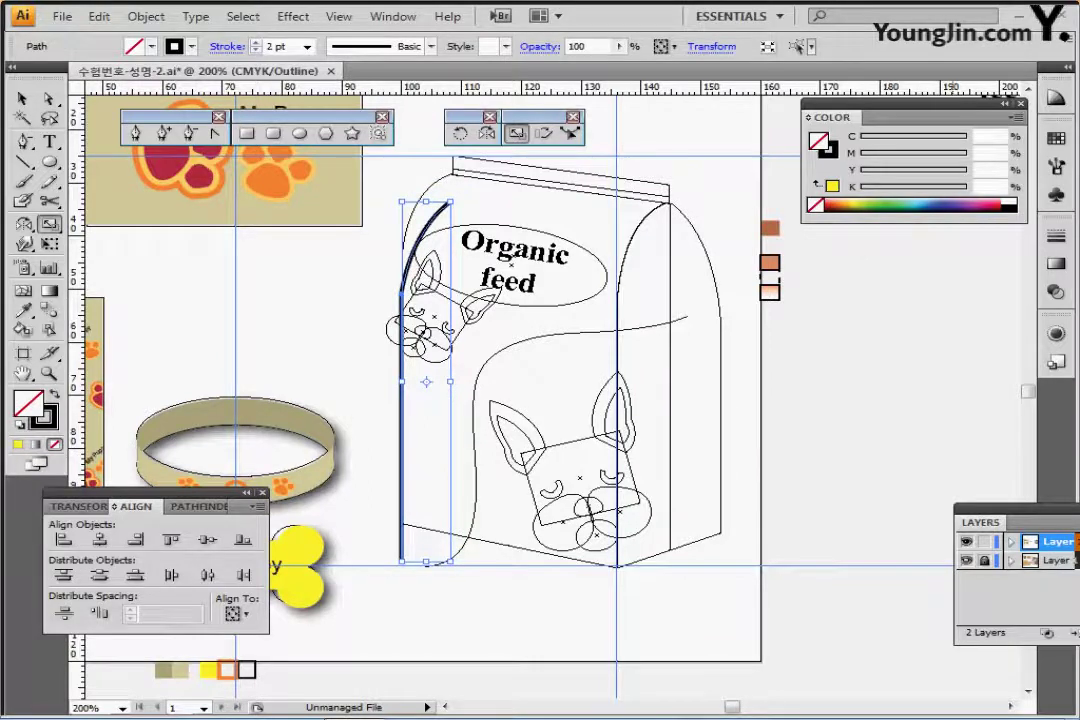
pyautogui.hotkey('ctrl', 'y')
pyautogui.hotkey('ctrl', 'shift', 'a')
pyautogui.click(966, 561)
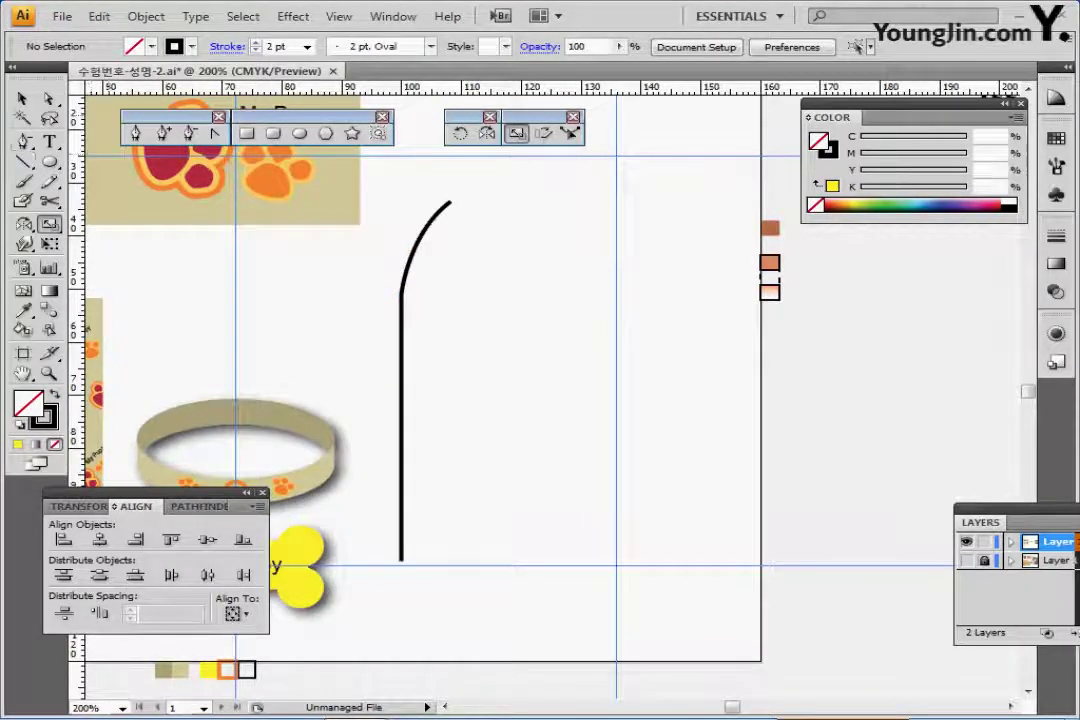
# - Draw a vertical path with a curved upper end beside the existing one using the Pen tool, and delete it
pyautogui.press('p')
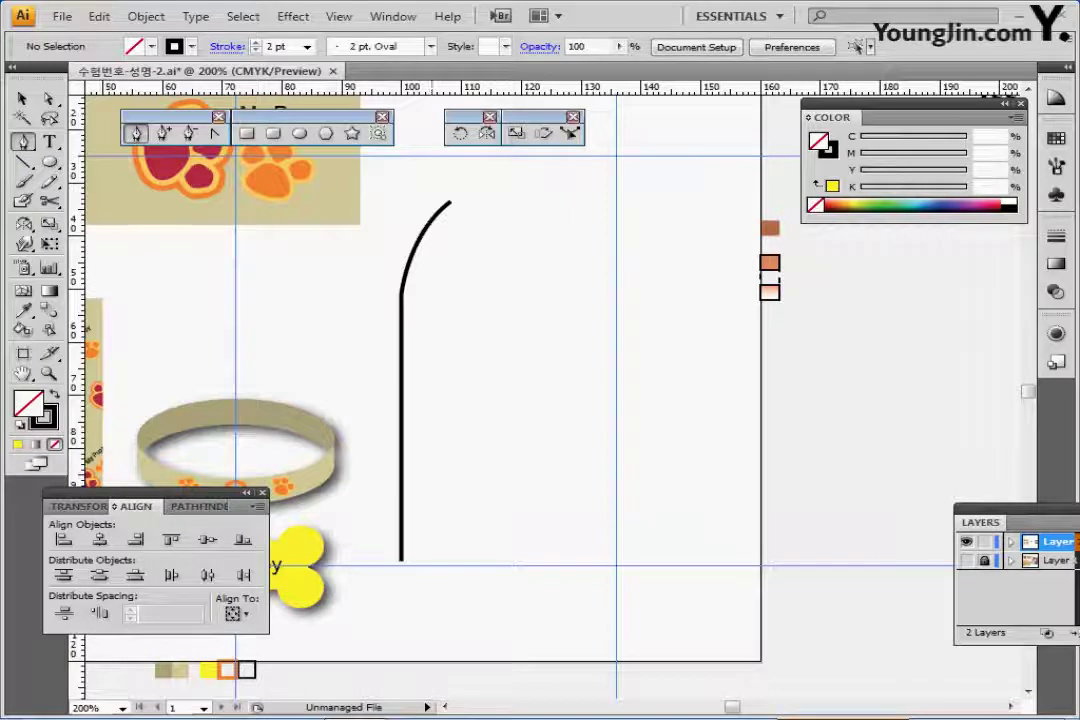
pyautogui.click(430, 561)
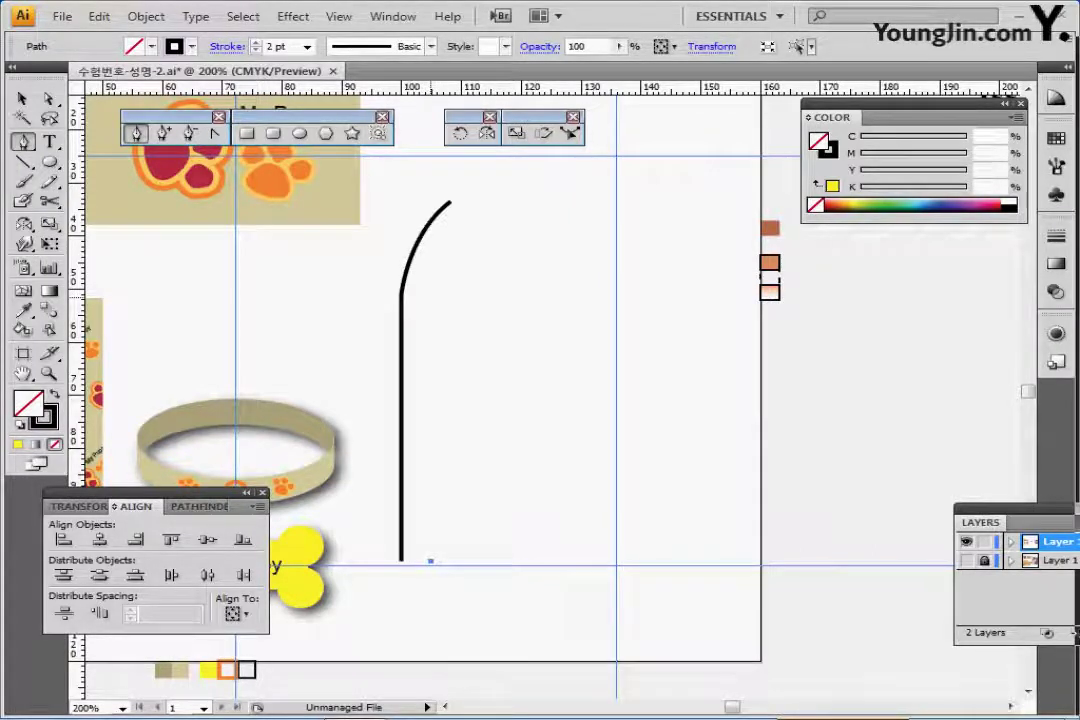
pyautogui.keyDown('shift'); pyautogui.click(430, 297); pyautogui.keyUp('shift')
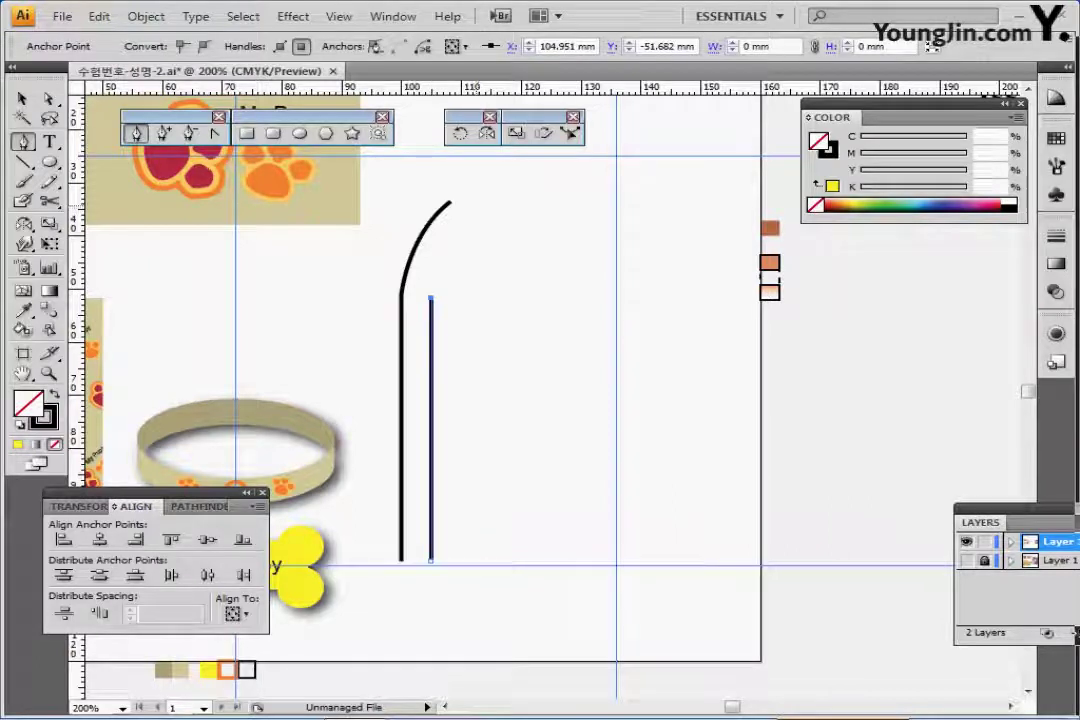
pyautogui.moveTo(477, 206); pyautogui.dragTo(522, 174)
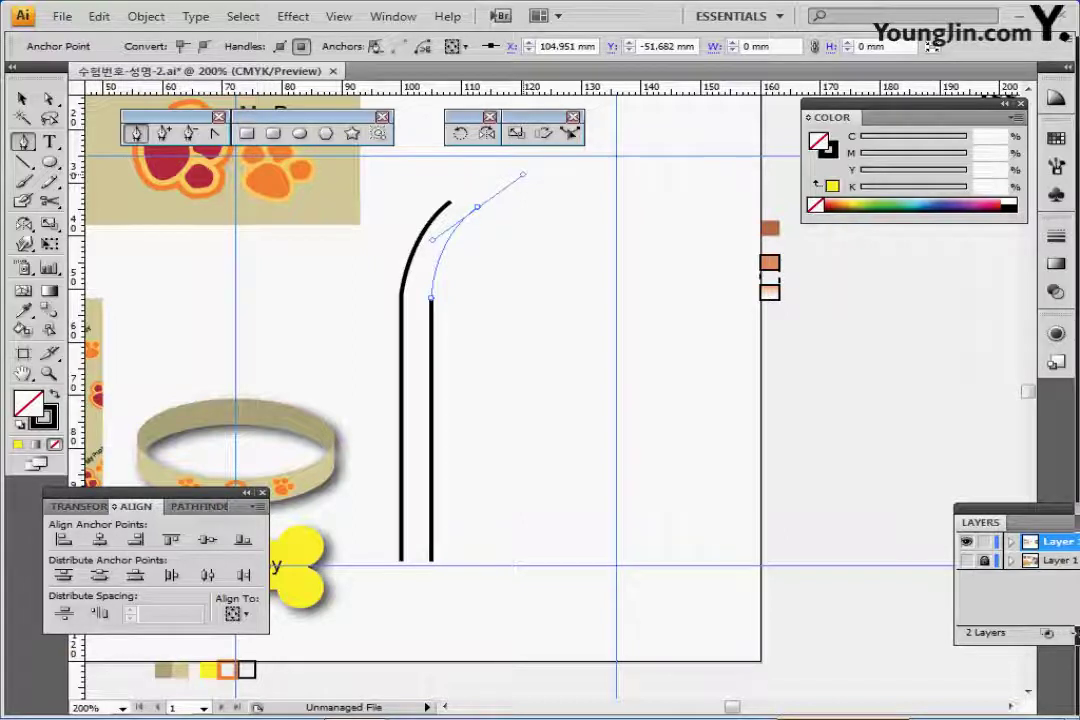
pyautogui.moveTo(477, 207); pyautogui.dragTo(523, 175)
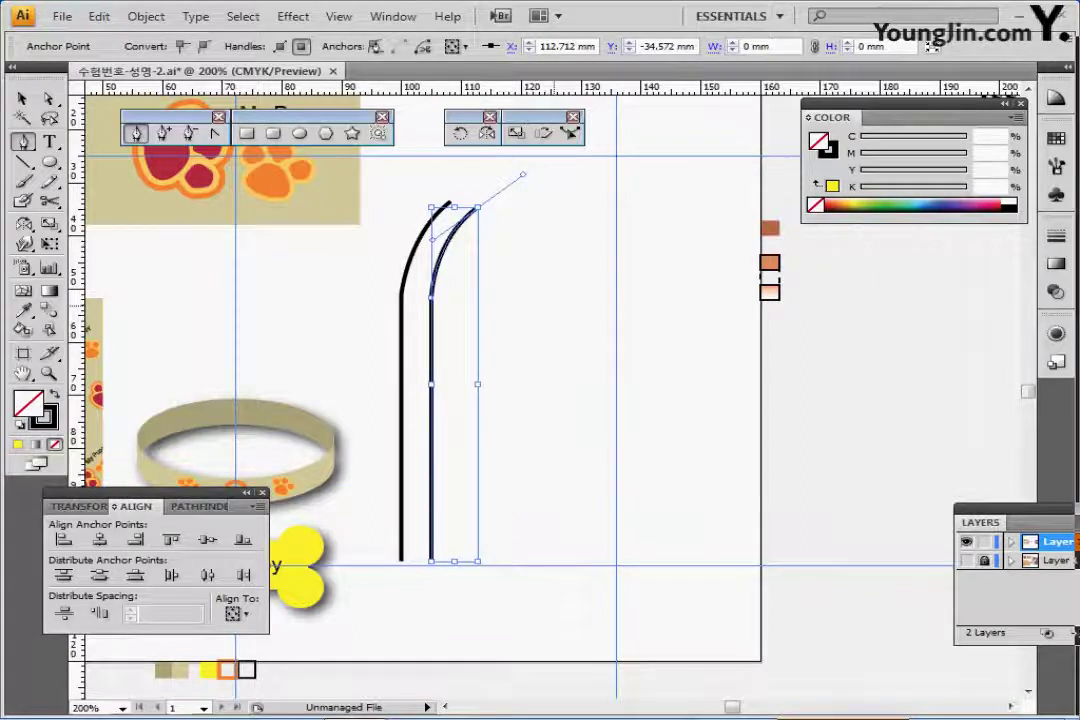
pyautogui.keyDown('ctrl'); pyautogui.click(552, 309); pyautogui.keyUp('ctrl')
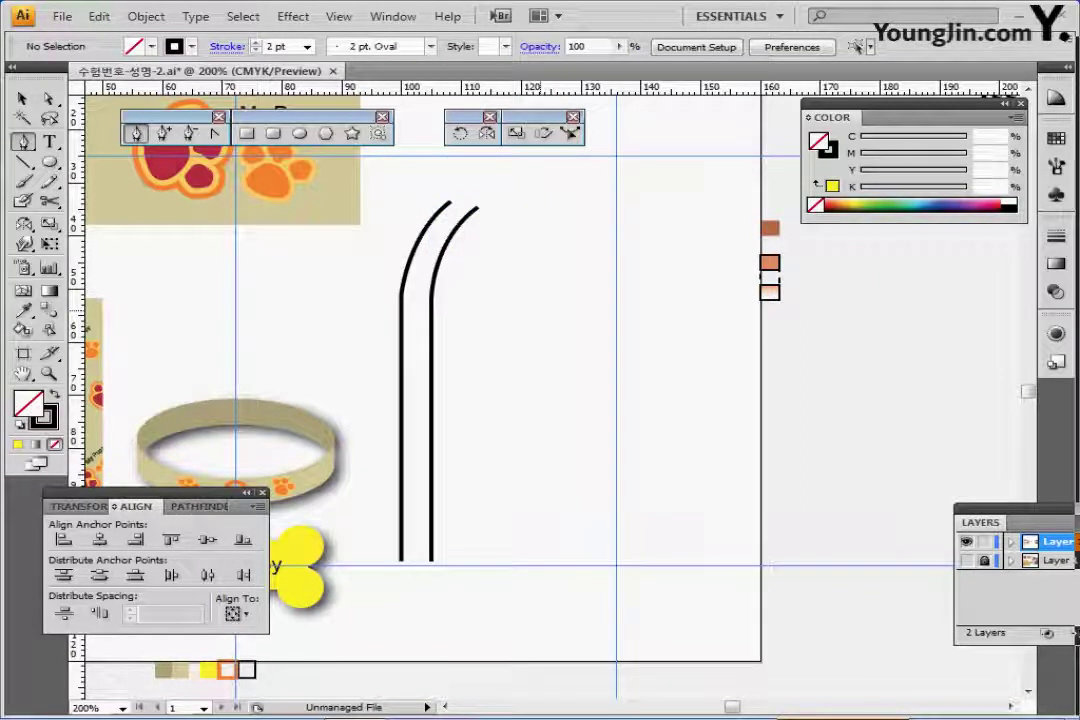
pyautogui.keyDown('ctrl'); pyautogui.click(432, 411); pyautogui.keyUp('ctrl')
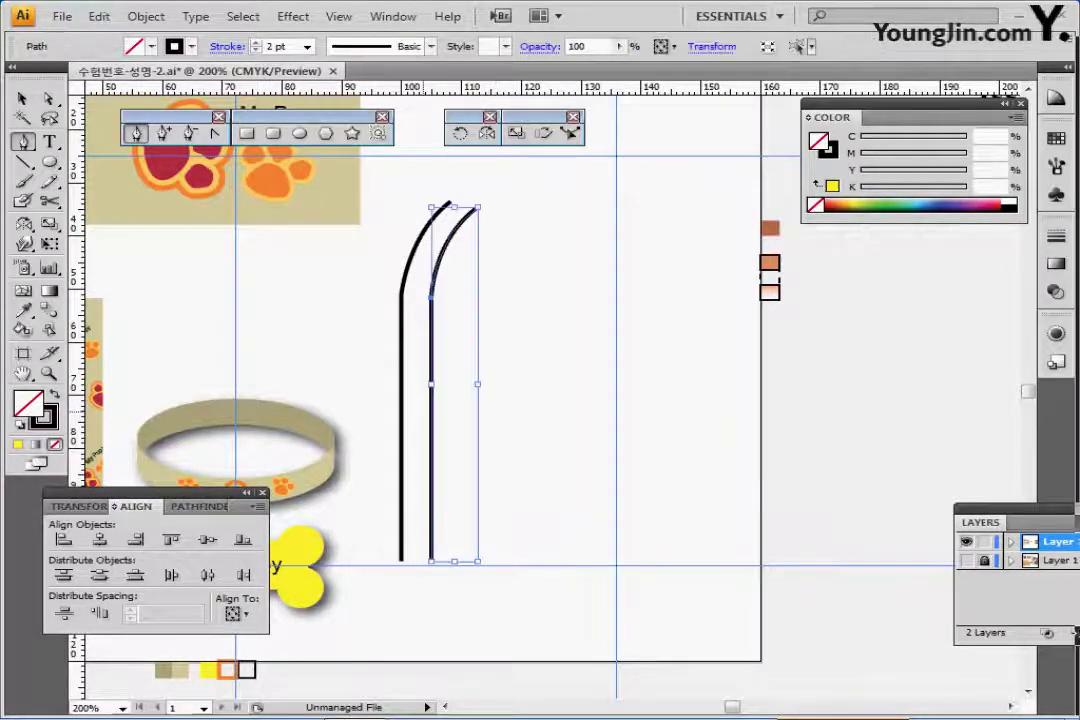
pyautogui.press('Delete')
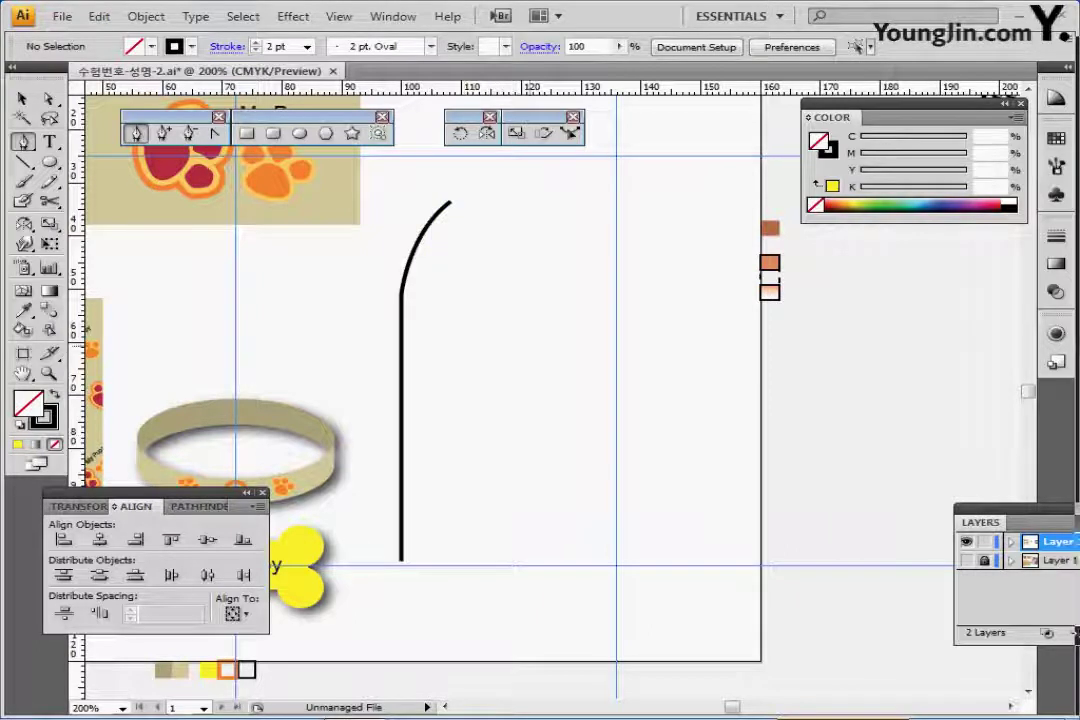
# - Duplicate the curved path horizontally so the copy's straight part lies on the vertical guide to its right
pyautogui.keyDown('ctrl'); pyautogui.click(402, 332); pyautogui.keyUp('ctrl')
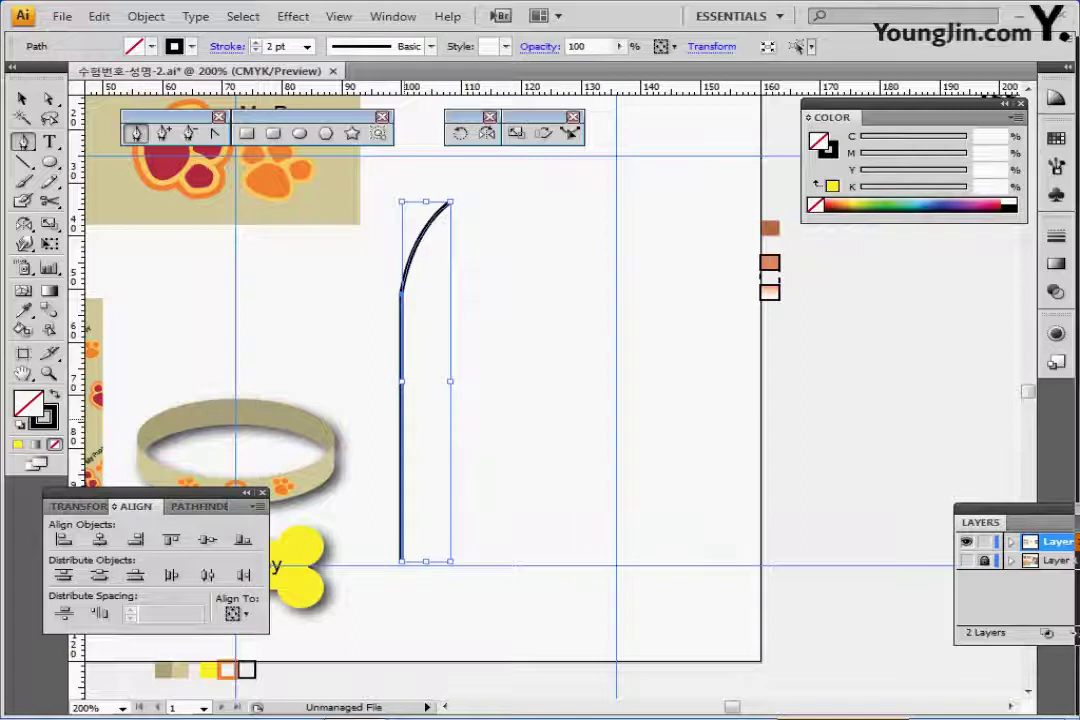
pyautogui.moveTo(402, 417); pyautogui.dragTo(616, 418)
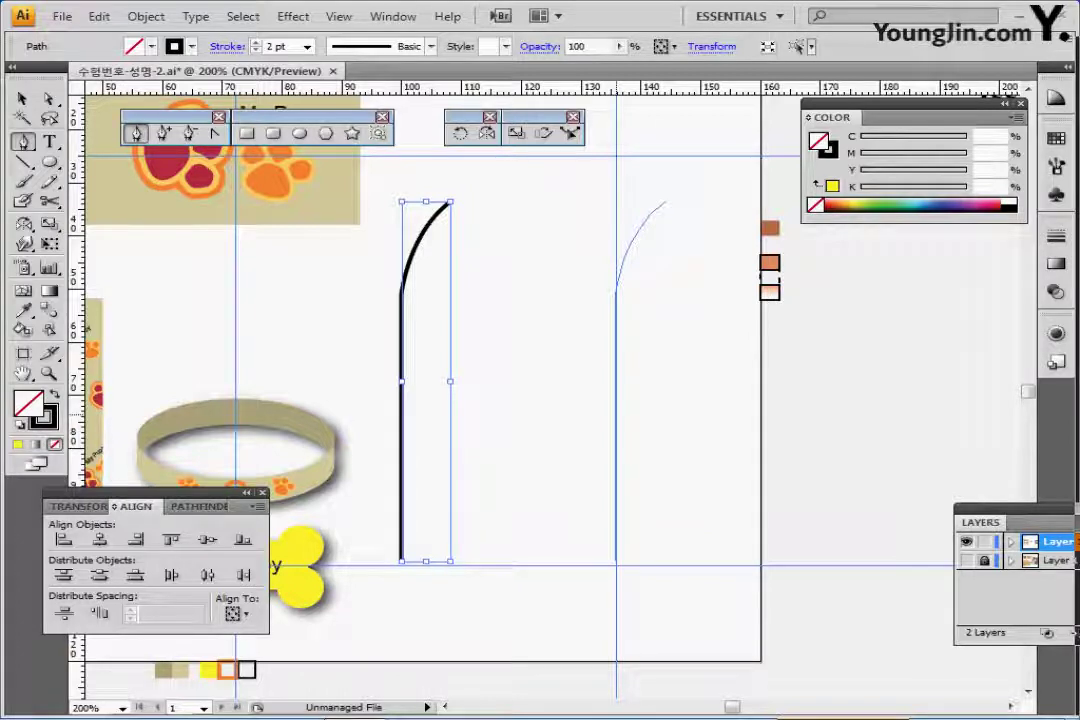
pyautogui.moveTo(616, 418); pyautogui.dragTo(616, 418)
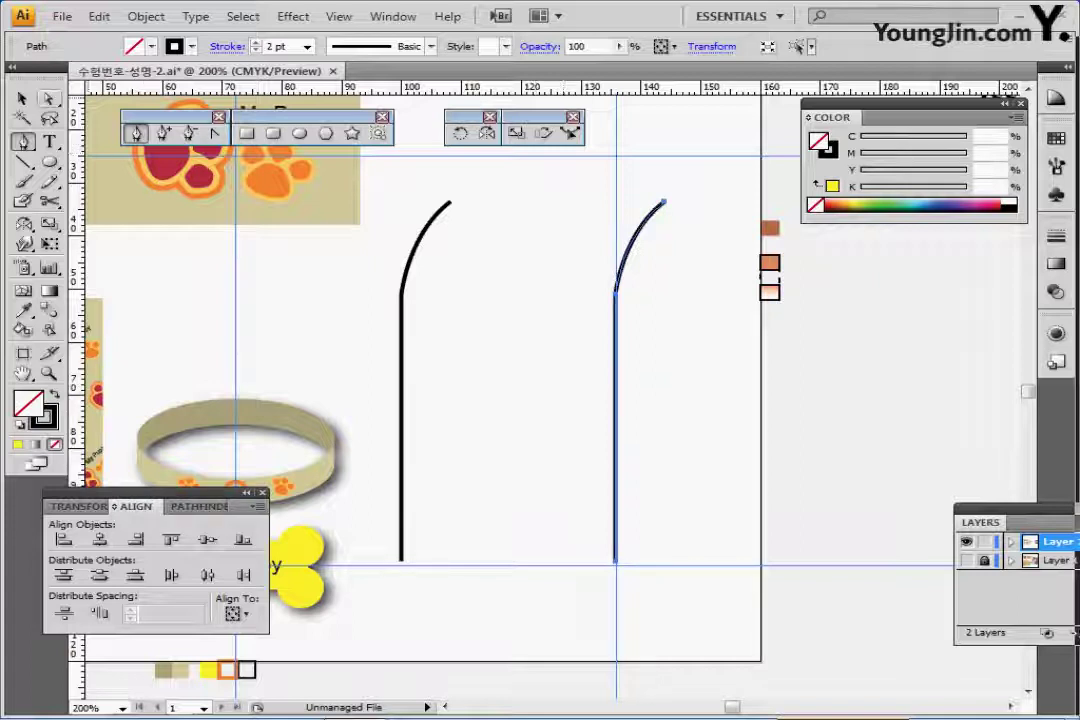
# - Join the upper end points and the lower end points of the two curved paths into one closed bag outline
pyautogui.click(48, 99)
pyautogui.moveTo(424, 180); pyautogui.dragTo(683, 208)
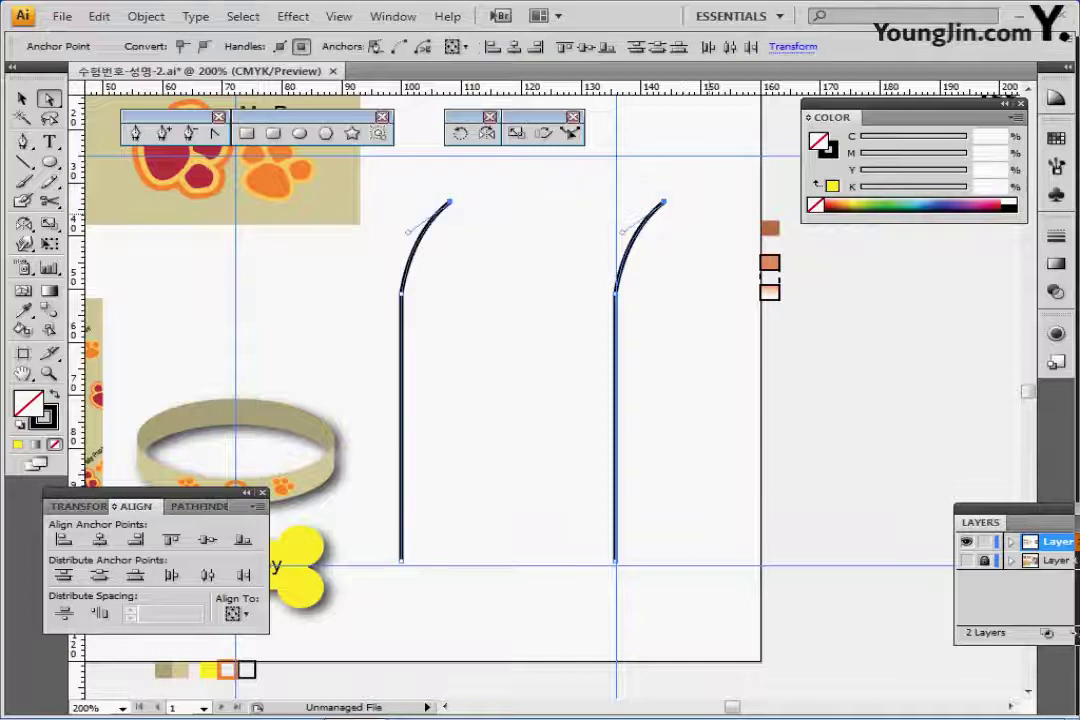
pyautogui.rightClick(675, 312)
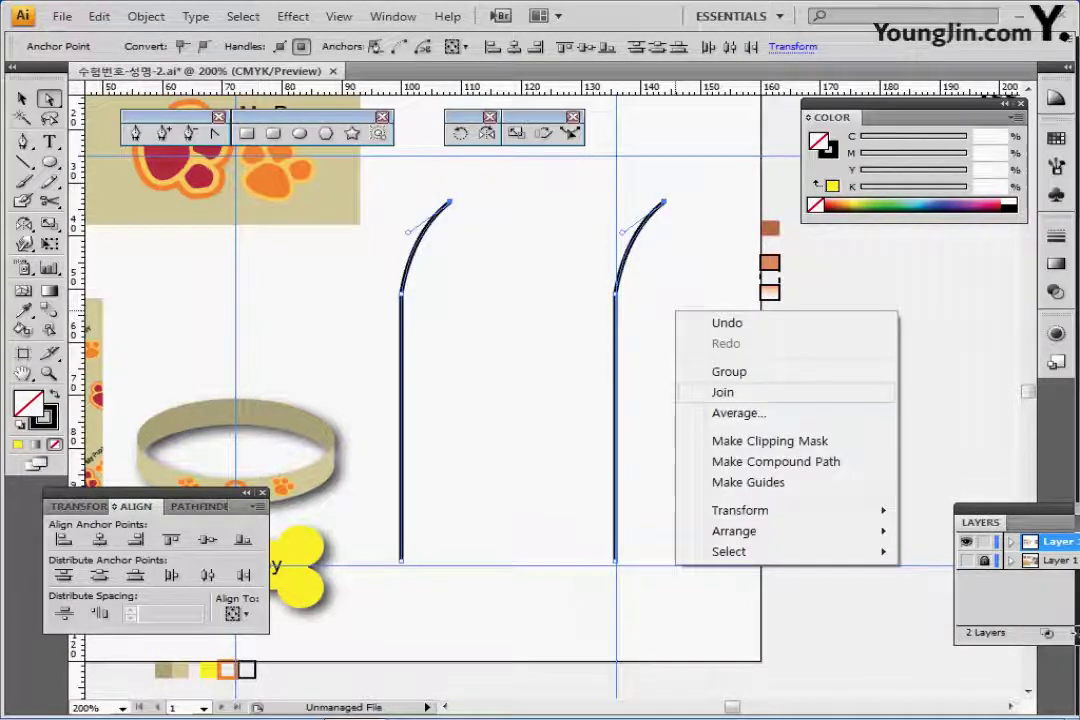
pyautogui.click(722, 392)
pyautogui.moveTo(357, 506); pyautogui.dragTo(656, 586)
pyautogui.rightClick(656, 586)
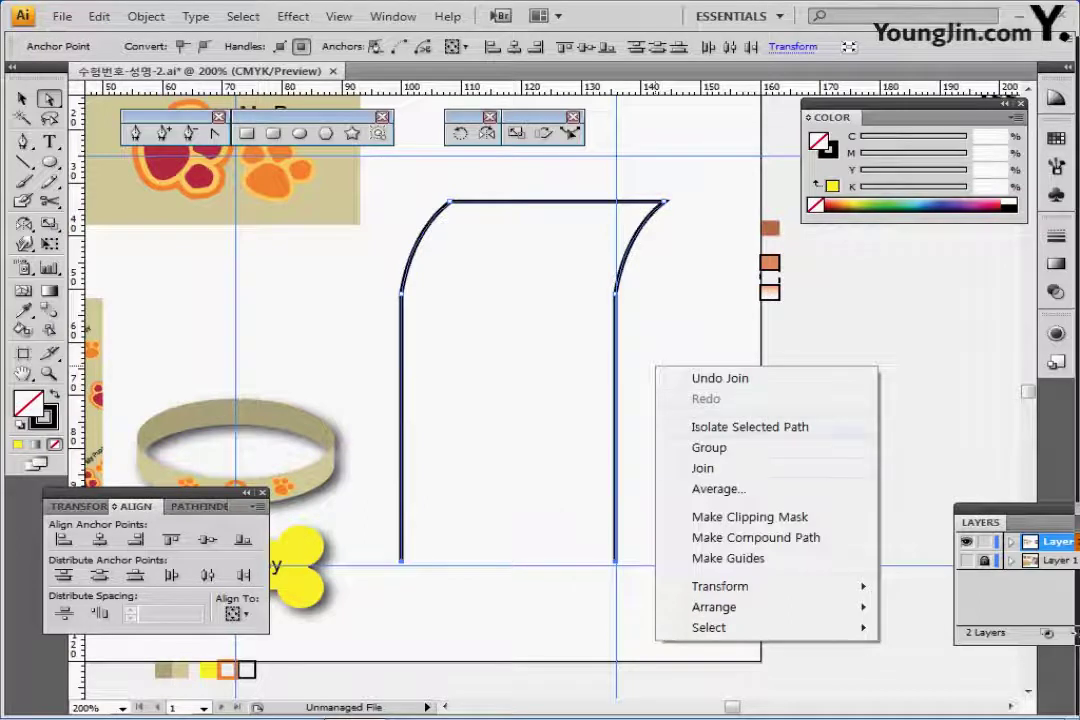
pyautogui.moveTo(367, 536); pyautogui.dragTo(626, 577)
pyautogui.rightClick(655, 418)
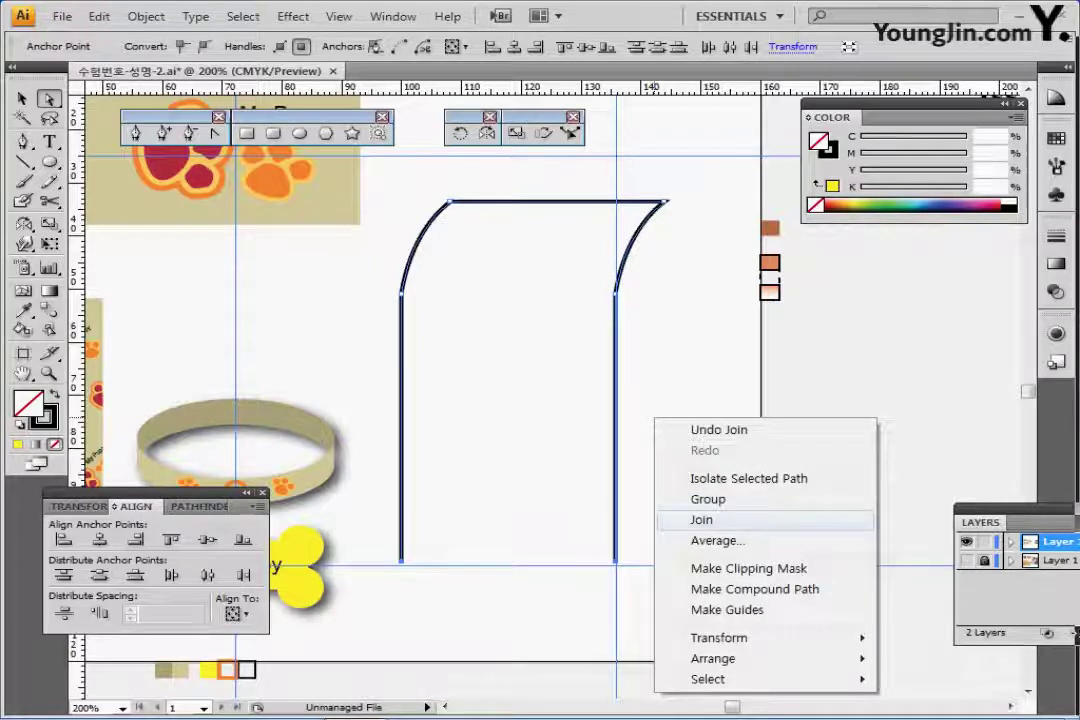
pyautogui.click(701, 519)
# - Try rotating the closed bag outline slightly clockwise, and undo the rotation
pyautogui.press('v')
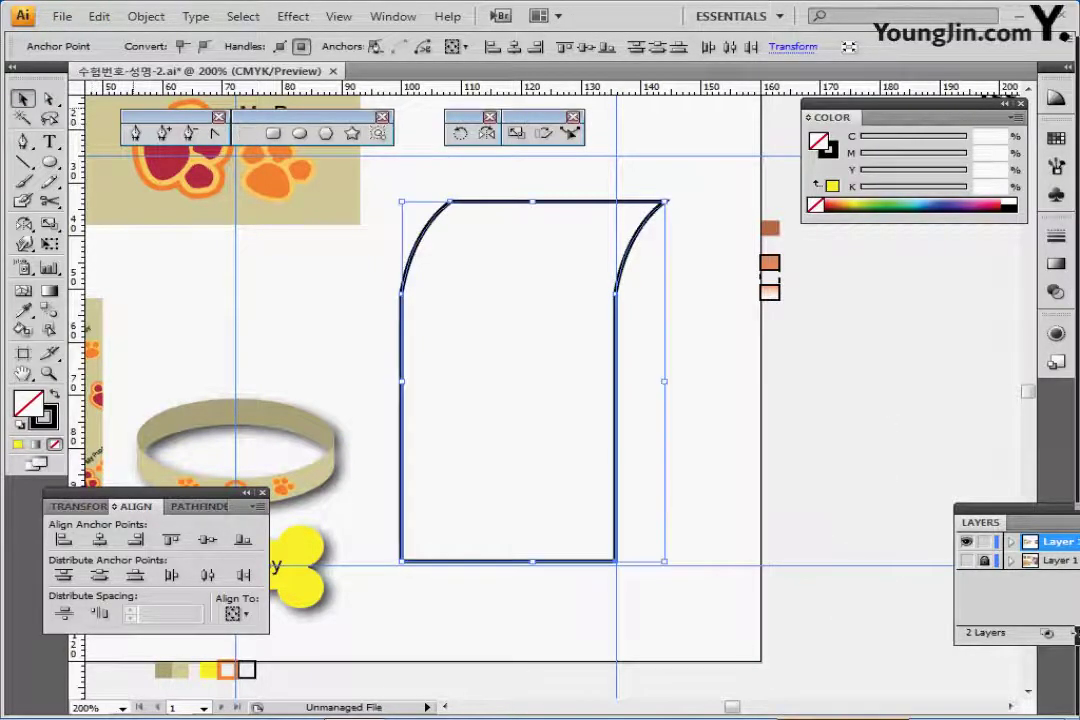
pyautogui.moveTo(674, 194); pyautogui.dragTo(705, 217)
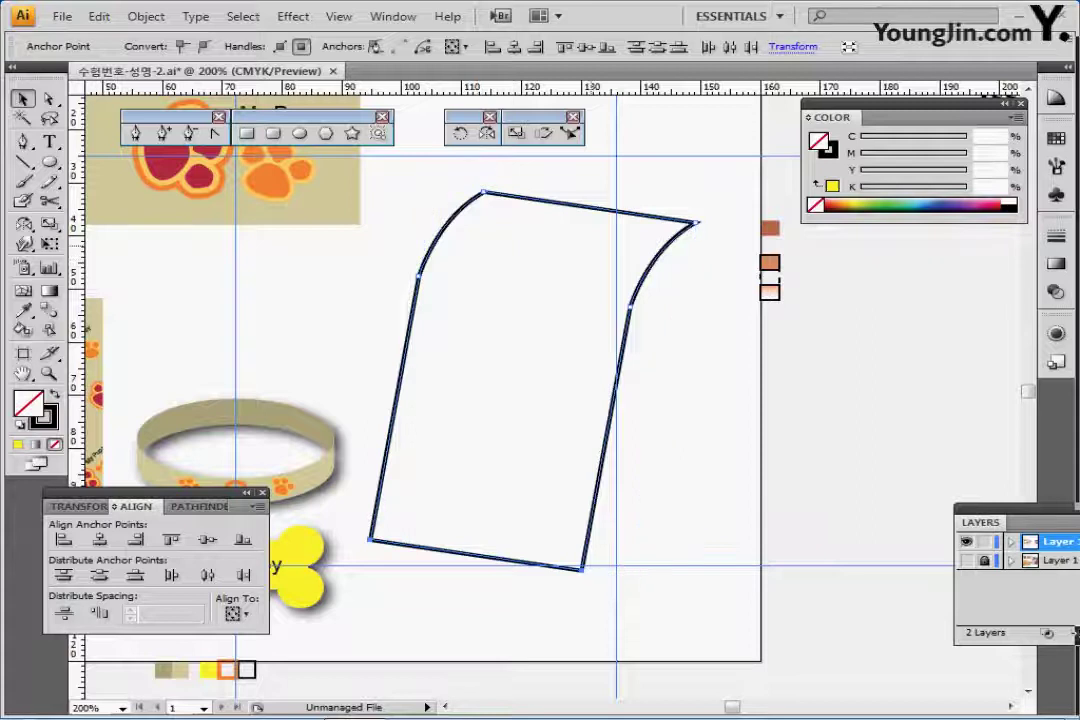
pyautogui.hotkey('ctrl', 'z')
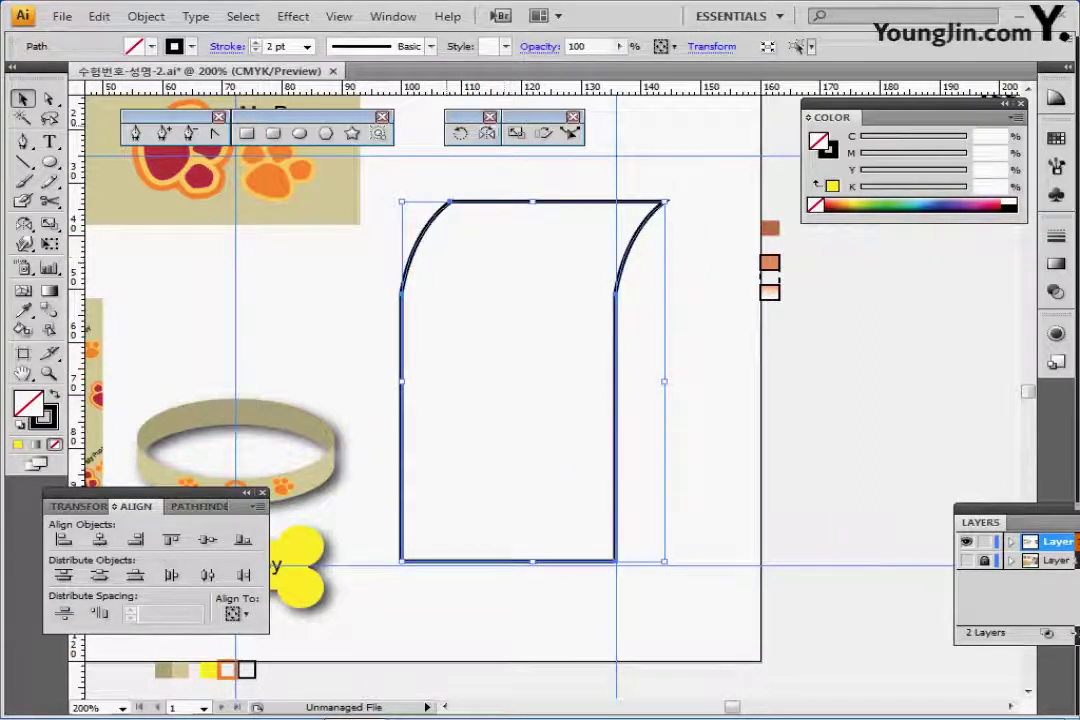
# - Create a mirrored copy of the closed bag outline by reflecting it across the vertical axis
pyautogui.doubleClick(487, 133)
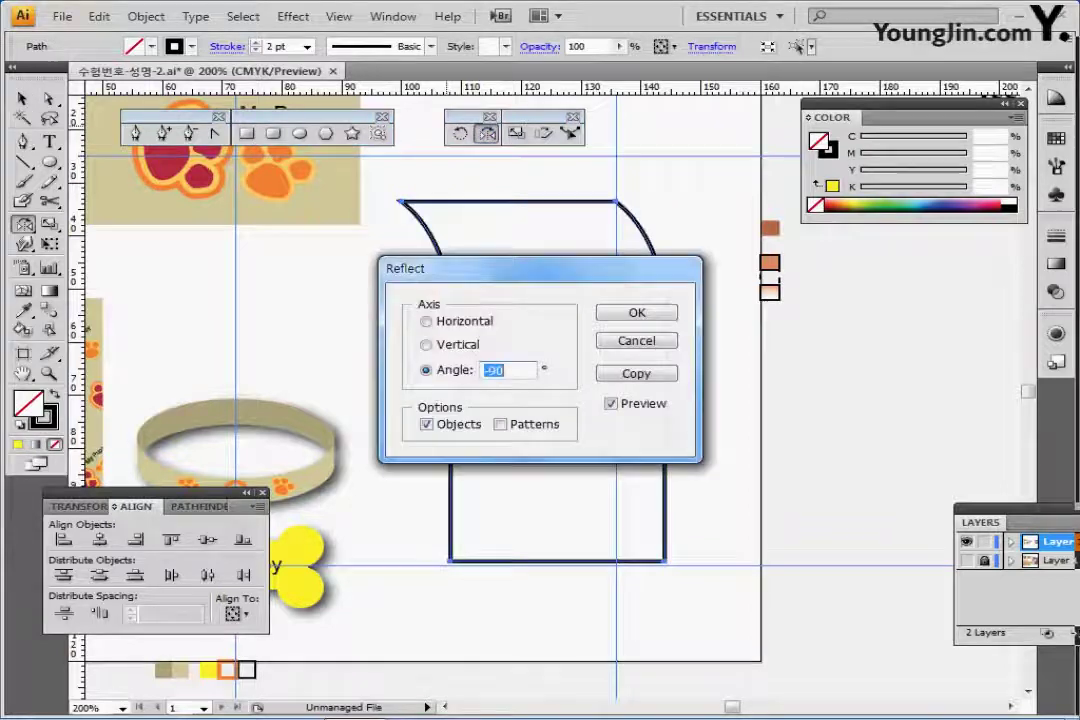
pyautogui.click(427, 344)
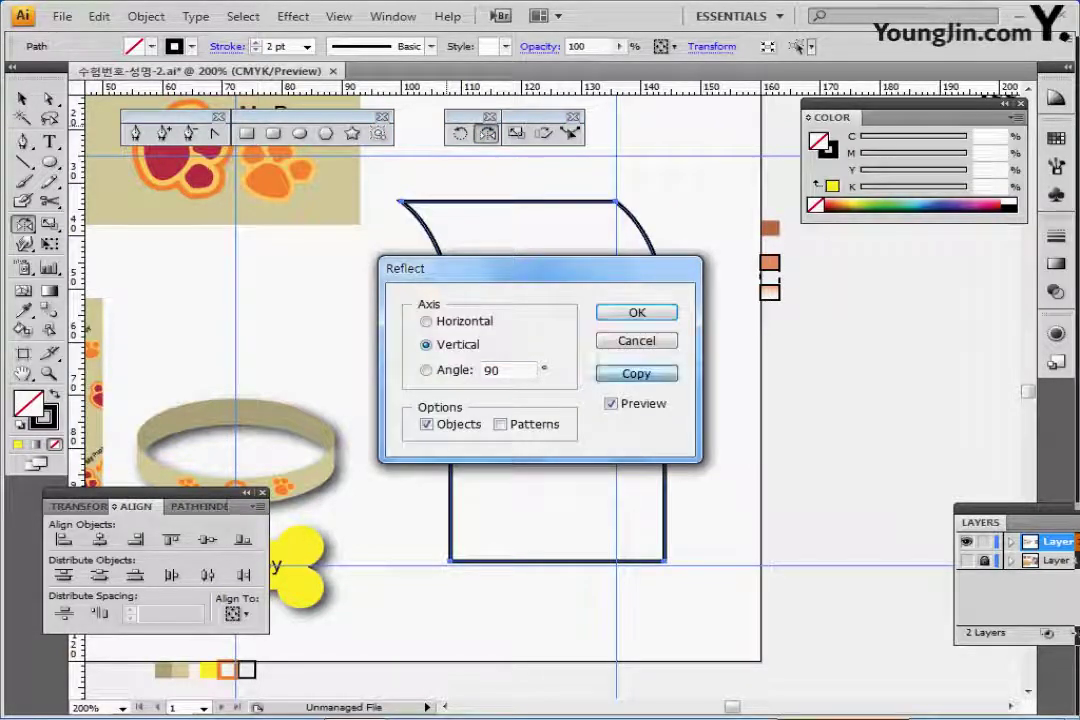
pyautogui.click(636, 373)
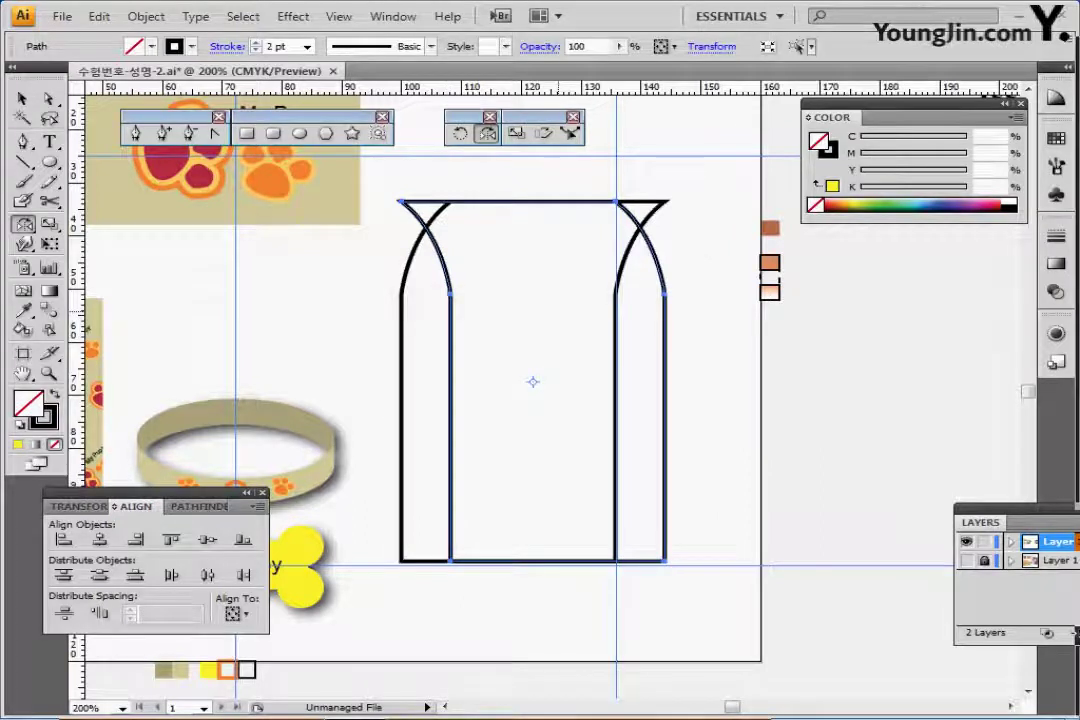
# - Shift the mirrored copy horizontally to the right until its upper corners coincide with the original outline's upper corners
pyautogui.press('Right')
pyautogui.press('Right')
pyautogui.press('Right')
pyautogui.press('Right')
pyautogui.press('Right')
pyautogui.press('Right')
pyautogui.press('Right')
pyautogui.press('Right')
pyautogui.press('Right')
pyautogui.press('Right')
pyautogui.press('Right')
pyautogui.press('Right')
pyautogui.press('Right')
pyautogui.press('Right')
pyautogui.press('Right')
pyautogui.press('Right')
pyautogui.press('Right')
pyautogui.press('Right')
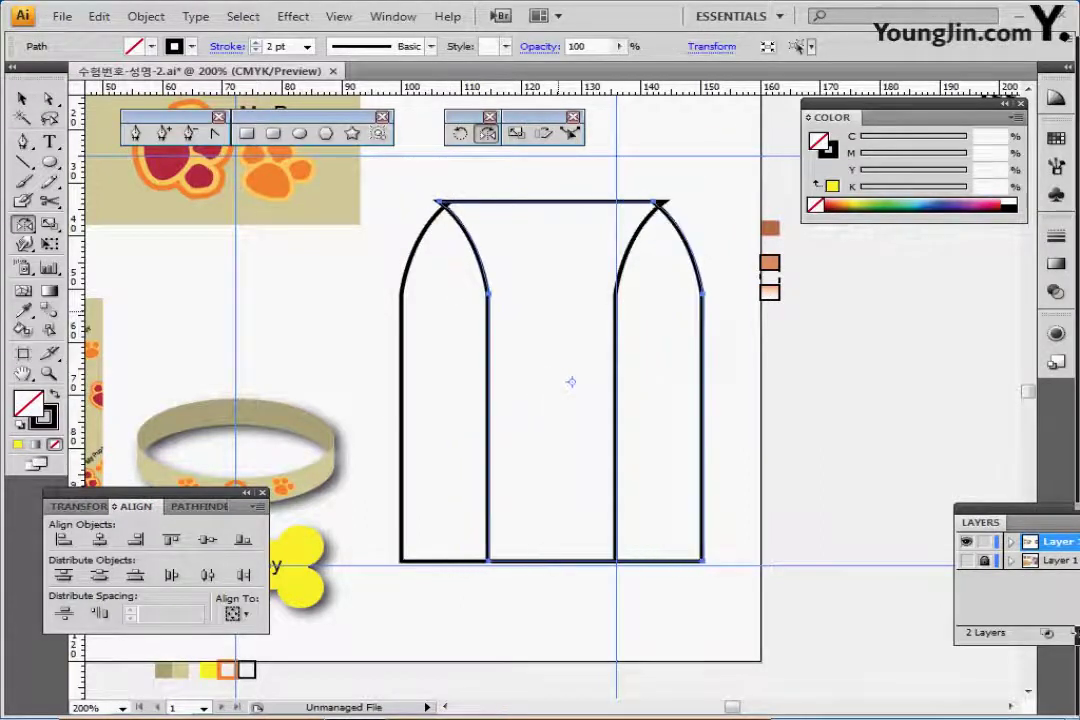
pyautogui.press('Right')
pyautogui.press('Right')
pyautogui.press('Right')
pyautogui.press('Right')
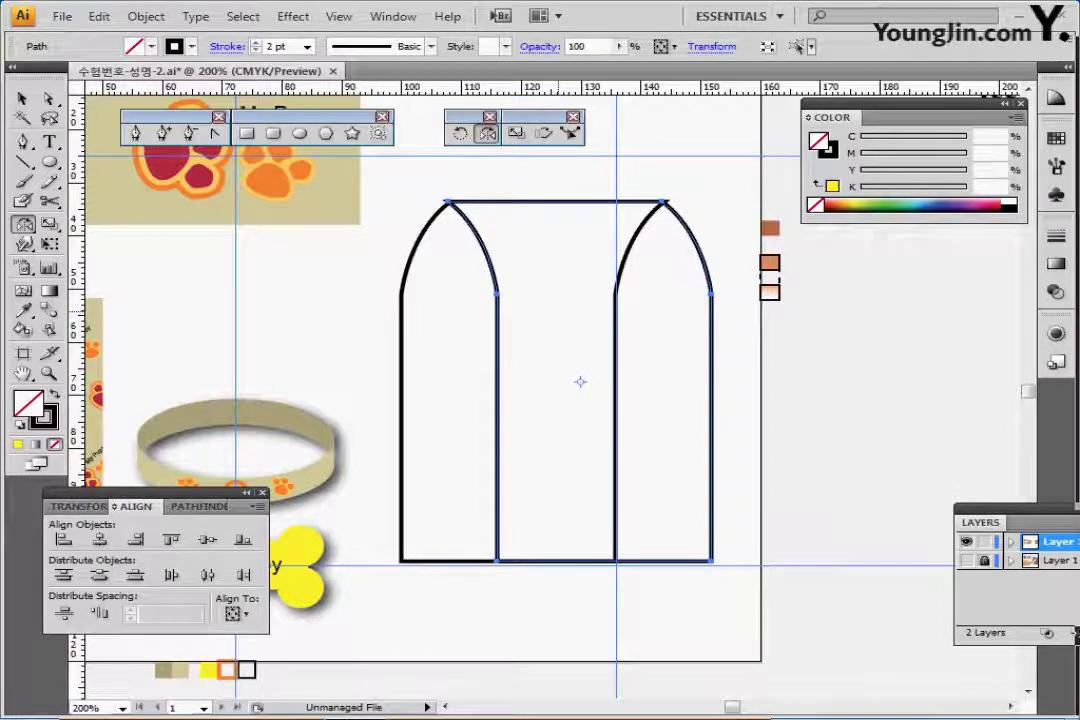
pyautogui.press('Right')
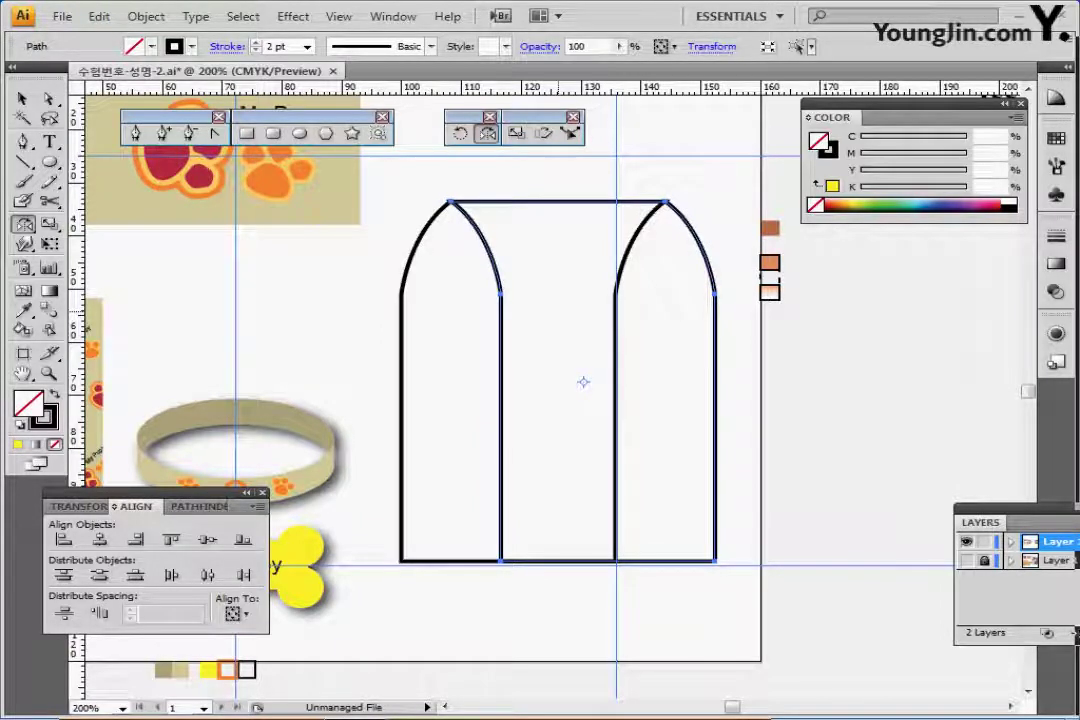
pyautogui.press('Right')
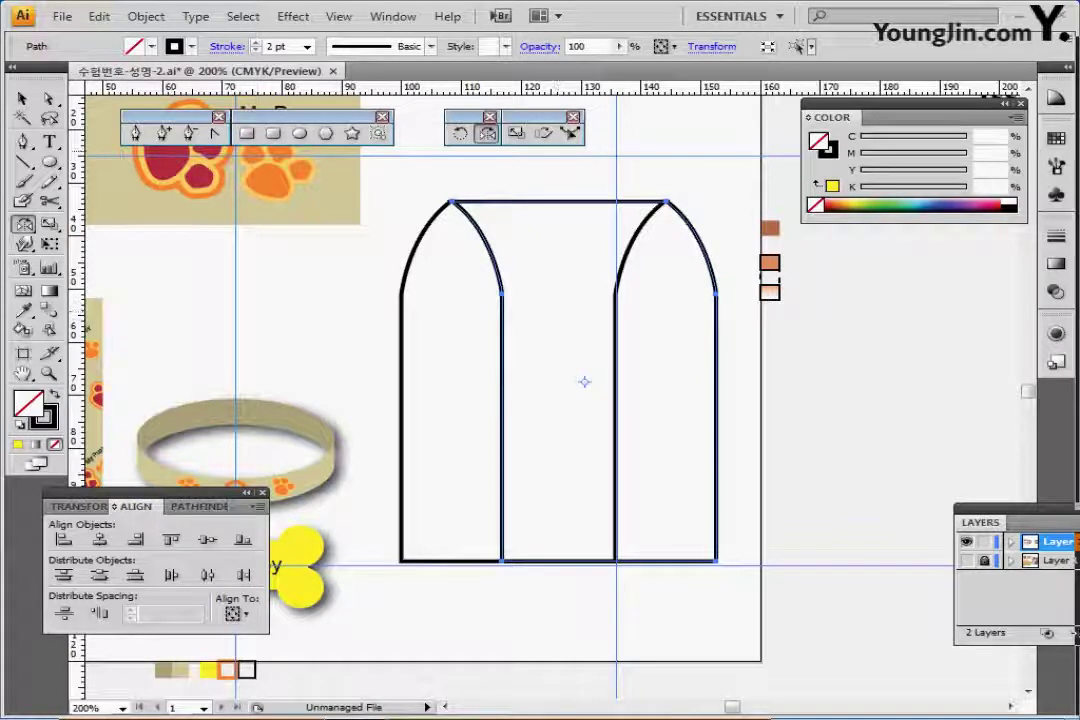
# - Draw a thin rectangle about 36 mm wide on the bag's top edge and fit its ends to the upper corners
pyautogui.press('m')
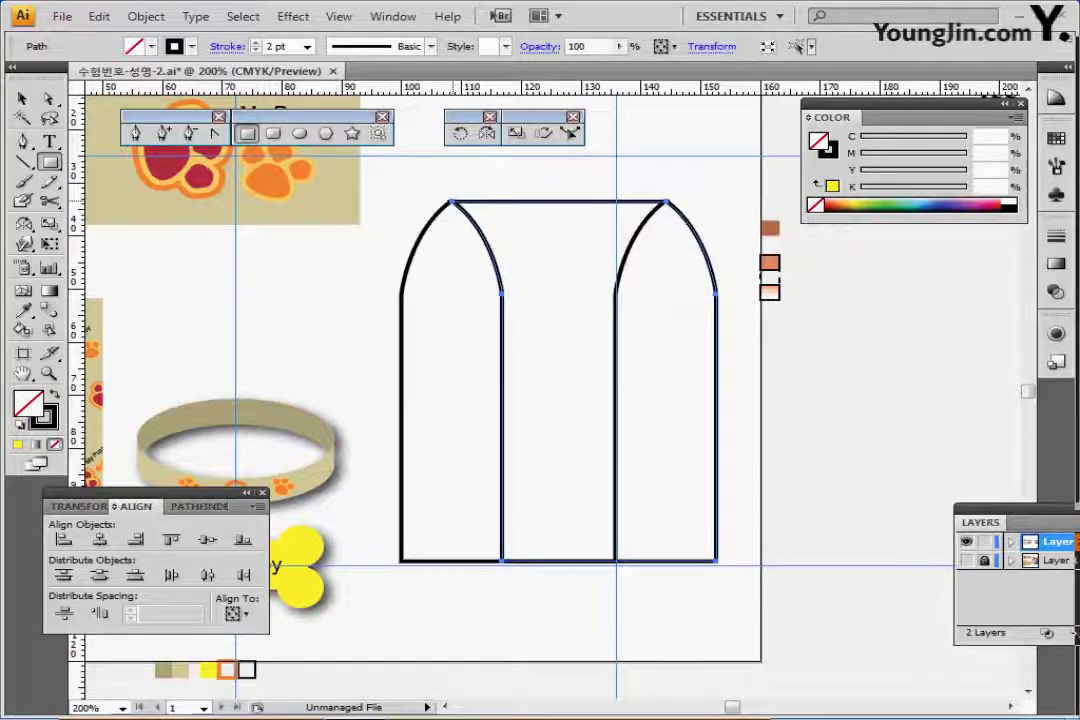
pyautogui.moveTo(452, 201); pyautogui.dragTo(668, 201)
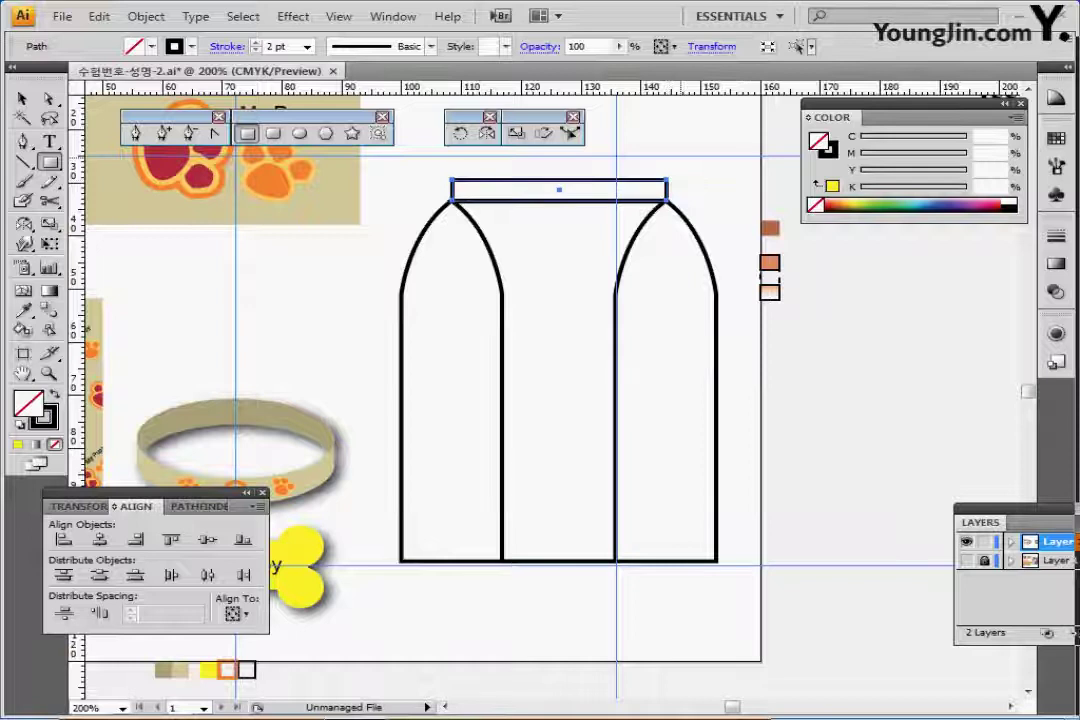
pyautogui.keyDown('ctrl'); pyautogui.click(545, 290); pyautogui.keyUp('ctrl')
pyautogui.moveTo(611, 390); pyautogui.dragTo(601, 347)
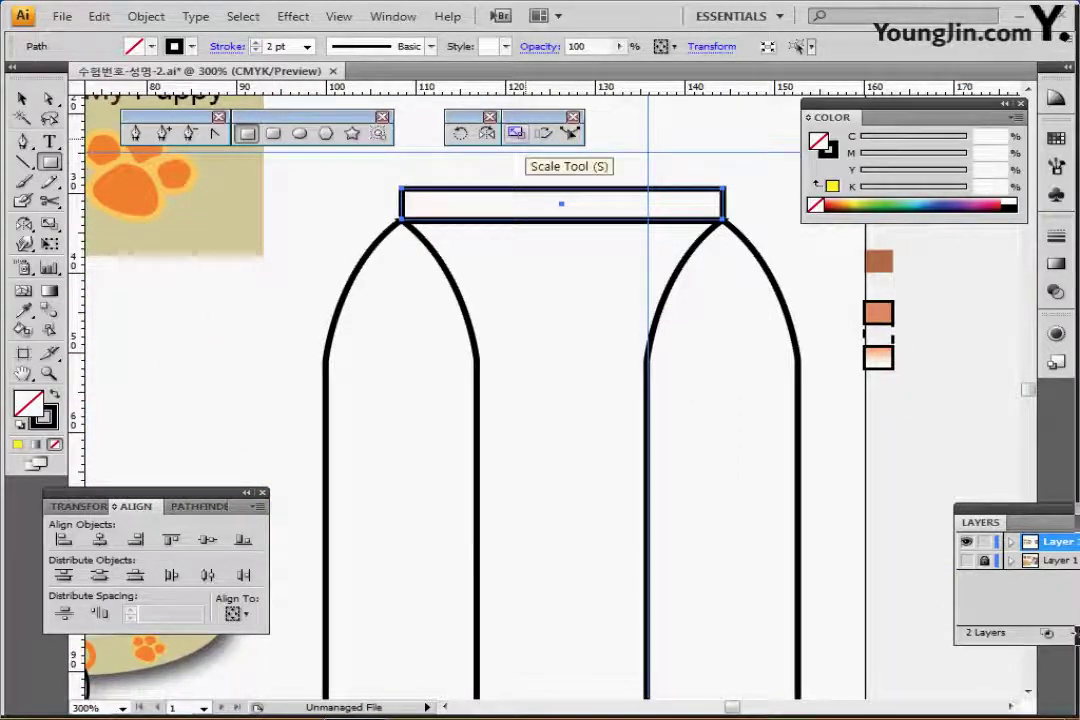
pyautogui.press('Left')
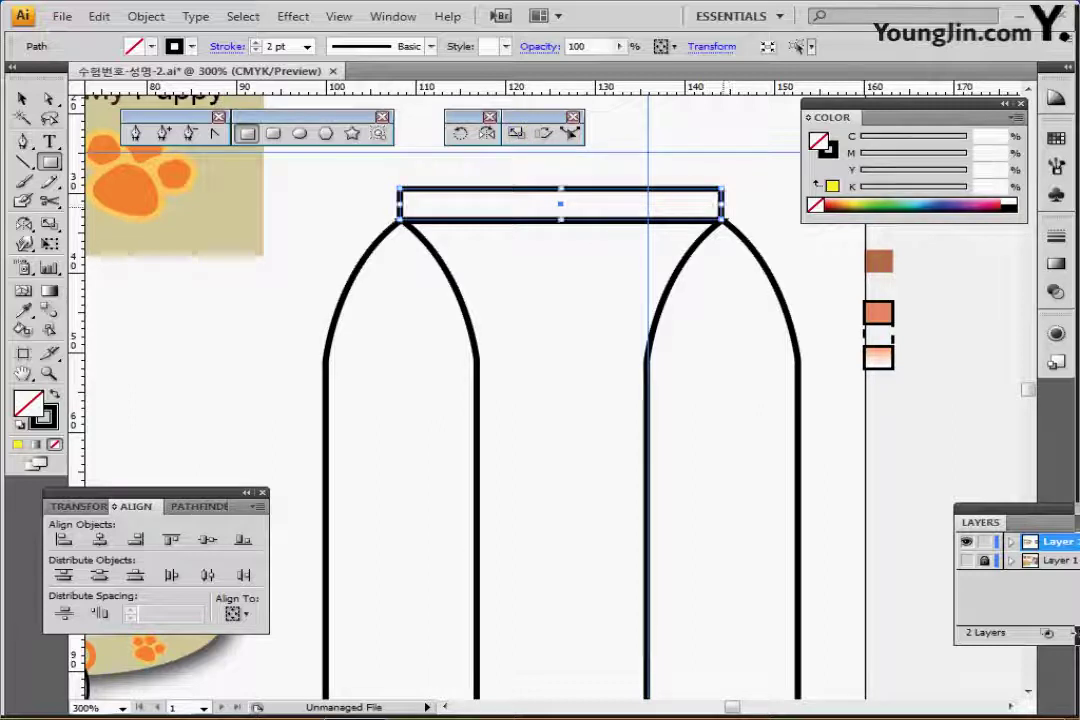
pyautogui.moveTo(722, 205); pyautogui.dragTo(728, 205)
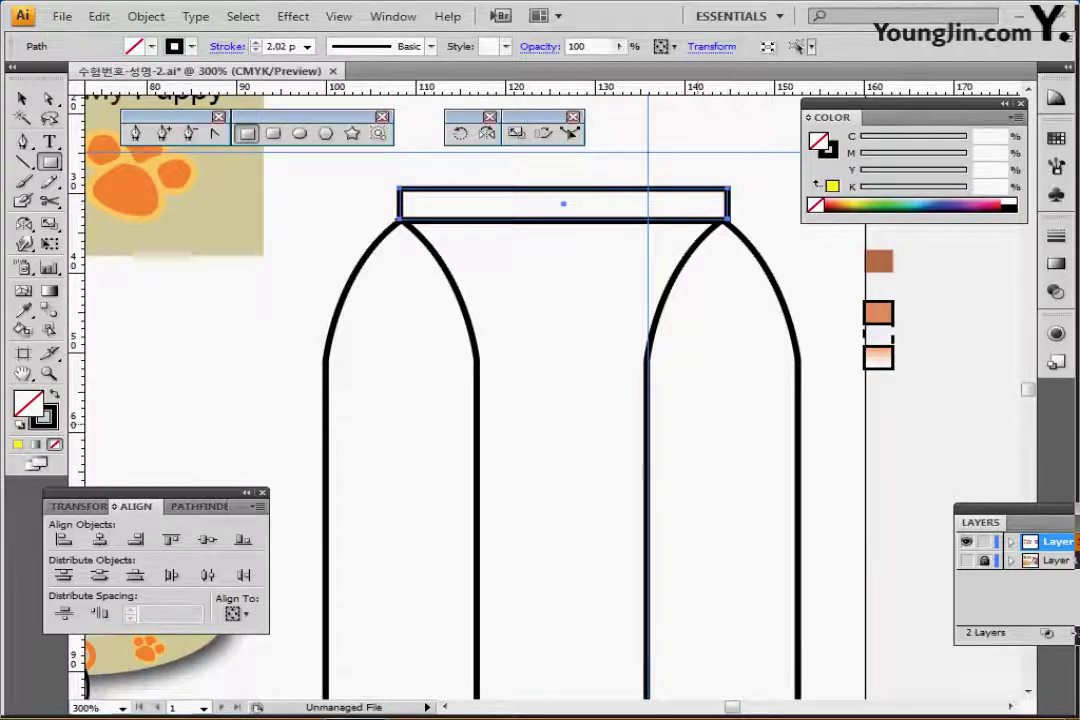
# - Select both bag outlines and the top strip, and split them with the Pathfinder Divide operation
pyautogui.keyDown('ctrl'); pyautogui.keyDown('alt'); pyautogui.click(696, 430); pyautogui.keyUp('alt'); pyautogui.keyUp('ctrl')
pyautogui.keyDown('ctrl'); pyautogui.keyDown('alt'); pyautogui.click(668, 483); pyautogui.keyUp('alt'); pyautogui.keyUp('ctrl')
pyautogui.moveTo(437, 400); pyautogui.dragTo(495, 357)
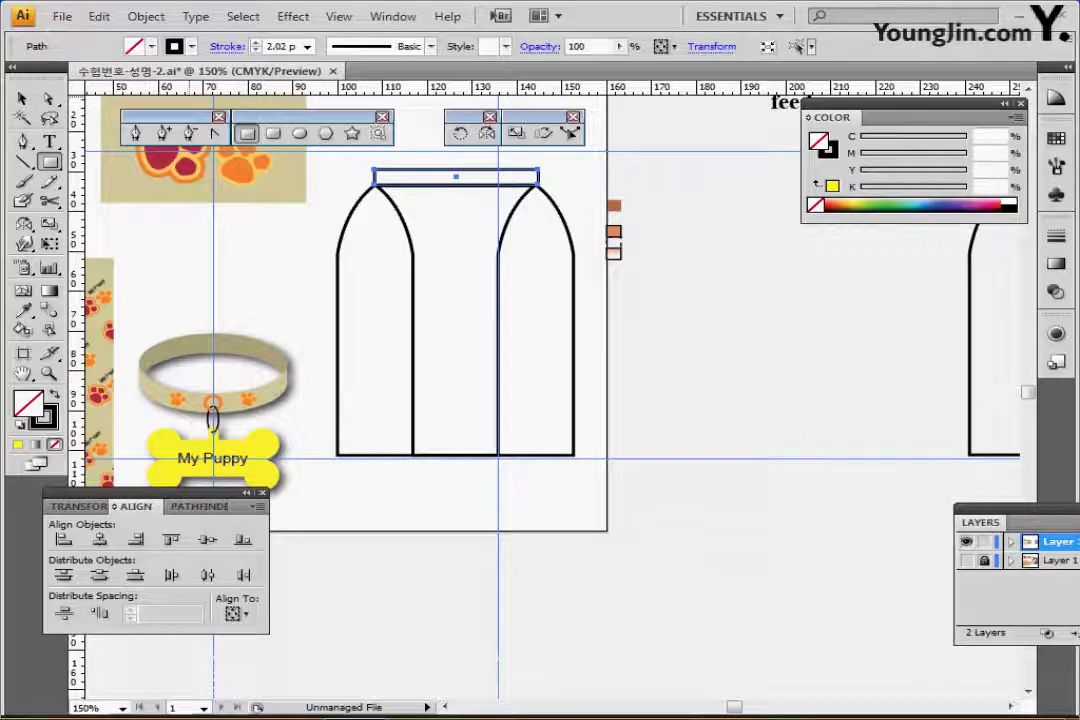
pyautogui.press('v')
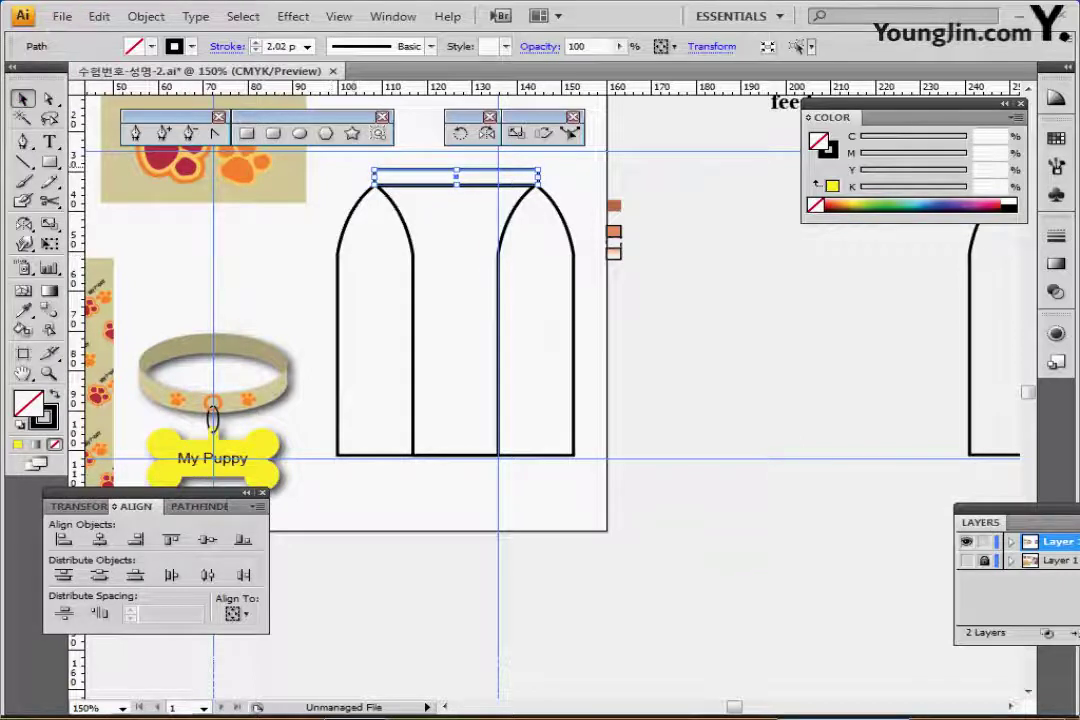
pyautogui.moveTo(357, 169); pyautogui.dragTo(535, 350)
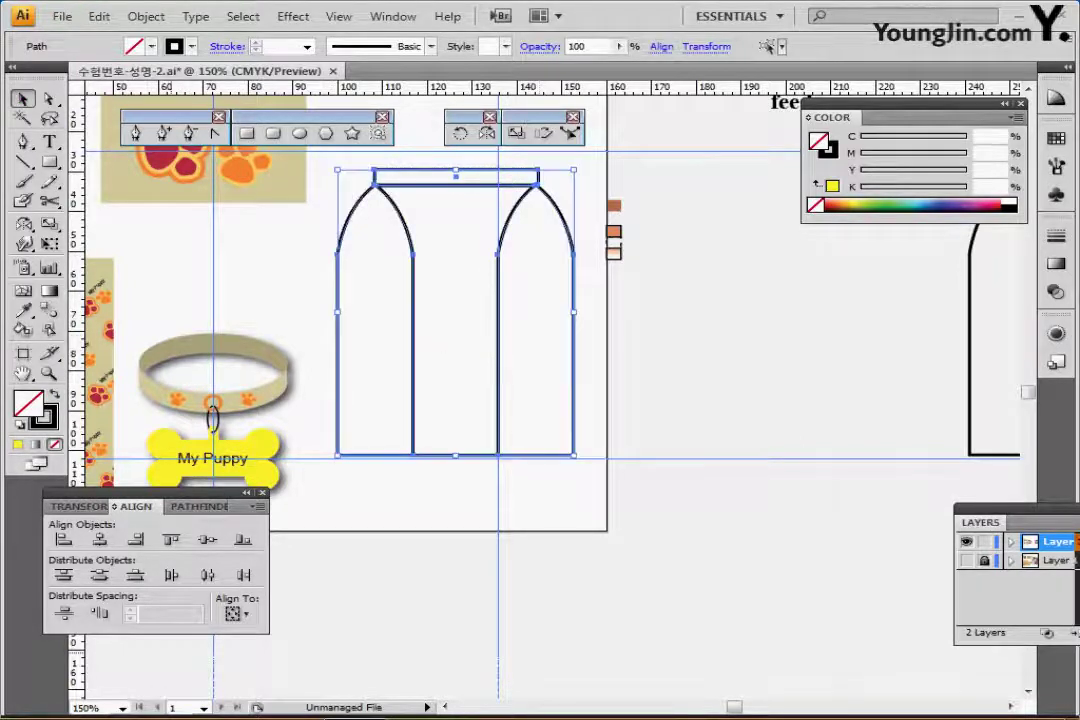
pyautogui.click(198, 507)
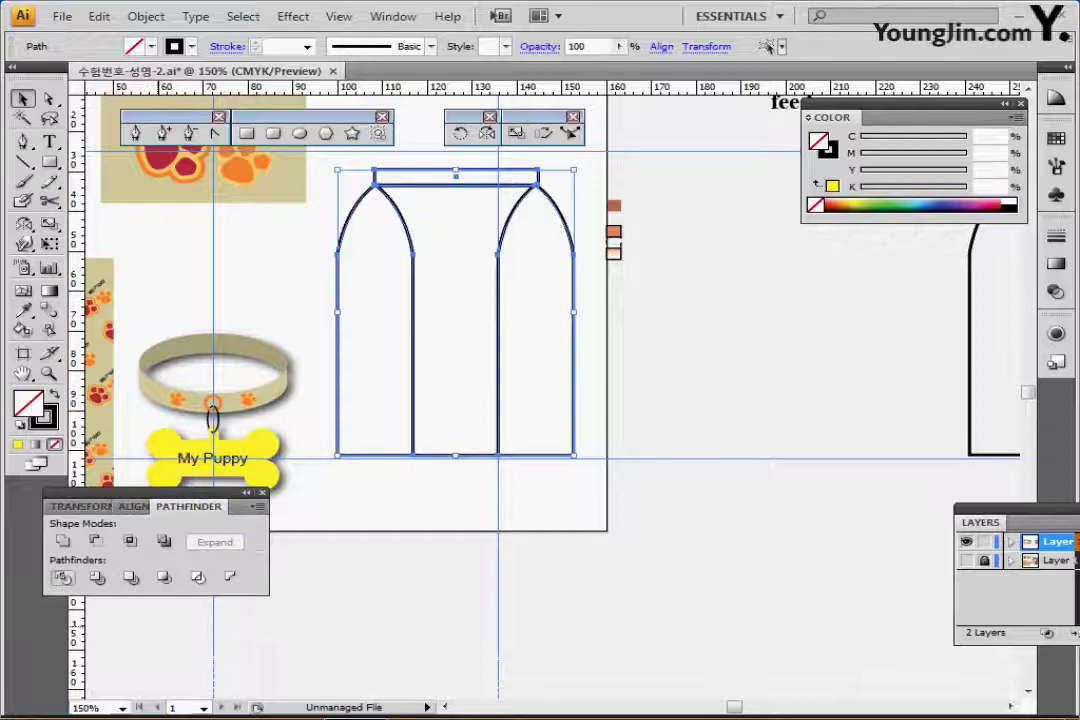
pyautogui.click(63, 578)
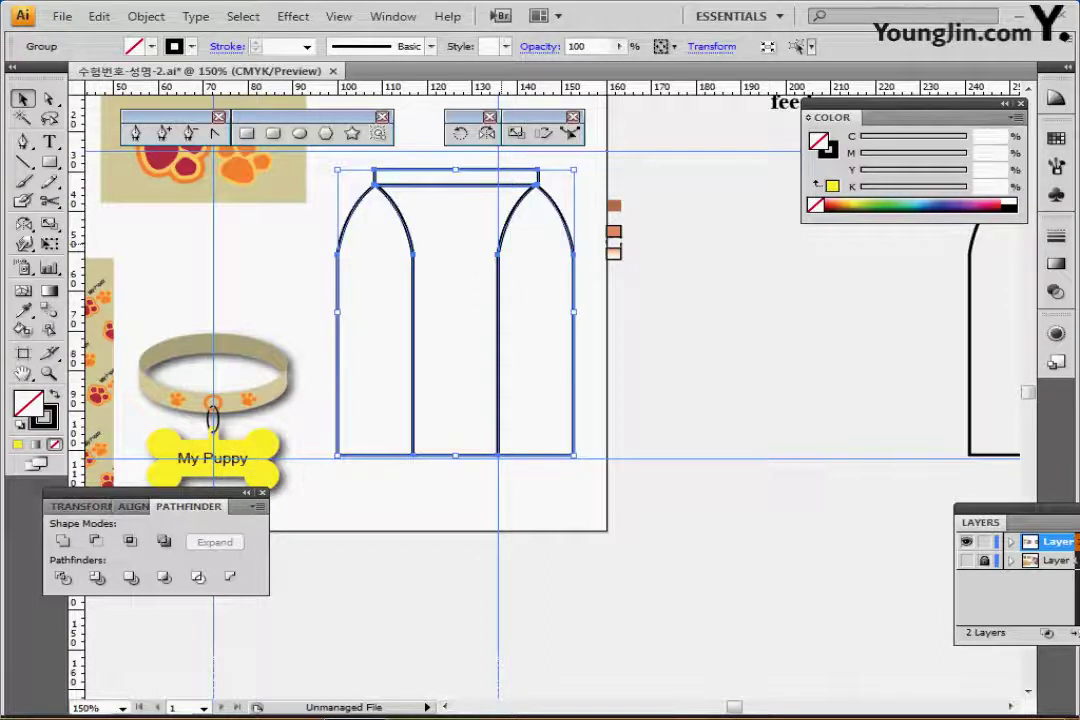
# - Inside the divided group, unite the left arched piece with the middle piece into one front panel, and leave the group
pyautogui.doubleClick(338, 305)
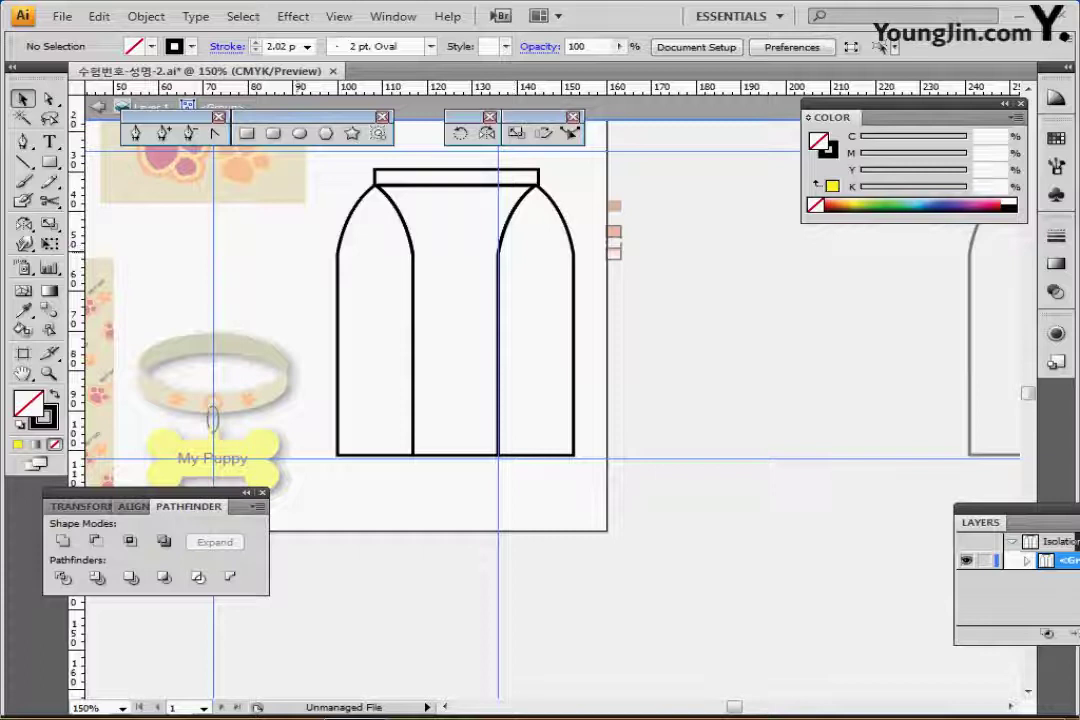
pyautogui.moveTo(297, 253); pyautogui.dragTo(452, 365)
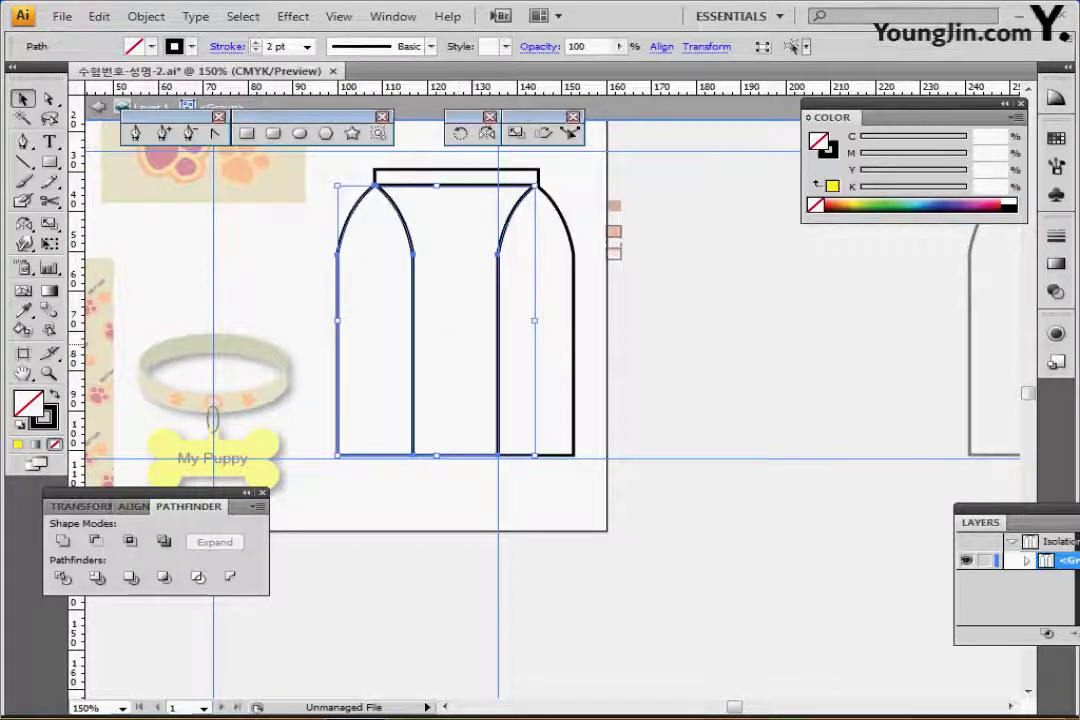
pyautogui.moveTo(301, 258); pyautogui.dragTo(428, 345)
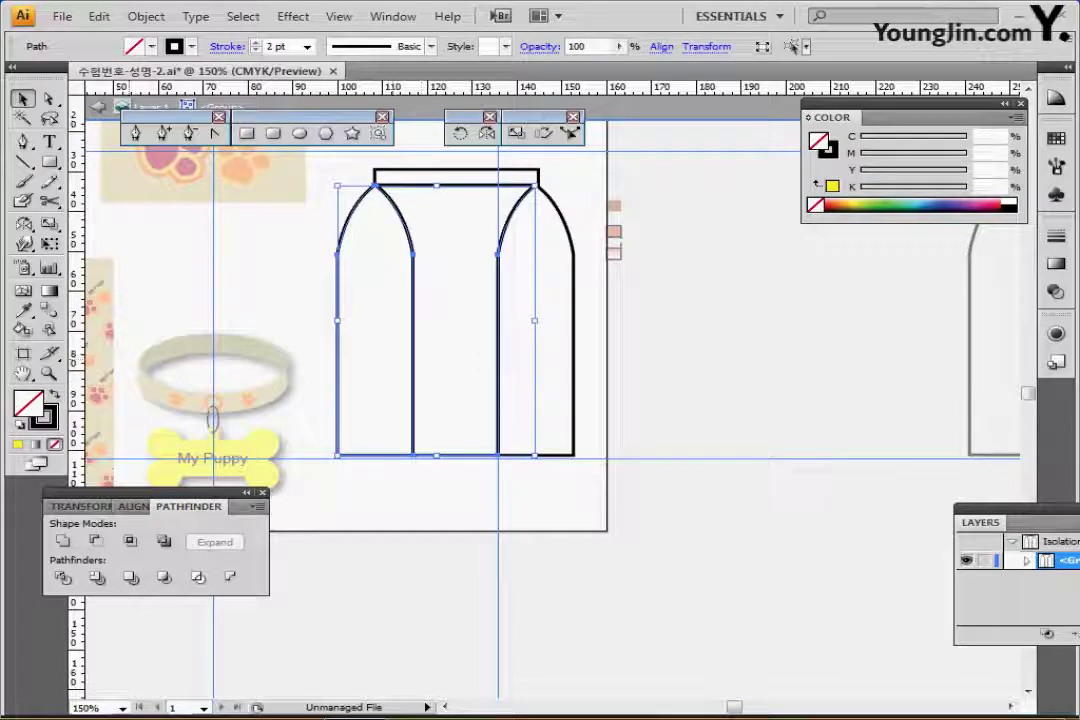
pyautogui.click(63, 541)
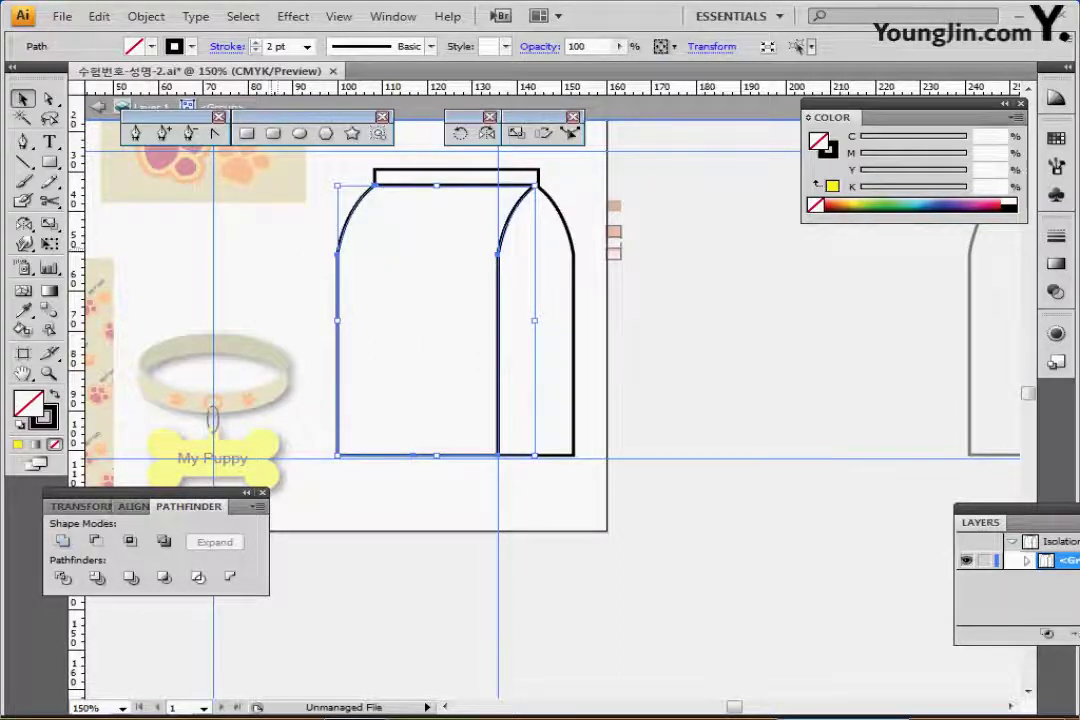
pyautogui.doubleClick(272, 250)
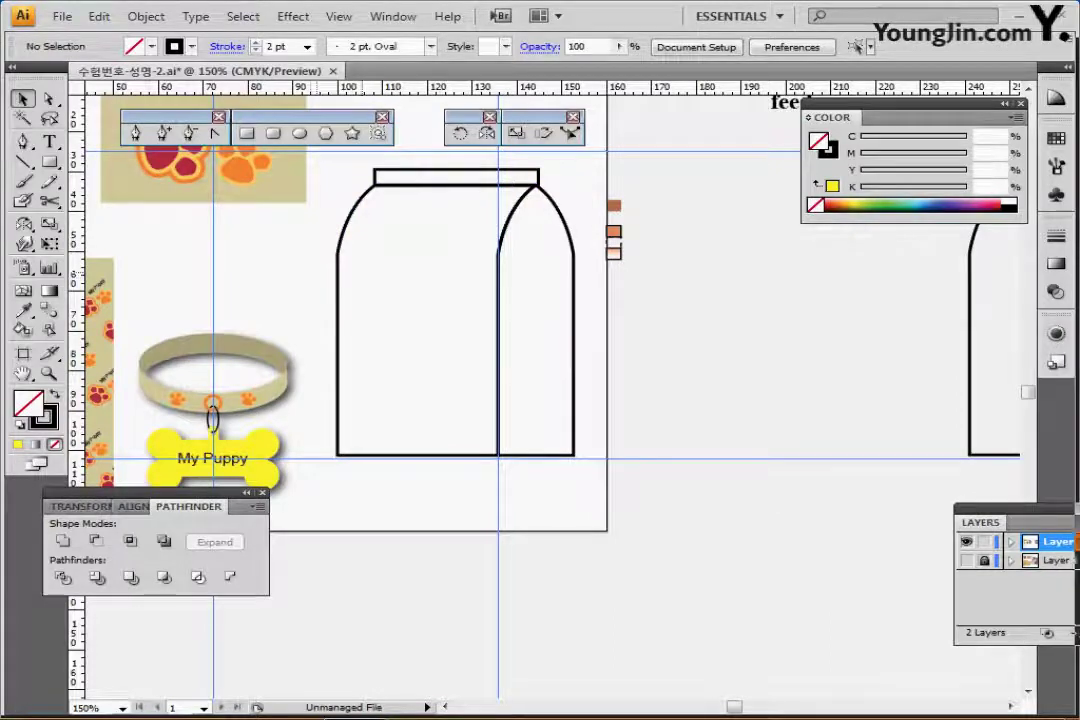
# - Select the whole bag group and shear it by 13° along the vertical axis
pyautogui.moveTo(341, 161); pyautogui.dragTo(547, 293)
pyautogui.moveTo(502, 325); pyautogui.dragTo(482, 360)
pyautogui.keyDown('ctrl'); pyautogui.click(508, 388); pyautogui.keyUp('ctrl')
pyautogui.moveTo(471, 439); pyautogui.dragTo(471, 448)
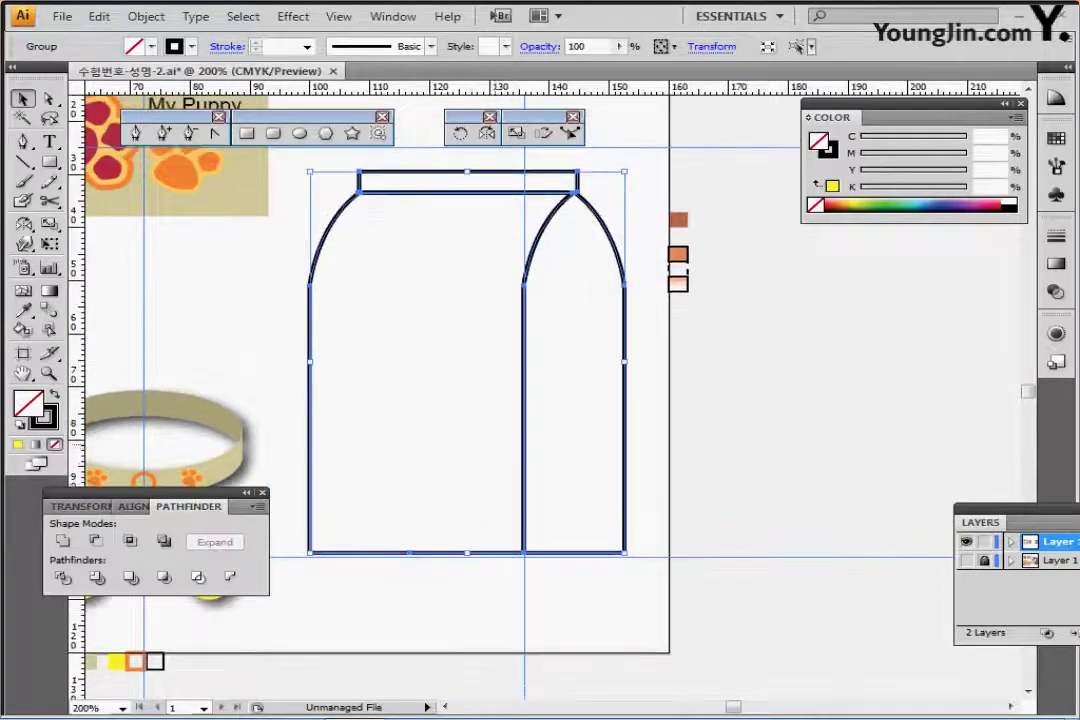
pyautogui.click(309, 152)
pyautogui.moveTo(309, 152); pyautogui.dragTo(540, 301)
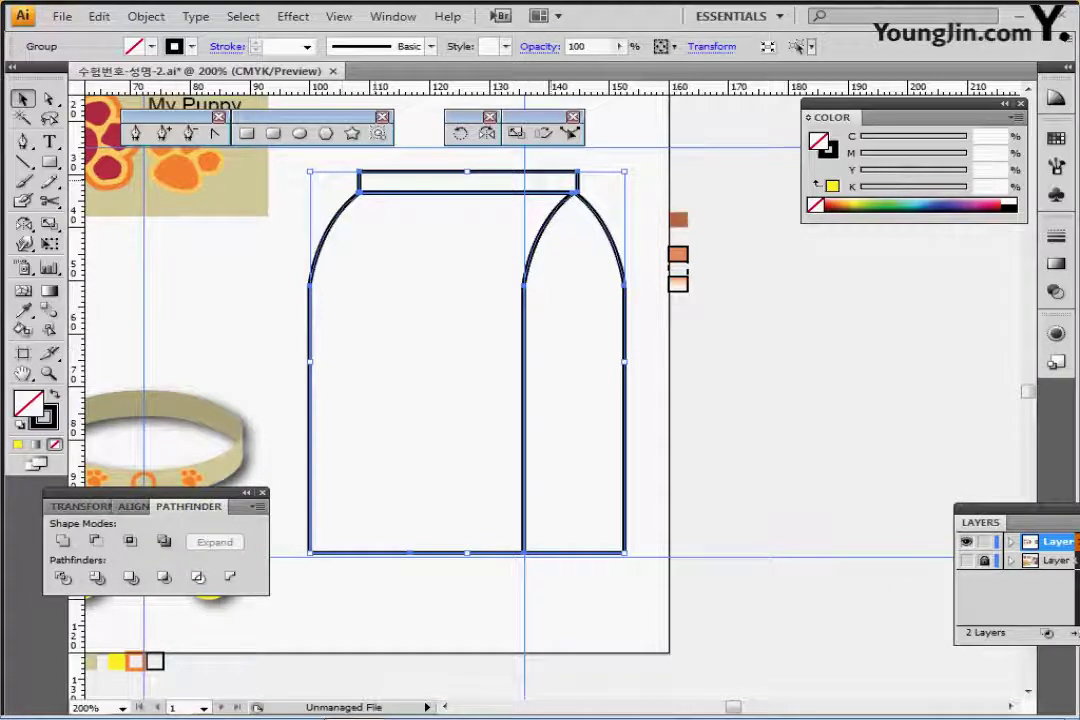
pyautogui.doubleClick(543, 133)
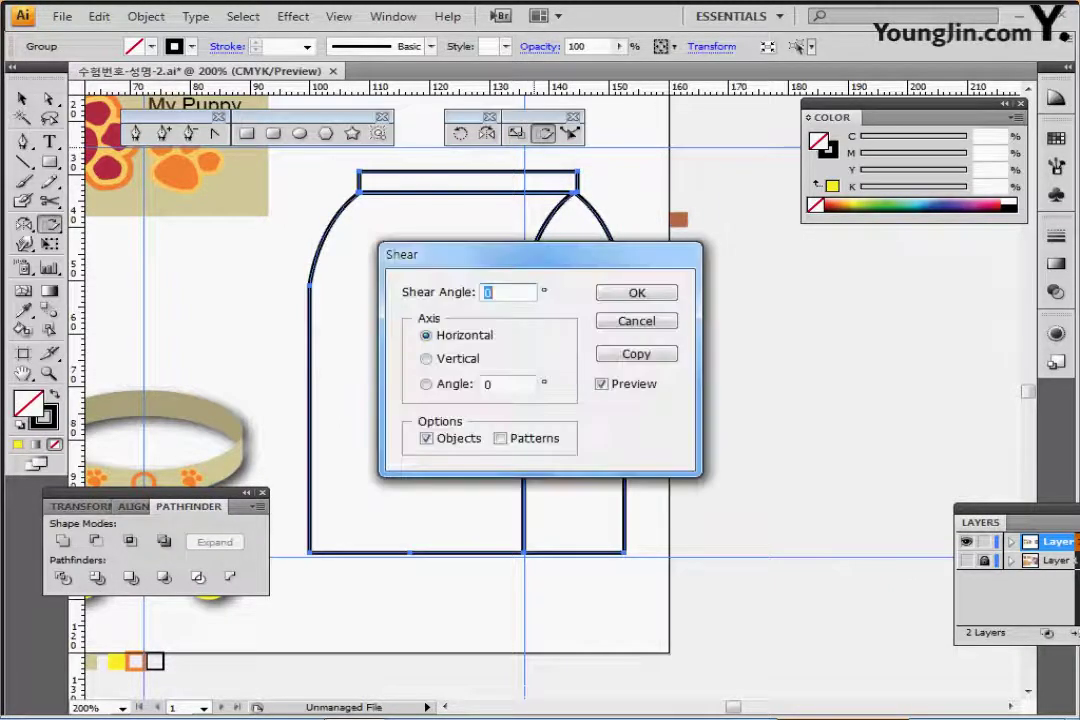
pyautogui.moveTo(540, 255); pyautogui.dragTo(772, 304)
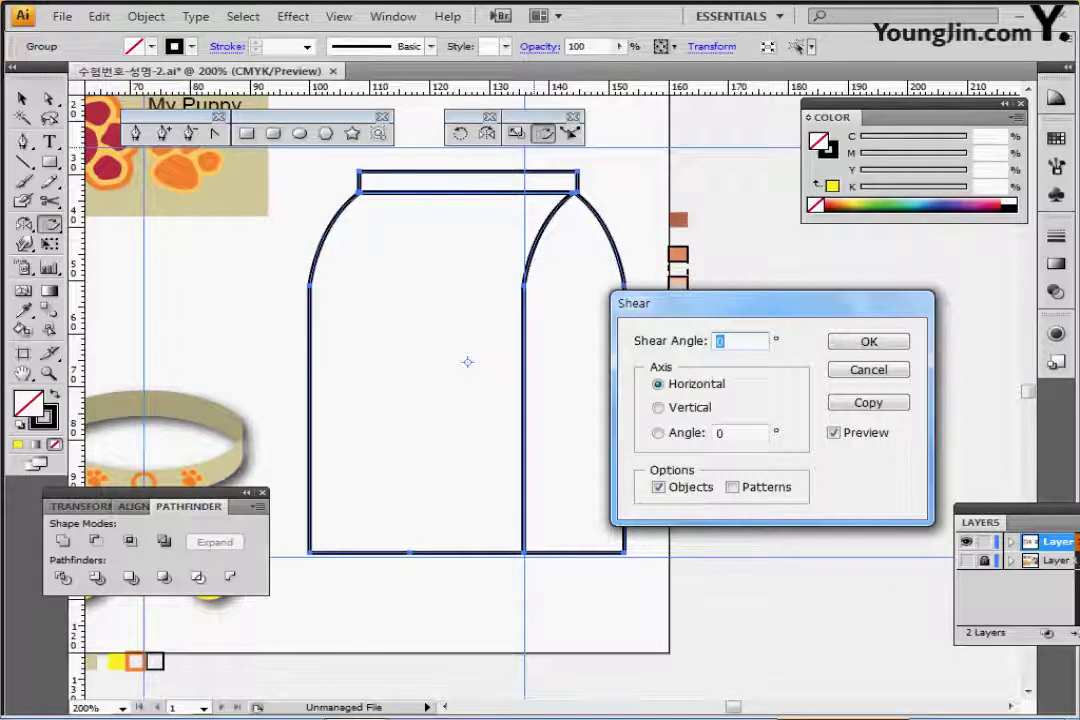
pyautogui.write('13')
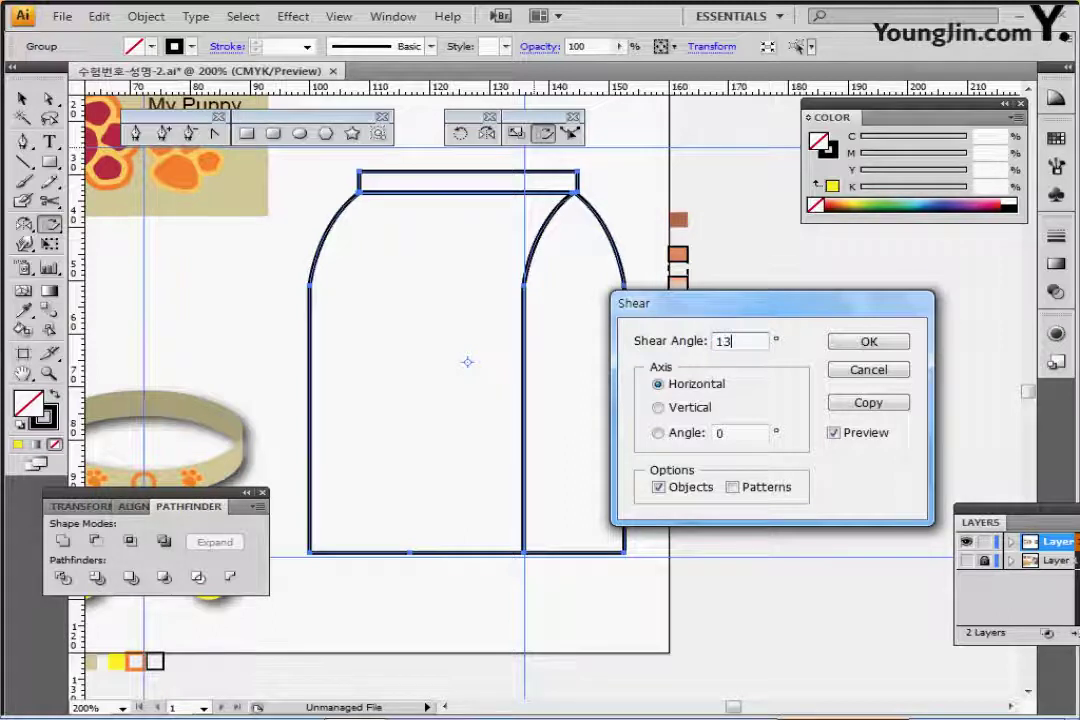
pyautogui.click(659, 408)
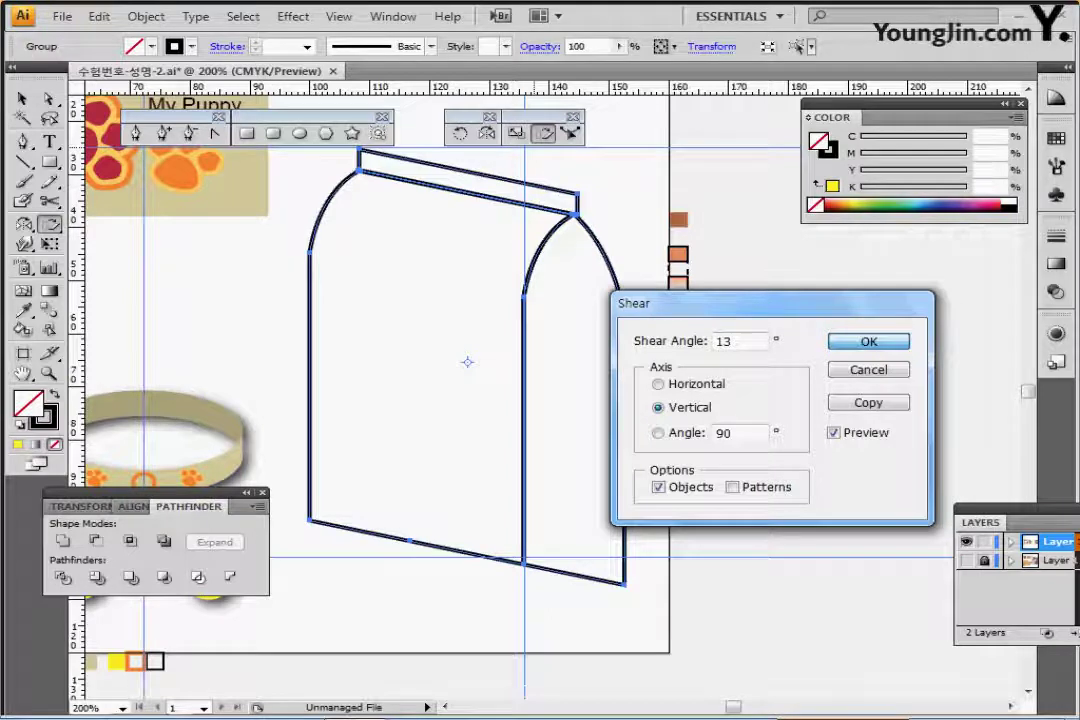
pyautogui.press('Return')
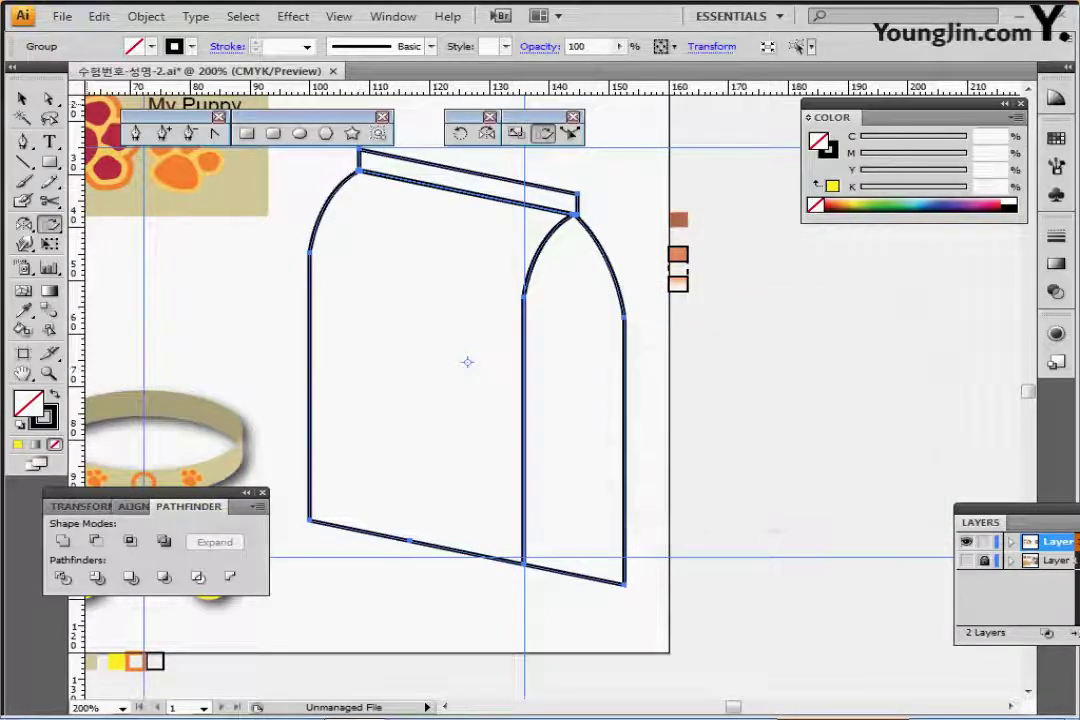
# - Raise the side panel's lower right corner point so its bottom edge slopes upward from the front corner
pyautogui.click(49, 98)
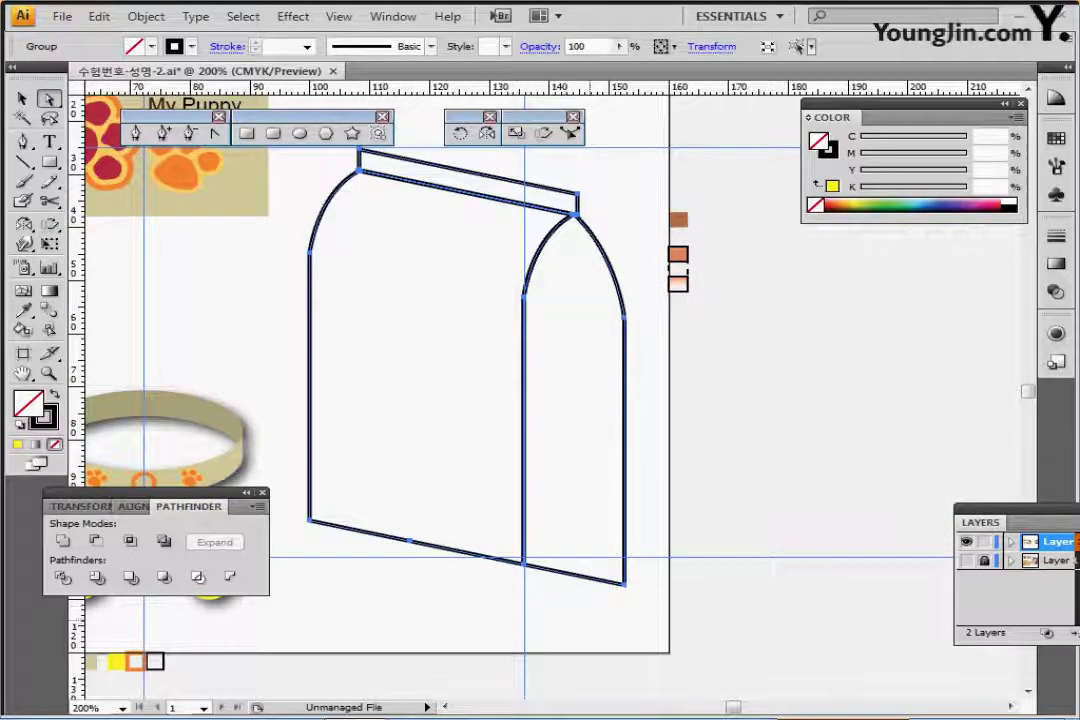
pyautogui.moveTo(584, 628); pyautogui.dragTo(687, 505)
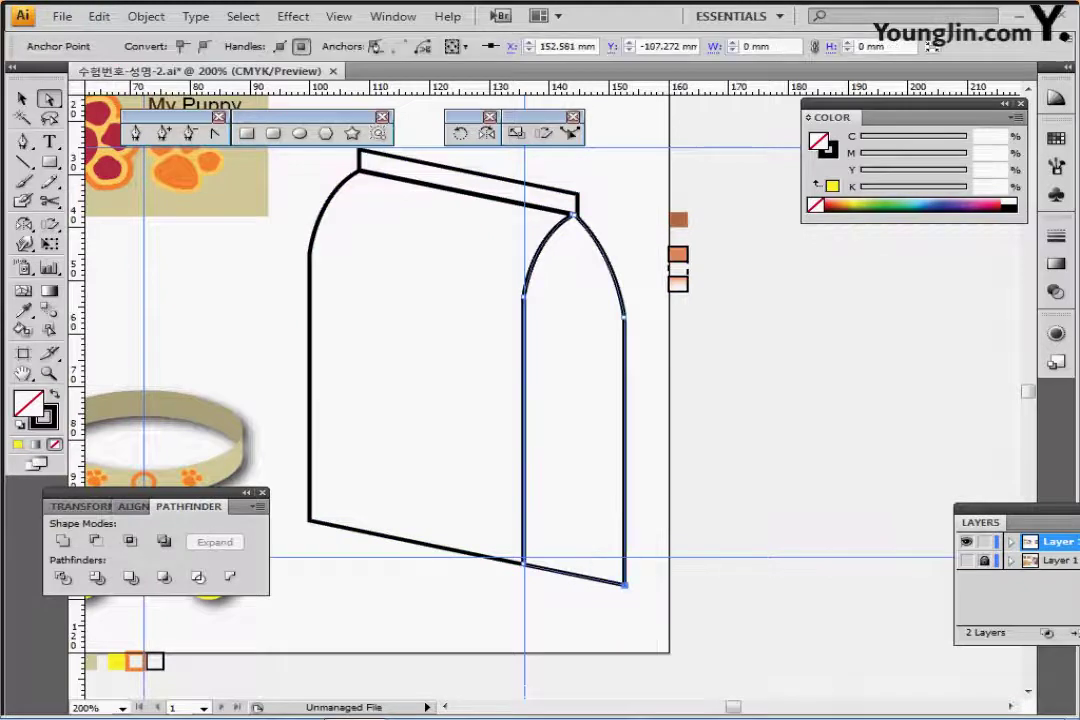
pyautogui.moveTo(624, 585); pyautogui.dragTo(624, 527)
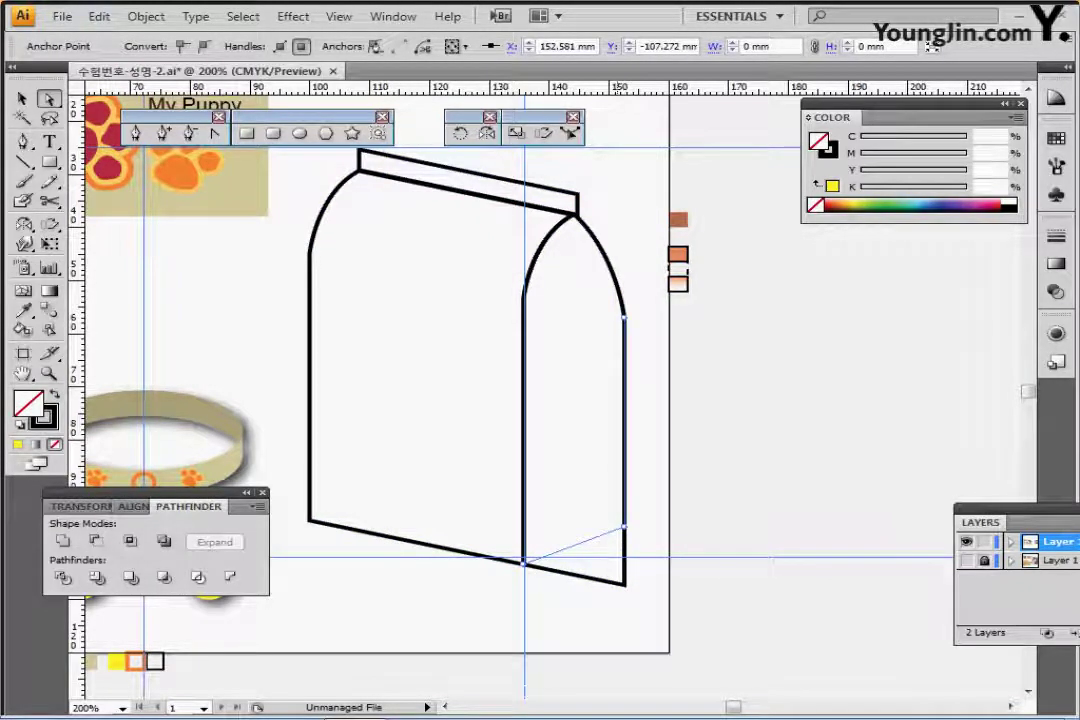
pyautogui.moveTo(623, 529); pyautogui.dragTo(623, 527)
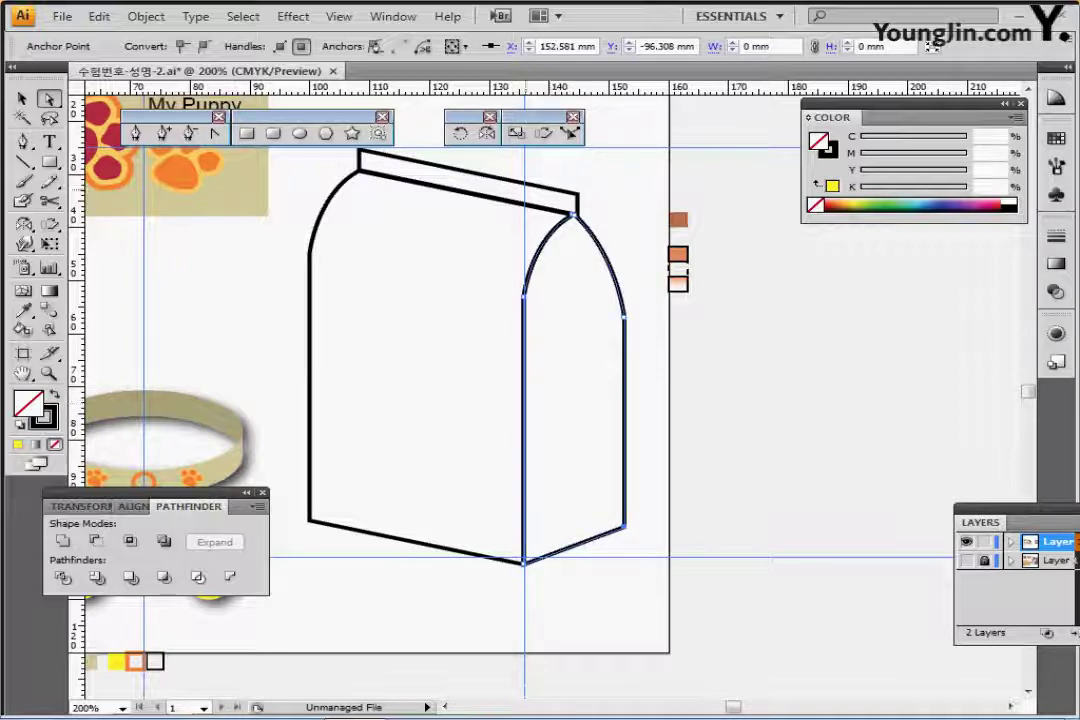
# - Move the right end of the top strip and the side panel's peak up and slightly left, and select the side panel's right shoulder point
pyautogui.moveTo(531, 158); pyautogui.dragTo(570, 189)
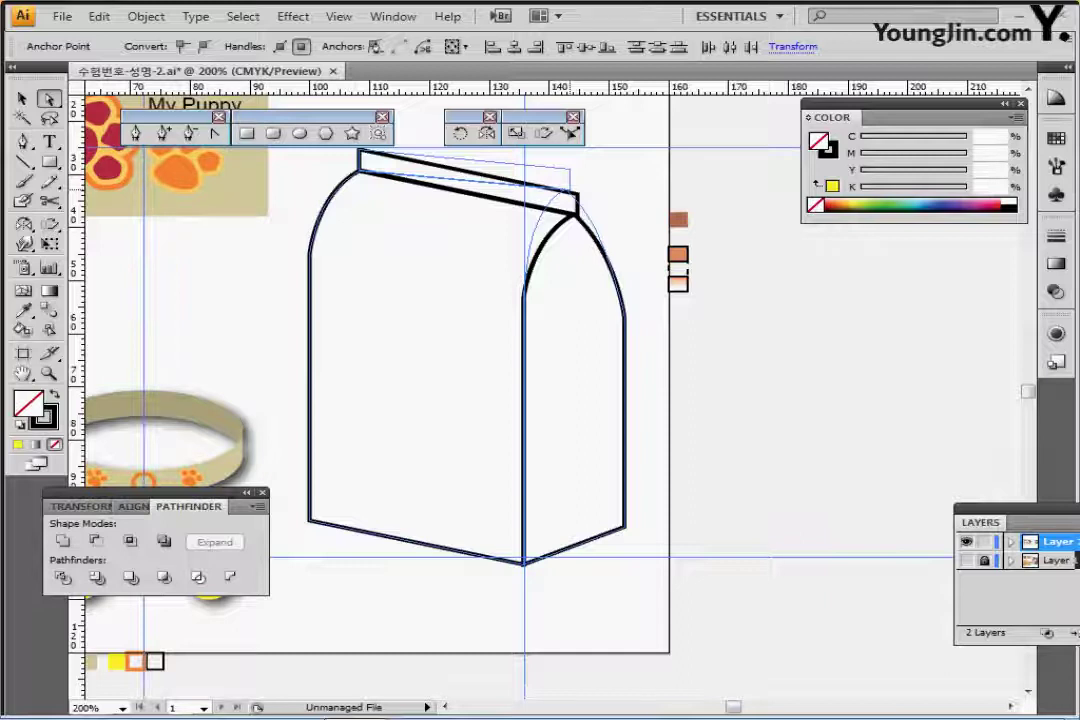
pyautogui.moveTo(570, 190); pyautogui.dragTo(570, 187)
pyautogui.click(624, 317)
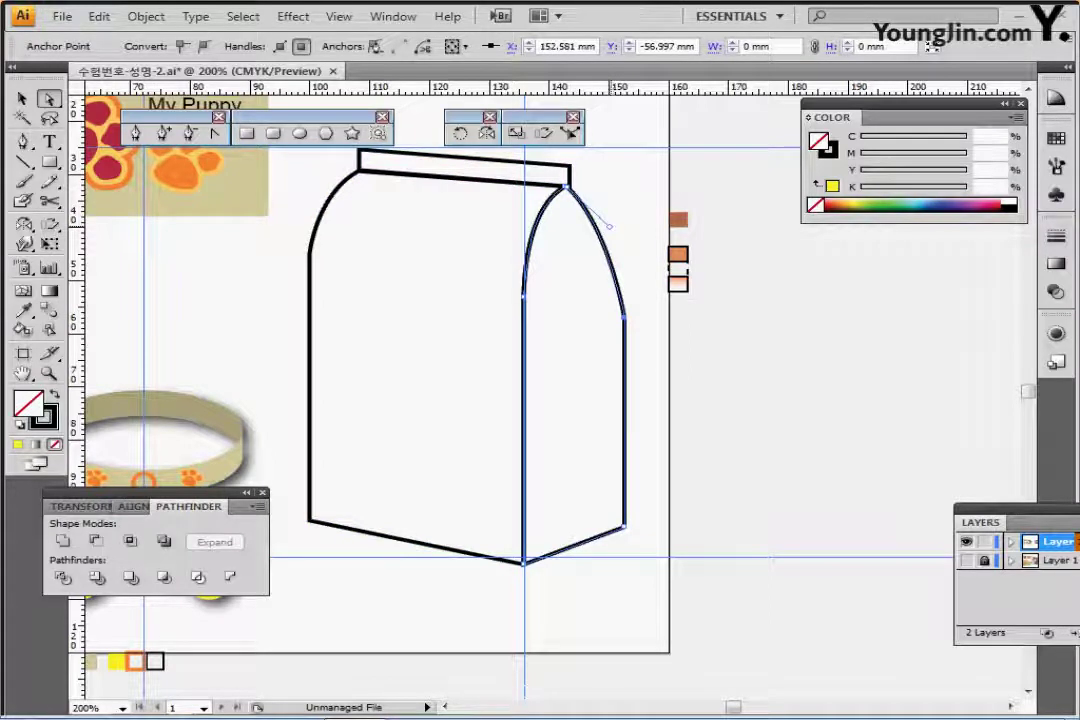
# - Round the side panel's right arch by reshaping the curve at its peak and raising the right shoulder point, and clear the selection
pyautogui.moveTo(610, 227); pyautogui.dragTo(615, 205)
pyautogui.moveTo(617, 295)
pyautogui.mouseDown()
pyautogui.moveTo(638, 331)
pyautogui.moveTo(624, 297)
pyautogui.mouseUp()
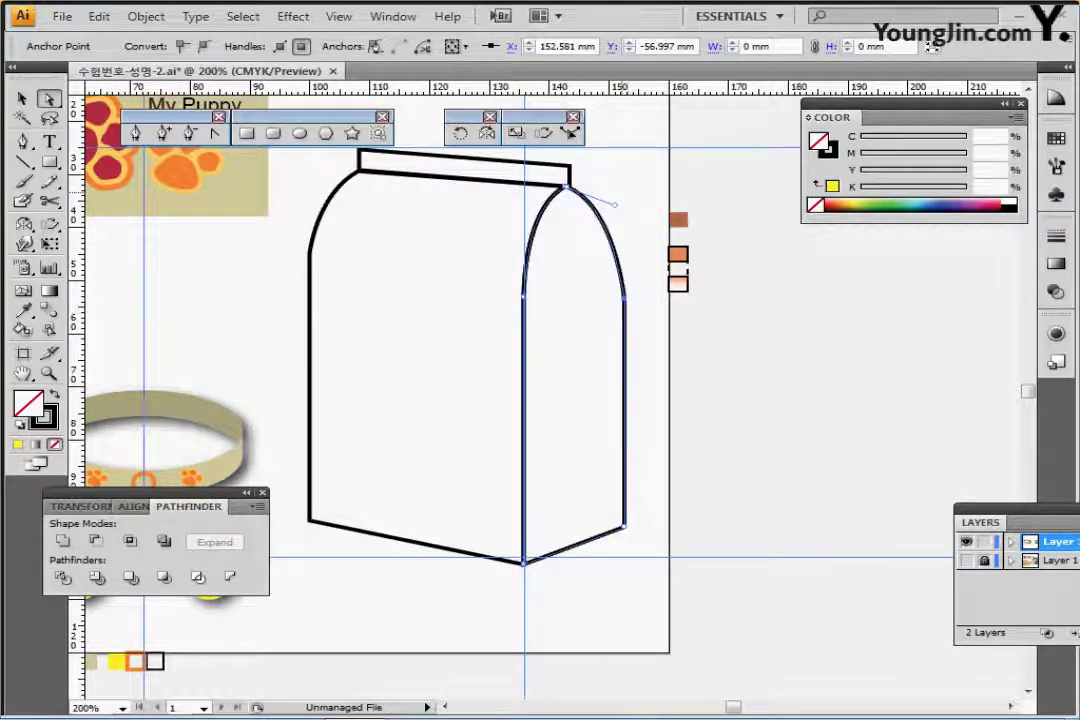
pyautogui.hotkey('ctrl', 'shift', 'a')
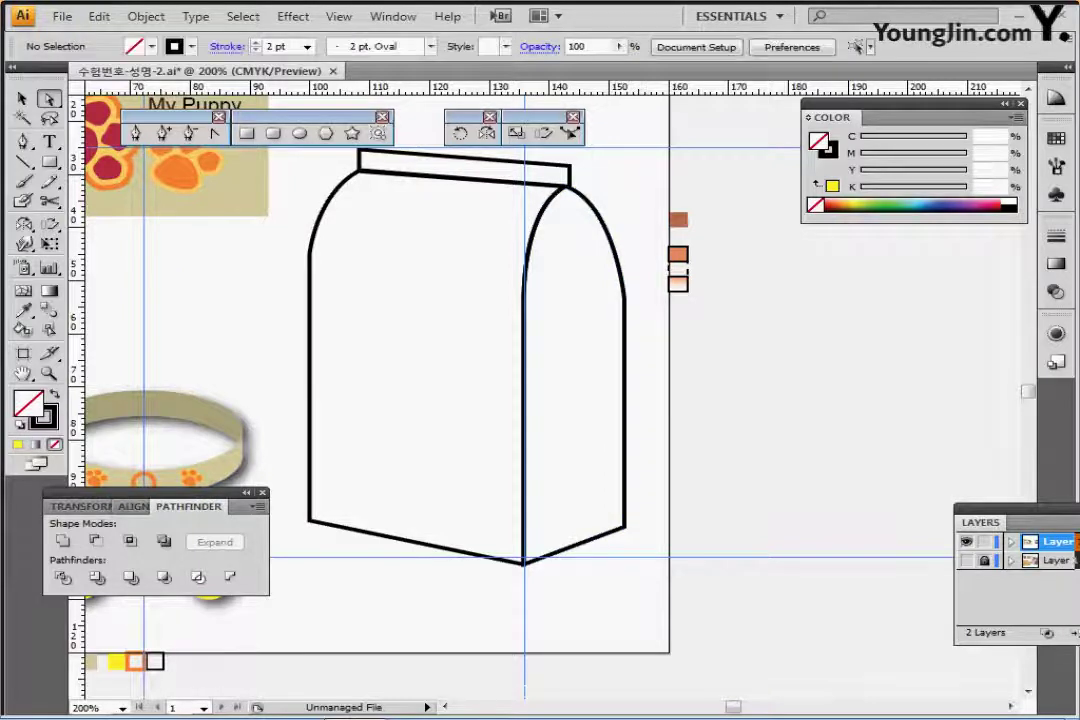
# - Move the whole bag group slightly up to the upper horizontal guide, save the document, and clear the selection
pyautogui.click(22, 98)
pyautogui.moveTo(323, 157); pyautogui.dragTo(619, 419)
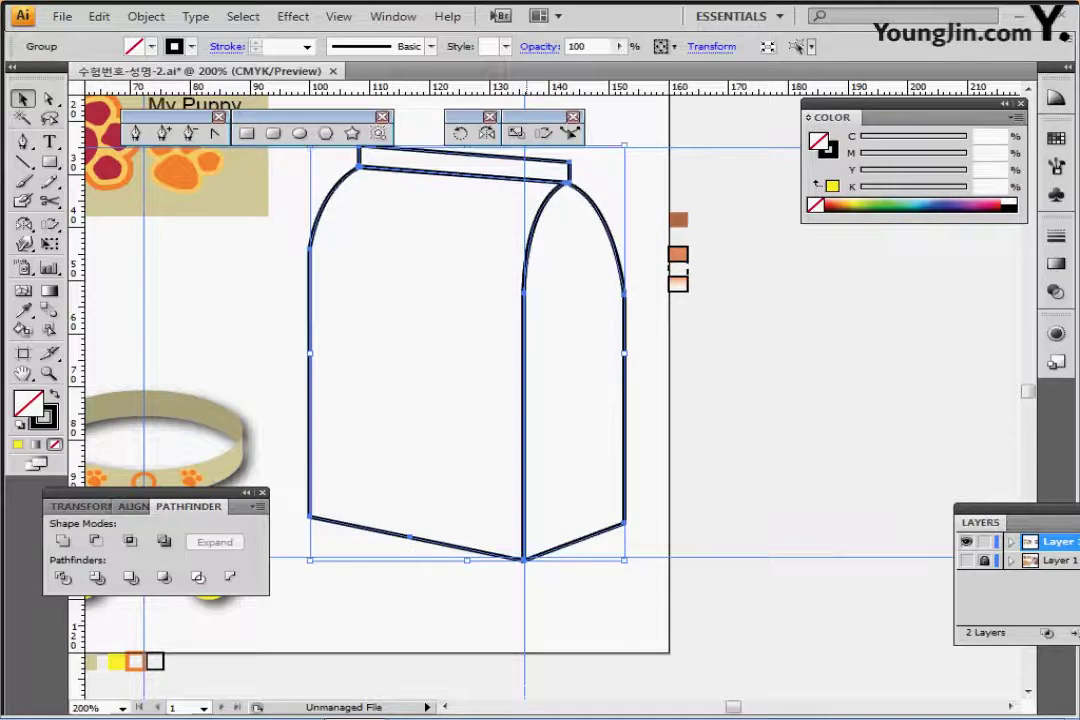
pyautogui.scroll(2, 470, 380)
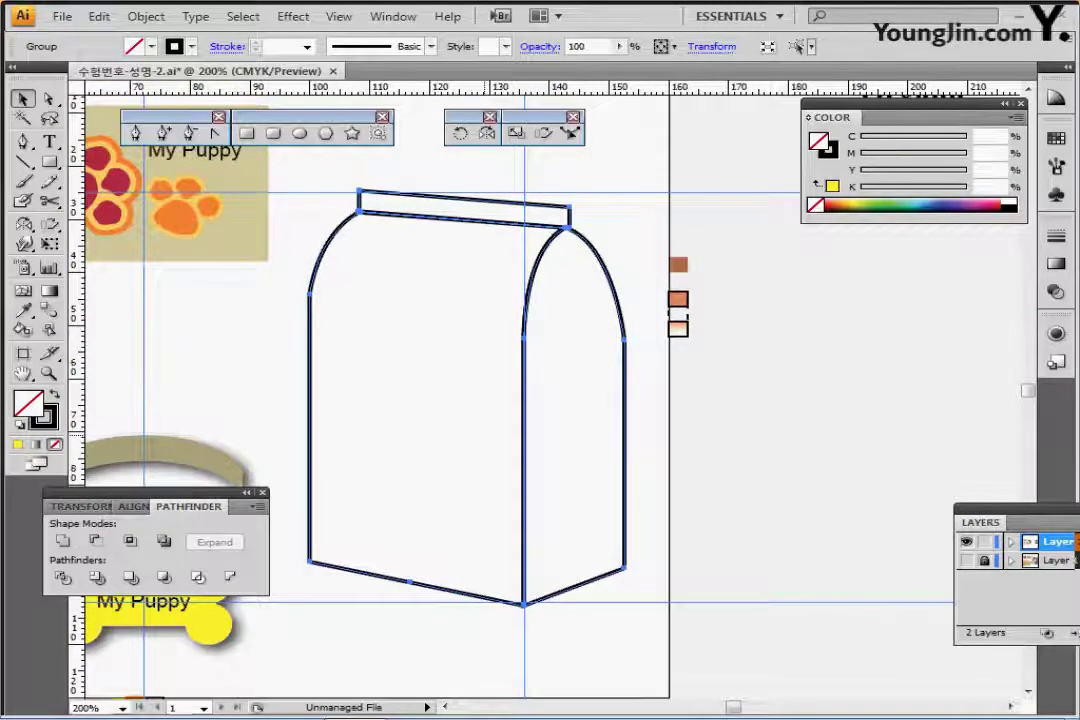
pyautogui.hotkey('ctrl', 's')
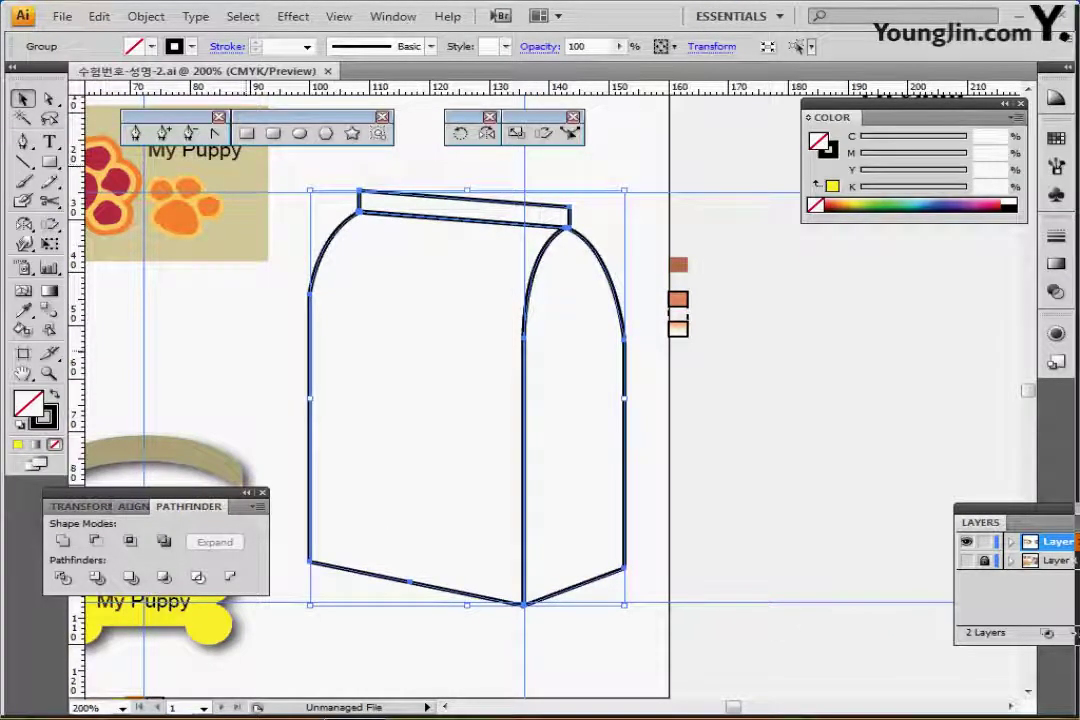
pyautogui.hotkey('ctrl', 'shift', 'a')
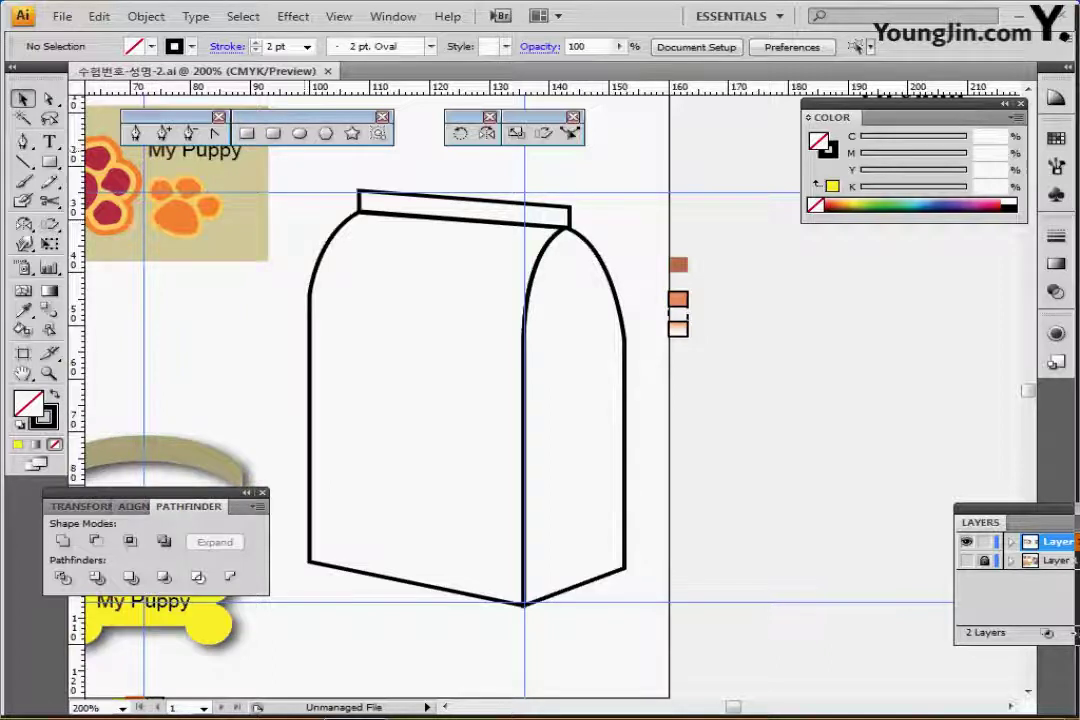
# - Draw a tall rectangle over the bag's front corner with its right edge through the side panel's peak, and ungroup the bag
pyautogui.click(247, 133)
pyautogui.moveTo(568, 163); pyautogui.dragTo(479, 640)
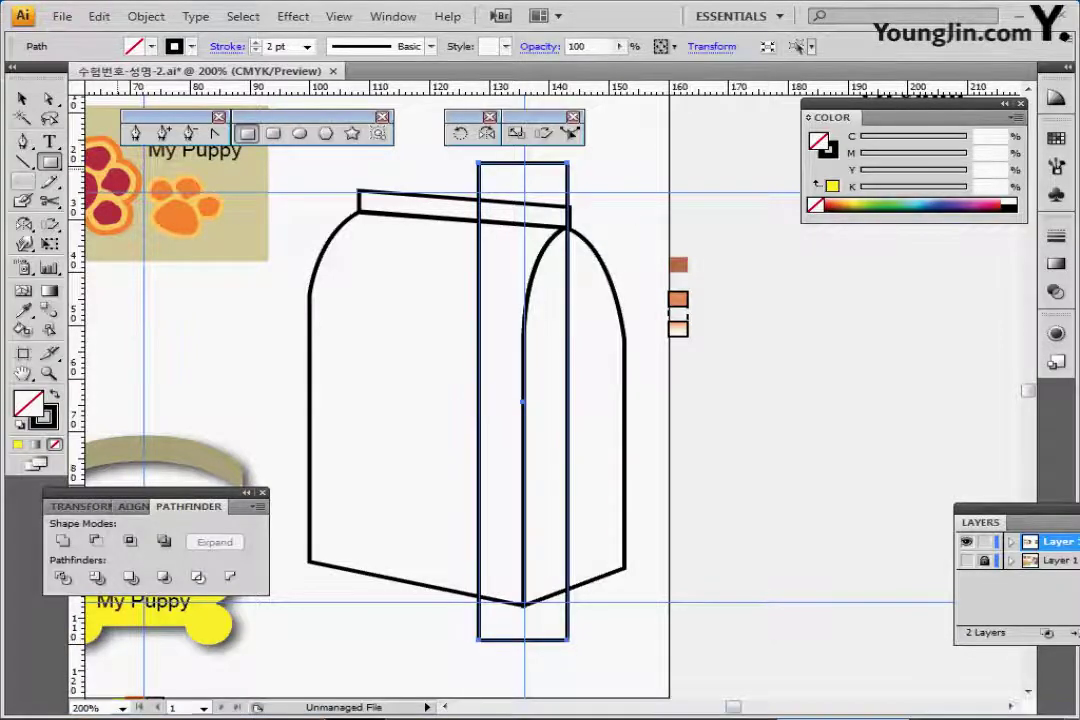
pyautogui.click(22, 98)
pyautogui.click(384, 213)
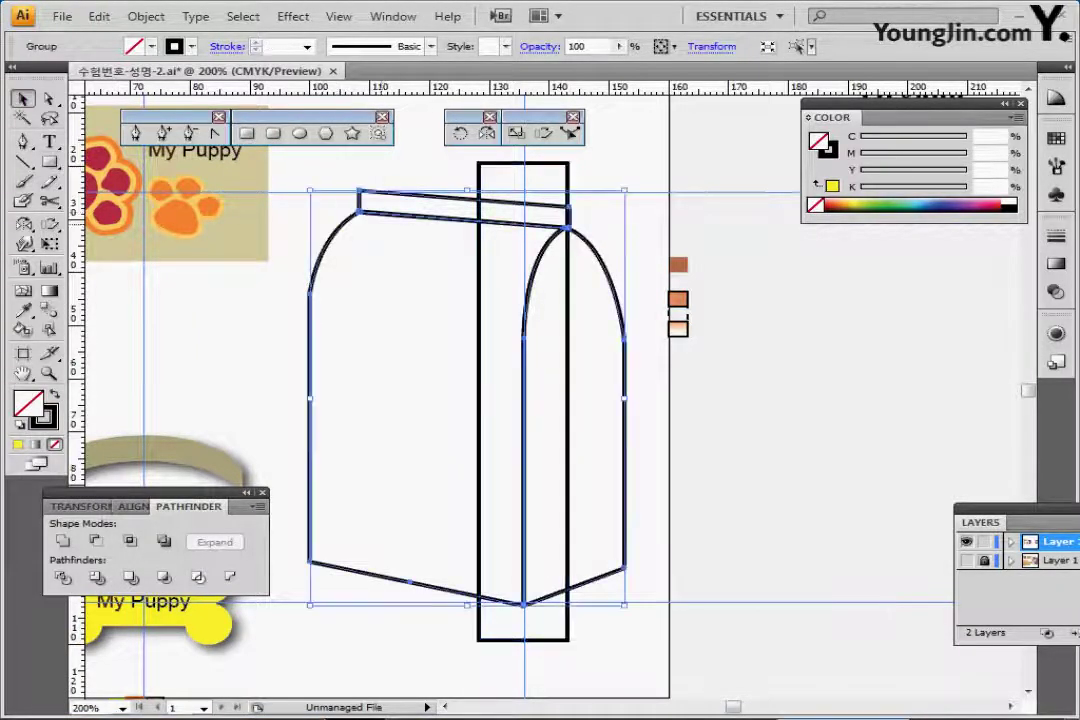
pyautogui.rightClick(380, 216)
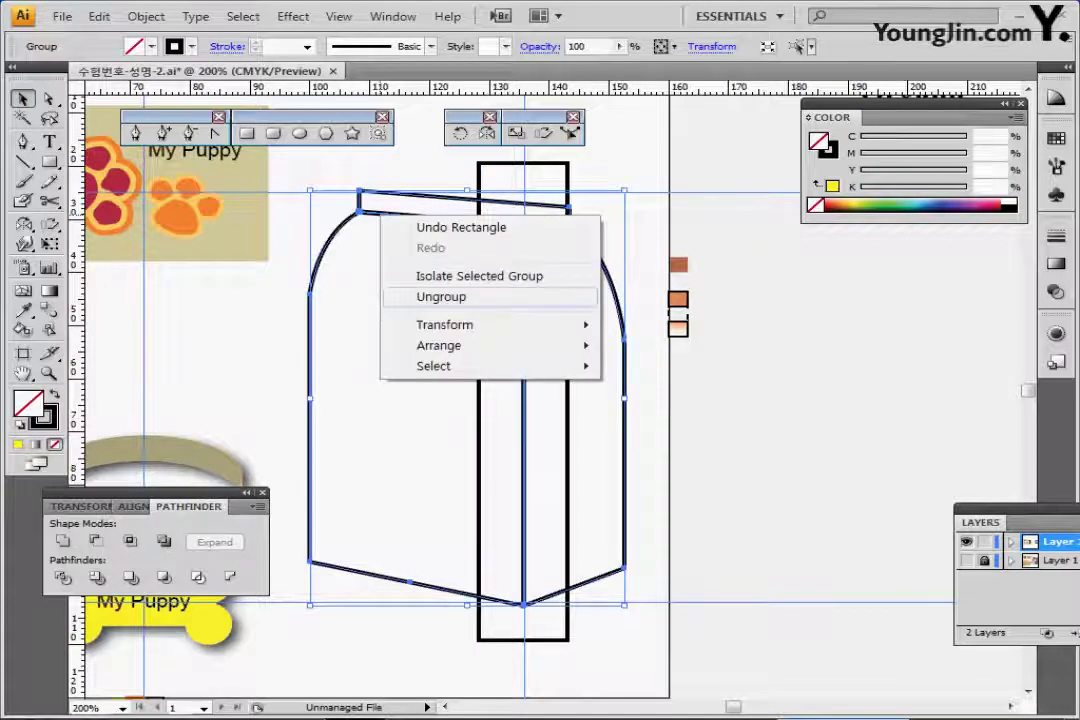
pyautogui.click(441, 297)
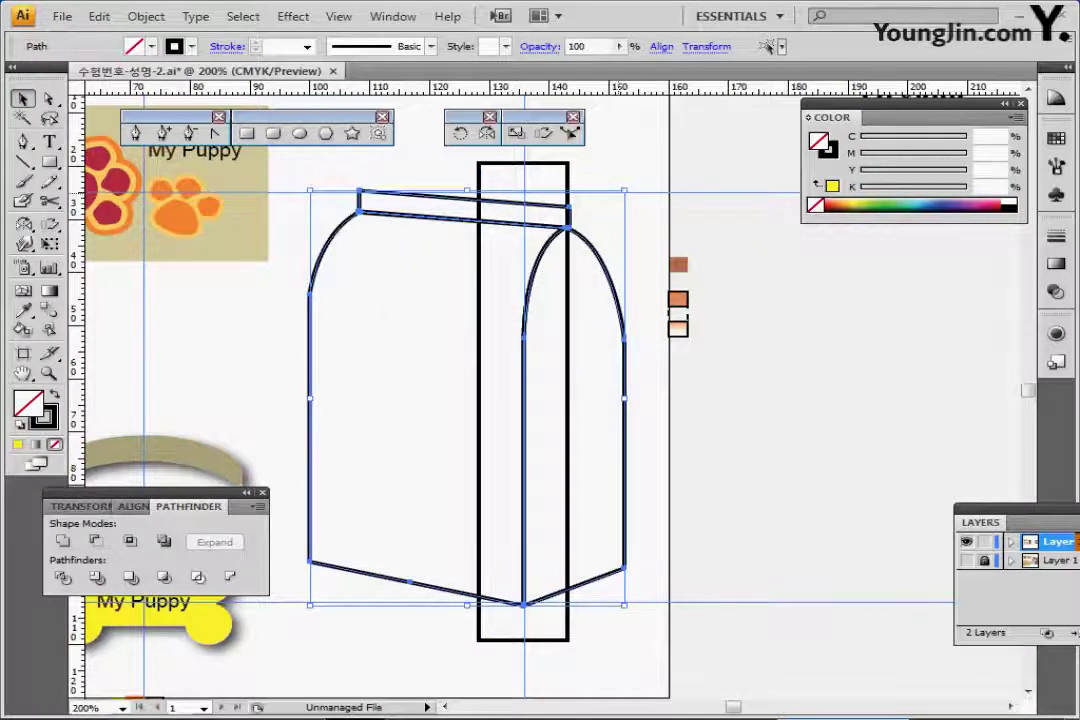
pyautogui.hotkey('ctrl', 'shift', 'a')
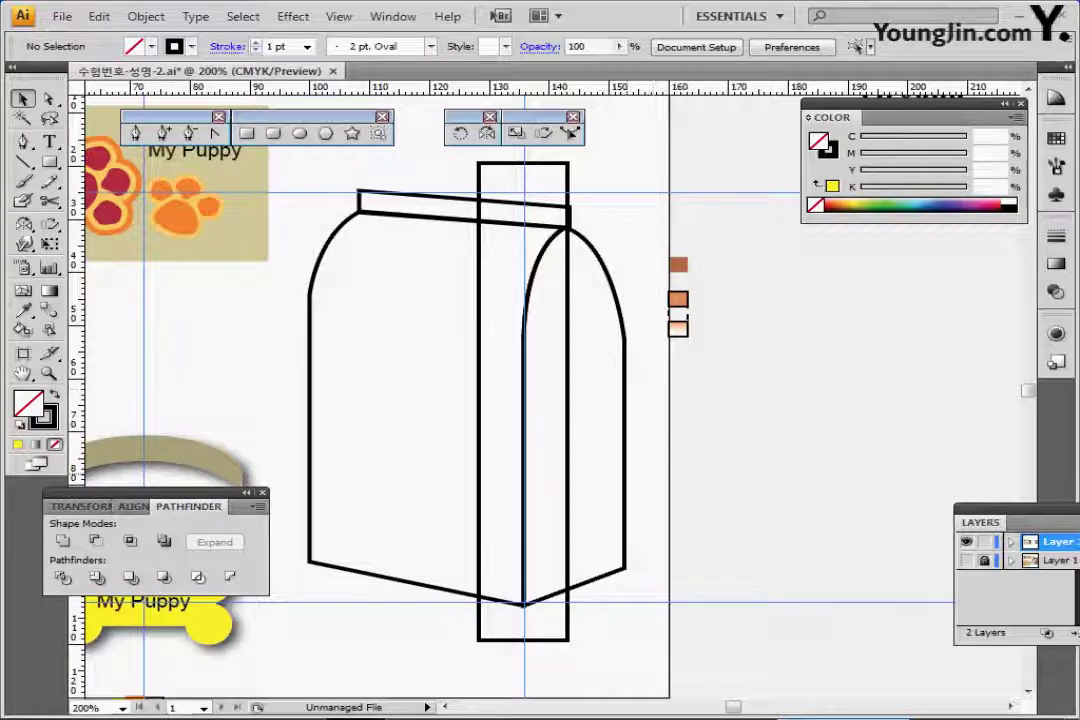
# - Fill the tall rectangle with yellow and clear the selection
pyautogui.click(567, 467)
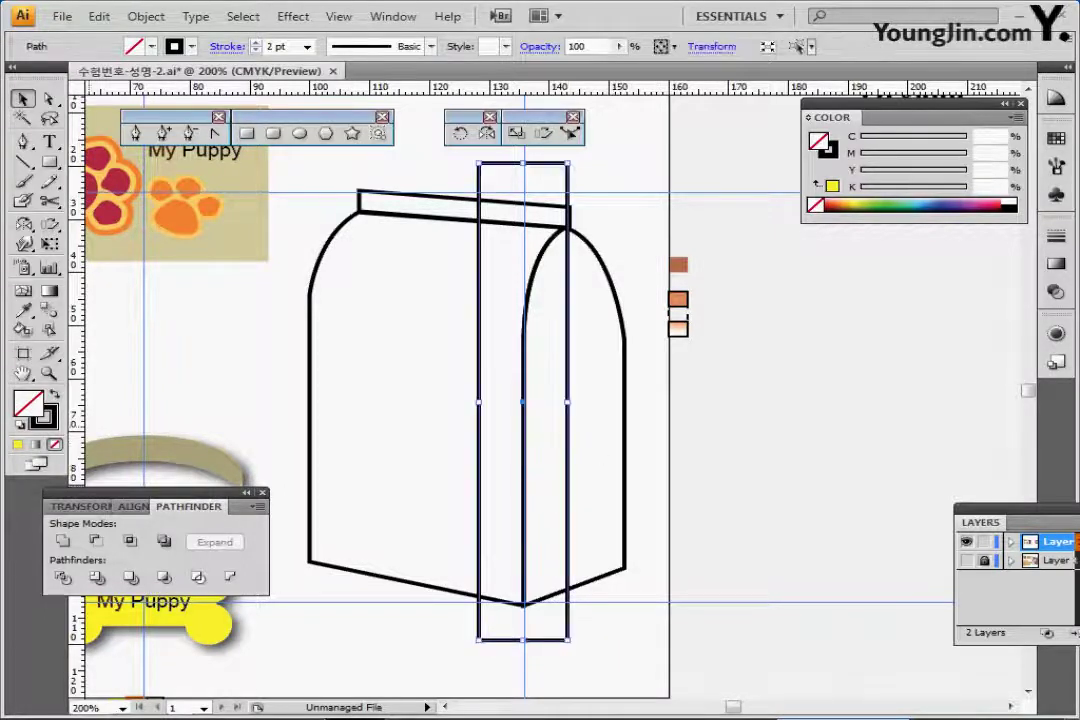
pyautogui.press(',')
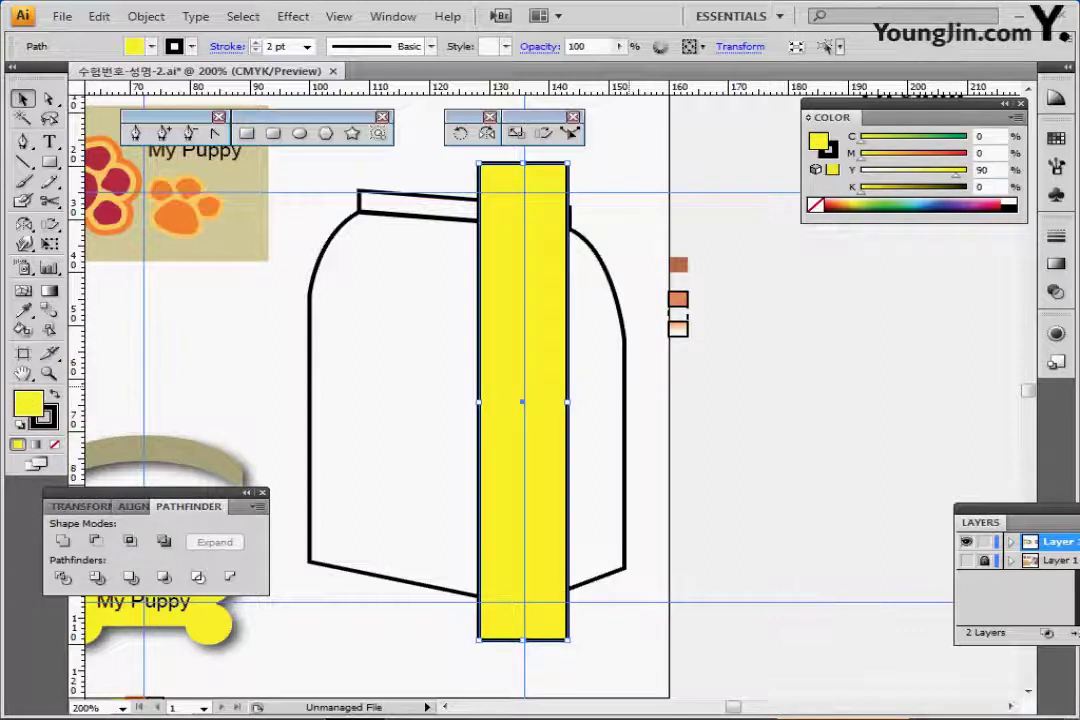
pyautogui.keyDown('shift'); pyautogui.click(624, 440); pyautogui.keyUp('shift')
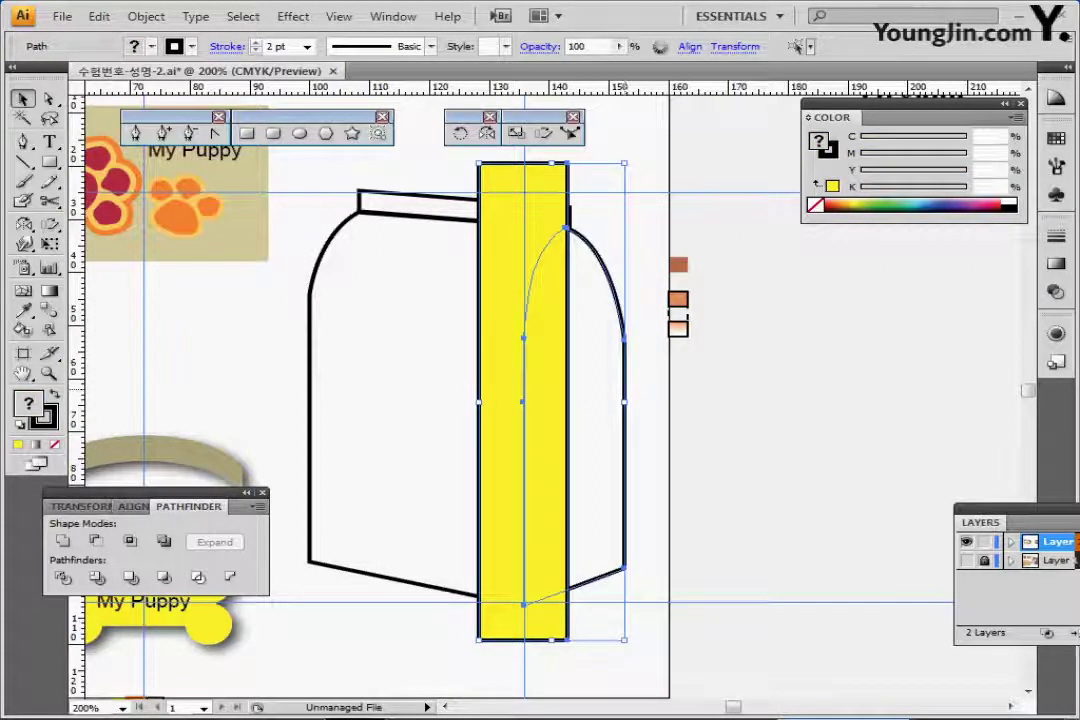
pyautogui.hotkey('ctrl', 'shift', 'a')
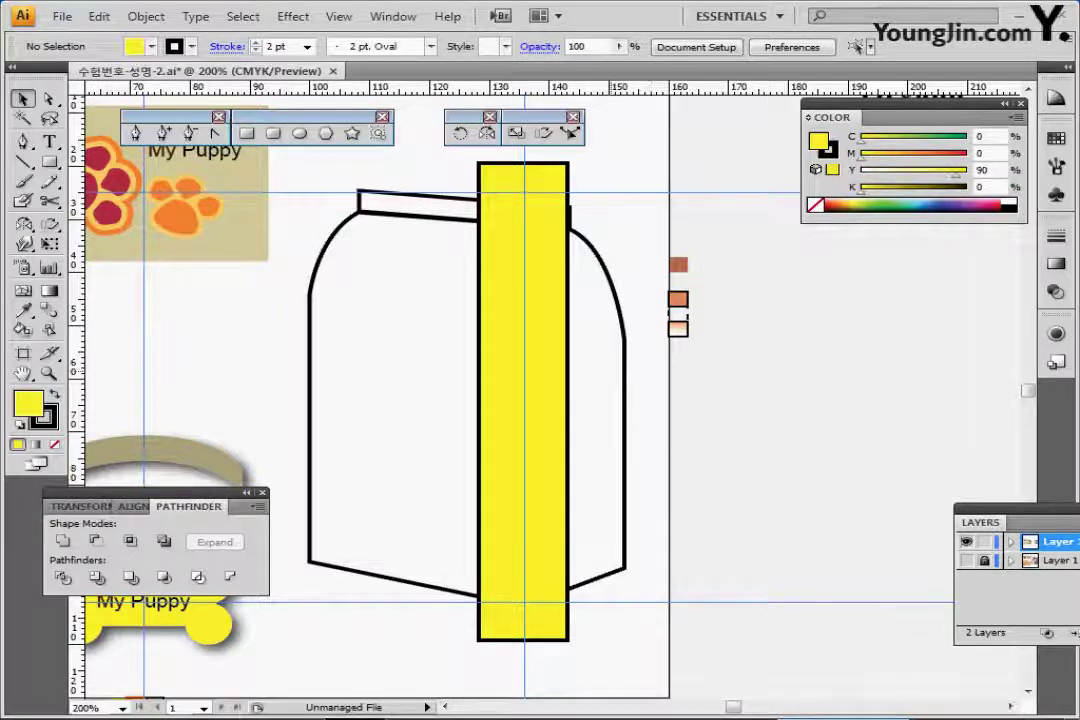
# - Intersect the yellow rectangle with an in-place copy of the side panel, and give the piece the brown sample colour C0 M50 Y60 K30
pyautogui.click(625, 420)
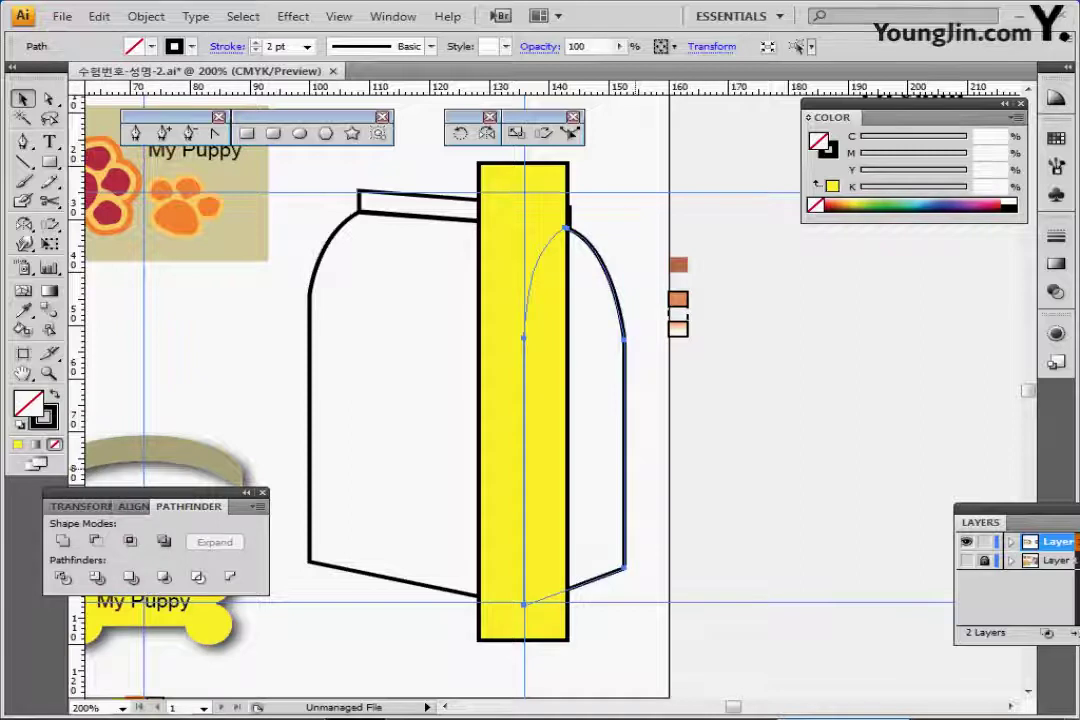
pyautogui.hotkey('ctrl', 'shift', 'b')
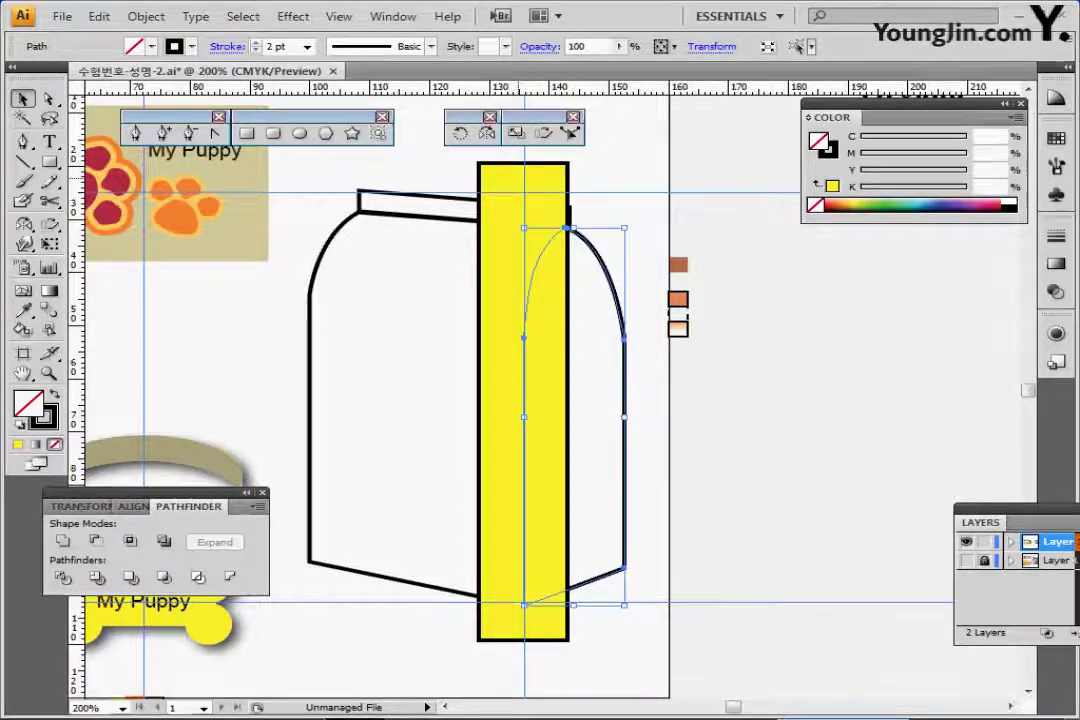
pyautogui.keyDown('shift'); pyautogui.click(503, 400); pyautogui.keyUp('shift')
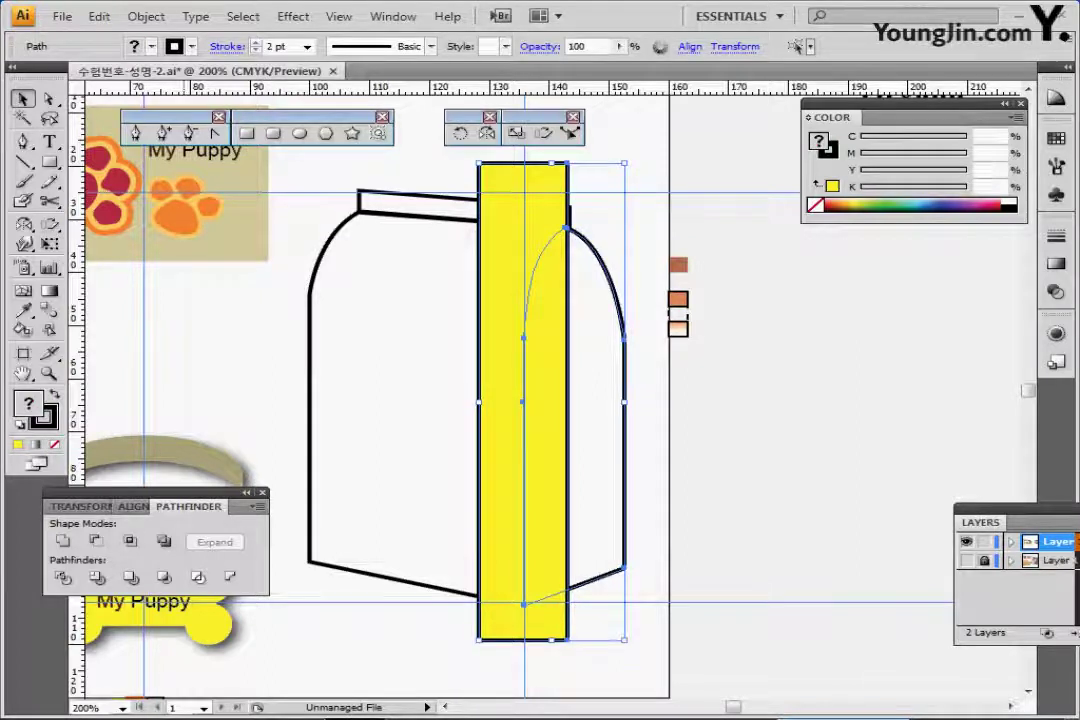
pyautogui.click(129, 540)
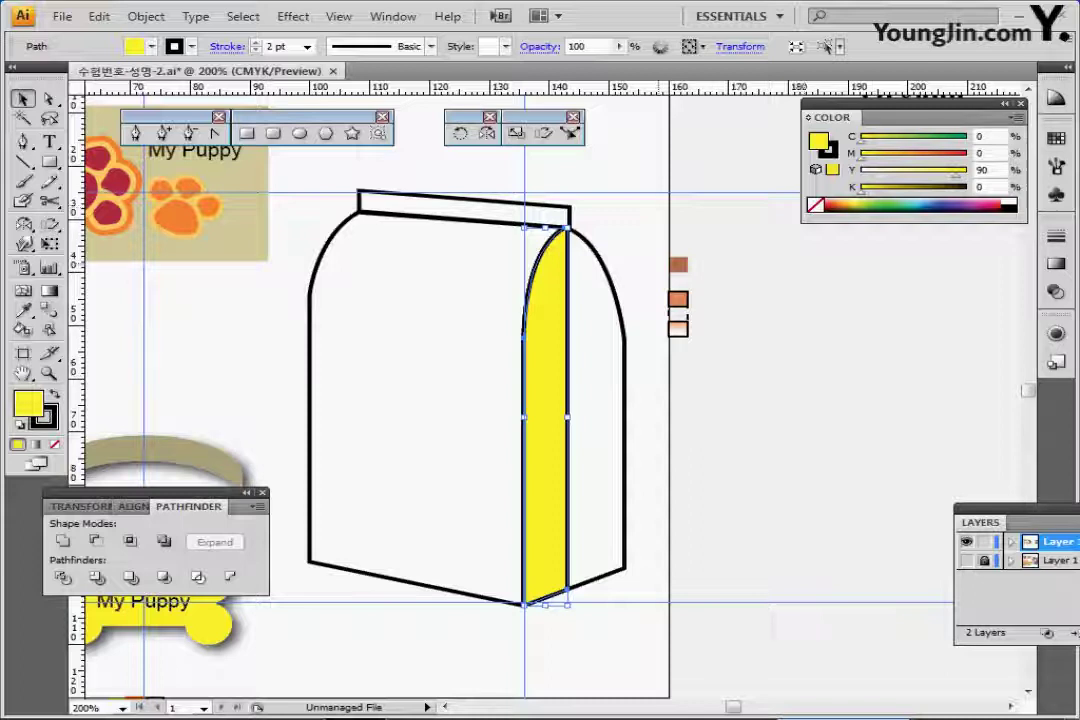
pyautogui.press('i')
pyautogui.click(679, 265)
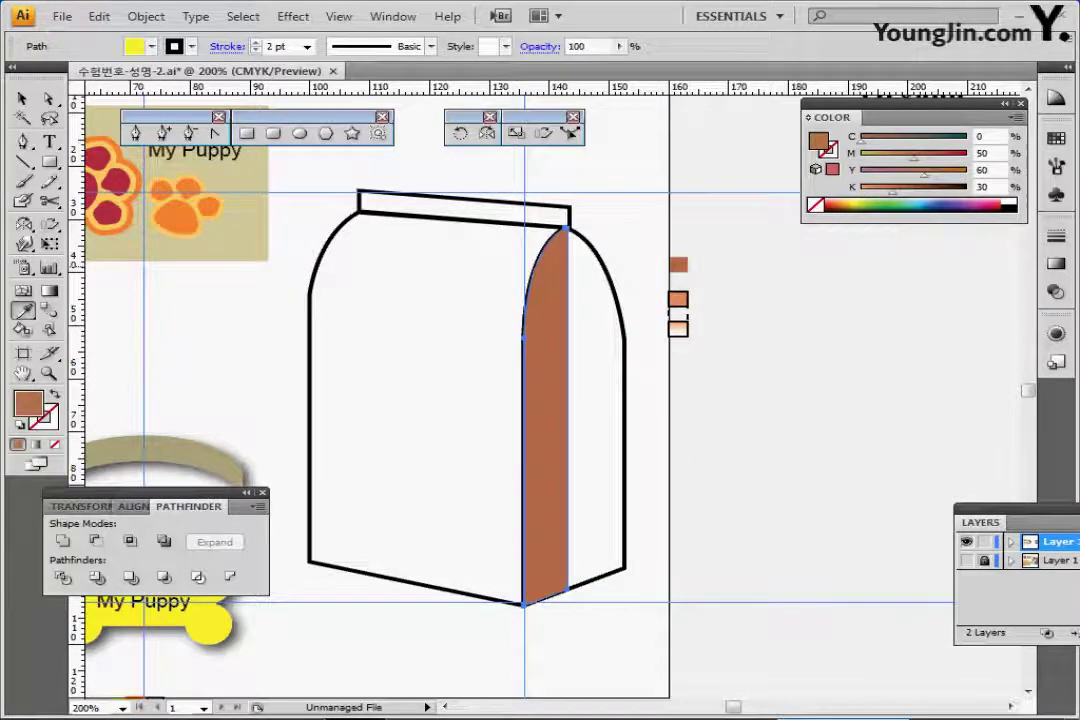
# - Nudge the side panel's right shoulder and lower right corner points slightly left to narrow the panel, and clear the selection
pyautogui.click(49, 99)
pyautogui.moveTo(632, 603); pyautogui.dragTo(580, 240)
pyautogui.press('Left')
pyautogui.press('Left')
pyautogui.press('Left')
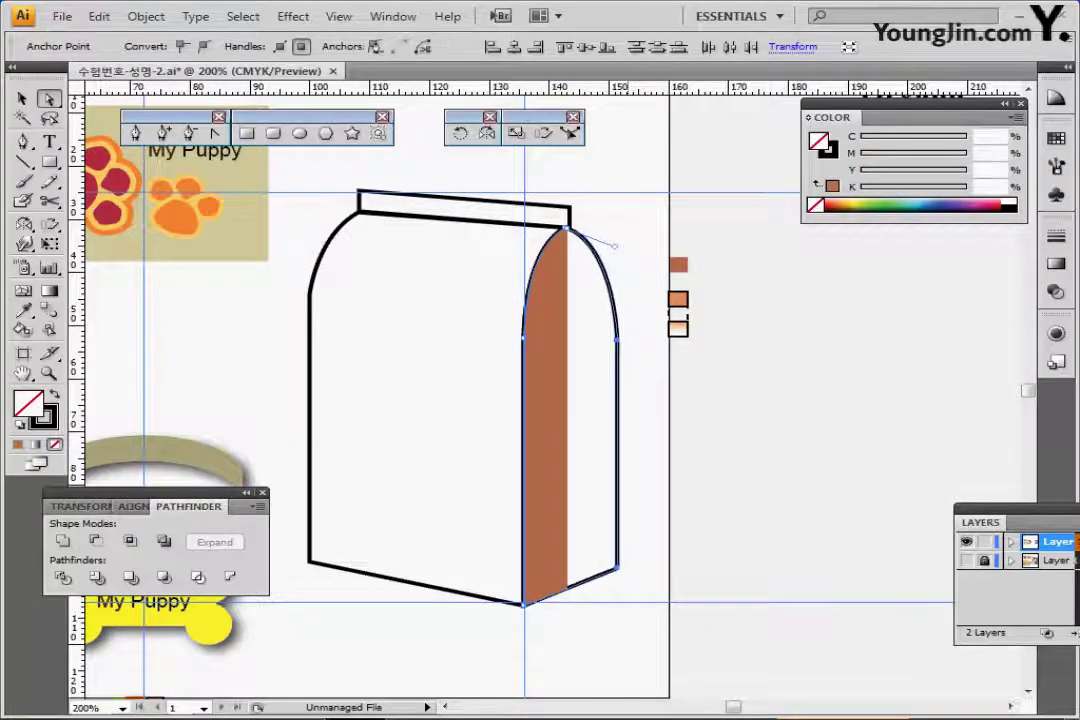
pyautogui.click(595, 190)
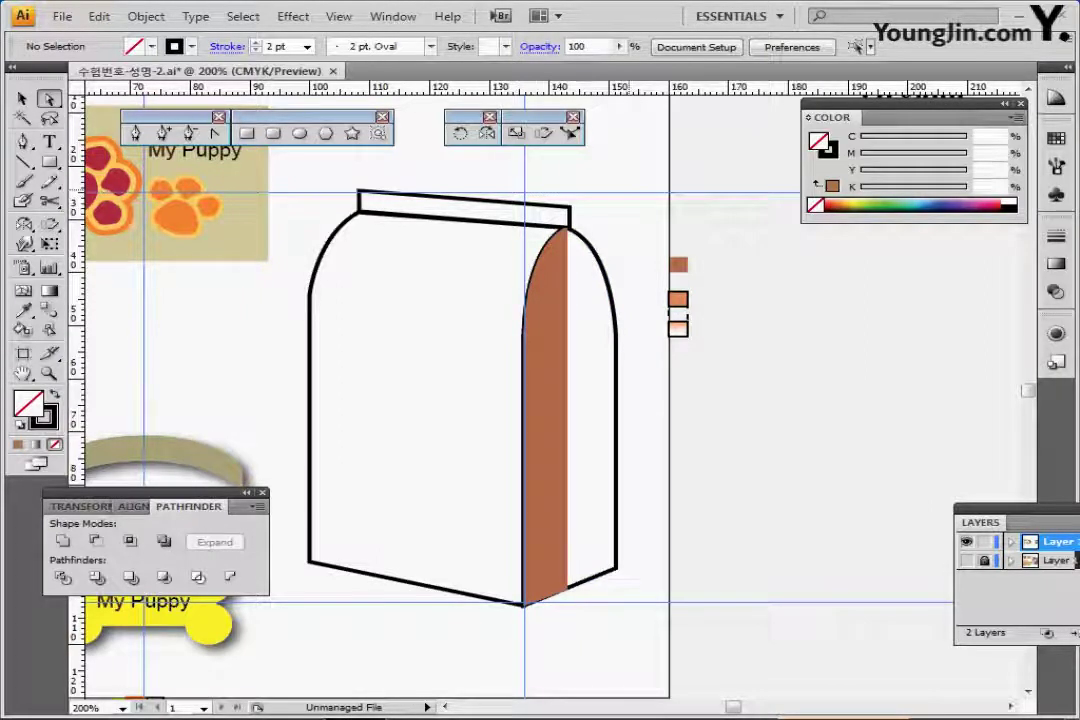
# - Select the top strip and the side panel and apply the outlined orange sample's appearance, C0 M50 Y60 K10
pyautogui.moveTo(600, 179); pyautogui.dragTo(532, 216)
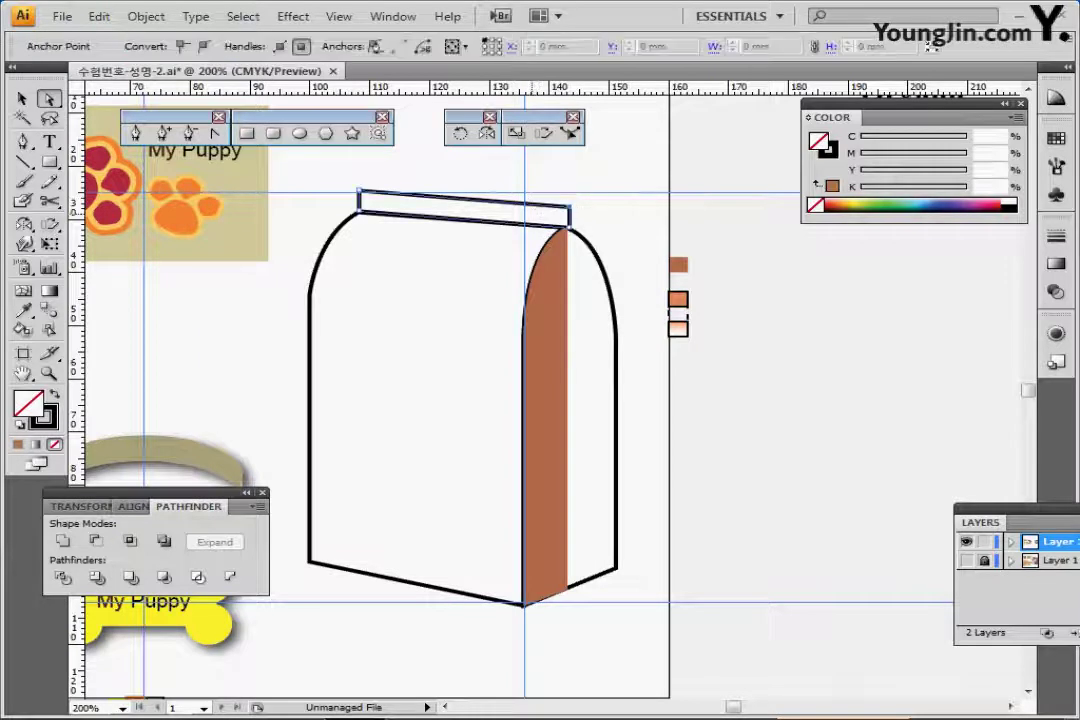
pyautogui.moveTo(627, 275); pyautogui.dragTo(600, 314)
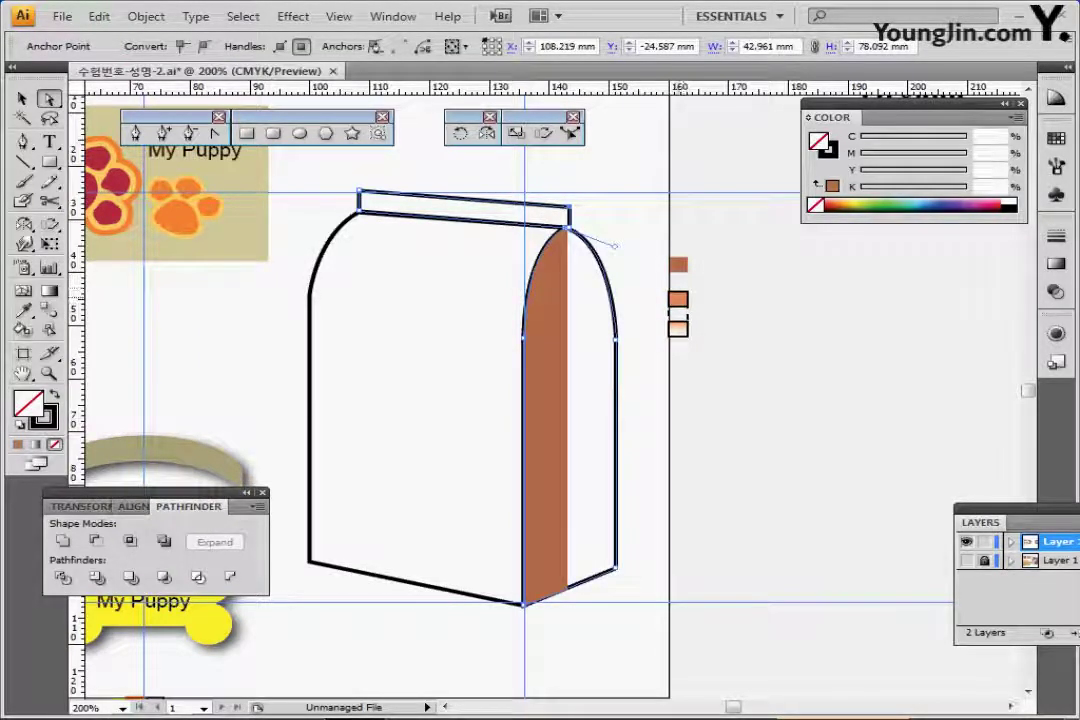
pyautogui.press('i')
pyautogui.click(679, 299)
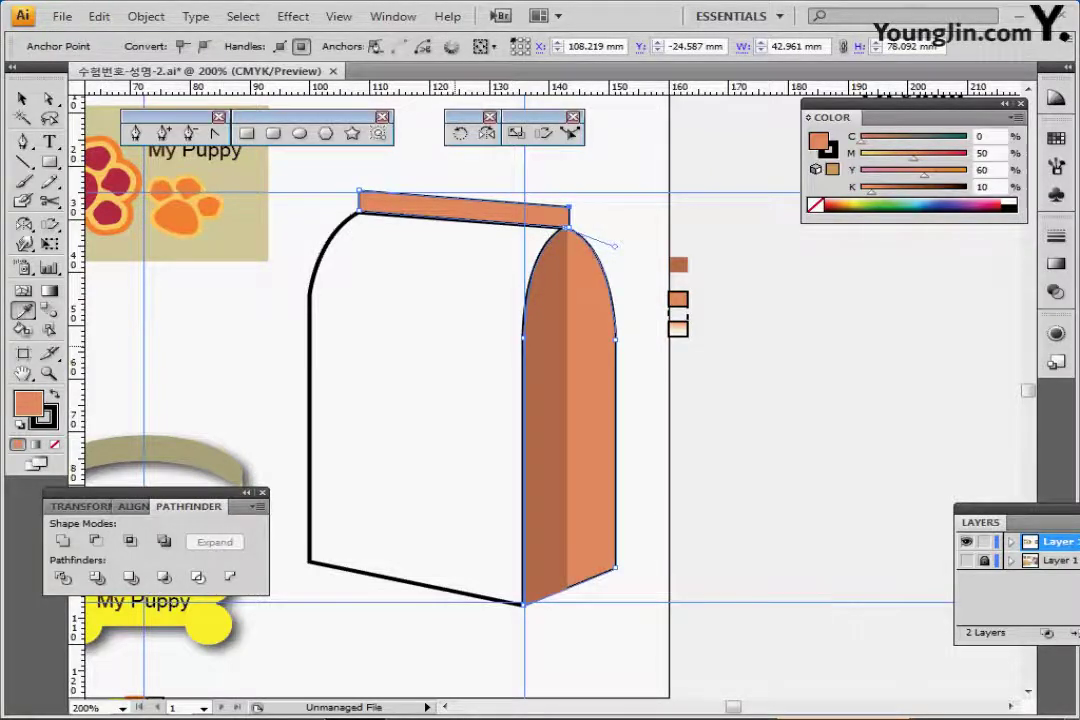
# - Select all parts of the dog head illustration beside the business card, and copy and paste them
pyautogui.hotkey('ctrl', '-')
pyautogui.moveTo(507, 310); pyautogui.dragTo(526, 278)
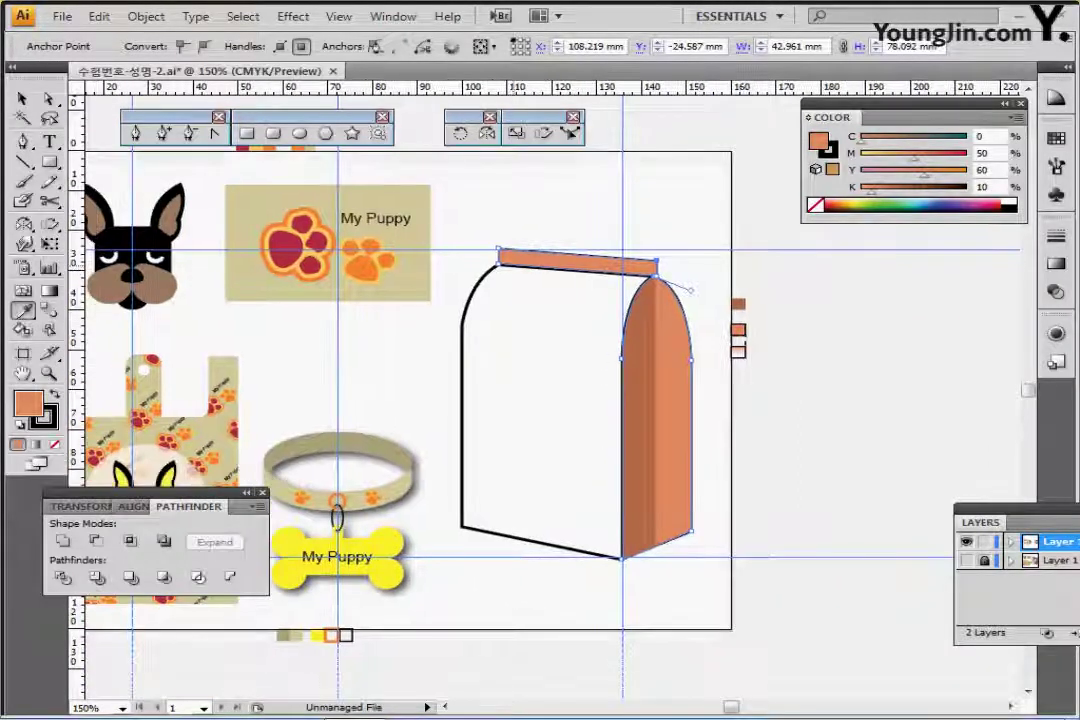
pyautogui.press('v')
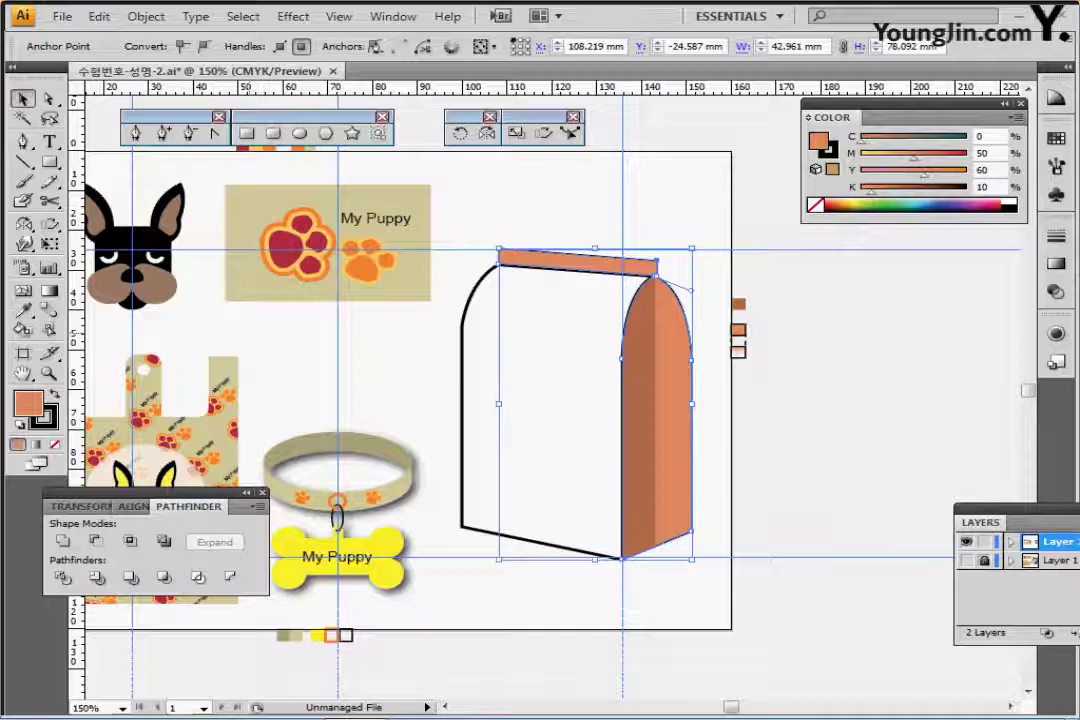
pyautogui.hotkey('ctrl', 'shift', 'a')
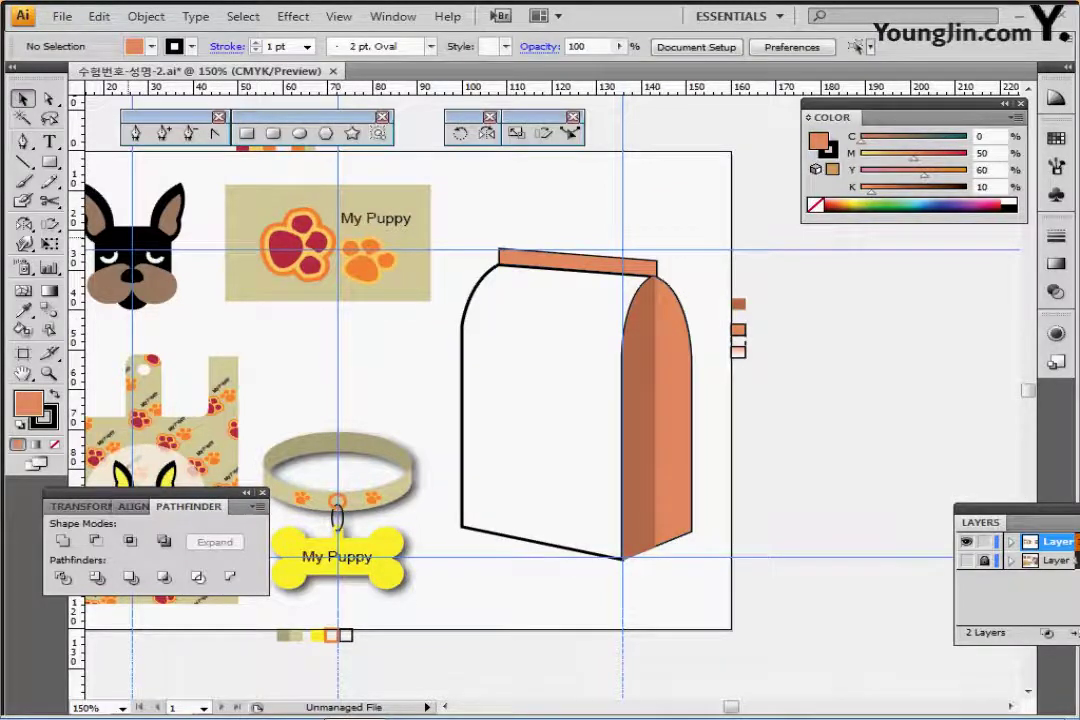
pyautogui.click(130, 238)
pyautogui.moveTo(130, 238); pyautogui.dragTo(193, 242)
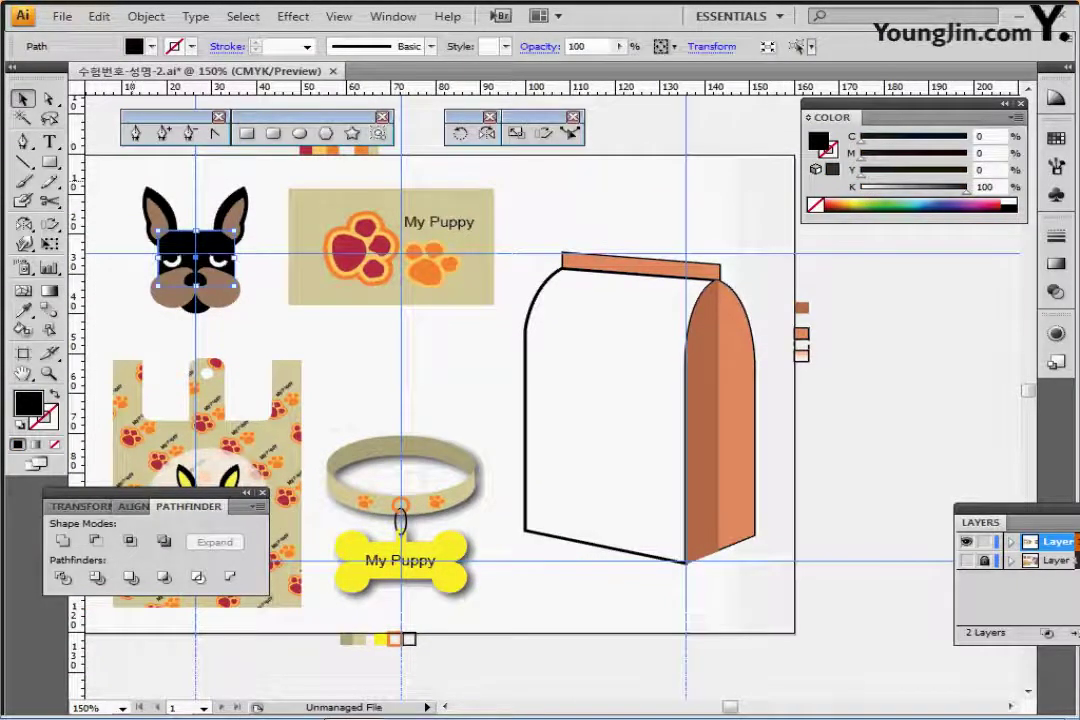
pyautogui.moveTo(122, 176); pyautogui.dragTo(247, 312)
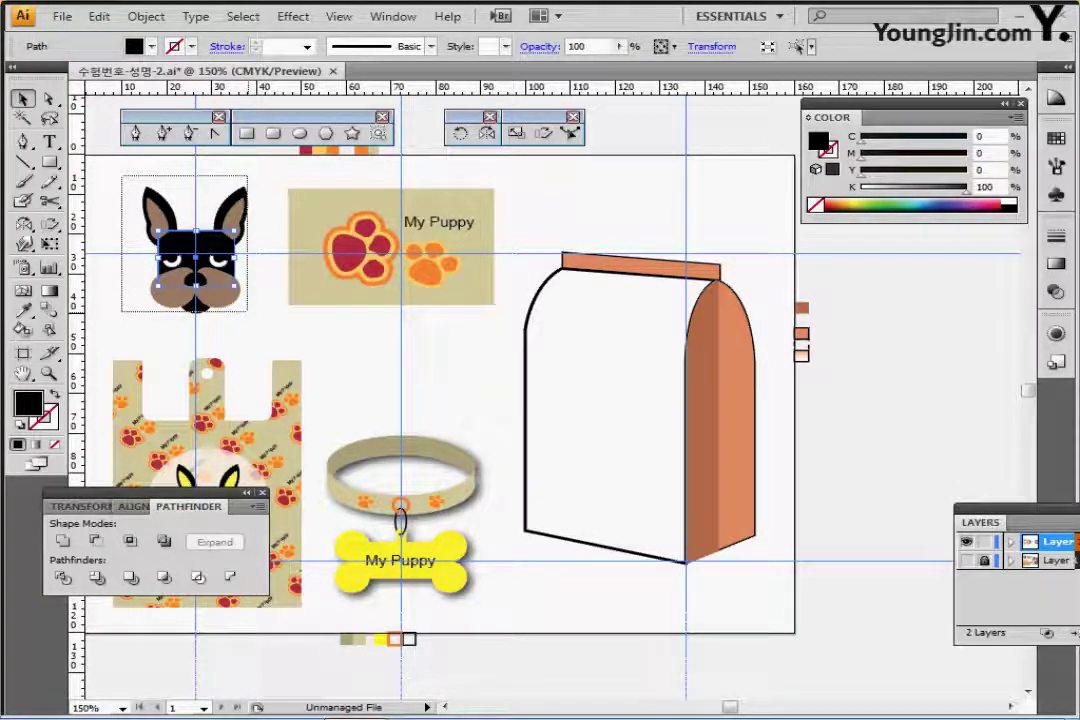
pyautogui.moveTo(122, 176); pyautogui.dragTo(247, 312)
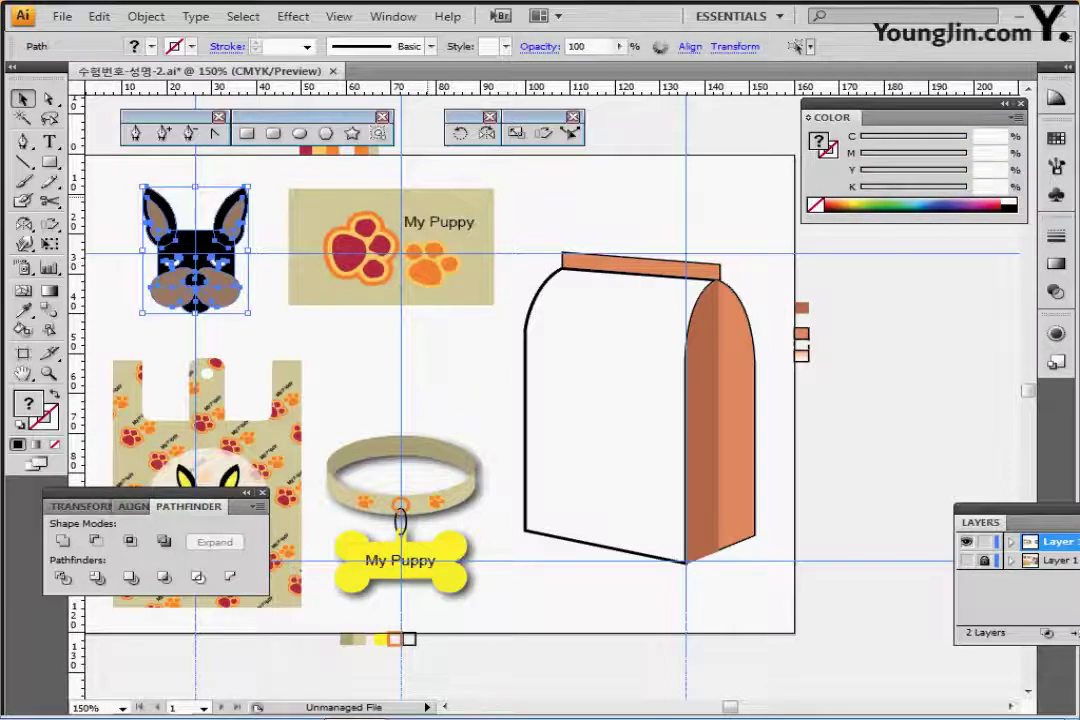
pyautogui.hotkey('ctrl', 'c')
pyautogui.hotkey('ctrl', 'v')
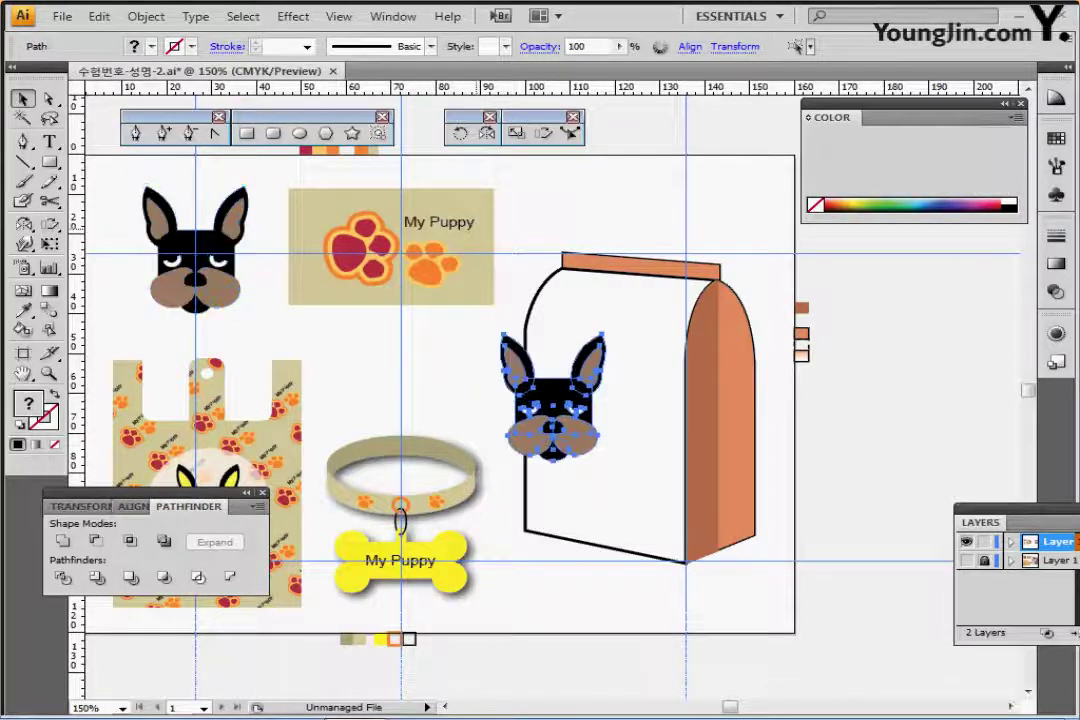
# - Move the pasted dog head to the bag's lower front corner and tilt it counter-clockwise
pyautogui.moveTo(551, 423); pyautogui.dragTo(659, 529)
pyautogui.keyDown('ctrl'); pyautogui.click(669, 528); pyautogui.keyUp('ctrl')
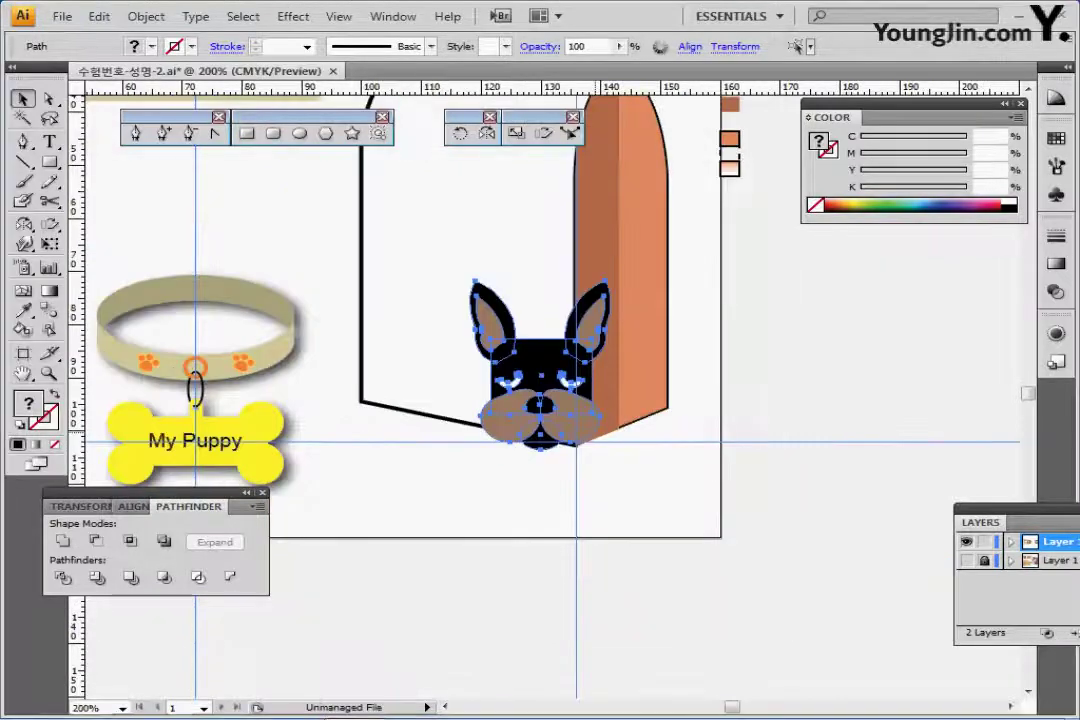
pyautogui.moveTo(577, 369); pyautogui.dragTo(571, 442)
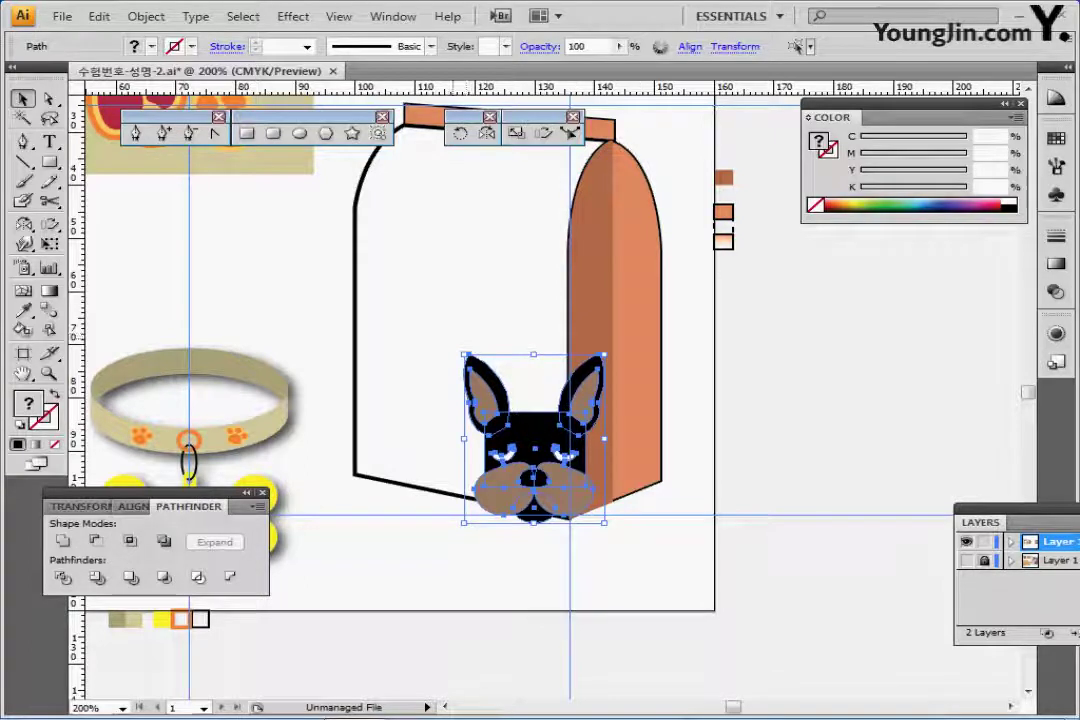
pyautogui.moveTo(459, 348); pyautogui.dragTo(431, 378)
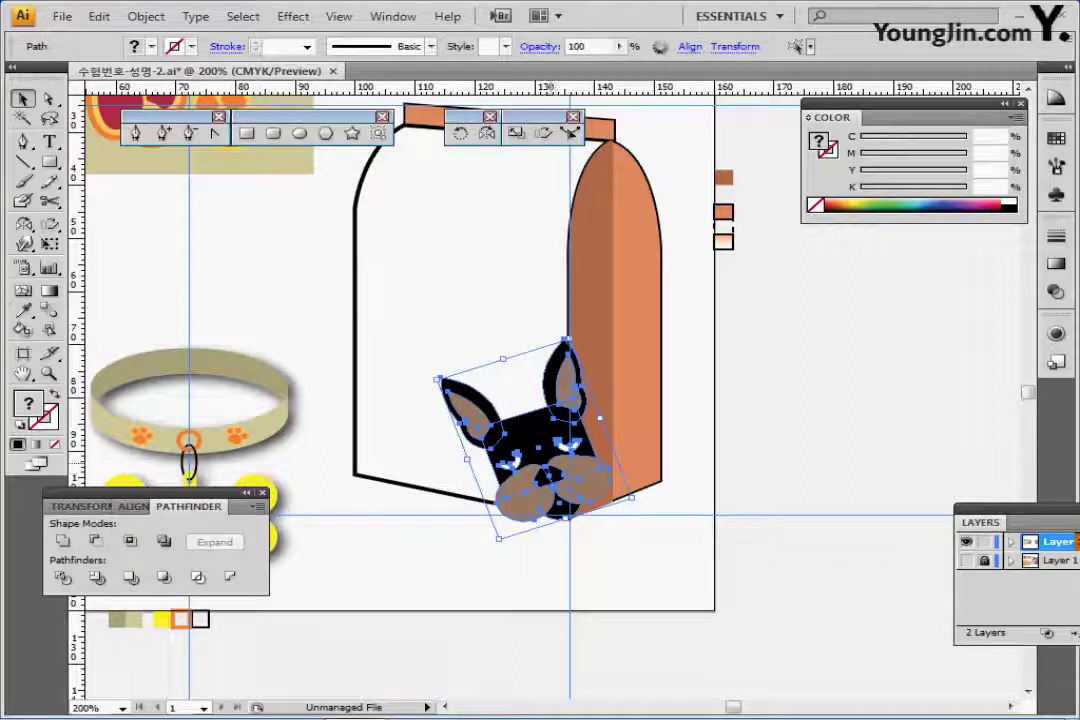
# - Raise the tilted dog head slightly, and place a 60% uniformly scaled copy near the bag front's upper left edge
pyautogui.moveTo(557, 470); pyautogui.dragTo(556, 454)
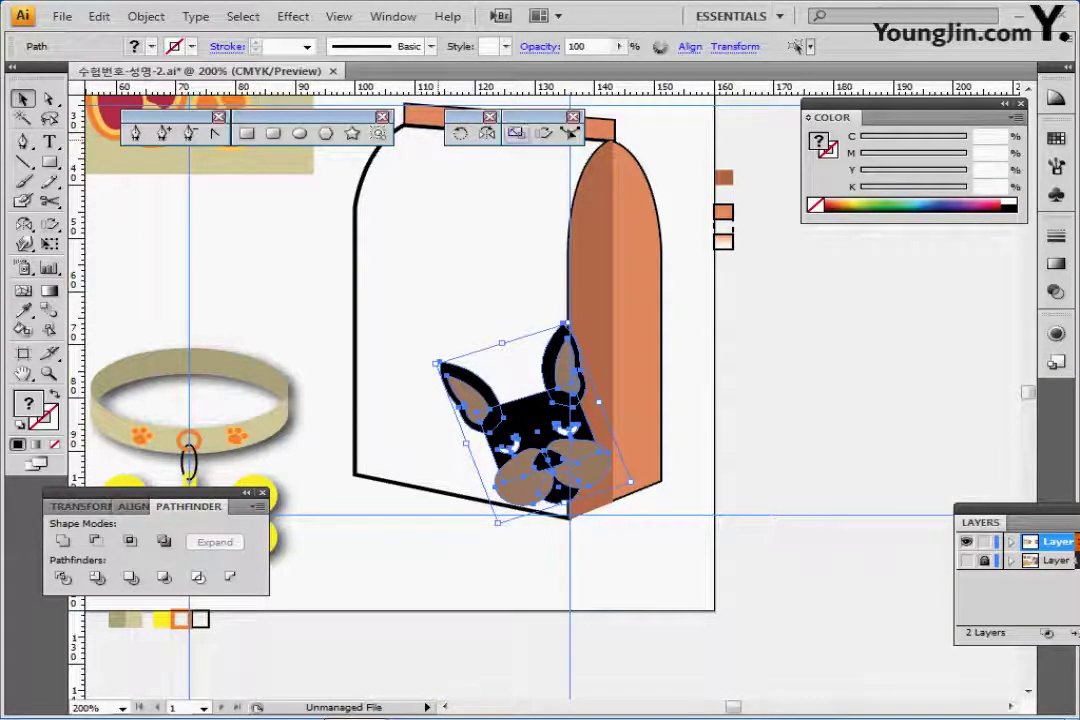
pyautogui.doubleClick(515, 133)
pyautogui.write('60')
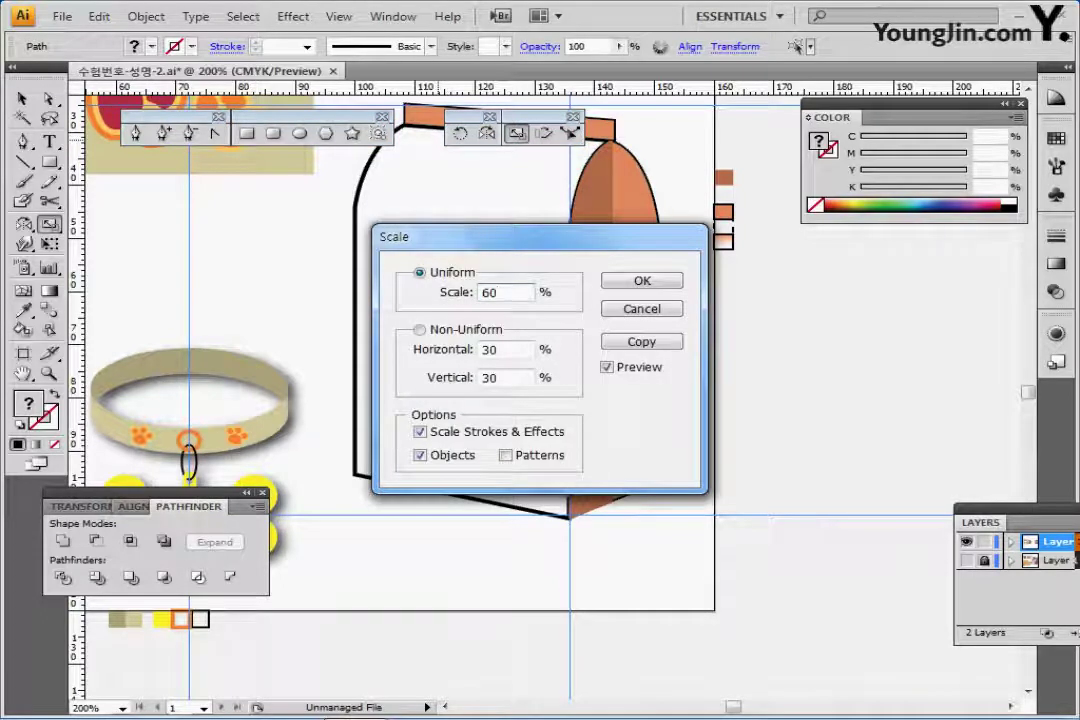
pyautogui.moveTo(500, 237); pyautogui.dragTo(728, 225)
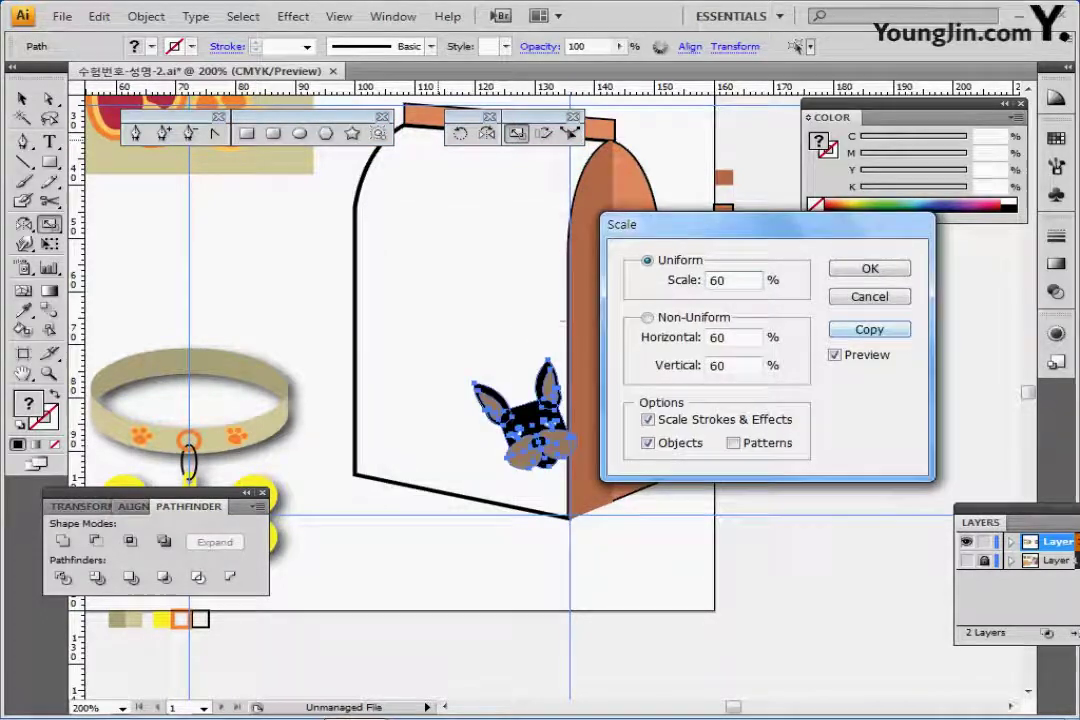
pyautogui.press('Return')
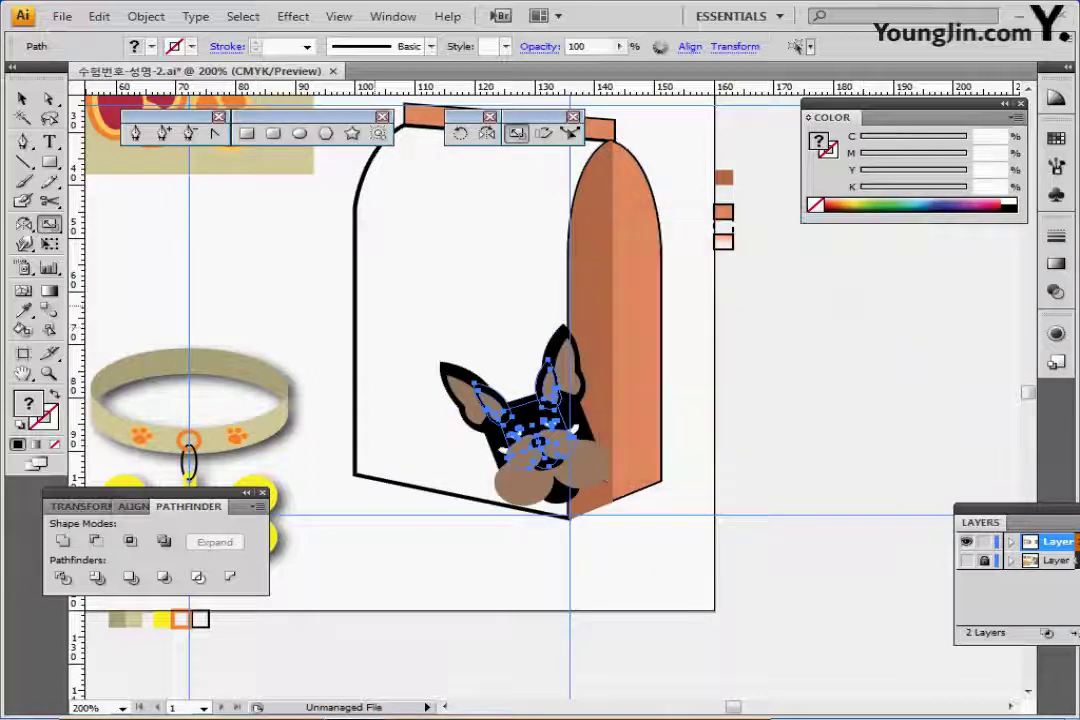
pyautogui.moveTo(539, 442); pyautogui.dragTo(403, 249)
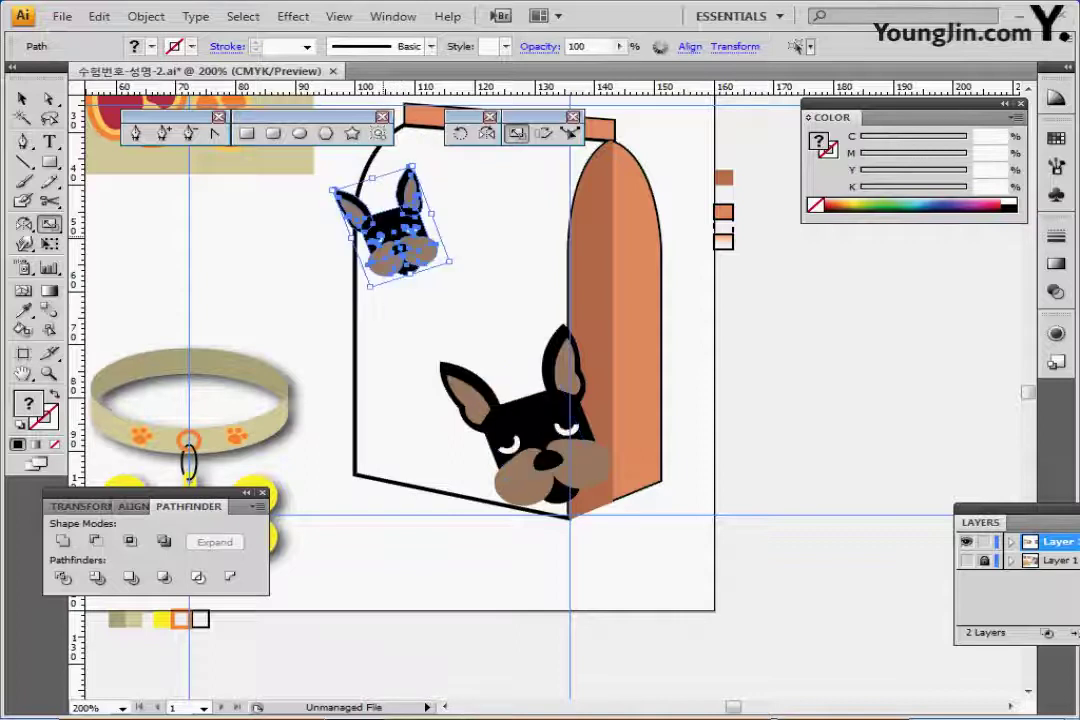
# - Set the small dog head copy's opacity to 70%
pyautogui.moveTo(587, 46); pyautogui.dragTo(506, 47)
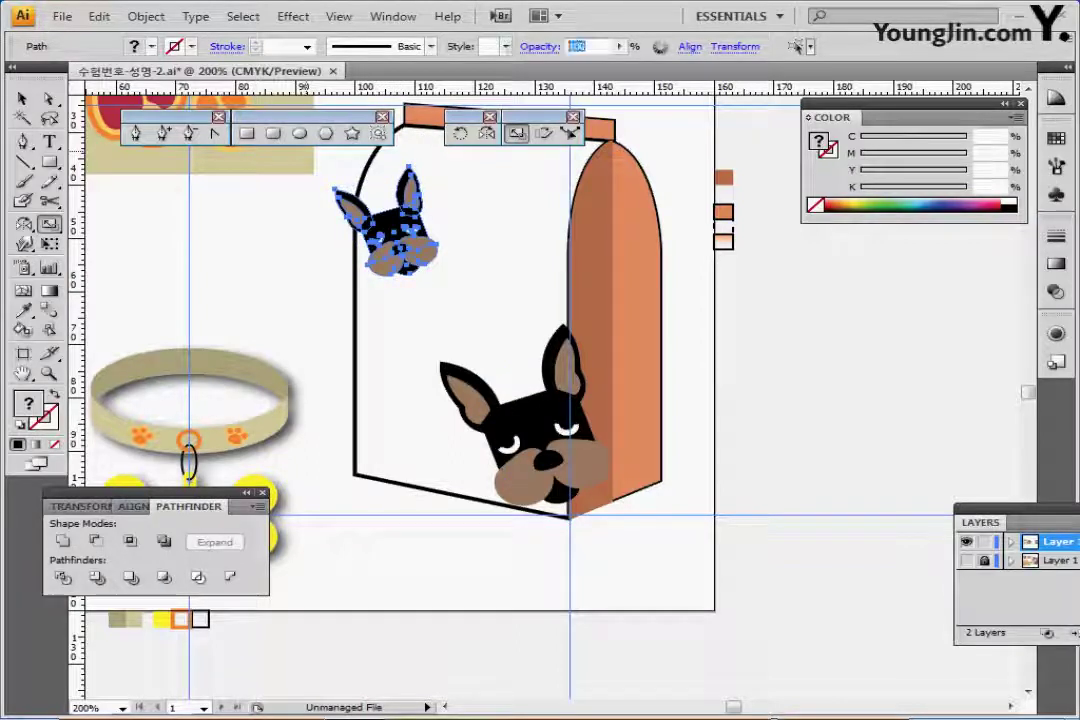
pyautogui.write('70')
pyautogui.press('Return')
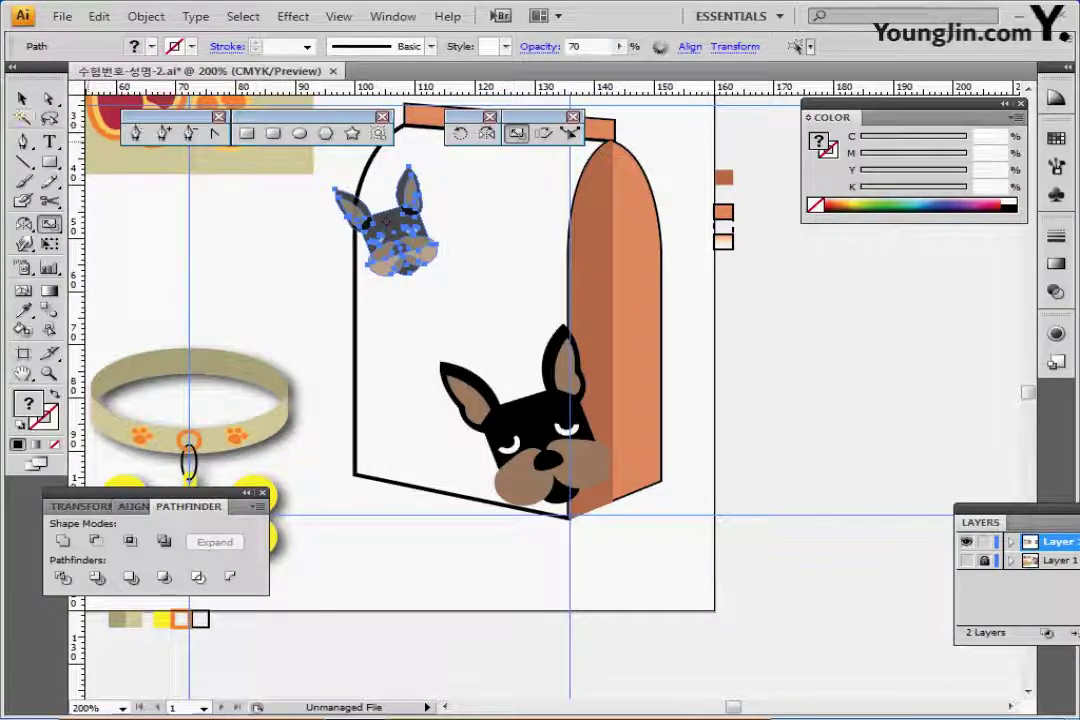
# - Rotate the small dog head clockwise, shift it slightly over the bag's left edge, and clear the selection
pyautogui.press('v')
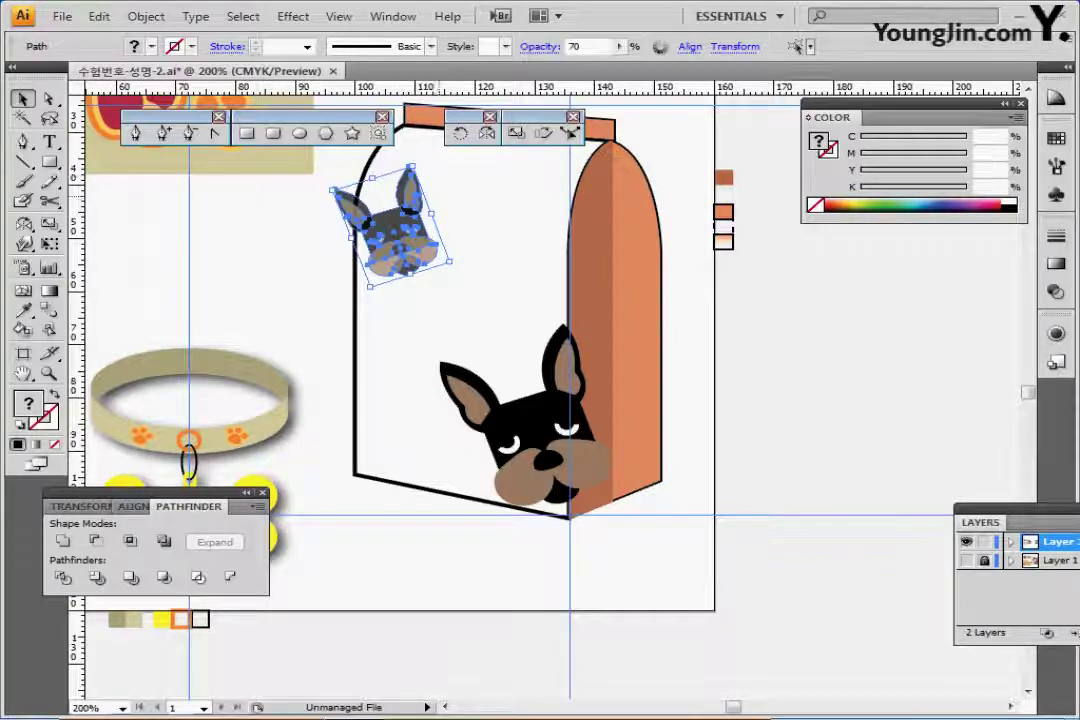
pyautogui.moveTo(421, 160); pyautogui.dragTo(477, 206)
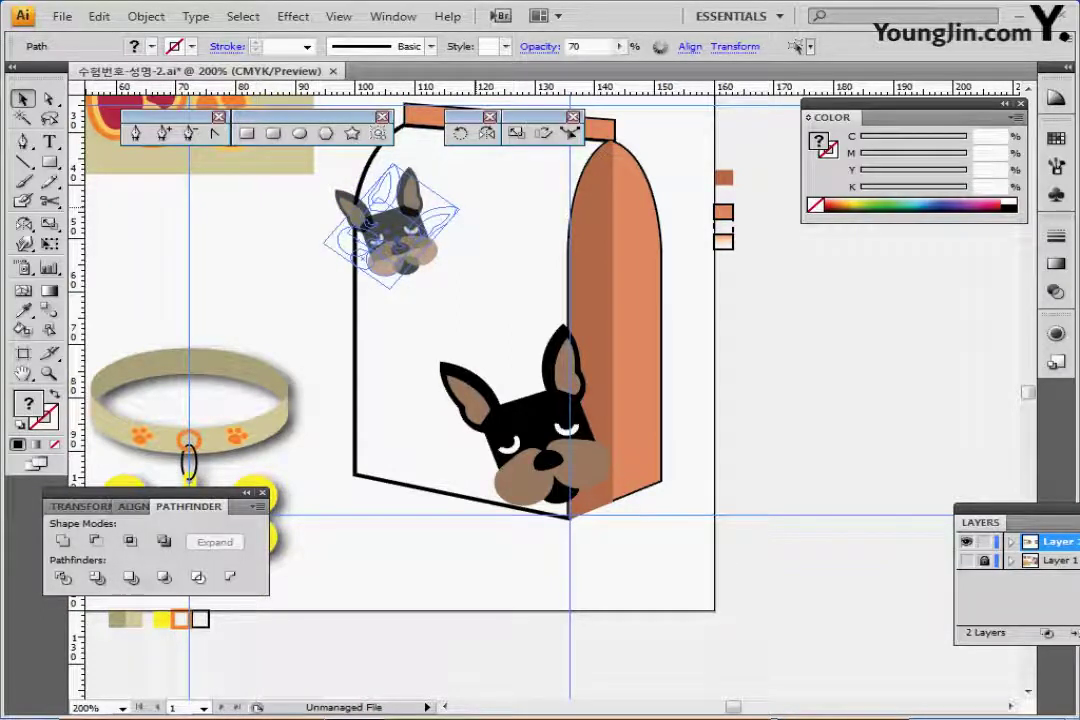
pyautogui.moveTo(477, 206); pyautogui.dragTo(476, 209)
pyautogui.moveTo(385, 237); pyautogui.dragTo(383, 240)
pyautogui.click(283, 254)
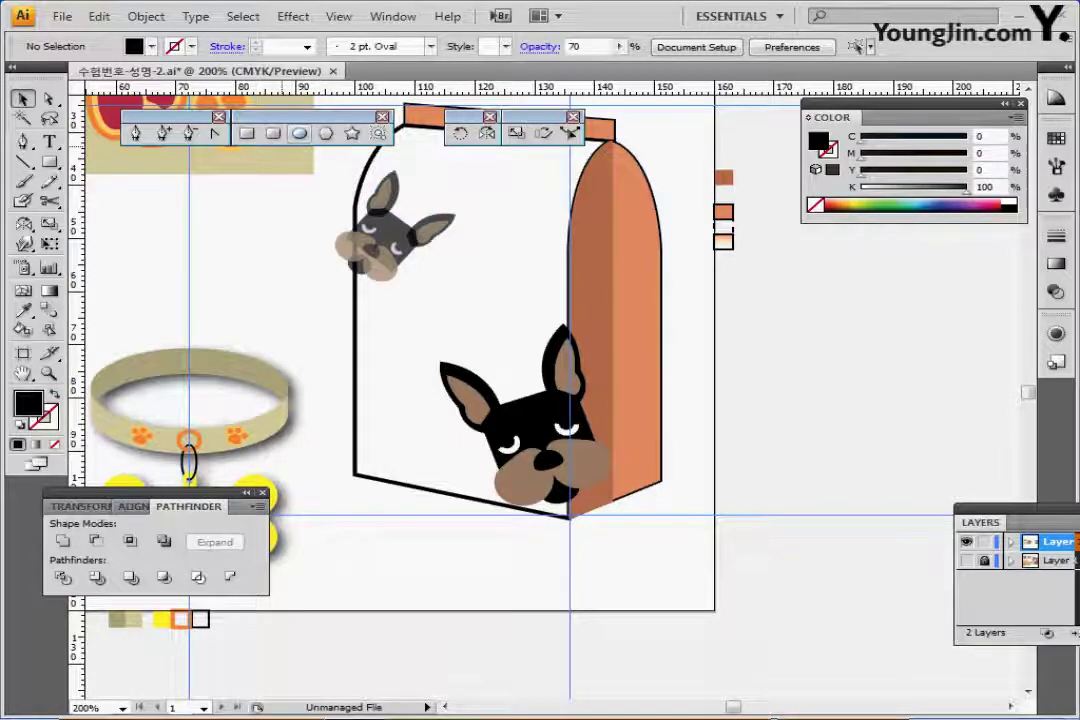
# - Show the Layer 1 reference outlines, and move and slightly rotate the small dog head to match its outline
pyautogui.click(300, 133)
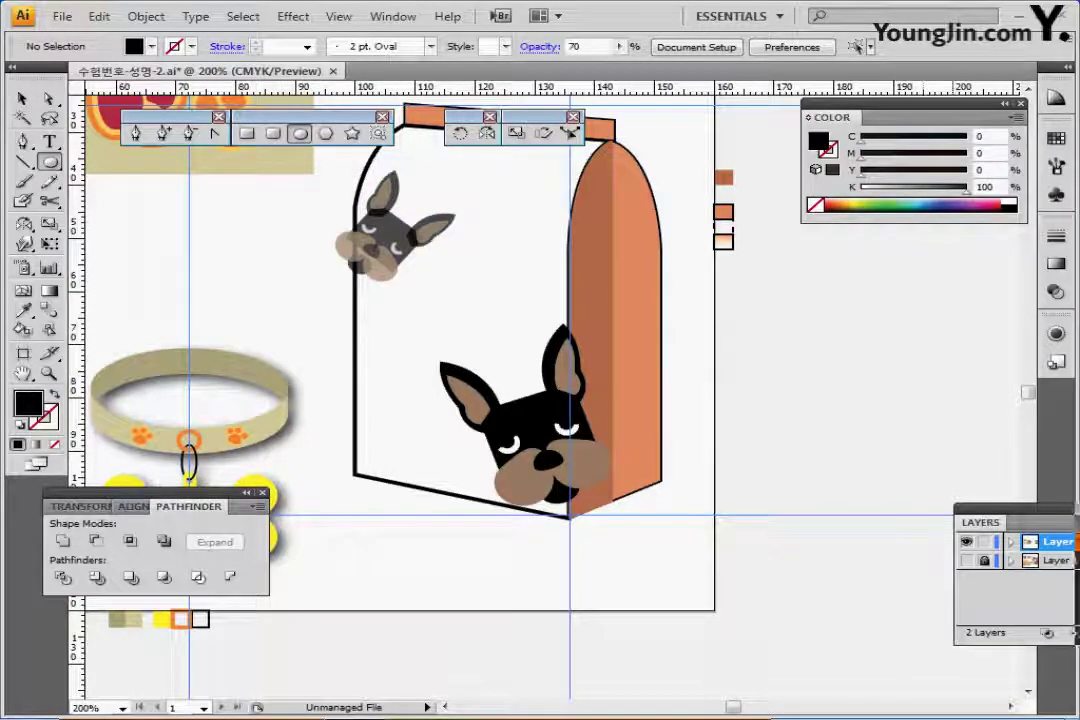
pyautogui.keyDown('ctrl'); pyautogui.click(966, 560); pyautogui.keyUp('ctrl')
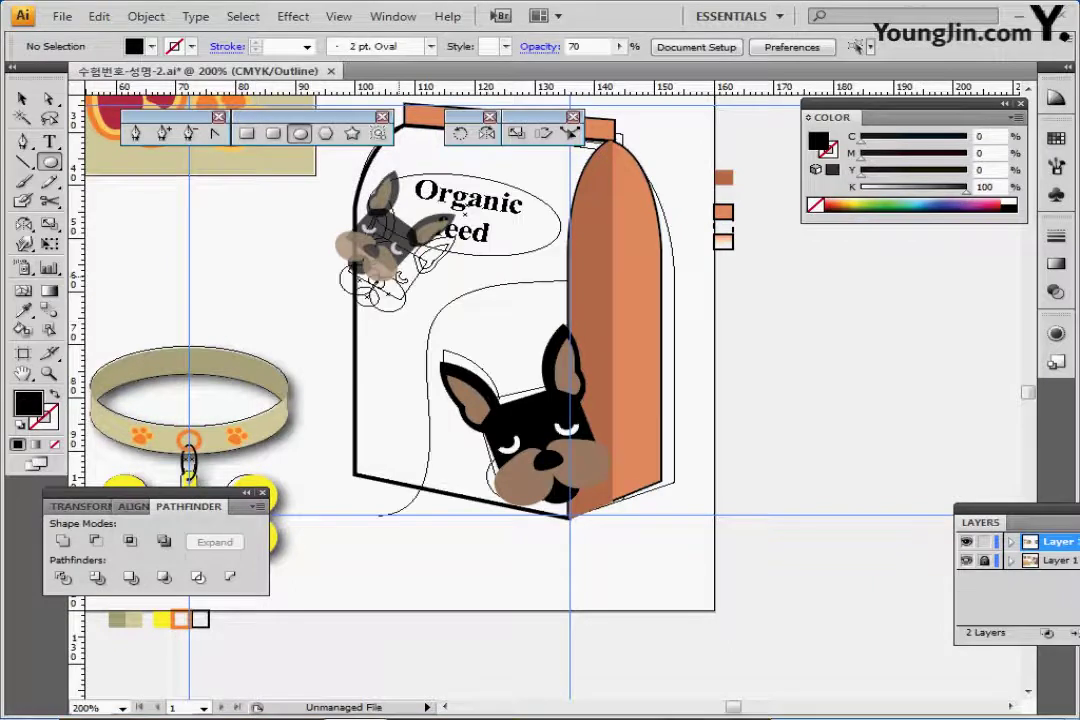
pyautogui.moveTo(312, 189); pyautogui.dragTo(398, 278)
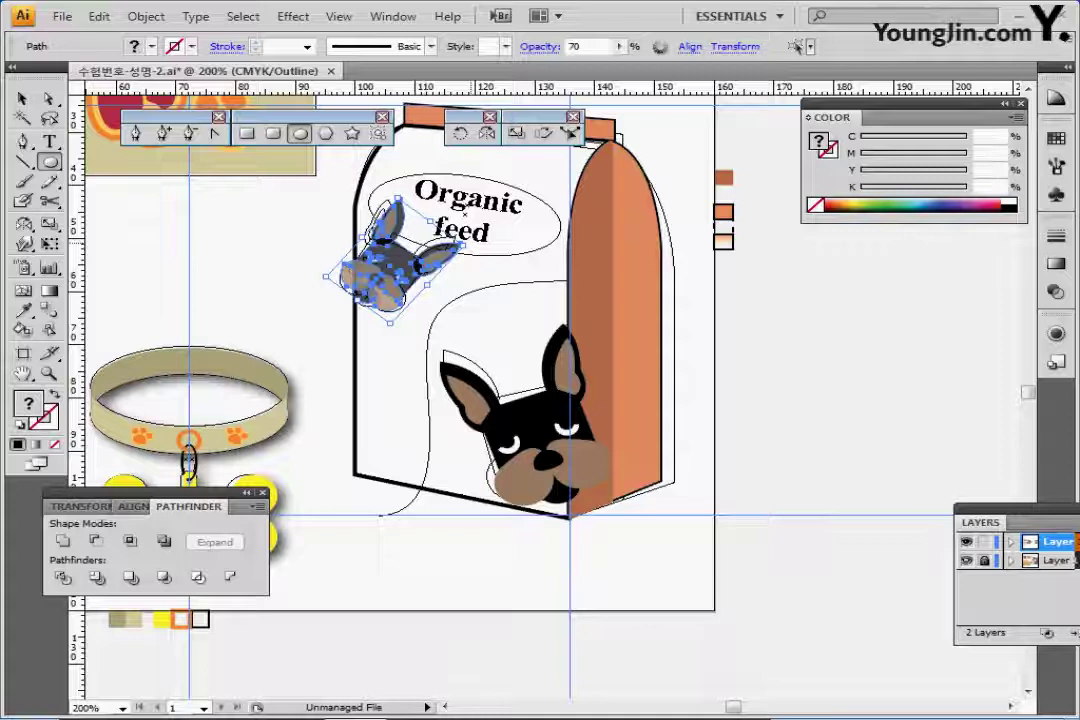
pyautogui.moveTo(398, 193); pyautogui.dragTo(390, 193)
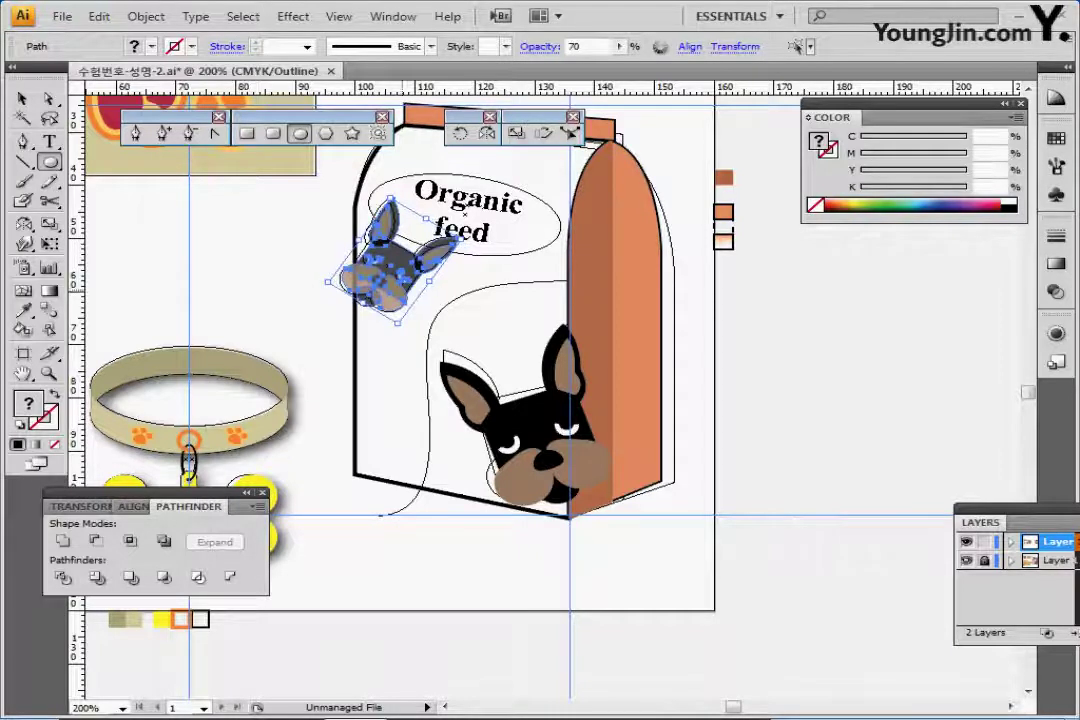
pyautogui.hotkey('ctrl', 'shift', 'a')
# - Unlock all objects, then shift and slightly rotate the large dog head to match its reference outline
pyautogui.hotkey('ctrl', 'alt', '2')
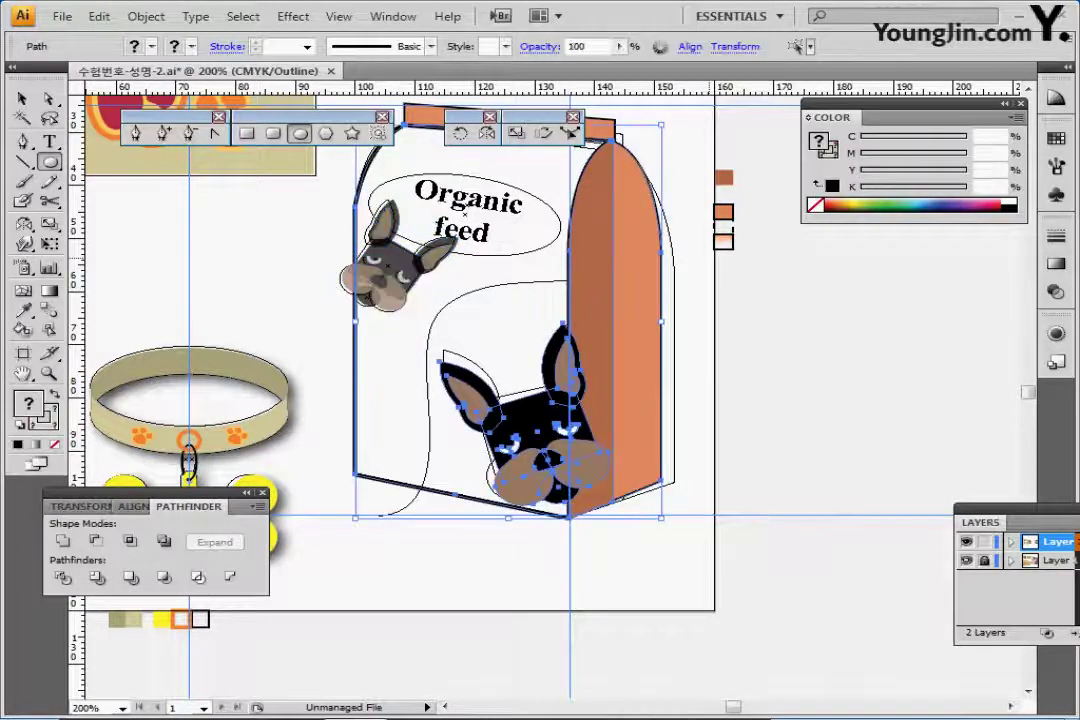
pyautogui.keyDown('ctrl'); pyautogui.click(547, 452); pyautogui.keyUp('ctrl')
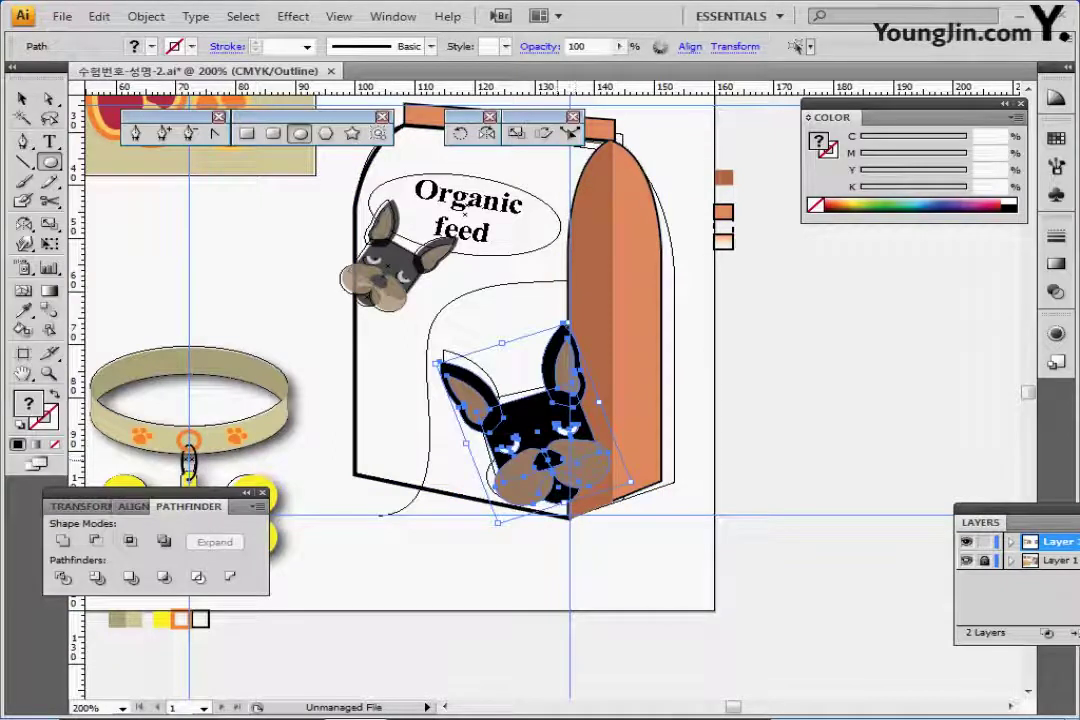
pyautogui.moveTo(548, 460); pyautogui.dragTo(542, 456)
pyautogui.moveTo(566, 309); pyautogui.dragTo(573, 309)
pyautogui.hotkey('ctrl', 'z')
pyautogui.hotkey('ctrl', 'shift', 'a')
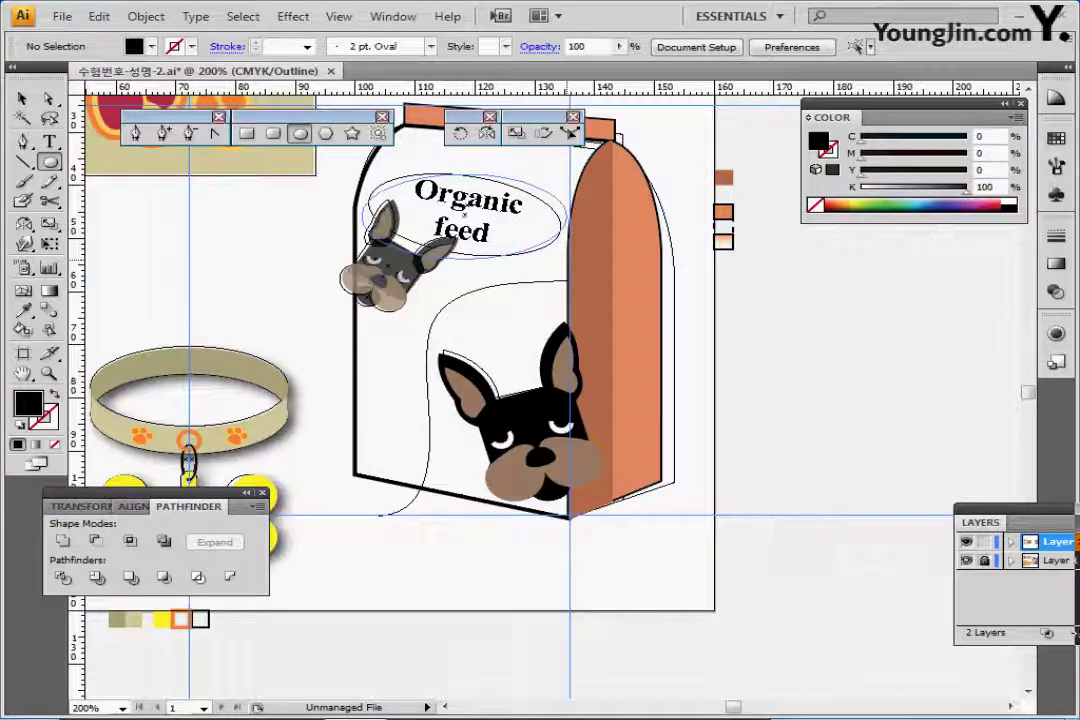
# - Draw an ellipse over the label outline on the bag front, hide the reference outlines, and give it a white fill without stroke
pyautogui.moveTo(567, 258); pyautogui.dragTo(561, 254)
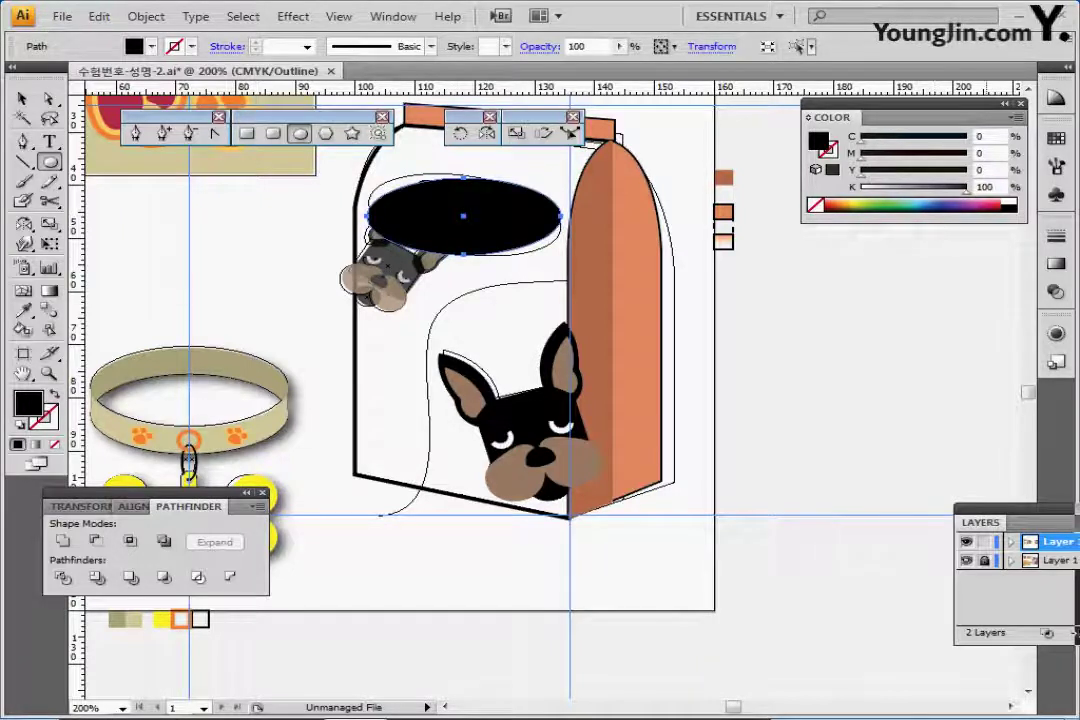
pyautogui.hotkey('ctrl', 'y')
pyautogui.press('d')
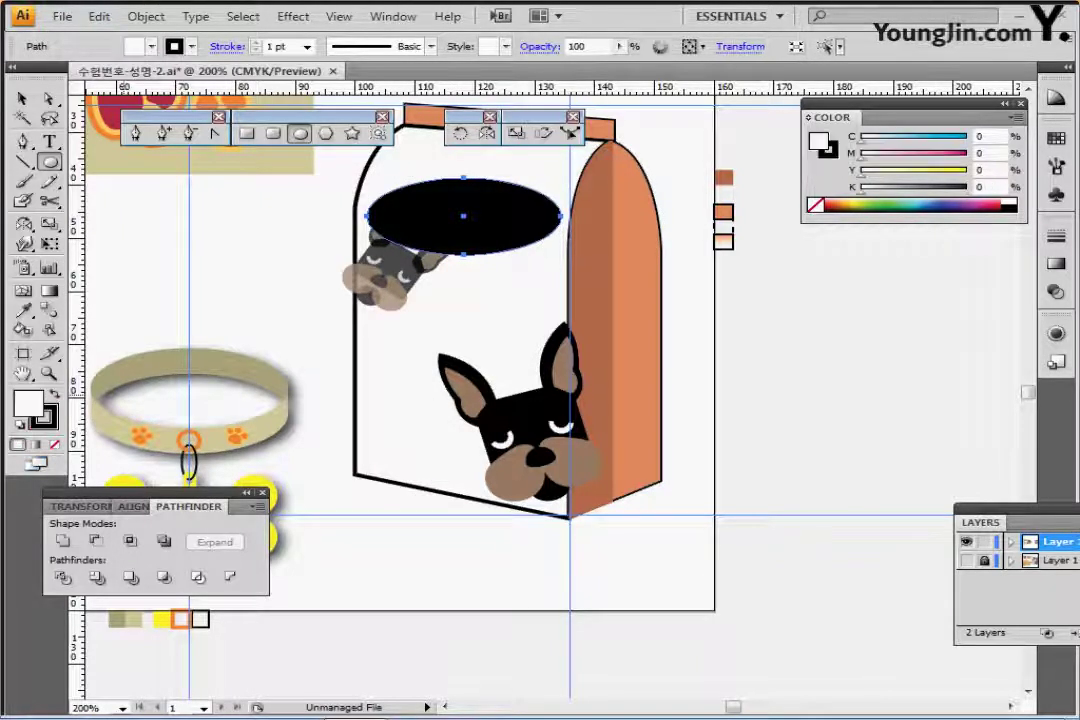
pyautogui.press('/')
pyautogui.moveTo(504, 229); pyautogui.dragTo(508, 257)
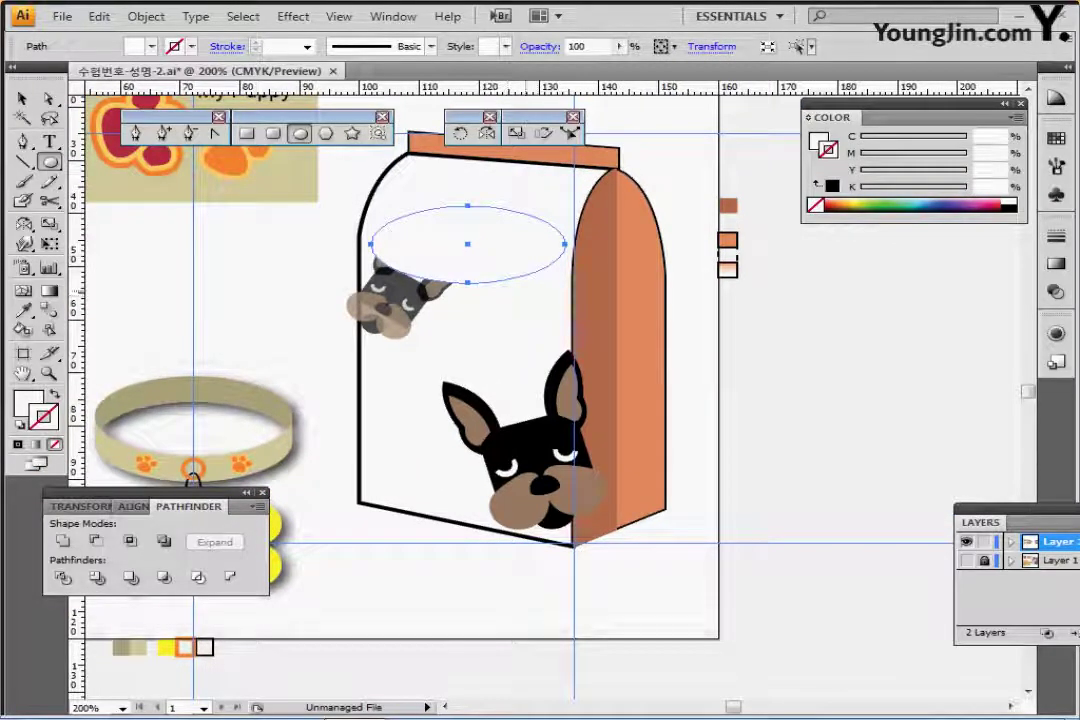
# - Set the white ellipse's opacity to 60%
pyautogui.moveTo(588, 46); pyautogui.dragTo(580, 46)
pyautogui.write('60')
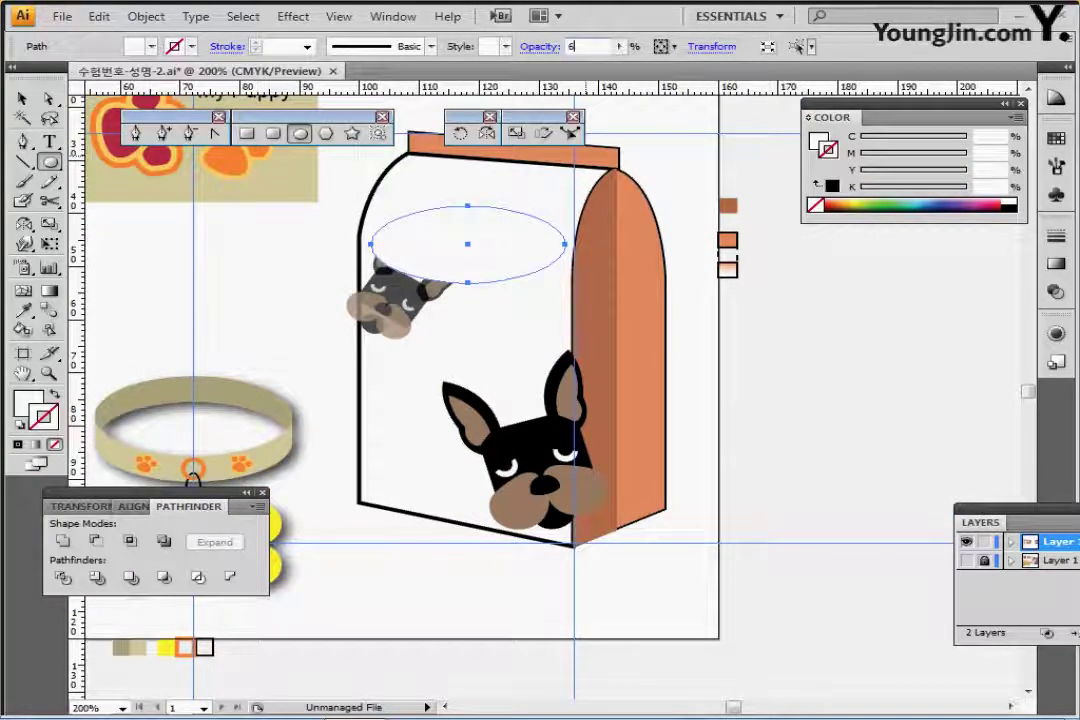
pyautogui.press('Return')
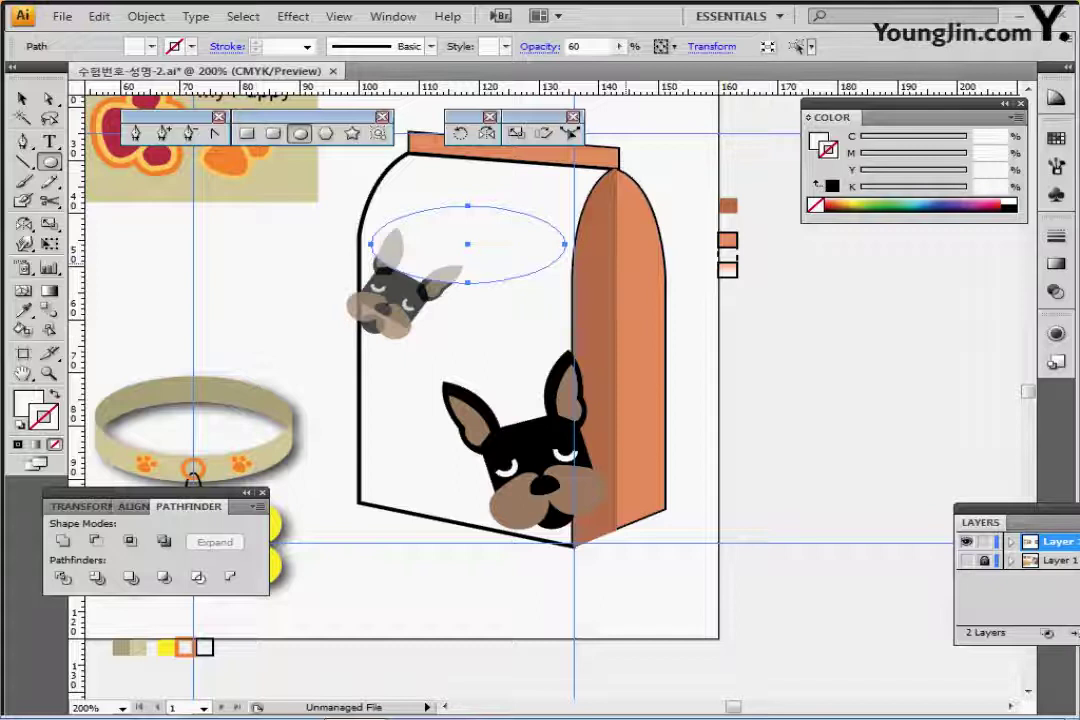
# - Move the "Organic feed" text onto the bag's white ellipse, bring it to the front, and centre it within the ellipse
pyautogui.moveTo(627, 335); pyautogui.dragTo(484, 440)
pyautogui.moveTo(785, 141); pyautogui.dragTo(310, 356)
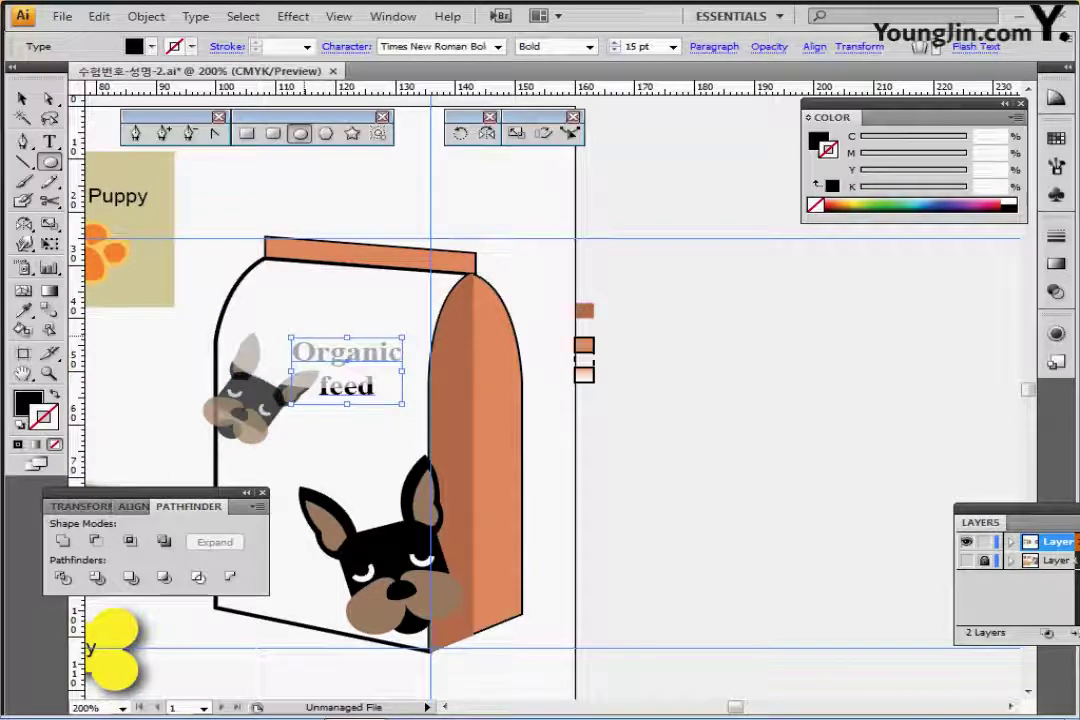
pyautogui.moveTo(359, 395); pyautogui.dragTo(477, 363)
pyautogui.moveTo(465, 320); pyautogui.dragTo(446, 295)
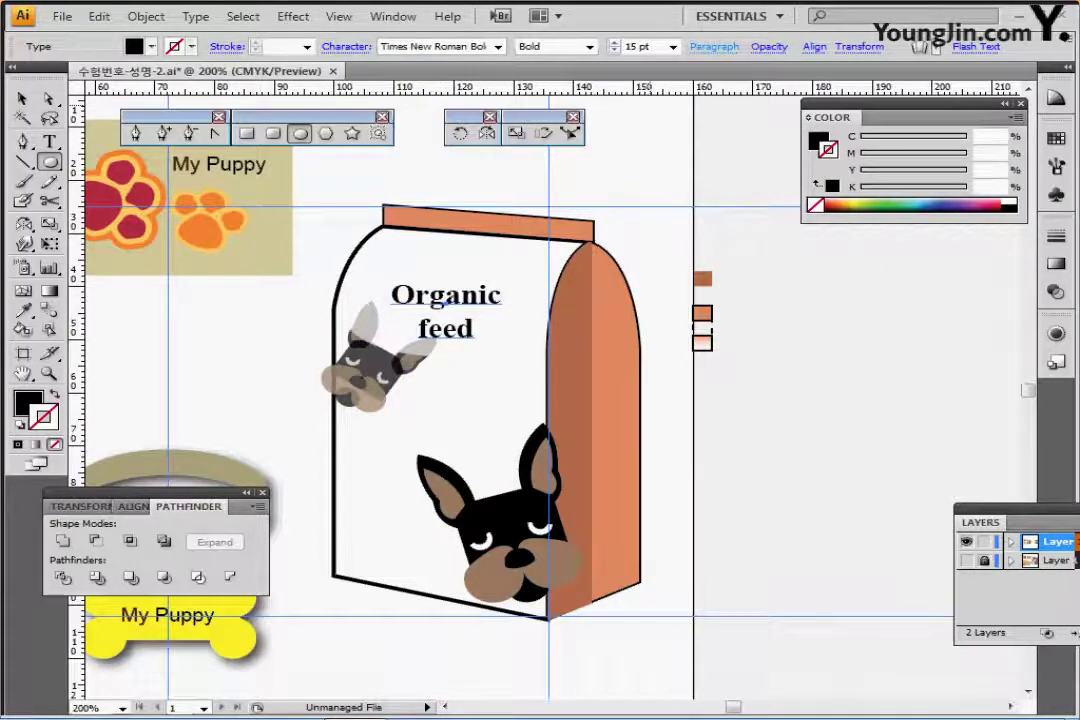
pyautogui.click(714, 46)
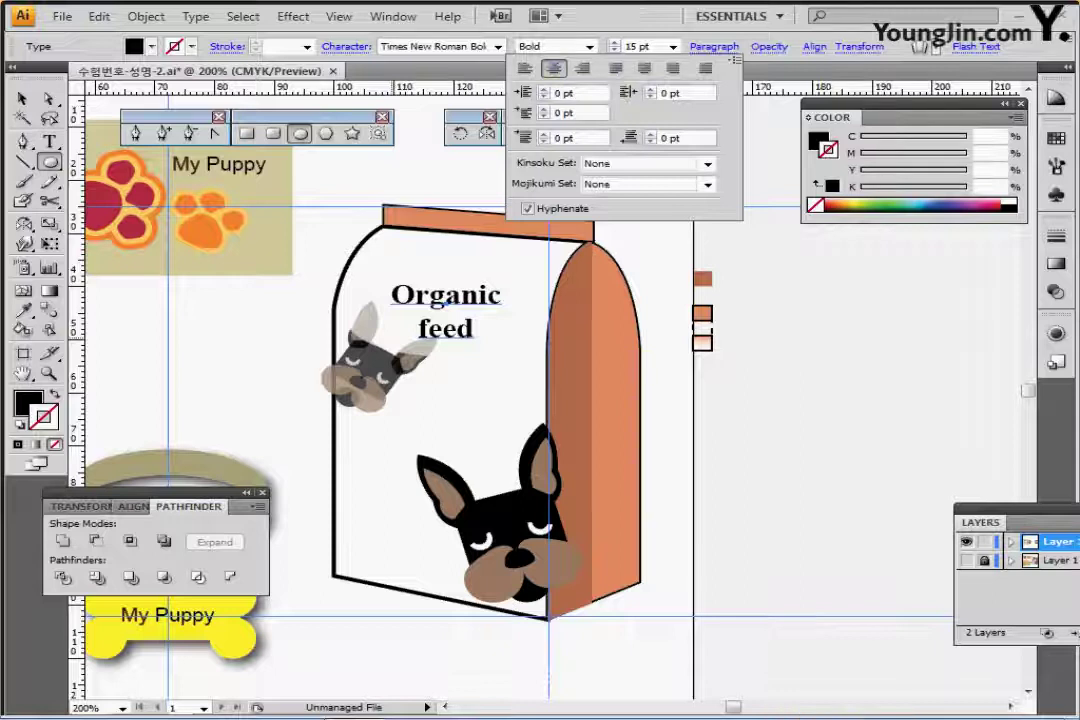
pyautogui.moveTo(346, 279); pyautogui.dragTo(539, 356)
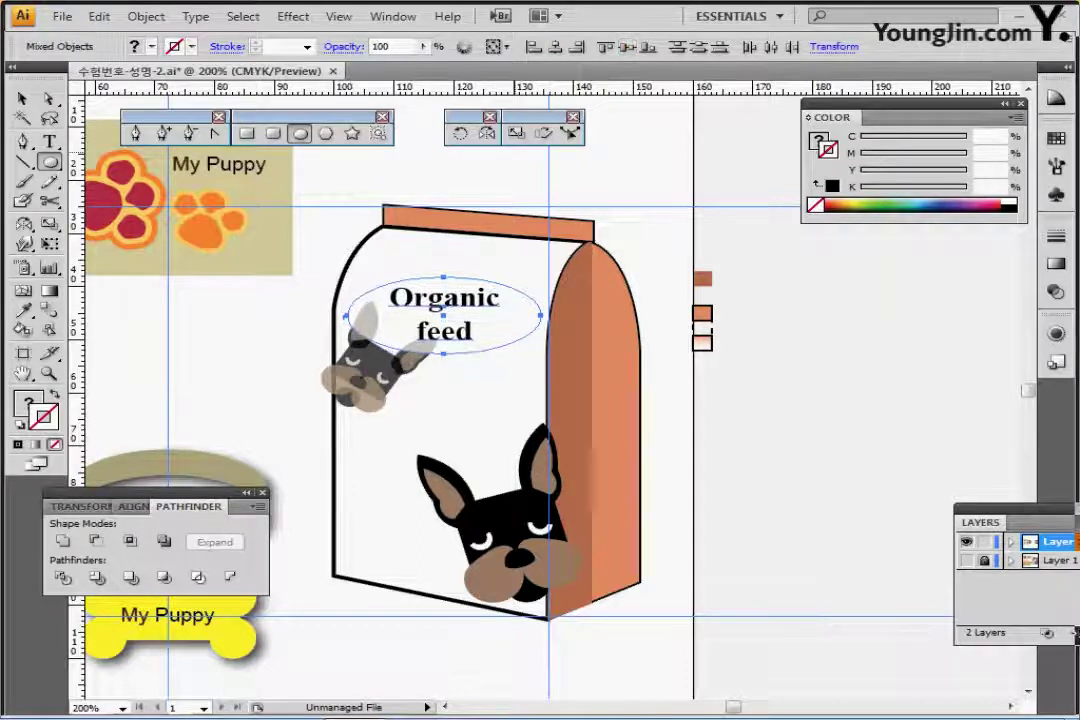
# - Rotate the "Organic feed" text and its ellipse together by -10°, nudge them up slightly, and clear the selection
pyautogui.doubleClick(459, 133)
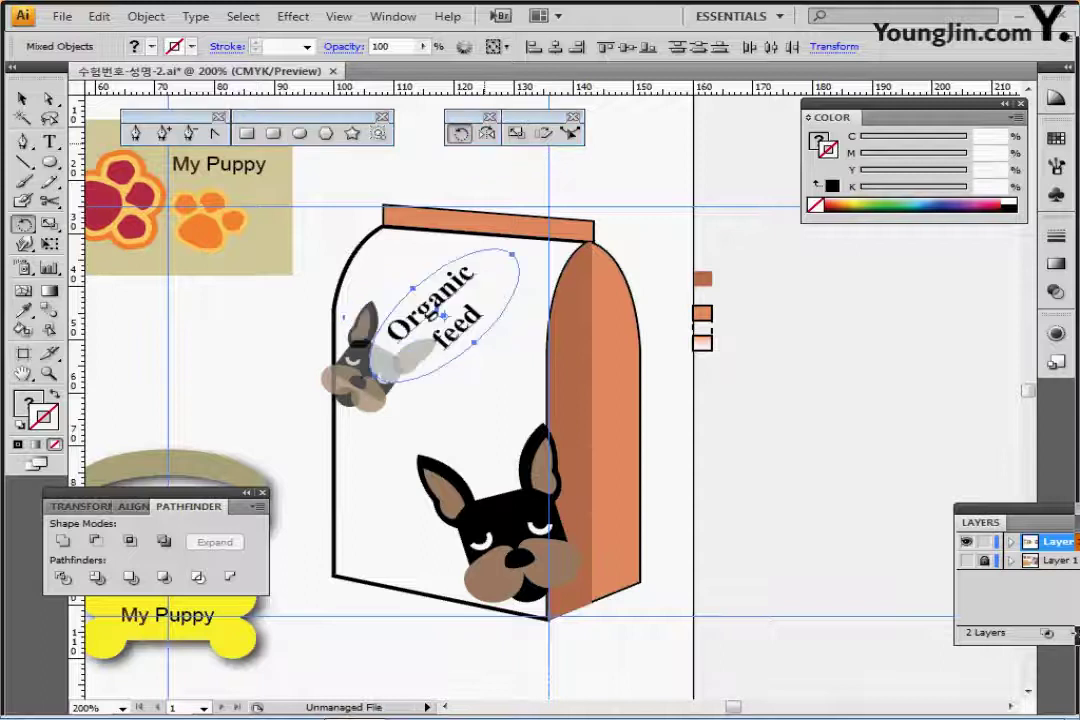
pyautogui.write('-10')
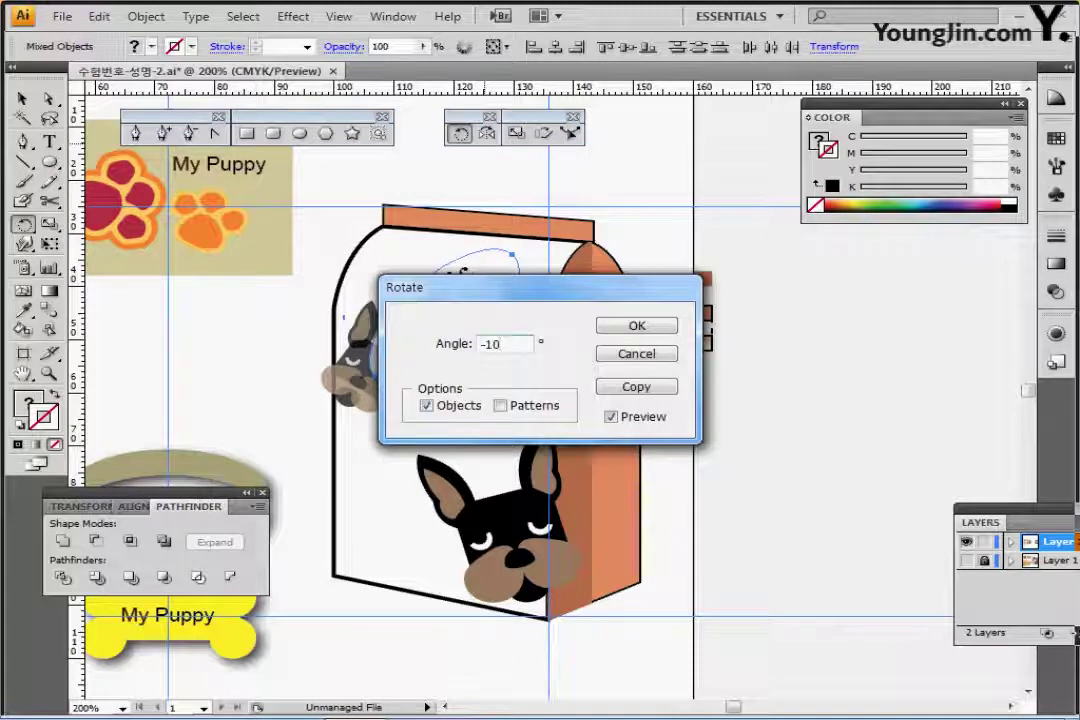
pyautogui.press('Return')
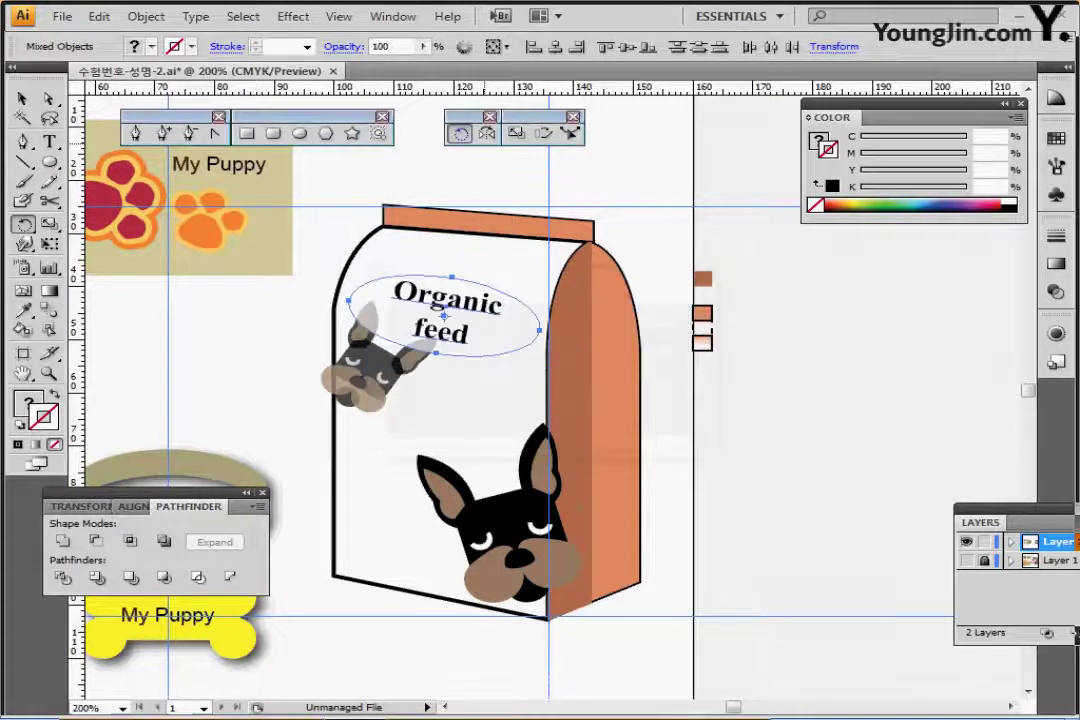
pyautogui.press('ctrl')
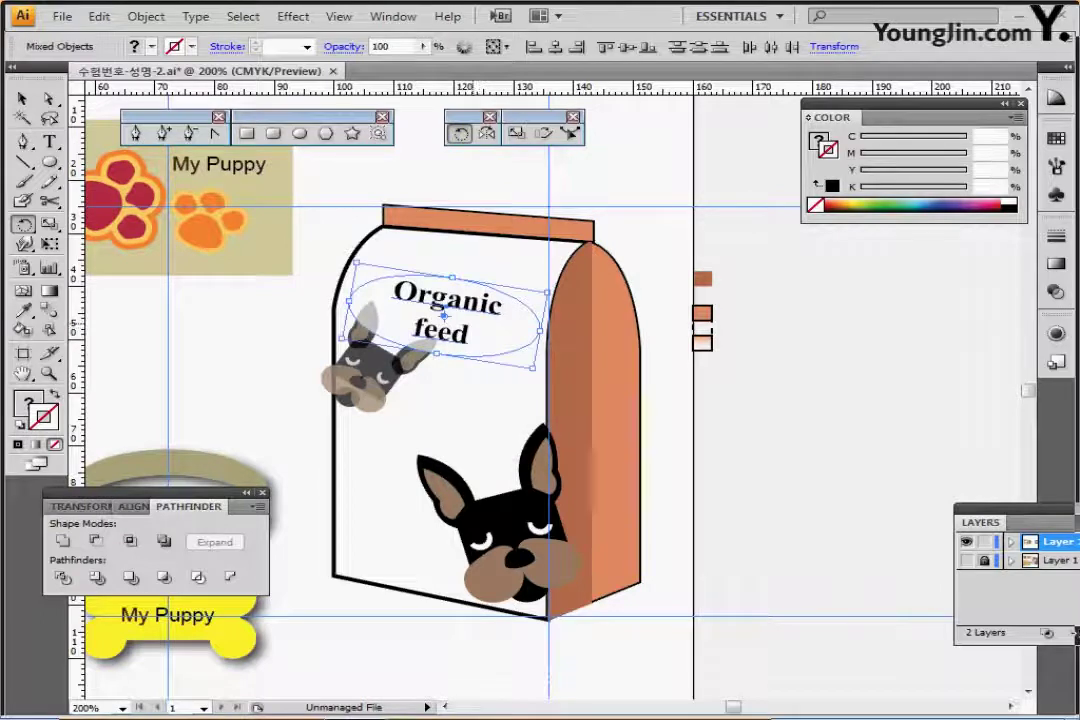
pyautogui.press('Up')
pyautogui.press('Up')
pyautogui.press('Up')
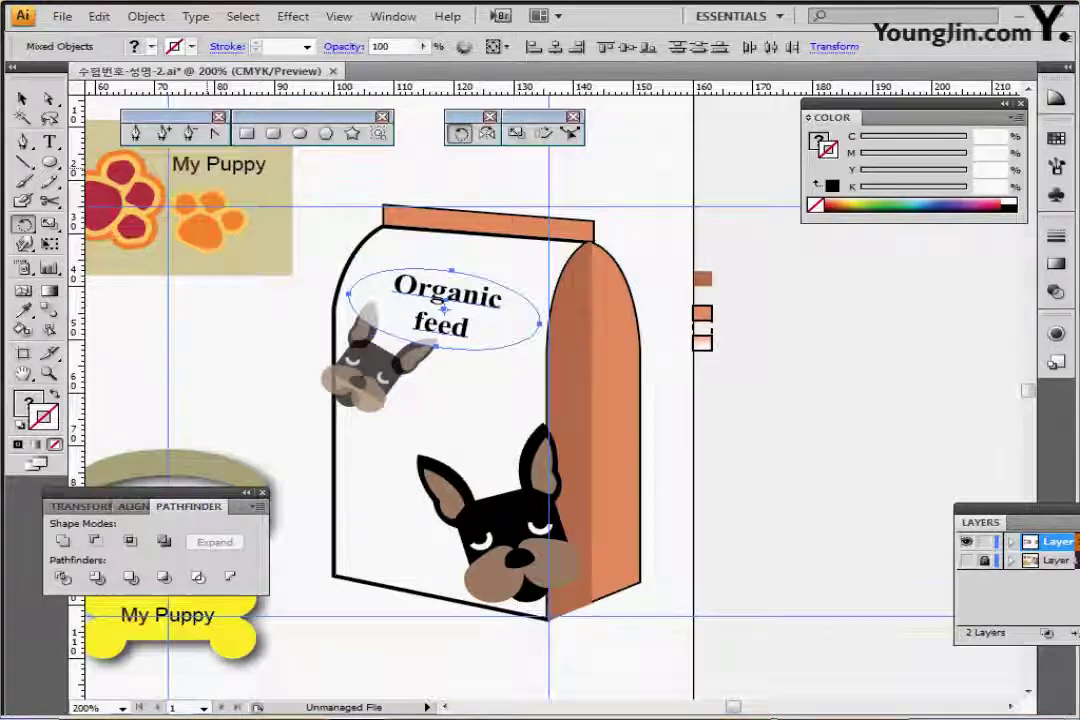
pyautogui.moveTo(600, 201); pyautogui.dragTo(518, 210)
pyautogui.keyDown('ctrl'); pyautogui.click(570, 222); pyautogui.keyUp('ctrl')
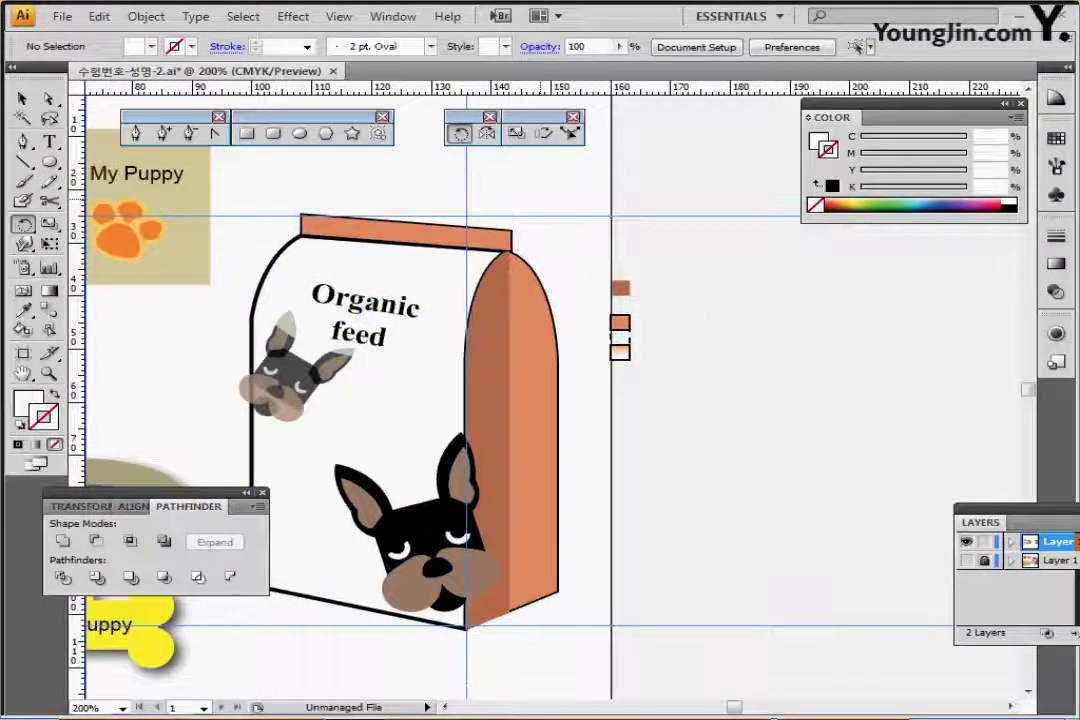
# - Load the Decorative_Scatter brush library, choose its Hearts brush, and close the library
pyautogui.moveTo(568, 251); pyautogui.dragTo(646, 236)
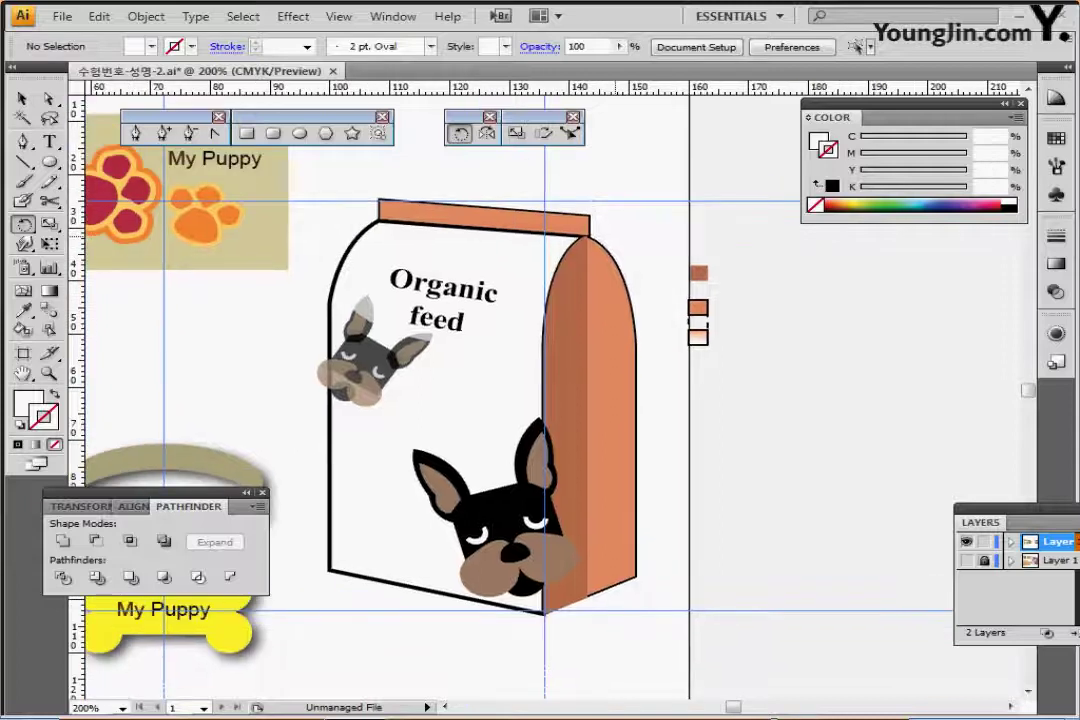
pyautogui.moveTo(657, 340); pyautogui.dragTo(678, 323)
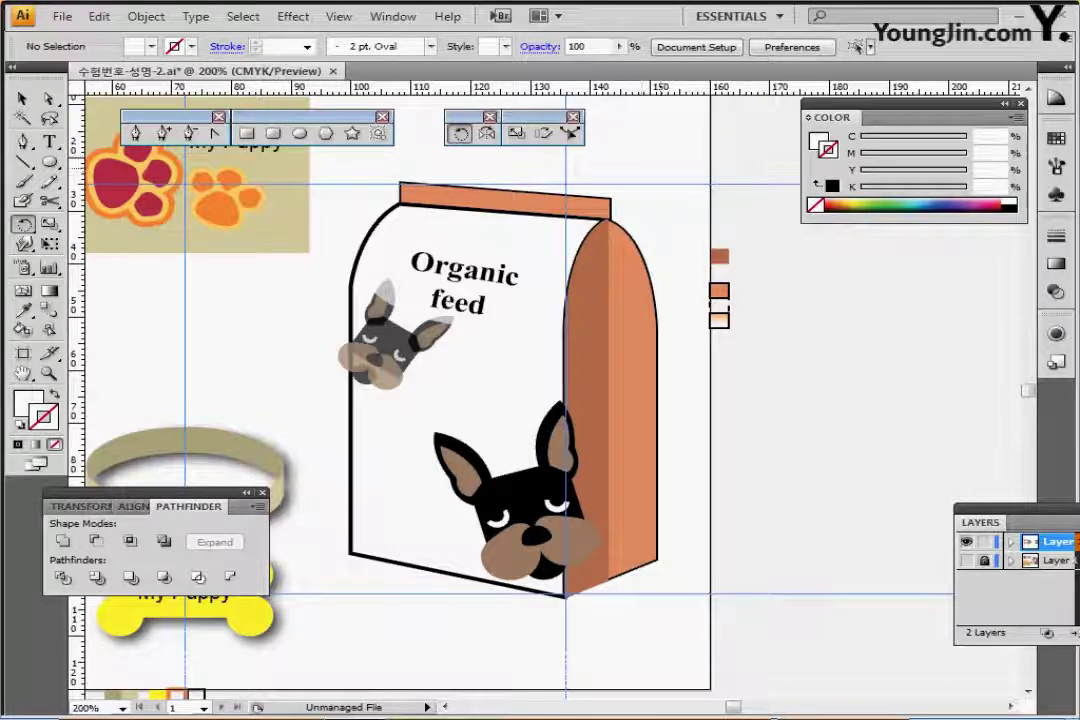
pyautogui.click(431, 47)
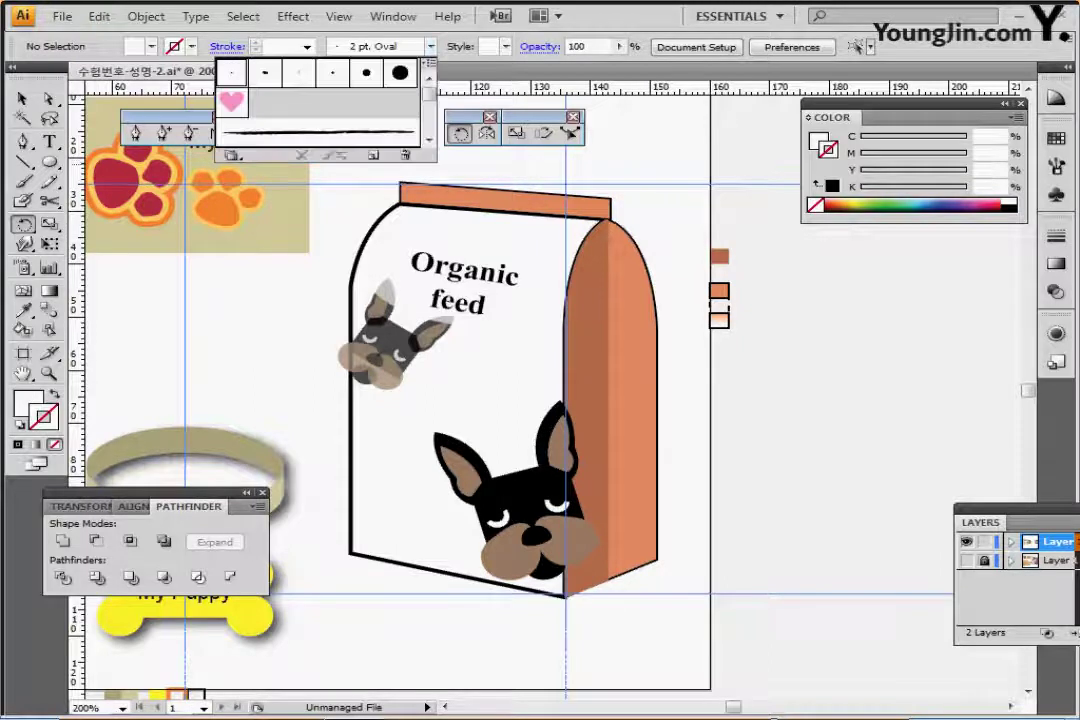
pyautogui.click(231, 155)
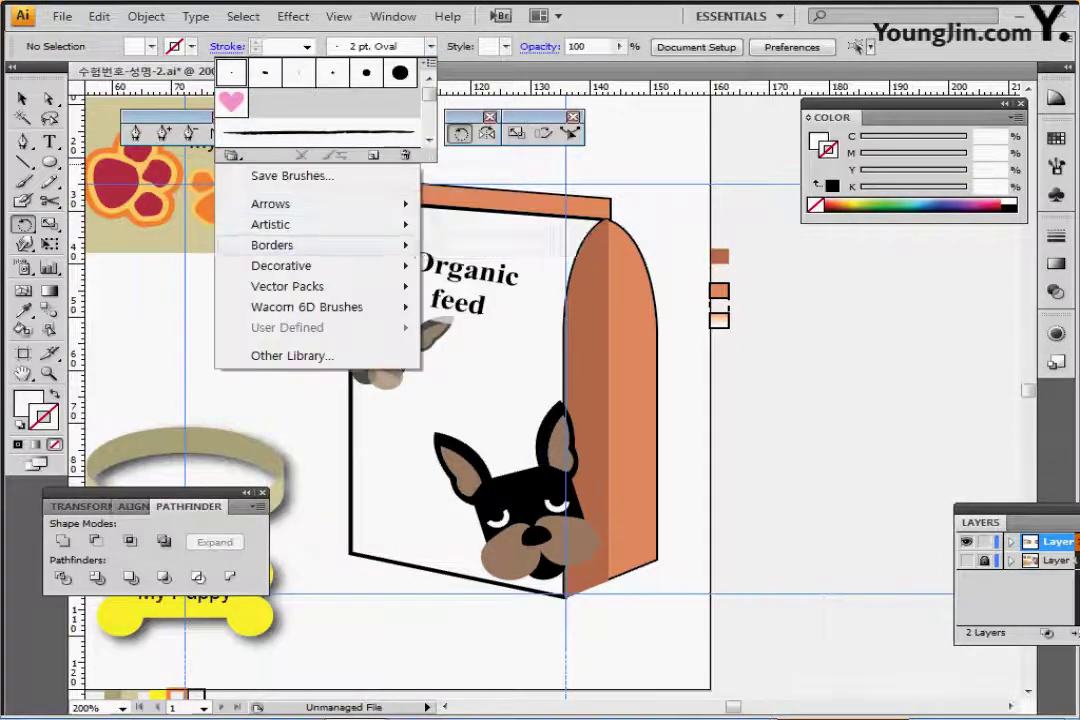
pyautogui.moveTo(272, 245)
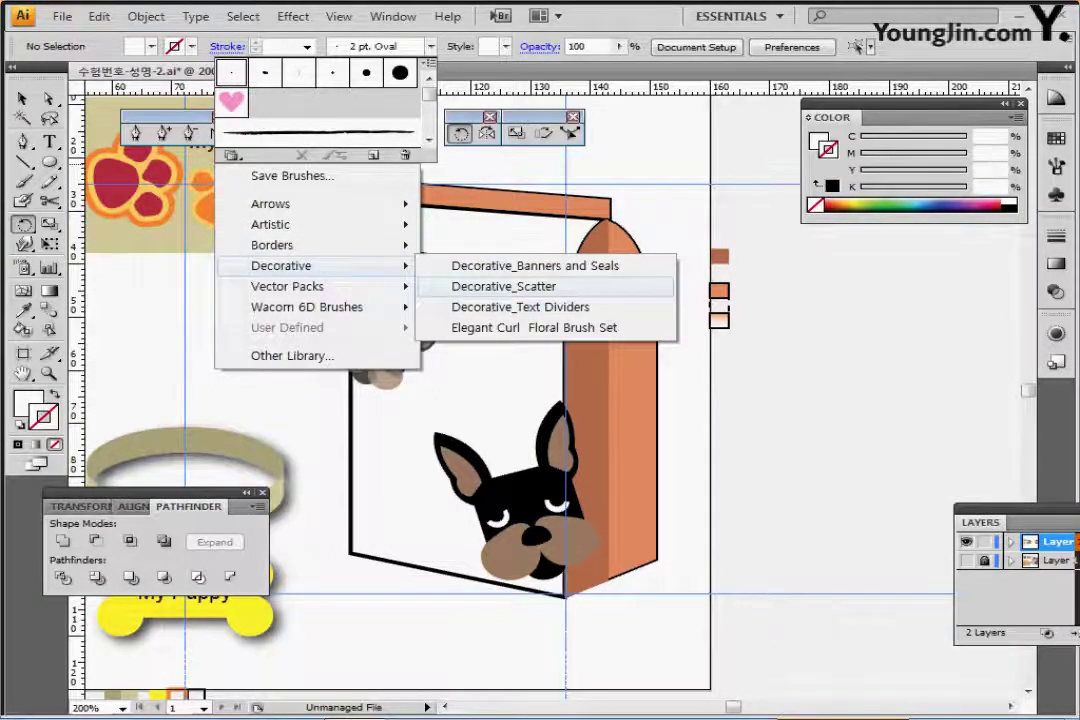
pyautogui.click(503, 286)
pyautogui.moveTo(760, 583)
pyautogui.mouseDown()
pyautogui.moveTo(849, 342)
pyautogui.moveTo(878, 298)
pyautogui.mouseUp()
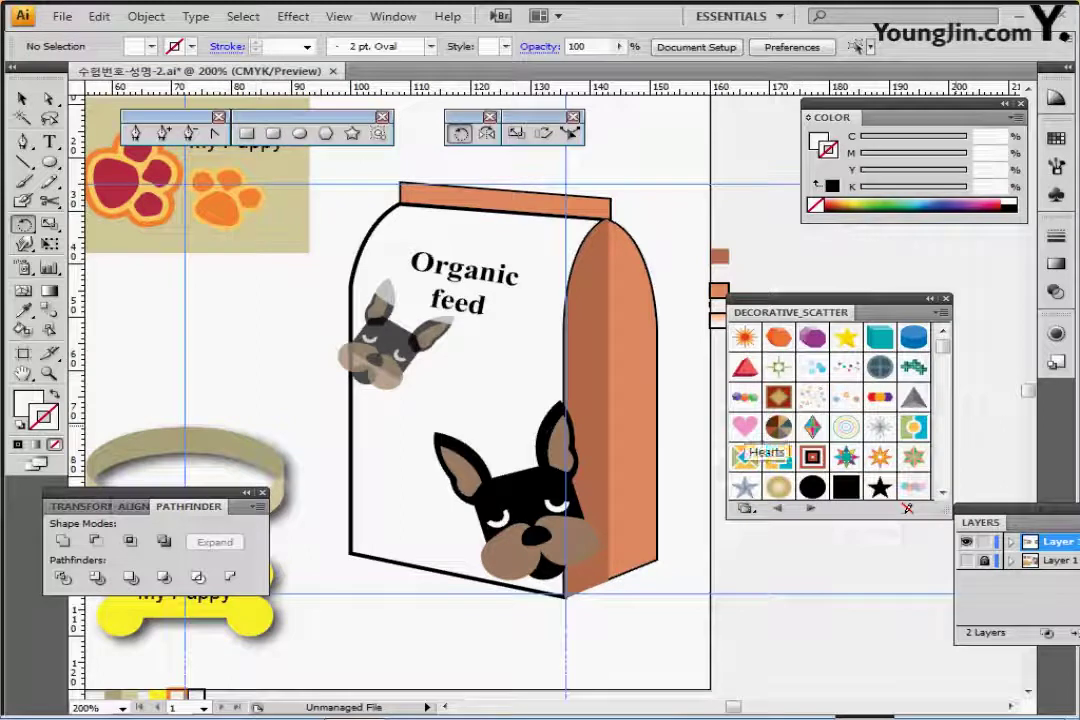
pyautogui.click(743, 456)
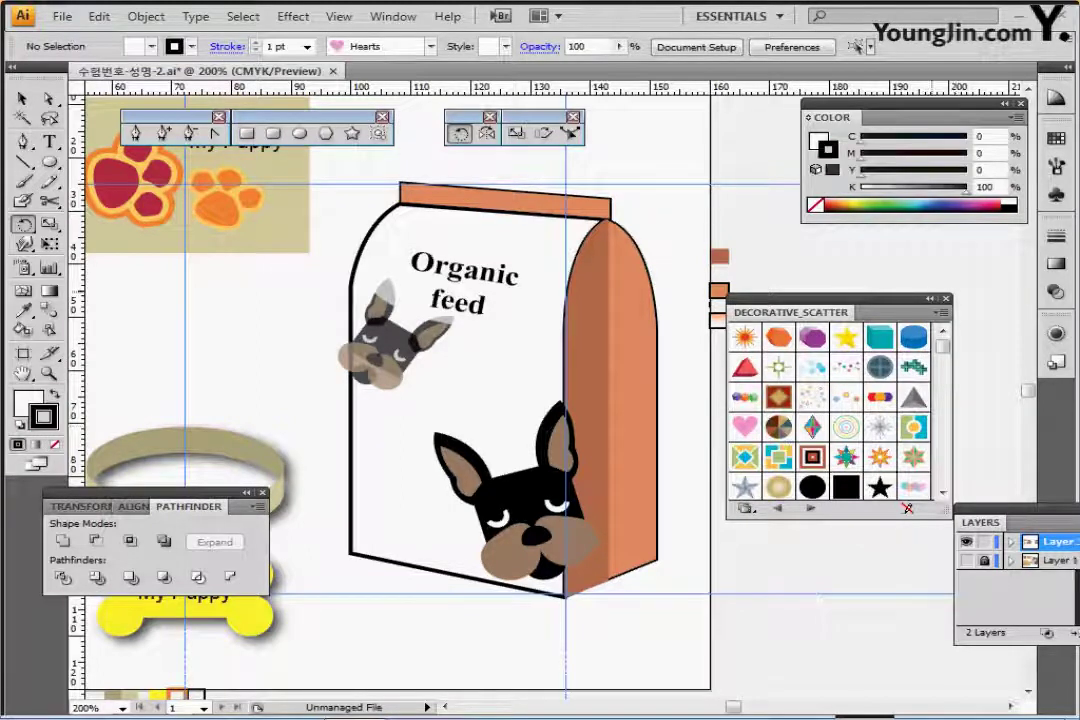
pyautogui.click(945, 299)
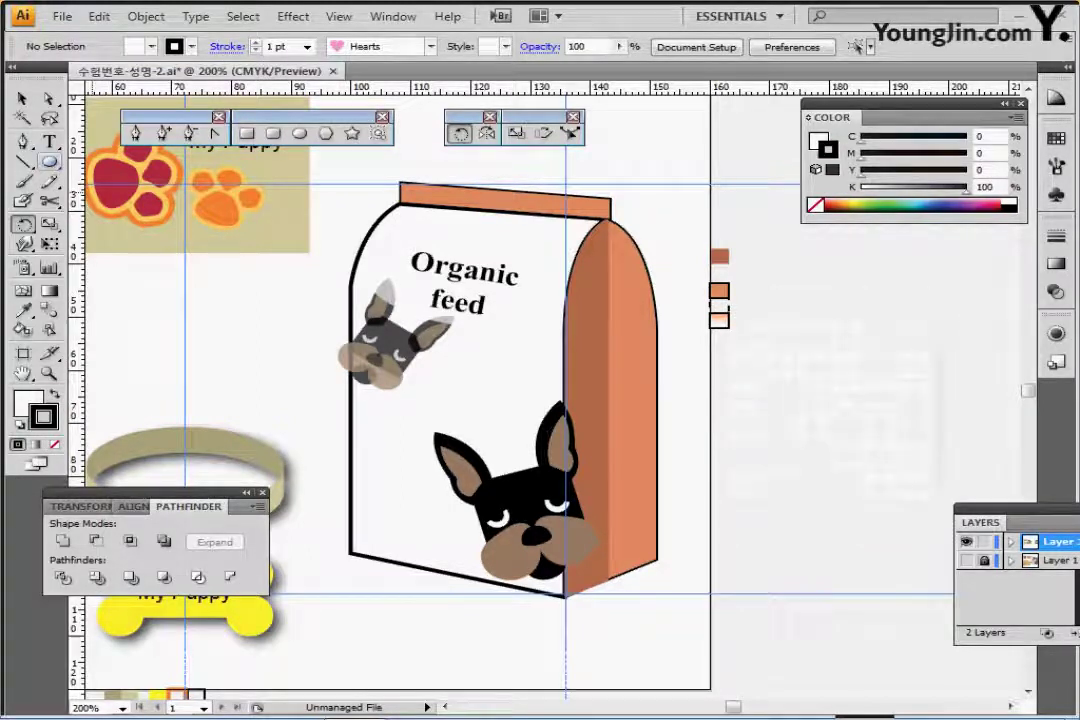
# - Paint a Hearts brush stroke diagonally from the bag's lower-left corner to its side panel and set the stroke weight to 0.4 pt
pyautogui.press('b')
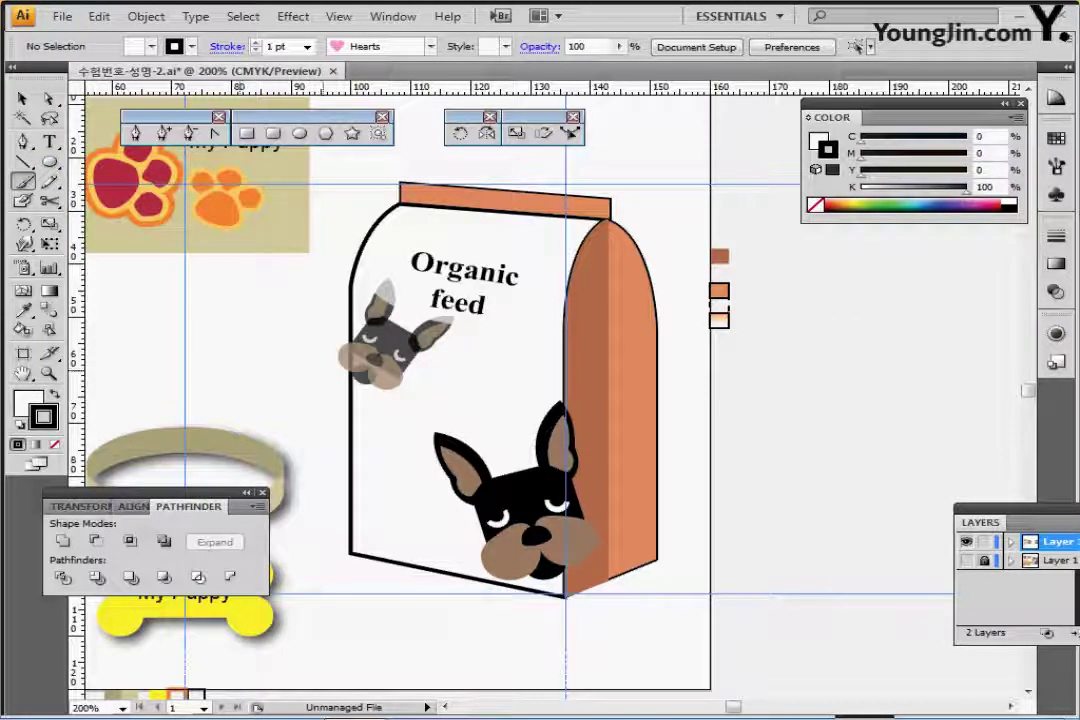
pyautogui.moveTo(324, 581)
pyautogui.mouseDown()
pyautogui.moveTo(402, 440)
pyautogui.moveTo(560, 285)
pyautogui.moveTo(646, 268)
pyautogui.mouseUp()
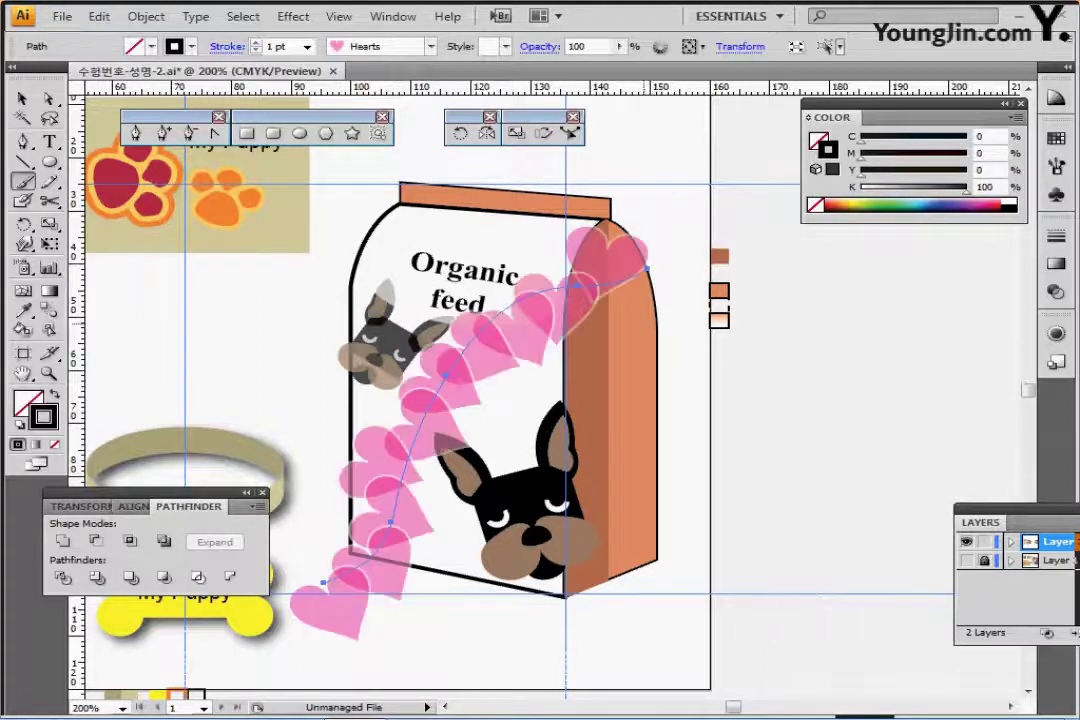
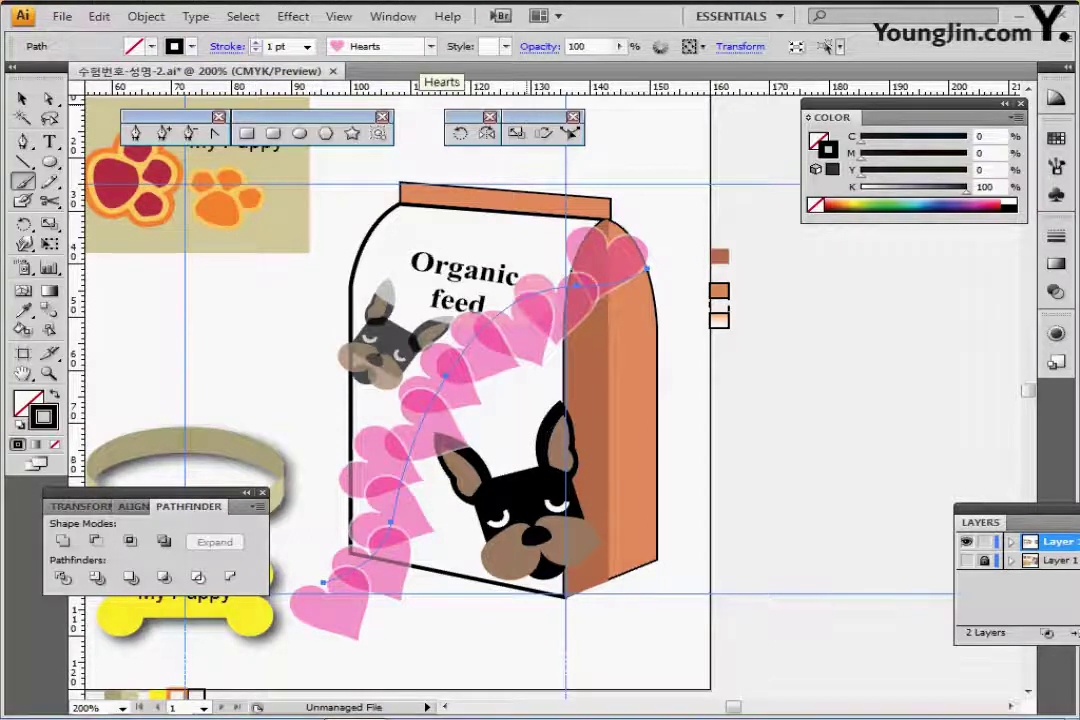
pyautogui.click(276, 46)
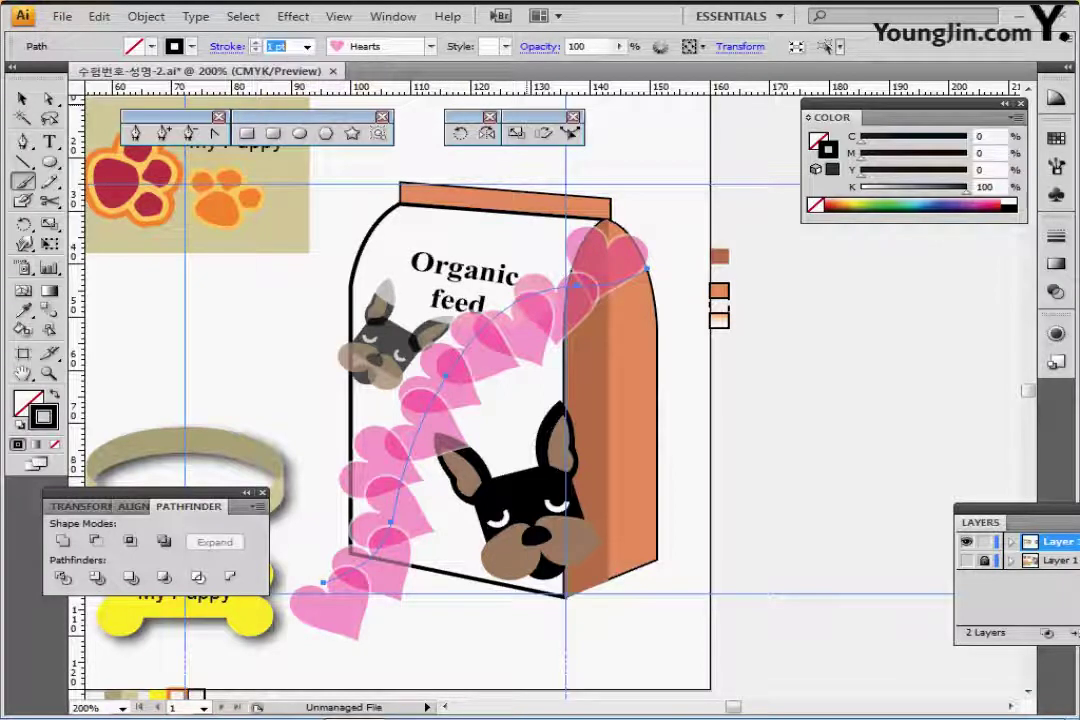
pyautogui.press('BackSpace')
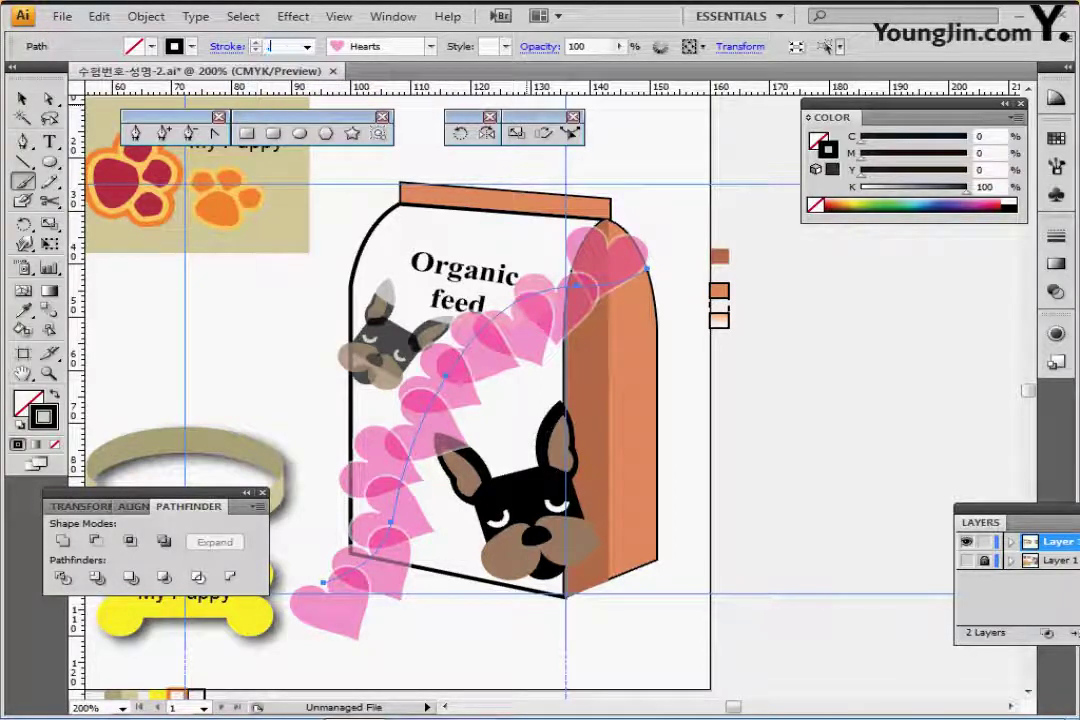
pyautogui.write('0.4')
pyautogui.press('Return')
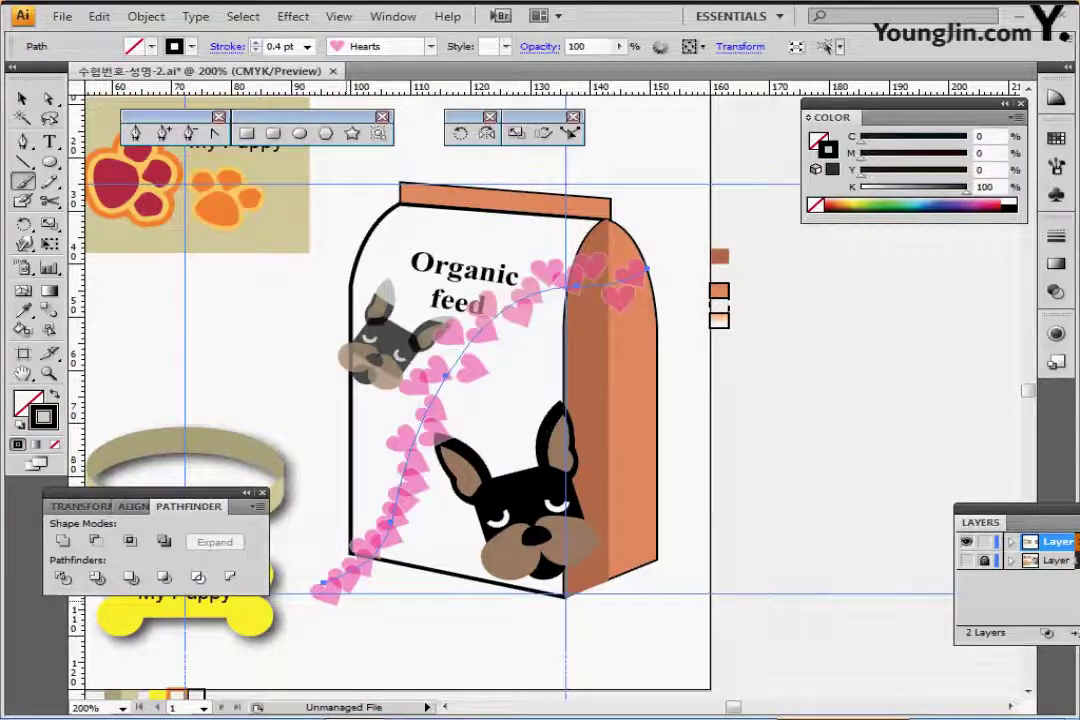
# - Replace the hearts stroke with a newly painted S-shaped one across the bag front, shifted slightly down and left
pyautogui.press('Delete')
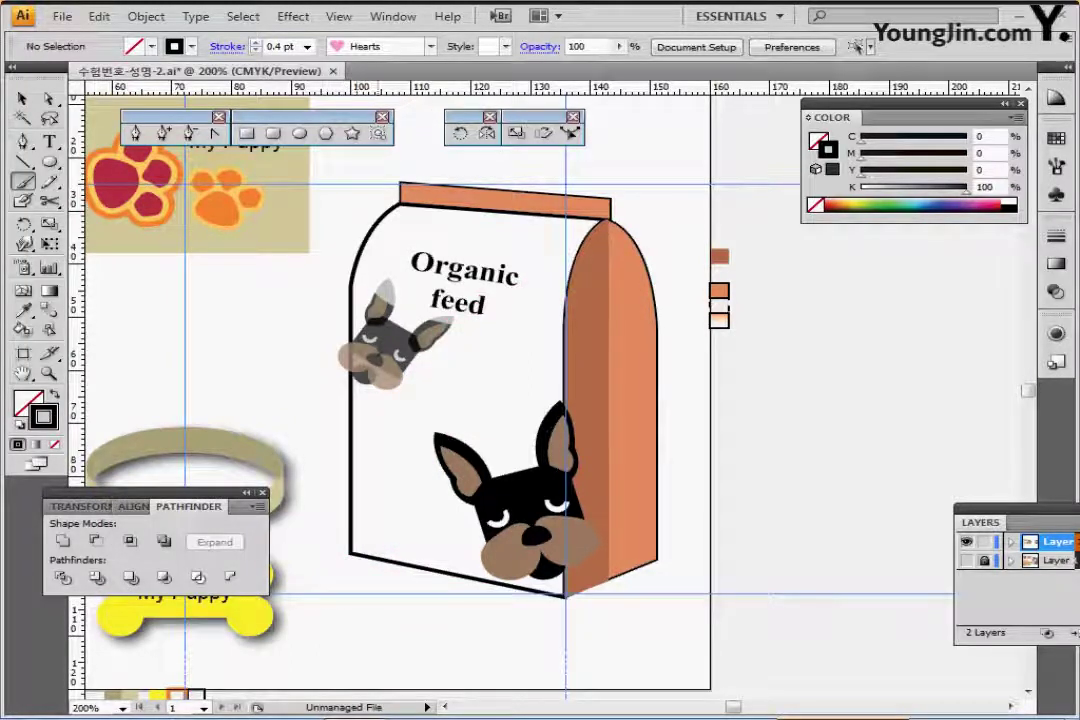
pyautogui.moveTo(330, 557)
pyautogui.mouseDown()
pyautogui.moveTo(470, 340)
pyautogui.moveTo(624, 304)
pyautogui.mouseUp()
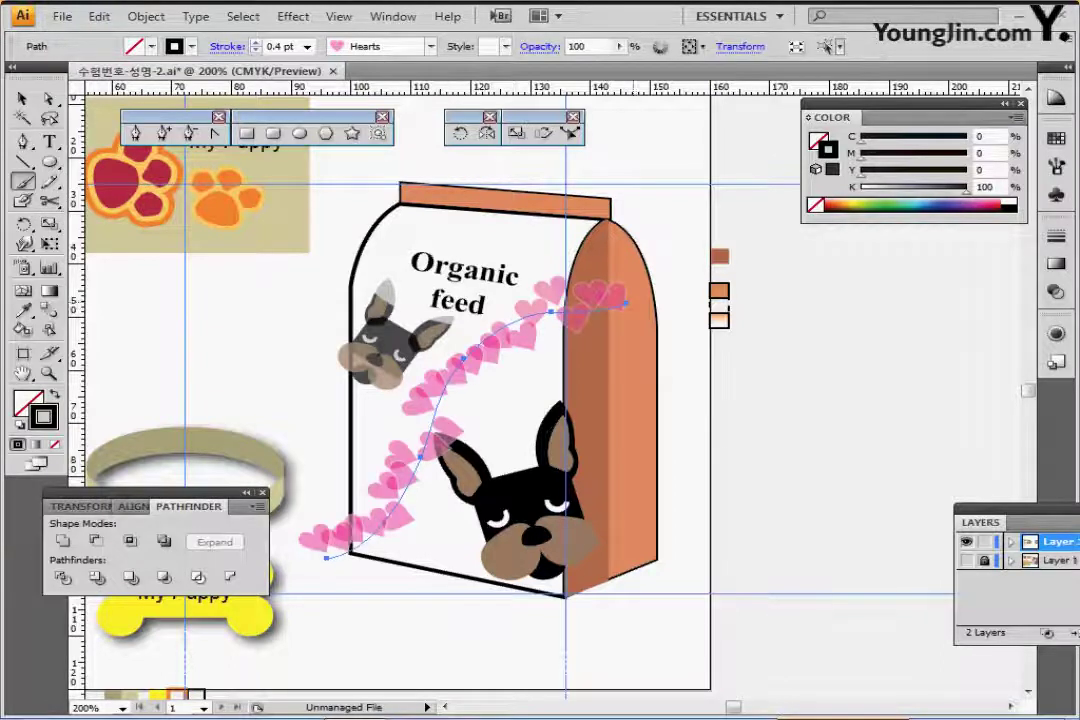
pyautogui.moveTo(530, 317); pyautogui.dragTo(527, 319)
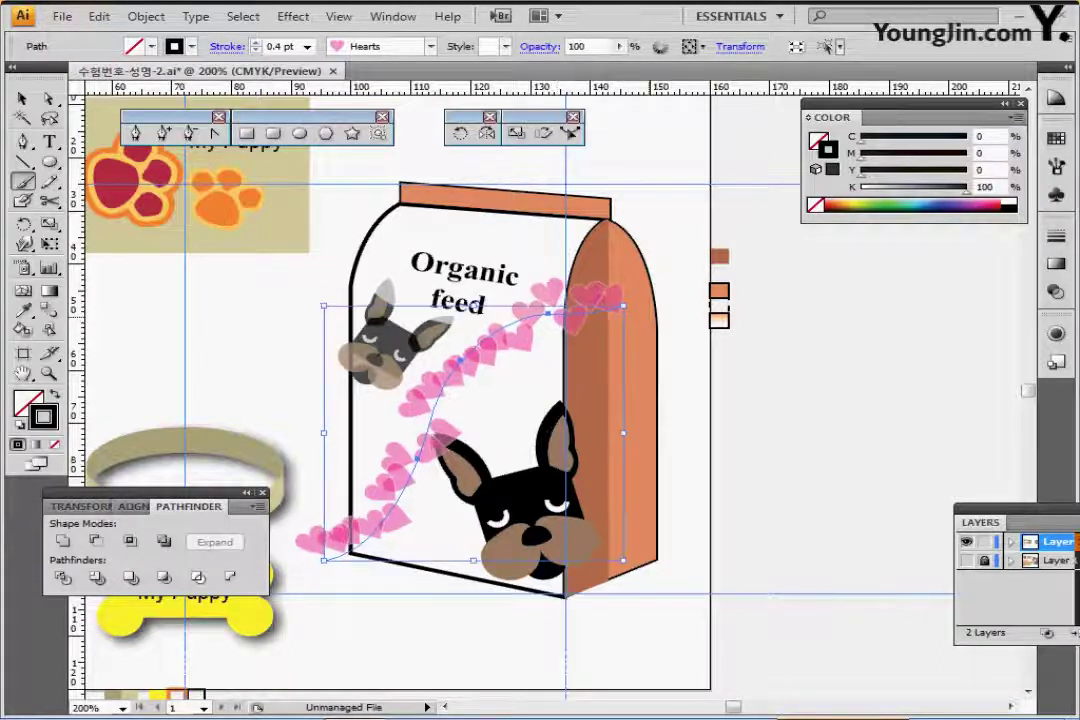
# - Reshape the hearts path by lowering its right end and upper anchor point, shift the whole path slightly down-left, and deselect it
pyautogui.click(49, 98)
pyautogui.click(624, 306)
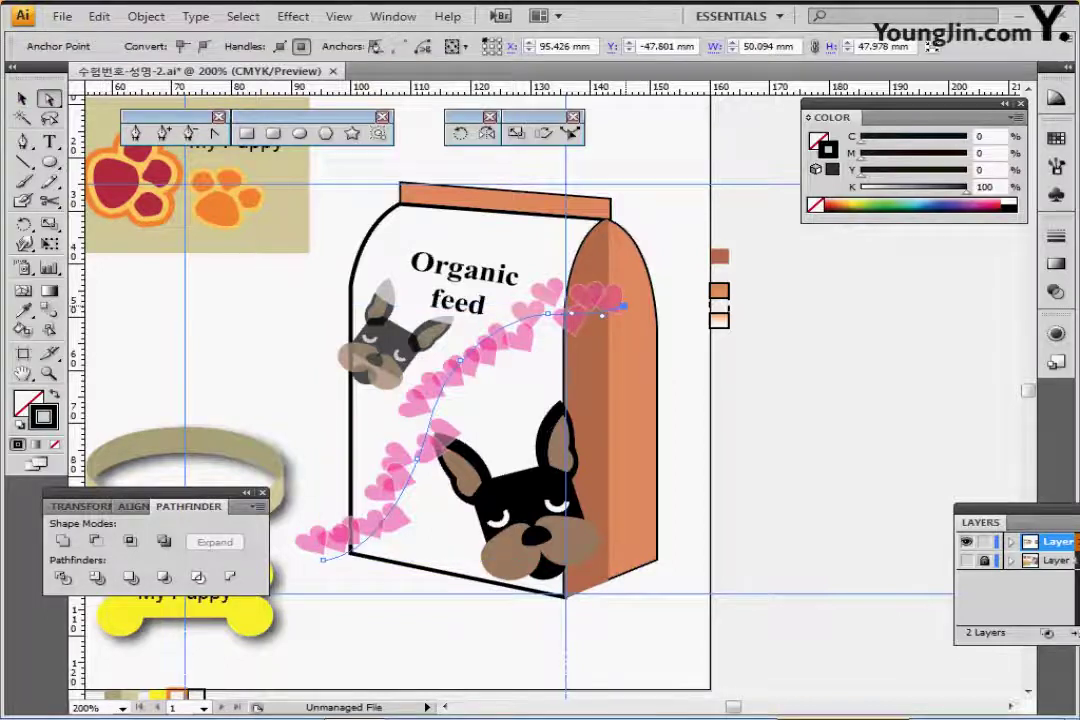
pyautogui.moveTo(624, 306); pyautogui.dragTo(622, 330)
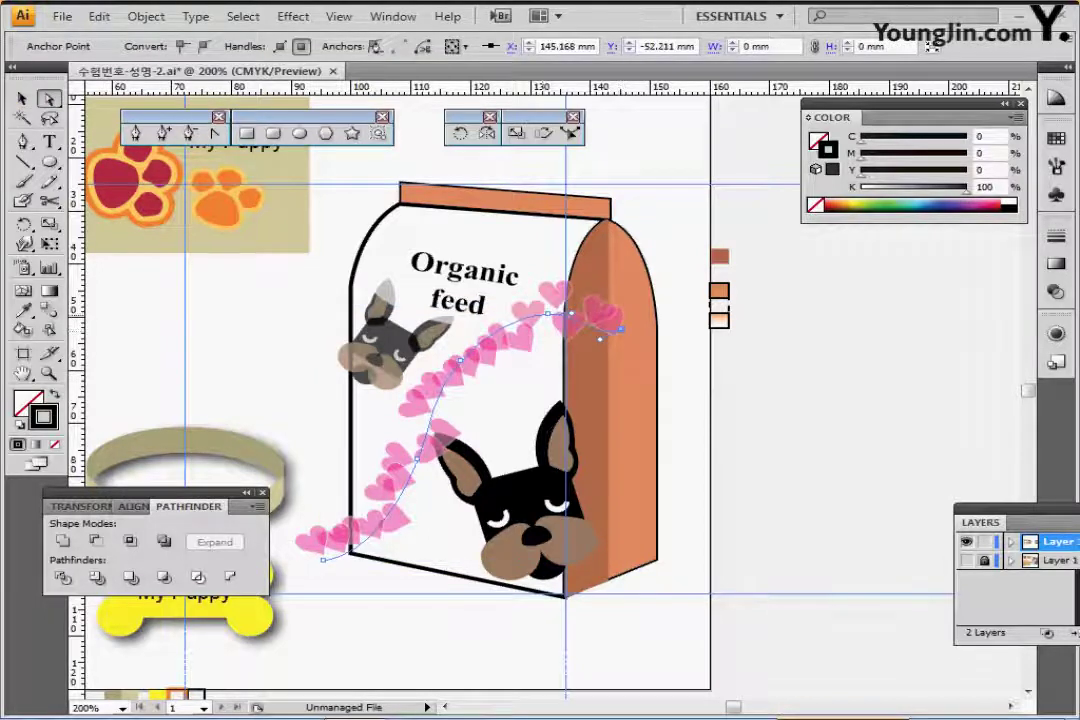
pyautogui.moveTo(548, 314)
pyautogui.mouseDown()
pyautogui.moveTo(527, 322)
pyautogui.moveTo(537, 328)
pyautogui.mouseUp()
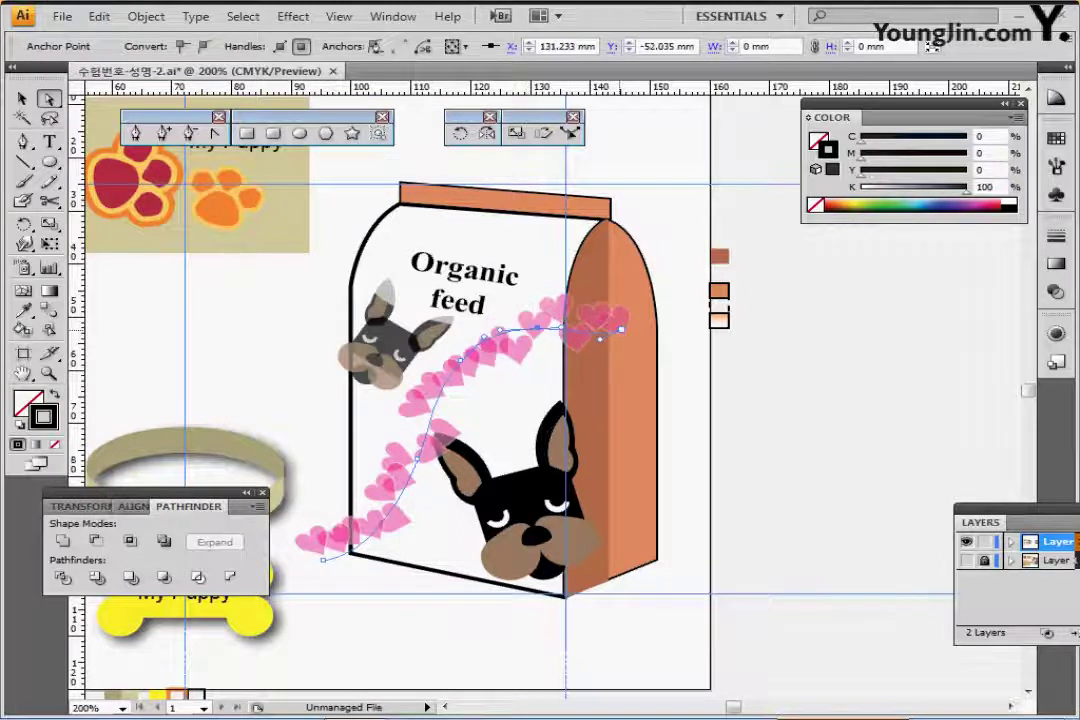
pyautogui.moveTo(620, 329); pyautogui.dragTo(622, 358)
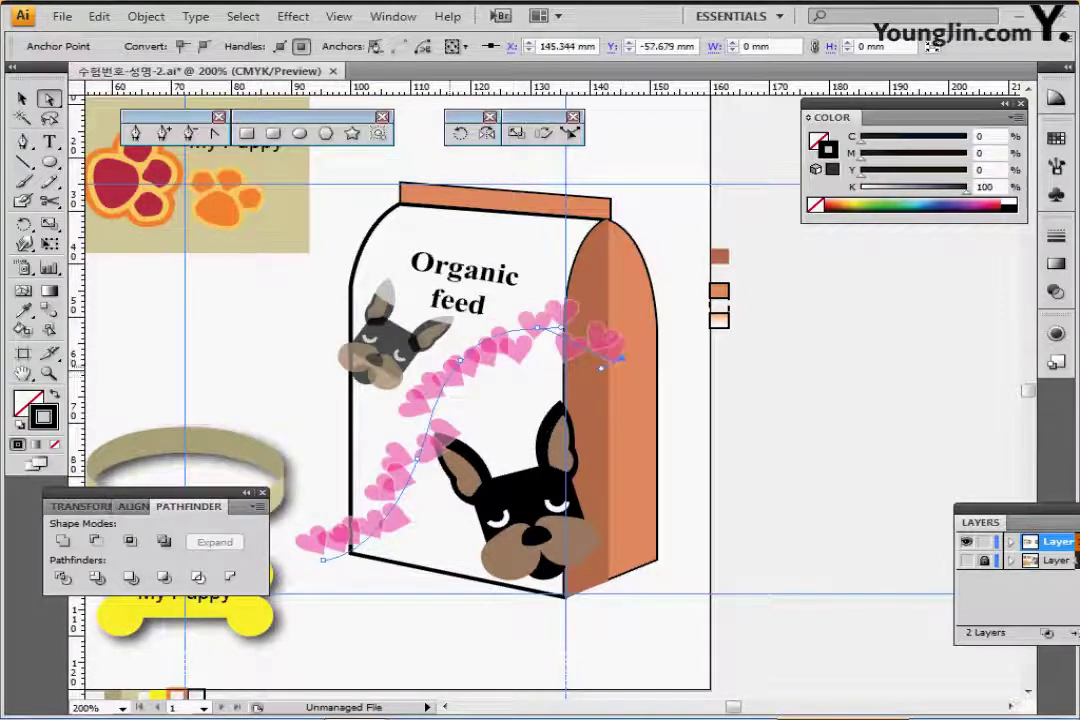
pyautogui.moveTo(387, 487)
pyautogui.mouseDown()
pyautogui.moveTo(370, 498)
pyautogui.moveTo(397, 496)
pyautogui.mouseUp()
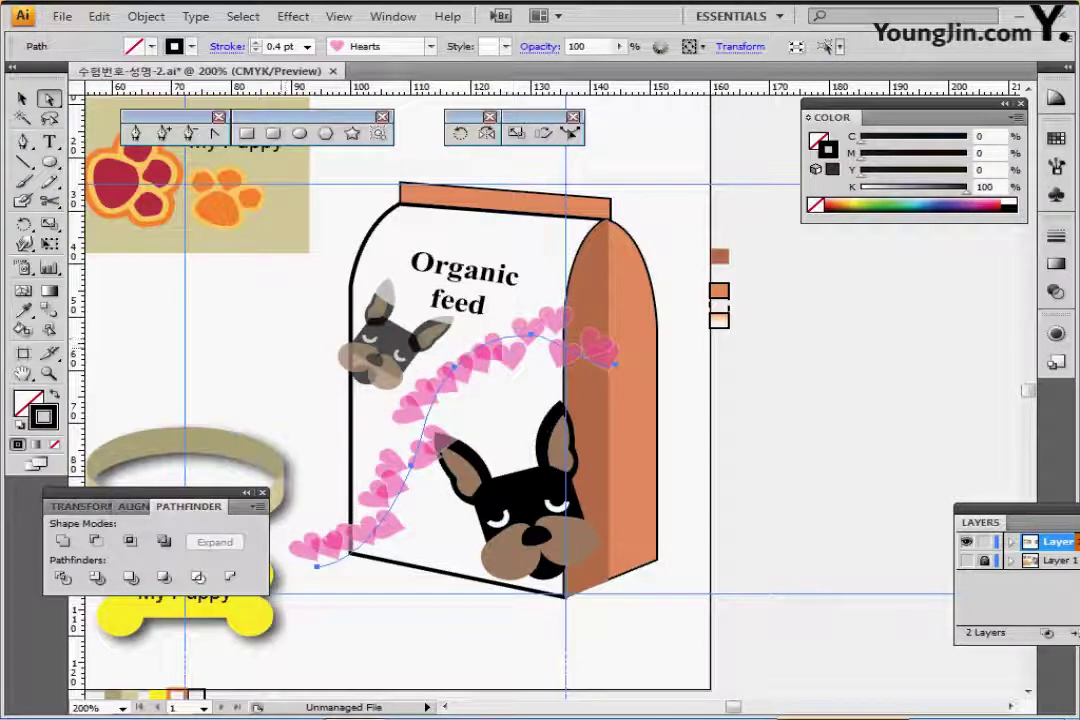
pyautogui.hotkey('ctrl', 'shift', 'a')
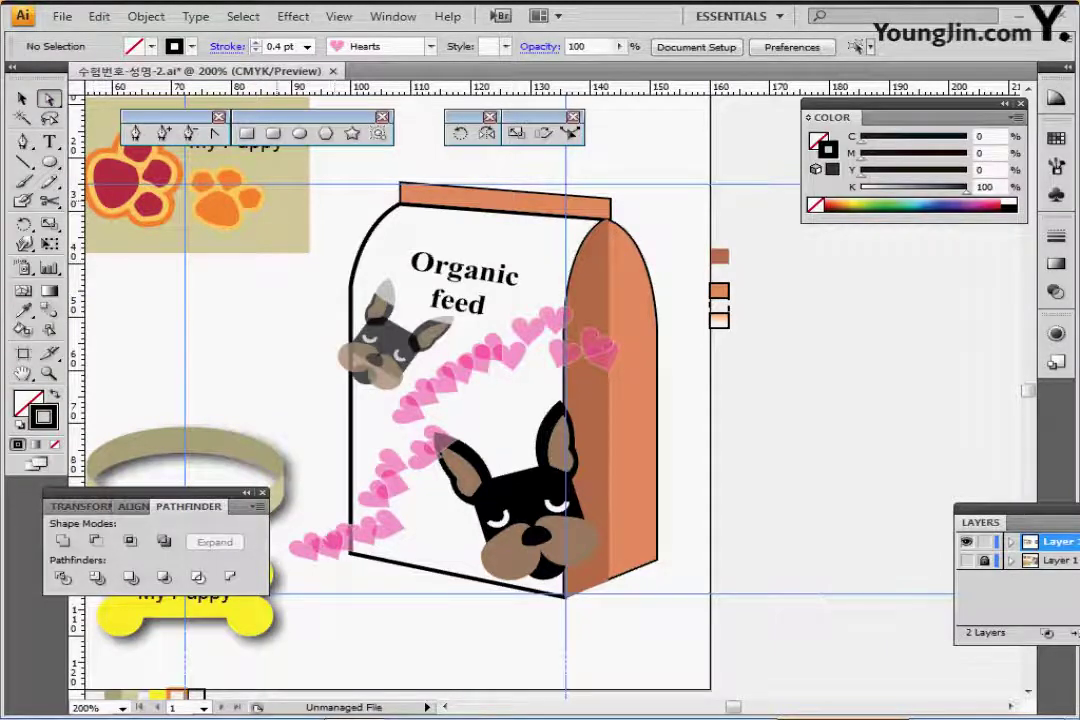
# - Bring the bag's front outline to the front and give it the default white fill and black 1 pt stroke
pyautogui.press('v')
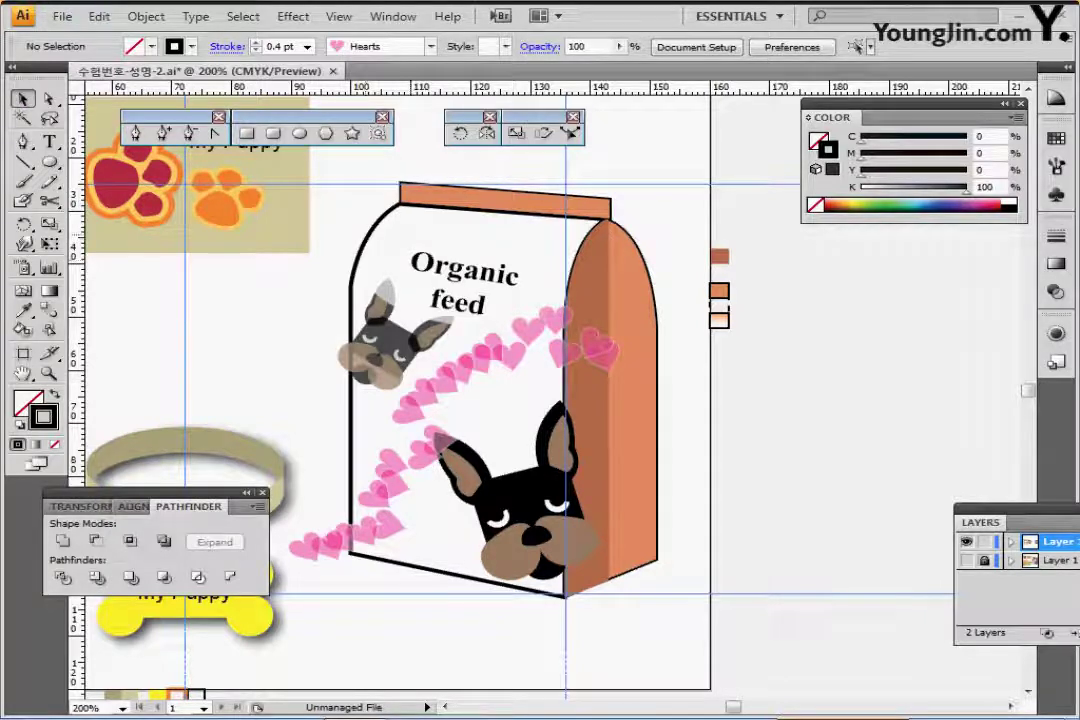
pyautogui.click(371, 235)
pyautogui.rightClick(371, 235)
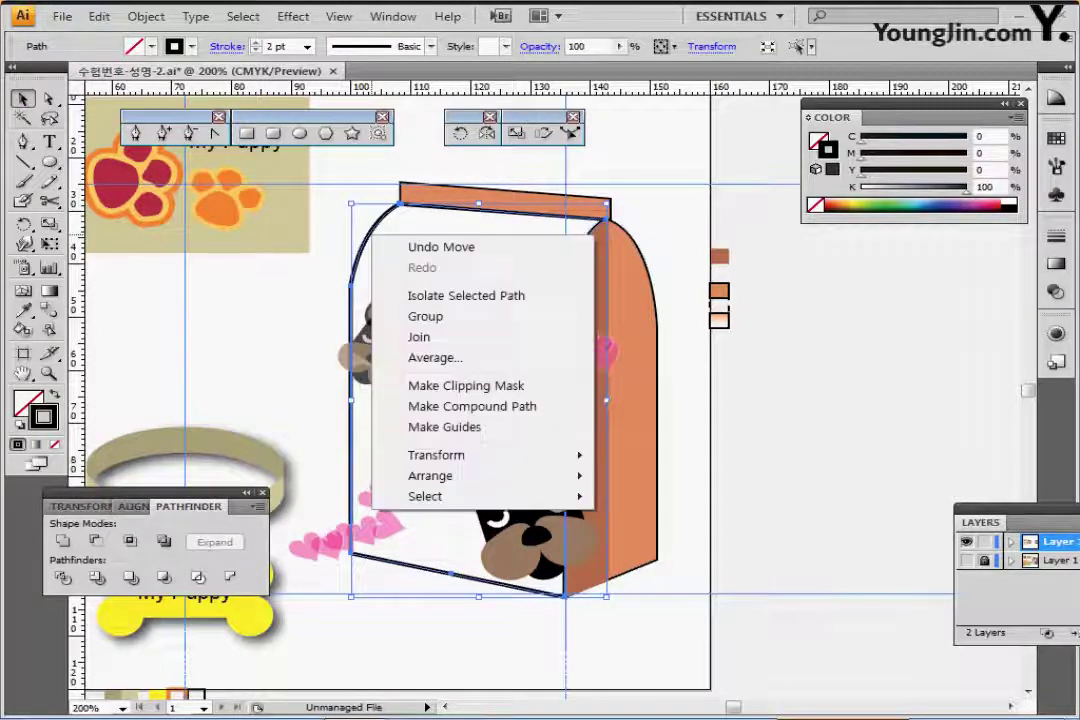
pyautogui.moveTo(500, 476)
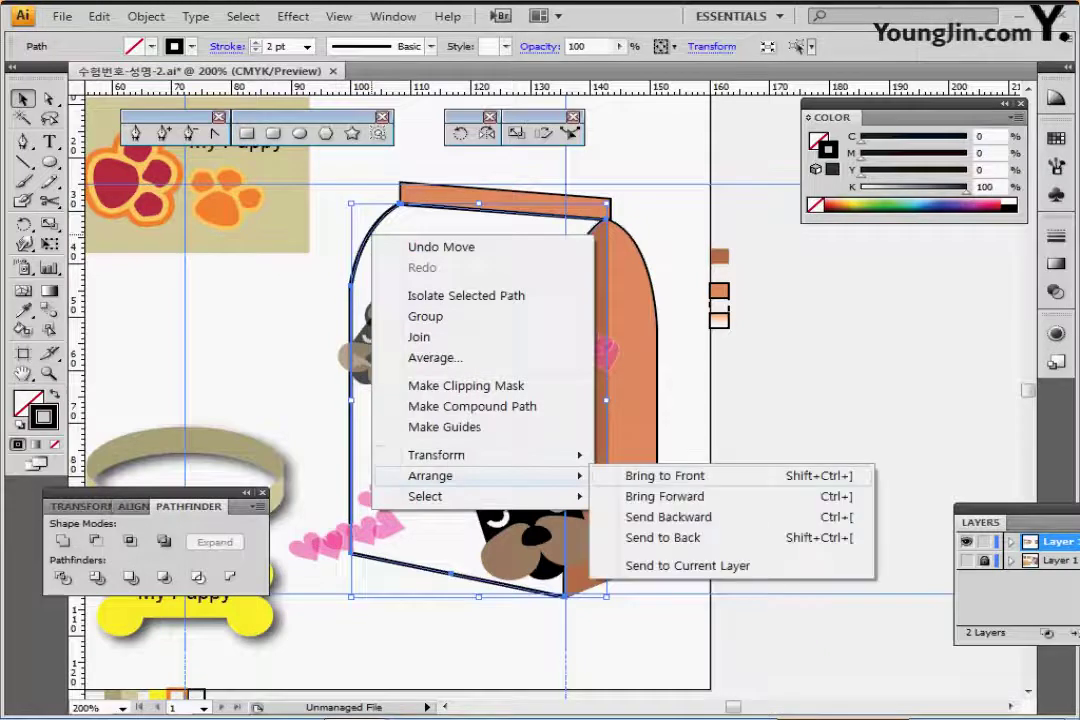
pyautogui.click(655, 476)
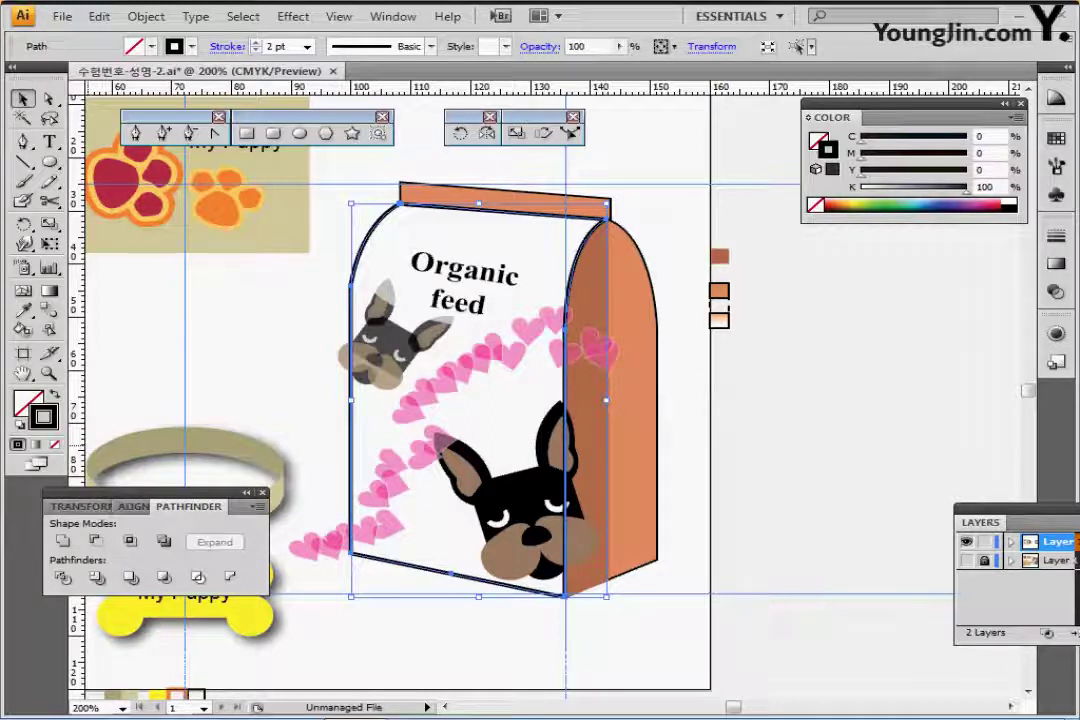
pyautogui.press('d')
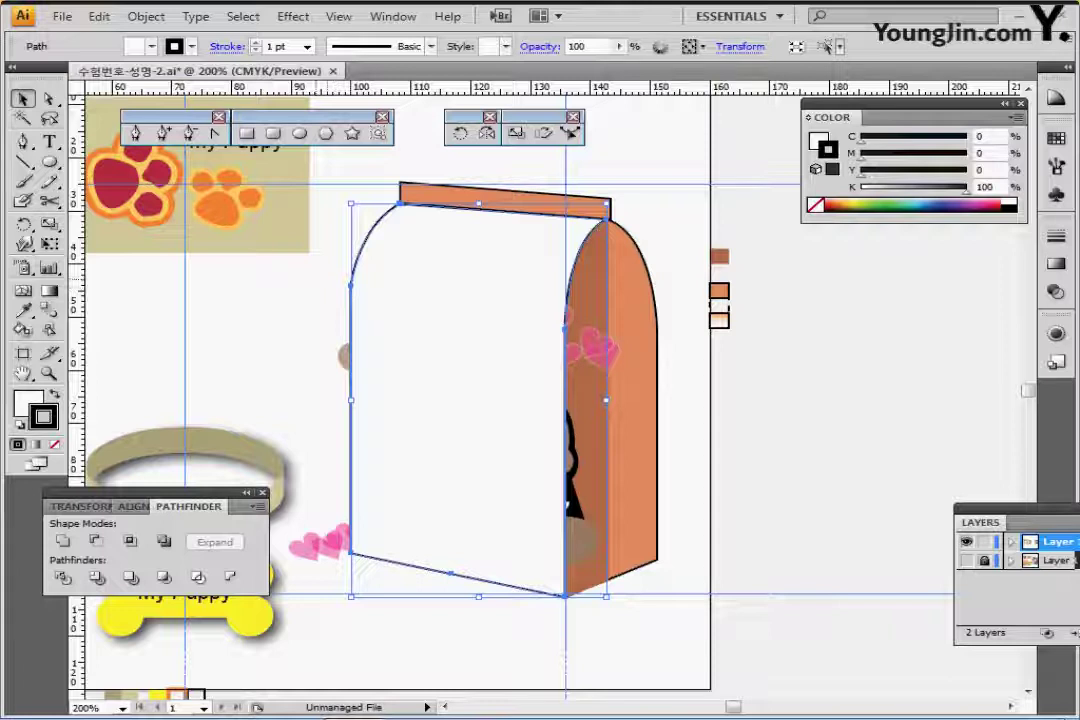
# - Clip the label, dog heads and hearts to the bag front with a clipping mask, excluding the side panel, and clear the selection
pyautogui.moveTo(313, 275); pyautogui.dragTo(489, 524)
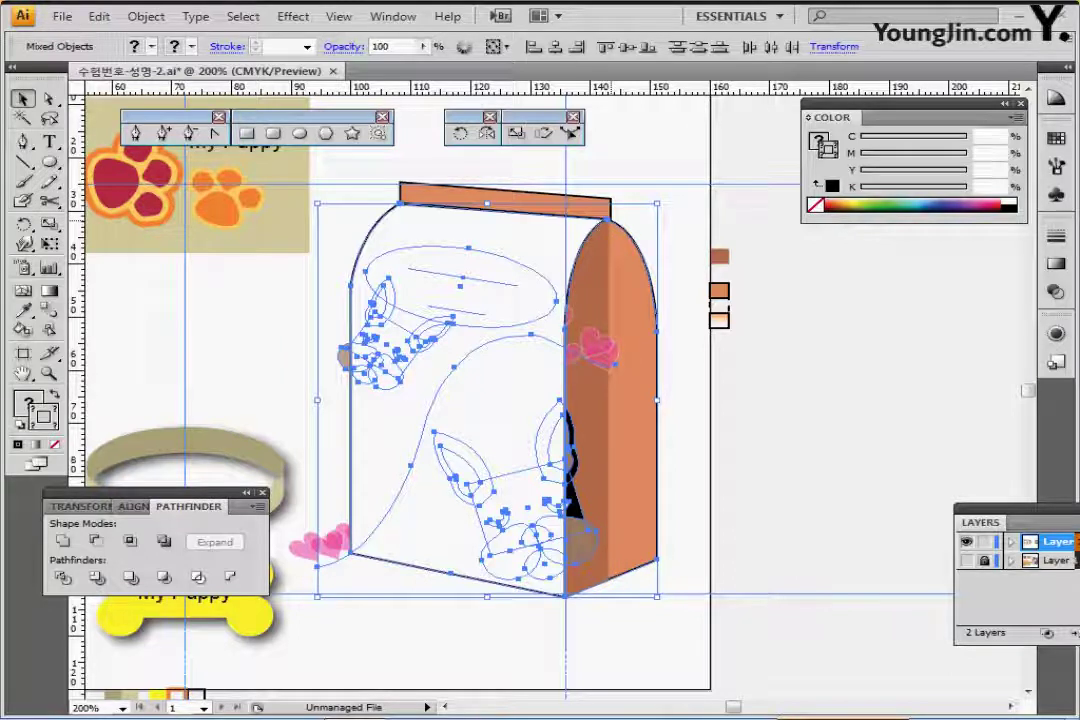
pyautogui.keyDown('shift'); pyautogui.click(634, 420); pyautogui.keyUp('shift')
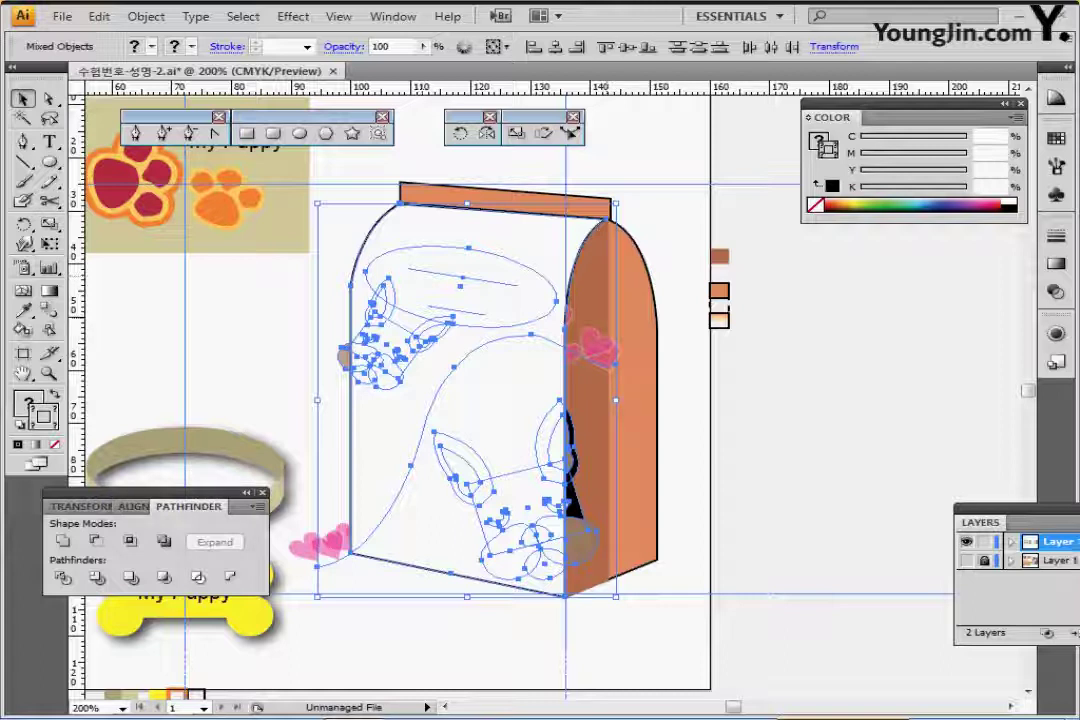
pyautogui.rightClick(452, 310)
pyautogui.click(535, 390)
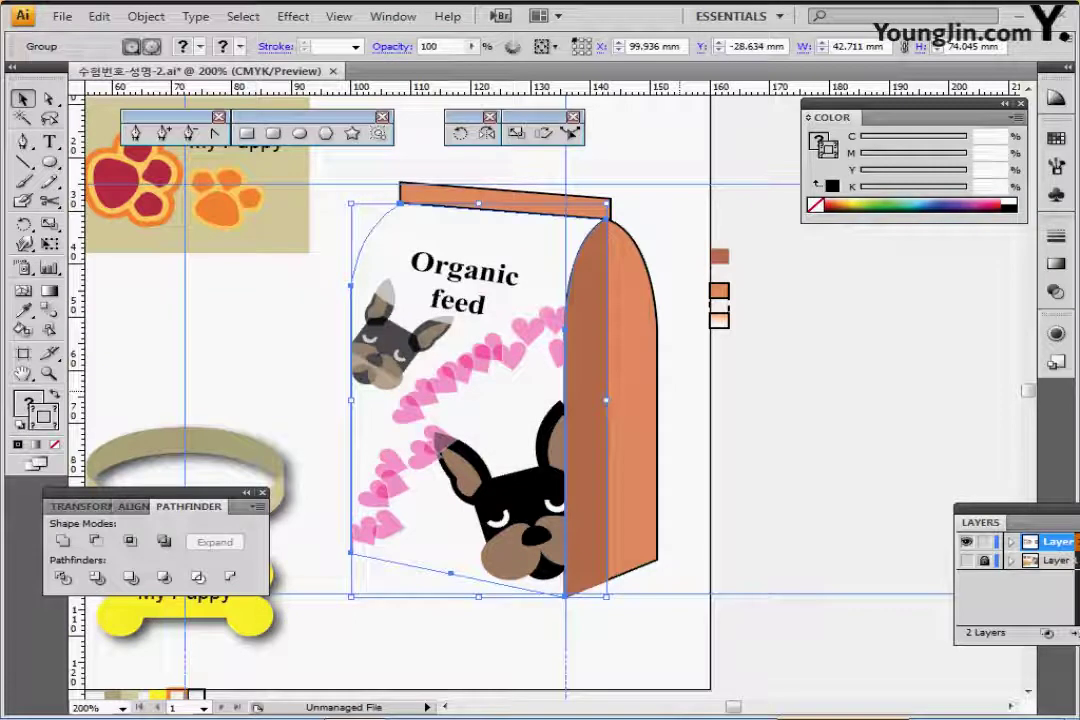
pyautogui.hotkey('ctrl', 'shift', 'a')
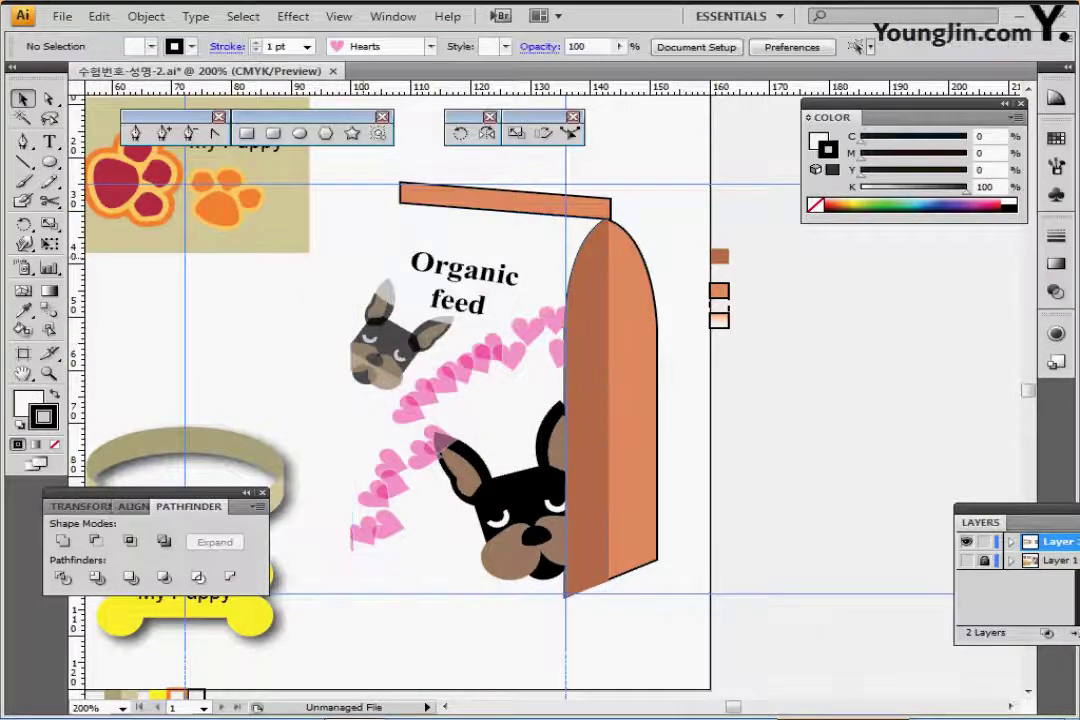
# - Isolate the clipped group and give the bag front the sample swatch's white-to-orange gradient fill and black 1 pt stroke
pyautogui.click(510, 359)
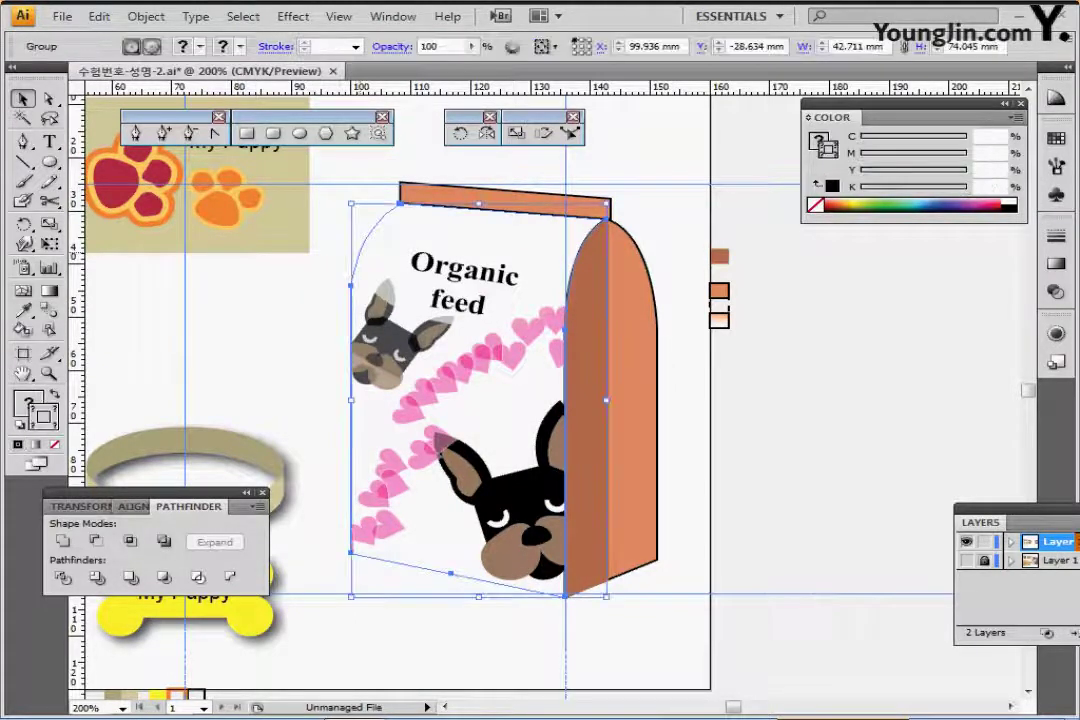
pyautogui.doubleClick(510, 359)
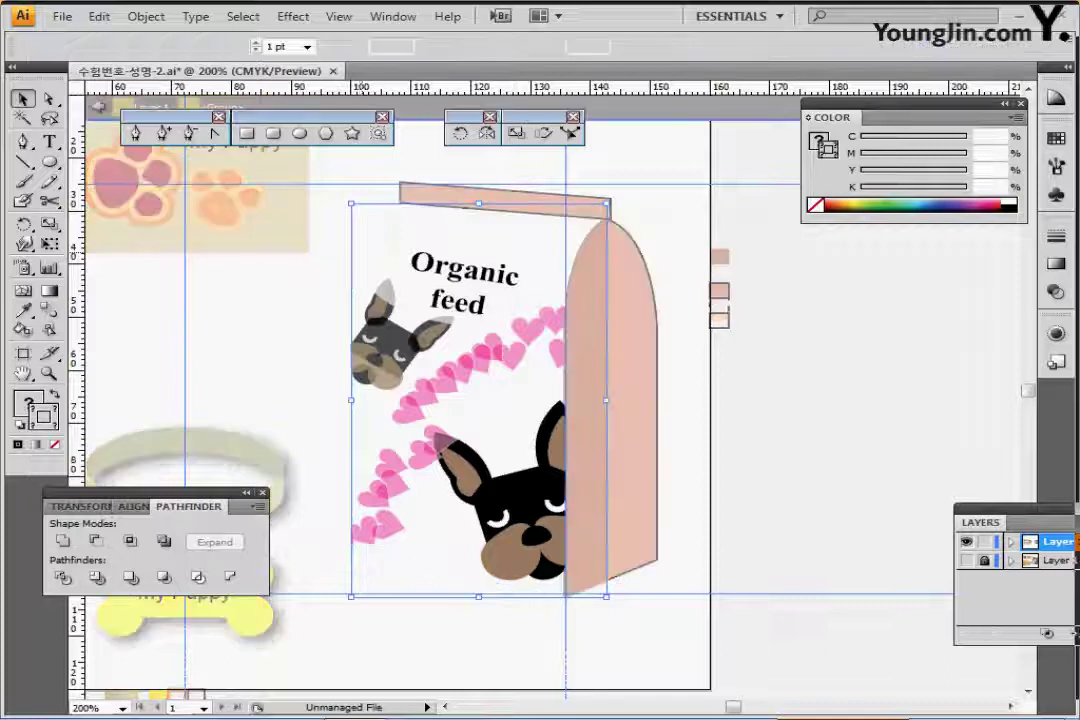
pyautogui.click(510, 359)
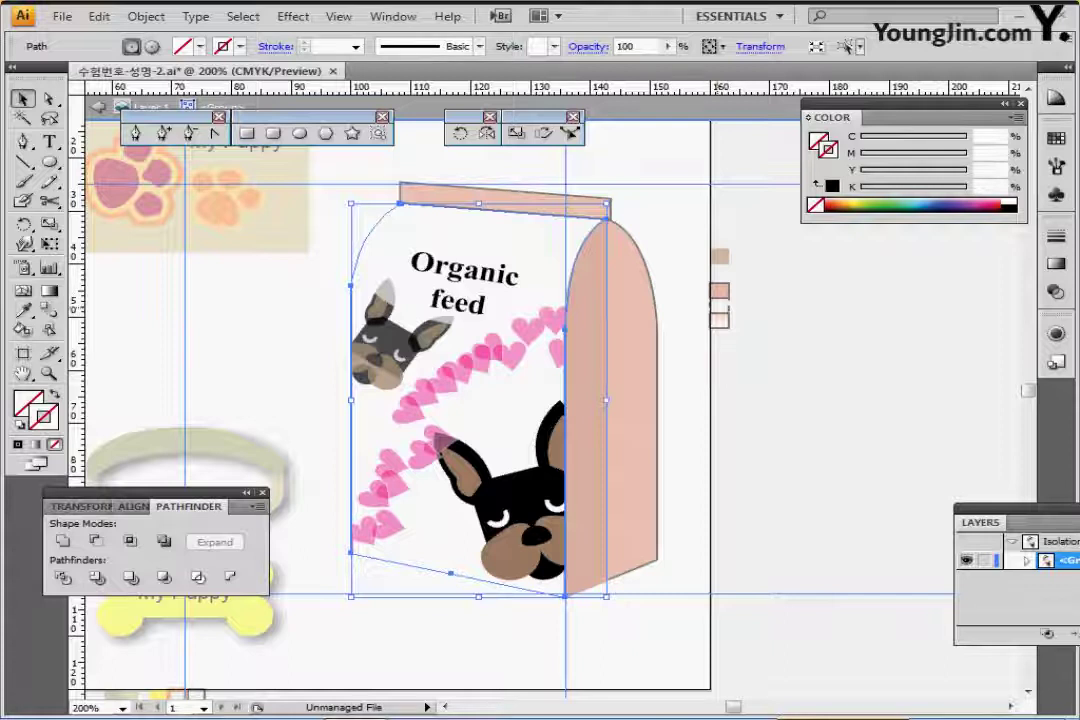
pyautogui.press('i')
pyautogui.click(719, 321)
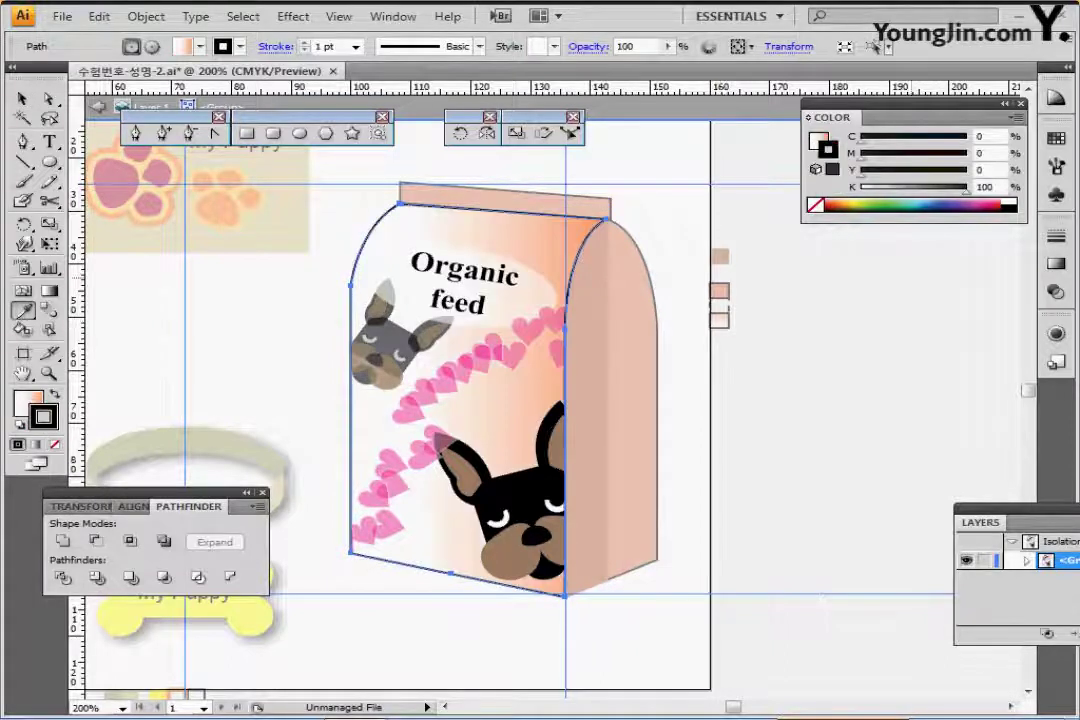
# - Set the angle of the bag front's linear gradient to 90°, check its two colour stops, and leave isolation mode
pyautogui.click(1055, 263)
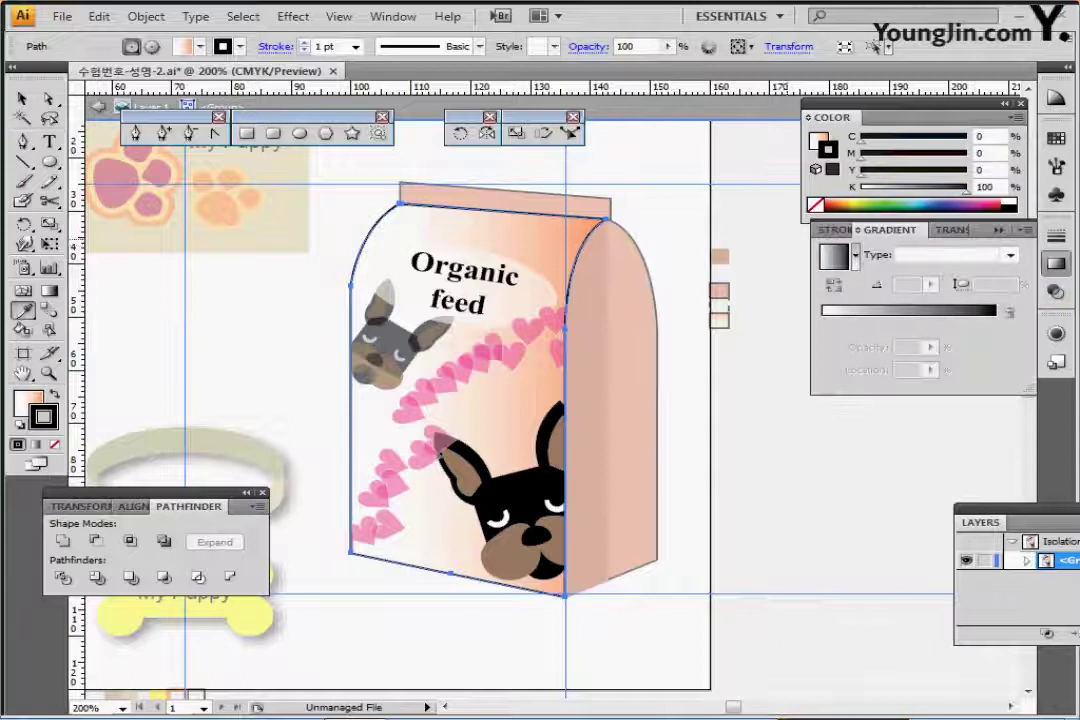
pyautogui.press('x')
pyautogui.doubleClick(908, 285)
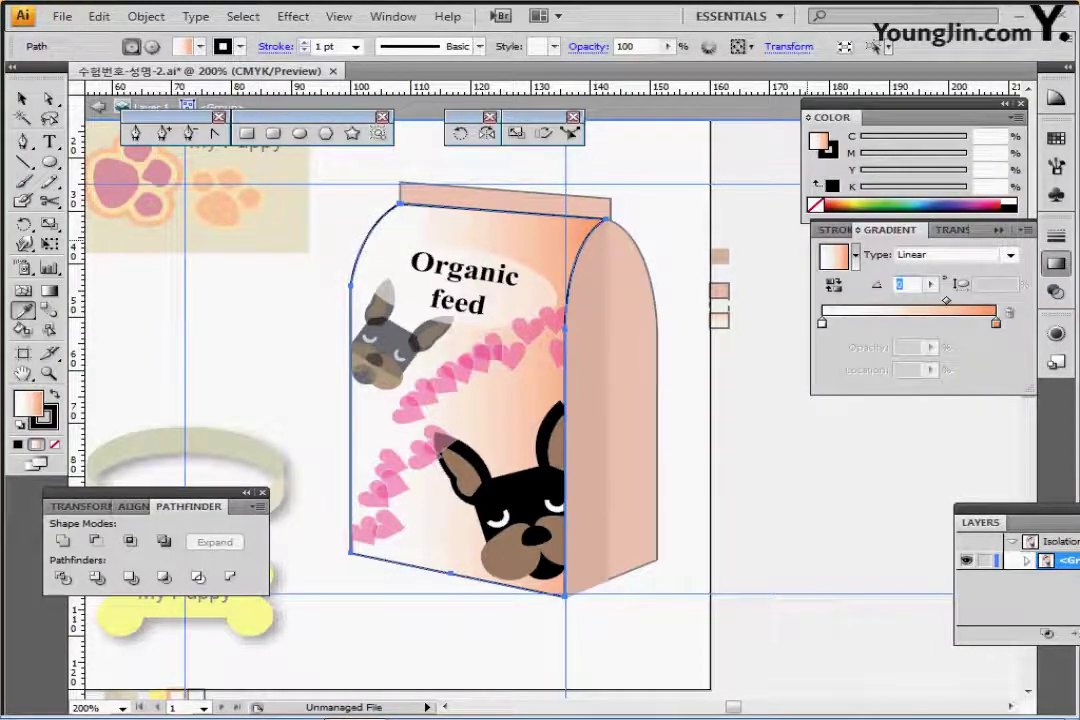
pyautogui.write('90')
pyautogui.press('Return')
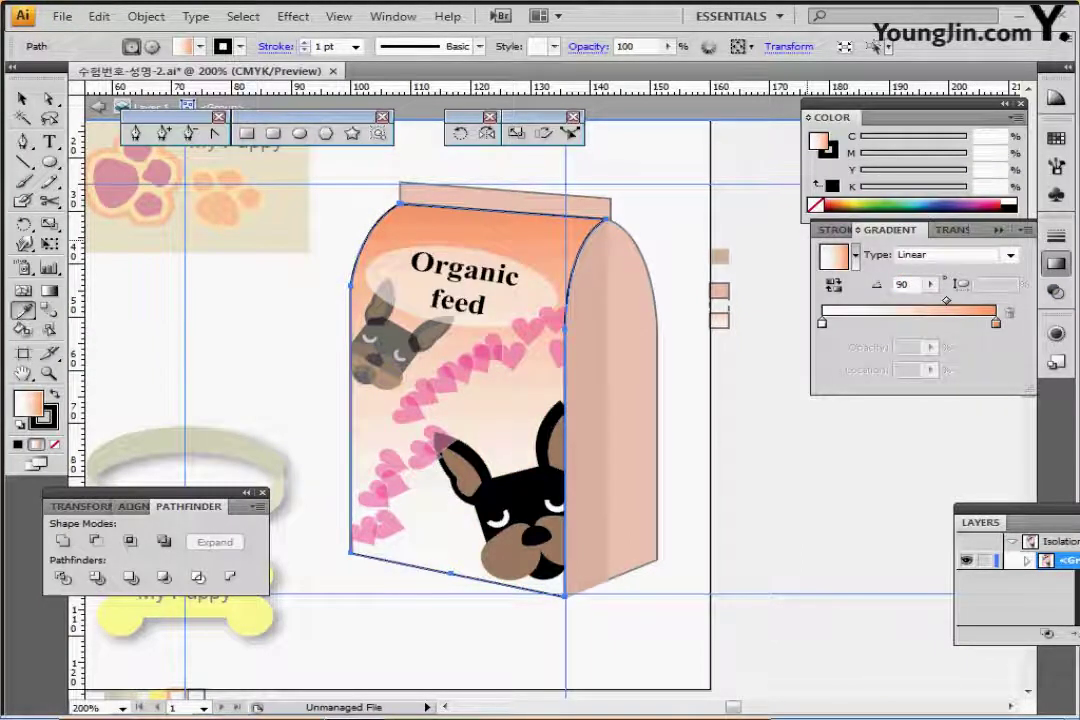
pyautogui.click(822, 323)
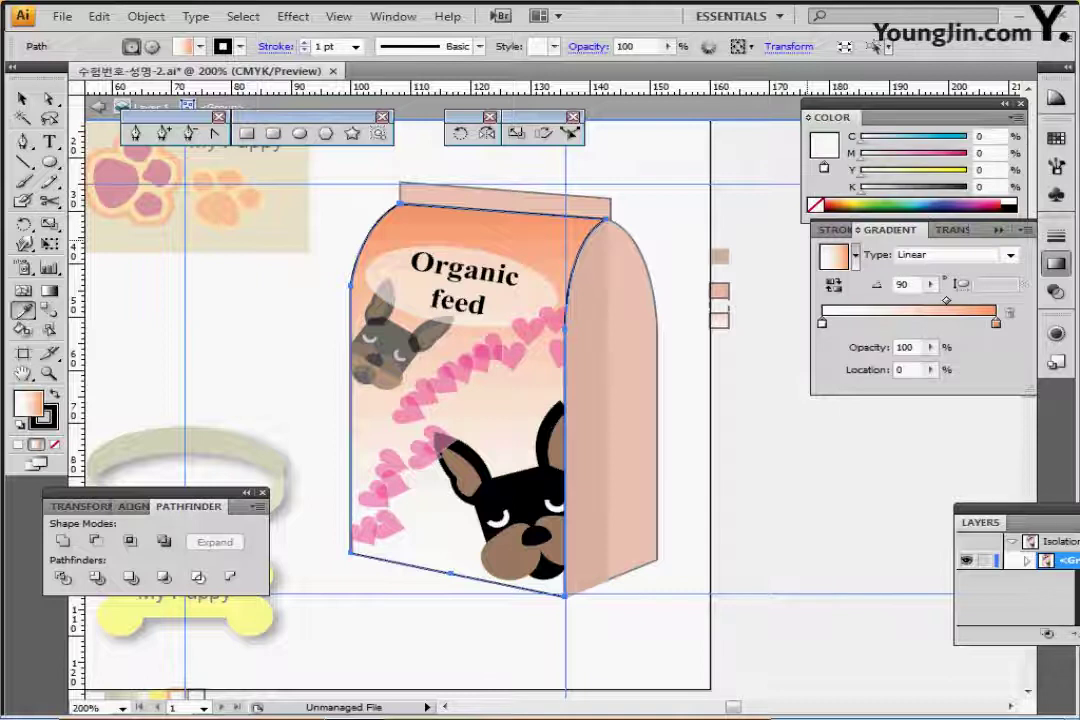
pyautogui.click(995, 323)
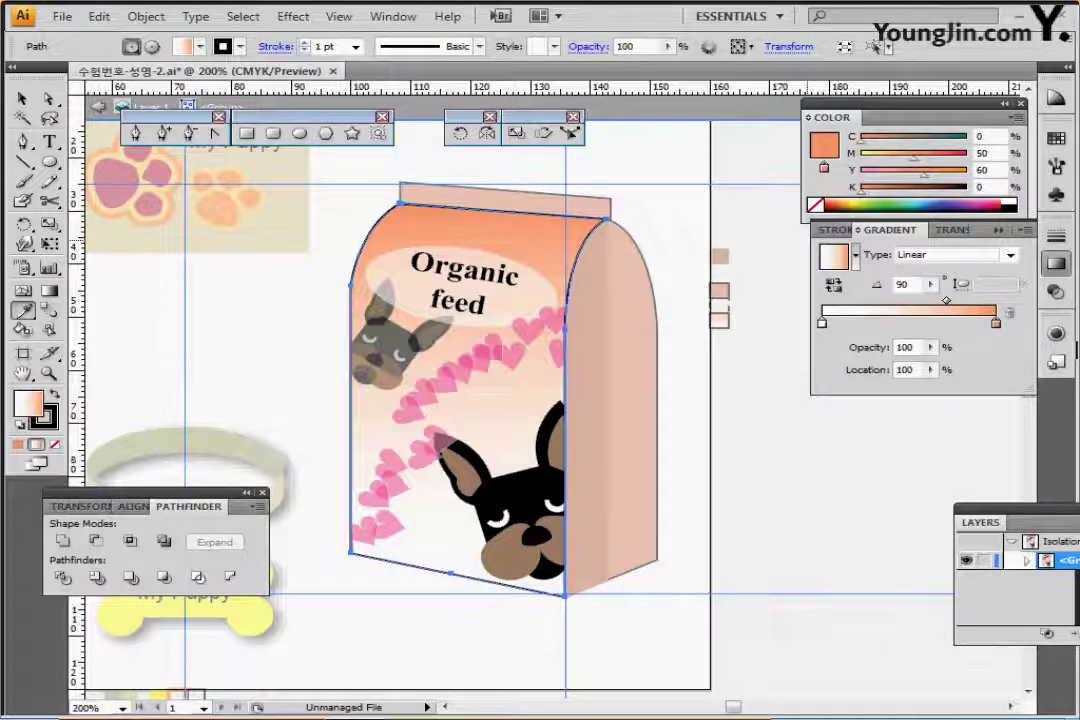
pyautogui.press('Escape')
# - Nudge the corner of the bag's top flap nearest the side panel slightly left to align it, and deselect it
pyautogui.scroll(1, 641, 260)
pyautogui.scroll(-1, 551, 371)
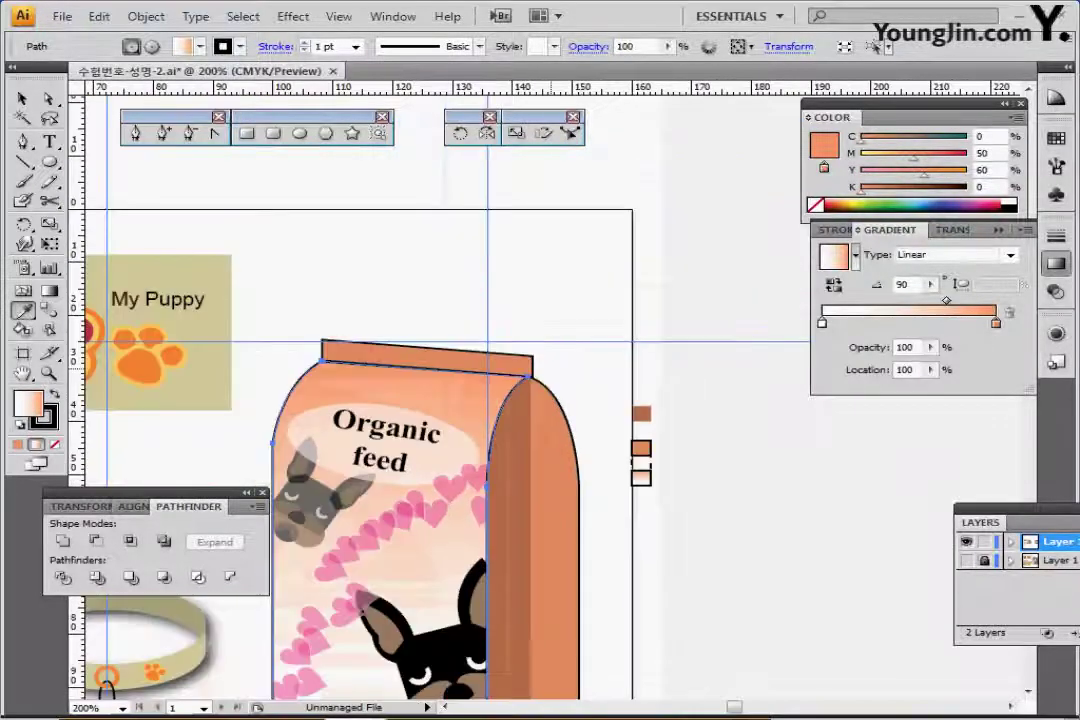
pyautogui.moveTo(551, 371); pyautogui.dragTo(561, 298)
pyautogui.click(49, 99)
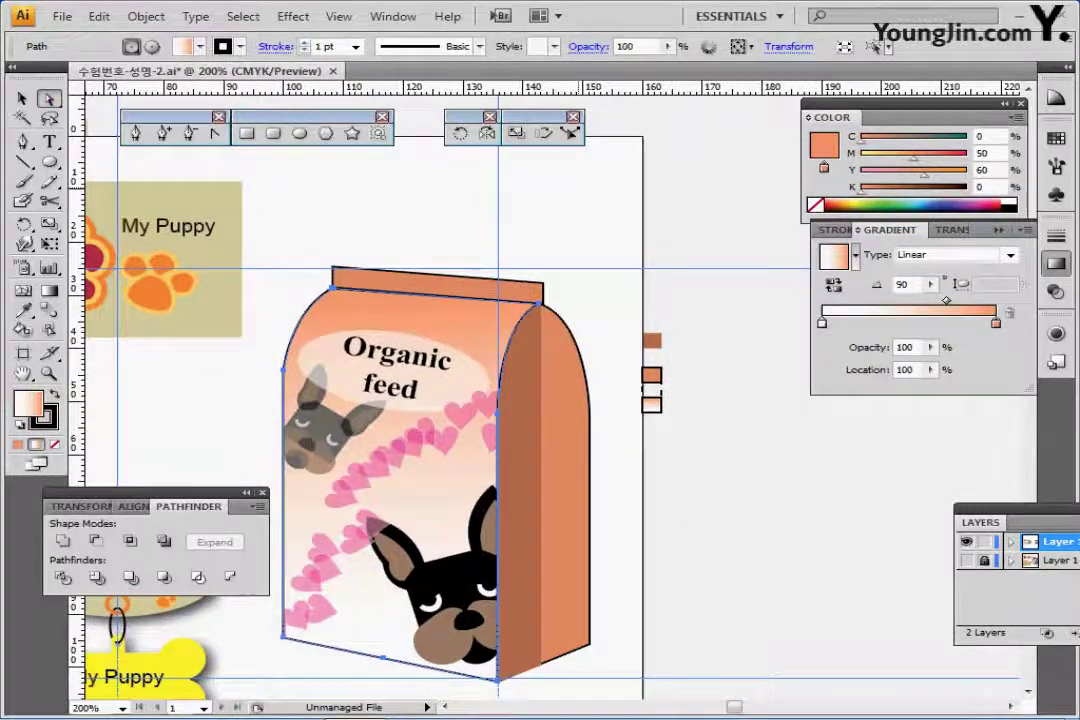
pyautogui.click(588, 262)
pyautogui.click(543, 294)
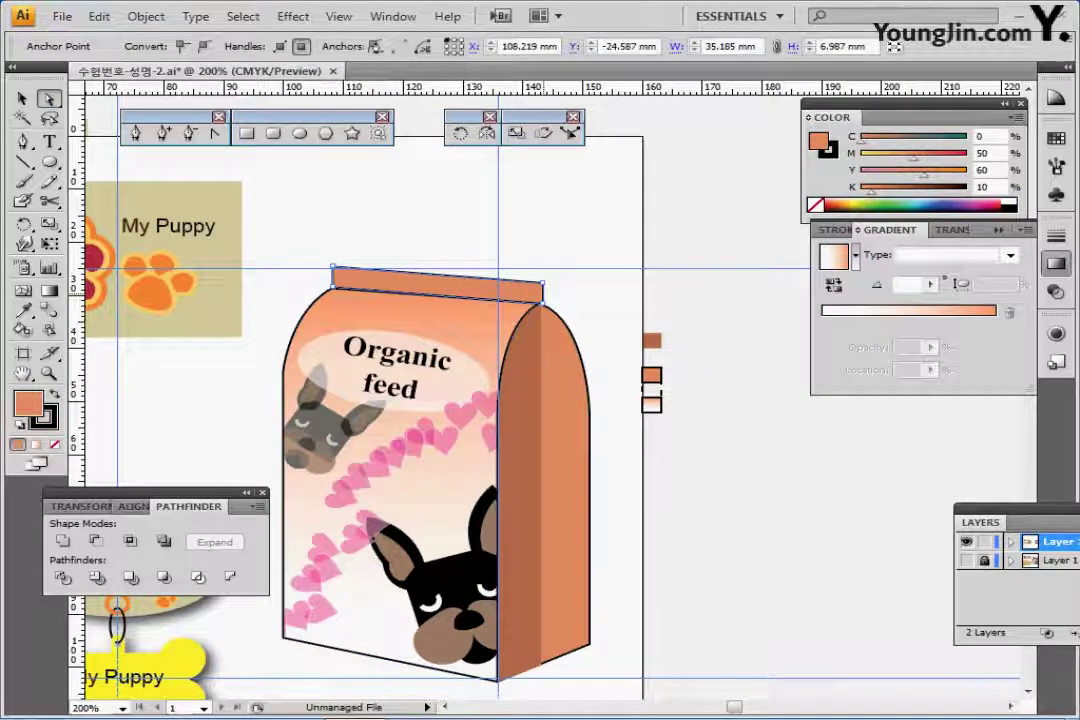
pyautogui.press('Left')
pyautogui.click(590, 264)
pyautogui.moveTo(590, 264); pyautogui.dragTo(605, 225)
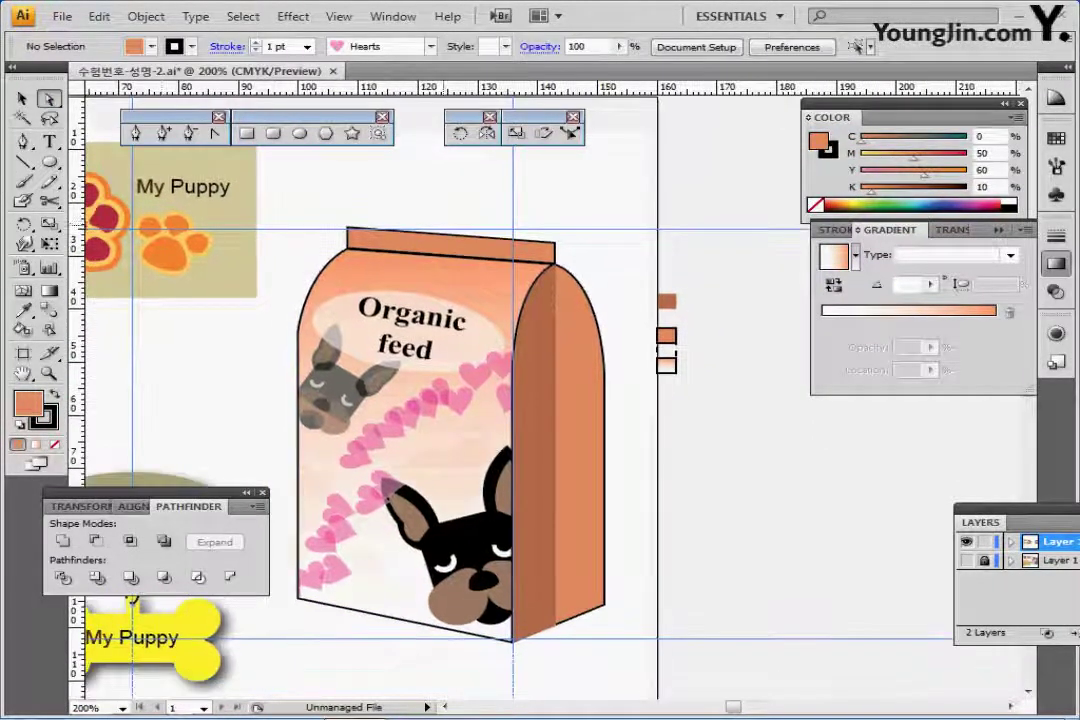
# - Draw a straight stitch line across the bag's top flap with the dashed sample's black 1 pt stroke, 3 pt dash and no fill
pyautogui.press('\\')
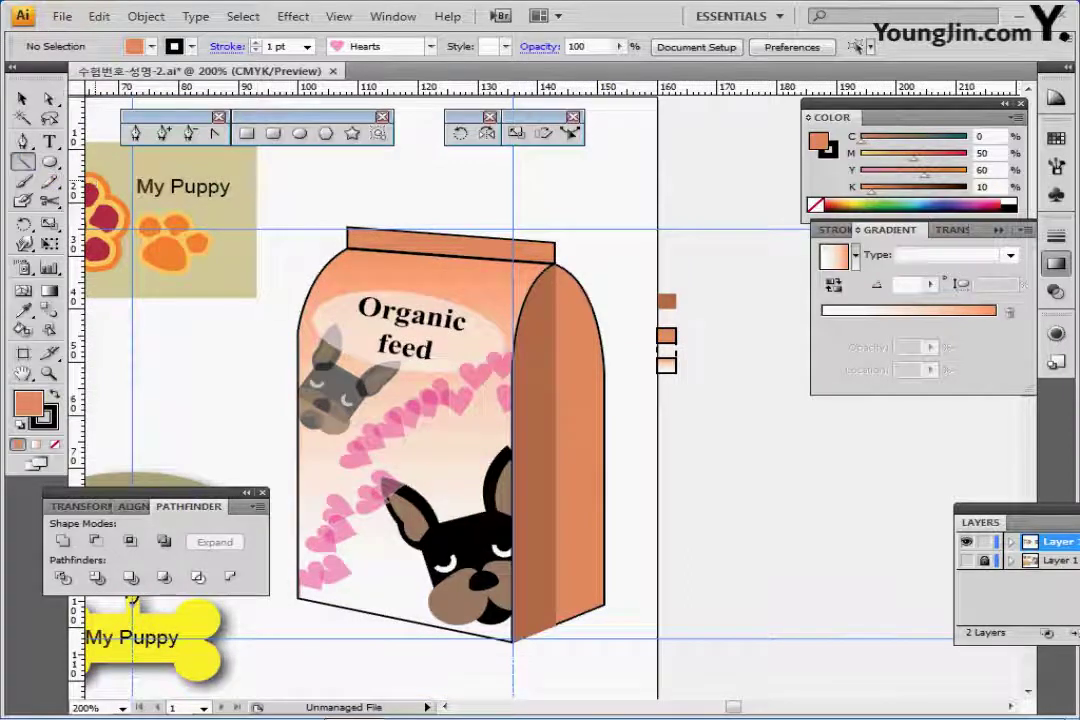
pyautogui.moveTo(718, 355); pyautogui.dragTo(671, 353)
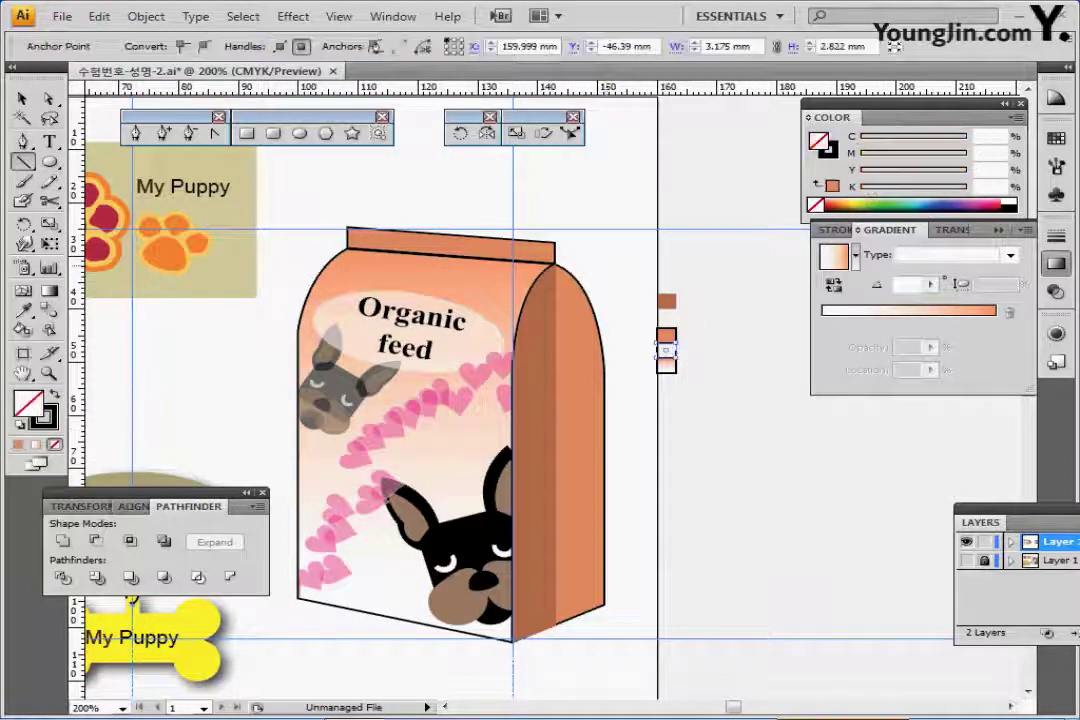
pyautogui.hotkey('ctrl', 'shift', 'a')
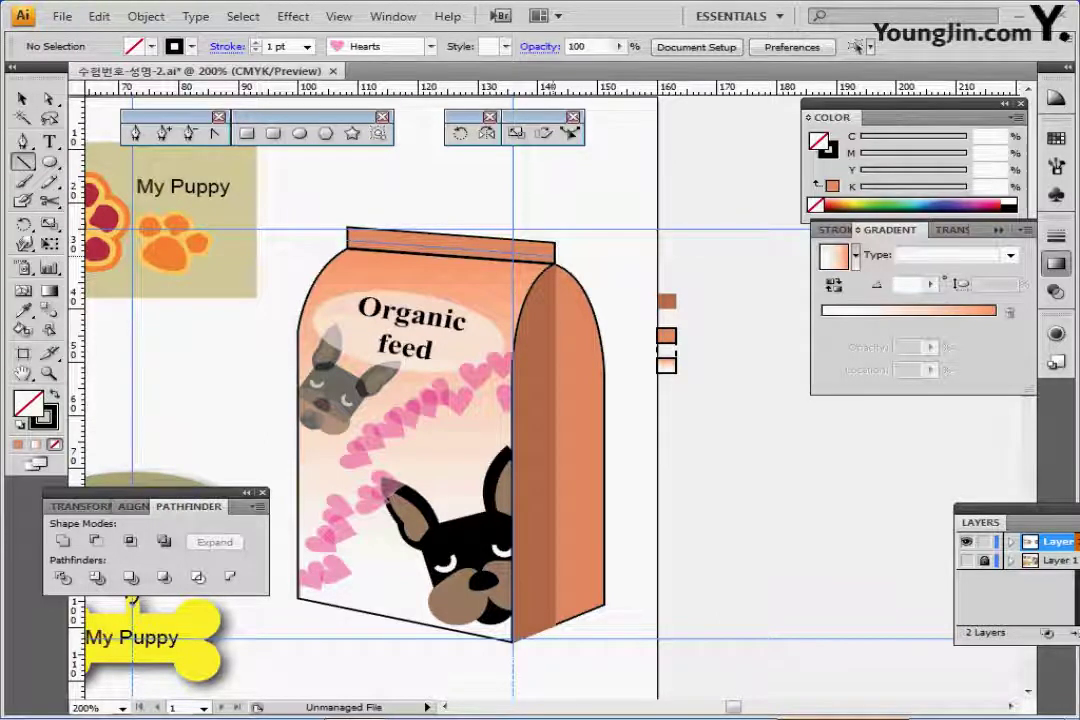
pyautogui.moveTo(347, 240); pyautogui.dragTo(555, 256)
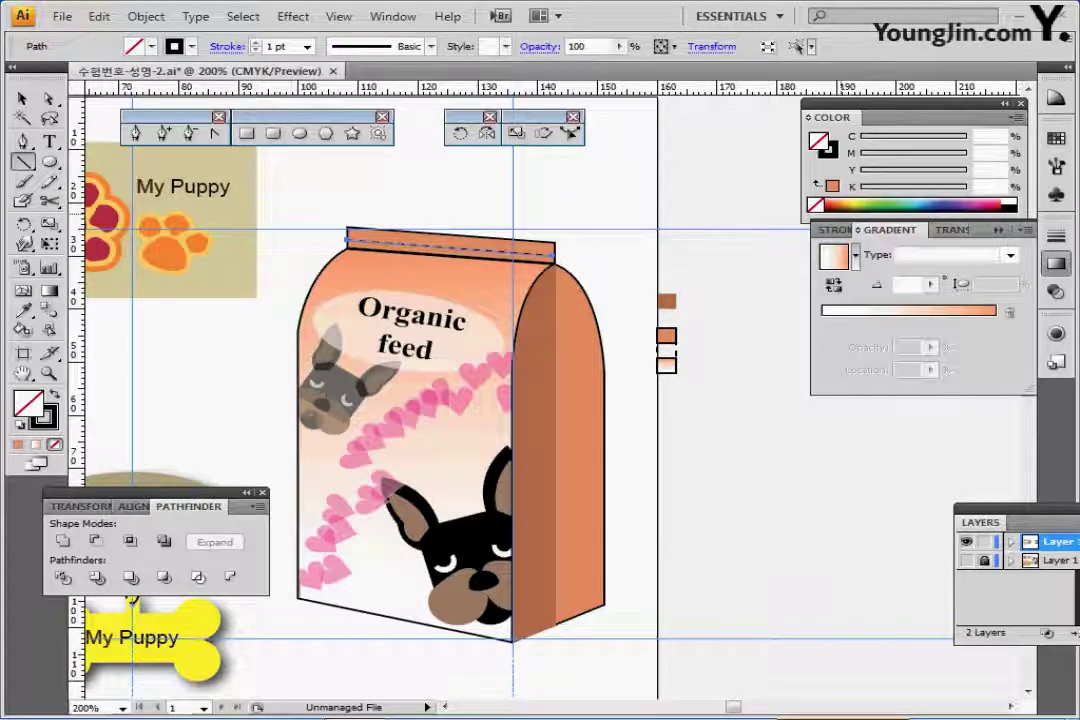
pyautogui.hotkey('ctrl', 'F10')
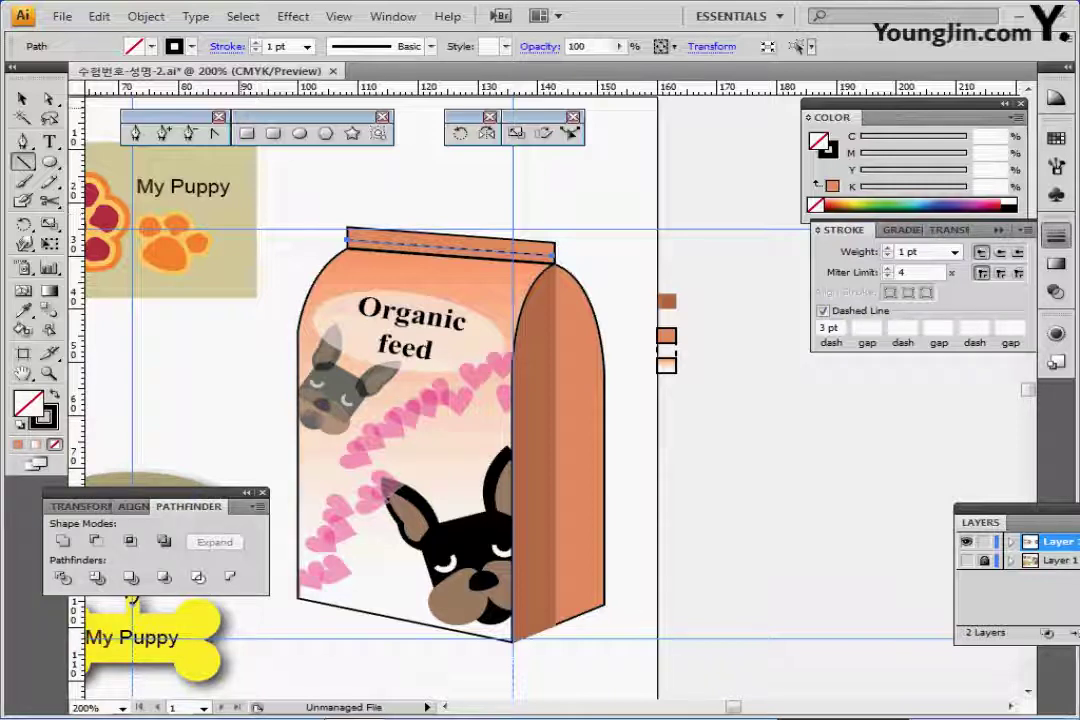
pyautogui.press('v')
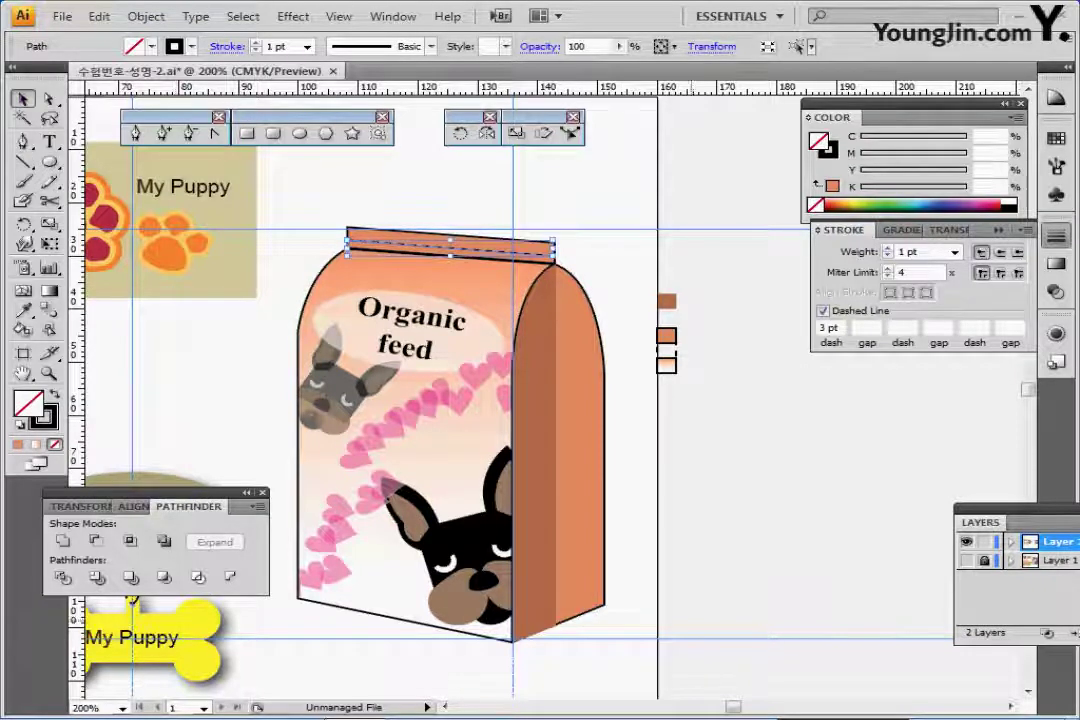
pyautogui.hotkey('ctrl', 'shift', 'a')
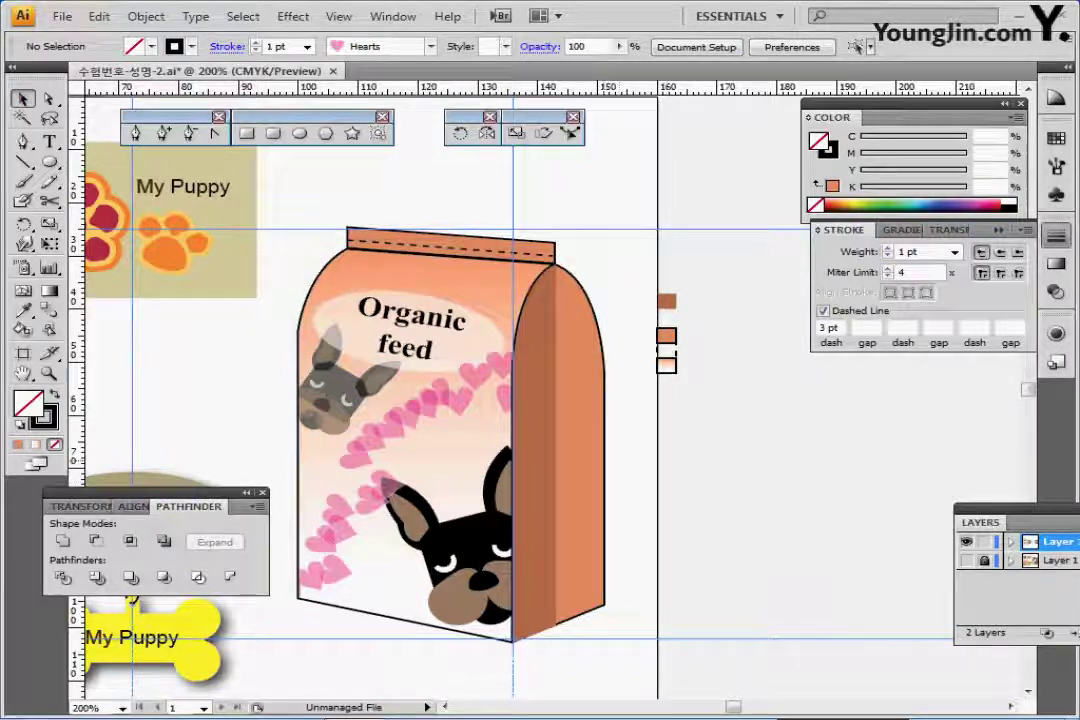
# - Paste a copy of the side panel in front, bring it above the dark shading, and give it no fill with a black 1 pt stroke
pyautogui.click(580, 440)
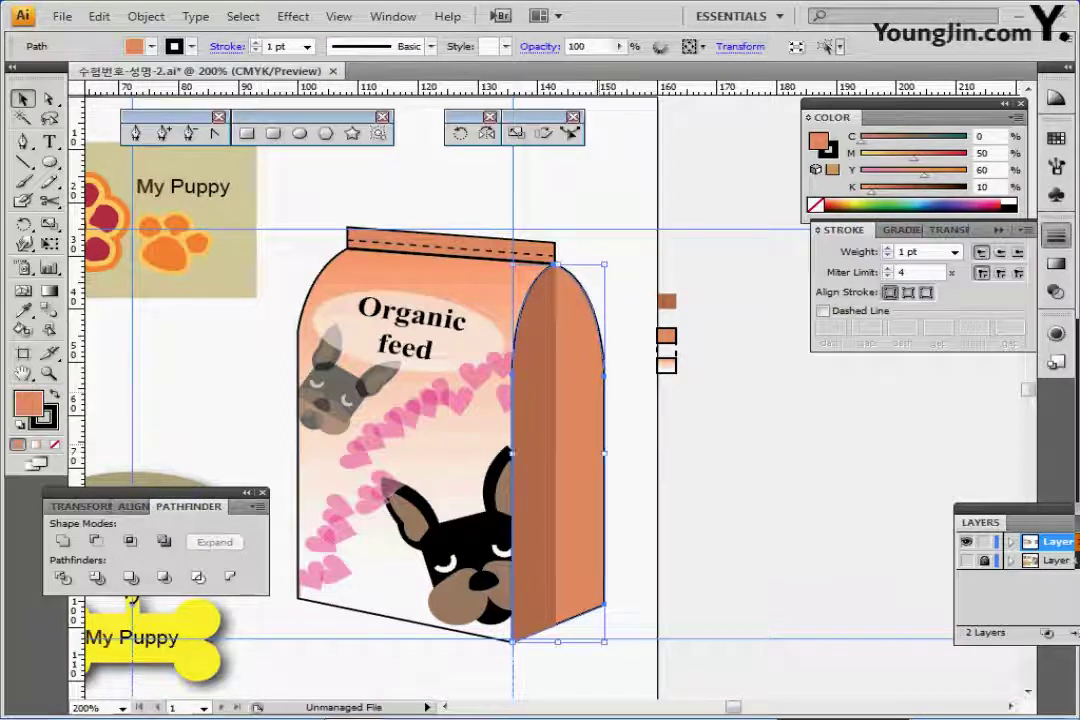
pyautogui.rightClick(592, 390)
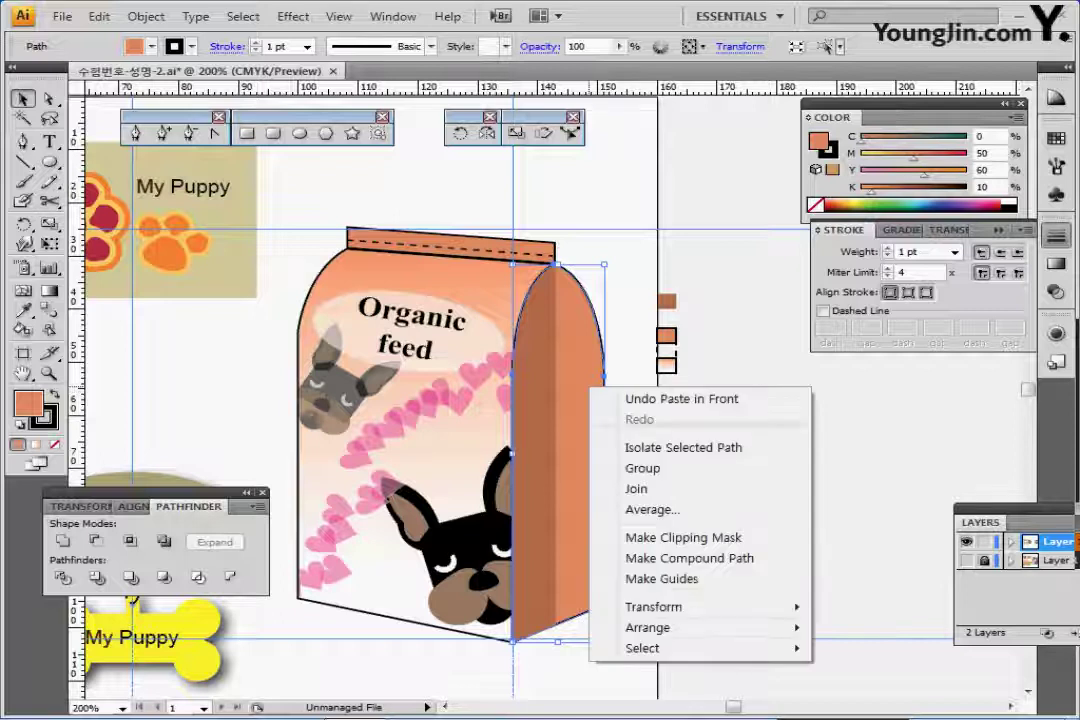
pyautogui.moveTo(647, 627)
pyautogui.click(381, 558)
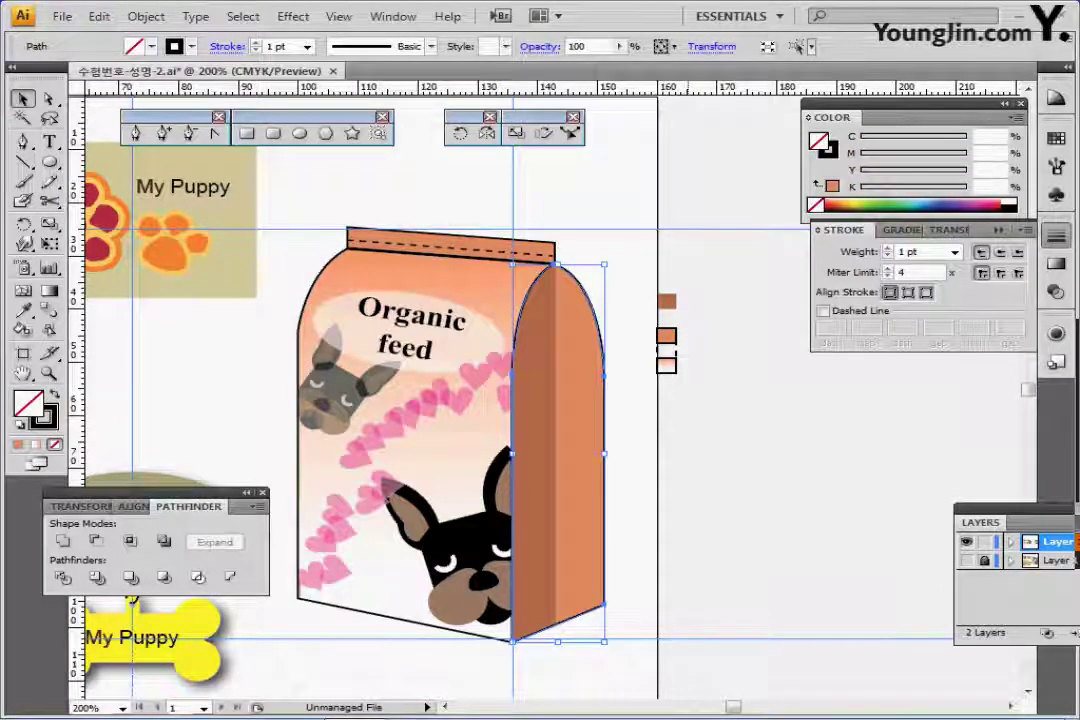
pyautogui.hotkey('ctrl', 'shift', 'a')
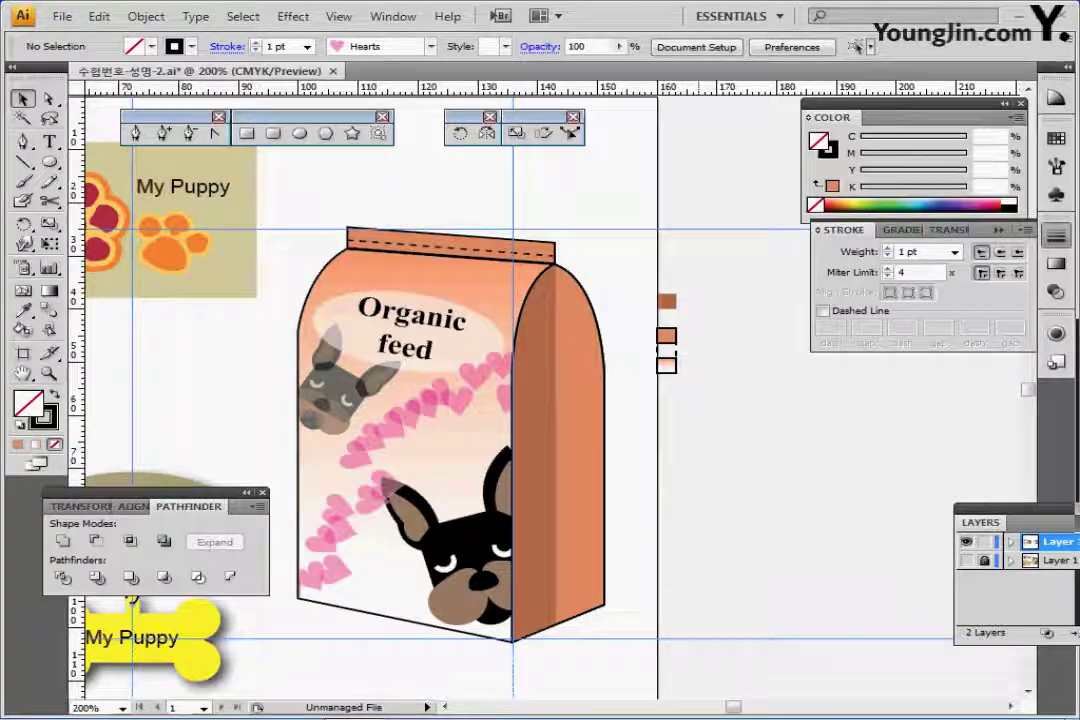
# - Hide the guides and check the complete artboard
pyautogui.hotkey('ctrl', ';')
pyautogui.hotkey('ctrl', '-')
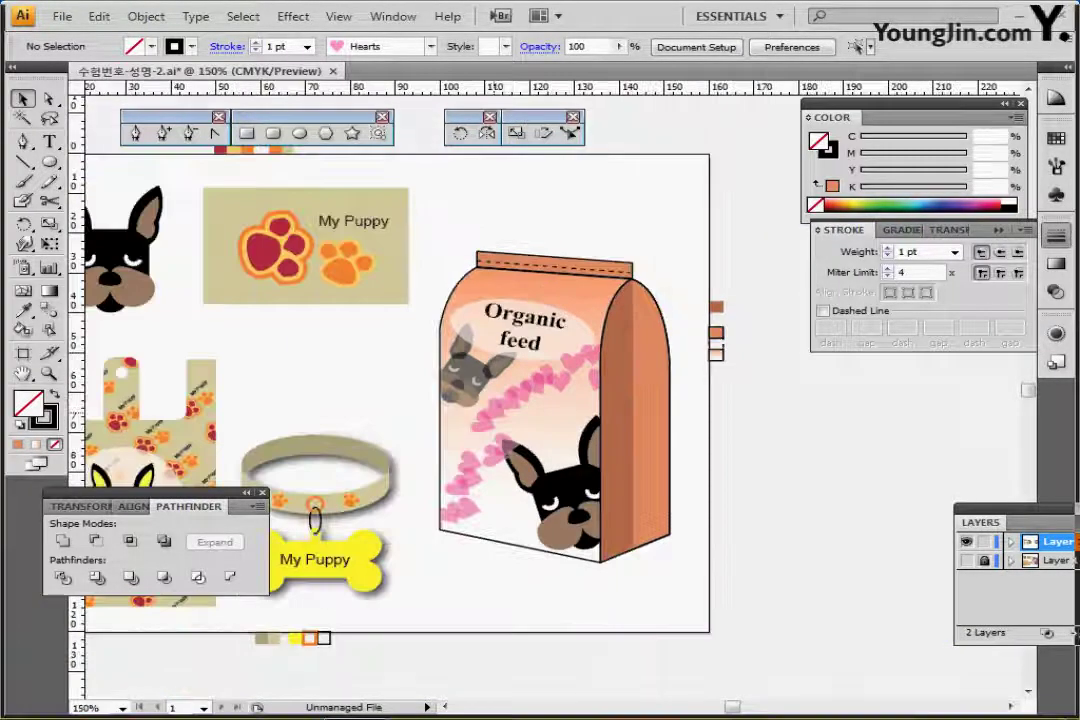
pyautogui.hotkey('ctrl', '-')
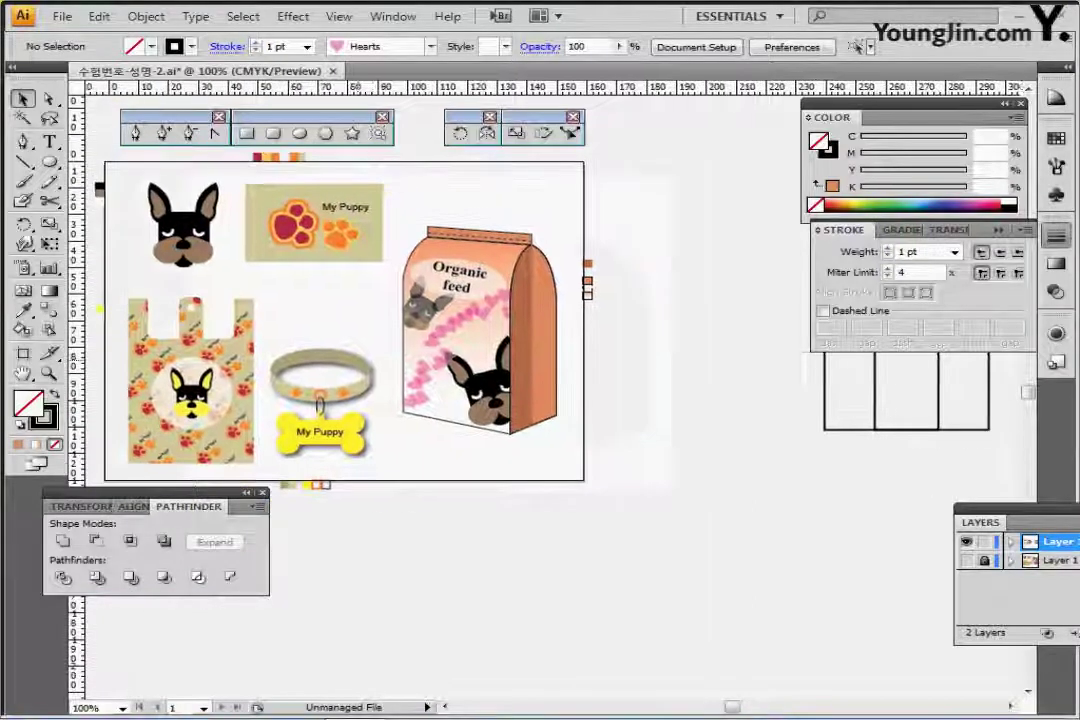